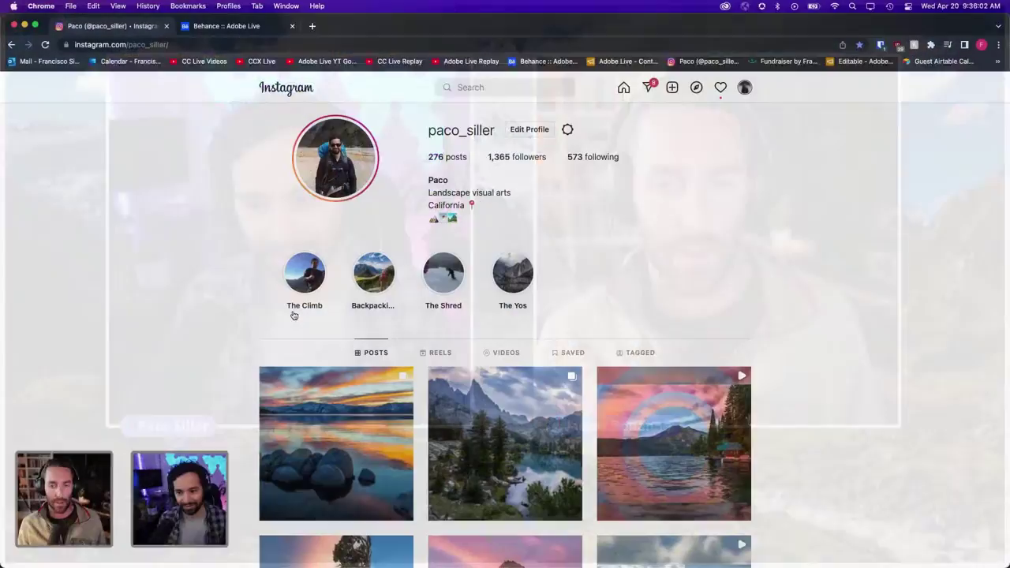
Scroll the profile's posts grid and open a post in the full-size viewer
{"action": "scroll", "coordinate": [181, 341], "scroll_direction": "down", "scroll_amount": 2}
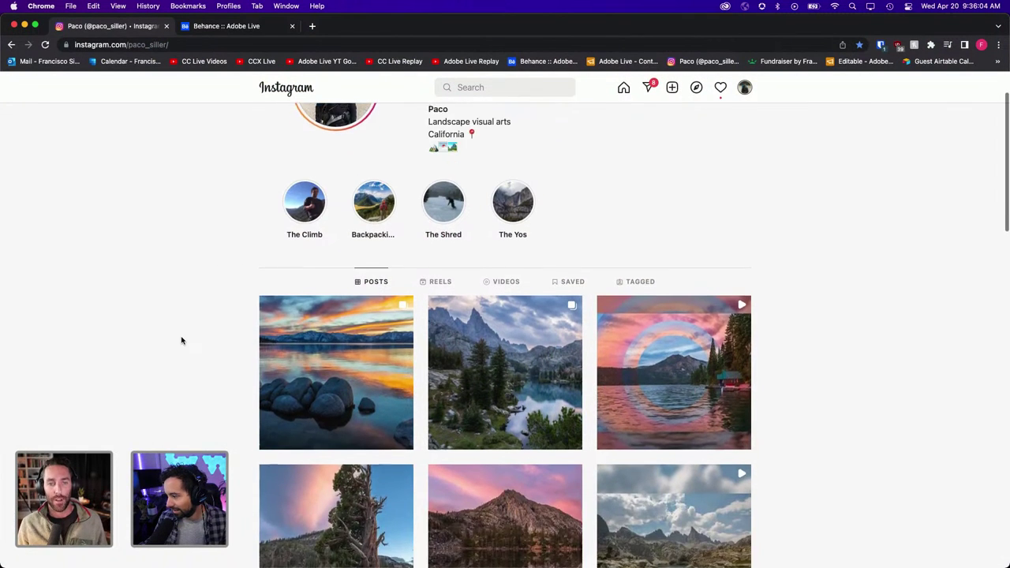
{"action": "scroll", "coordinate": [181, 340], "scroll_direction": "down", "scroll_amount": 1}
{"action": "scroll", "coordinate": [182, 341], "scroll_direction": "down", "scroll_amount": 1}
{"action": "scroll", "coordinate": [182, 340], "scroll_direction": "down", "scroll_amount": 2}
{"action": "scroll", "coordinate": [181, 341], "scroll_direction": "down", "scroll_amount": 1}
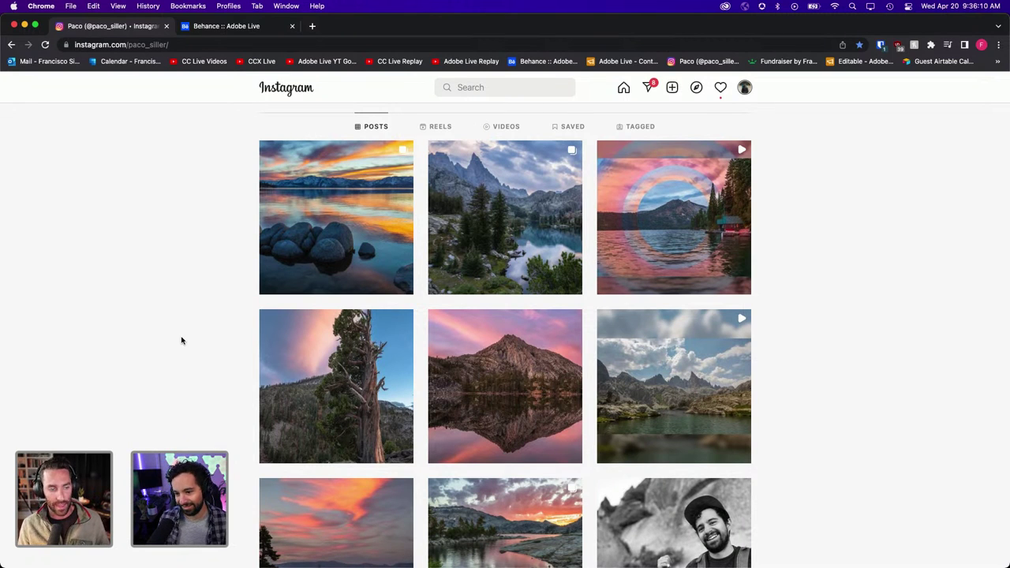
{"action": "scroll", "coordinate": [153, 306], "scroll_direction": "down", "scroll_amount": 1}
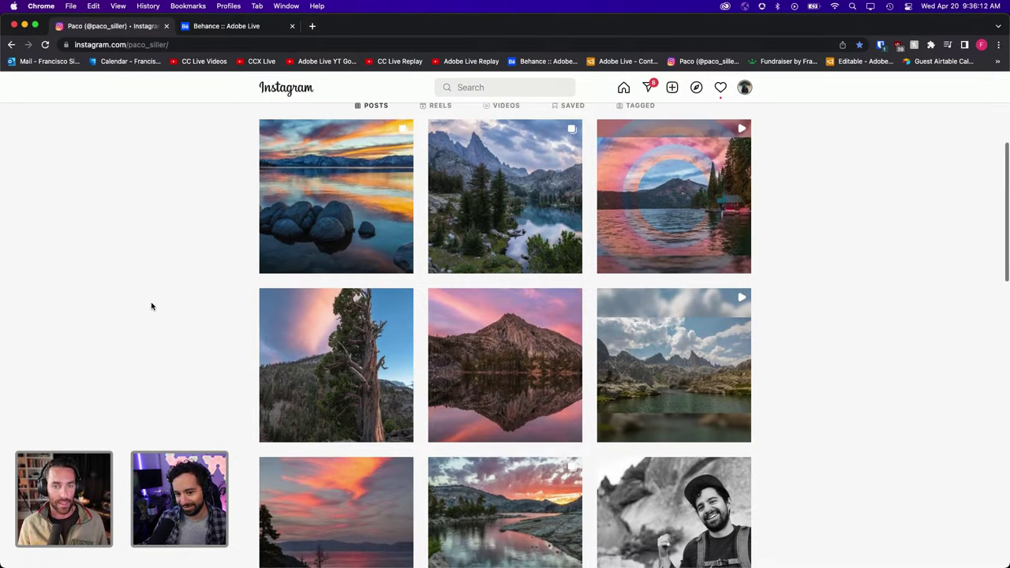
{"action": "scroll", "coordinate": [152, 307], "scroll_direction": "down", "scroll_amount": 1}
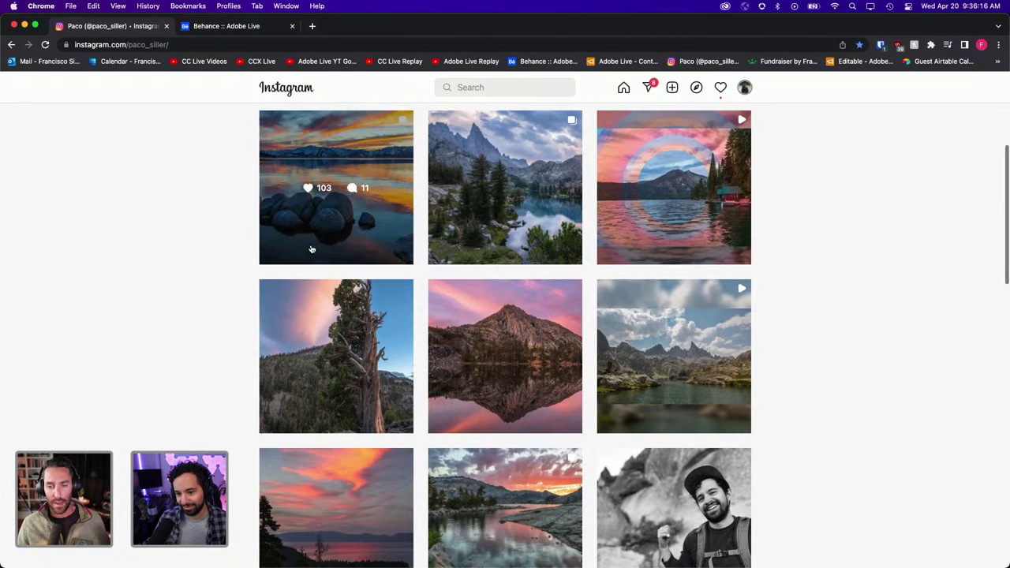
{"action": "scroll", "coordinate": [436, 317], "scroll_direction": "up", "scroll_amount": 1}
{"action": "left_click", "coordinate": [444, 315]}
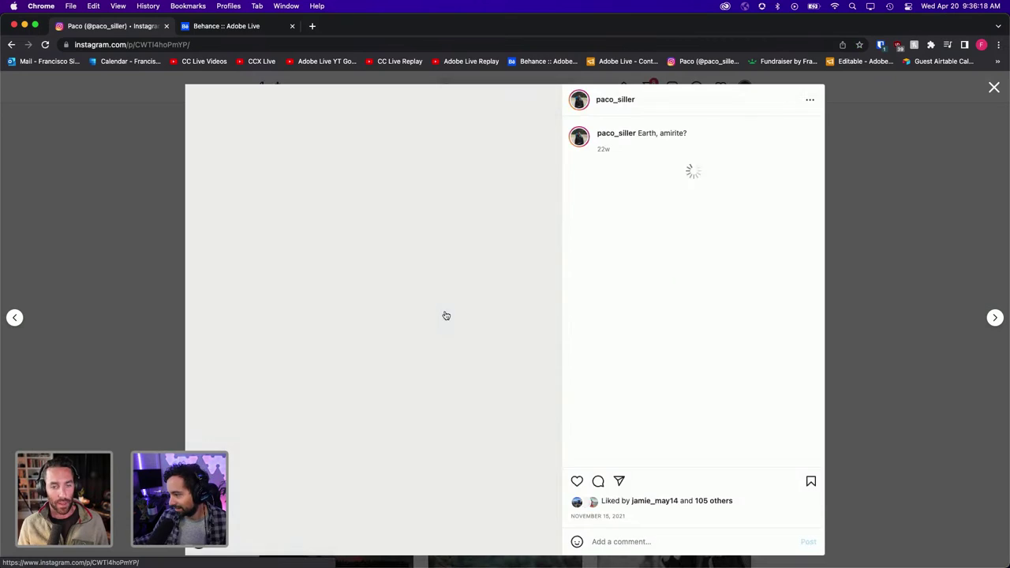
Browse forward through the posts to the Tahoe boulders sunset post, then close the viewer
{"action": "key", "text": "Right"}
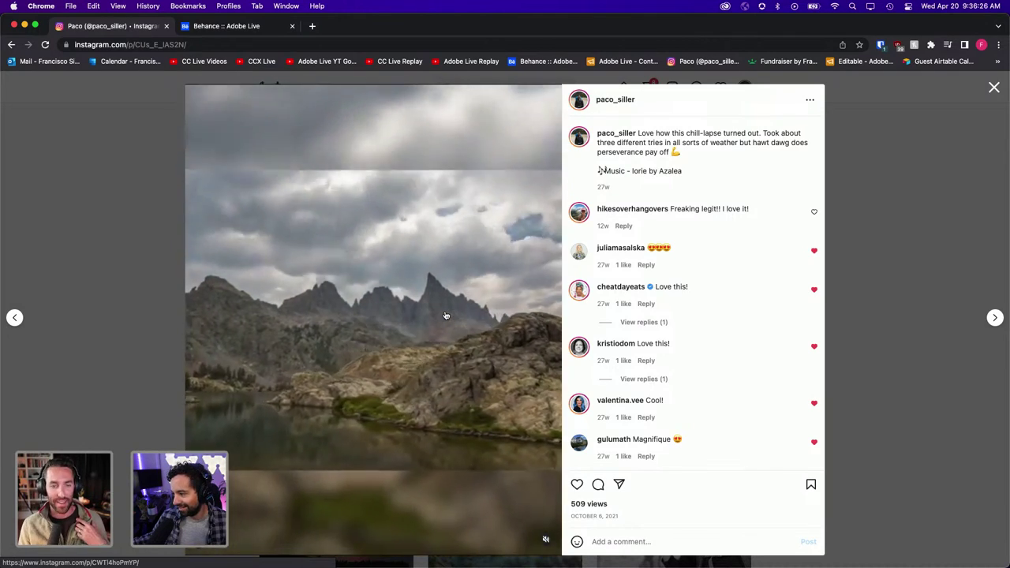
{"action": "key", "text": "Right"}
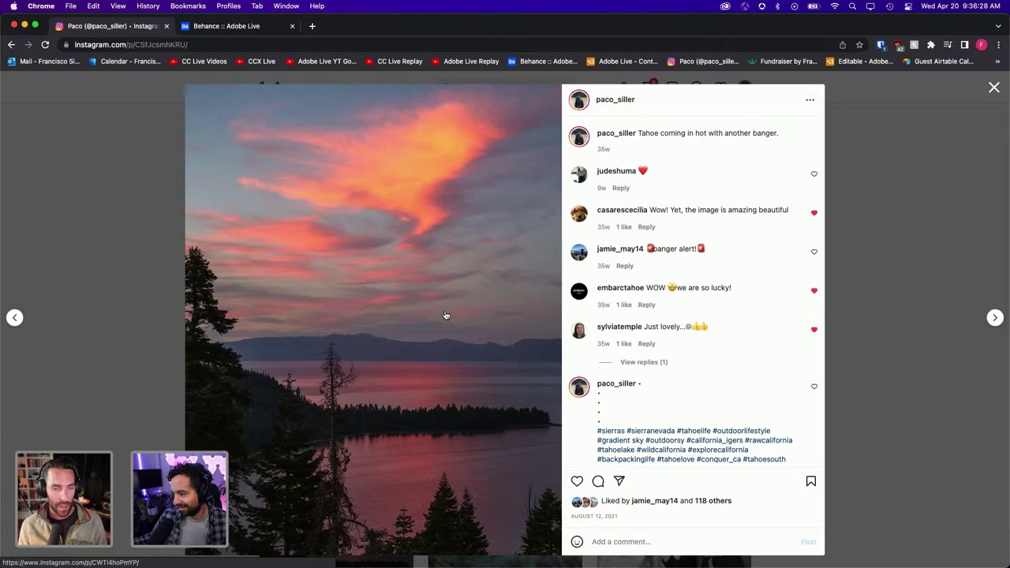
{"action": "key", "text": "Right"}
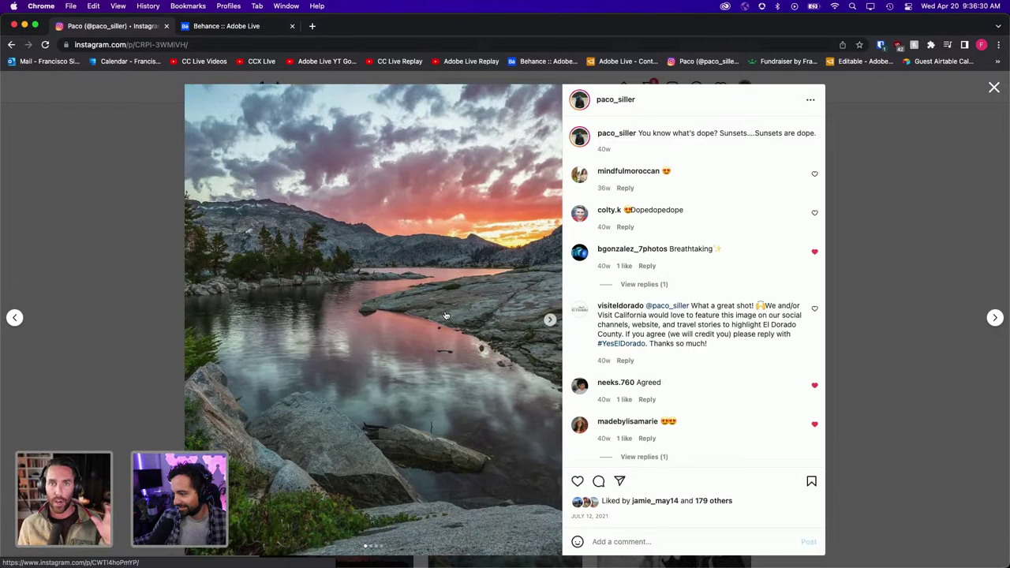
{"action": "key", "text": "Right"}
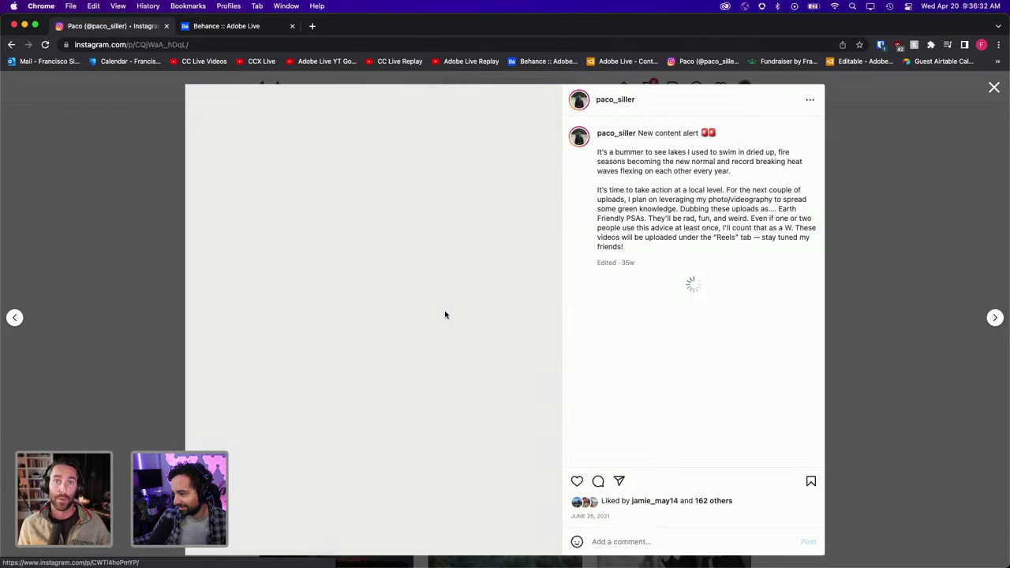
{"action": "key", "text": "Right"}
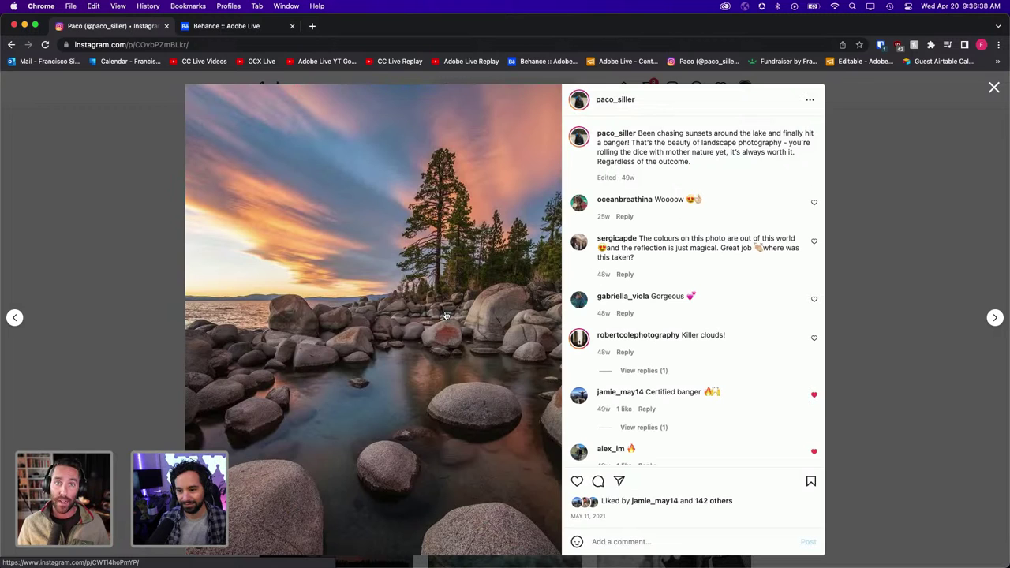
{"action": "key", "text": "Escape"}
{"action": "scroll", "coordinate": [445, 315], "scroll_direction": "up", "scroll_amount": 5}
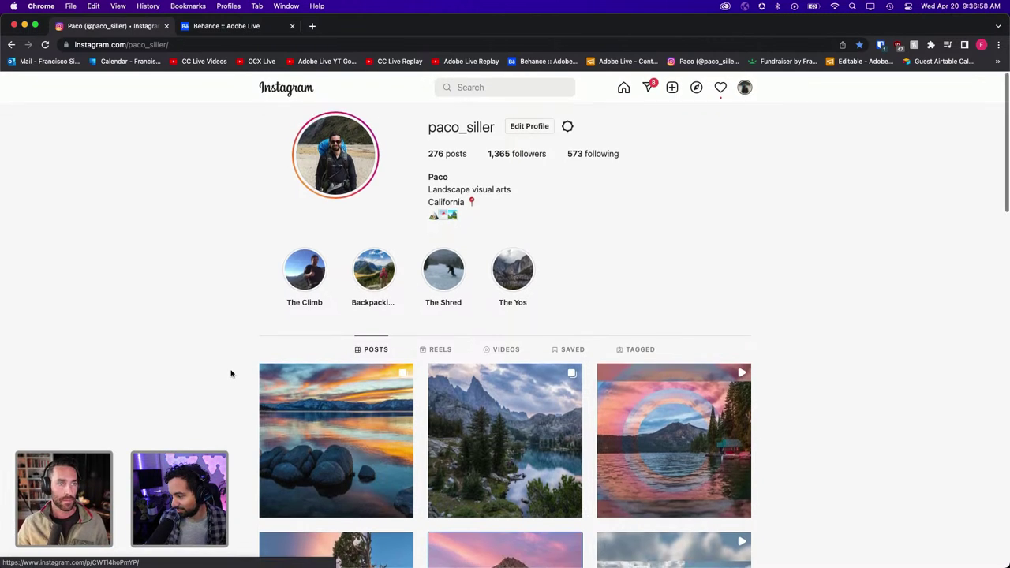
Open the Tahoe boulders sunset post and advance to the mountain lake post
{"action": "scroll", "coordinate": [232, 373], "scroll_direction": "down", "scroll_amount": 1}
{"action": "scroll", "coordinate": [316, 395], "scroll_direction": "up", "scroll_amount": 1}
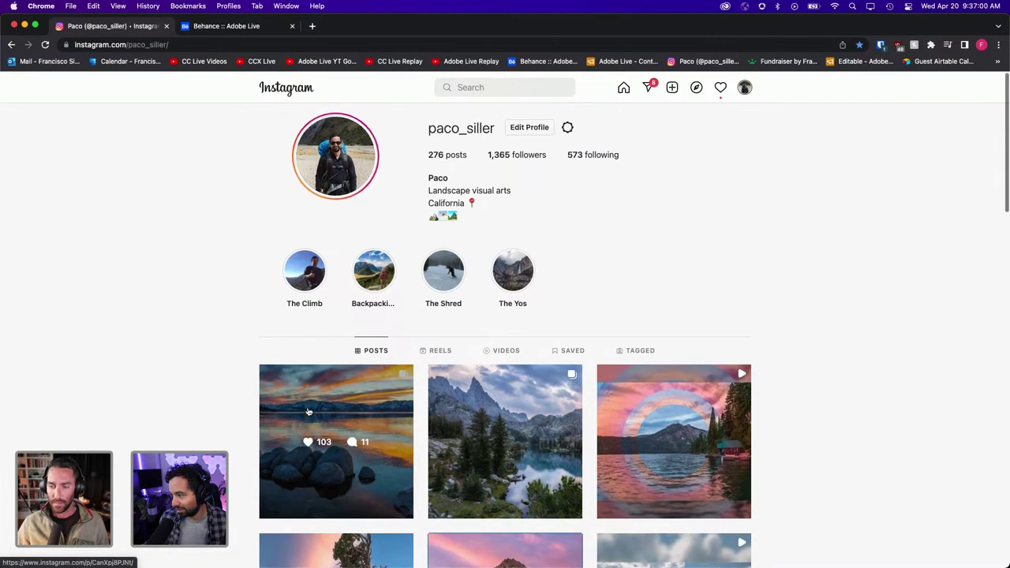
{"action": "scroll", "coordinate": [416, 405], "scroll_direction": "down", "scroll_amount": 3}
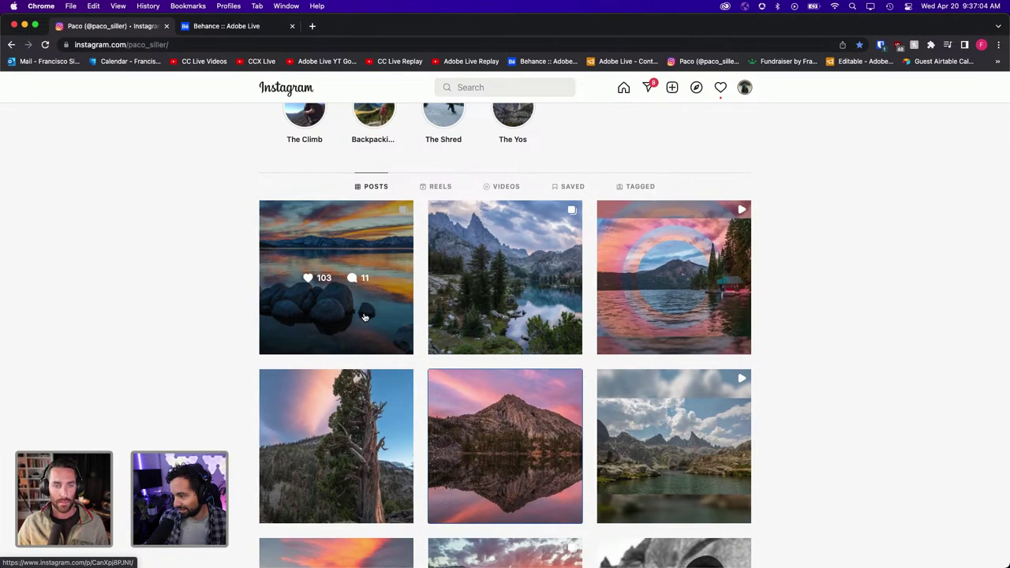
{"action": "left_click", "coordinate": [365, 316]}
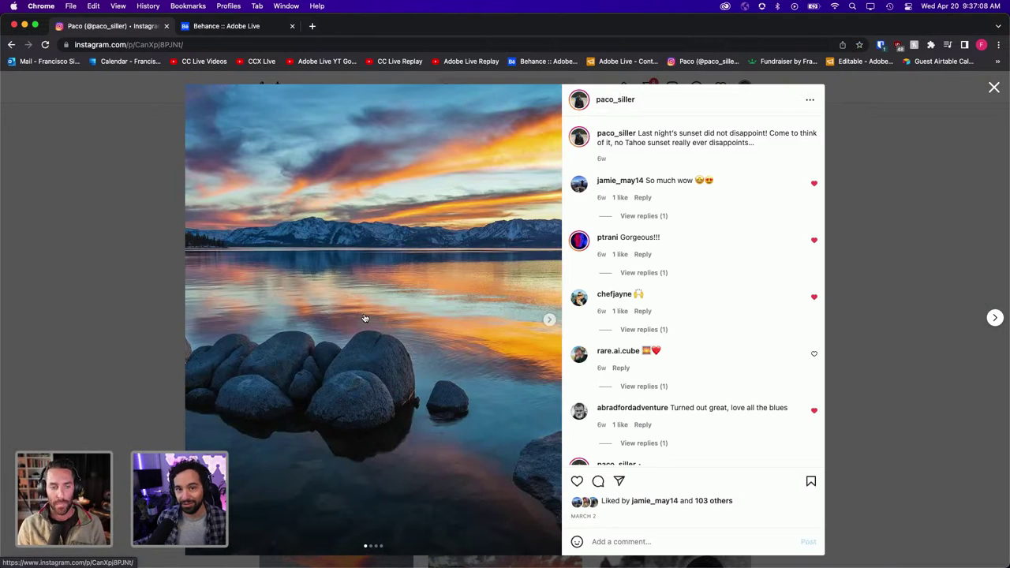
{"action": "key", "text": "Right"}
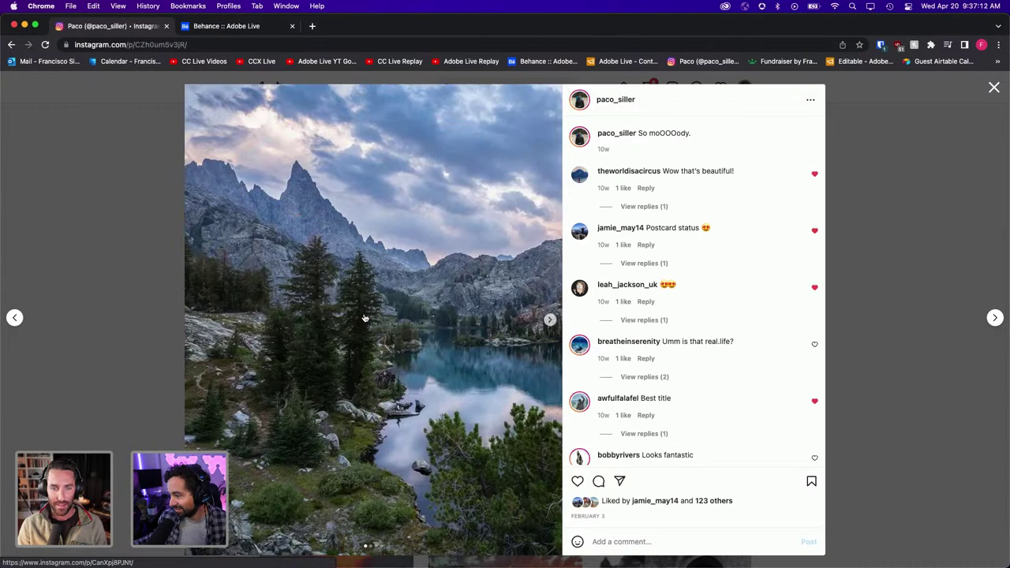
Flip through the mountain lake carousel, then view and close the chill-lapse video post with 509 views
{"action": "left_click", "coordinate": [548, 319]}
{"action": "left_click", "coordinate": [547, 322]}
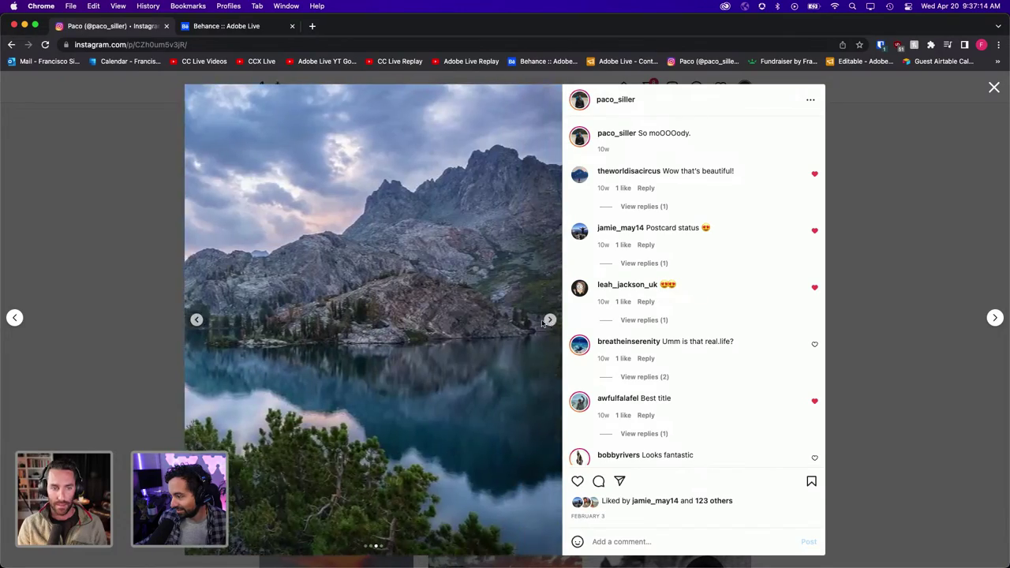
{"action": "key", "text": "Escape"}
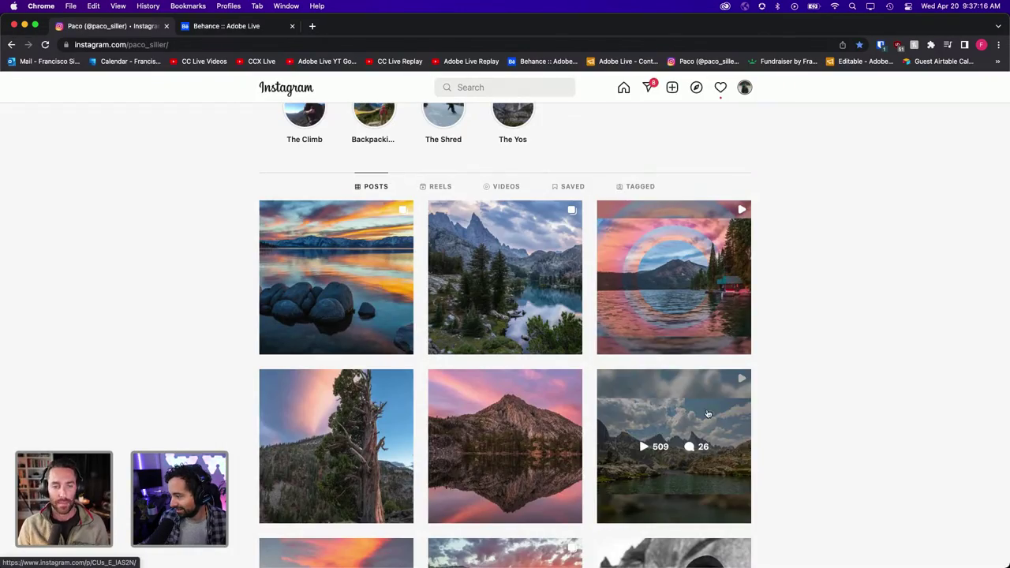
{"action": "left_click", "coordinate": [698, 410]}
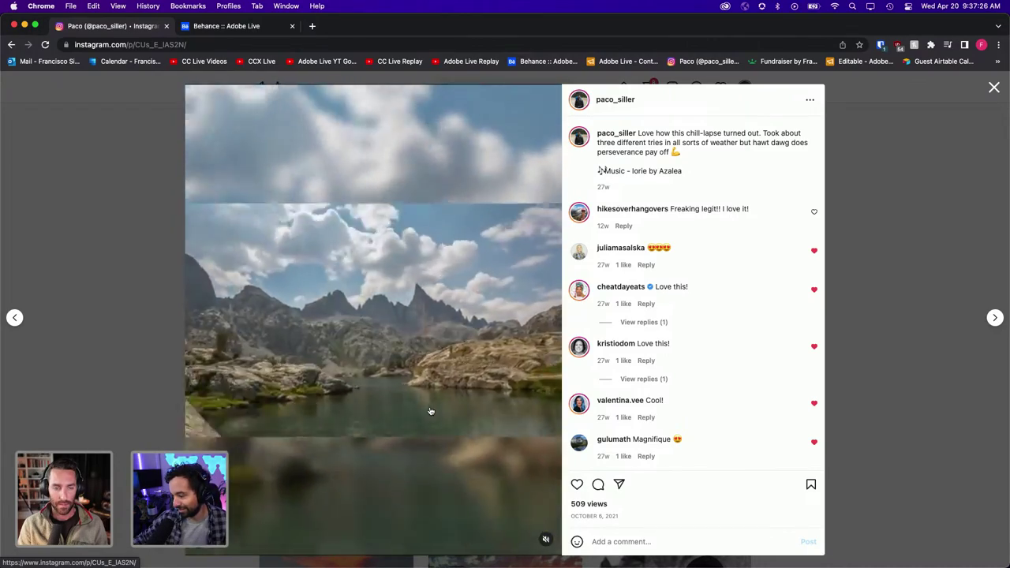
{"action": "key", "text": "Escape"}
Scroll the grid, view the meadow camp-chair post with 167 likes, then keep scrolling
{"action": "scroll", "coordinate": [503, 480], "scroll_direction": "down", "scroll_amount": 3}
{"action": "scroll", "coordinate": [504, 480], "scroll_direction": "down", "scroll_amount": 2}
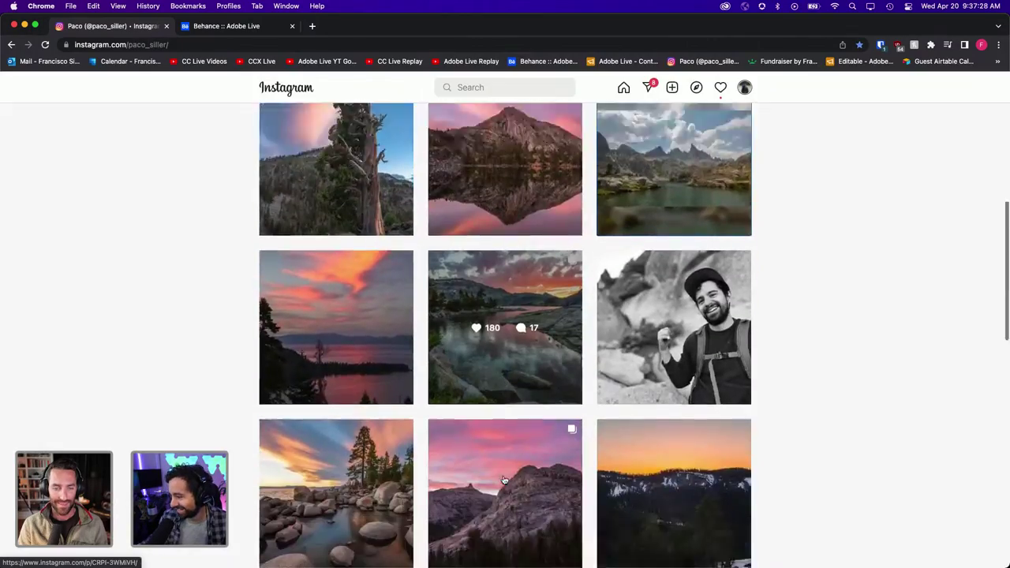
{"action": "scroll", "coordinate": [503, 480], "scroll_direction": "down", "scroll_amount": 2}
{"action": "scroll", "coordinate": [503, 479], "scroll_direction": "down", "scroll_amount": 2}
{"action": "scroll", "coordinate": [504, 480], "scroll_direction": "down", "scroll_amount": 1}
{"action": "scroll", "coordinate": [503, 480], "scroll_direction": "down", "scroll_amount": 2}
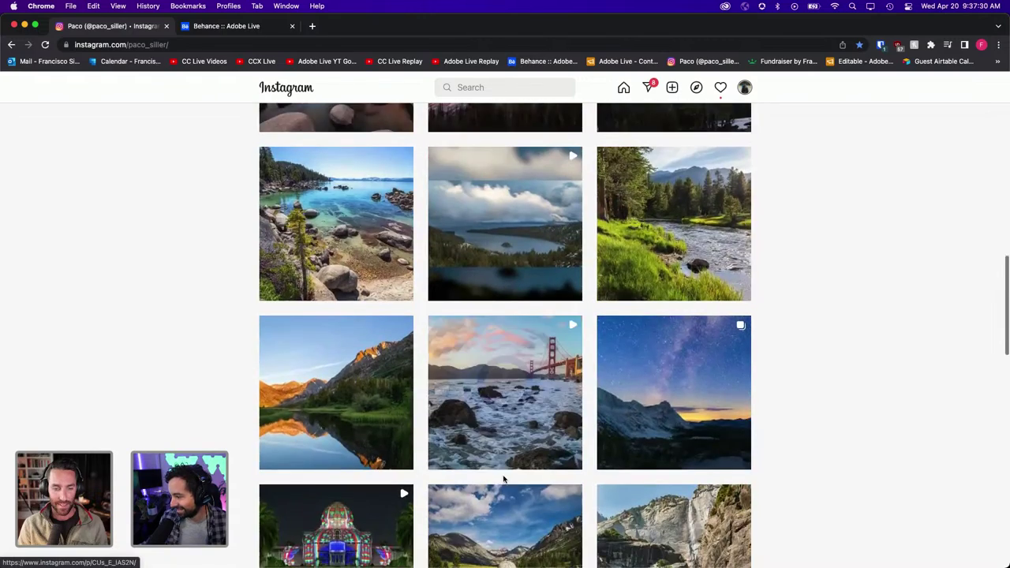
{"action": "scroll", "coordinate": [503, 480], "scroll_direction": "down", "scroll_amount": 1}
{"action": "scroll", "coordinate": [503, 480], "scroll_direction": "down", "scroll_amount": 2}
{"action": "scroll", "coordinate": [504, 479], "scroll_direction": "down", "scroll_amount": 1}
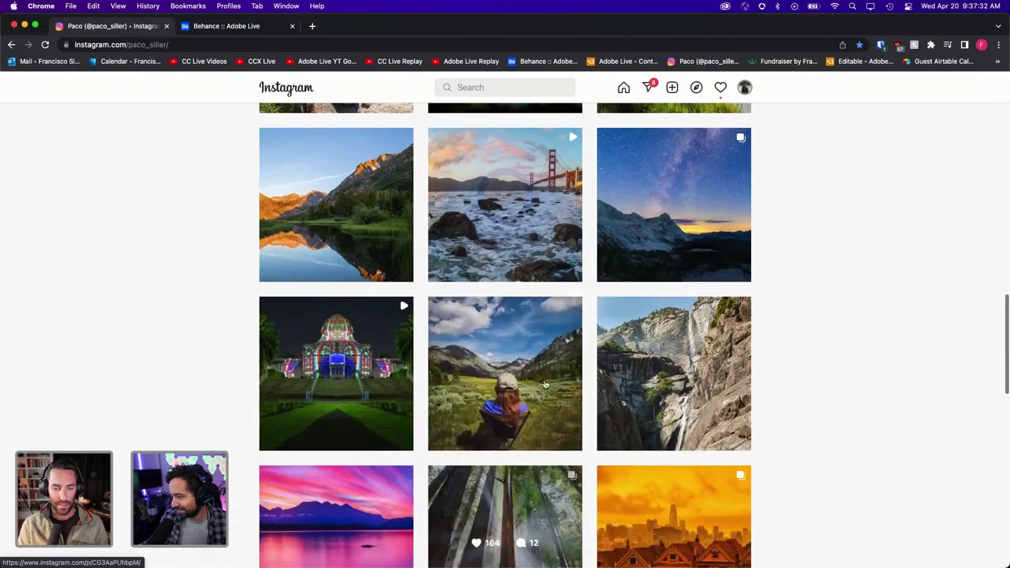
{"action": "left_click", "coordinate": [531, 352]}
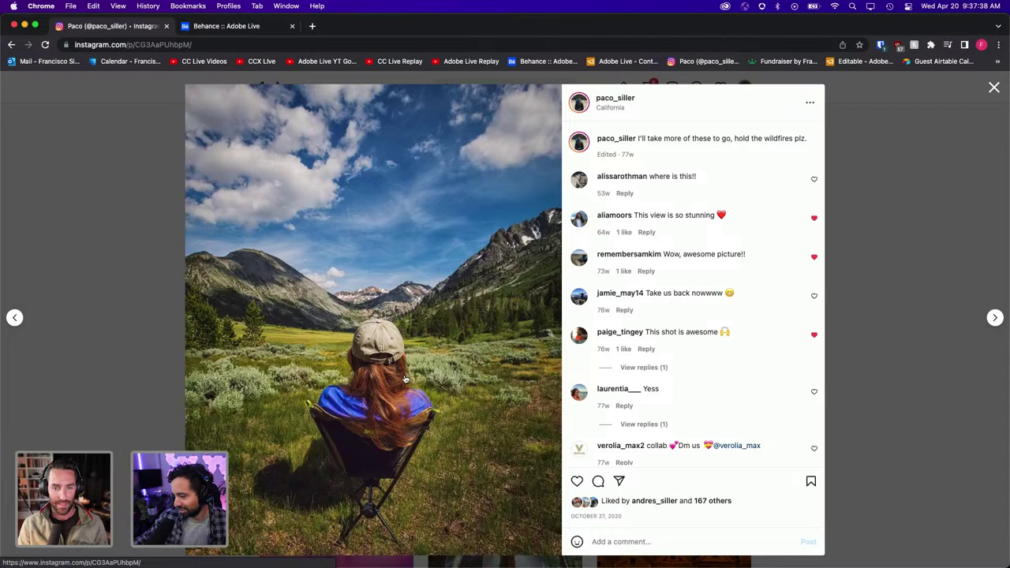
{"action": "key", "text": "Escape"}
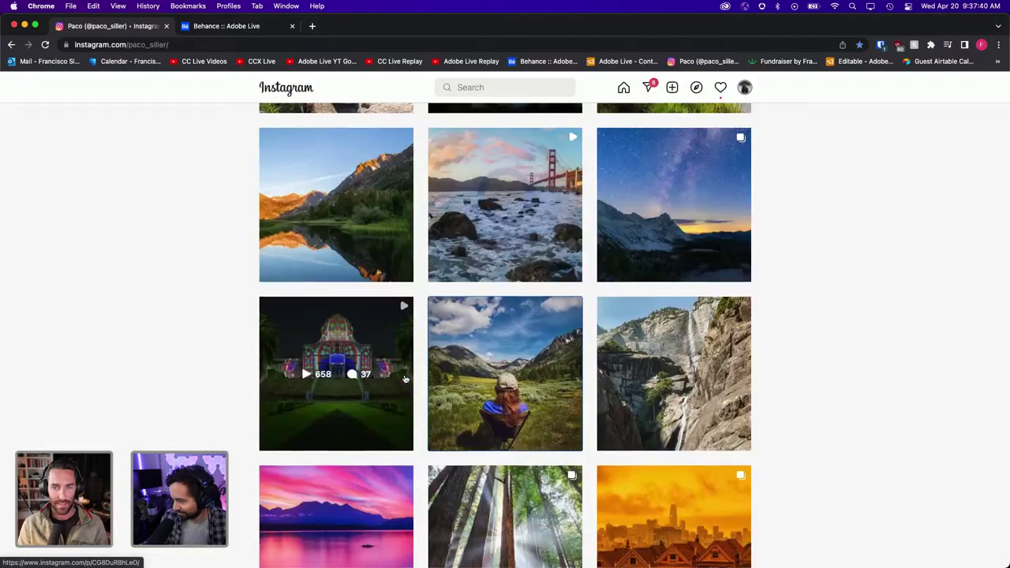
{"action": "scroll", "coordinate": [404, 379], "scroll_direction": "down", "scroll_amount": 5}
{"action": "scroll", "coordinate": [403, 379], "scroll_direction": "down", "scroll_amount": 2}
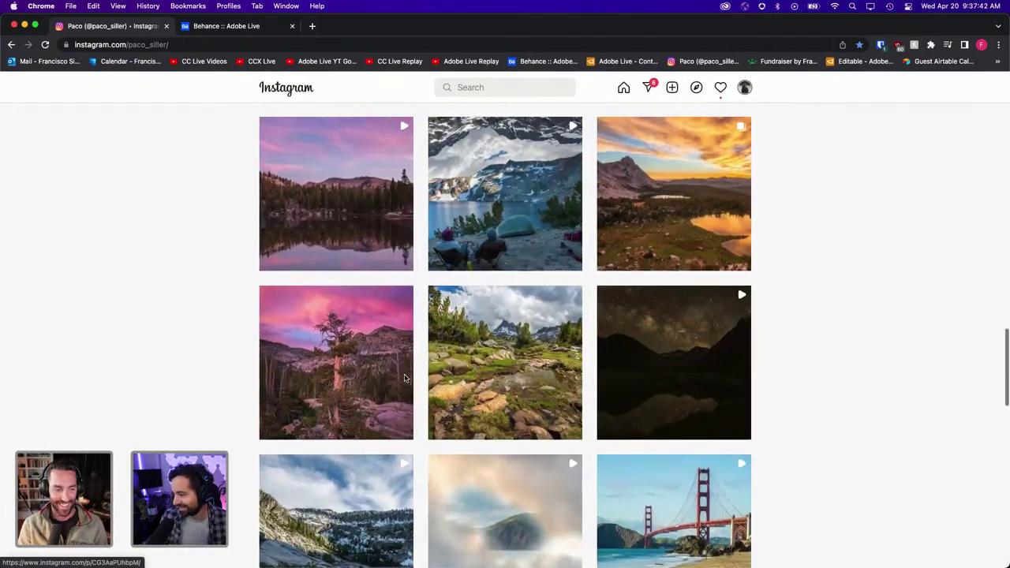
Scroll back up in the current view
{"action": "scroll", "coordinate": [404, 378], "scroll_direction": "up", "scroll_amount": 10}
{"action": "scroll", "coordinate": [404, 379], "scroll_direction": "up", "scroll_amount": 5}
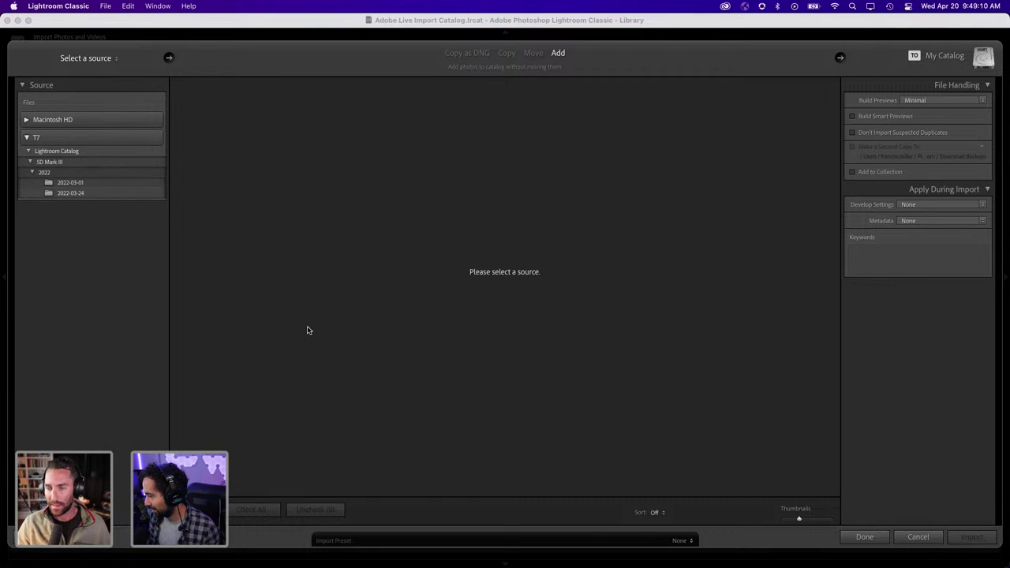
Close the import window with Done, returning to the empty Library catalog
{"action": "left_click", "coordinate": [918, 536]}
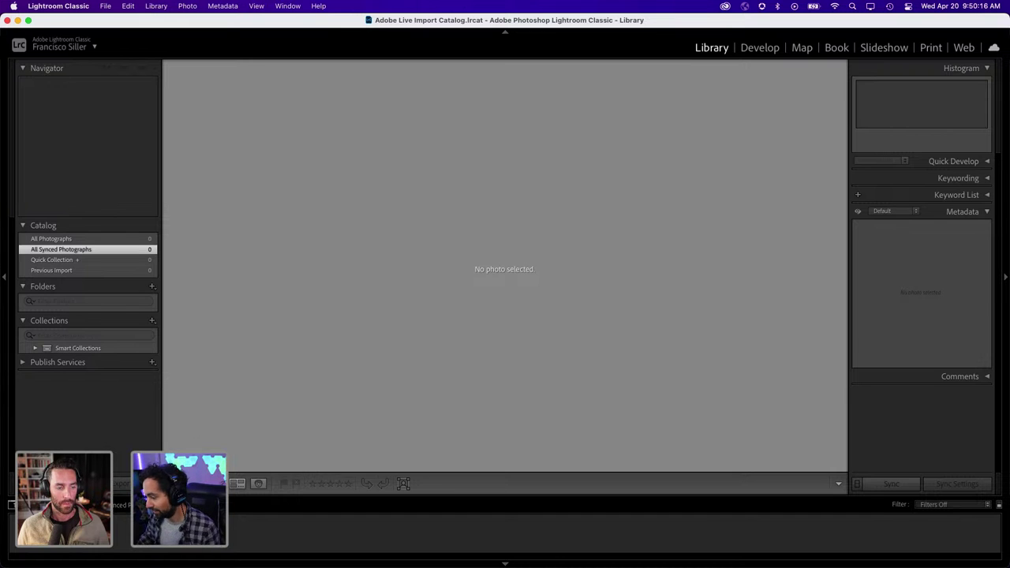
Reopen the import window and expand the SD Mark III folder's year folders
{"action": "left_click", "coordinate": [63, 482]}
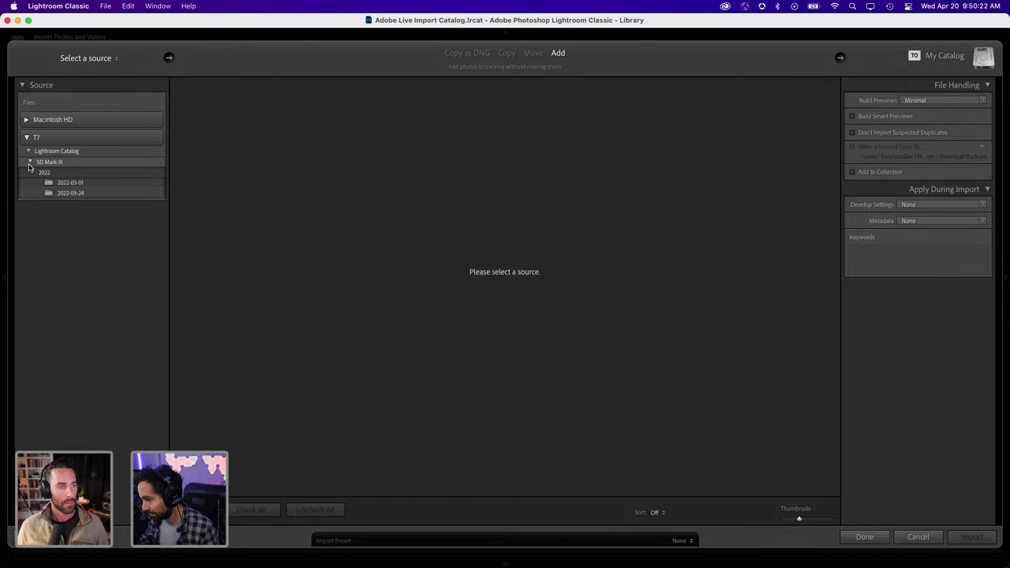
{"action": "left_click", "coordinate": [30, 163]}
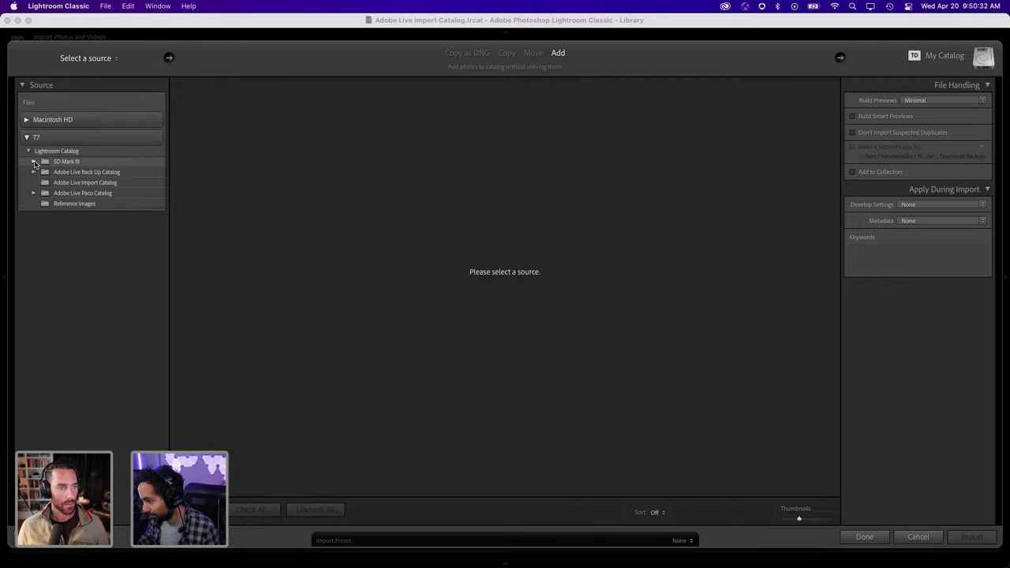
{"action": "left_click", "coordinate": [33, 160]}
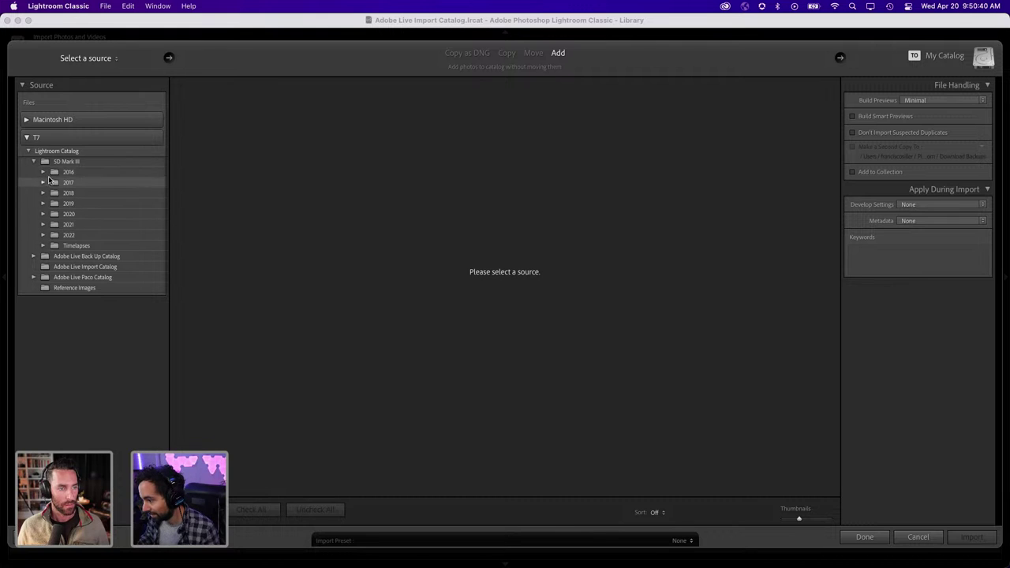
Browse the 2016 shoots, then expand 2022 to its 2022-03-01 and 2022-03-24 folders
{"action": "left_click", "coordinate": [43, 172]}
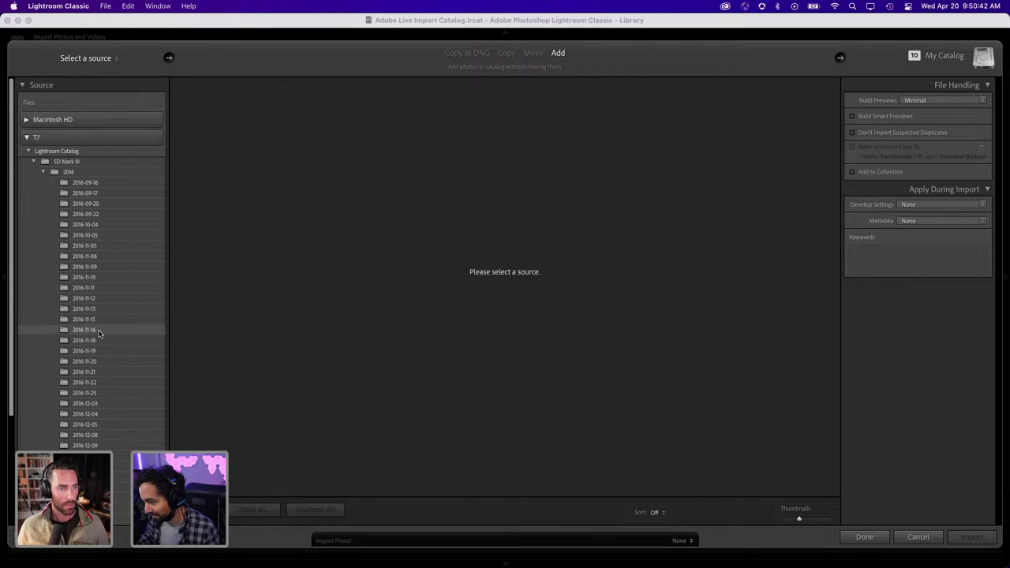
{"action": "scroll", "coordinate": [99, 331], "scroll_direction": "down", "scroll_amount": 2}
{"action": "scroll", "coordinate": [99, 333], "scroll_direction": "down", "scroll_amount": 3}
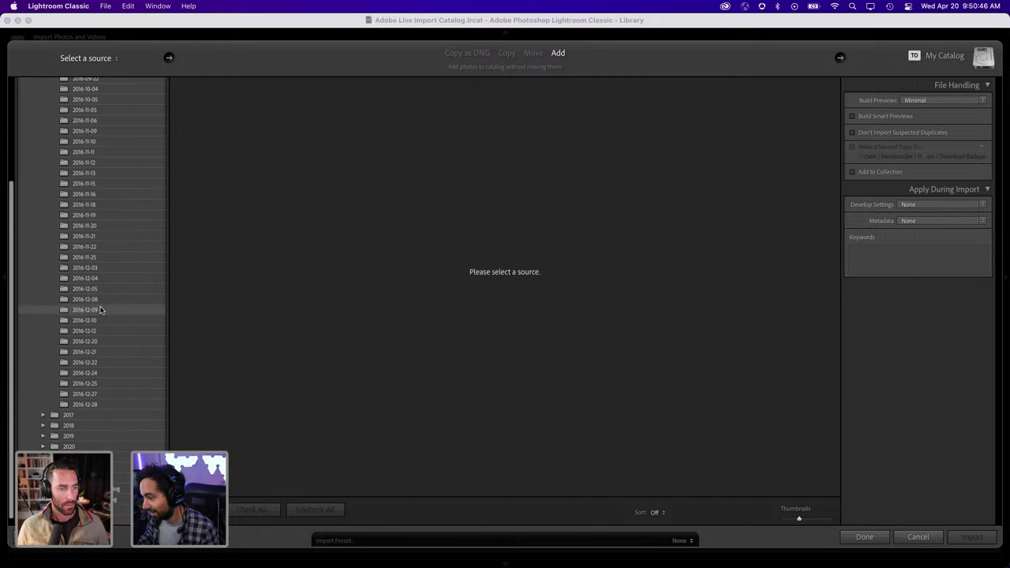
{"action": "scroll", "coordinate": [101, 310], "scroll_direction": "up", "scroll_amount": 4}
{"action": "scroll", "coordinate": [100, 310], "scroll_direction": "up", "scroll_amount": 1}
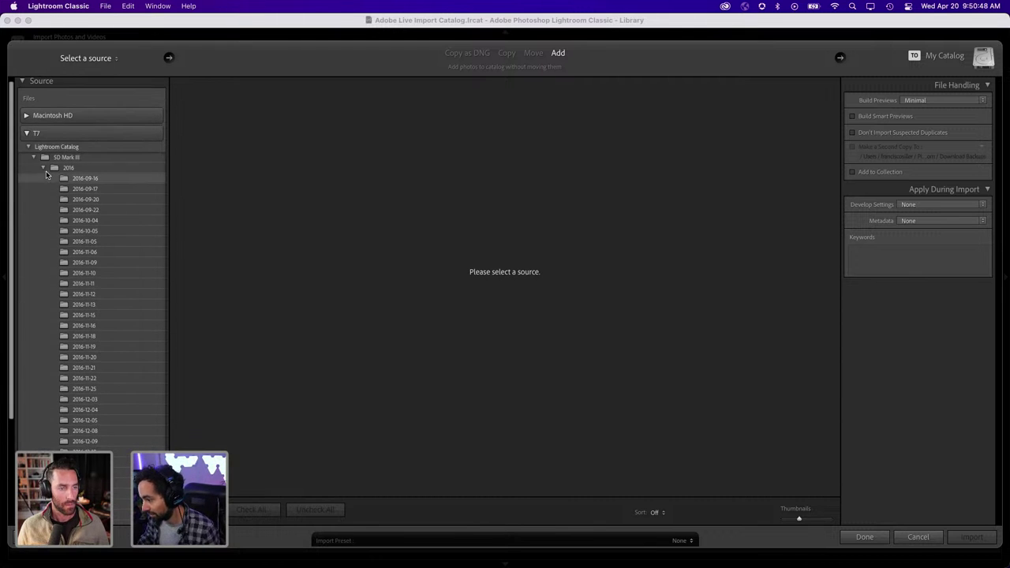
{"action": "left_click", "coordinate": [43, 168]}
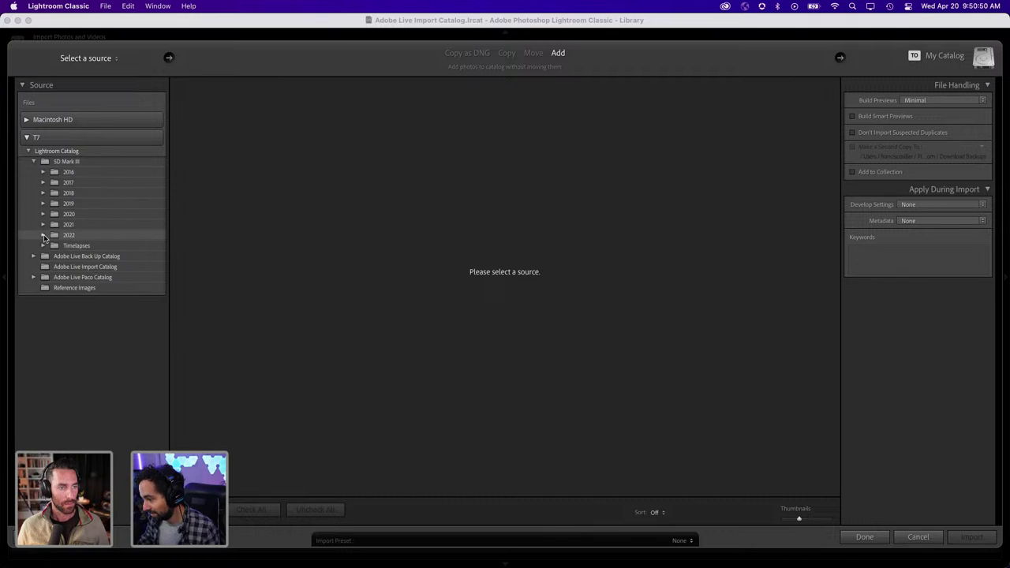
{"action": "left_click", "coordinate": [43, 235]}
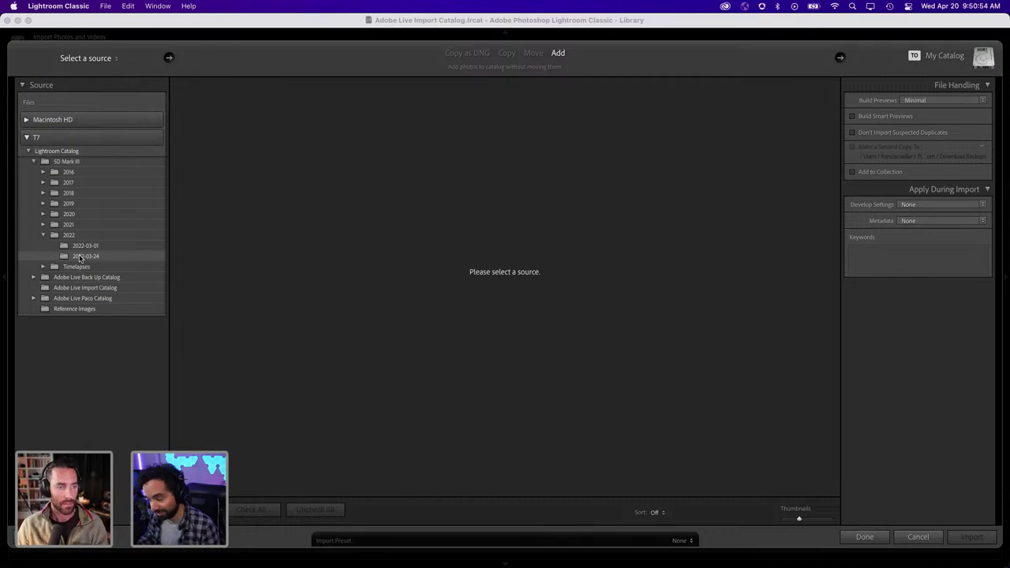
Select the 2022-03-24 folder as import source and review its 117 checked photos
{"action": "left_click", "coordinate": [92, 257]}
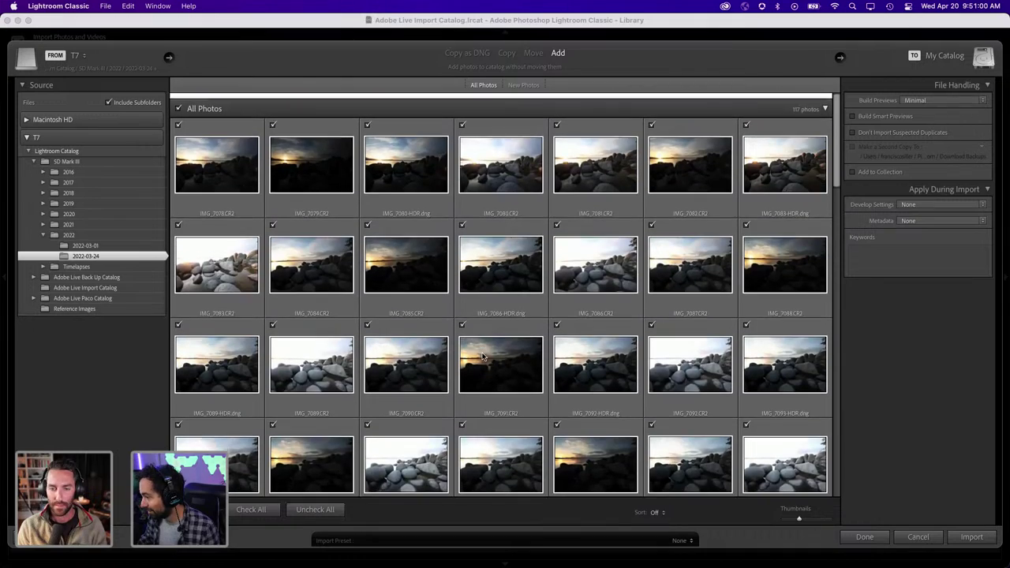
{"action": "scroll", "coordinate": [464, 316], "scroll_direction": "down", "scroll_amount": 3}
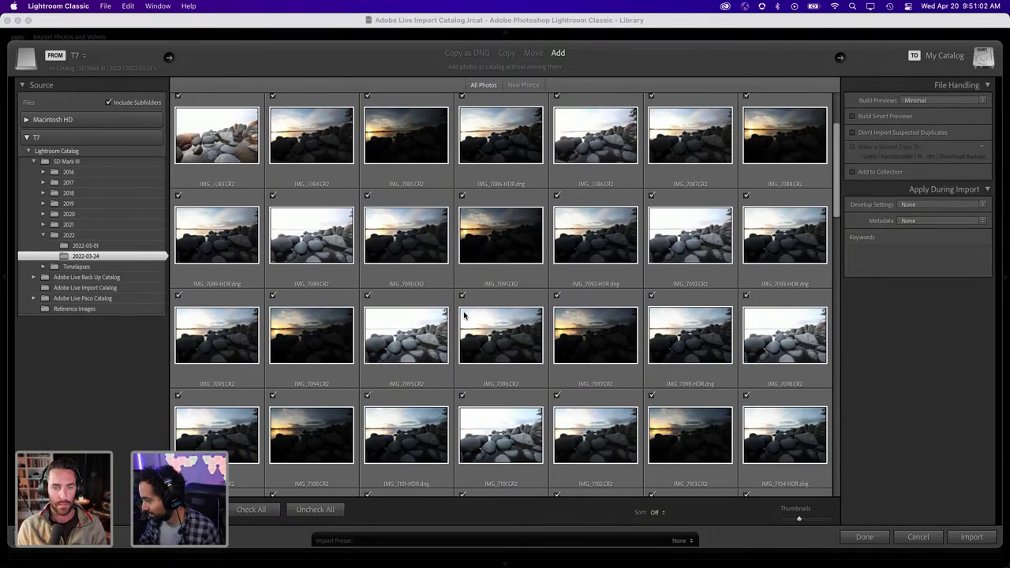
{"action": "scroll", "coordinate": [464, 316], "scroll_direction": "down", "scroll_amount": 5}
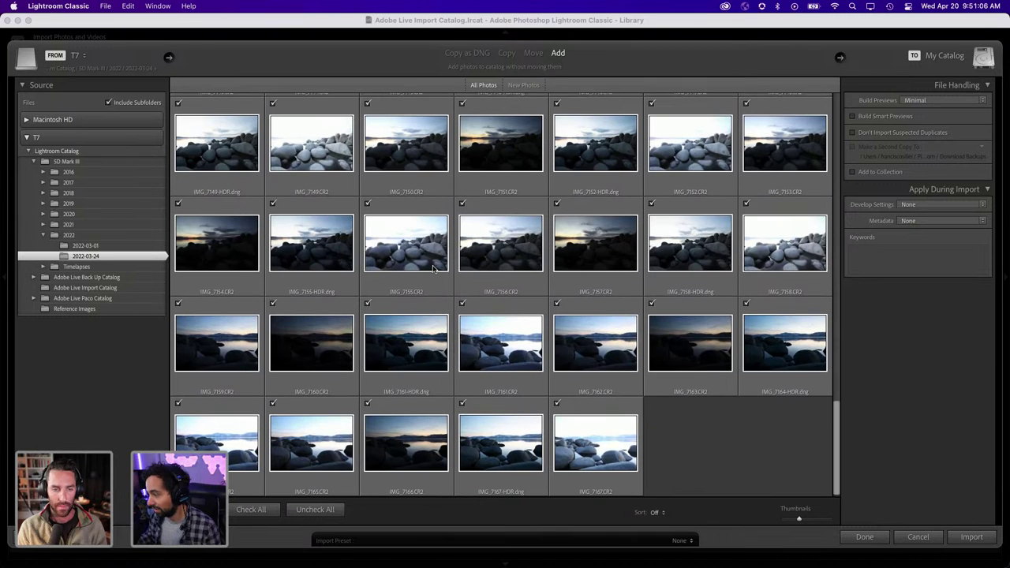
{"action": "scroll", "coordinate": [433, 269], "scroll_direction": "up", "scroll_amount": 1}
{"action": "scroll", "coordinate": [432, 269], "scroll_direction": "up", "scroll_amount": 1}
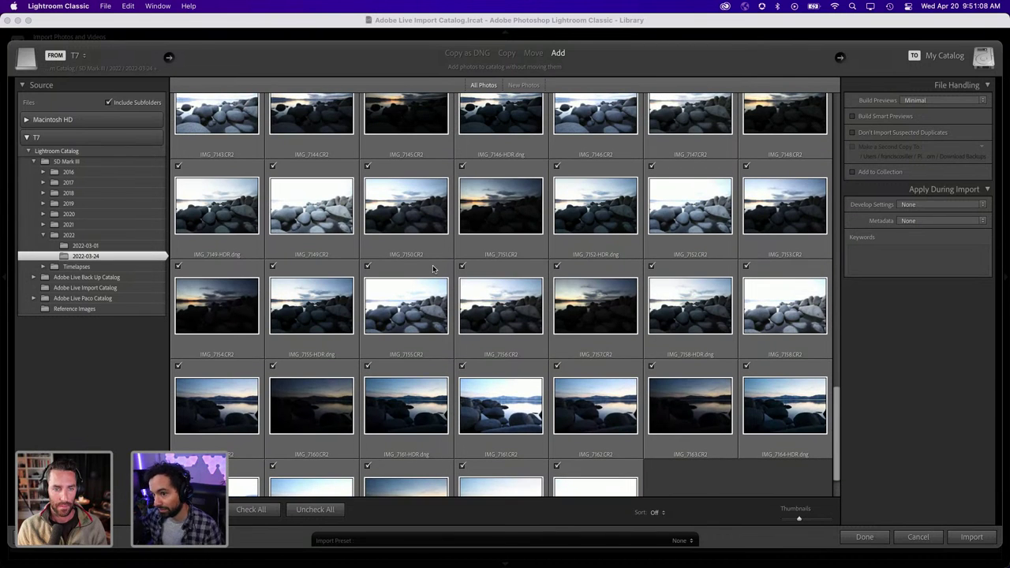
{"action": "scroll", "coordinate": [432, 269], "scroll_direction": "up", "scroll_amount": 10}
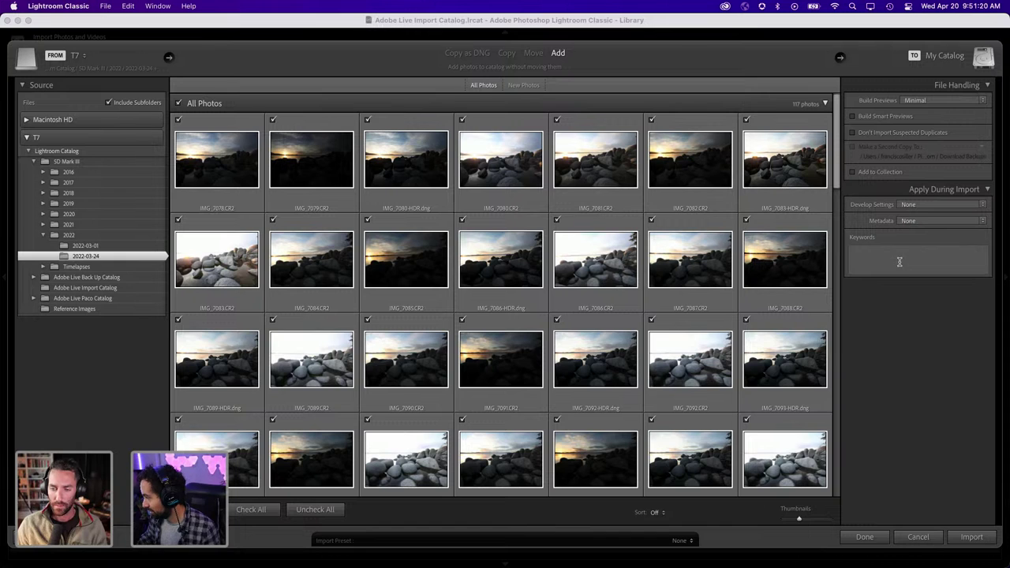
Enter the import keywords '2022, lake tahoe, sunset, duckeys' under Apply During Import
{"action": "left_click", "coordinate": [897, 263]}
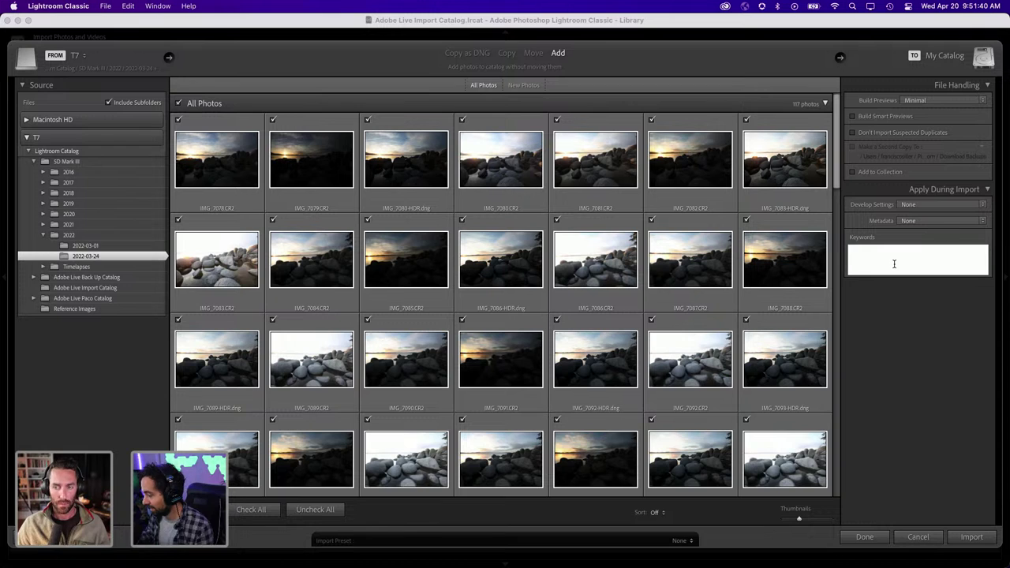
{"action": "type", "text": "2022"}
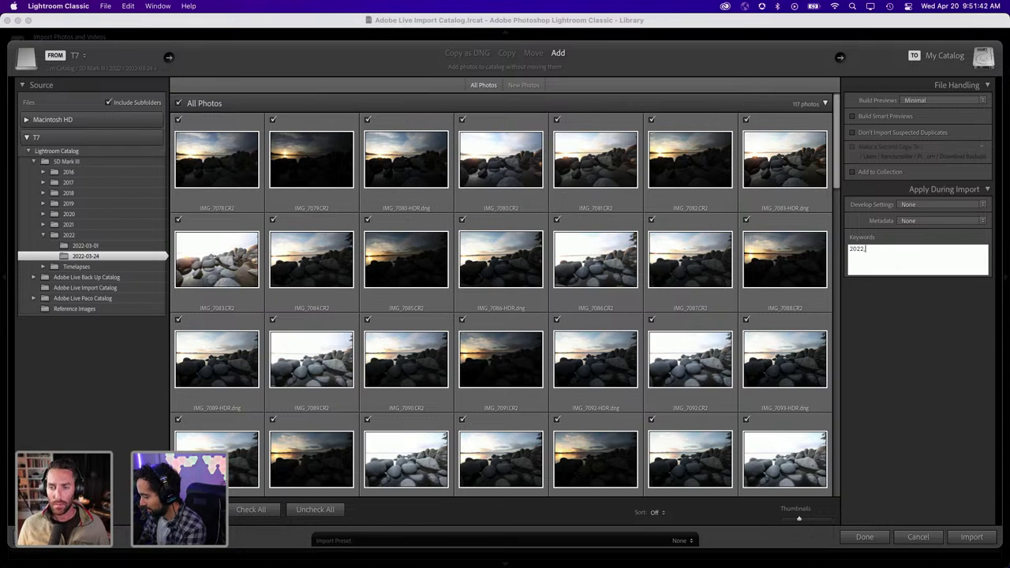
{"action": "type", "text": ", lake tahoe, sunset, duckeys"}
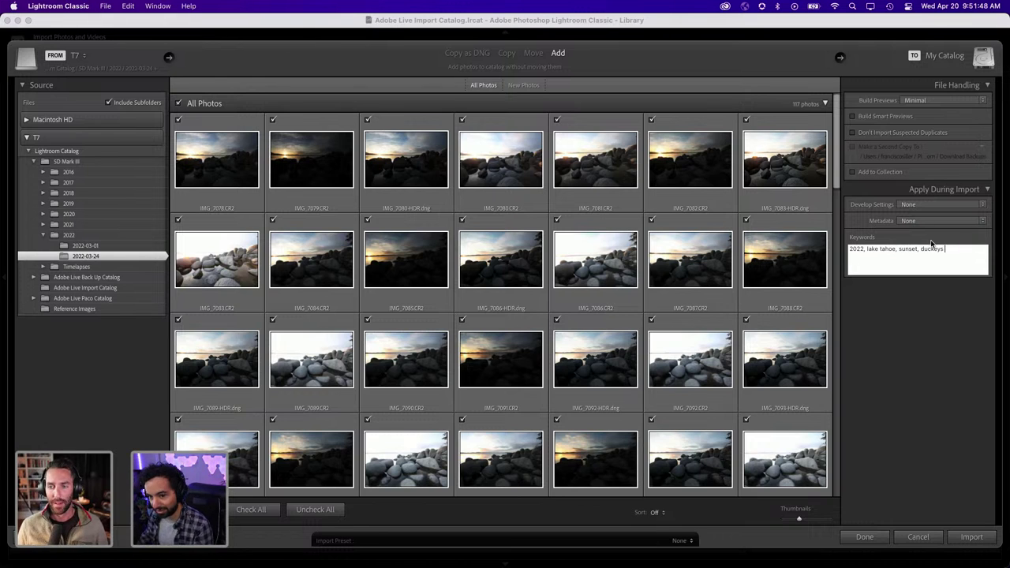
{"action": "left_click", "coordinate": [920, 447]}
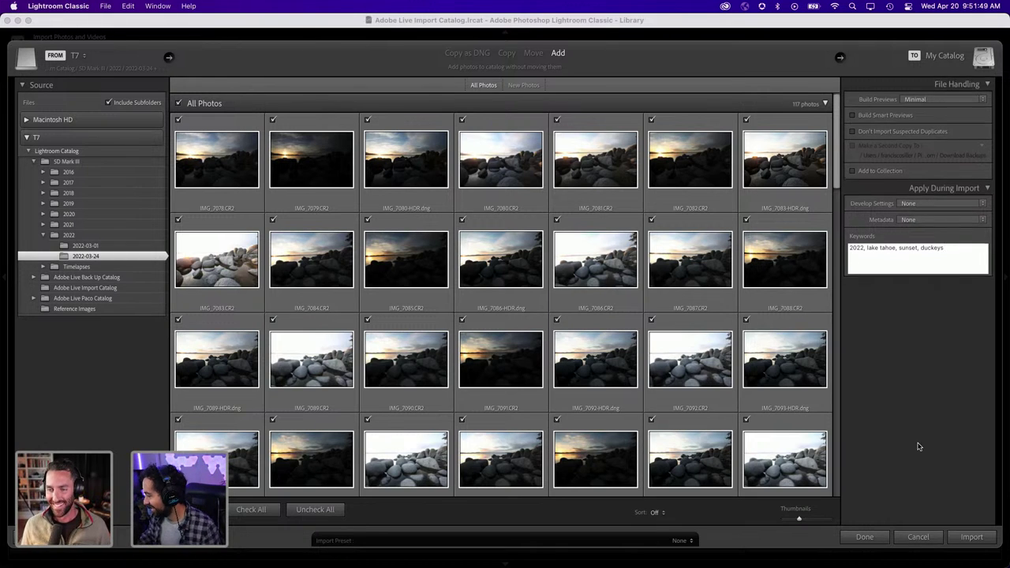
Import all 117 photos, then show the 2022-03-24 folder in the Library via Go to Folder
{"action": "left_click", "coordinate": [984, 540]}
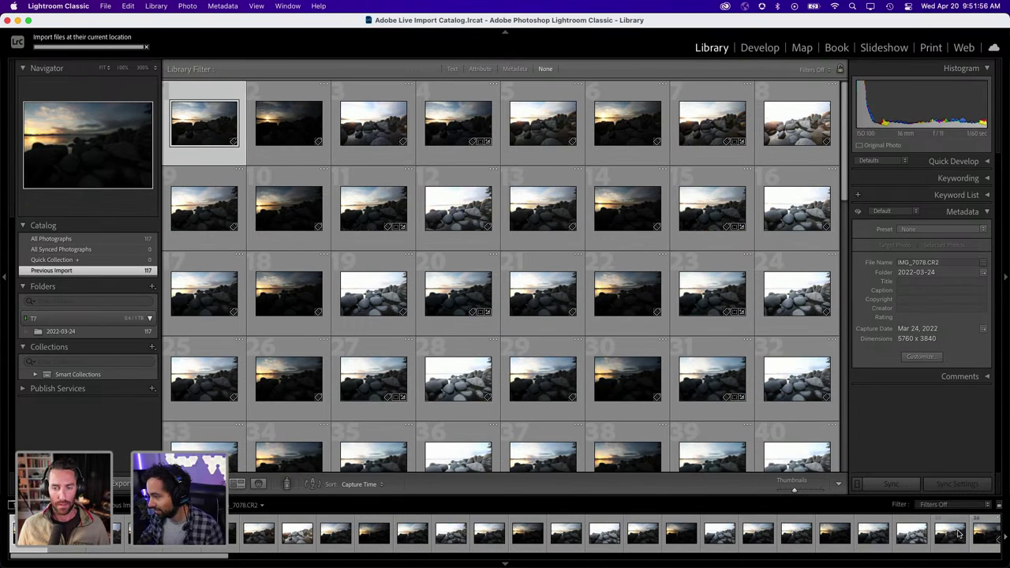
{"action": "scroll", "coordinate": [289, 250], "scroll_direction": "down", "scroll_amount": 5}
{"action": "scroll", "coordinate": [289, 250], "scroll_direction": "down", "scroll_amount": 10}
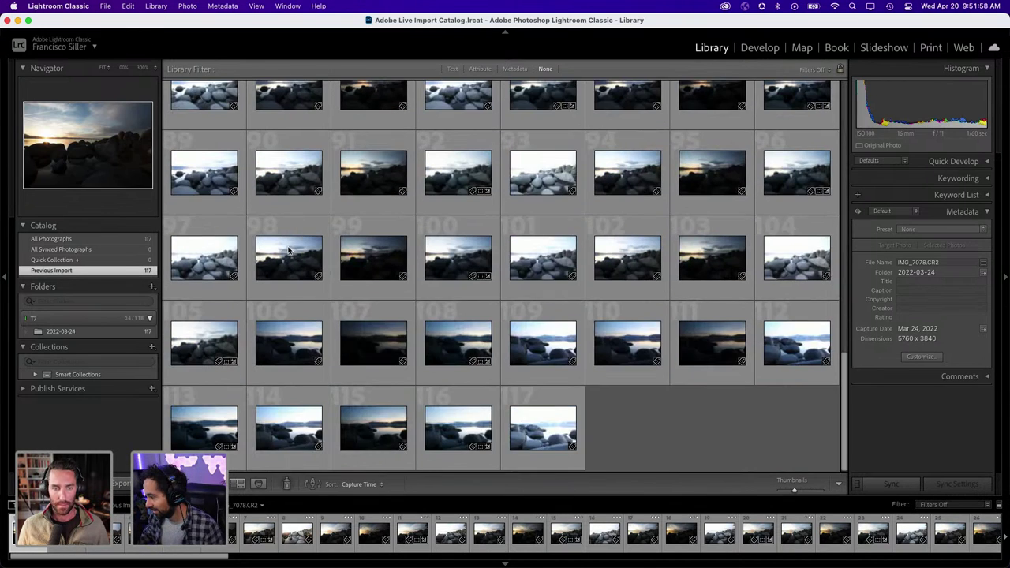
{"action": "scroll", "coordinate": [289, 250], "scroll_direction": "up", "scroll_amount": 15}
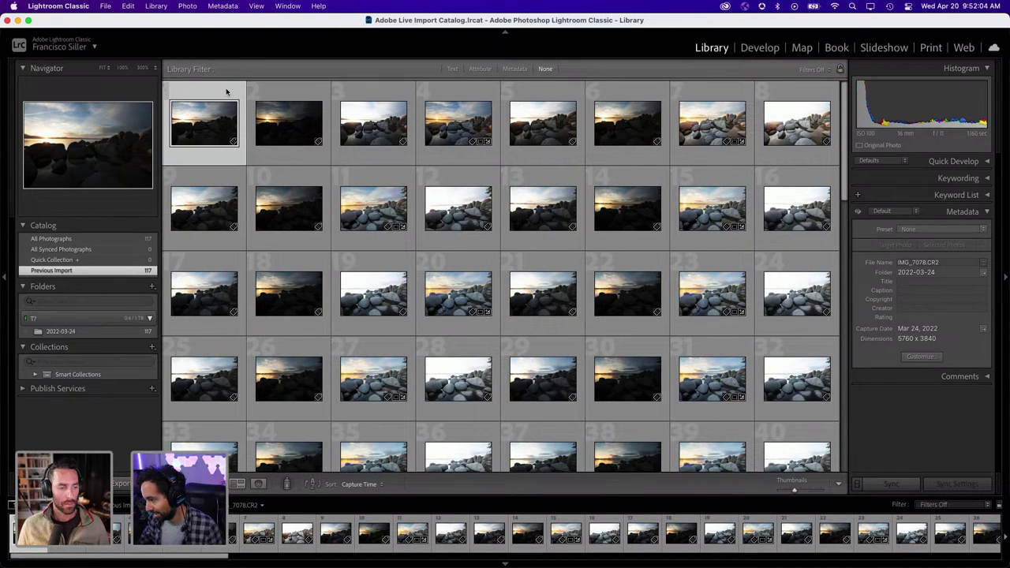
{"action": "mouse_move", "coordinate": [205, 123]}
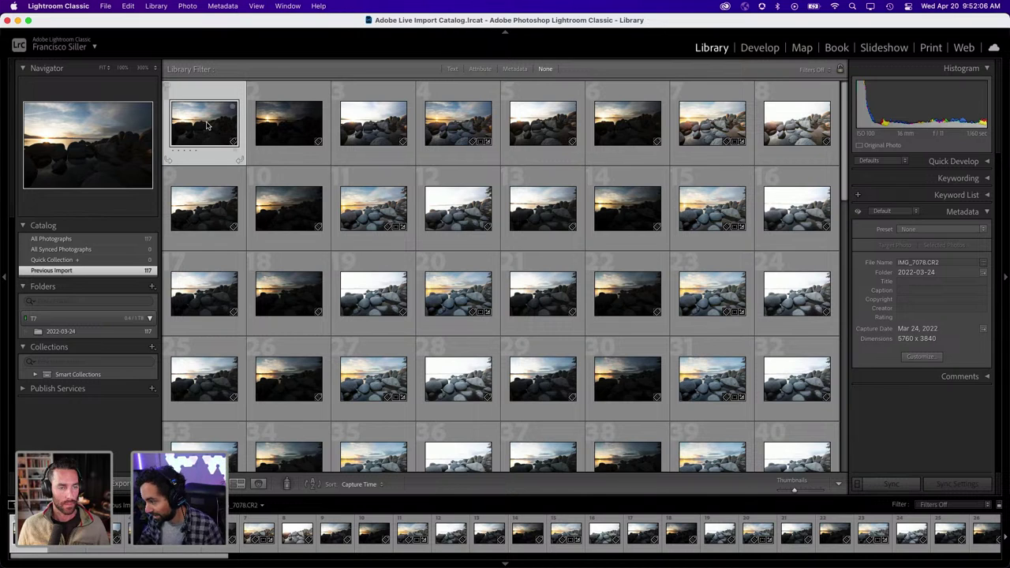
{"action": "right_click", "coordinate": [207, 124]}
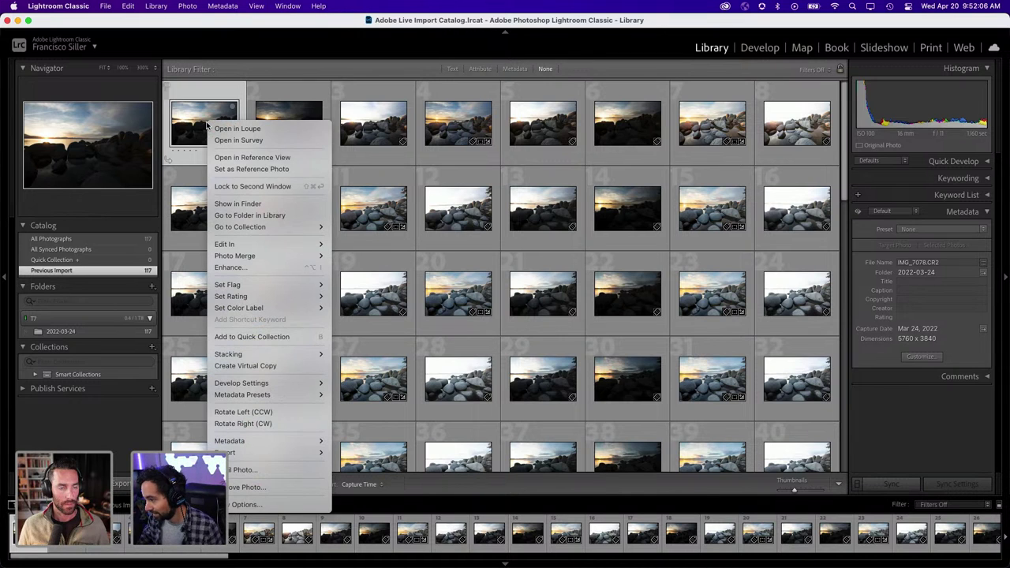
{"action": "left_click", "coordinate": [261, 216]}
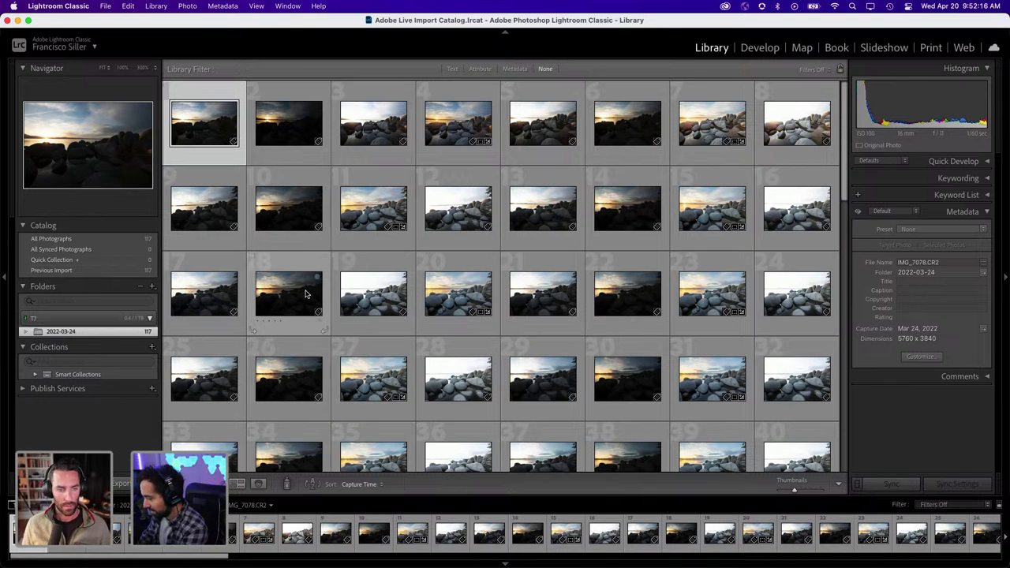
Open IMG_7078 in Develop and compare the bracket frames, ending on IMG_7080.CR2
{"action": "double_click", "coordinate": [230, 122]}
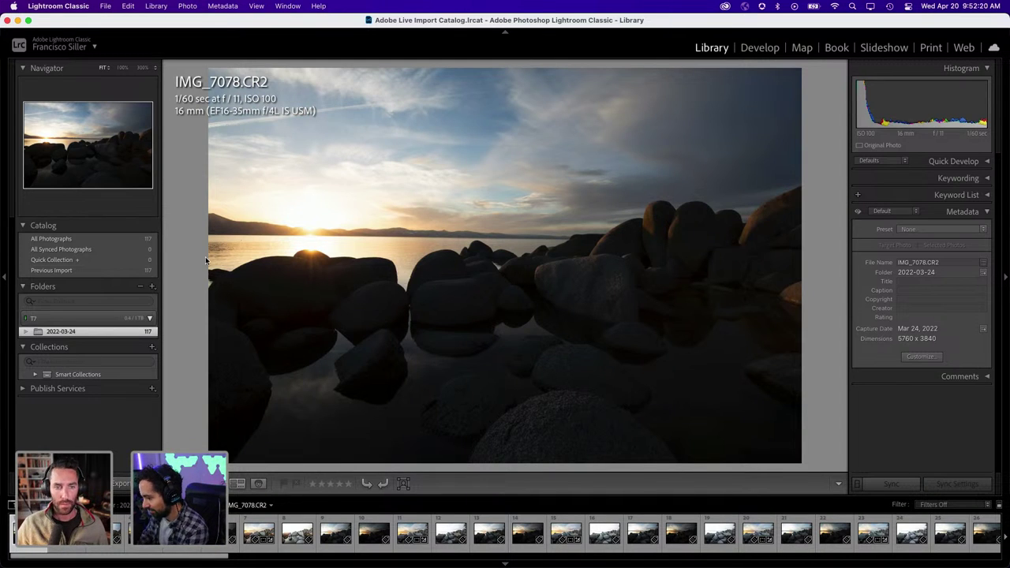
{"action": "key", "text": "d"}
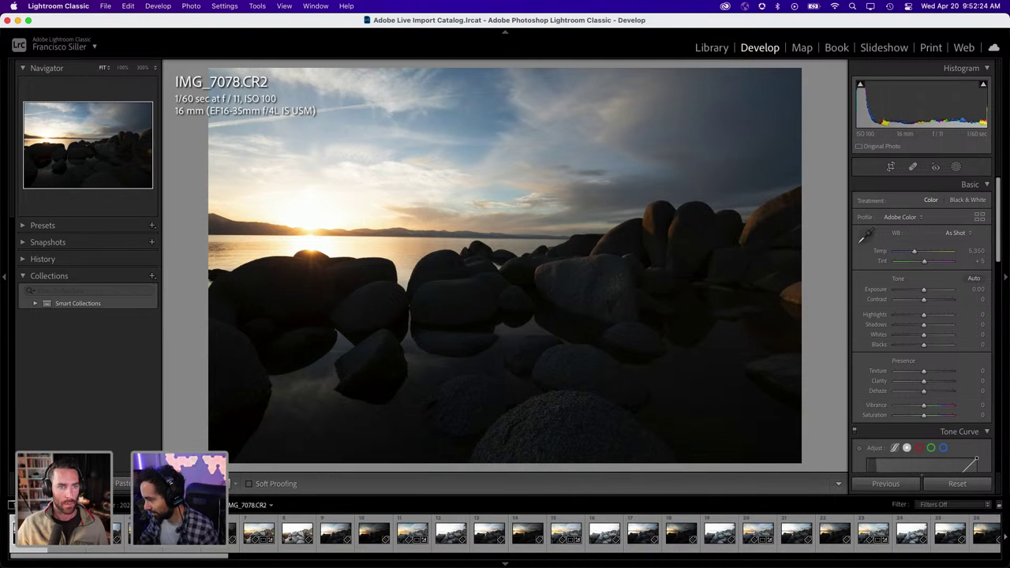
{"action": "key", "text": "Right"}
{"action": "key", "text": "Right"}
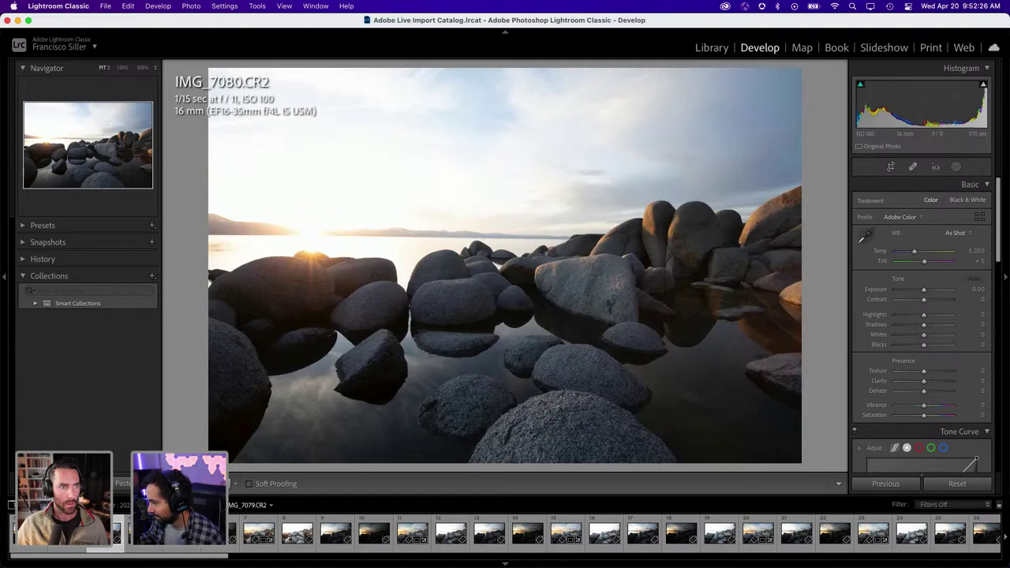
{"action": "key", "text": "Left"}
{"action": "key", "text": "Left"}
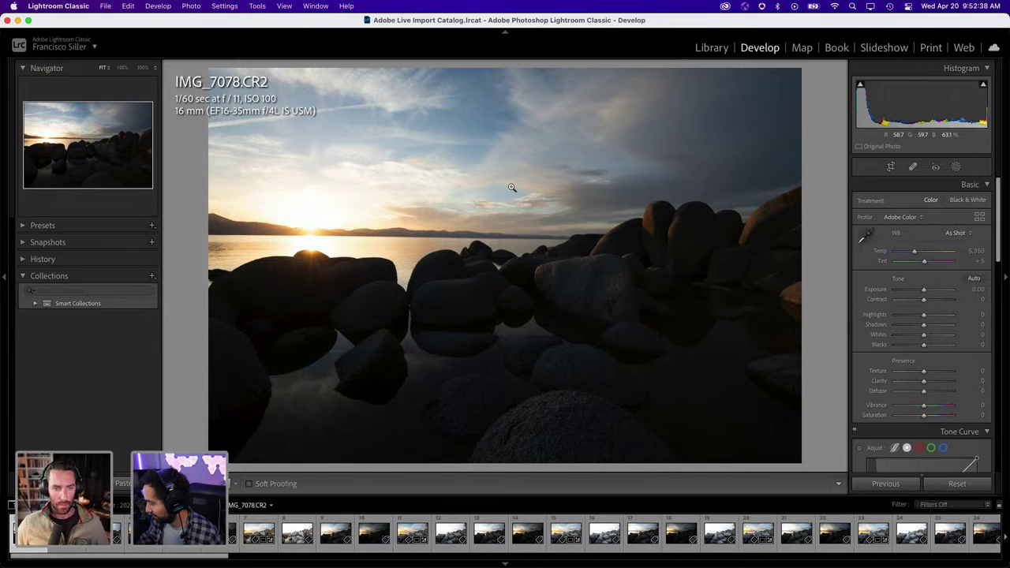
{"action": "key", "text": "Right"}
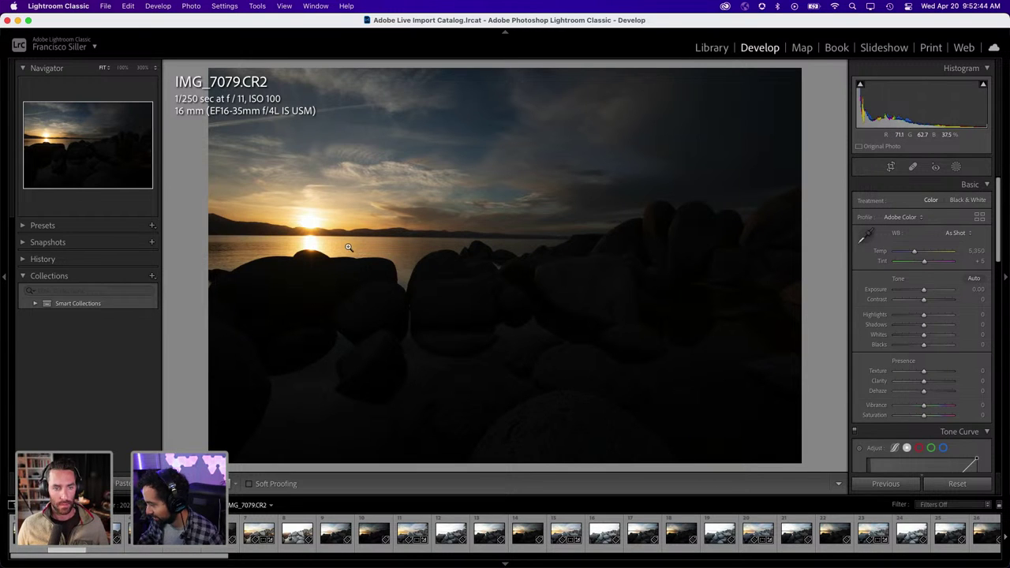
{"action": "key", "text": "Right"}
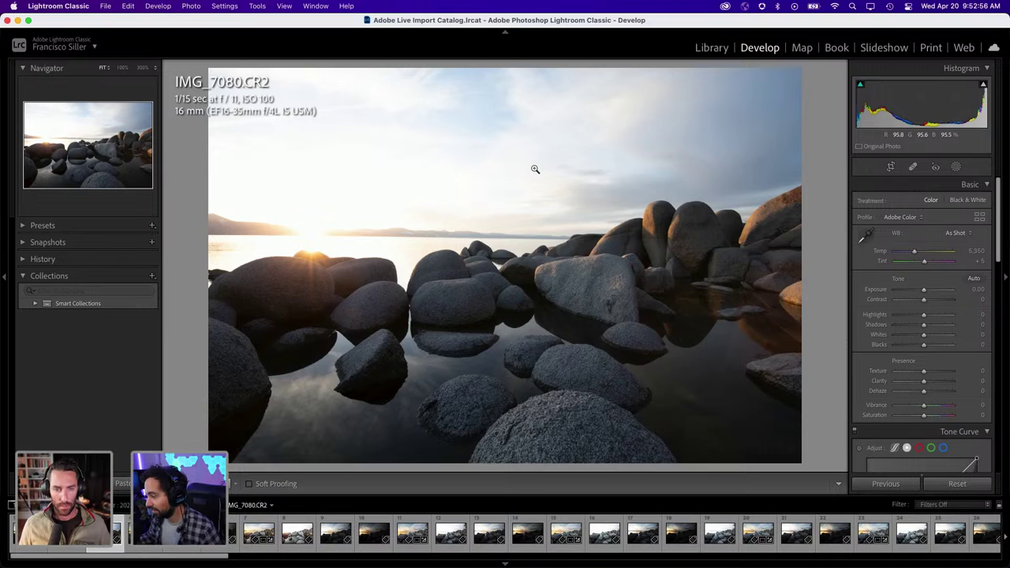
{"action": "key", "text": "Left"}
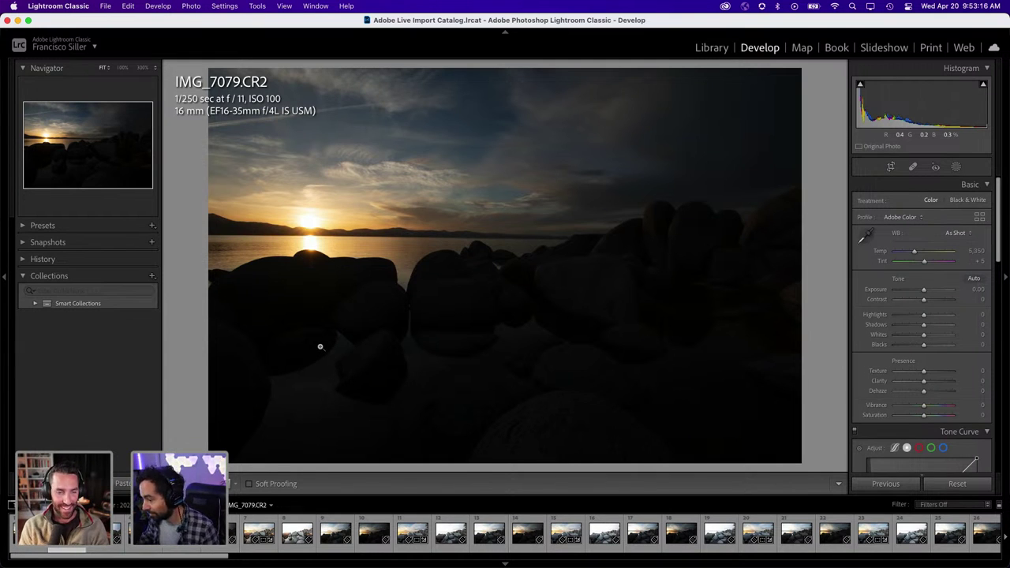
{"action": "key", "text": "Left"}
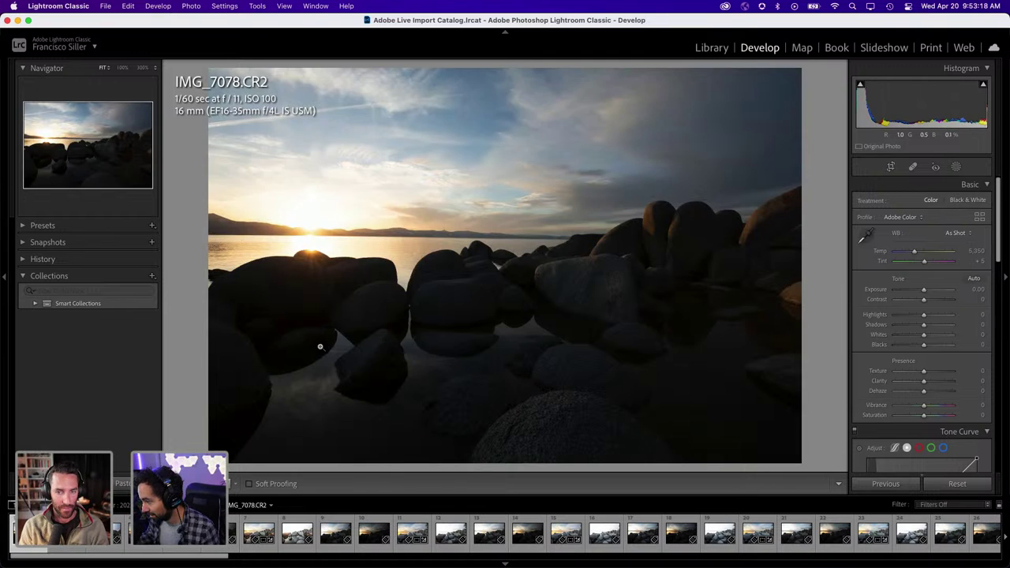
{"action": "key", "text": "Right"}
{"action": "key", "text": "Right"}
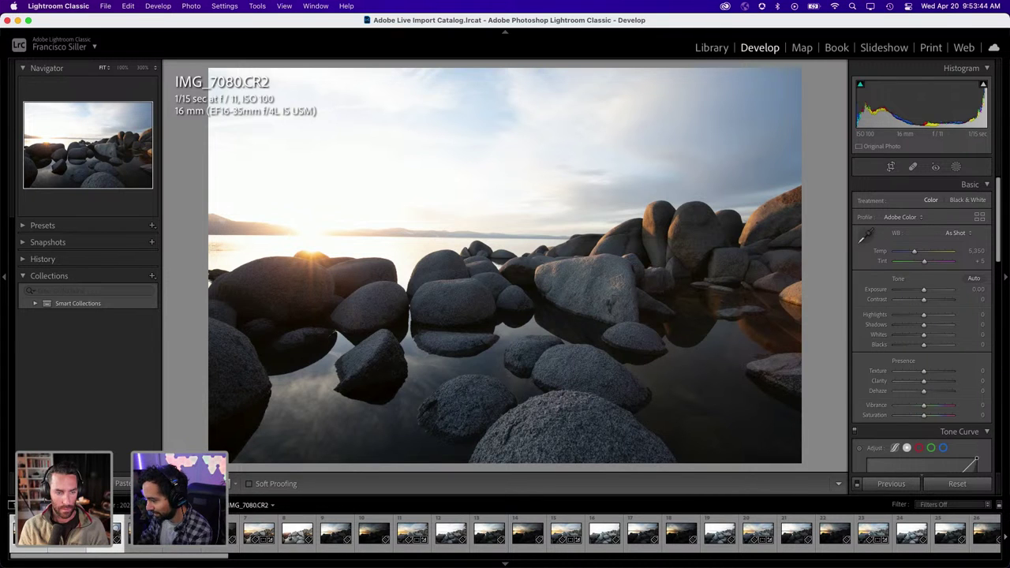
Select the three bracketed exposures and merge them into an HDR preview via Photo Merge > HDR
{"action": "left_click", "coordinate": [138, 536], "text": "super"}
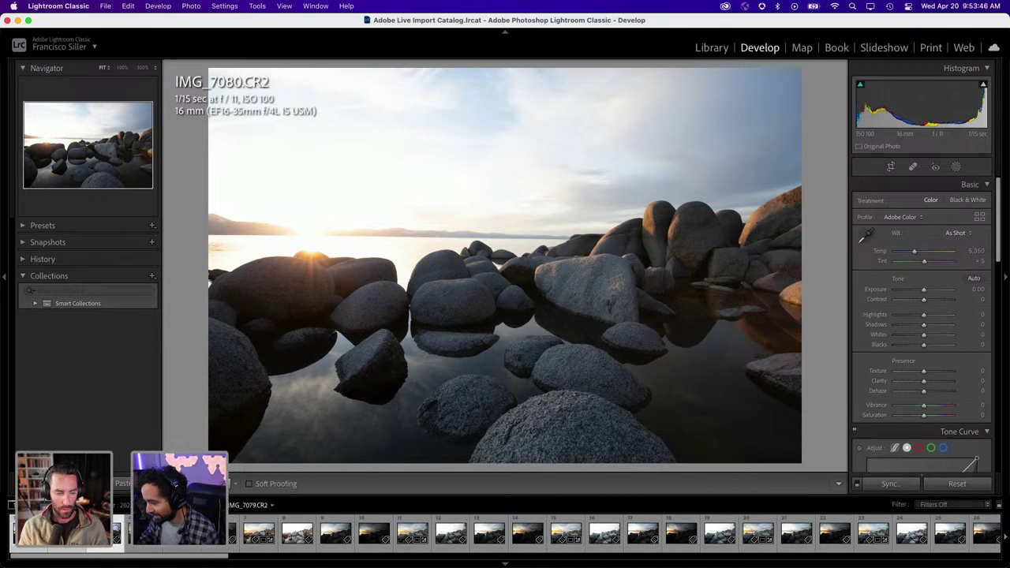
{"action": "right_click", "coordinate": [63, 535]}
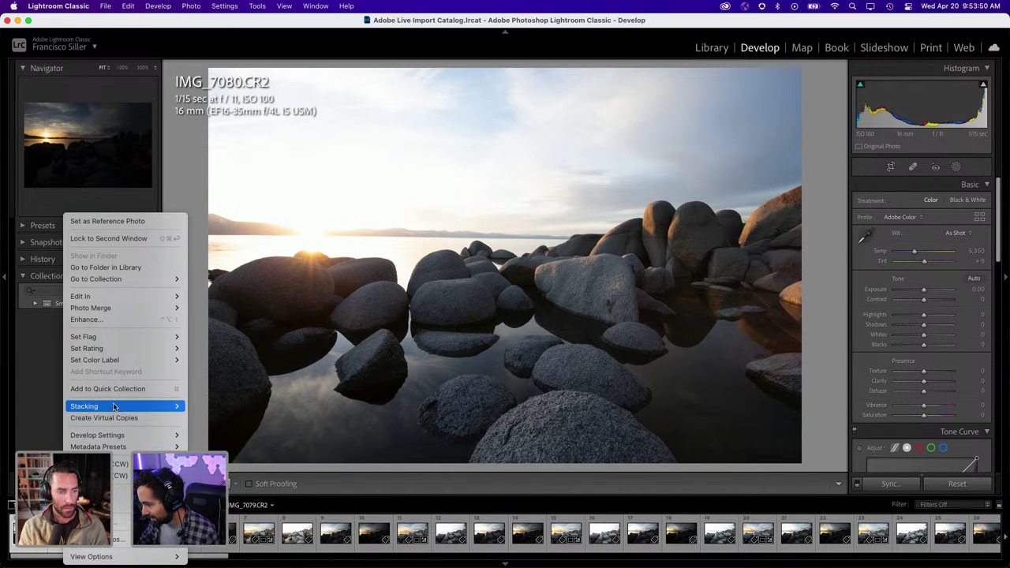
{"action": "mouse_move", "coordinate": [91, 308]}
{"action": "left_click", "coordinate": [196, 308]}
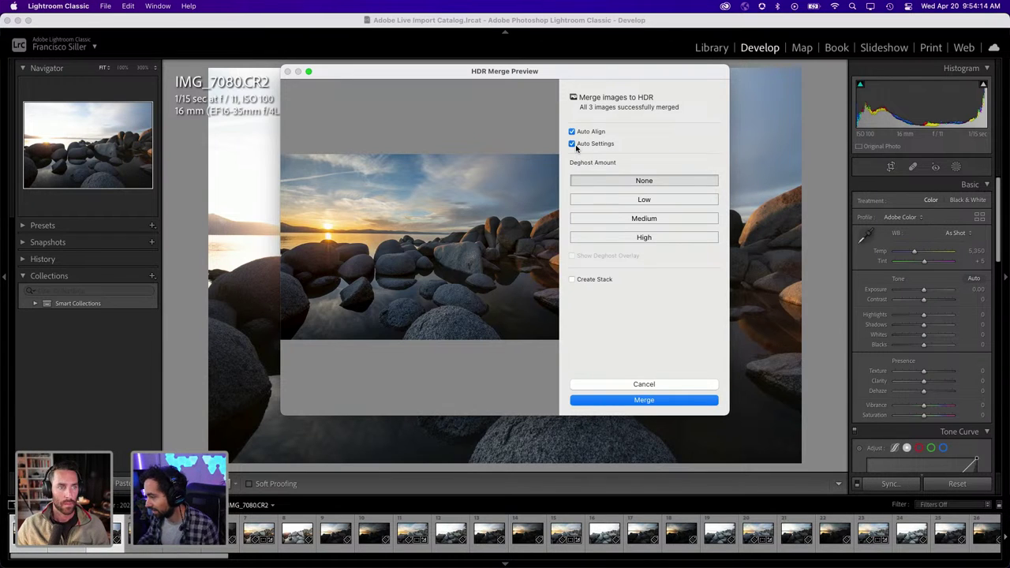
Disable Auto Settings, compare Low and Medium deghosting in the preview, then set deghost to None
{"action": "left_click", "coordinate": [572, 144]}
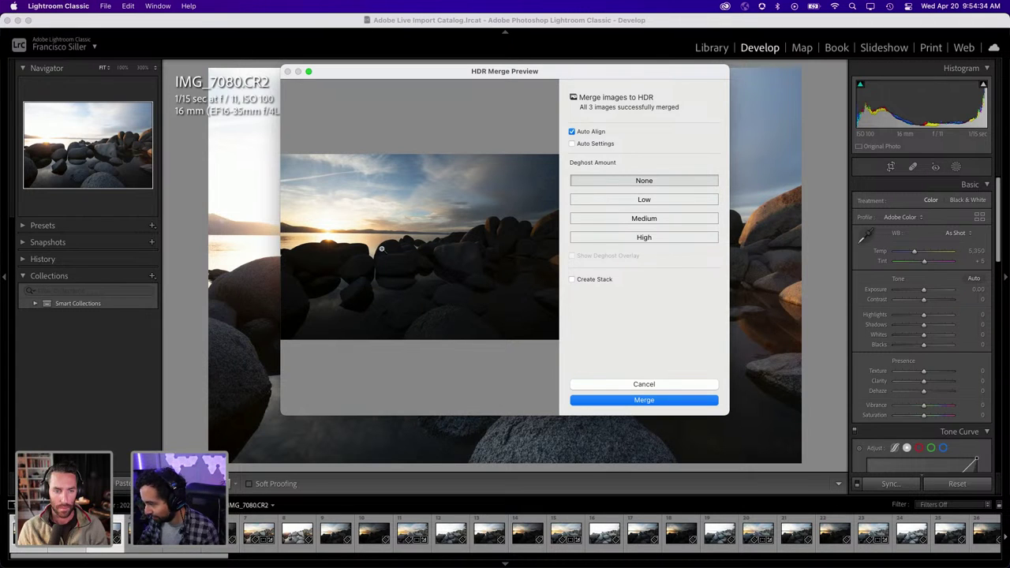
{"action": "left_click", "coordinate": [649, 199]}
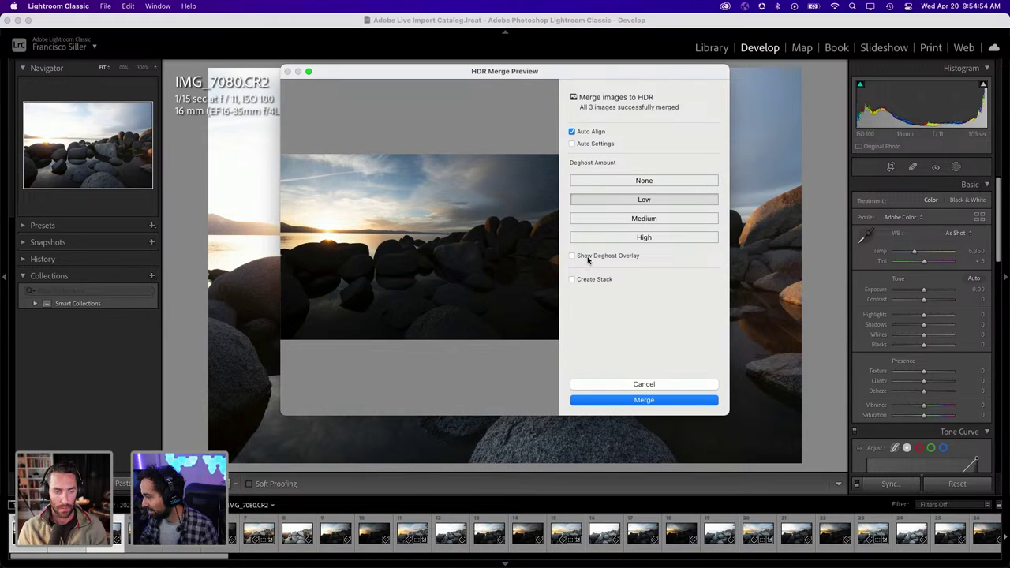
{"action": "left_click", "coordinate": [360, 246]}
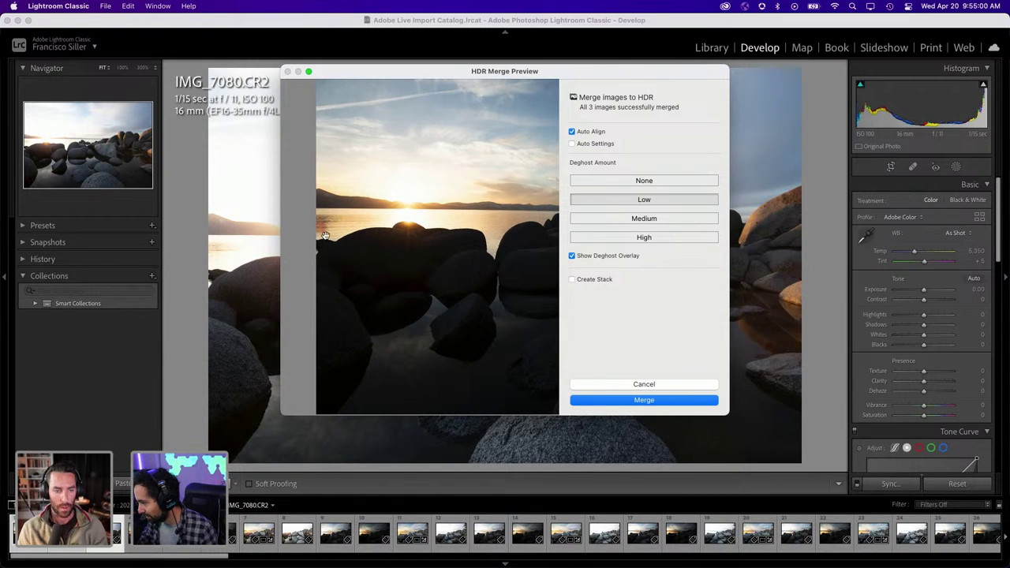
{"action": "left_click", "coordinate": [620, 219]}
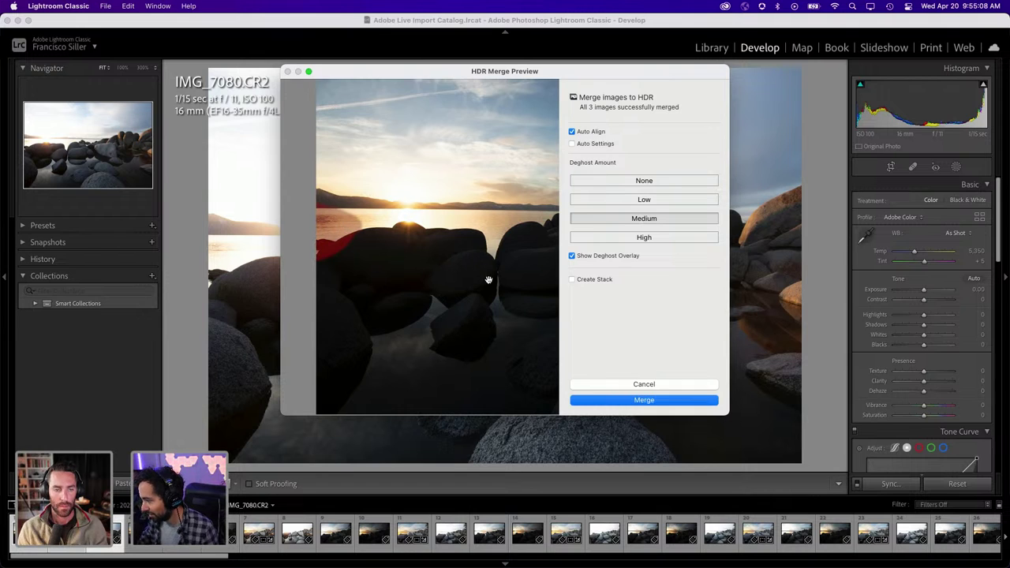
{"action": "mouse_move", "coordinate": [488, 280]}
{"action": "left_mouse_down"}
{"action": "mouse_move", "coordinate": [412, 283]}
{"action": "mouse_move", "coordinate": [435, 273]}
{"action": "left_mouse_up"}
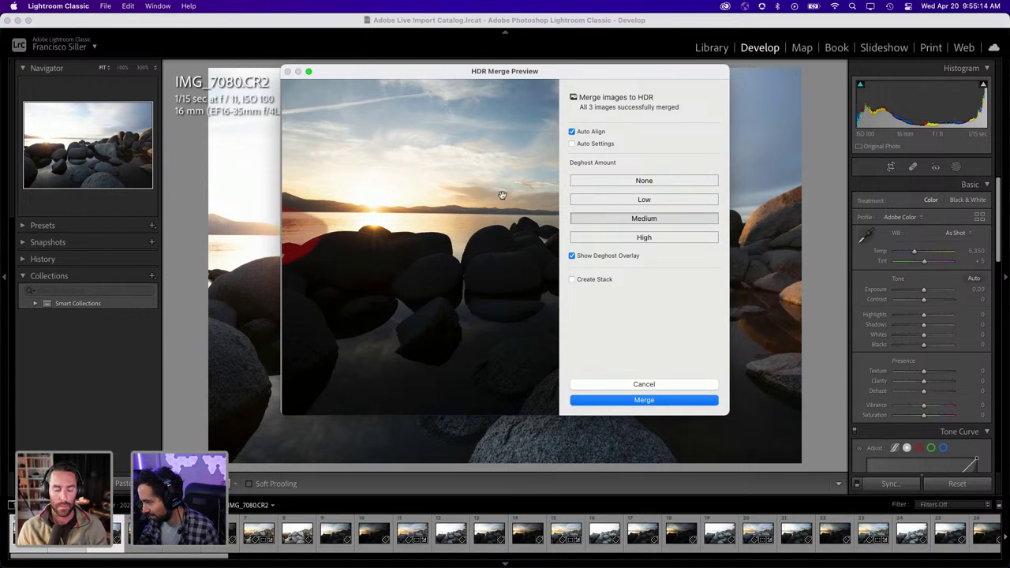
{"action": "left_click", "coordinate": [622, 177]}
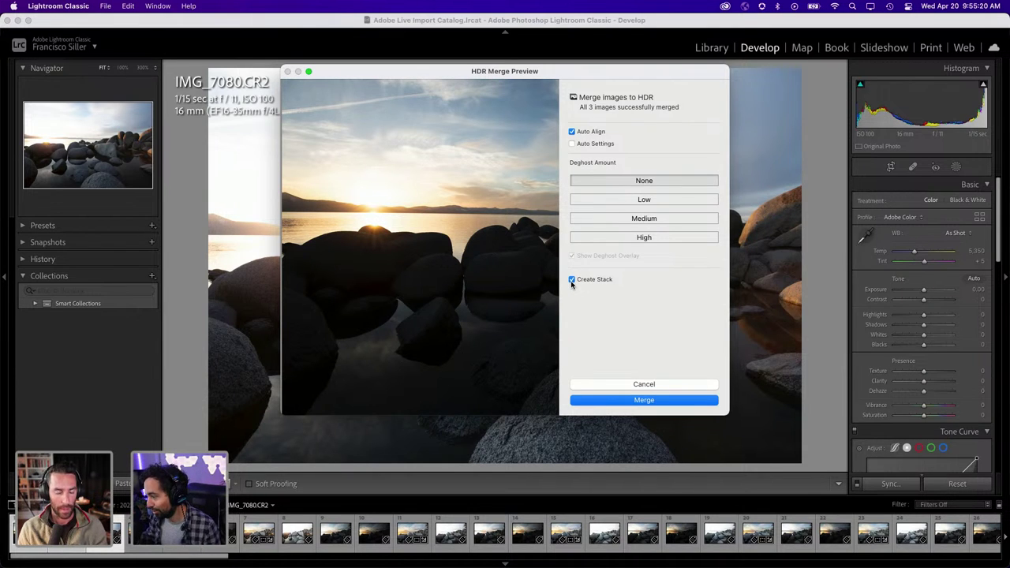
Merge the brackets into an HDR DNG, then open IMG_7078.CR2 and browse the neighbouring exposures
{"action": "left_click", "coordinate": [653, 403]}
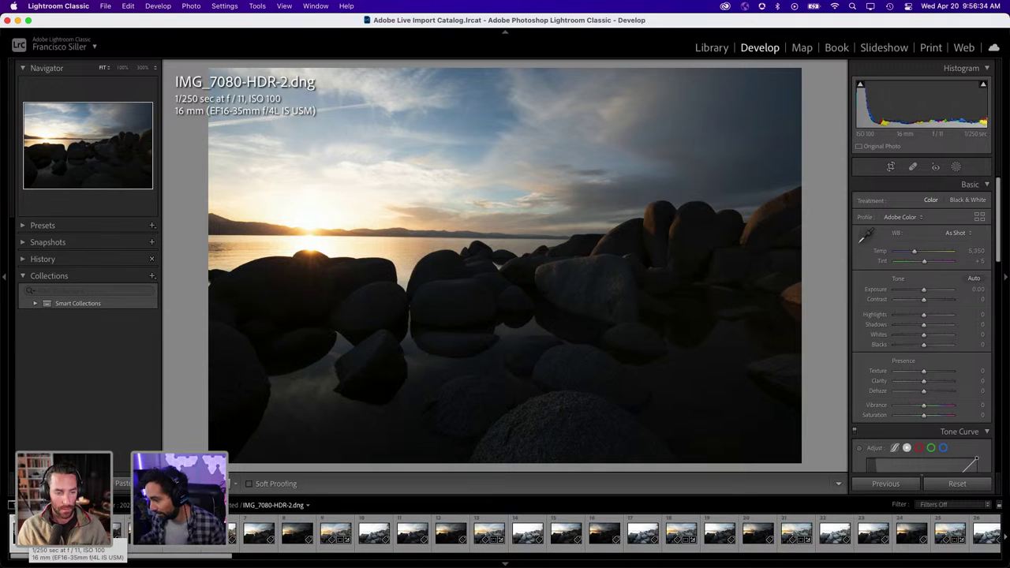
{"action": "left_click", "coordinate": [60, 544]}
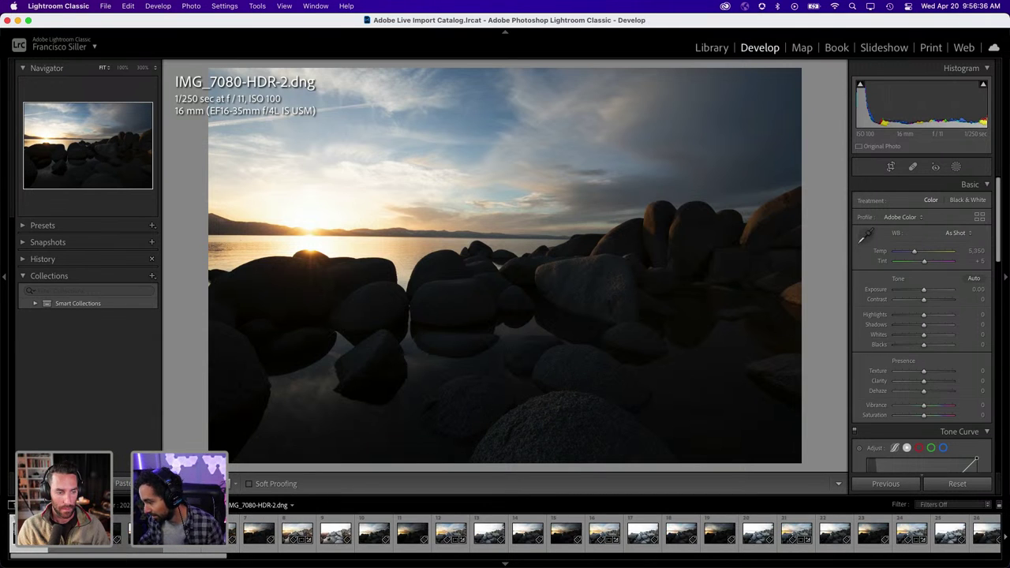
{"action": "key", "text": "Right"}
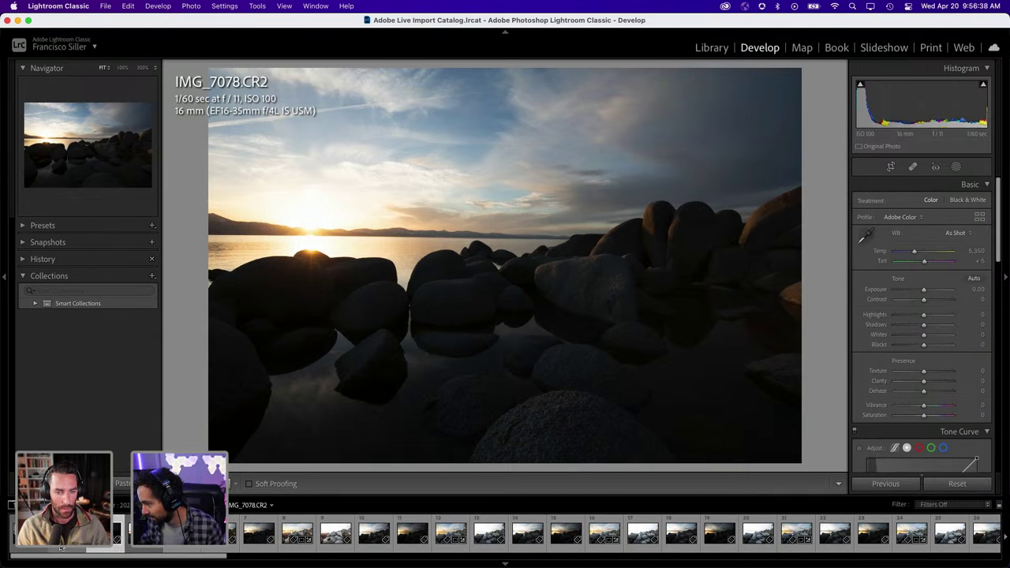
{"action": "key", "text": "Right"}
{"action": "key", "text": "Left"}
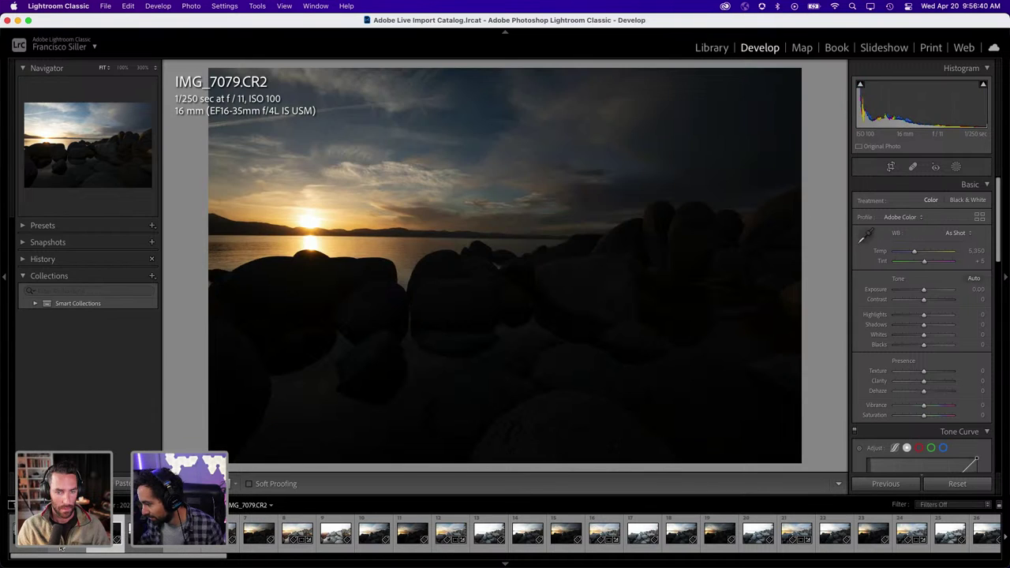
{"action": "key", "text": "Left"}
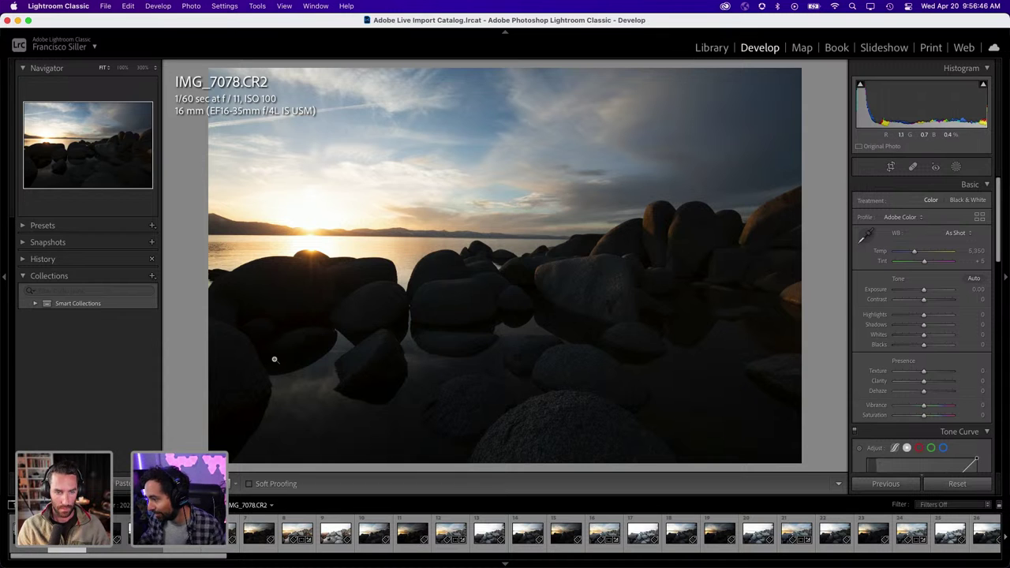
Compare underexposed IMG_7079 and overexposed IMG_7080, then return to IMG_7080-HDR-2.dng
{"action": "key", "text": "Right"}
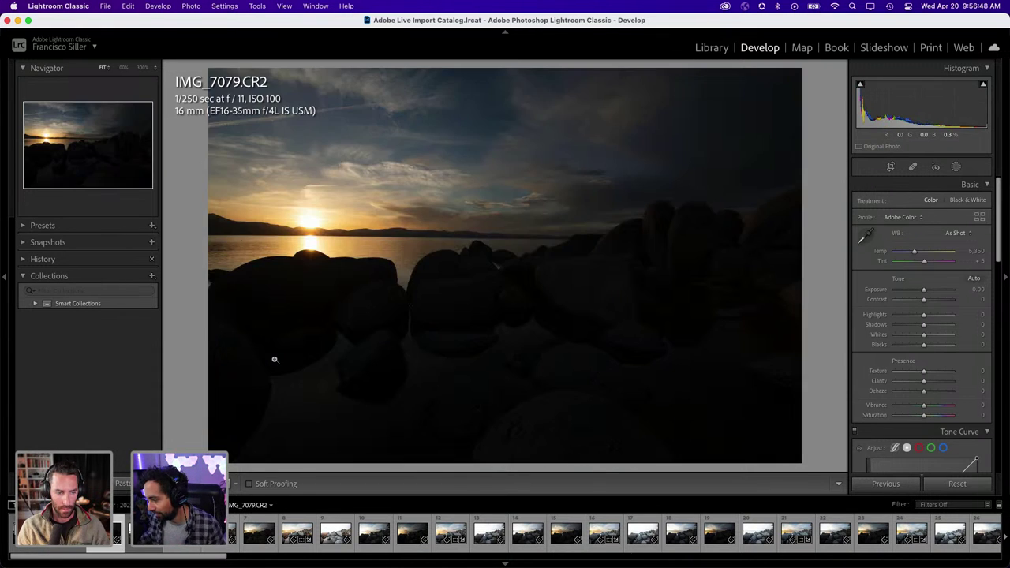
{"action": "key", "text": "Right"}
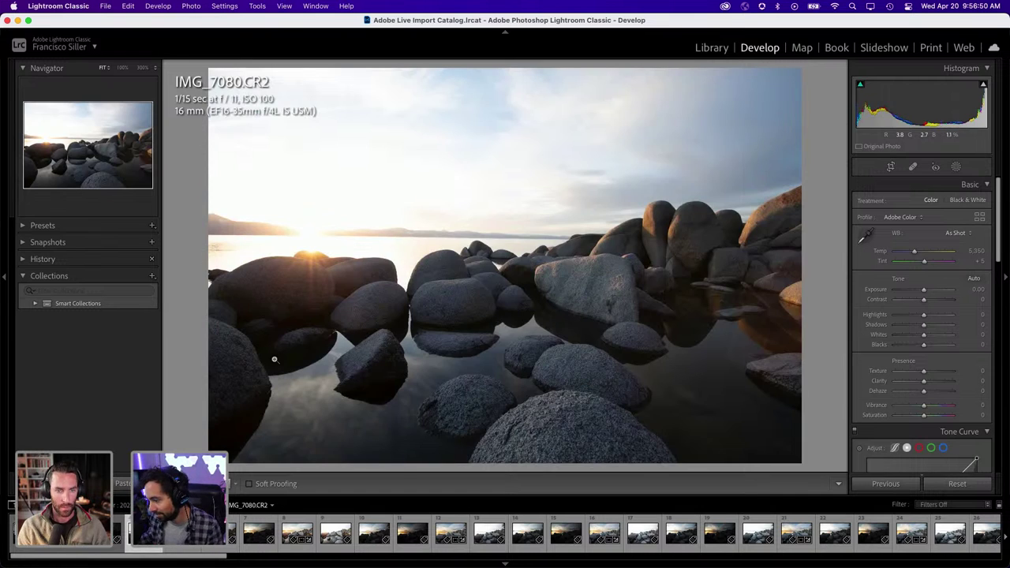
{"action": "key", "text": "Left"}
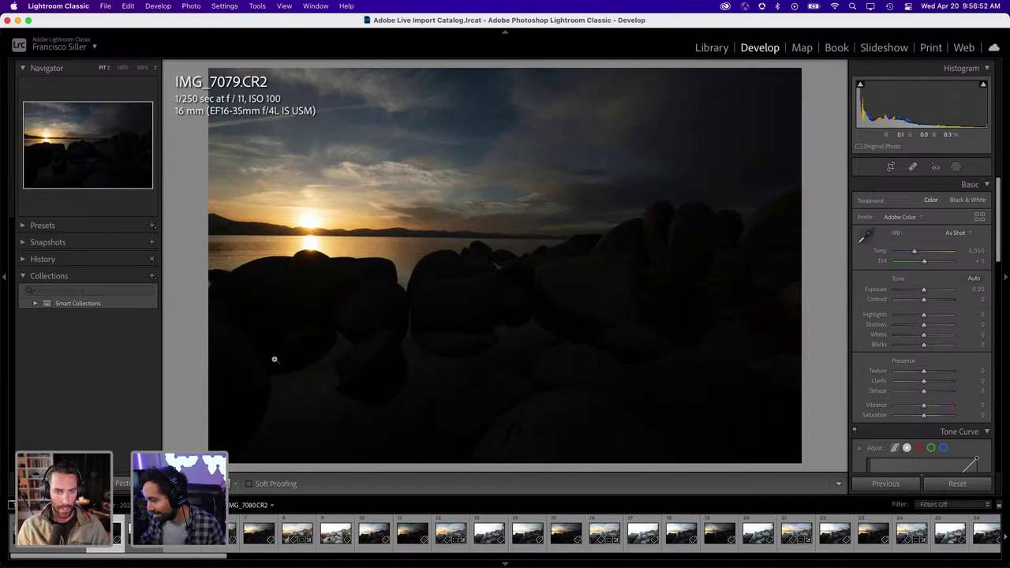
{"action": "key", "text": "Left"}
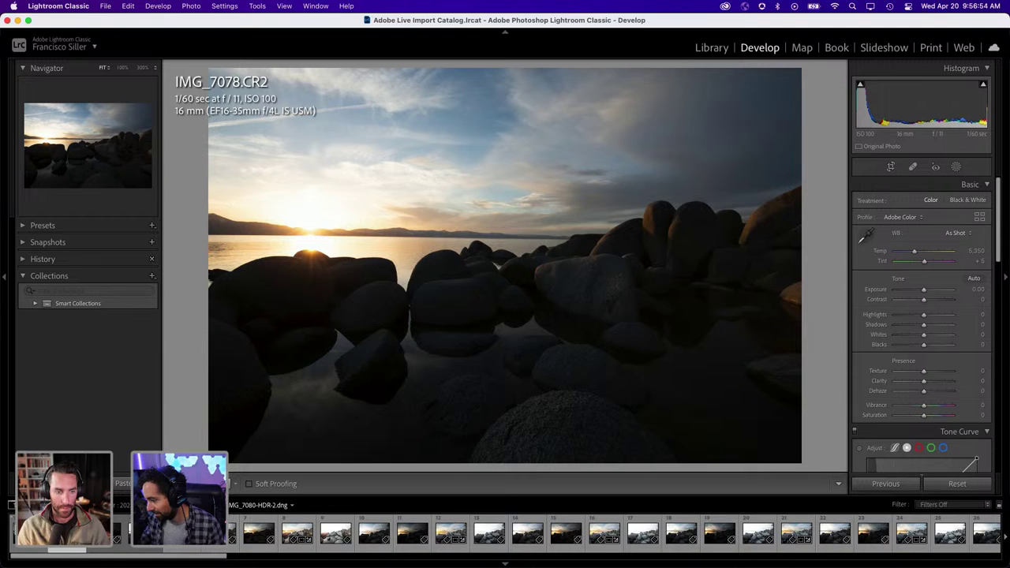
{"action": "left_click", "coordinate": [79, 534]}
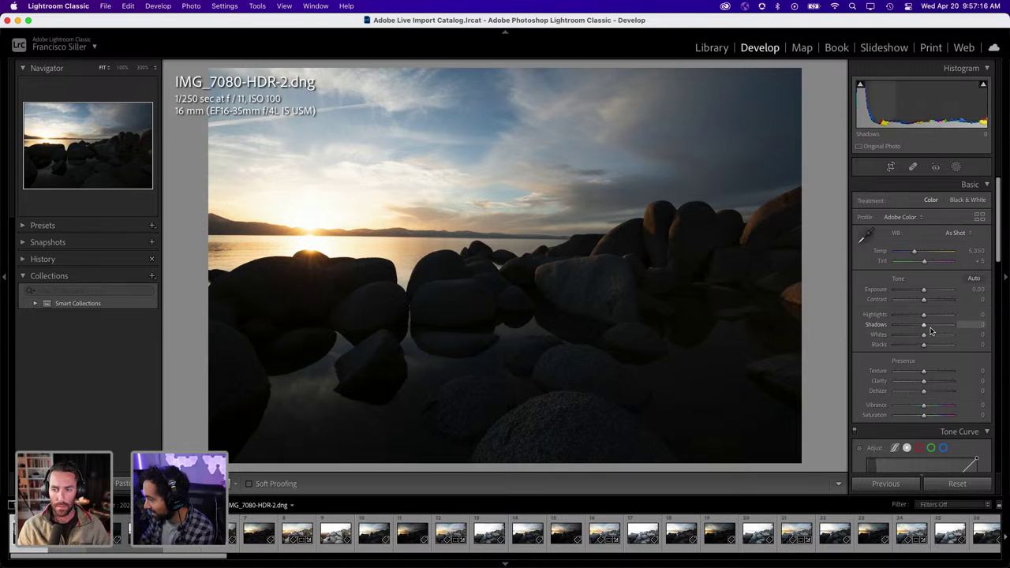
Raise the HDR's Shadows to +100, inspect the rocks at 100%, then show IMG_7079.CR2 fitted
{"action": "left_click_drag", "start_coordinate": [925, 326], "coordinate": [952, 324]}
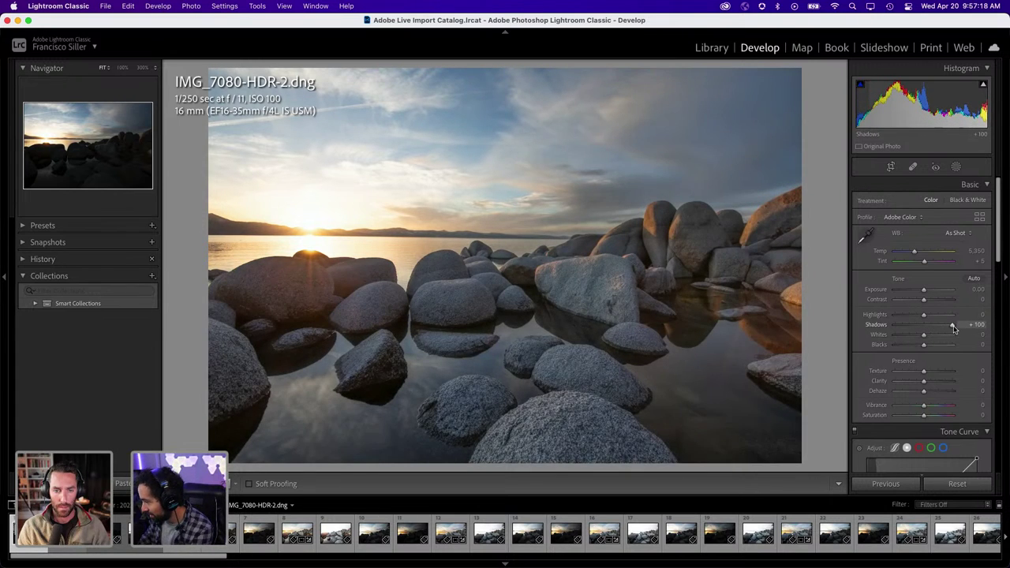
{"action": "left_click", "coordinate": [633, 293]}
{"action": "mouse_move", "coordinate": [563, 267]}
{"action": "left_mouse_down"}
{"action": "mouse_move", "coordinate": [518, 350]}
{"action": "mouse_move", "coordinate": [477, 390]}
{"action": "left_mouse_up"}
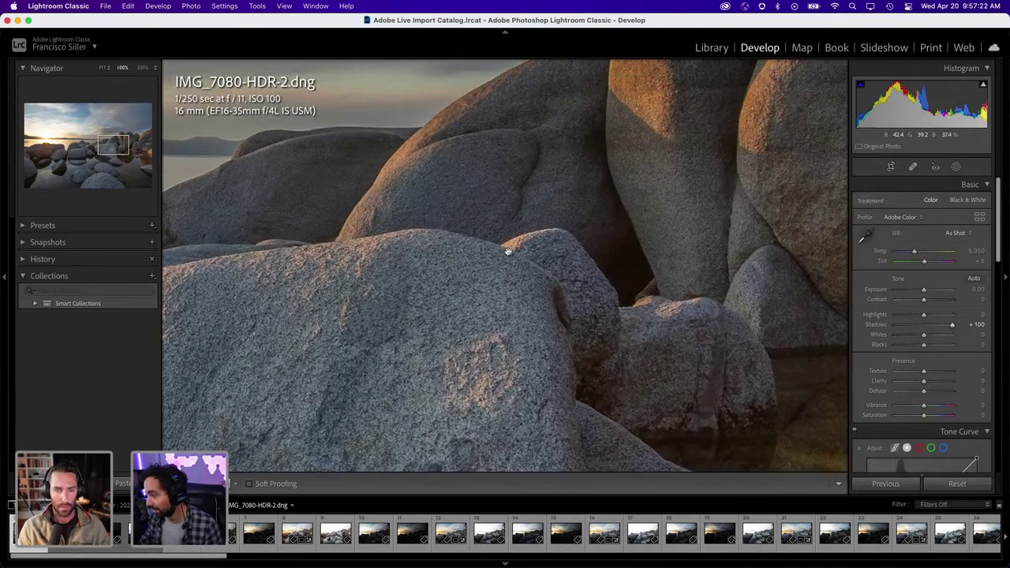
{"action": "left_click_drag", "start_coordinate": [509, 252], "coordinate": [552, 203]}
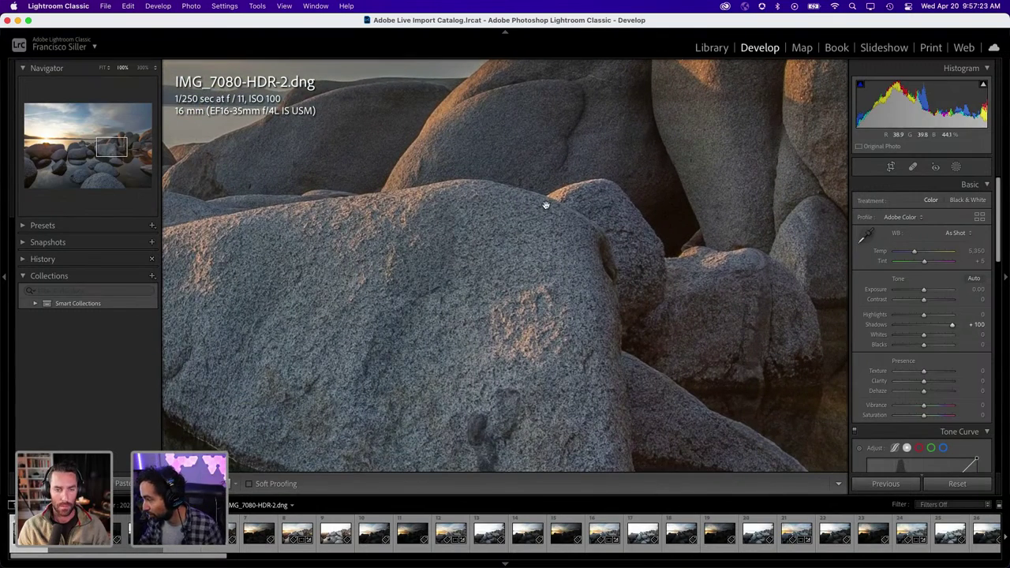
{"action": "left_click", "coordinate": [503, 238]}
{"action": "left_click", "coordinate": [578, 294]}
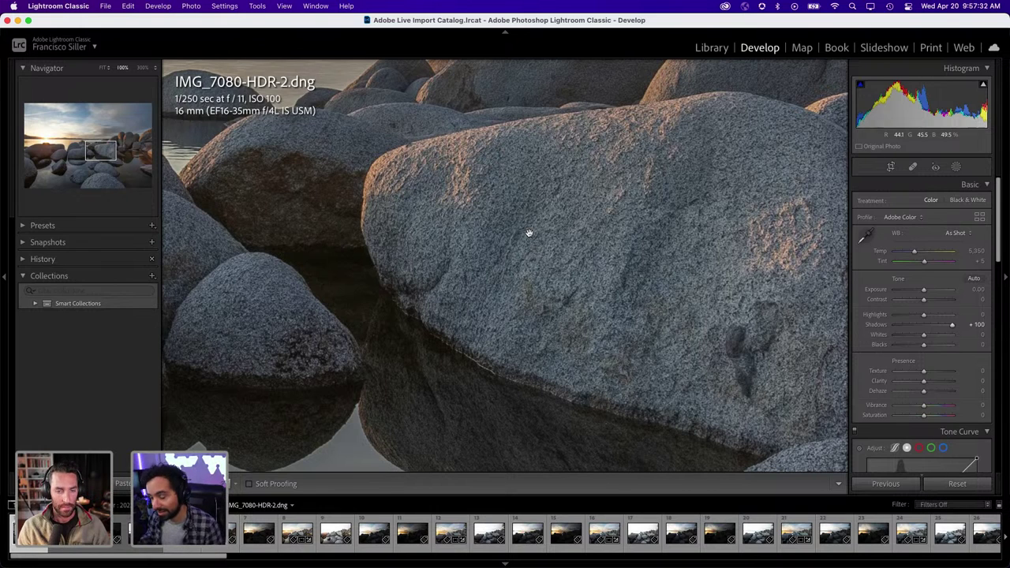
{"action": "left_click", "coordinate": [102, 536]}
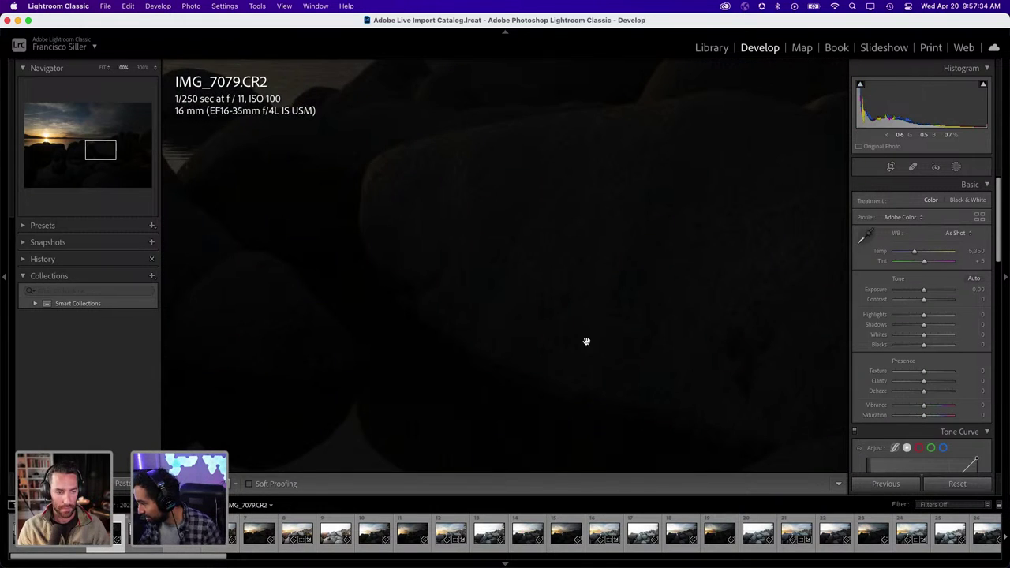
{"action": "left_click", "coordinate": [584, 323]}
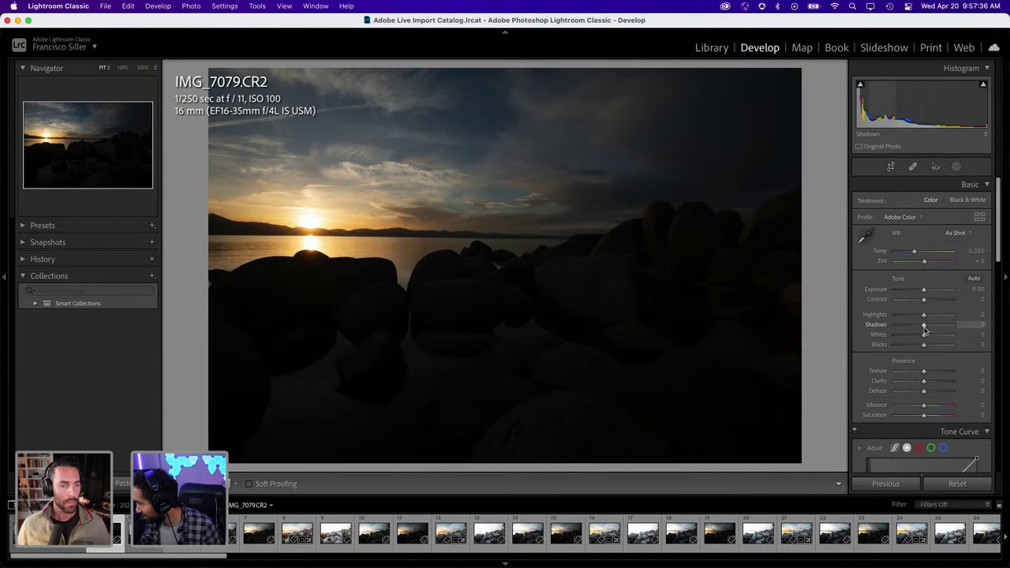
Lift IMG_7079's Shadows to +100 and check the rocks at 100%
{"action": "left_click_drag", "start_coordinate": [937, 323], "coordinate": [954, 324]}
{"action": "left_click", "coordinate": [629, 310]}
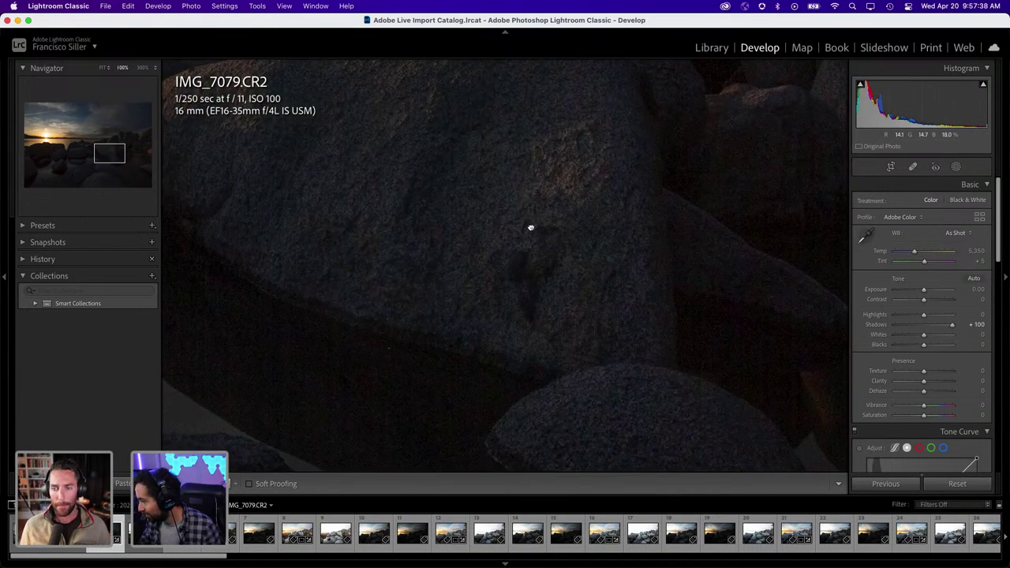
{"action": "left_click_drag", "start_coordinate": [629, 310], "coordinate": [589, 326]}
Raise Exposure to +1.85 and inspect the rock noise at 100%, returning to the fitted view
{"action": "left_click", "coordinate": [557, 285]}
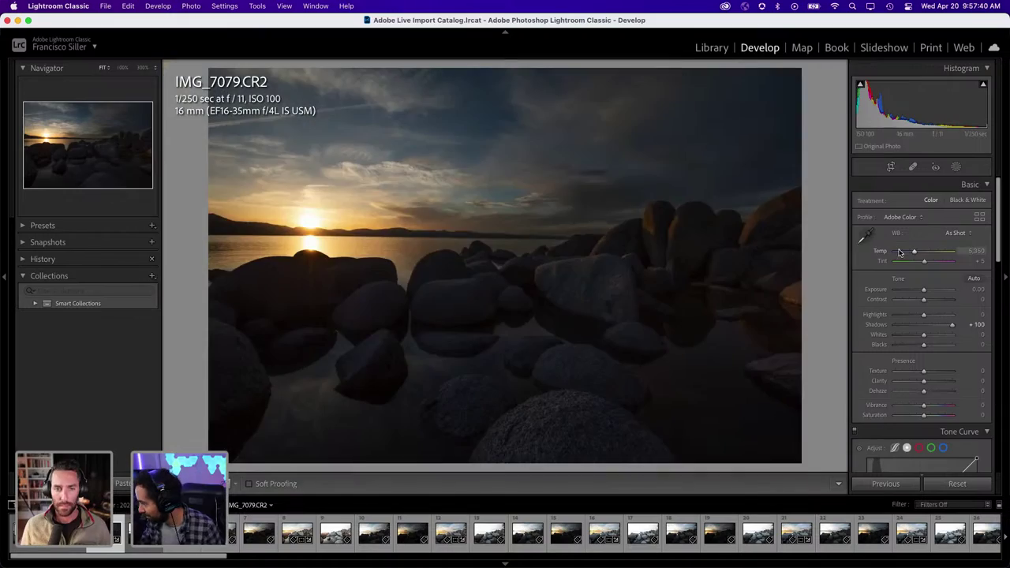
{"action": "left_click_drag", "start_coordinate": [923, 289], "coordinate": [935, 291]}
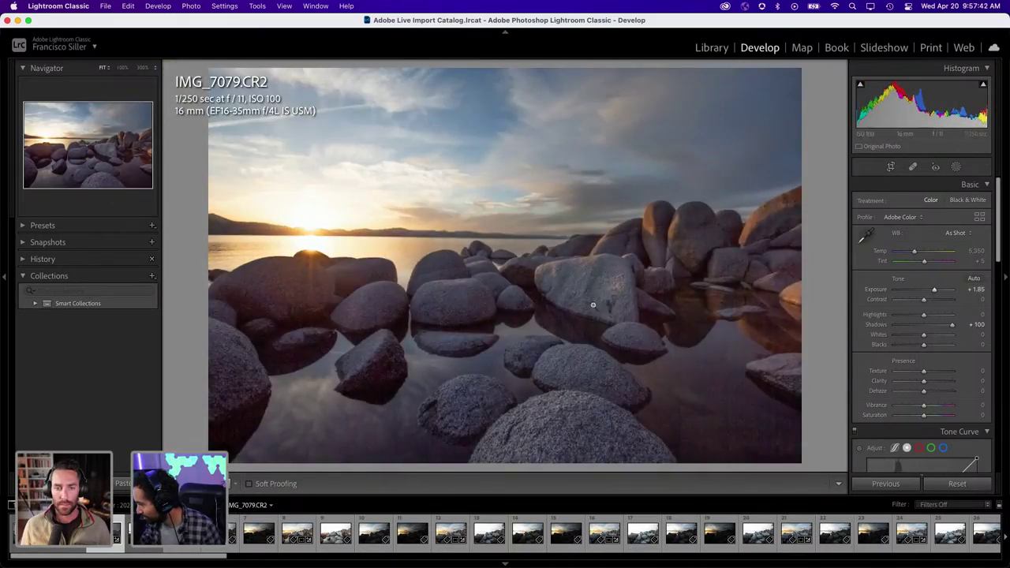
{"action": "left_click", "coordinate": [580, 300]}
{"action": "mouse_move", "coordinate": [513, 310]}
{"action": "left_mouse_down"}
{"action": "mouse_move", "coordinate": [579, 318]}
{"action": "mouse_move", "coordinate": [631, 356]}
{"action": "left_mouse_up"}
{"action": "mouse_move", "coordinate": [570, 330]}
{"action": "left_mouse_down"}
{"action": "mouse_move", "coordinate": [679, 323]}
{"action": "mouse_move", "coordinate": [702, 292]}
{"action": "mouse_move", "coordinate": [608, 323]}
{"action": "mouse_move", "coordinate": [600, 315]}
{"action": "left_mouse_up"}
{"action": "left_click", "coordinate": [599, 315]}
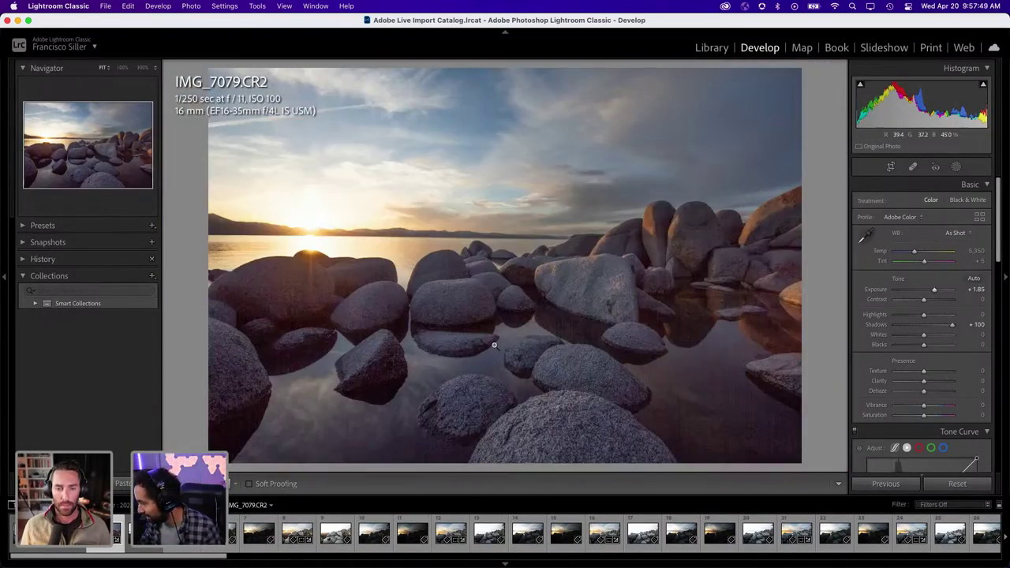
{"action": "left_click", "coordinate": [437, 343]}
{"action": "mouse_move", "coordinate": [490, 177]}
{"action": "left_mouse_down"}
{"action": "mouse_move", "coordinate": [476, 239]}
{"action": "mouse_move", "coordinate": [455, 214]}
{"action": "left_mouse_up"}
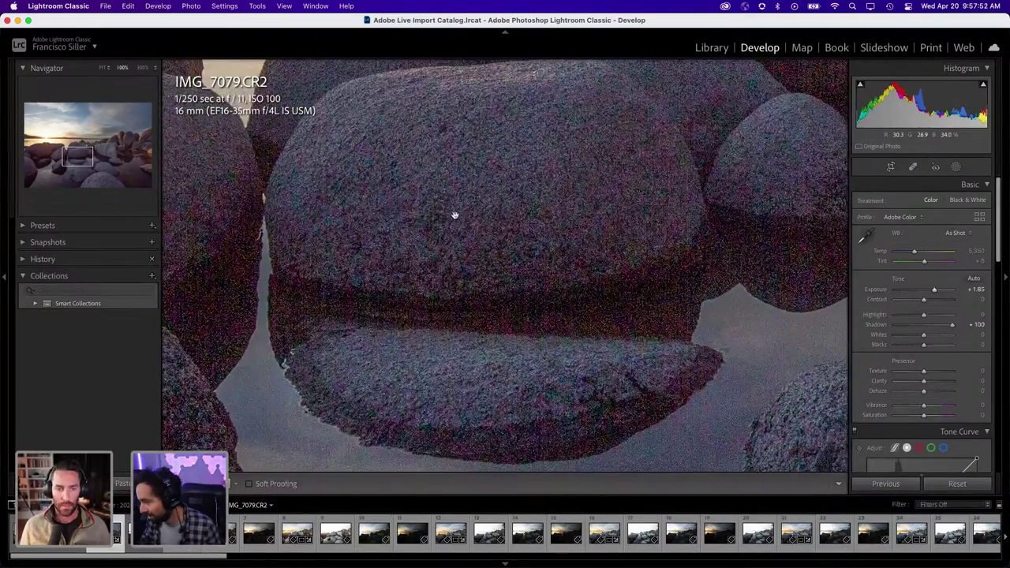
{"action": "left_click", "coordinate": [395, 239]}
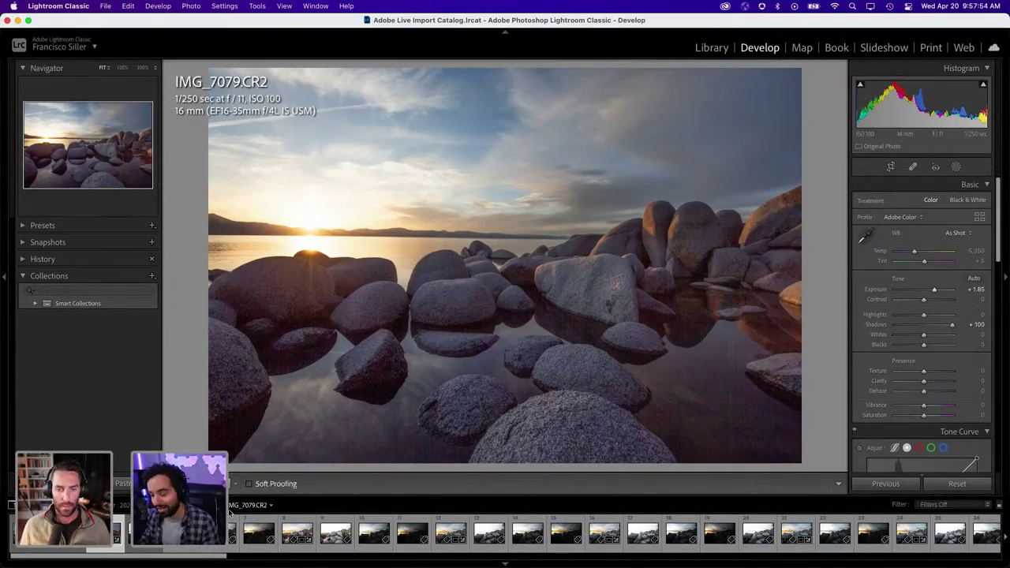
Open IMG_7080-HDR-2.dng and inspect the lake and big rock at 100%
{"action": "left_click", "coordinate": [20, 554]}
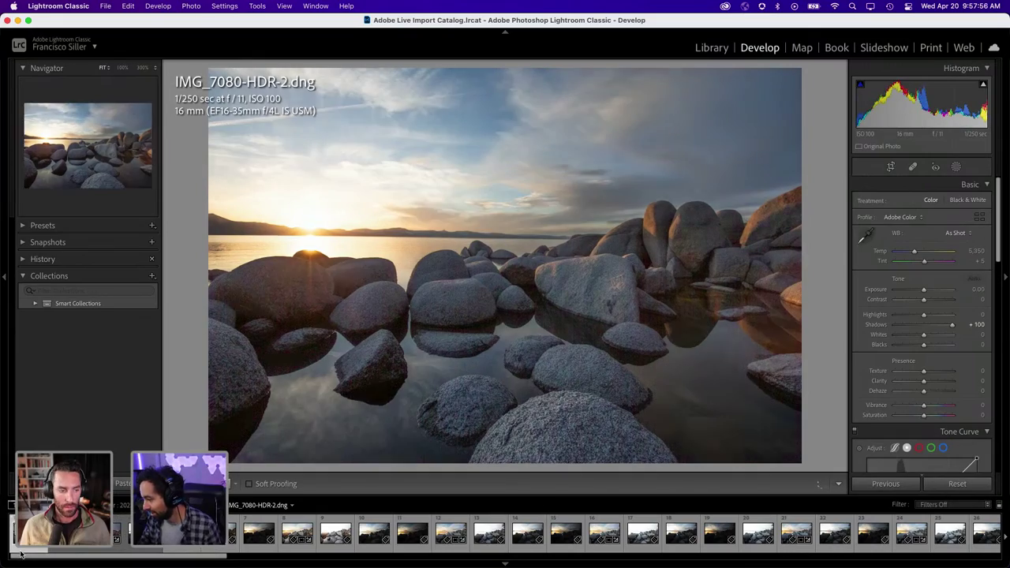
{"action": "left_click", "coordinate": [489, 300]}
{"action": "left_click_drag", "start_coordinate": [682, 206], "coordinate": [363, 335]}
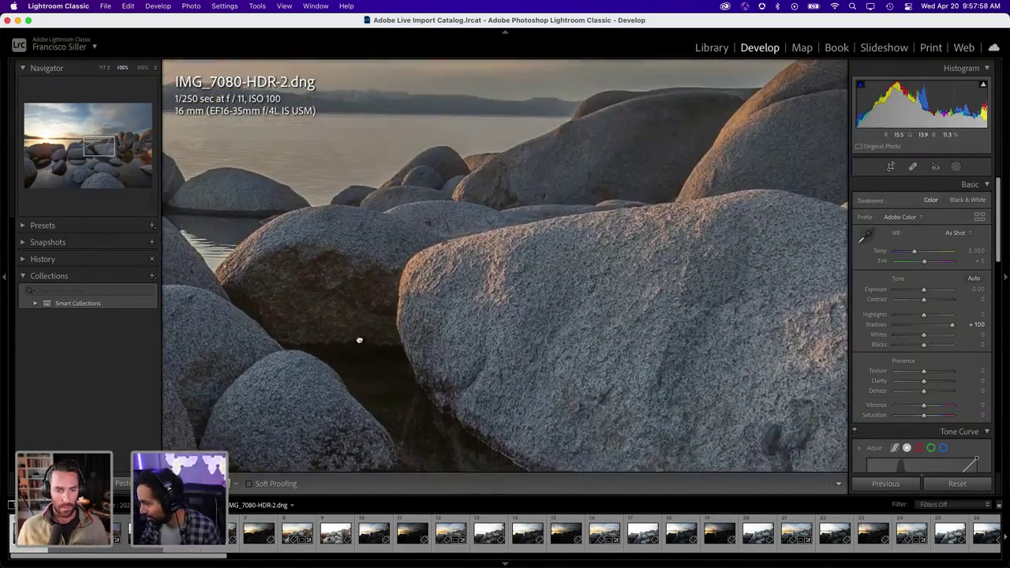
{"action": "scroll", "coordinate": [592, 249], "scroll_direction": "down", "scroll_amount": 2}
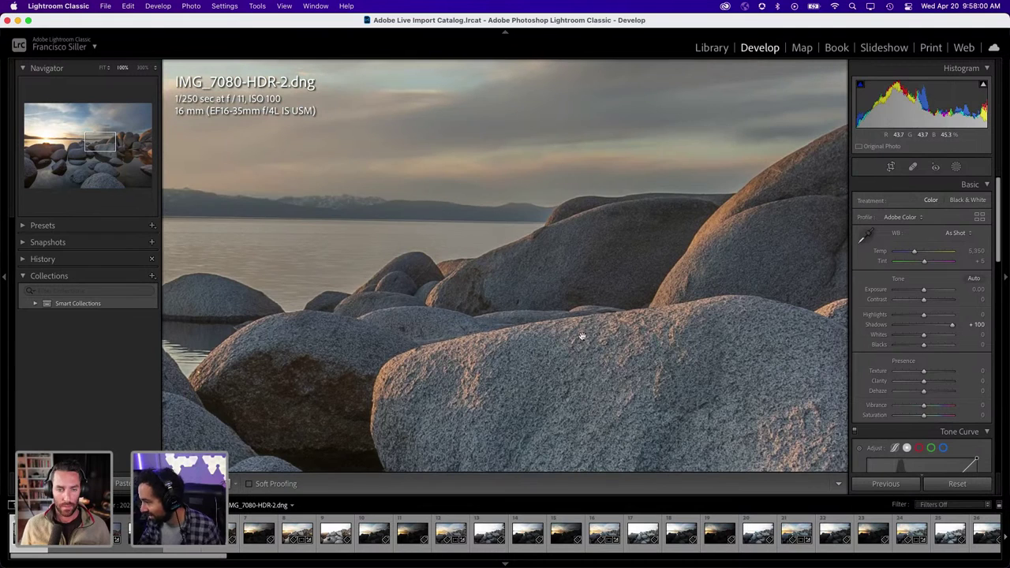
{"action": "scroll", "coordinate": [623, 289], "scroll_direction": "down", "scroll_amount": 2}
{"action": "scroll", "coordinate": [635, 293], "scroll_direction": "down", "scroll_amount": 2}
{"action": "left_click", "coordinate": [635, 294]}
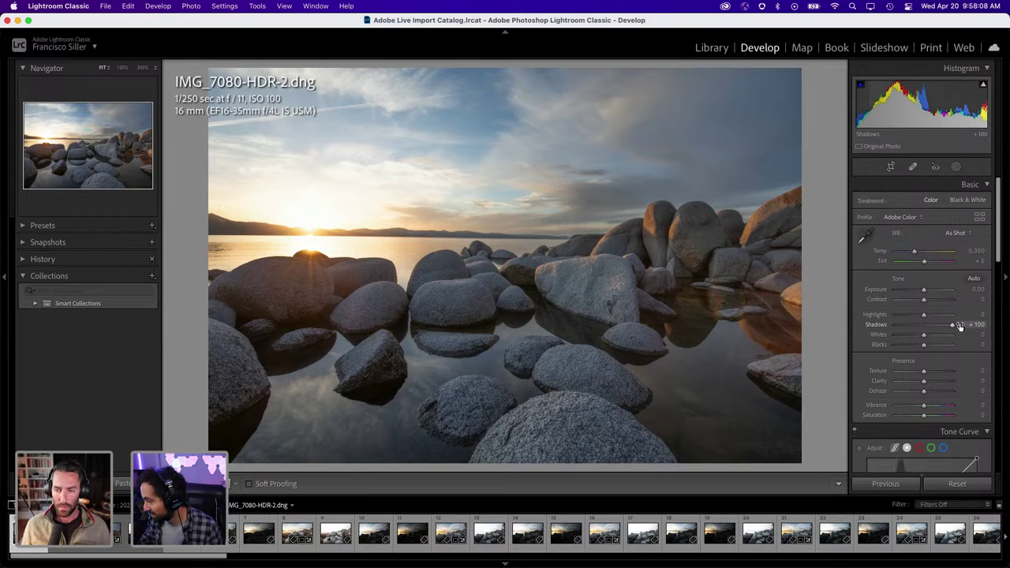
Set Highlights to -100 and check the recovered sunset sky and sun at 100%
{"action": "left_click_drag", "start_coordinate": [925, 316], "coordinate": [894, 316]}
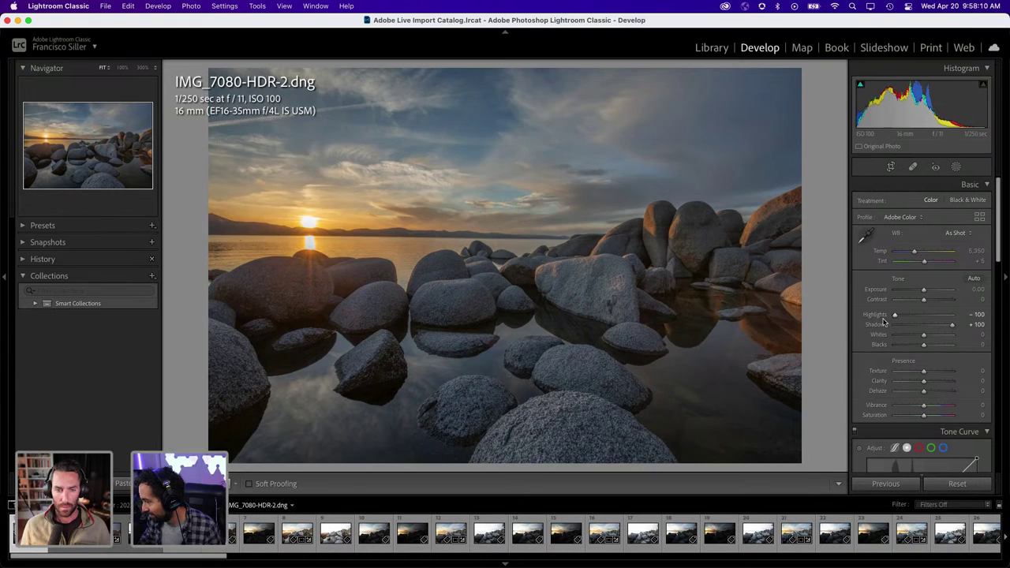
{"action": "left_click", "coordinate": [586, 194]}
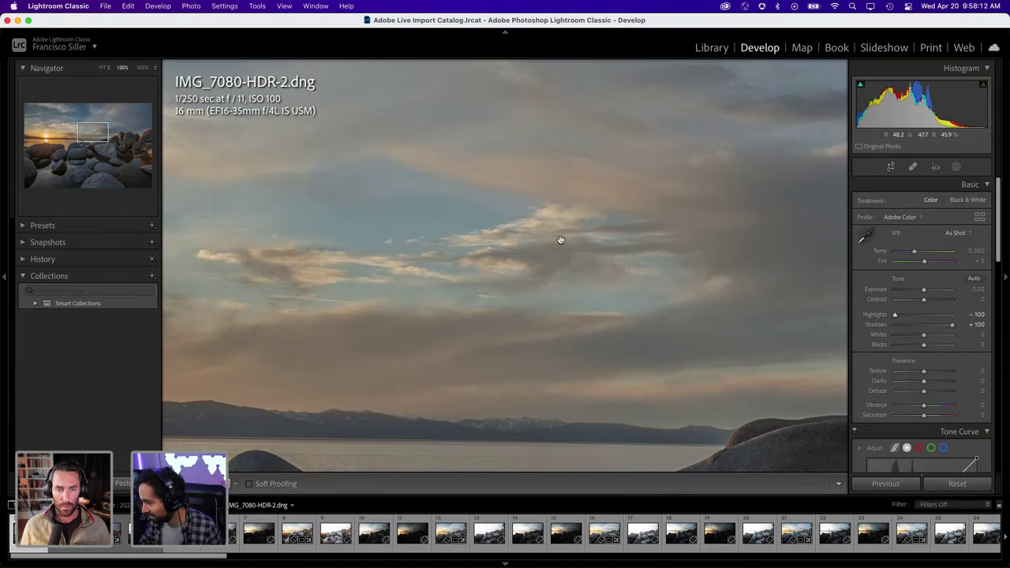
{"action": "left_click_drag", "start_coordinate": [486, 234], "coordinate": [692, 166]}
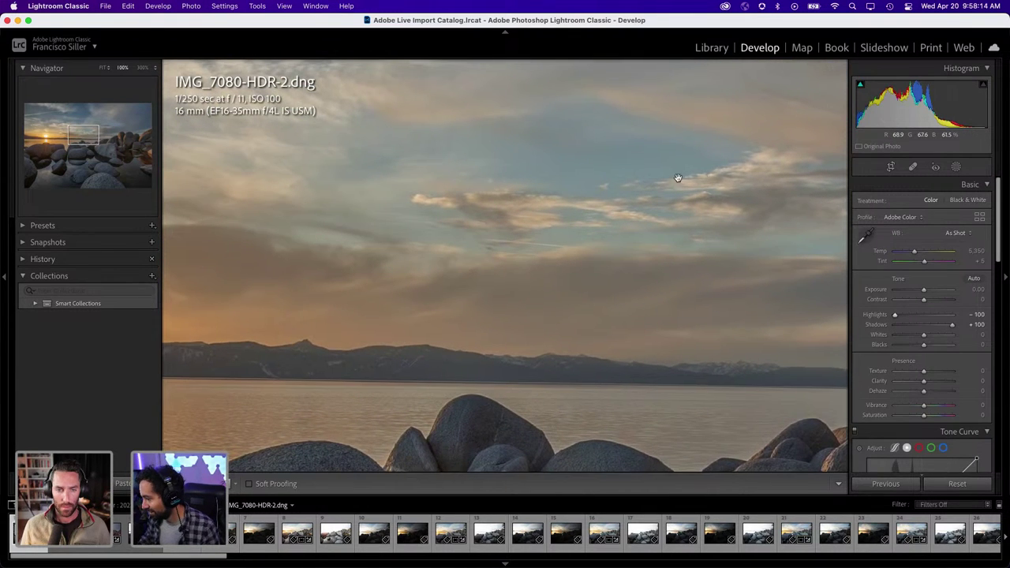
{"action": "mouse_move", "coordinate": [496, 192]}
{"action": "left_mouse_down"}
{"action": "mouse_move", "coordinate": [570, 305]}
{"action": "mouse_move", "coordinate": [518, 234]}
{"action": "mouse_move", "coordinate": [623, 239]}
{"action": "left_mouse_up"}
{"action": "left_click_drag", "start_coordinate": [397, 271], "coordinate": [586, 225]}
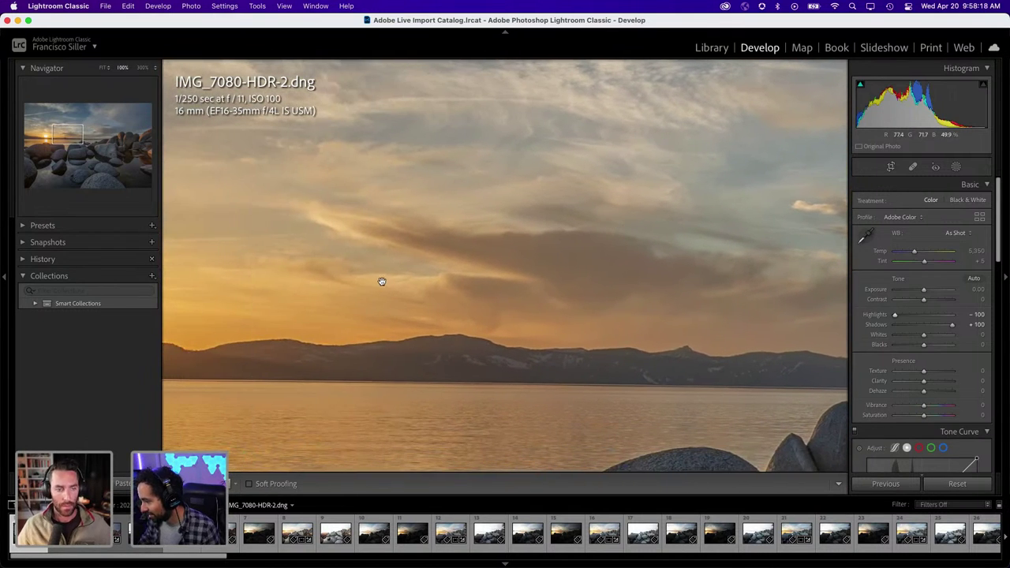
{"action": "left_click_drag", "start_coordinate": [383, 282], "coordinate": [601, 205]}
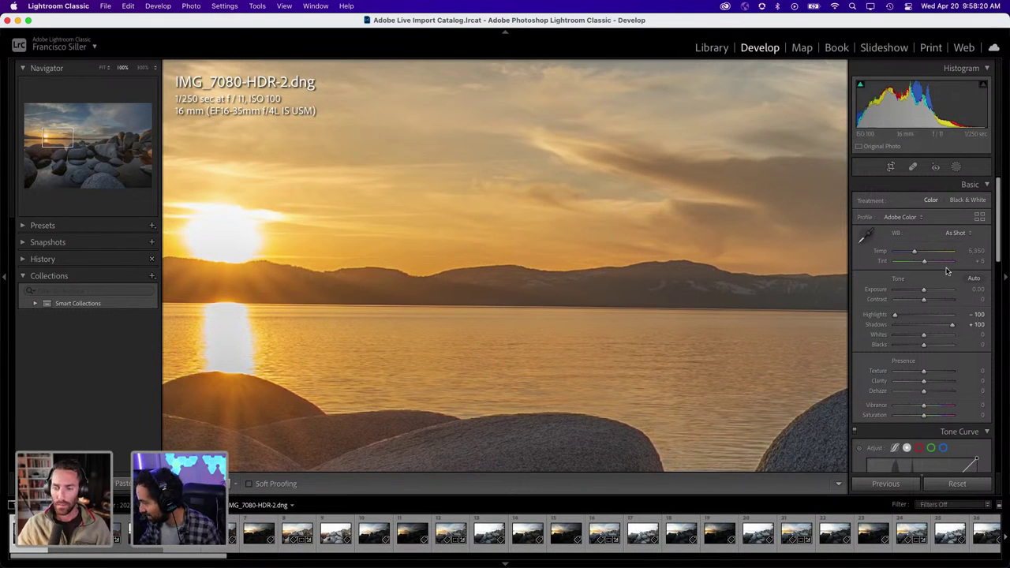
{"action": "left_click", "coordinate": [619, 254]}
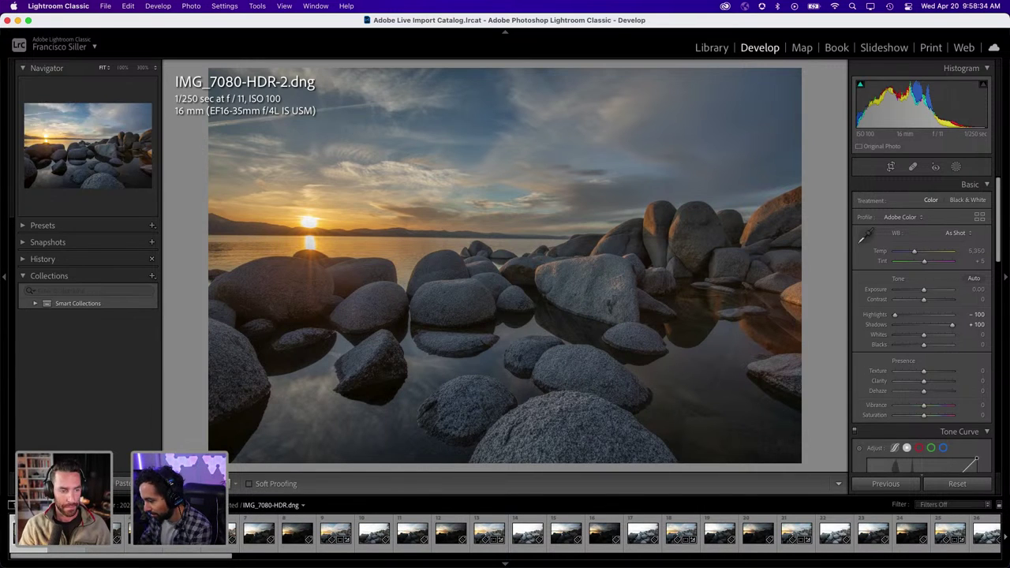
Return to IMG_7081.CR2, attempt an HDR merge with Ctrl+H, and cancel the failed merge
{"action": "key", "text": "Right"}
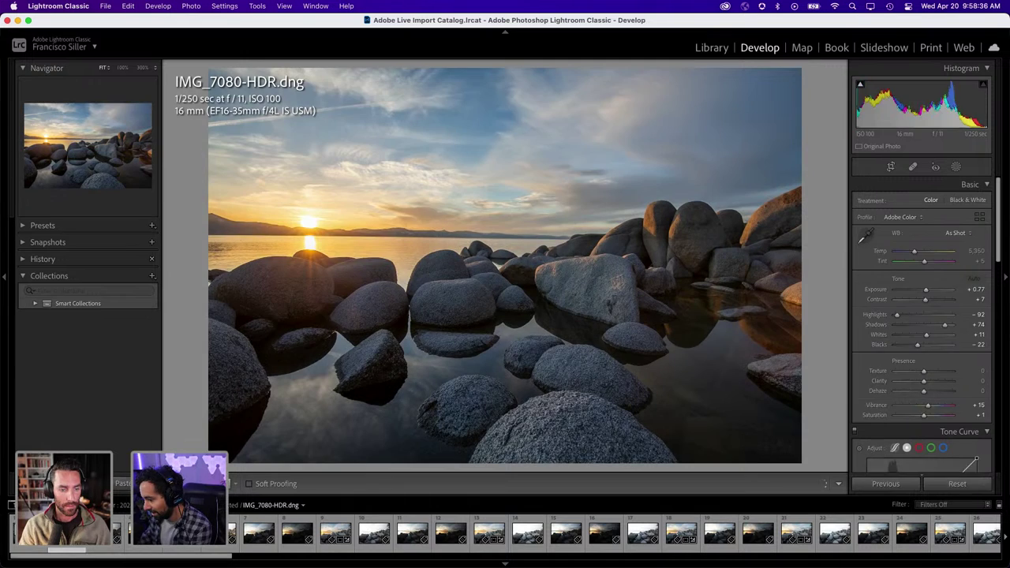
{"action": "key", "text": "Right"}
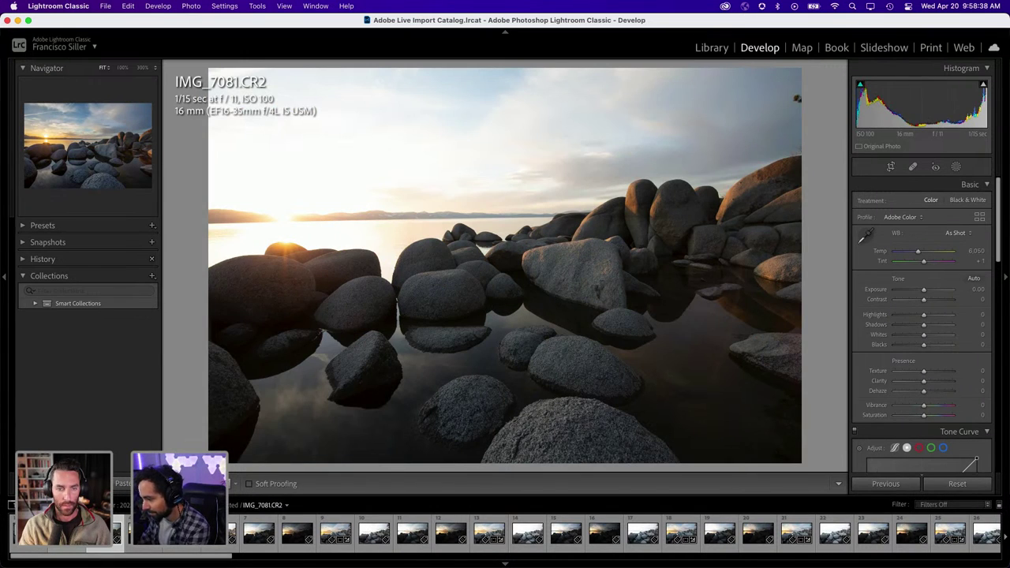
{"action": "key", "text": "Right"}
{"action": "key", "text": "Right"}
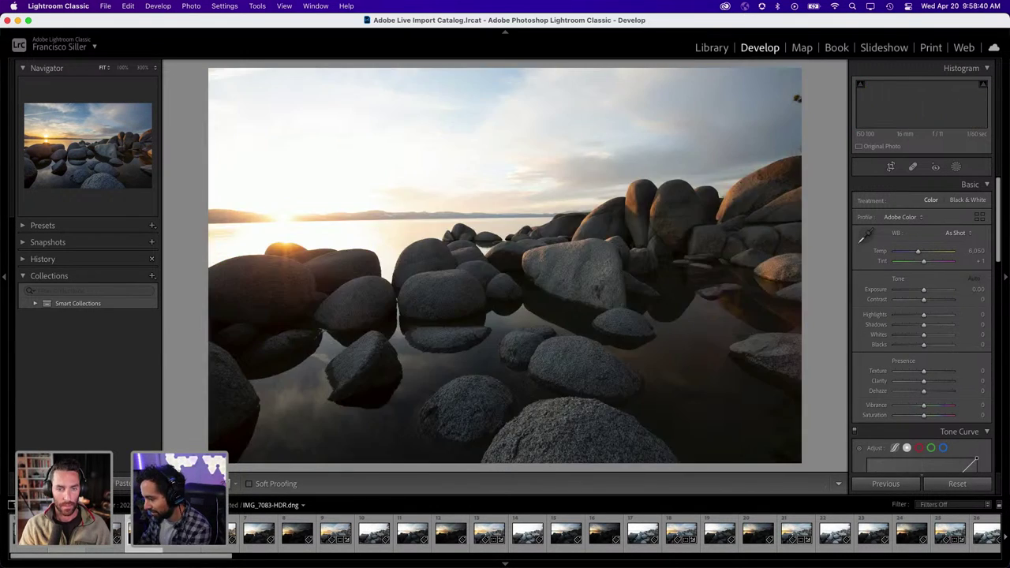
{"action": "key", "text": "Left"}
{"action": "key", "text": "Left"}
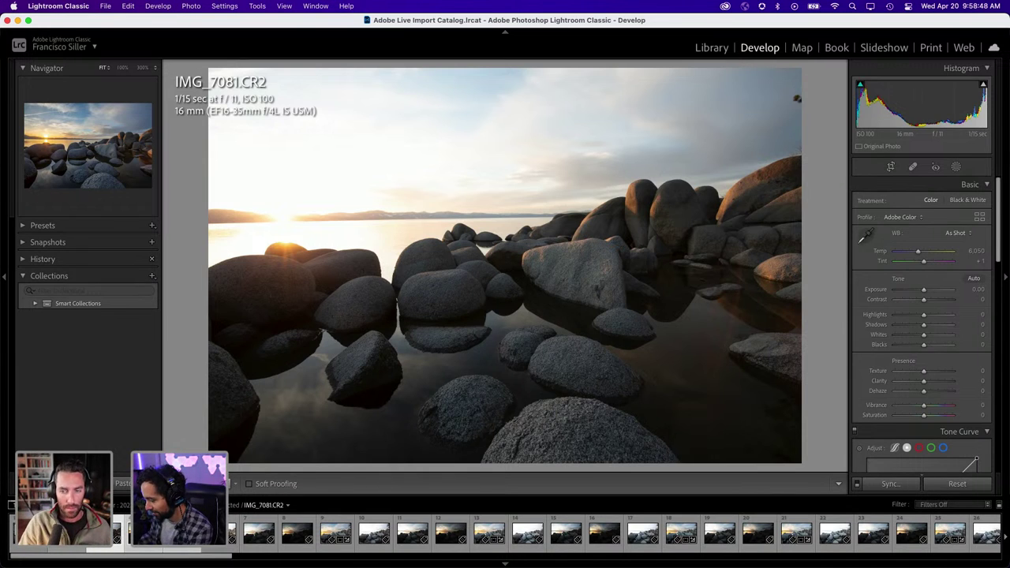
{"action": "key", "text": "ctrl+h"}
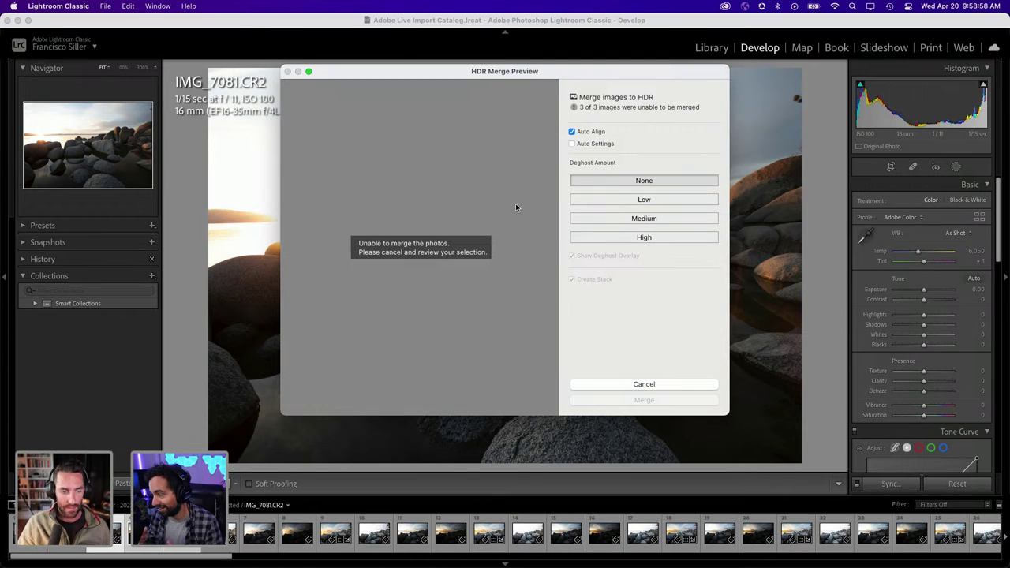
{"action": "left_click", "coordinate": [634, 384]}
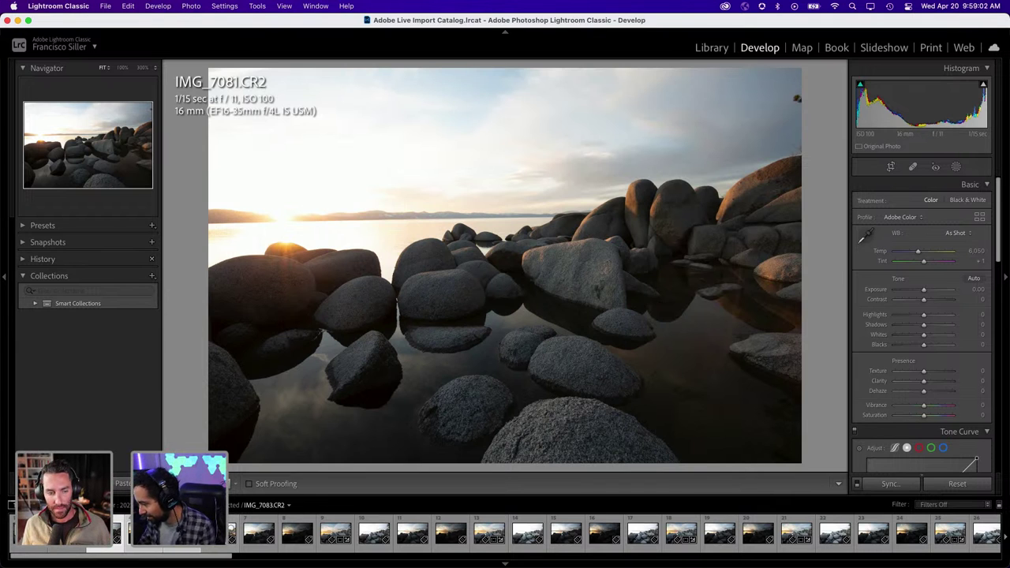
Step forward through the filmstrip past IMG_7086-HDR to the dark sunset exposure
{"action": "key", "text": "Right"}
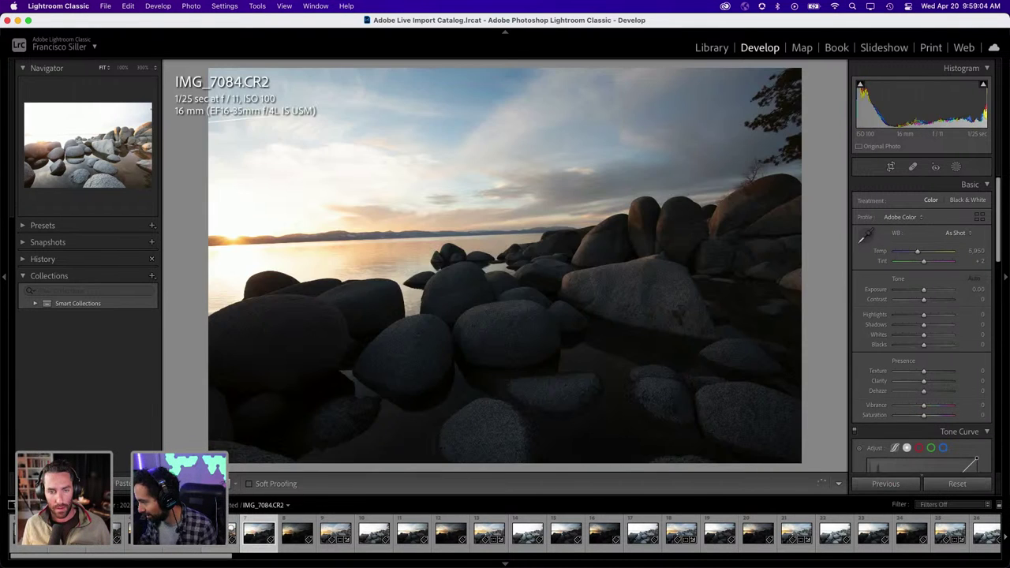
{"action": "key", "text": "Right"}
{"action": "key", "text": "Right"}
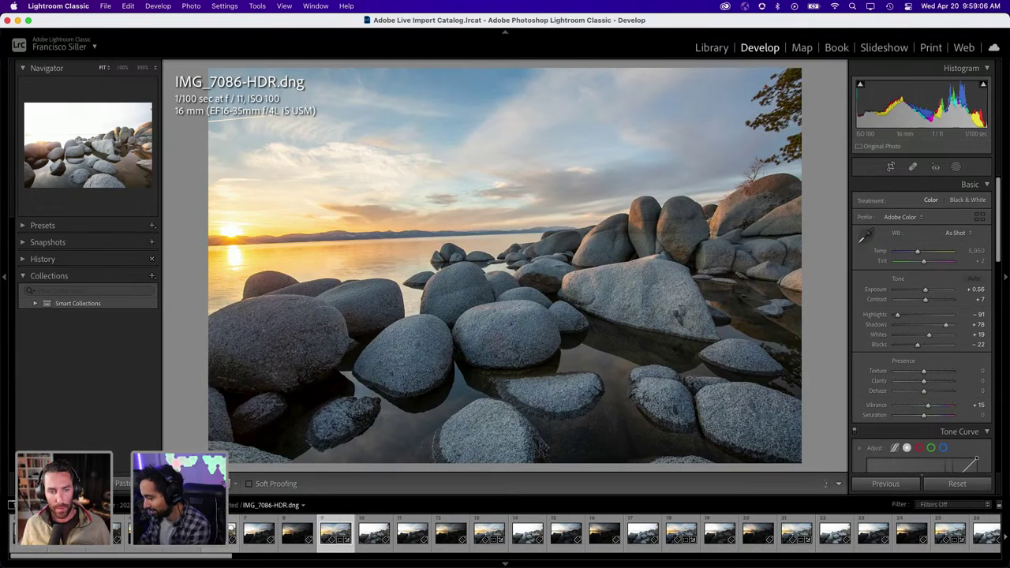
{"action": "key", "text": "Right"}
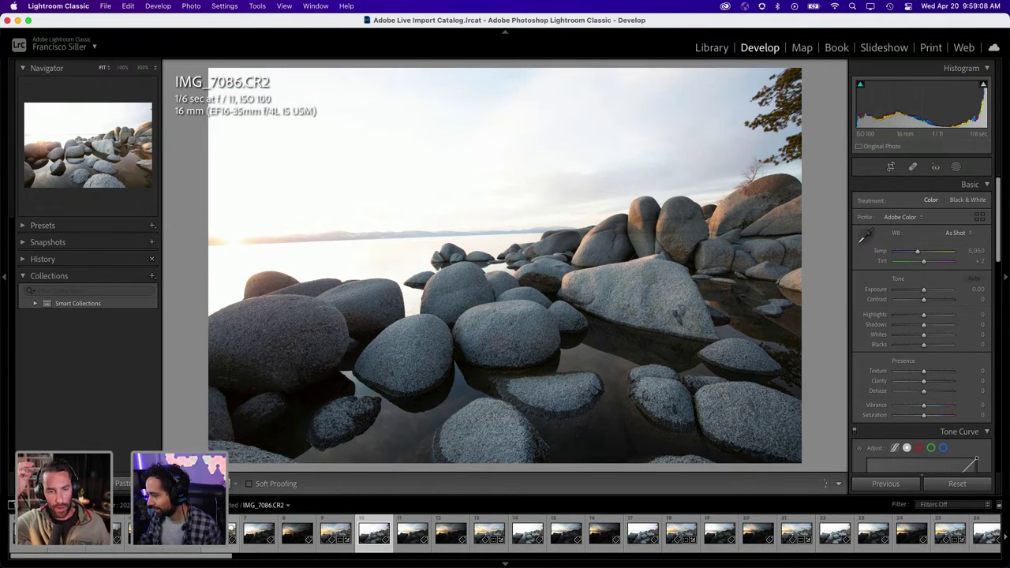
{"action": "key", "text": "Right"}
{"action": "key", "text": "Right"}
{"action": "key", "text": "Right"}
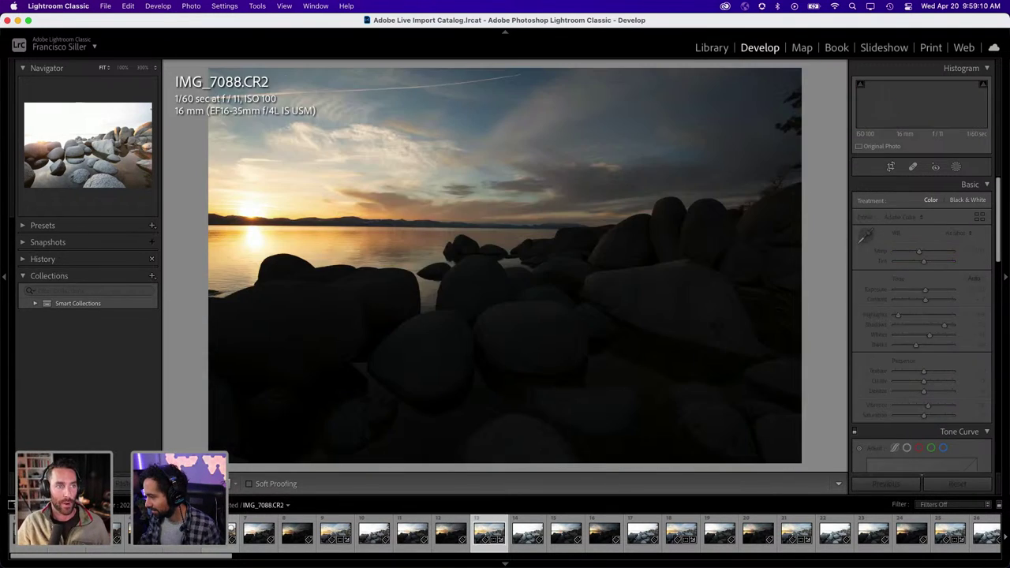
{"action": "key", "text": "Right"}
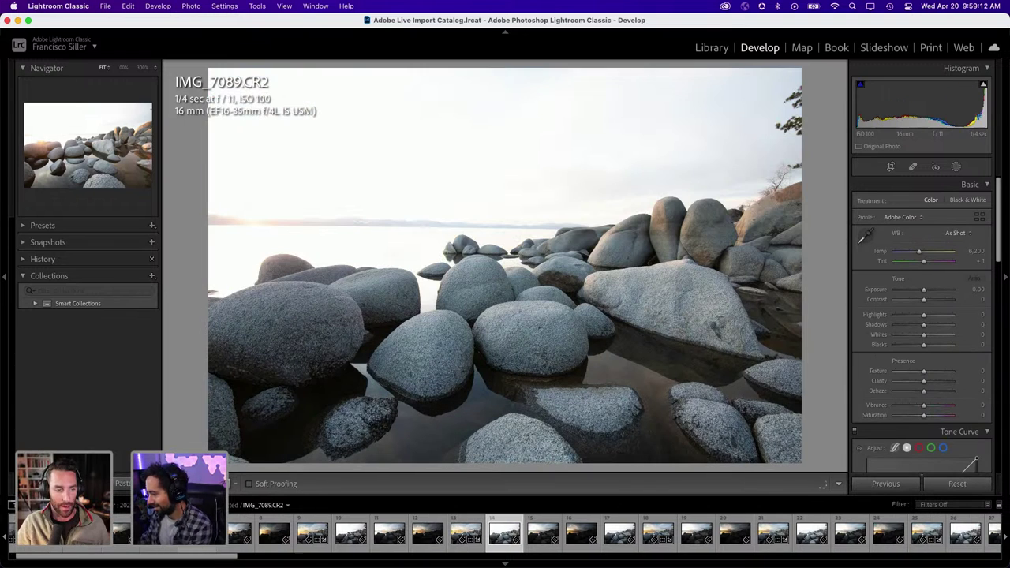
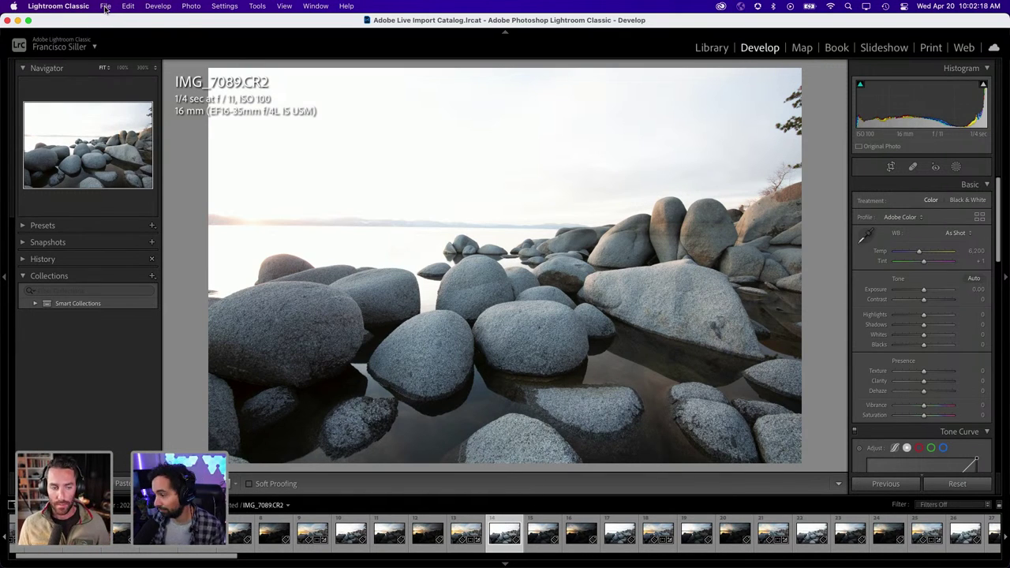
Relaunch into the Lightroom Catalog_V2_newLrC catalog and show a merged HDR photo in Develop
{"action": "left_click", "coordinate": [75, 6]}
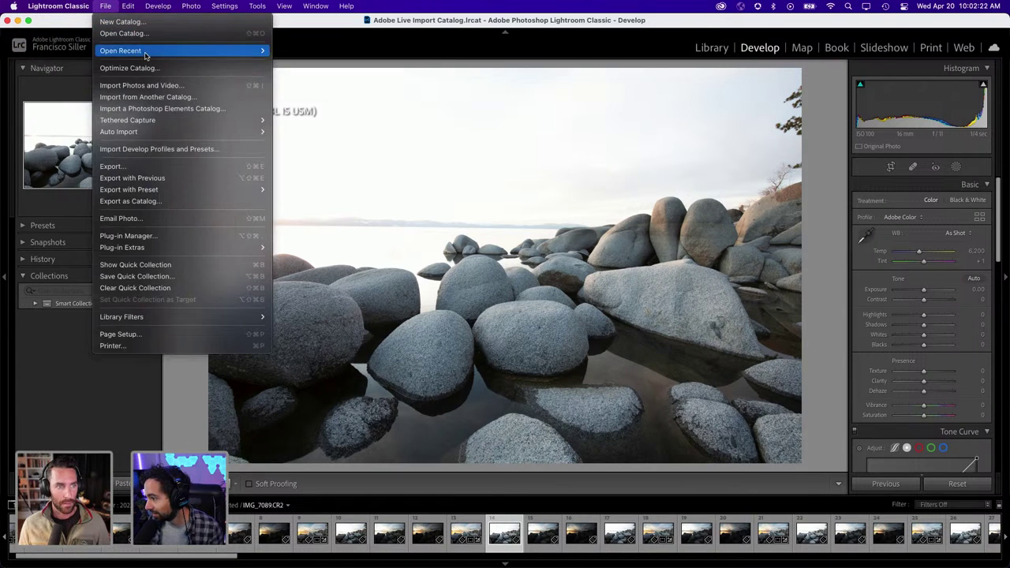
{"action": "mouse_move", "coordinate": [120, 50]}
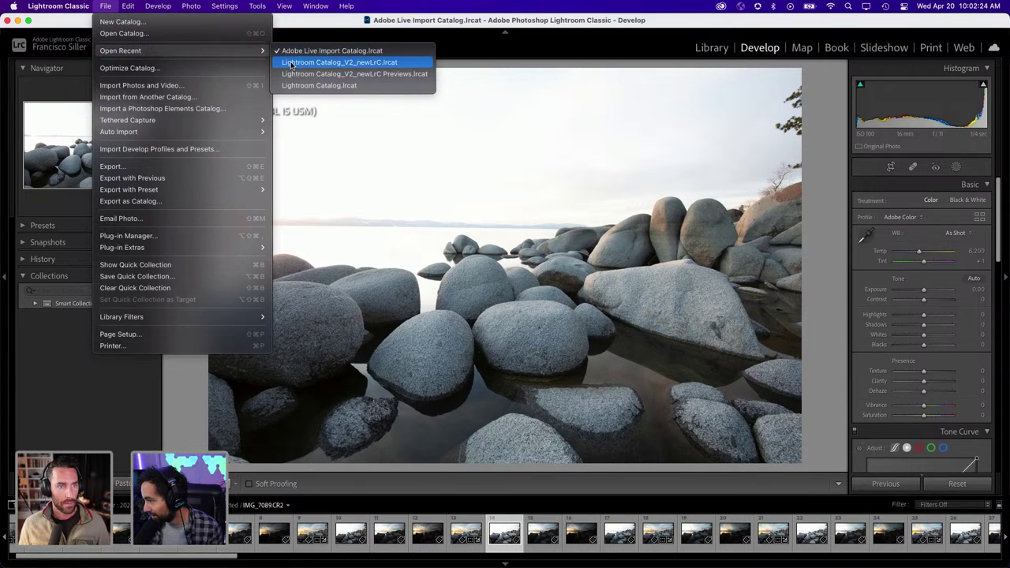
{"action": "left_click", "coordinate": [290, 63]}
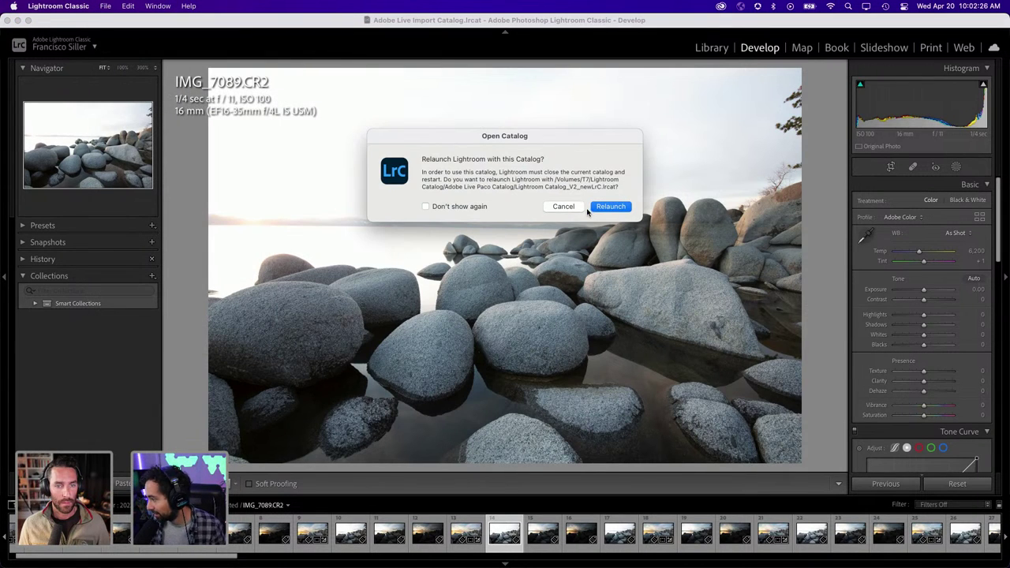
{"action": "left_click", "coordinate": [604, 209]}
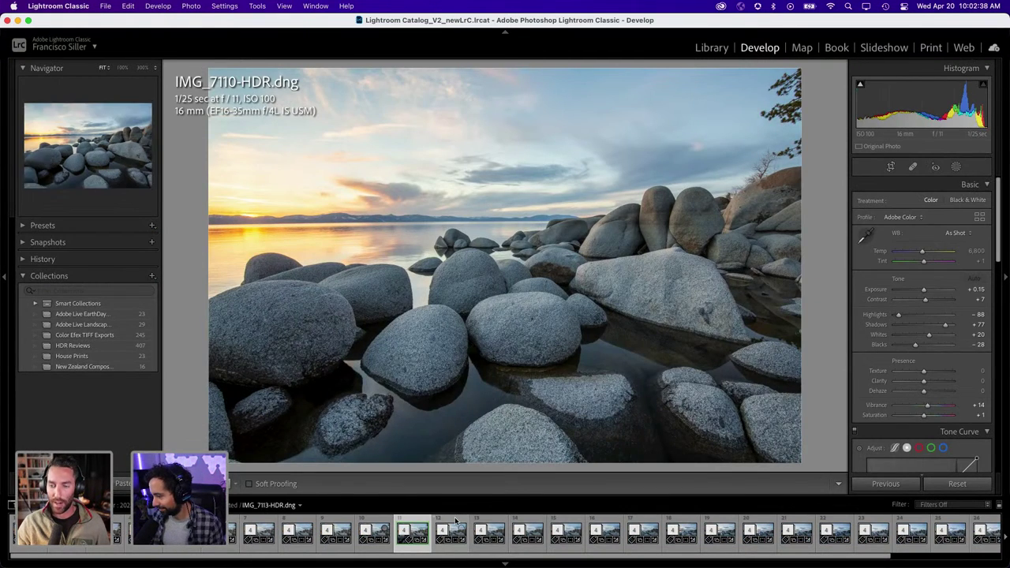
{"action": "left_click", "coordinate": [19, 538]}
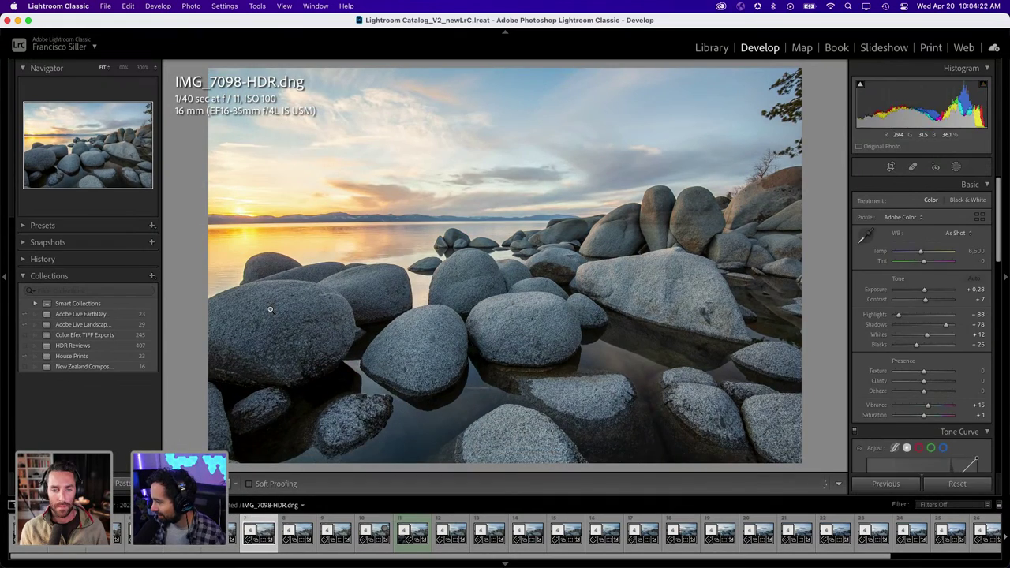
Browse forward through the filmstrip's HDR merges to IMG_7125-HDR
{"action": "key", "text": "Right"}
{"action": "key", "text": "Right"}
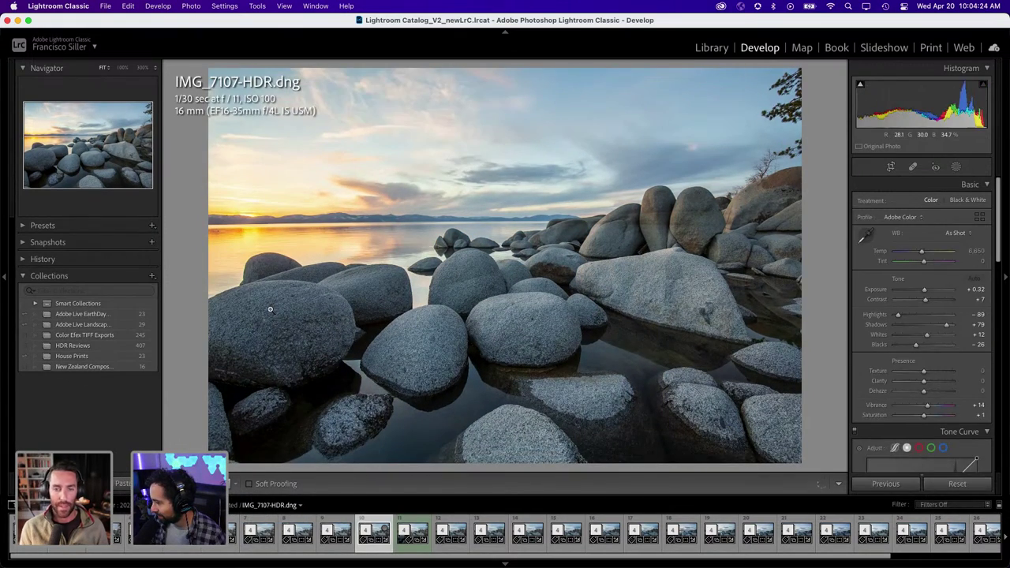
{"action": "key", "text": "Left"}
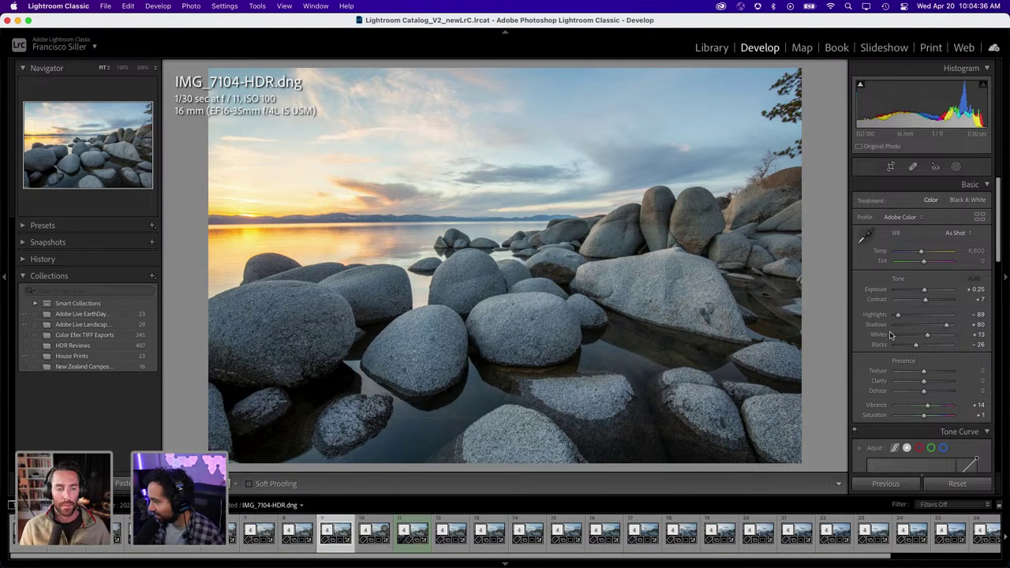
{"action": "key", "text": "Right"}
{"action": "key", "text": "Right"}
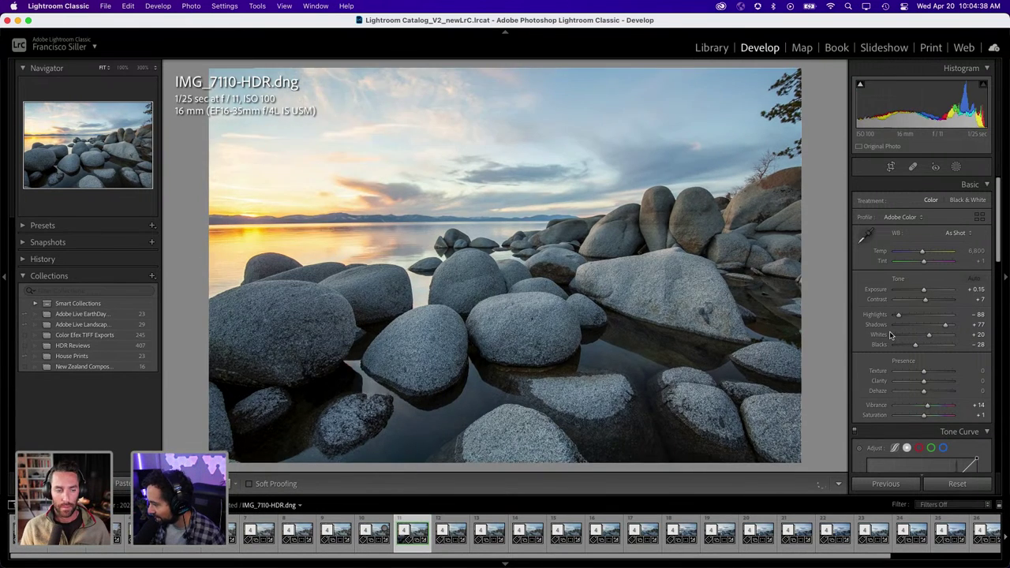
{"action": "key", "text": "Right"}
{"action": "key", "text": "Right"}
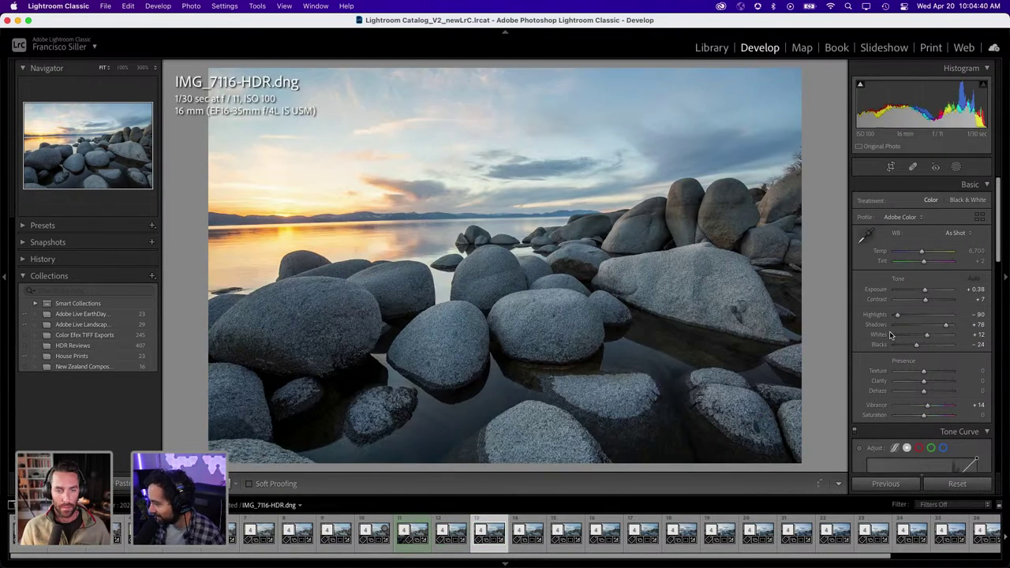
{"action": "key", "text": "Right"}
{"action": "key", "text": "Right"}
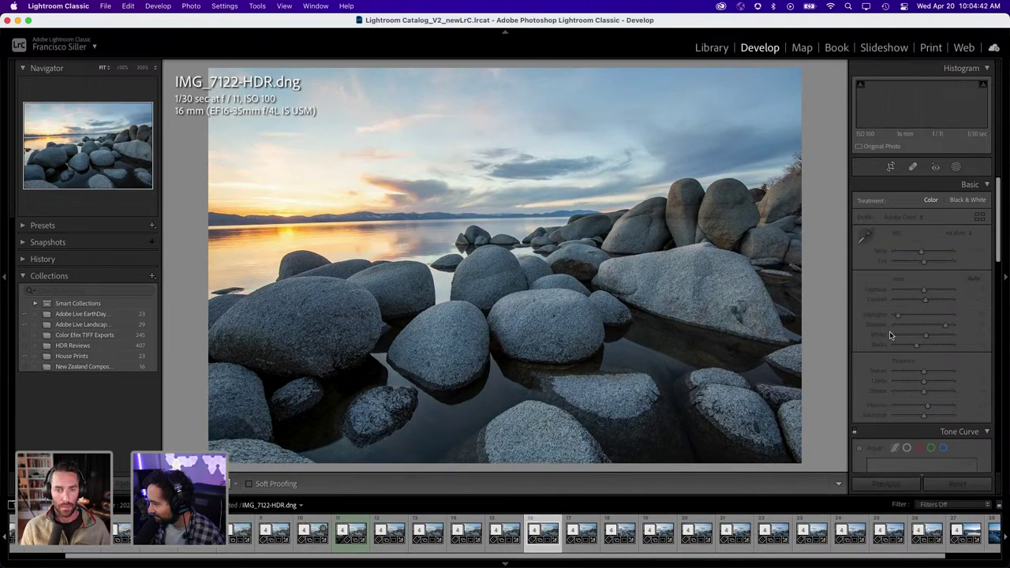
{"action": "key", "text": "Right"}
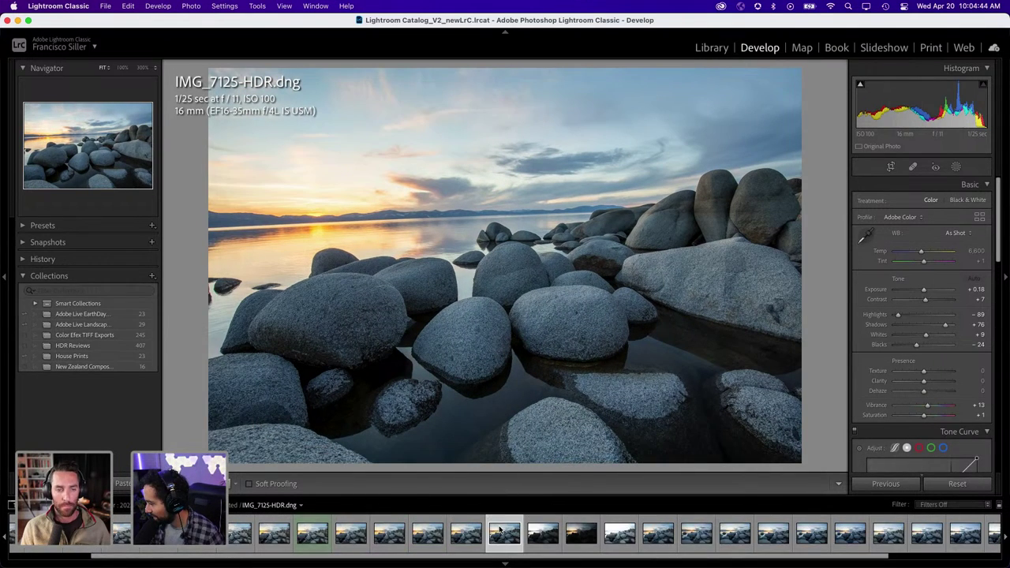
{"action": "mouse_move", "coordinate": [580, 533]}
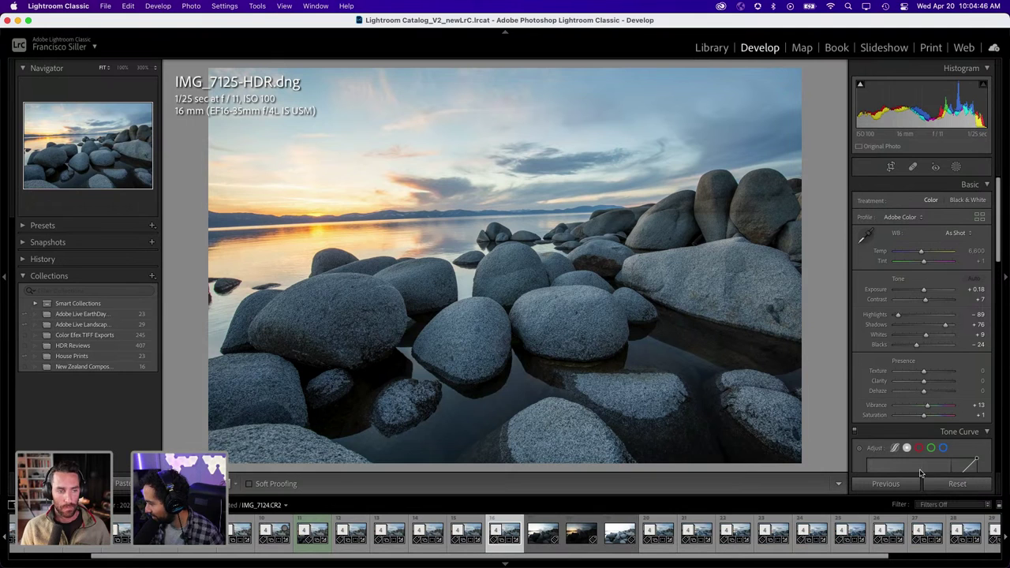
Test a Basic reset on IMG_7125-HDR, undo it to keep the edits, and collapse its stack
{"action": "left_click", "coordinate": [955, 484]}
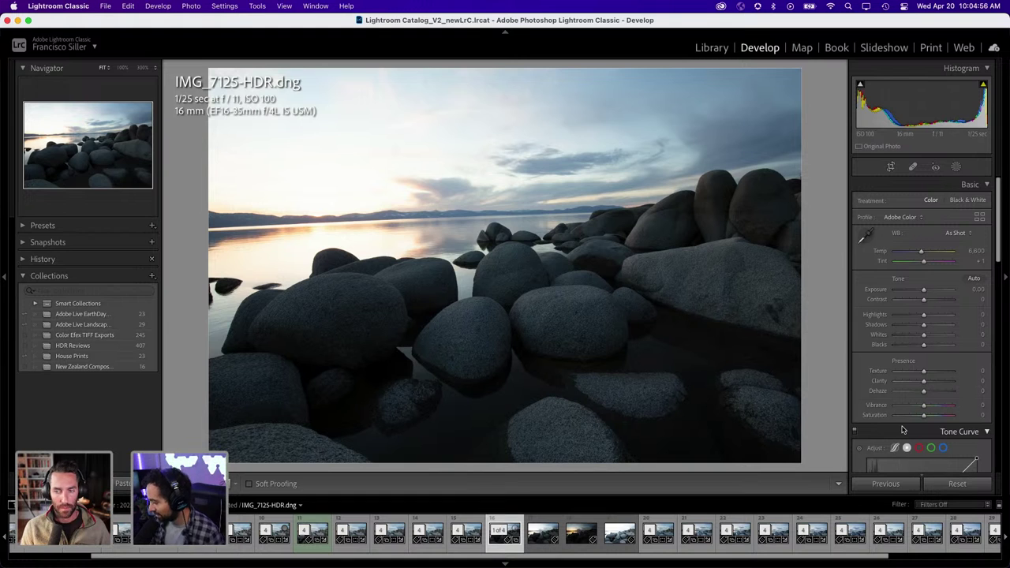
{"action": "key", "text": "super+shift+v"}
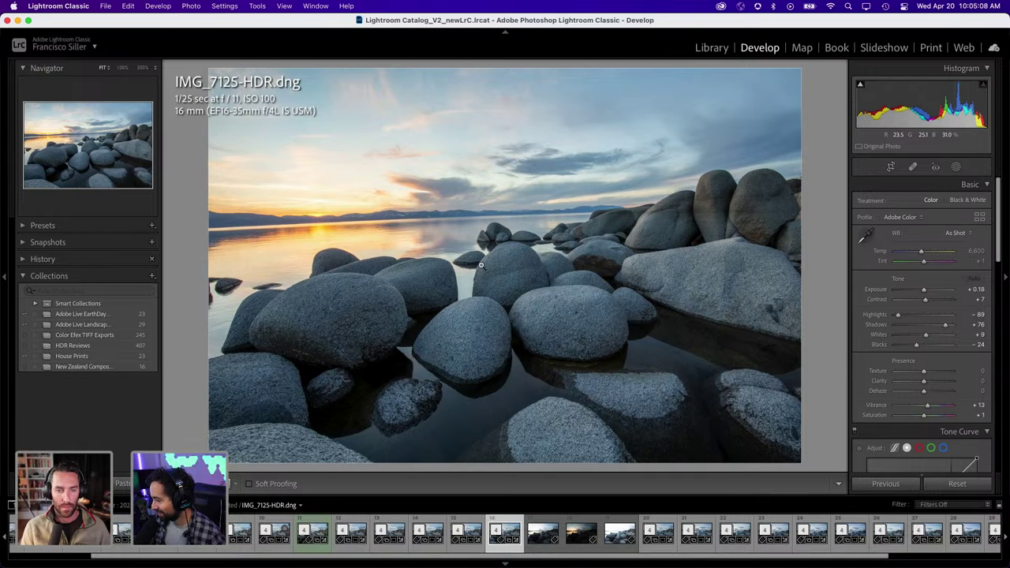
{"action": "left_click", "coordinate": [497, 529]}
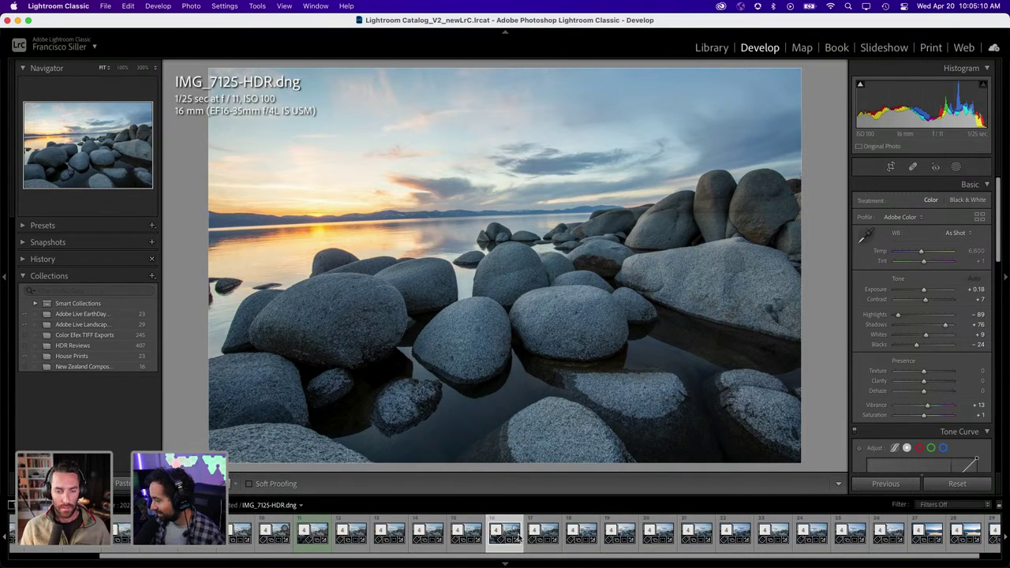
Step through the later HDR merges and settle on IMG_7146-HDR
{"action": "key", "text": "Right"}
{"action": "key", "text": "Right"}
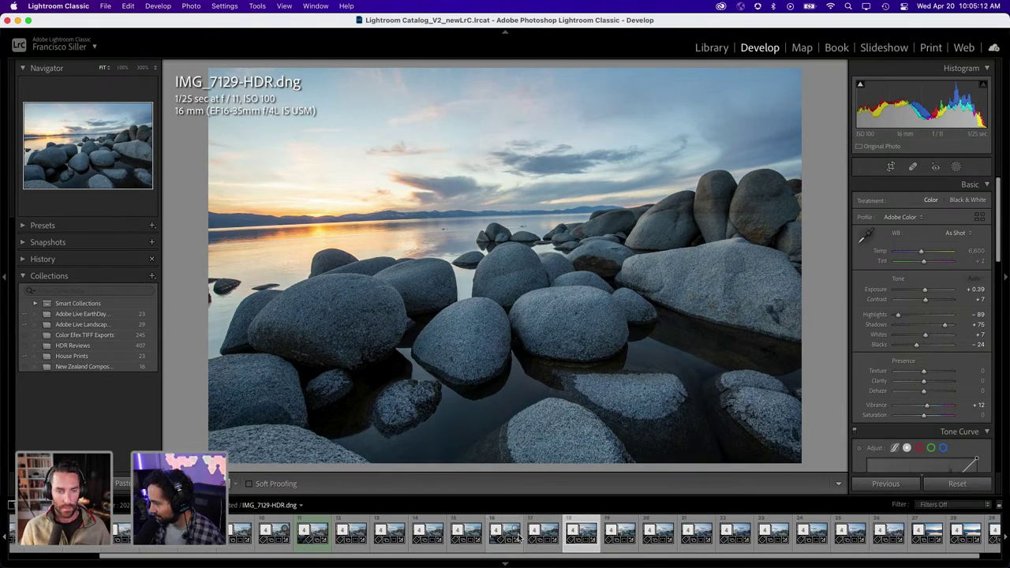
{"action": "key", "text": "Right"}
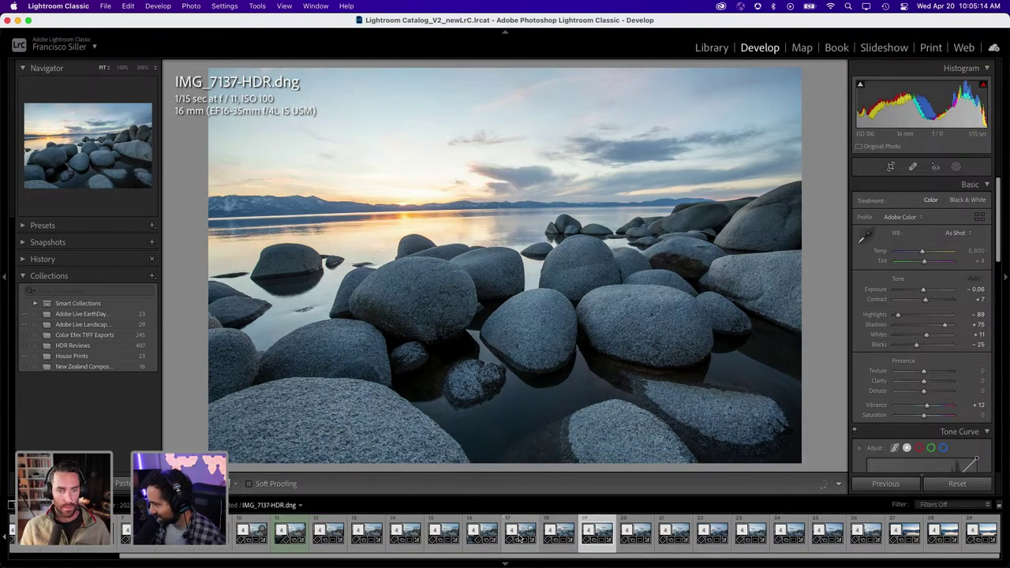
{"action": "key", "text": "Right"}
{"action": "key", "text": "Right"}
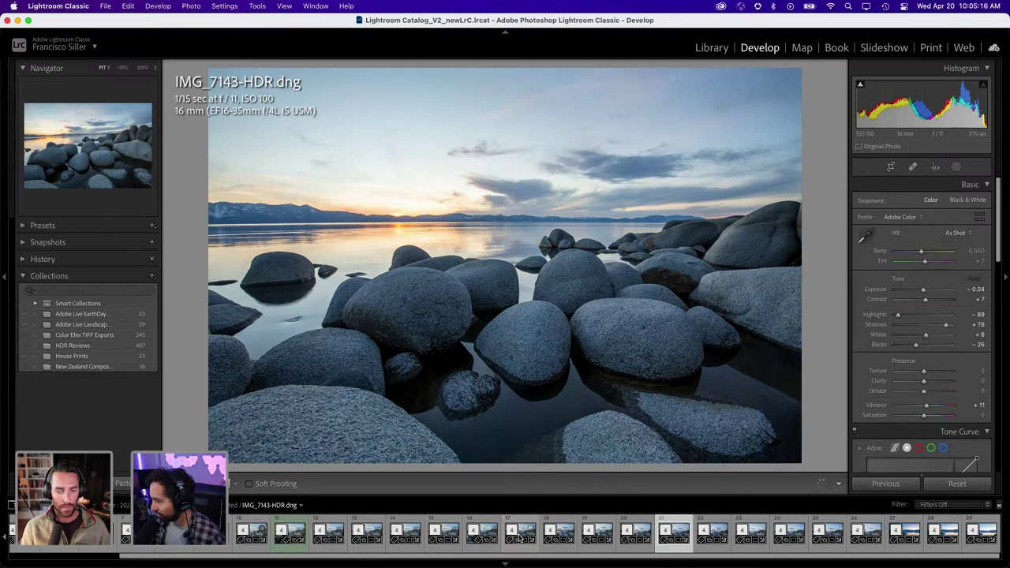
{"action": "key", "text": "Right"}
{"action": "key", "text": "Right"}
{"action": "key", "text": "Right"}
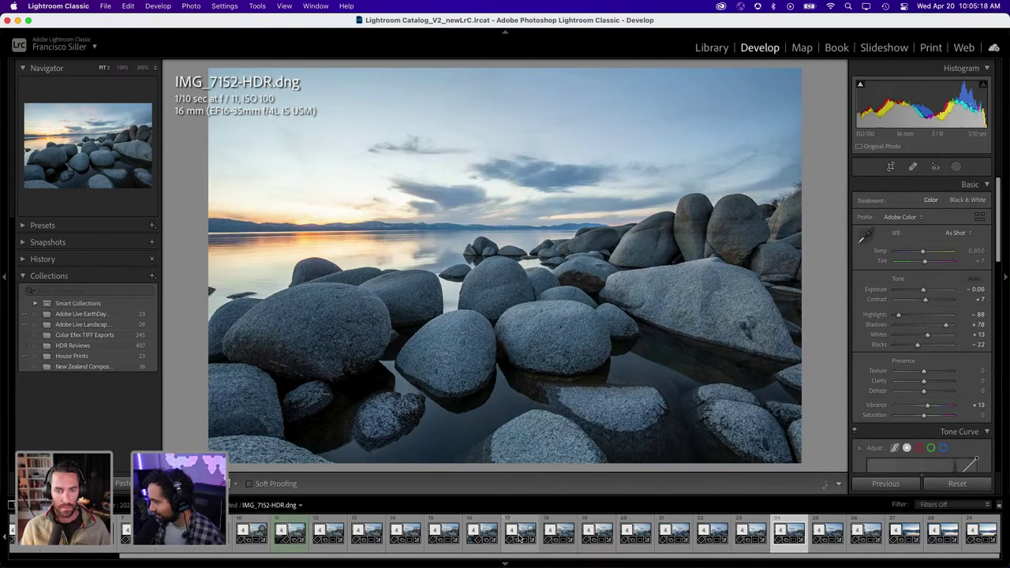
{"action": "key", "text": "Right"}
{"action": "key", "text": "Right"}
{"action": "key", "text": "Right"}
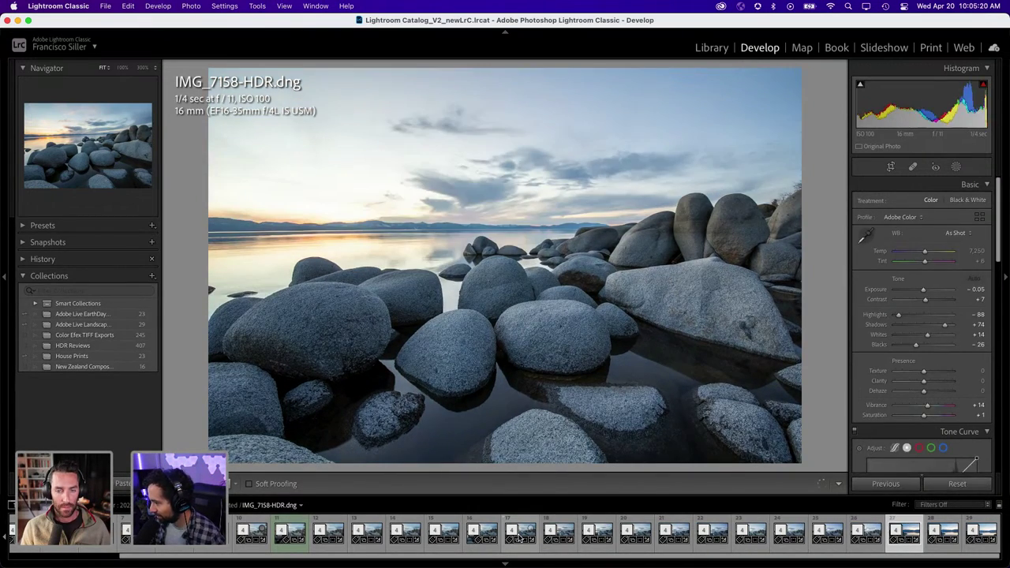
{"action": "key", "text": "Left"}
{"action": "key", "text": "Left"}
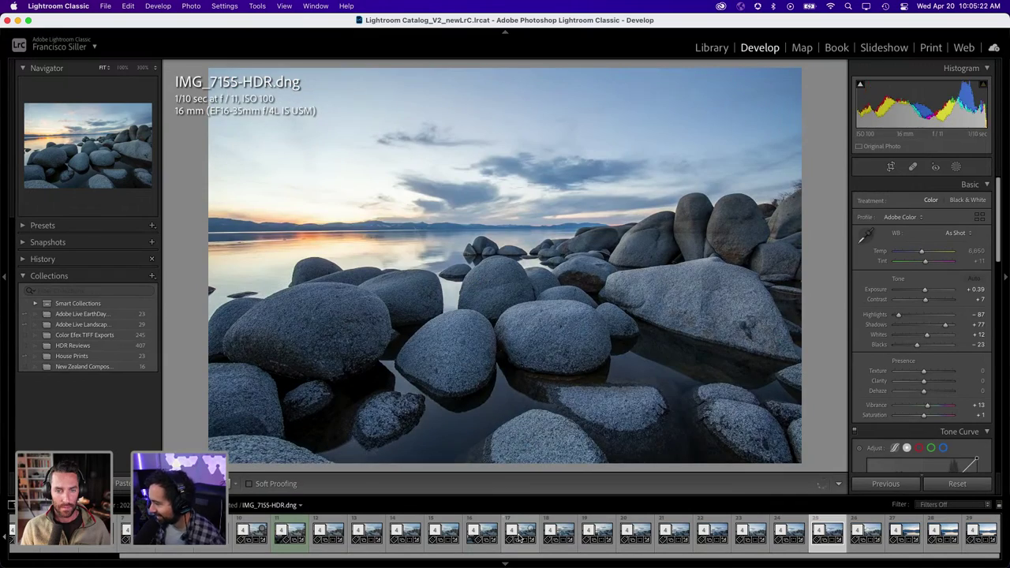
{"action": "key", "text": "Left"}
{"action": "key", "text": "Left"}
{"action": "key", "text": "Left"}
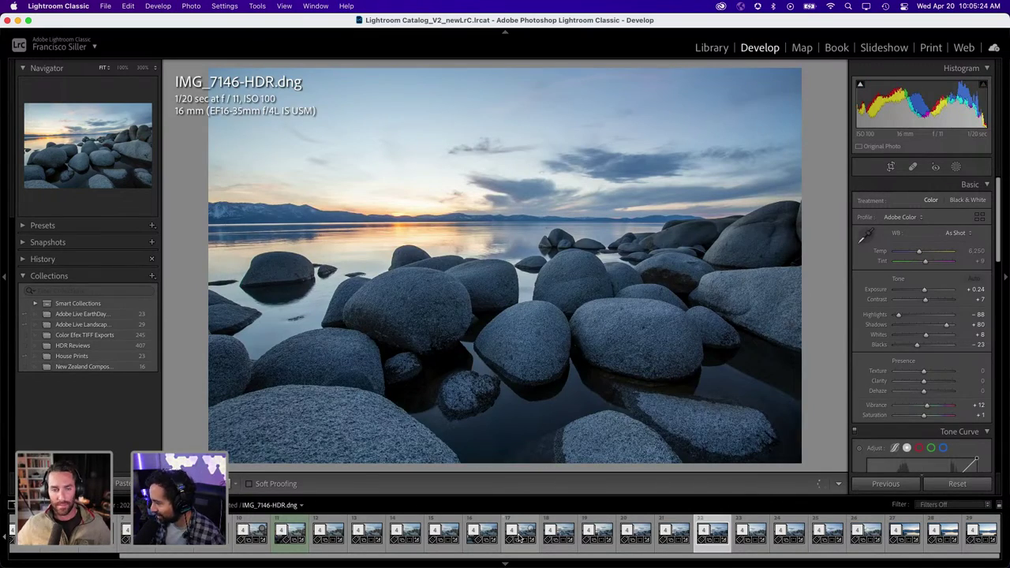
Inspect the sky and clouds at 100% zoom, then return to the Fit view
{"action": "left_click", "coordinate": [605, 186]}
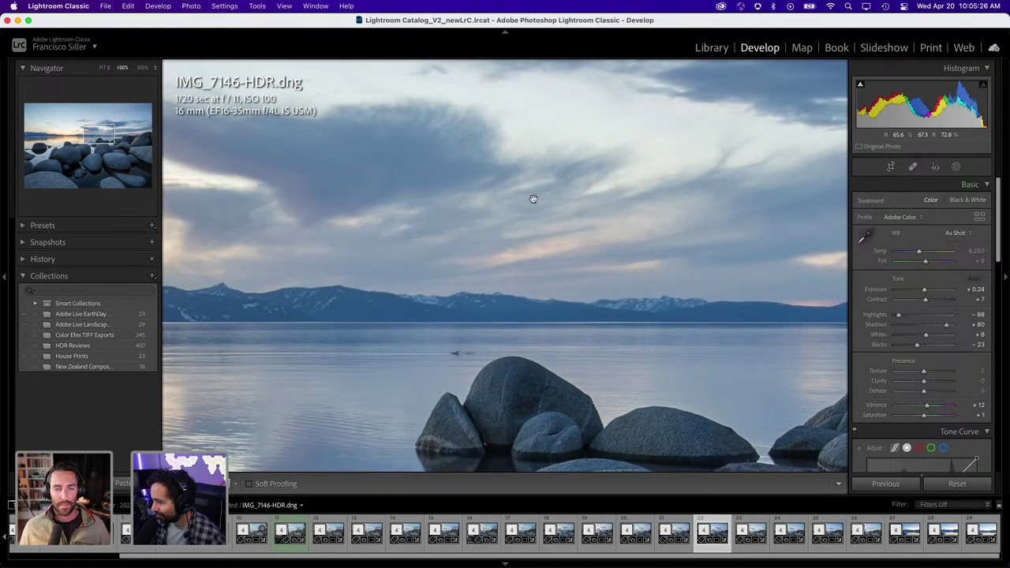
{"action": "left_click_drag", "start_coordinate": [564, 200], "coordinate": [513, 199]}
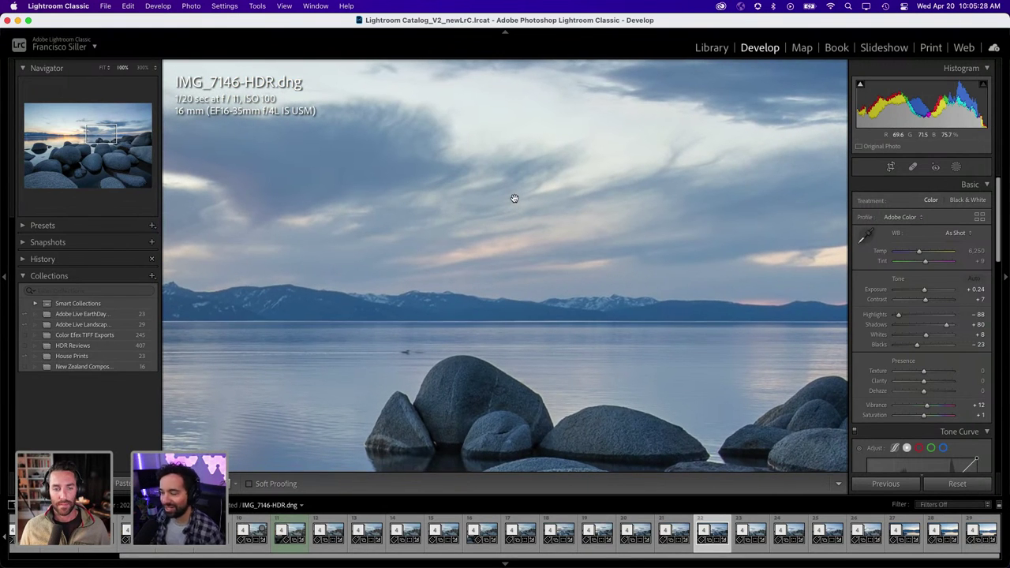
{"action": "left_click", "coordinate": [512, 219]}
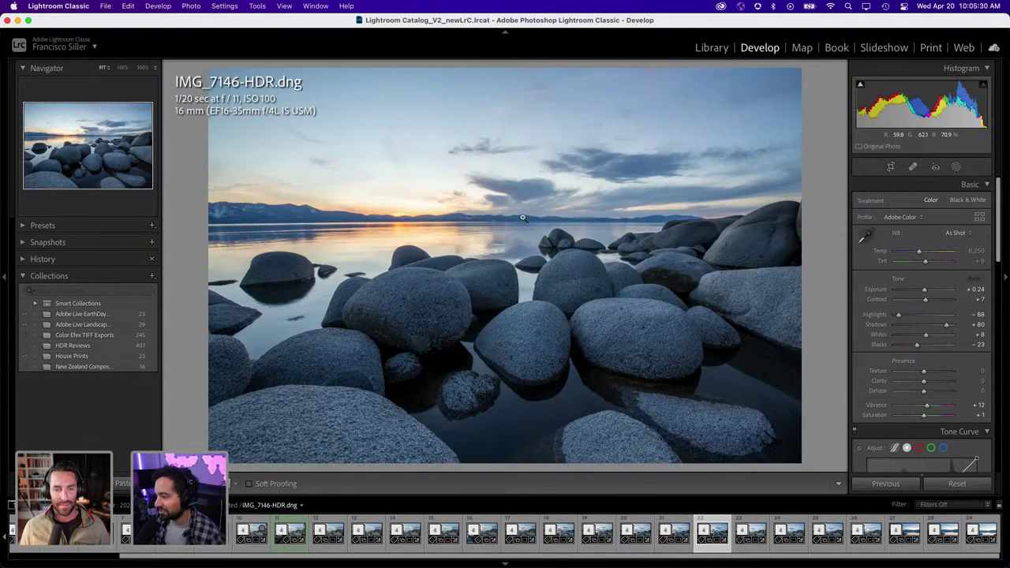
{"action": "left_click", "coordinate": [522, 218]}
{"action": "left_click", "coordinate": [531, 197]}
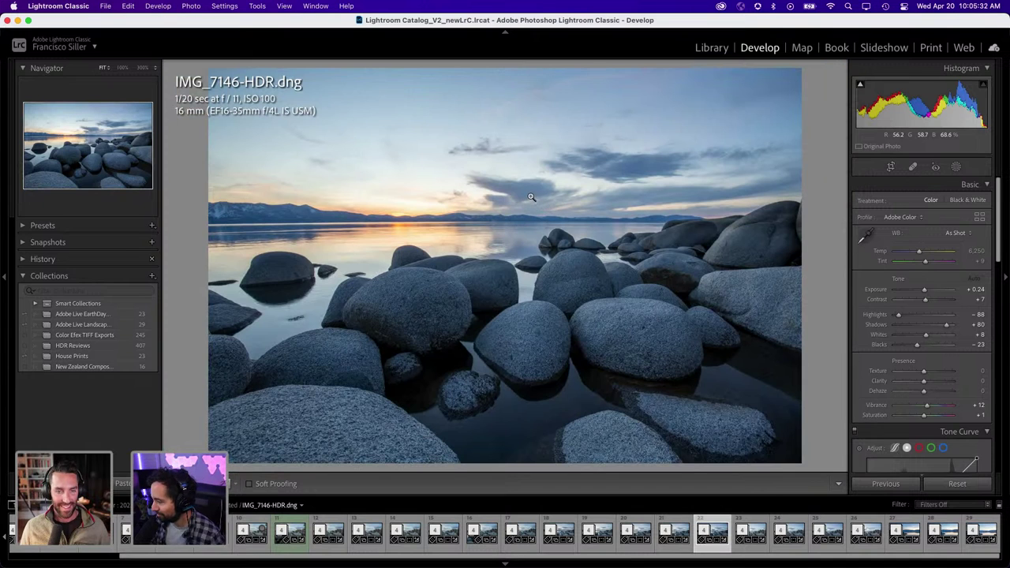
Step back past IMG_7134-HDR and IMG_7125-HDR to the earlier IMG_7110-HDR frame
{"action": "key", "text": "Left"}
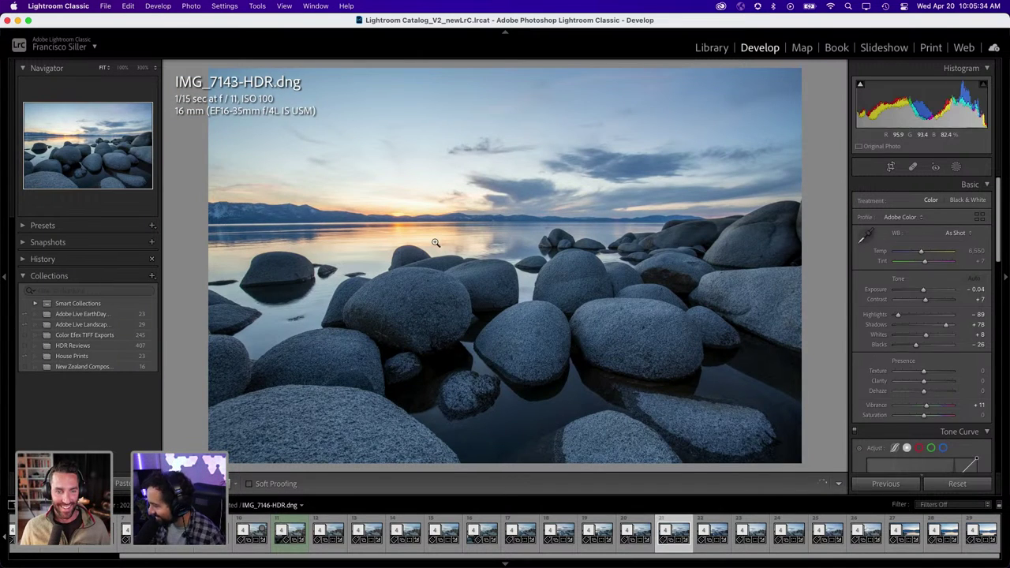
{"action": "key", "text": "Left"}
{"action": "key", "text": "Left"}
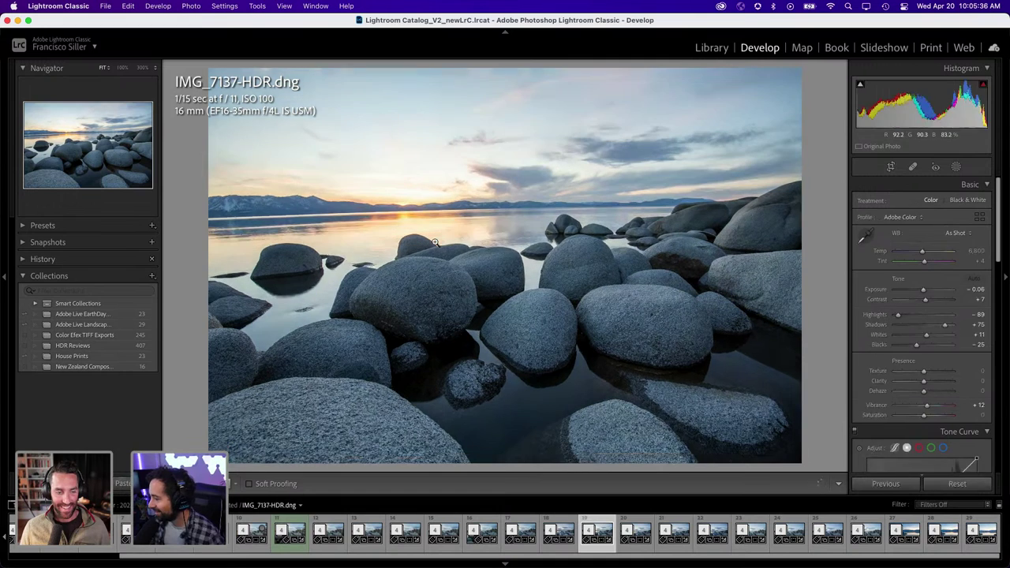
{"action": "key", "text": "Left"}
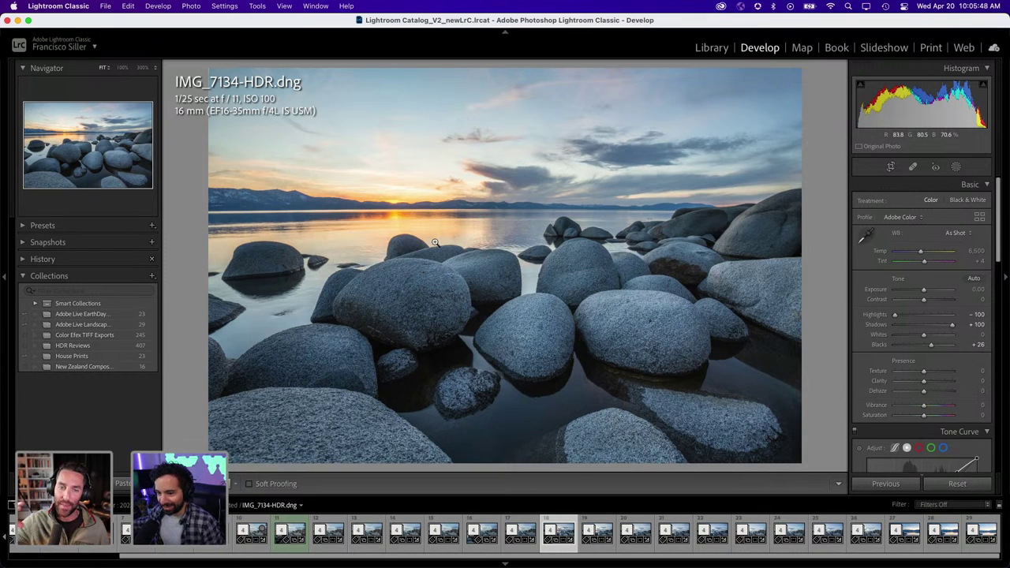
{"action": "key", "text": "Left"}
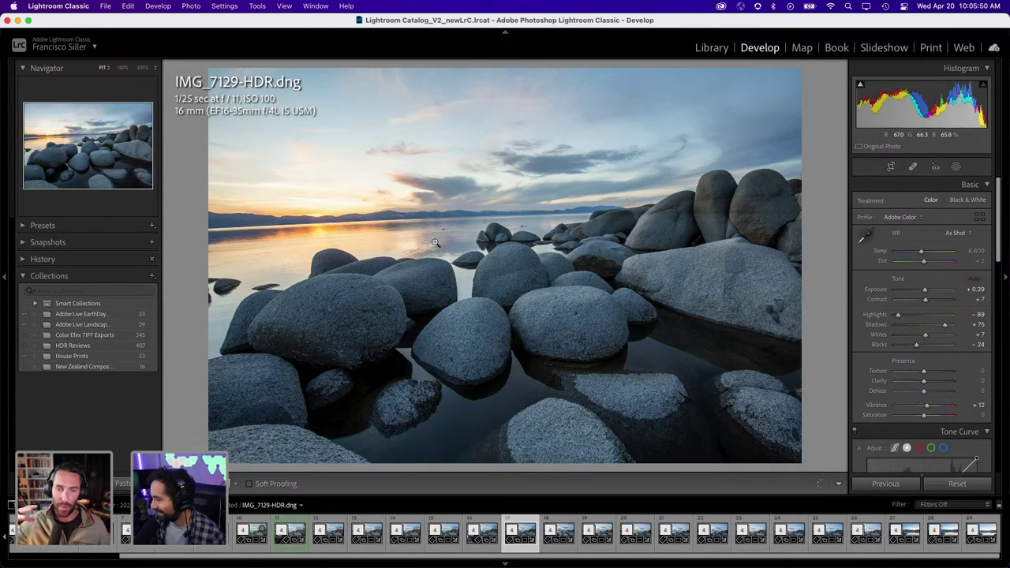
{"action": "key", "text": "Right"}
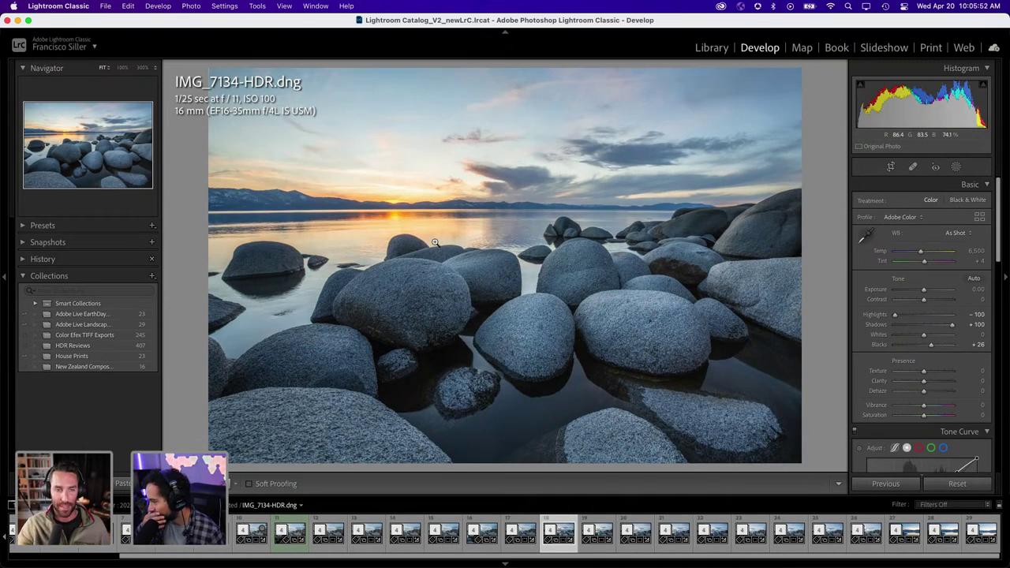
{"action": "key", "text": "Left"}
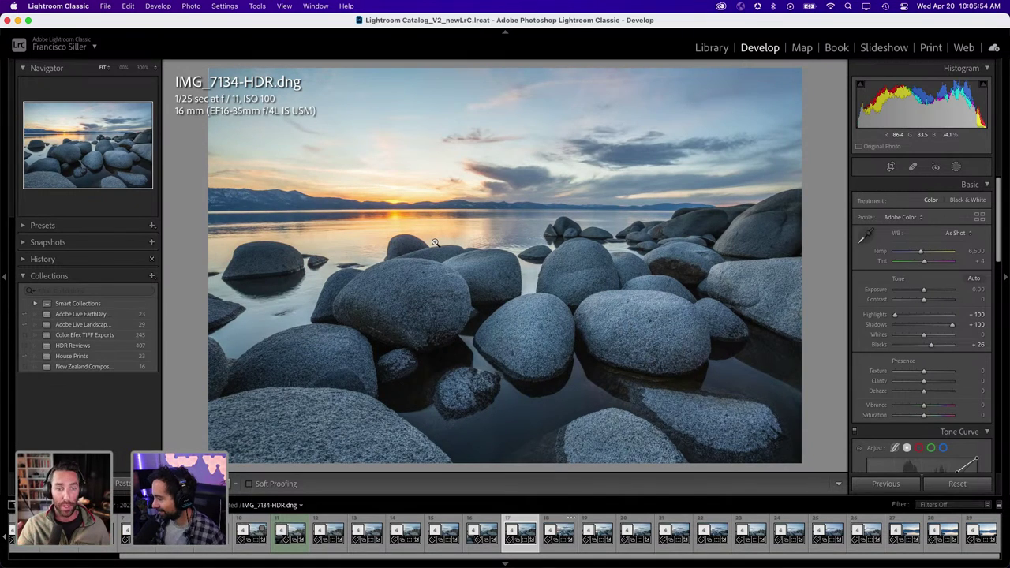
{"action": "key", "text": "Left"}
{"action": "key", "text": "Left"}
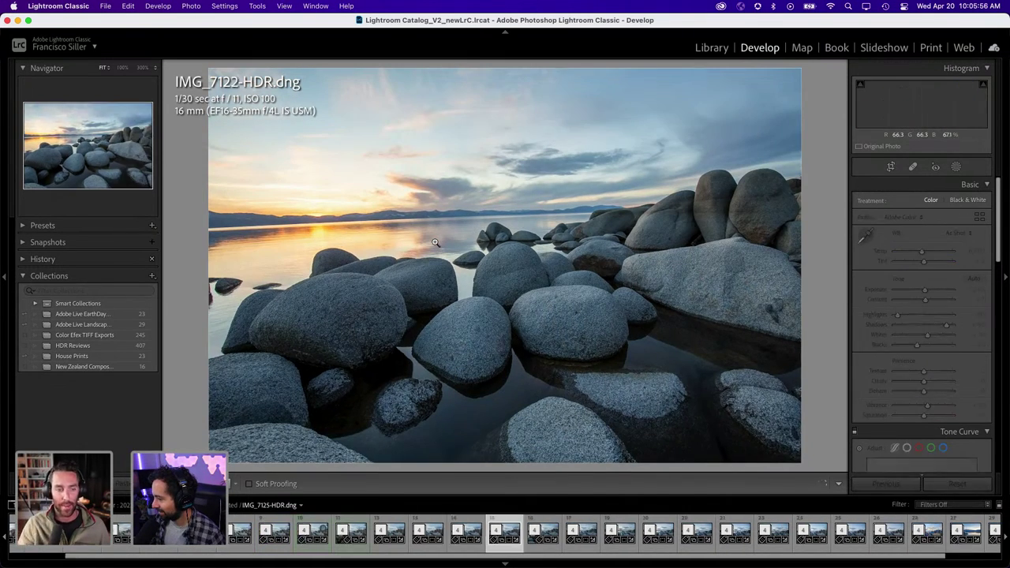
{"action": "key", "text": "Left"}
{"action": "key", "text": "Left"}
{"action": "key", "text": "Left"}
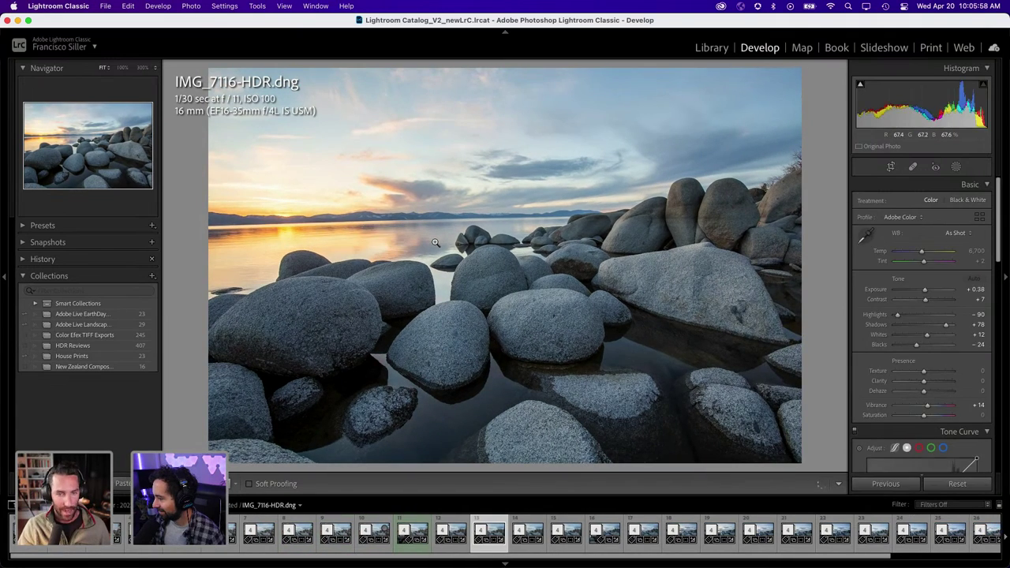
{"action": "key", "text": "Left"}
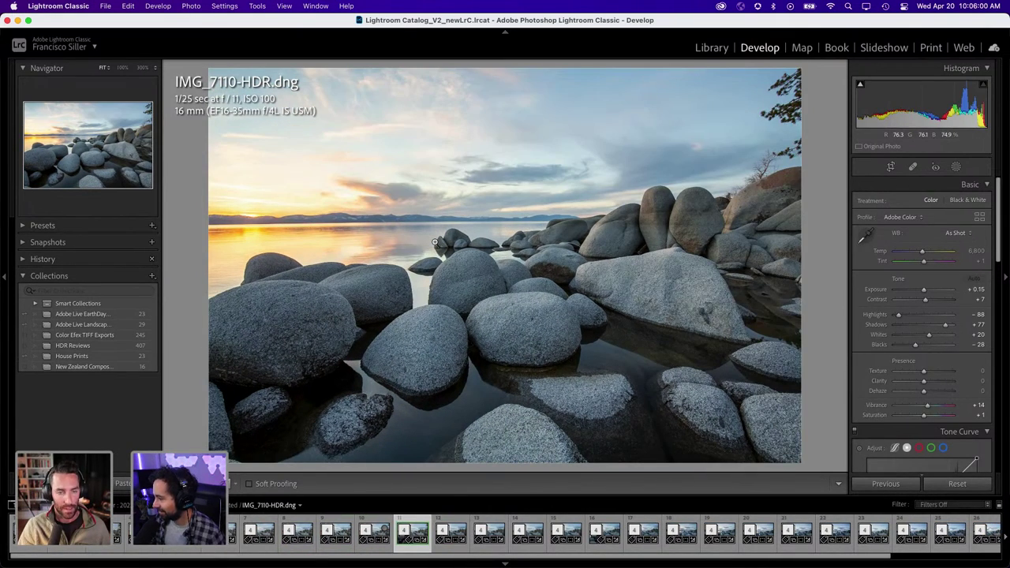
Inspect the horizon, mountains and sunset sky at 100%, then return to Fit
{"action": "left_click", "coordinate": [402, 208]}
{"action": "mouse_move", "coordinate": [383, 219]}
{"action": "left_mouse_down"}
{"action": "mouse_move", "coordinate": [448, 198]}
{"action": "mouse_move", "coordinate": [501, 205]}
{"action": "mouse_move", "coordinate": [634, 192]}
{"action": "left_mouse_up"}
{"action": "mouse_move", "coordinate": [408, 210]}
{"action": "left_mouse_down"}
{"action": "mouse_move", "coordinate": [620, 210]}
{"action": "mouse_move", "coordinate": [400, 214]}
{"action": "mouse_move", "coordinate": [478, 211]}
{"action": "left_mouse_up"}
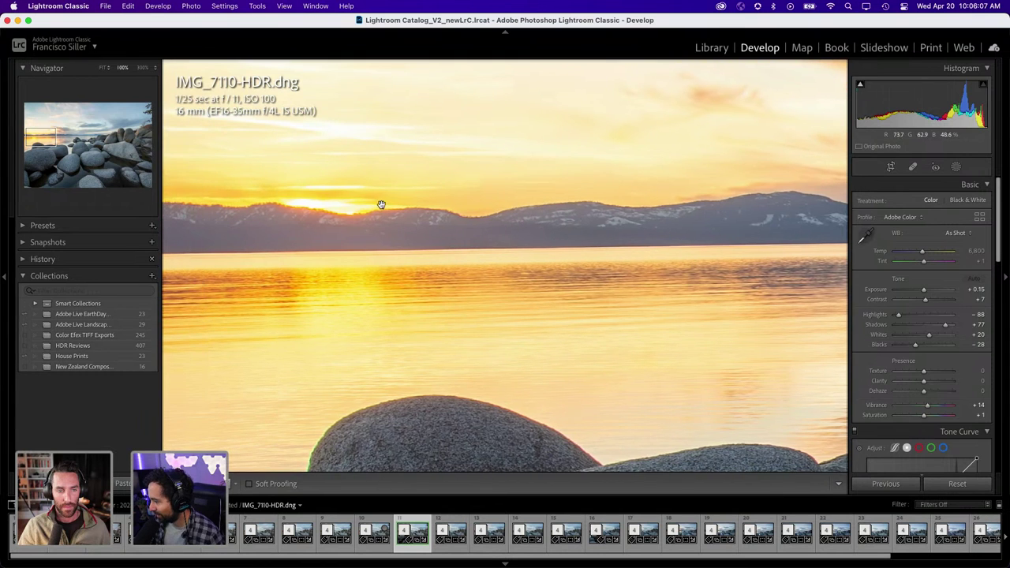
{"action": "left_click", "coordinate": [446, 232]}
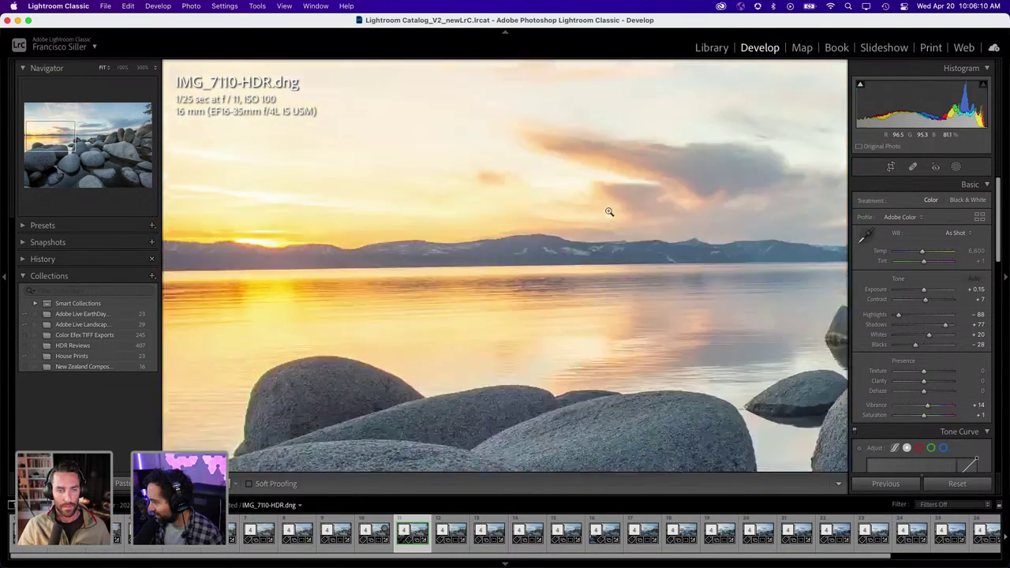
{"action": "left_click", "coordinate": [609, 211]}
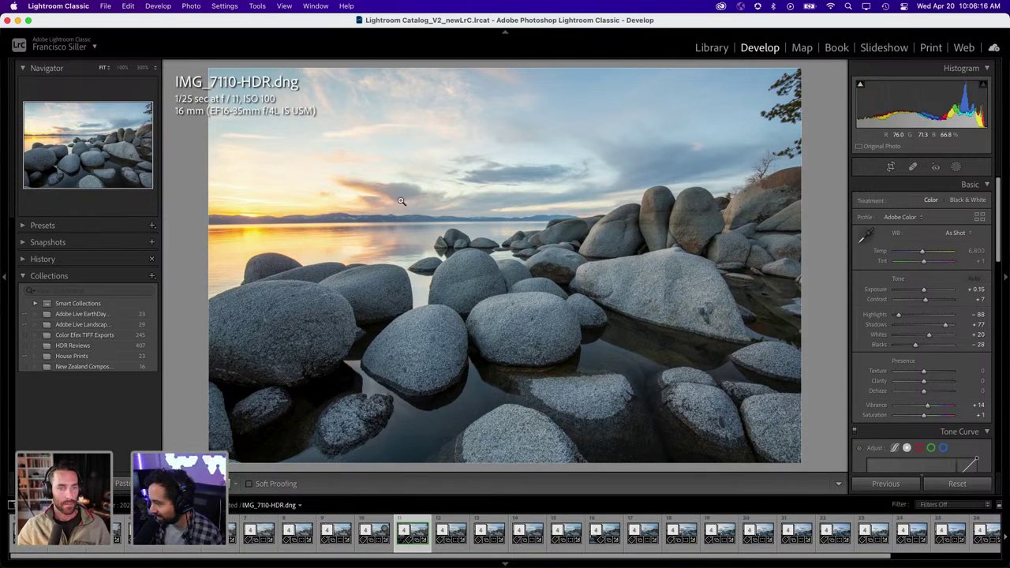
{"action": "left_click", "coordinate": [362, 206]}
{"action": "left_click", "coordinate": [405, 165]}
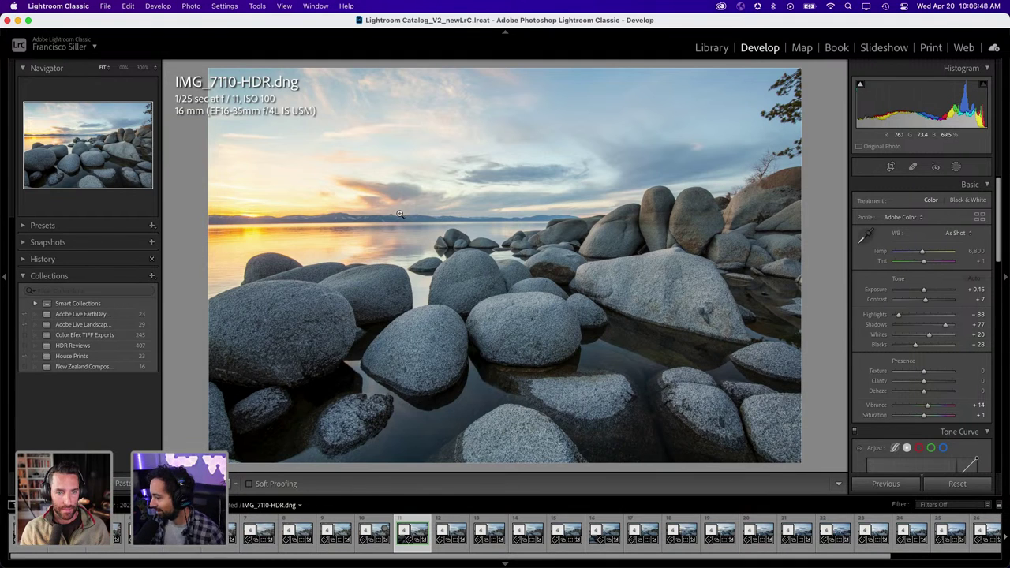
Compare IMG_7104, IMG_7098, IMG_7083 and IMG_7089 merges, ending on IMG_7092-HDR
{"action": "key", "text": "Left"}
{"action": "key", "text": "Left"}
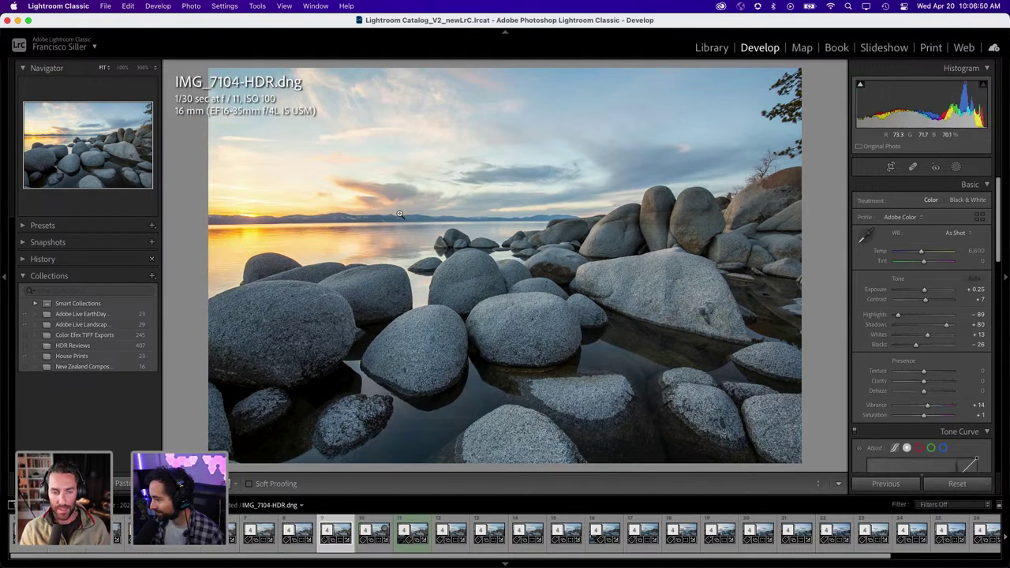
{"action": "key", "text": "Left"}
{"action": "key", "text": "Left"}
{"action": "key", "text": "Left"}
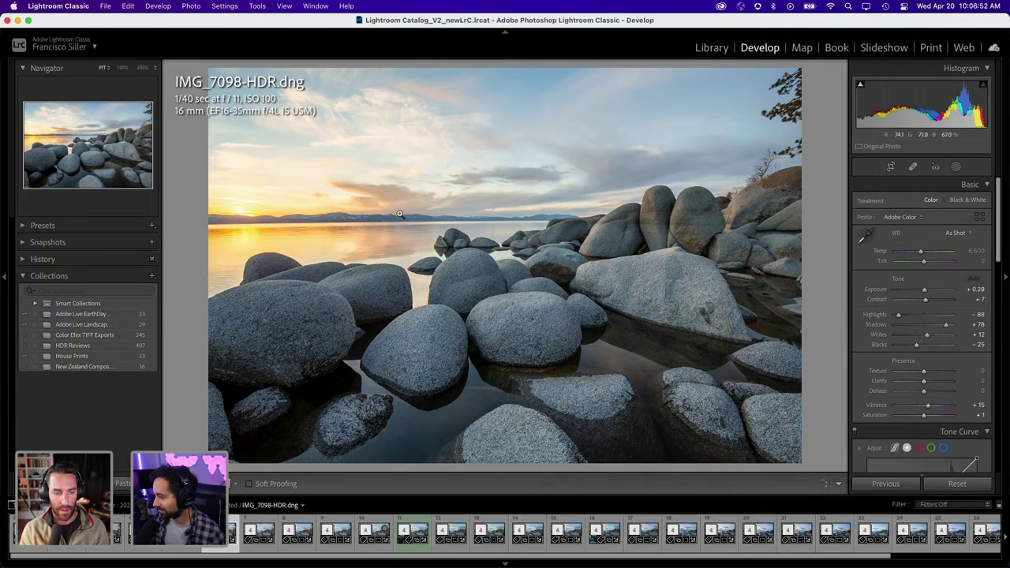
{"action": "key", "text": "Left"}
{"action": "key", "text": "Left"}
{"action": "key", "text": "Left"}
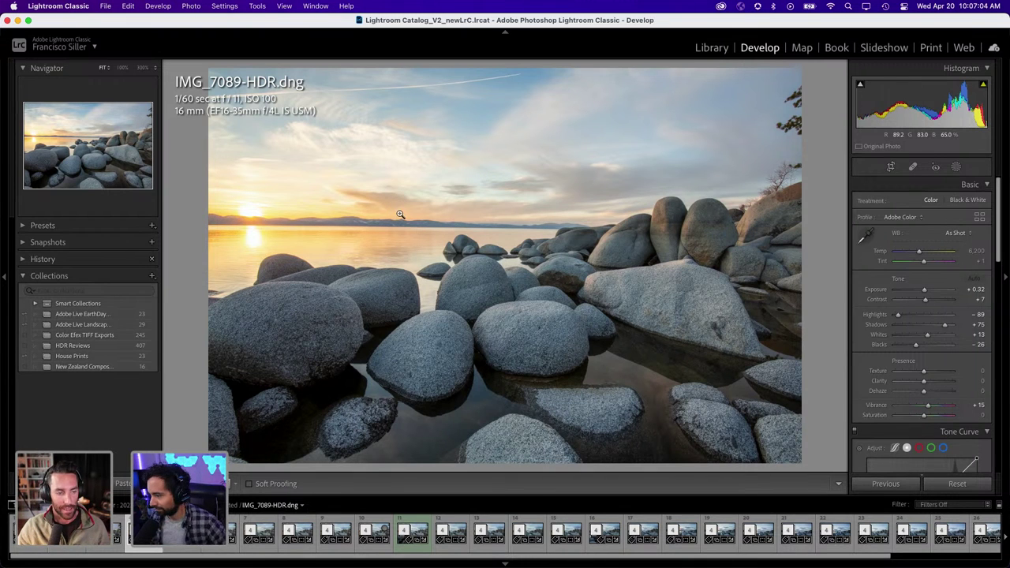
{"action": "key", "text": "Left"}
{"action": "key", "text": "Left"}
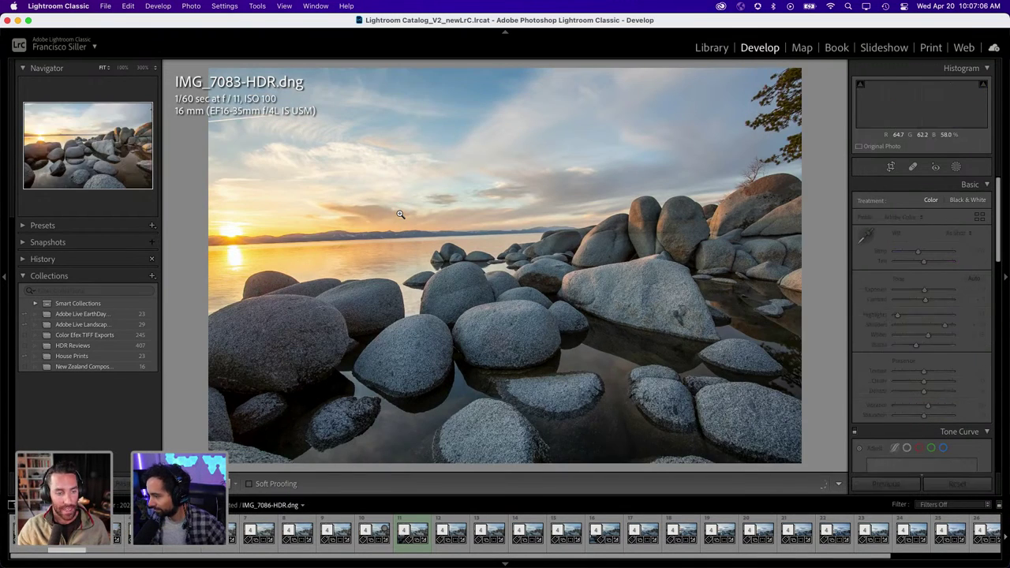
{"action": "key", "text": "Right"}
{"action": "key", "text": "Right"}
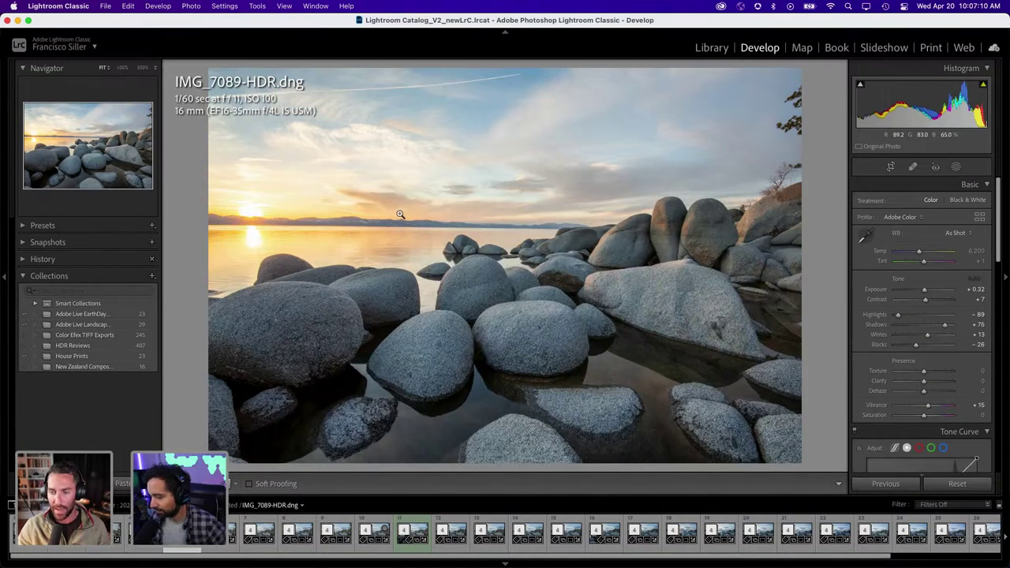
{"action": "key", "text": "Right"}
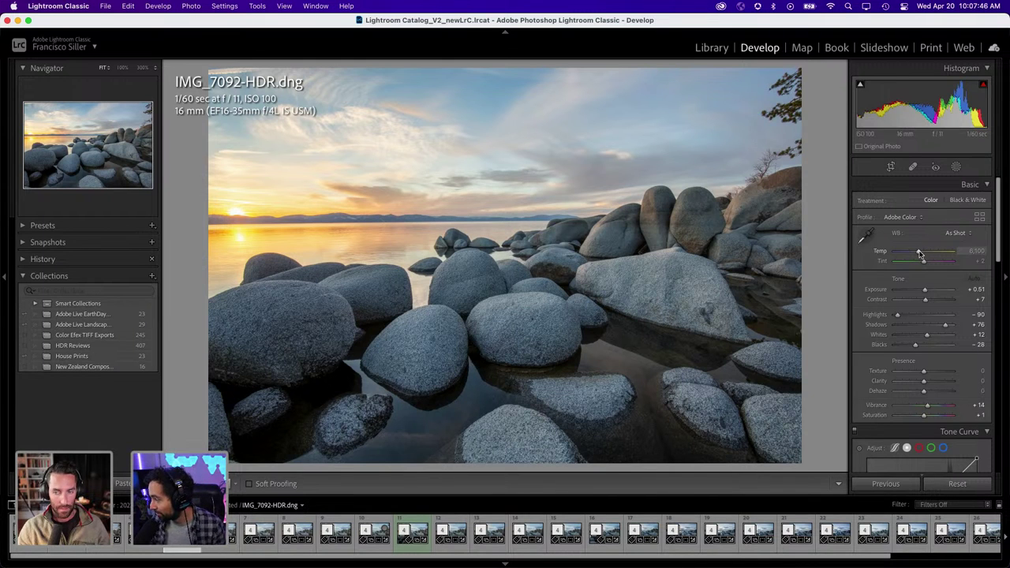
Test extreme Temp on IMG_7092-HDR, reset it to 6,100, compare Before, then show IMG_7098-HDR
{"action": "mouse_move", "coordinate": [919, 252]}
{"action": "left_mouse_down"}
{"action": "mouse_move", "coordinate": [947, 259]}
{"action": "mouse_move", "coordinate": [904, 258]}
{"action": "left_mouse_up"}
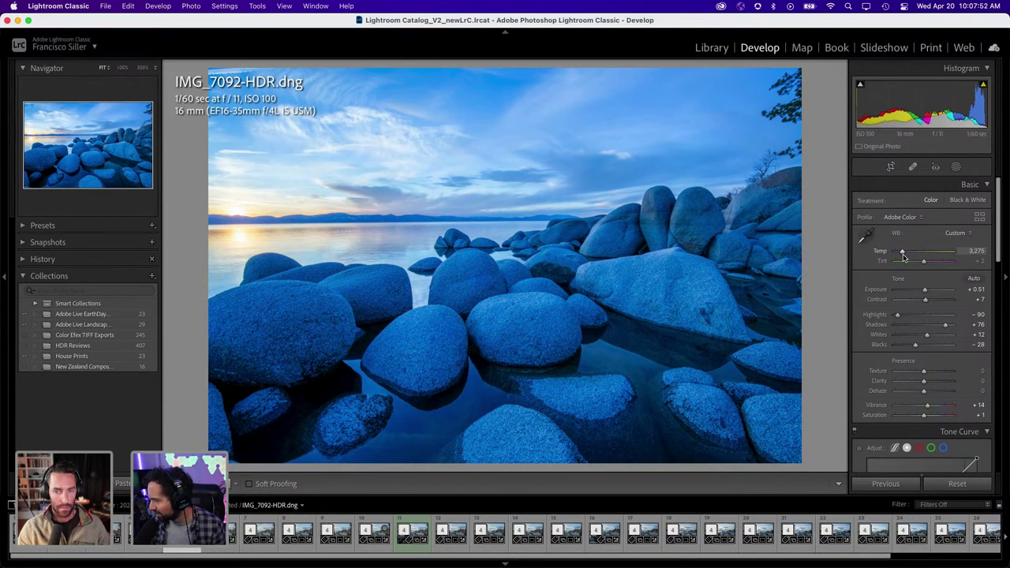
{"action": "double_click", "coordinate": [904, 258]}
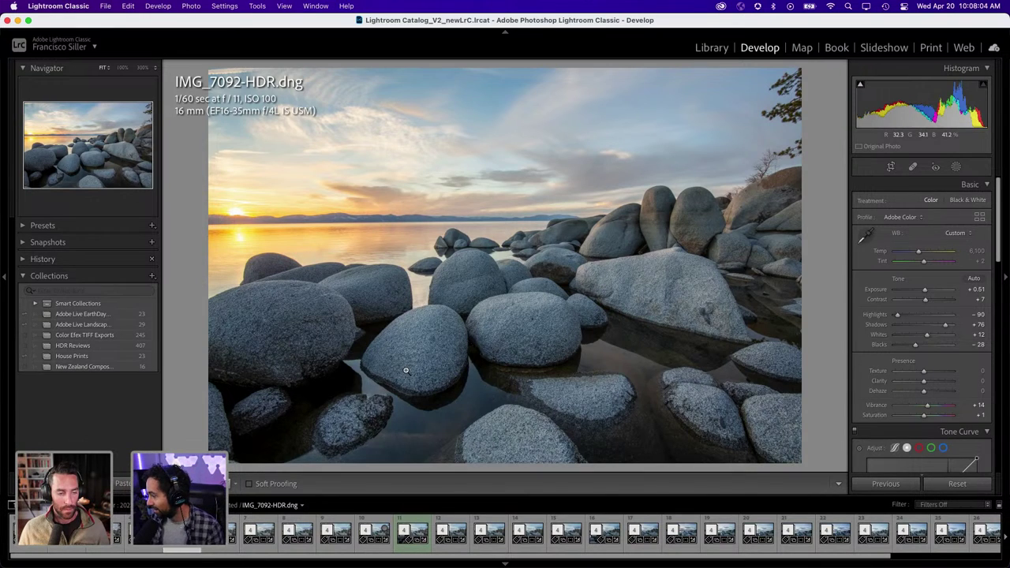
{"action": "key", "text": "backslash"}
{"action": "key", "text": "backslash"}
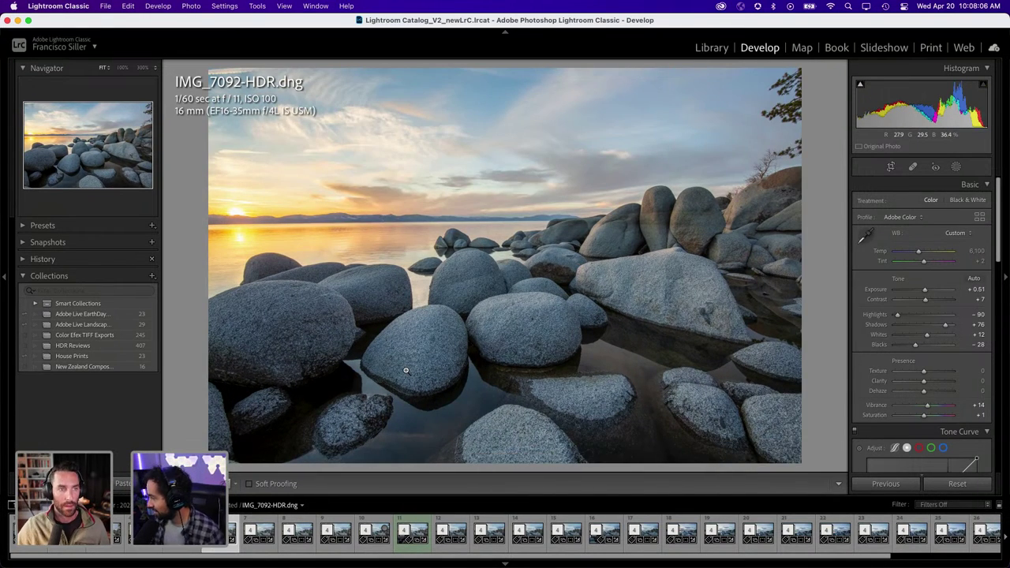
{"action": "key", "text": "Right"}
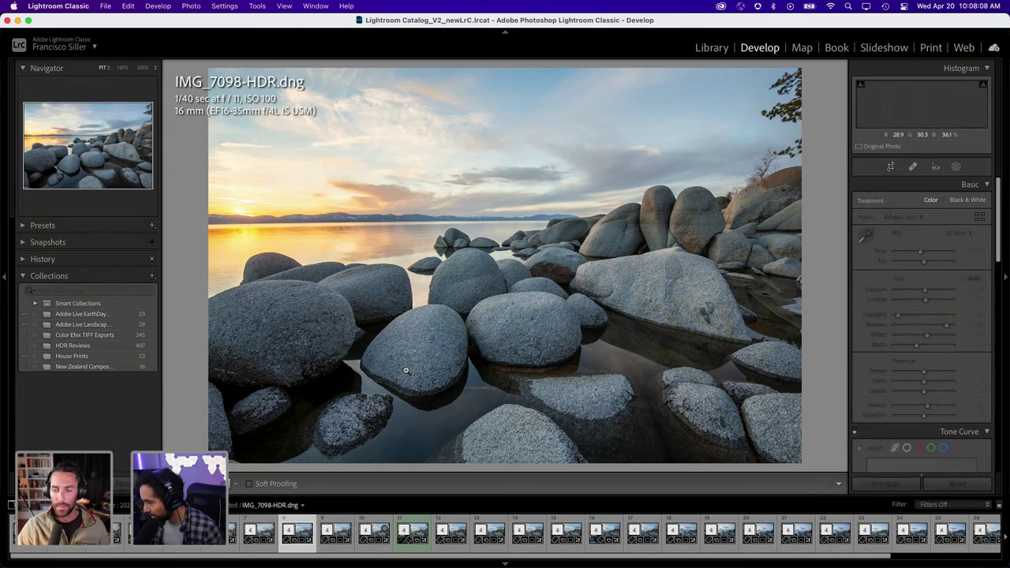
Move through IMG_7101 and IMG_7107 to IMG_7110-HDR and check its horizon at 1:1
{"action": "key", "text": "Right"}
{"action": "key", "text": "Right"}
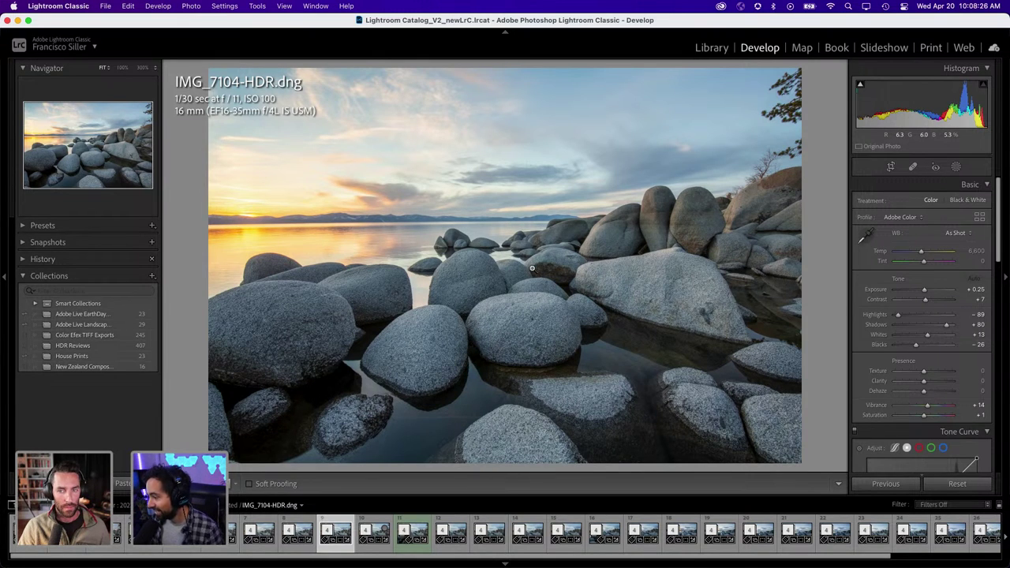
{"action": "key", "text": "Right"}
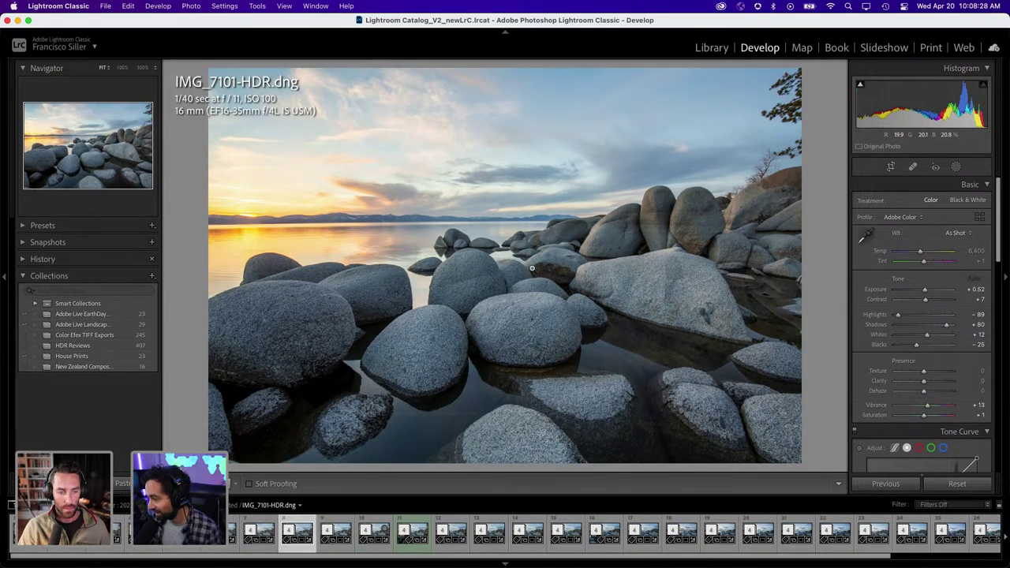
{"action": "key", "text": "Right"}
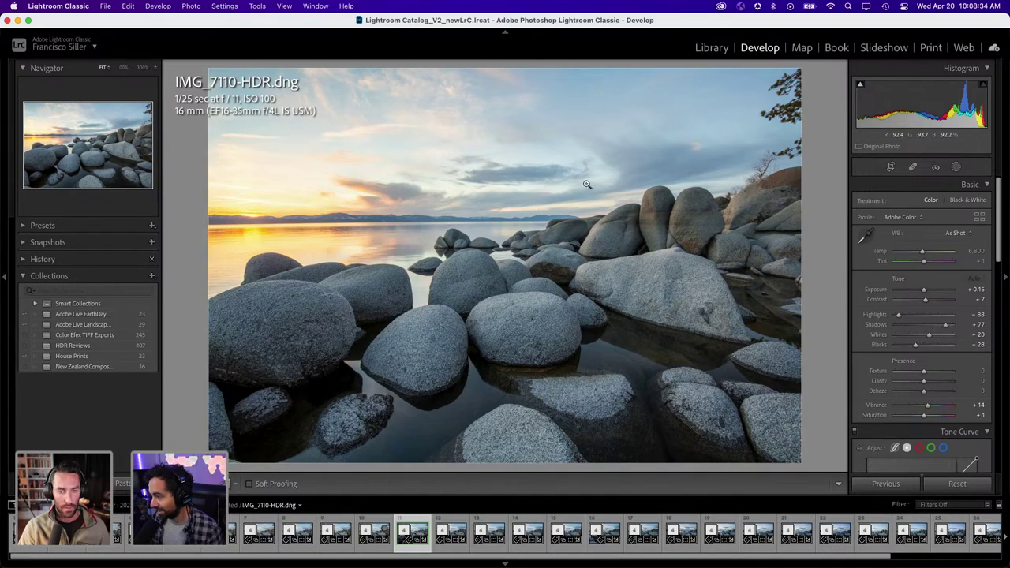
{"action": "left_click", "coordinate": [331, 221]}
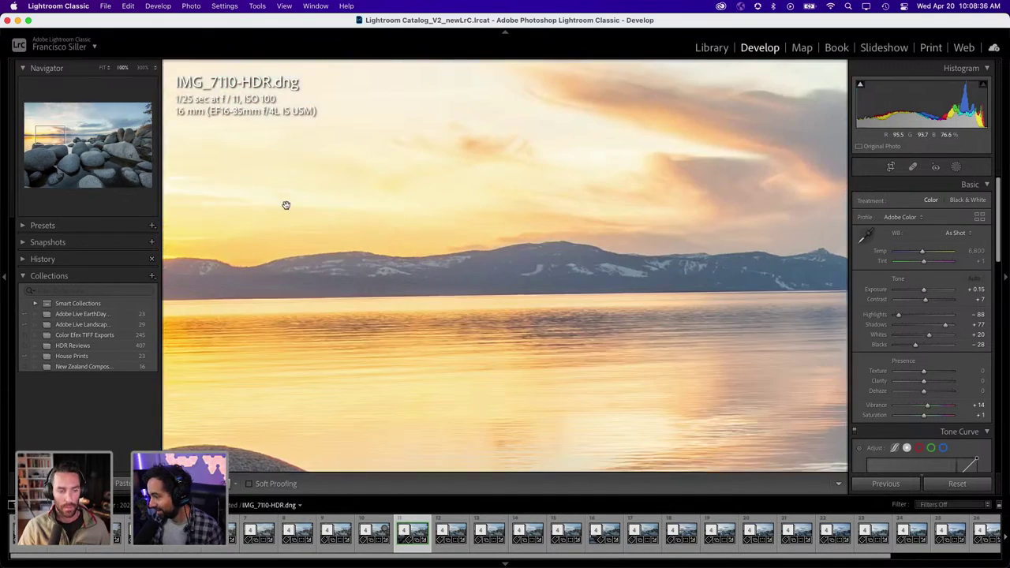
{"action": "left_click_drag", "start_coordinate": [431, 239], "coordinate": [591, 189]}
{"action": "left_click", "coordinate": [548, 204]}
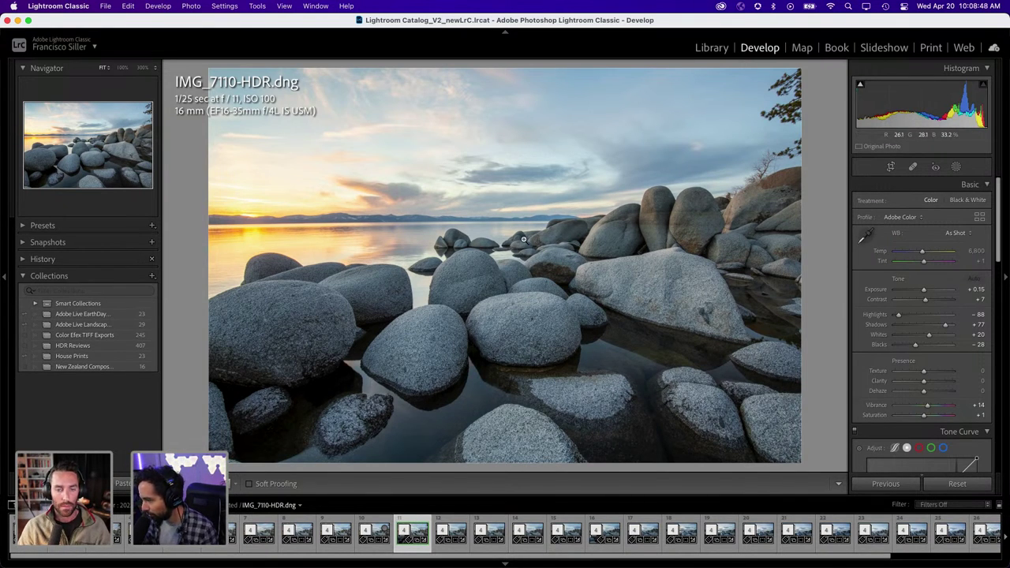
Compare IMG_7104-HDR at 100% and IMG_7101-HDR, then return to IMG_7110-HDR
{"action": "key", "text": "Left"}
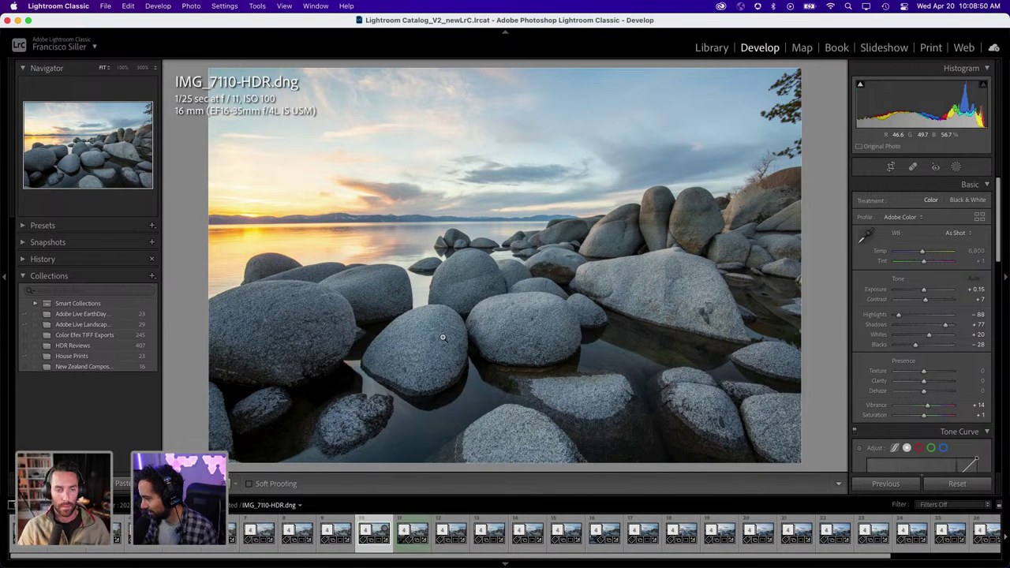
{"action": "key", "text": "Left"}
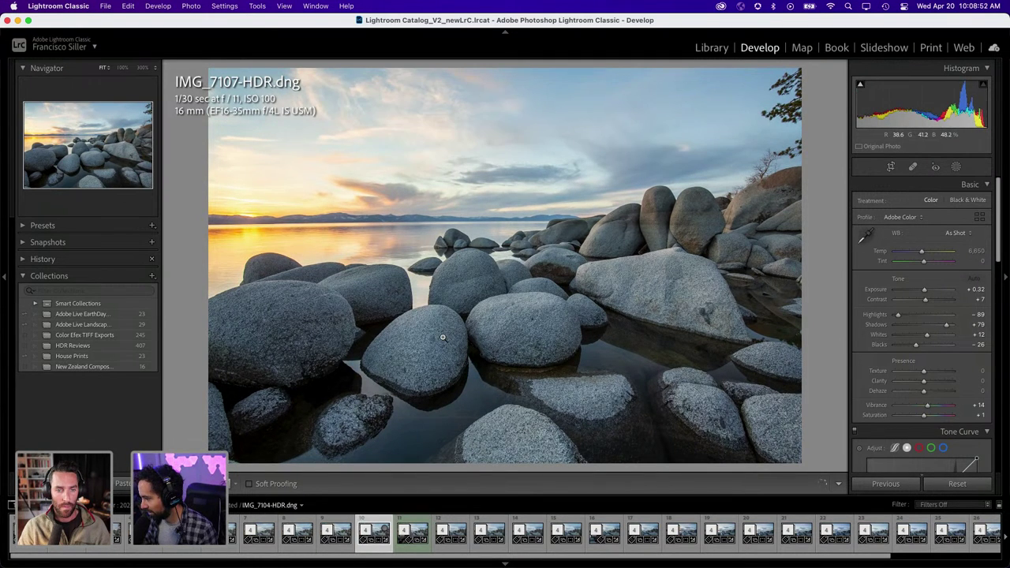
{"action": "left_click", "coordinate": [375, 213]}
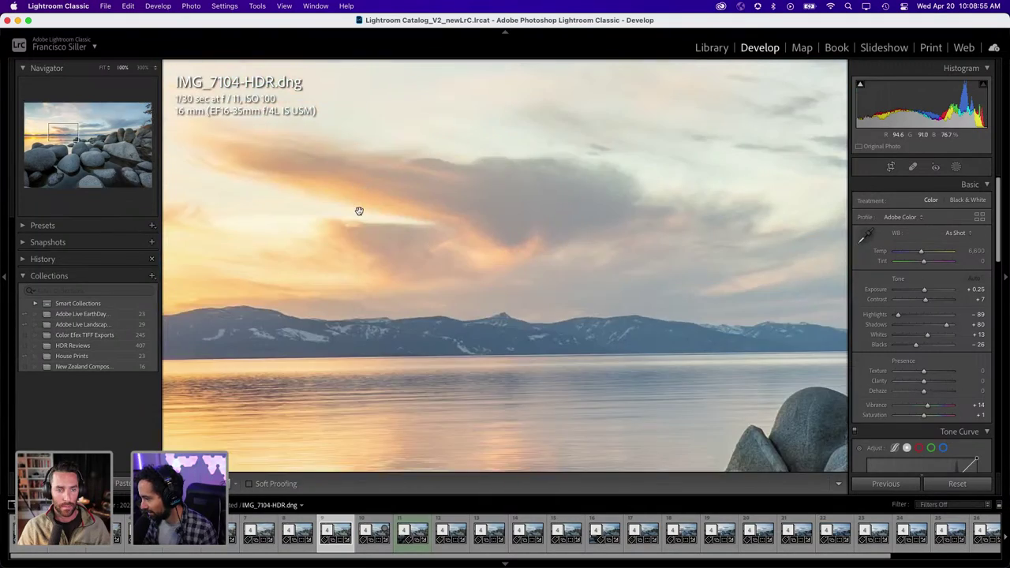
{"action": "left_click", "coordinate": [359, 212]}
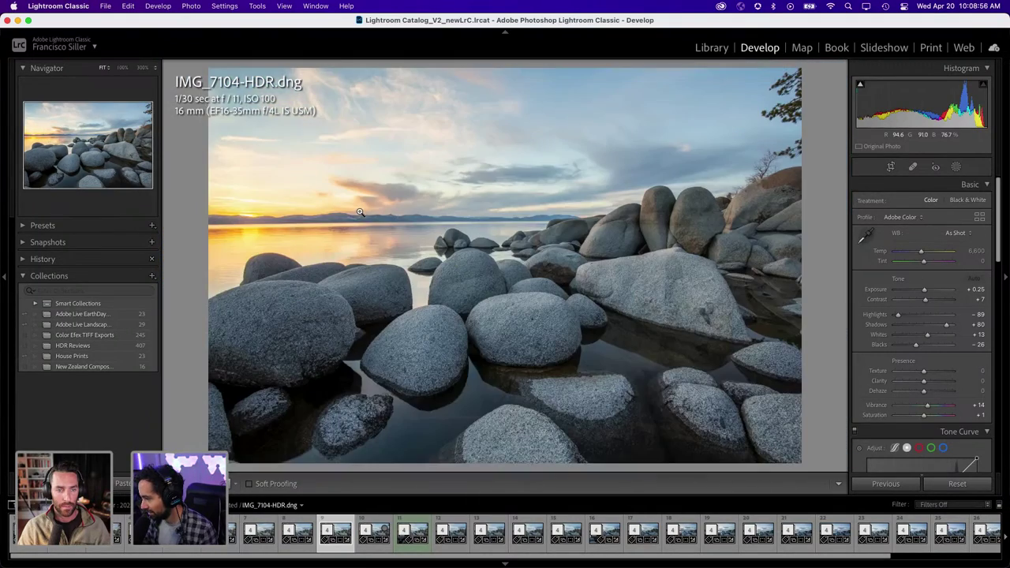
{"action": "key", "text": "Left"}
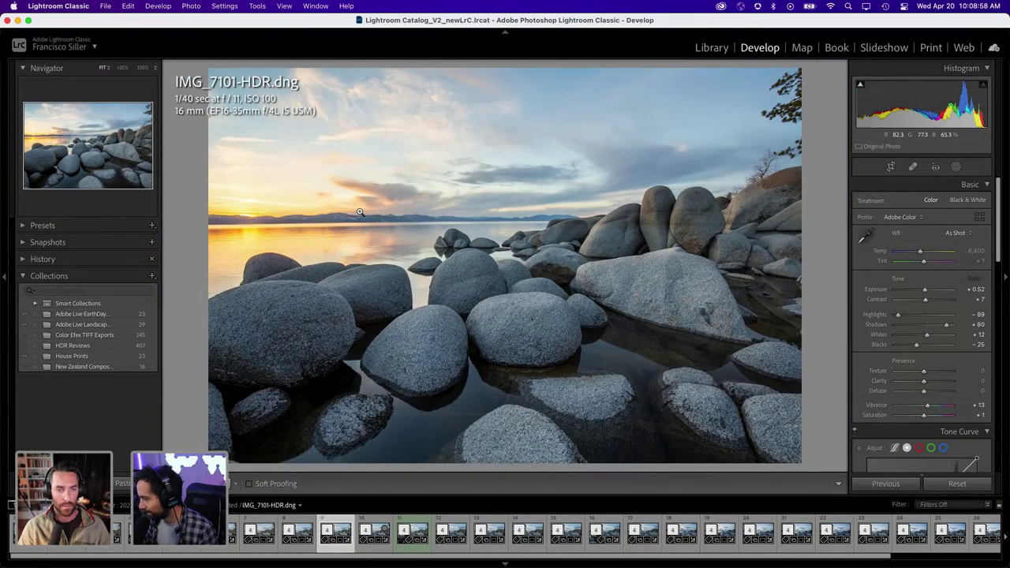
{"action": "key", "text": "Right"}
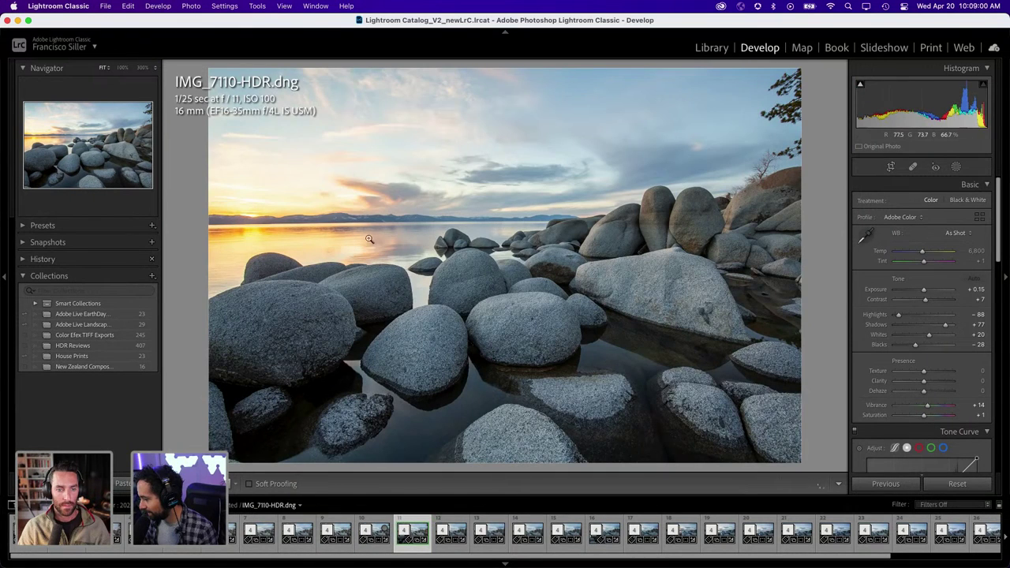
Clear IMG_7110-HDR's Basic adjustments and turn on the shadow and highlight clipping previews
{"action": "scroll", "coordinate": [922, 355], "scroll_direction": "down", "scroll_amount": 2}
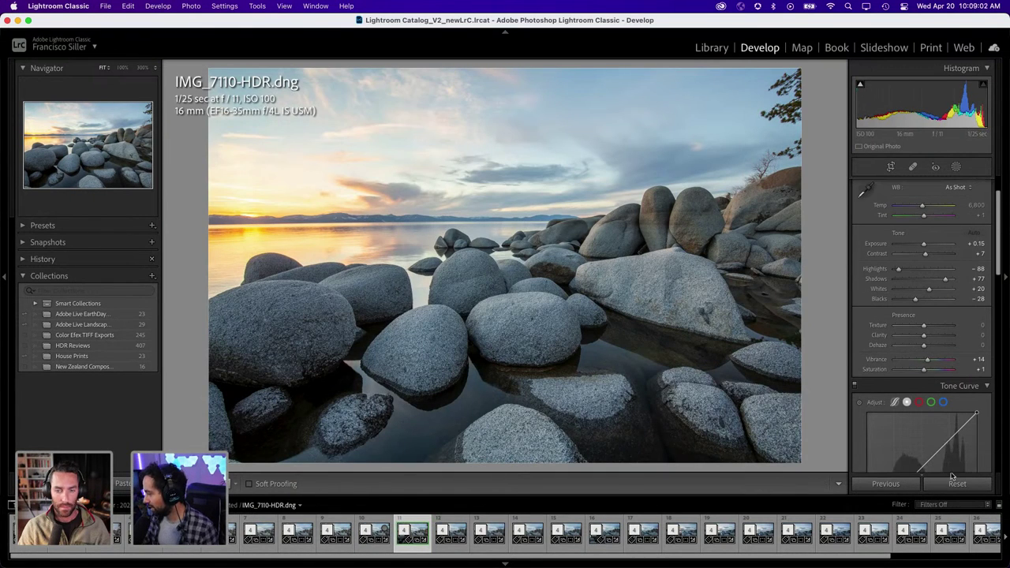
{"action": "left_click", "coordinate": [958, 483]}
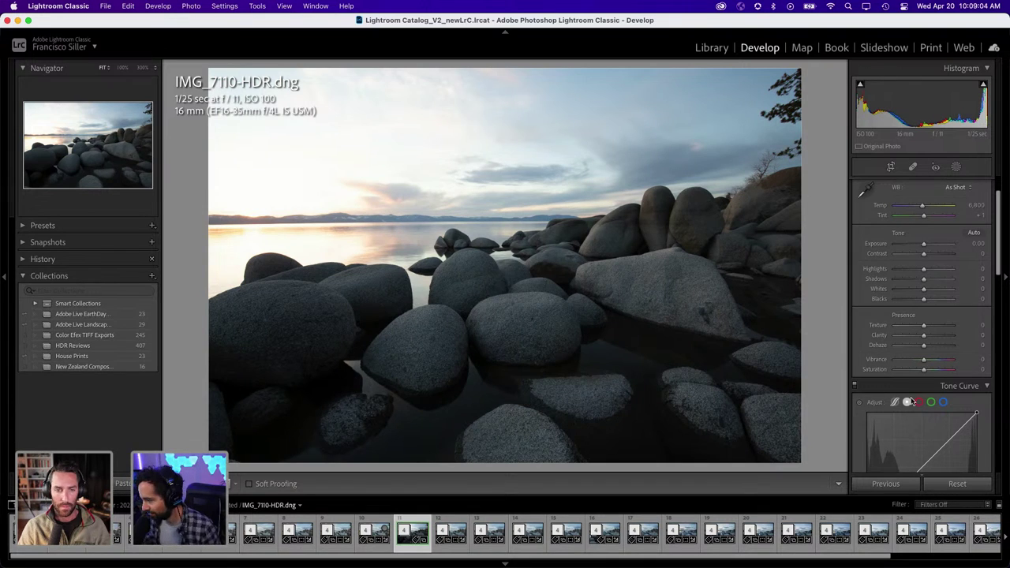
{"action": "scroll", "coordinate": [931, 300], "scroll_direction": "up", "scroll_amount": 2}
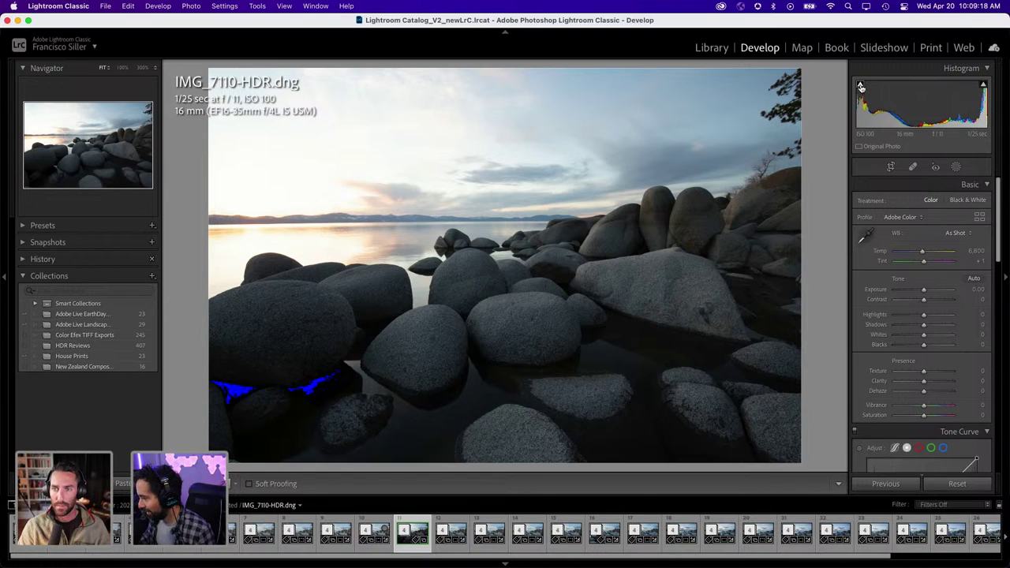
{"action": "mouse_move", "coordinate": [860, 85]}
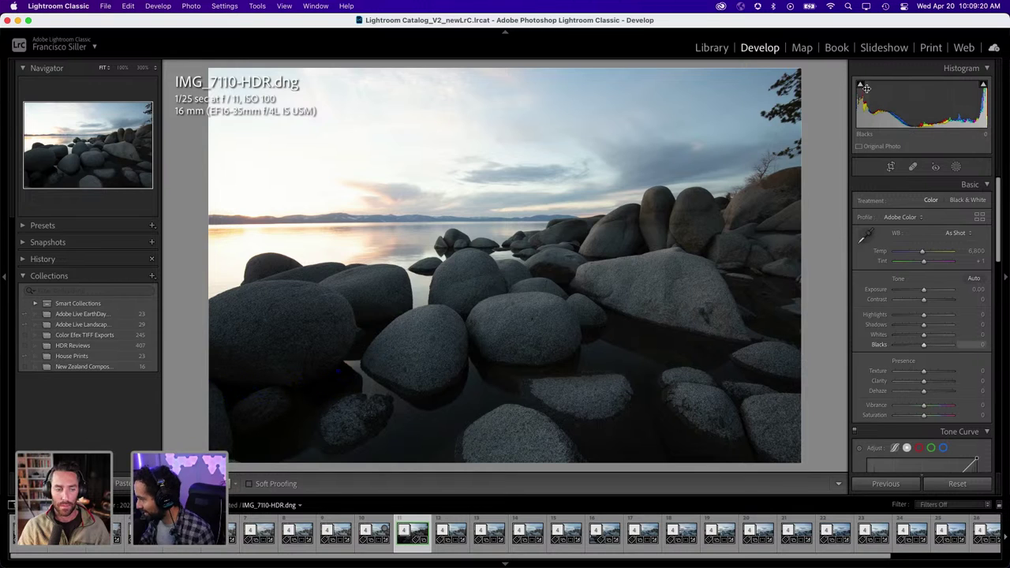
{"action": "left_click", "coordinate": [860, 87]}
{"action": "left_click", "coordinate": [862, 91]}
{"action": "left_click", "coordinate": [983, 87]}
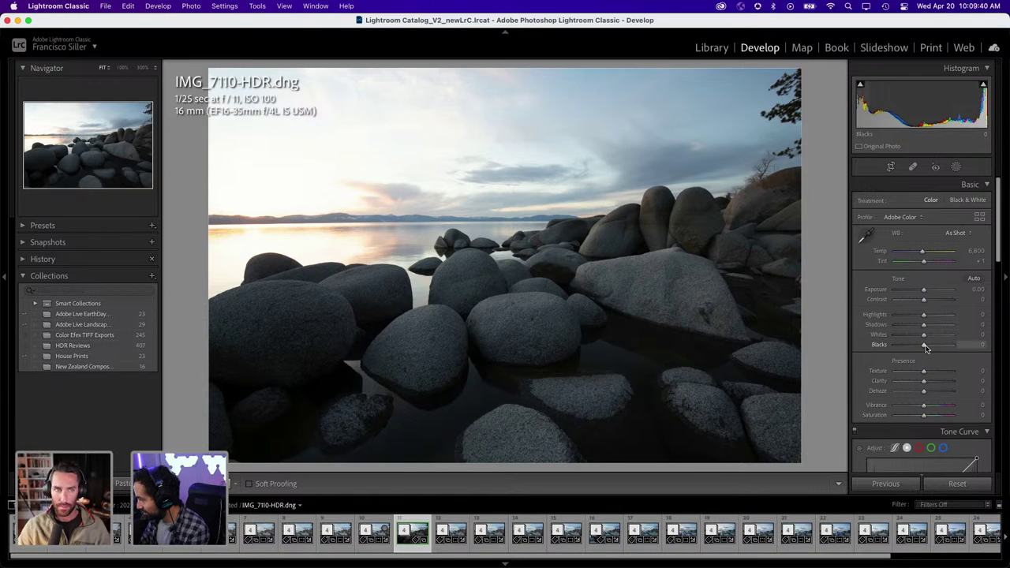
Raise Blacks to +45 and drop Whites to -100, checking horizon detail at 100%
{"action": "left_click_drag", "start_coordinate": [924, 346], "coordinate": [938, 345]}
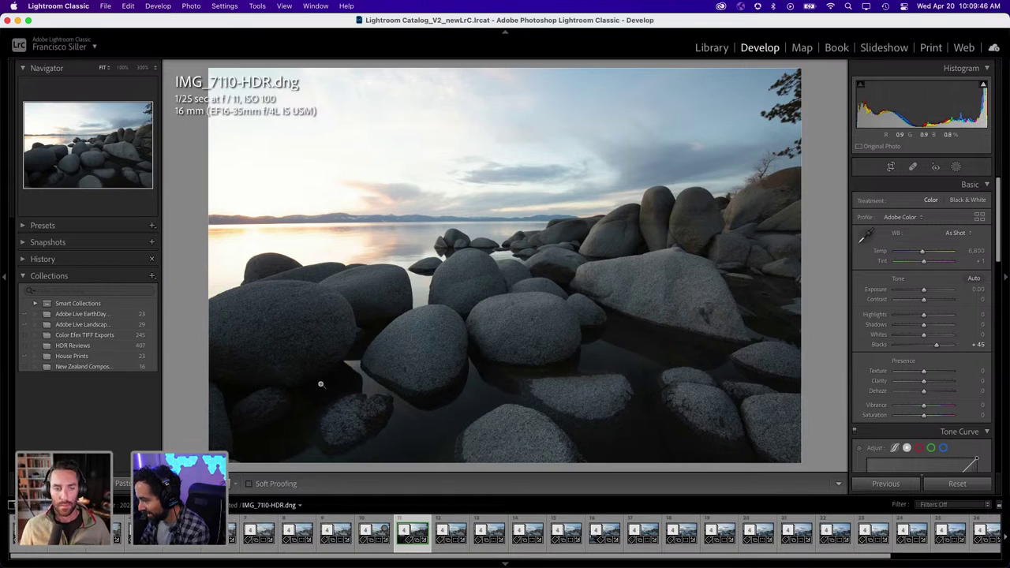
{"action": "left_click_drag", "start_coordinate": [320, 384], "coordinate": [394, 296]}
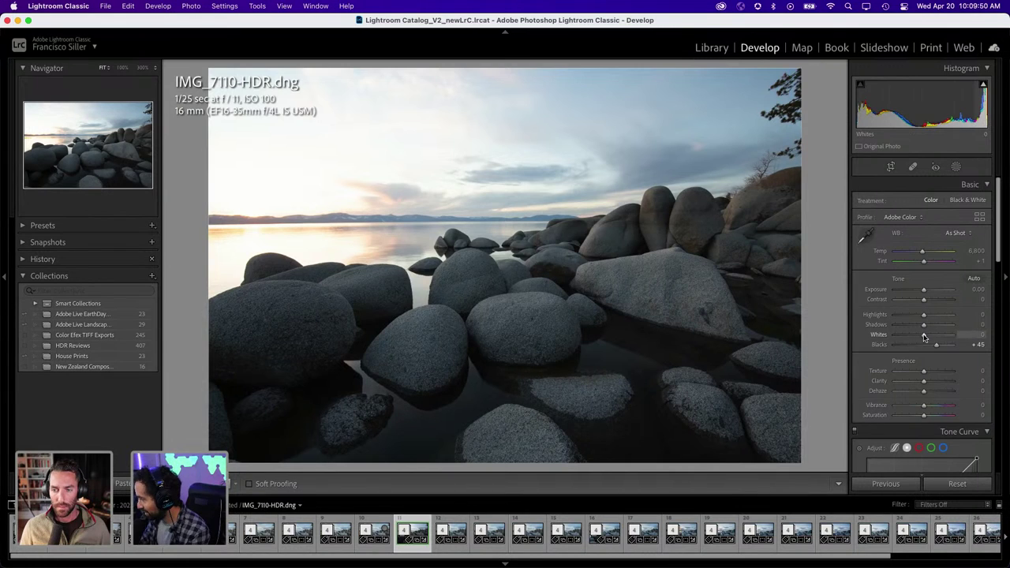
{"action": "left_click_drag", "start_coordinate": [924, 338], "coordinate": [892, 330]}
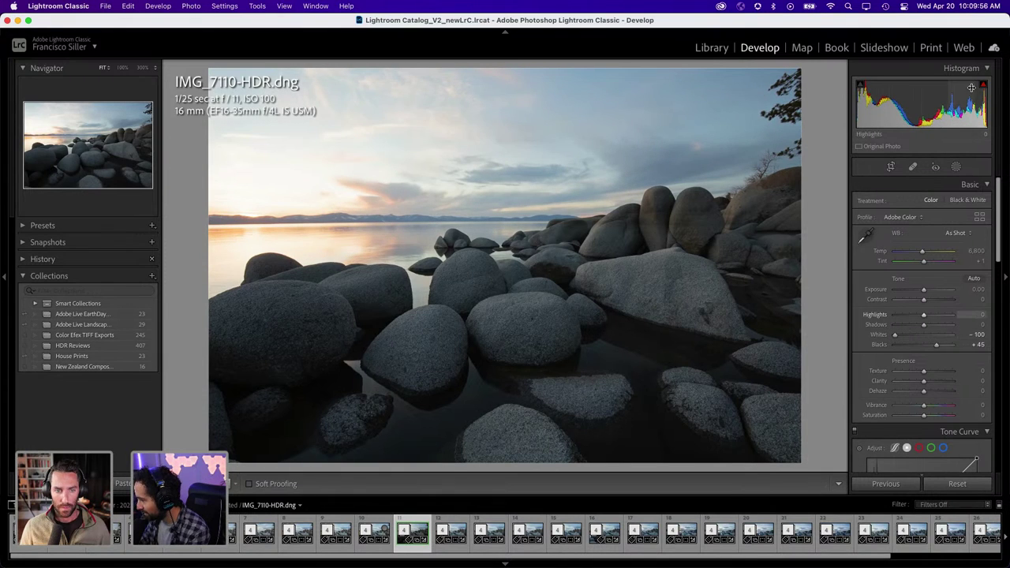
{"action": "mouse_move", "coordinate": [982, 84]}
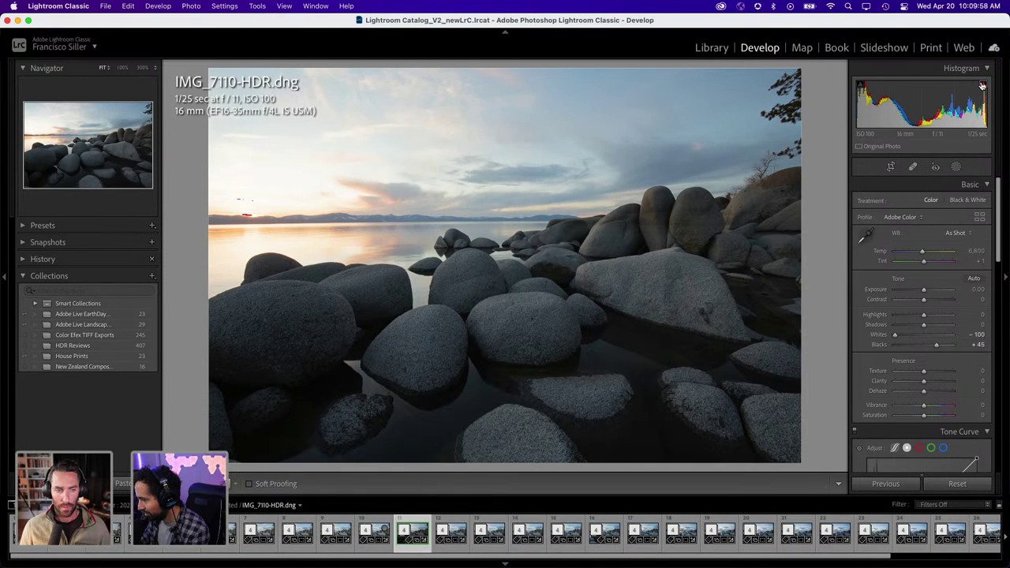
{"action": "left_click", "coordinate": [267, 221]}
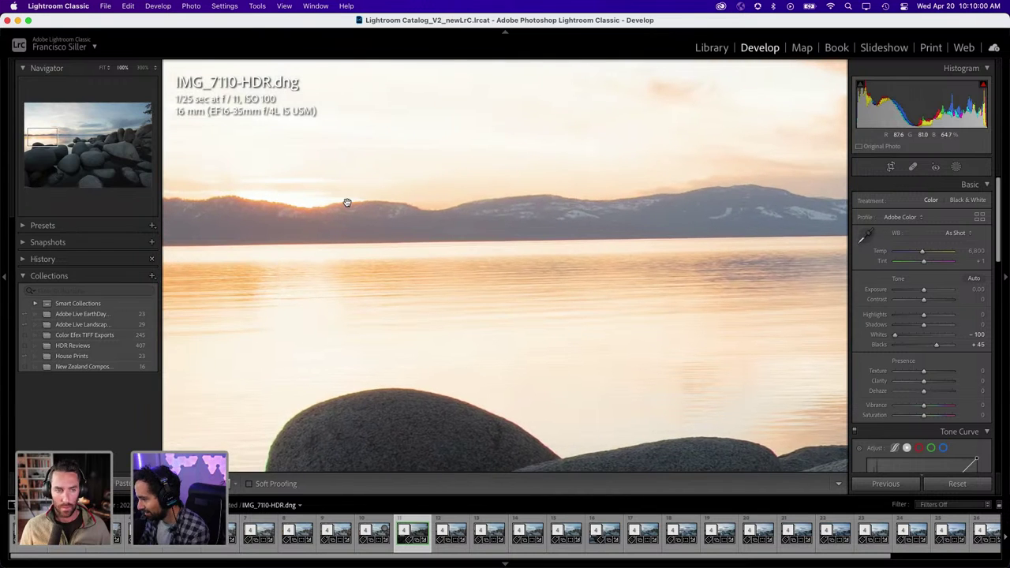
{"action": "left_click", "coordinate": [323, 195]}
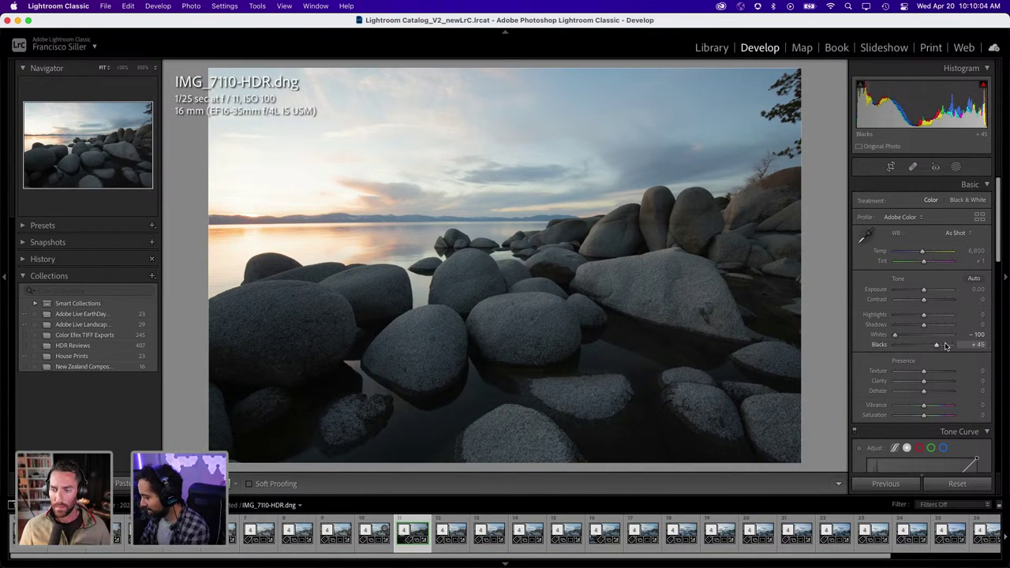
Set Blacks to +39 and Whites to -46 while watching clipping, then lift Shadows to +99
{"action": "left_click_drag", "start_coordinate": [937, 348], "coordinate": [911, 349]}
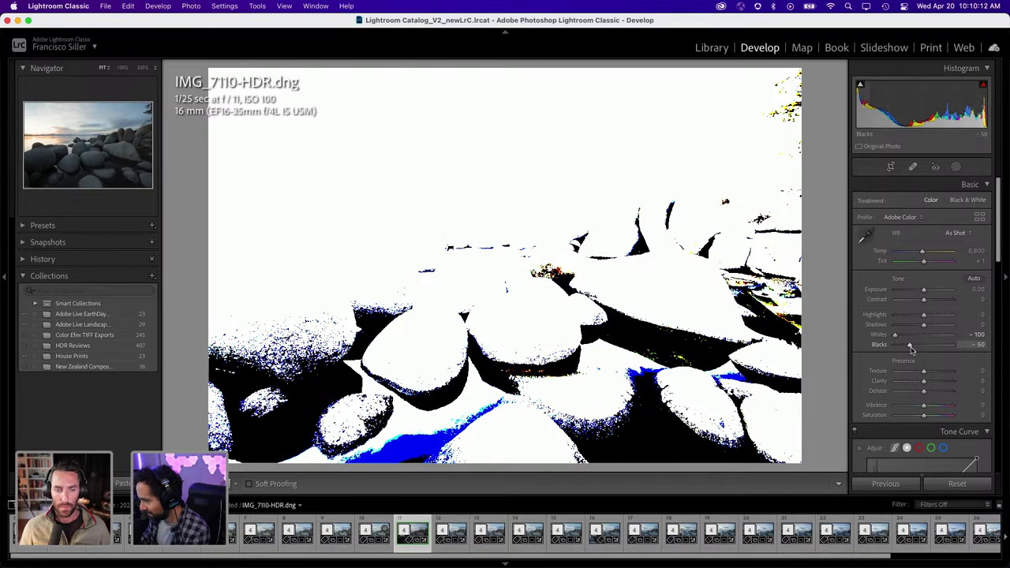
{"action": "mouse_move", "coordinate": [911, 349]}
{"action": "left_mouse_down"}
{"action": "mouse_move", "coordinate": [936, 346]}
{"action": "mouse_move", "coordinate": [904, 337]}
{"action": "mouse_move", "coordinate": [955, 339]}
{"action": "mouse_move", "coordinate": [913, 336]}
{"action": "left_mouse_up"}
{"action": "left_click", "coordinate": [896, 335], "text": "alt"}
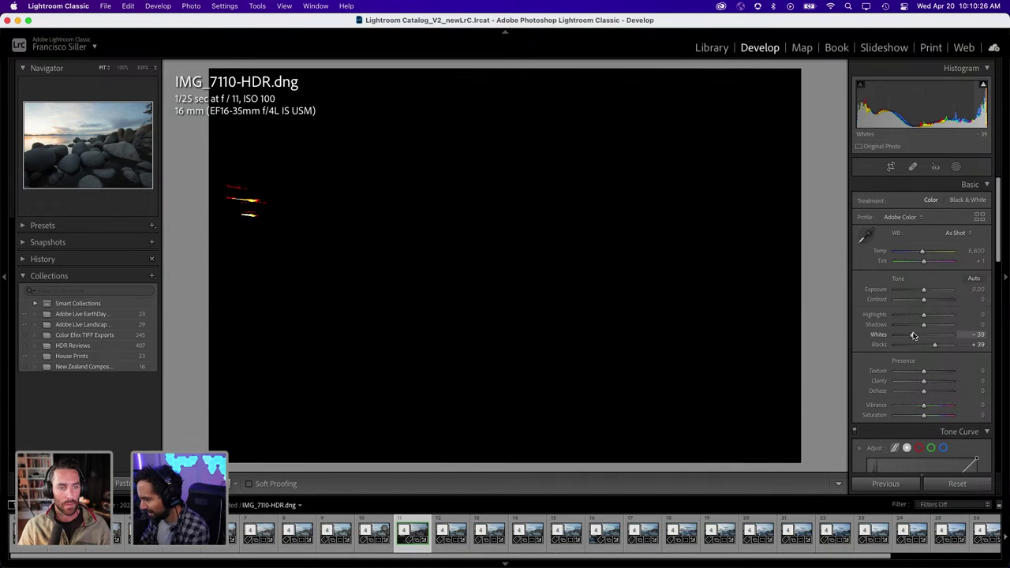
{"action": "left_click_drag", "start_coordinate": [912, 336], "coordinate": [909, 336]}
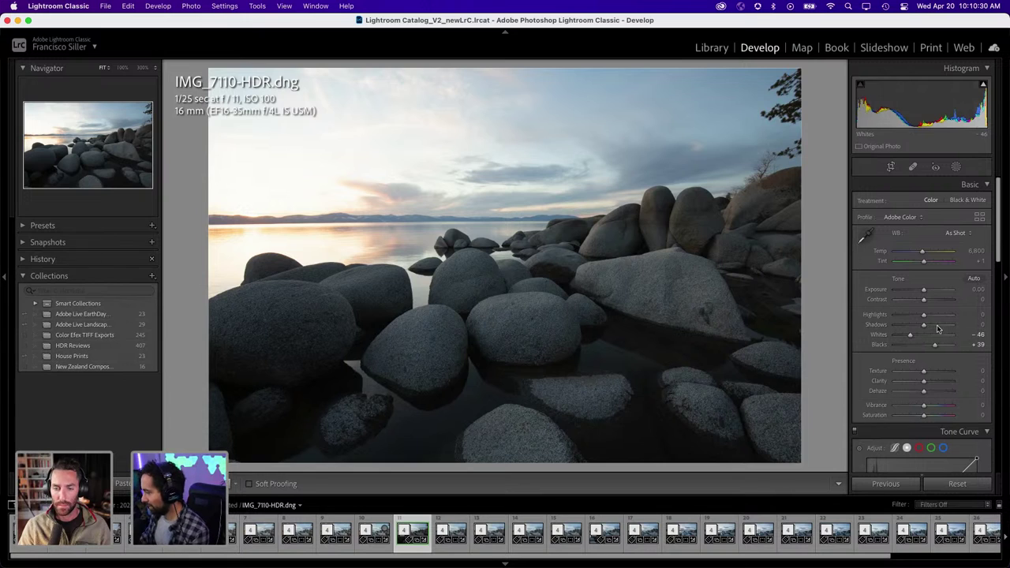
{"action": "mouse_move", "coordinate": [923, 328]}
{"action": "left_mouse_down"}
{"action": "mouse_move", "coordinate": [951, 328]}
{"action": "mouse_move", "coordinate": [885, 322]}
{"action": "left_mouse_up"}
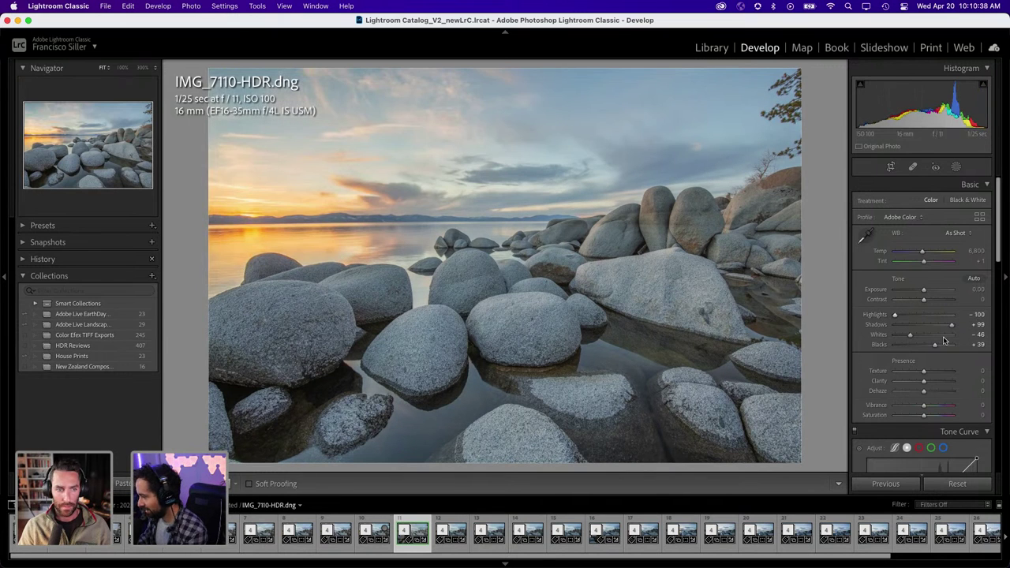
Ease Shadows back to +79 and toggle the Before view to compare against the edit
{"action": "left_click_drag", "start_coordinate": [952, 325], "coordinate": [946, 325]}
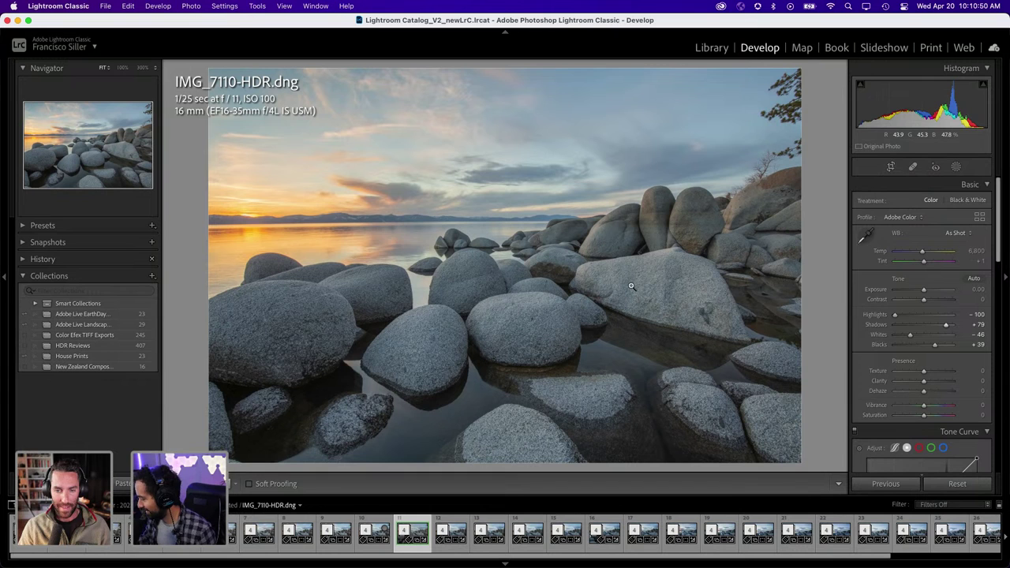
{"action": "key", "text": "backslash"}
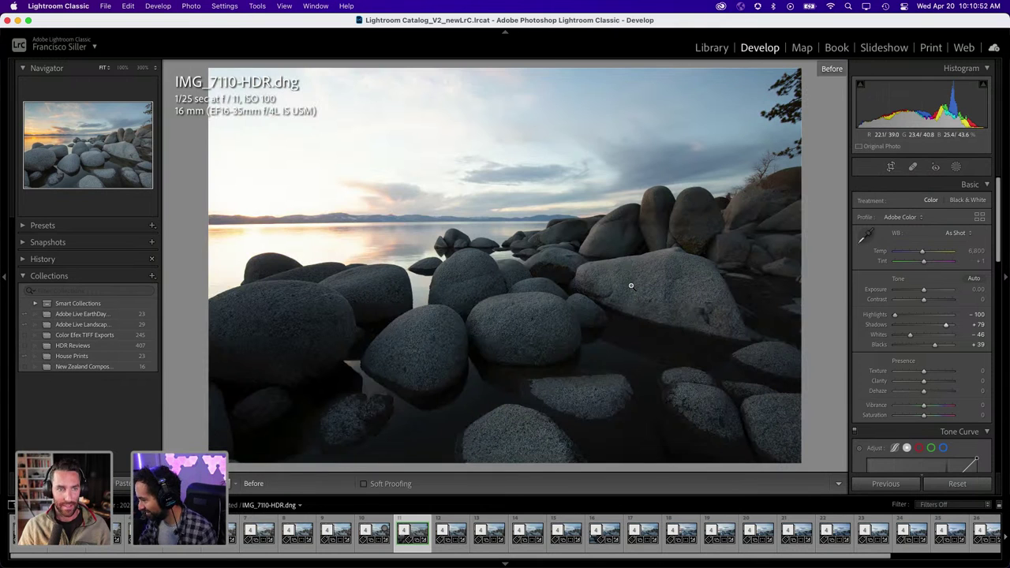
{"action": "key", "text": "backslash"}
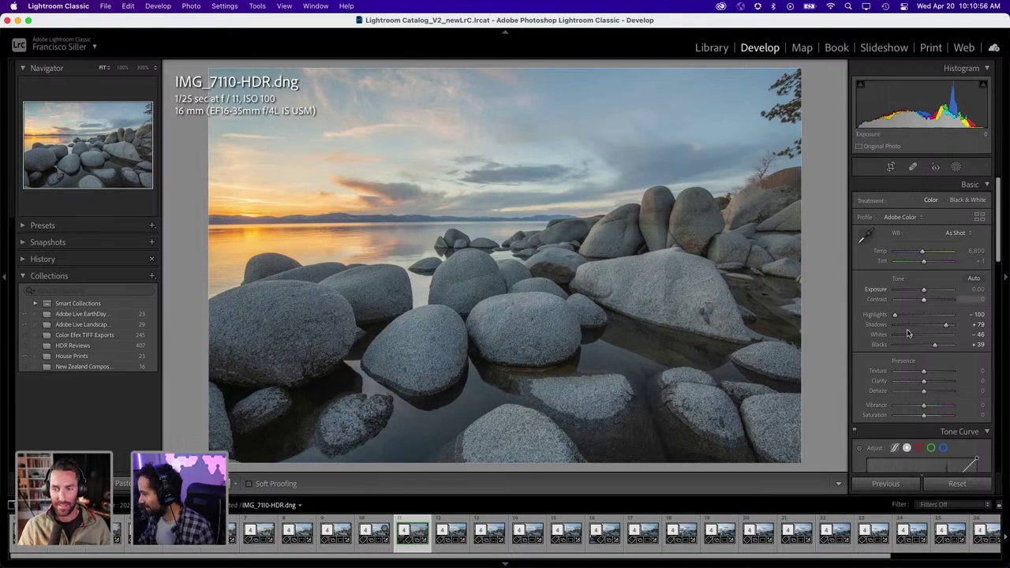
{"action": "scroll", "coordinate": [907, 333], "scroll_direction": "down", "scroll_amount": 2}
{"action": "scroll", "coordinate": [907, 341], "scroll_direction": "down", "scroll_amount": 2}
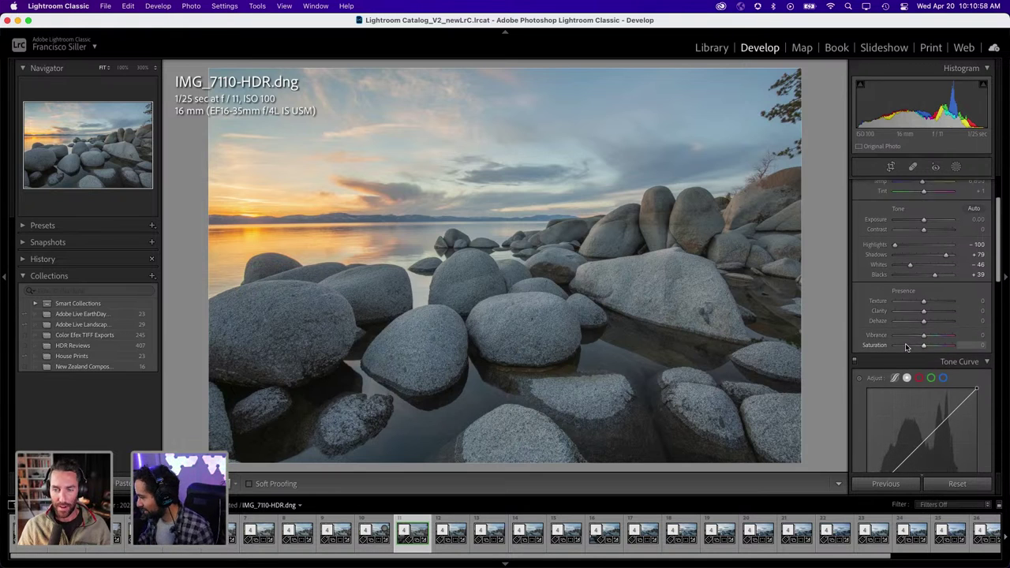
{"action": "scroll", "coordinate": [906, 347], "scroll_direction": "down", "scroll_amount": 1}
Set Vibrance to +23 for richer sunset and sky colour
{"action": "left_click_drag", "start_coordinate": [924, 327], "coordinate": [933, 330]}
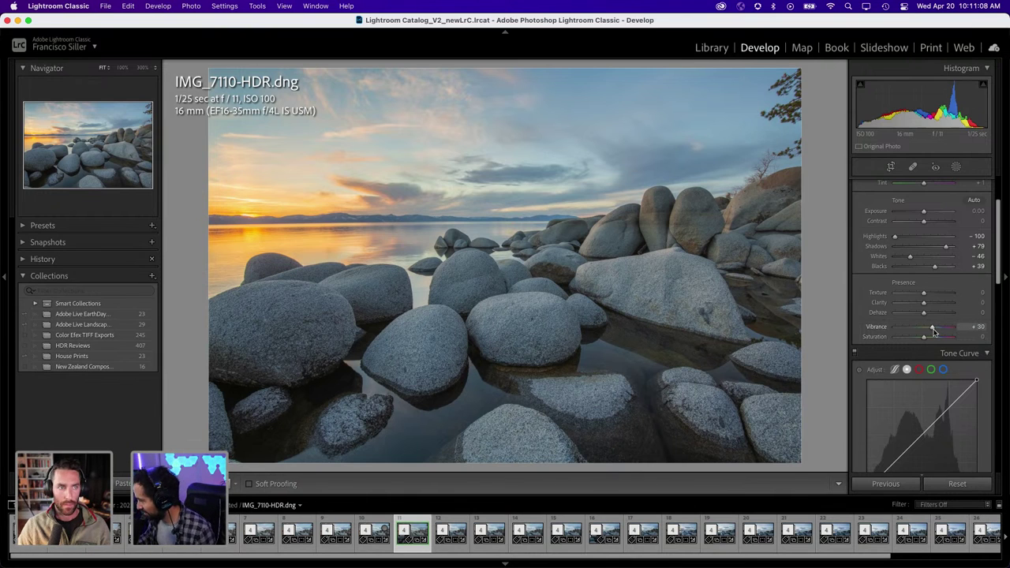
{"action": "left_click_drag", "start_coordinate": [934, 332], "coordinate": [933, 333]}
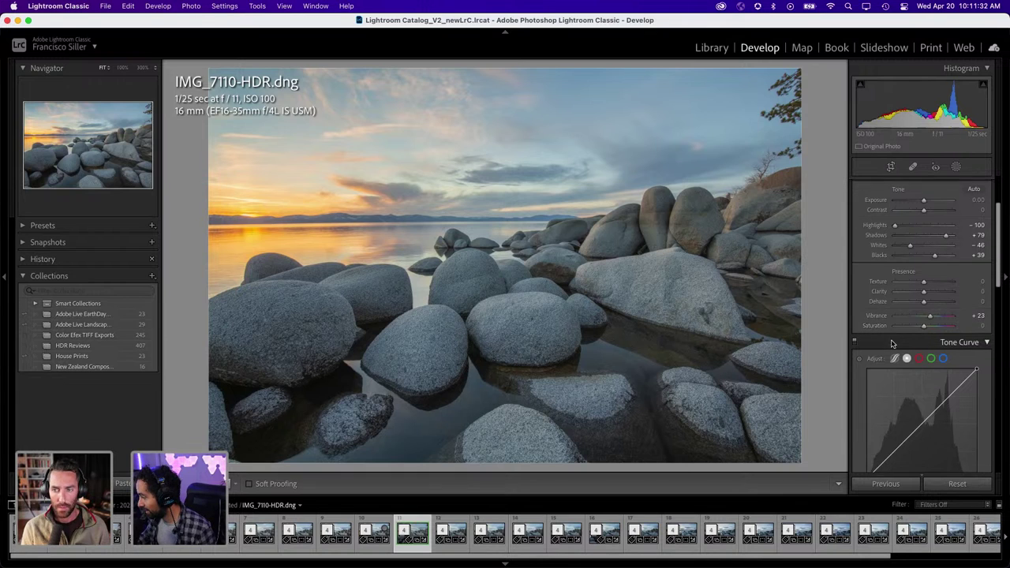
Try darkening the parametric Darks region of the tone curve, then reset it
{"action": "scroll", "coordinate": [892, 341], "scroll_direction": "down", "scroll_amount": 3}
{"action": "scroll", "coordinate": [891, 340], "scroll_direction": "down", "scroll_amount": 1}
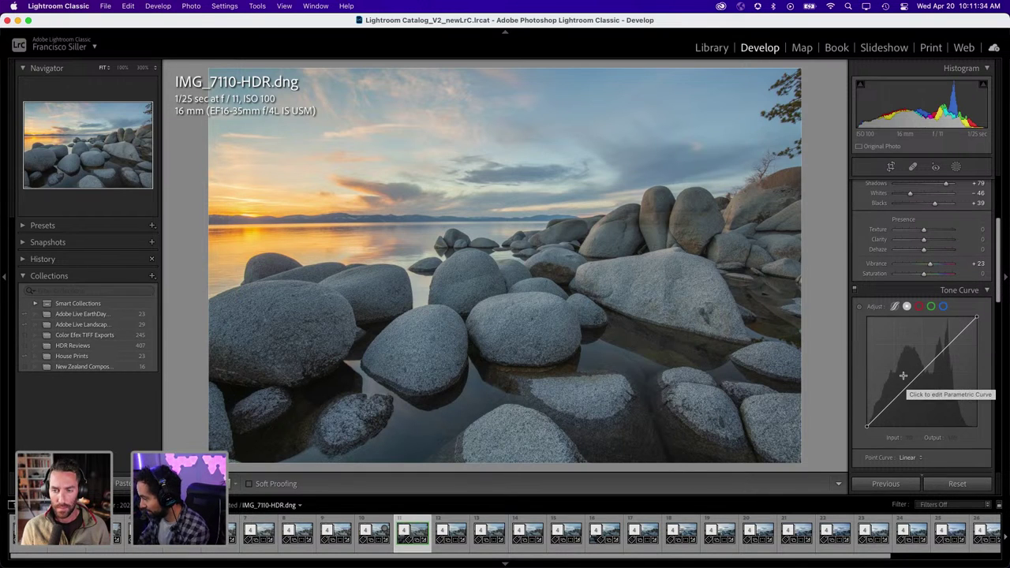
{"action": "left_click", "coordinate": [894, 307]}
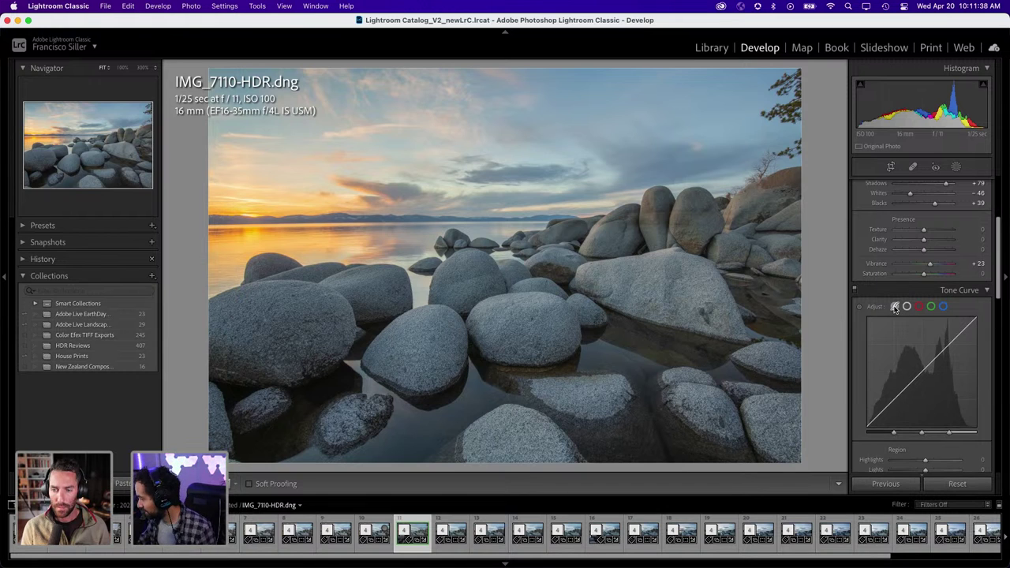
{"action": "left_click_drag", "start_coordinate": [897, 398], "coordinate": [894, 403]}
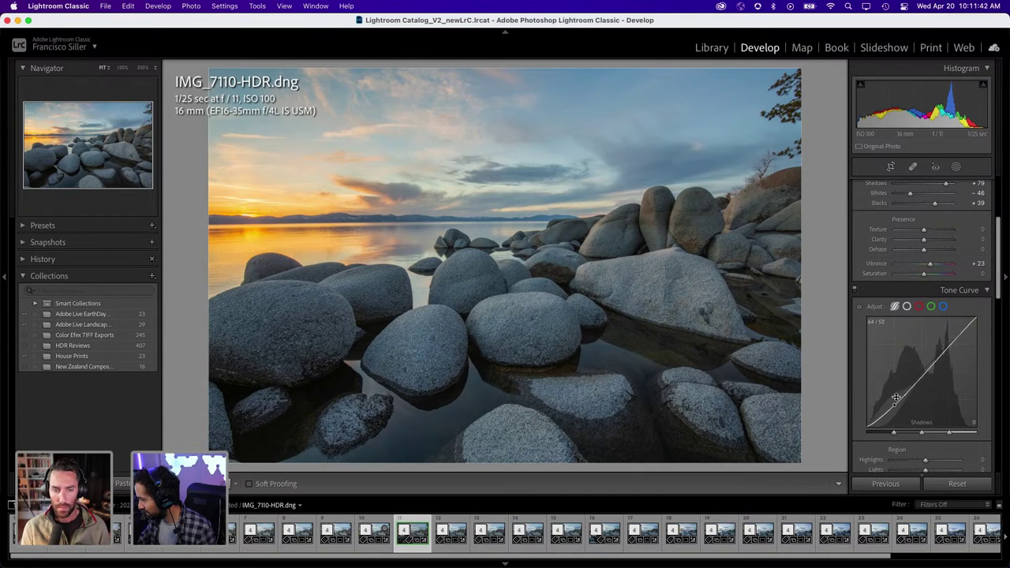
{"action": "double_click", "coordinate": [906, 370]}
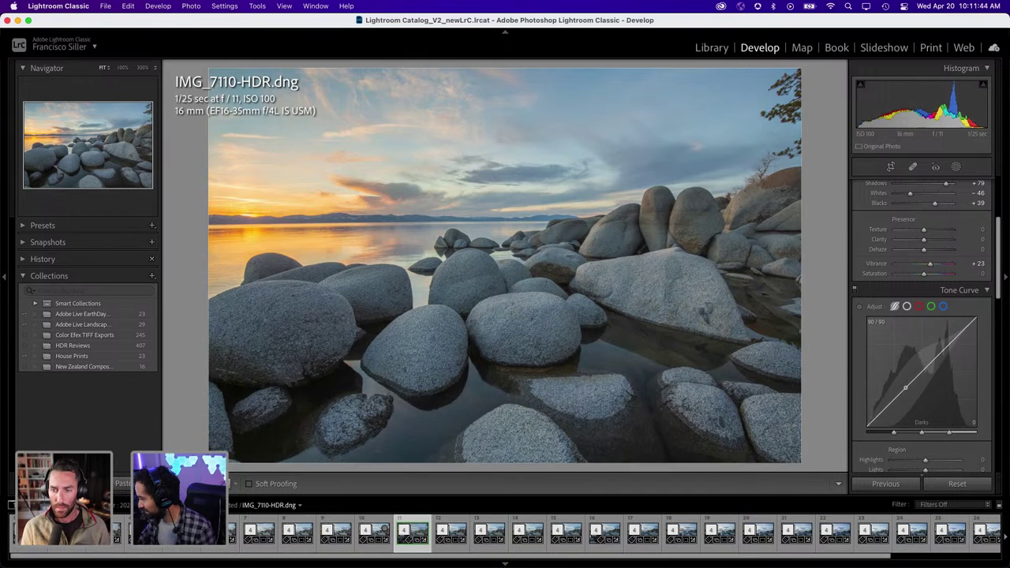
Build an S-shaped point curve with points near 56/35 and 211/223
{"action": "left_click", "coordinate": [907, 307]}
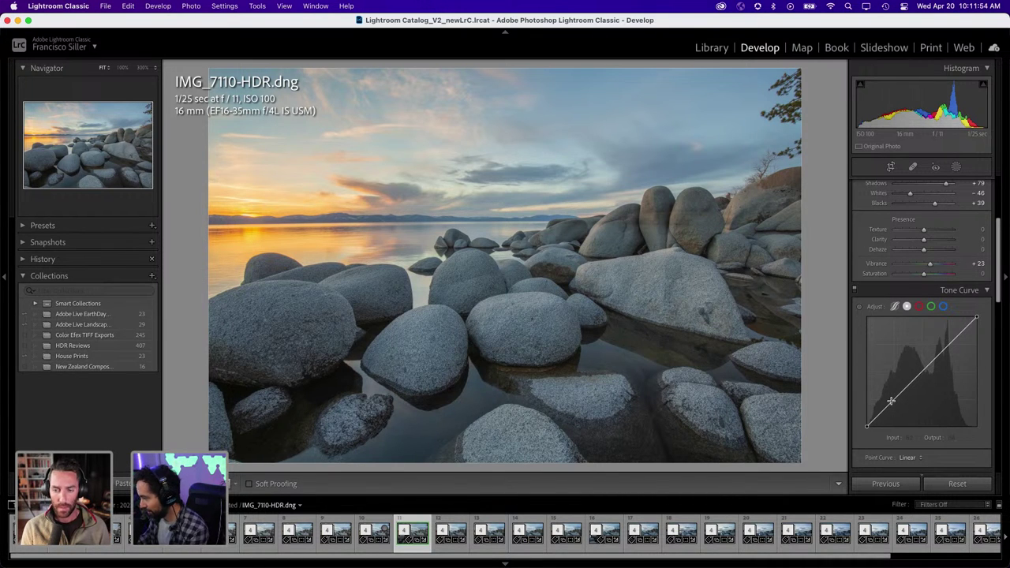
{"action": "left_click_drag", "start_coordinate": [892, 399], "coordinate": [889, 409]}
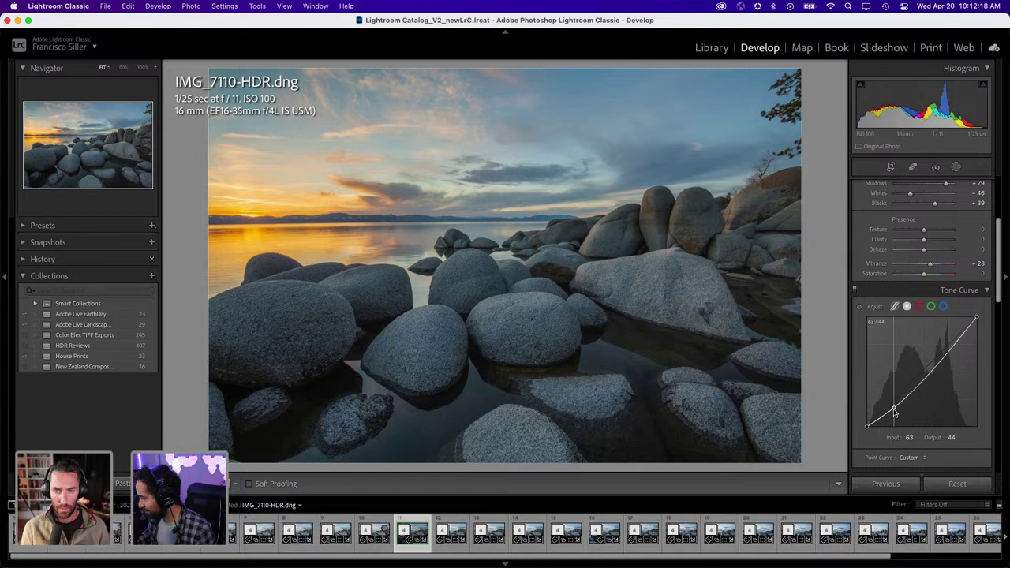
{"action": "left_click_drag", "start_coordinate": [892, 408], "coordinate": [888, 412]}
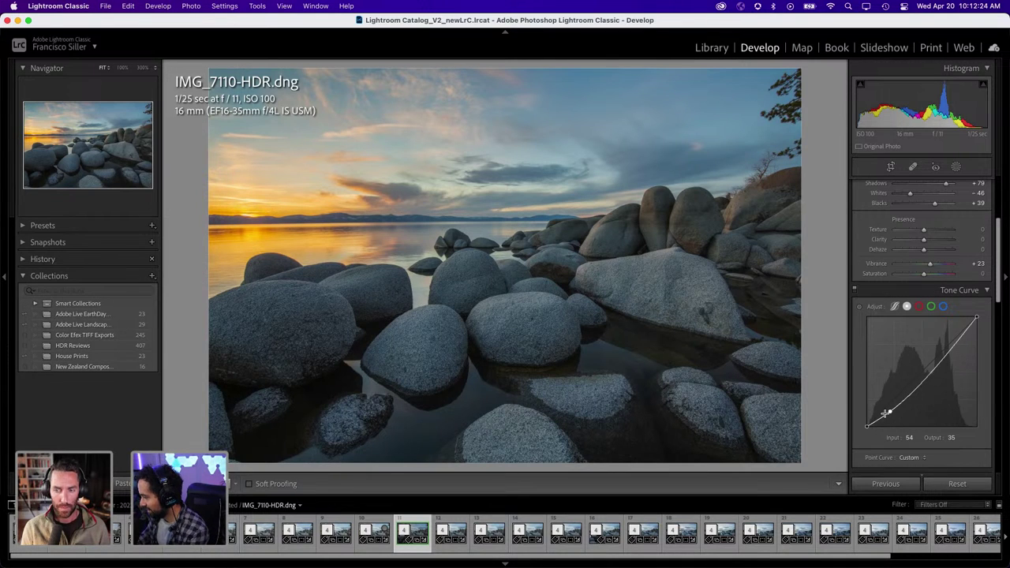
{"action": "left_click_drag", "start_coordinate": [960, 336], "coordinate": [958, 332]}
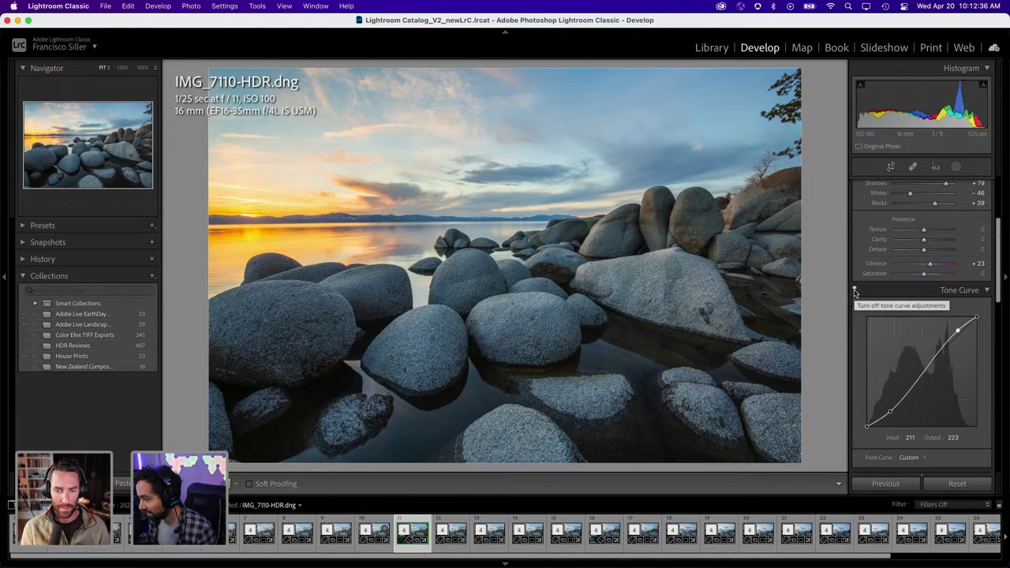
{"action": "left_click", "coordinate": [854, 291]}
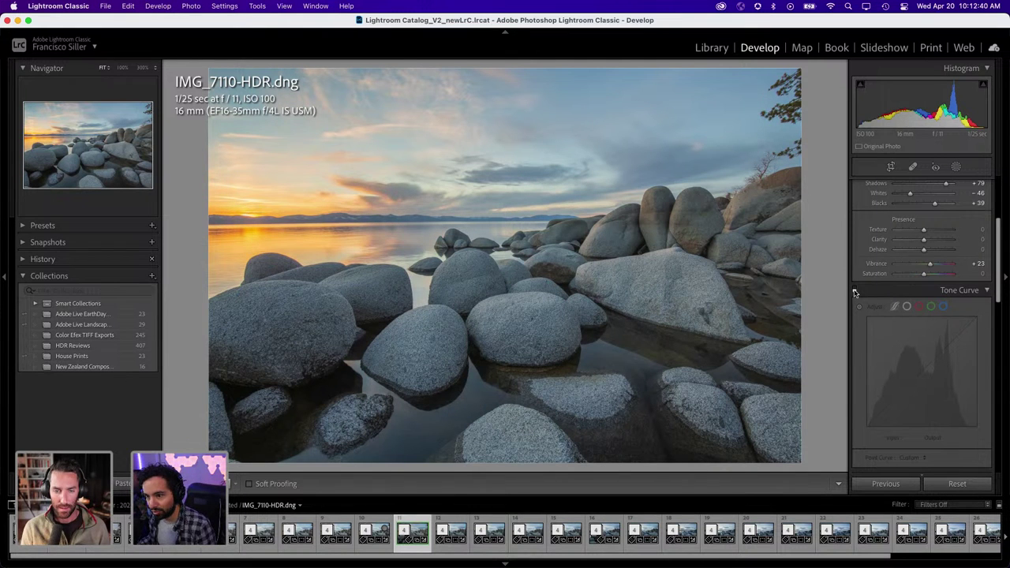
{"action": "left_click", "coordinate": [854, 291]}
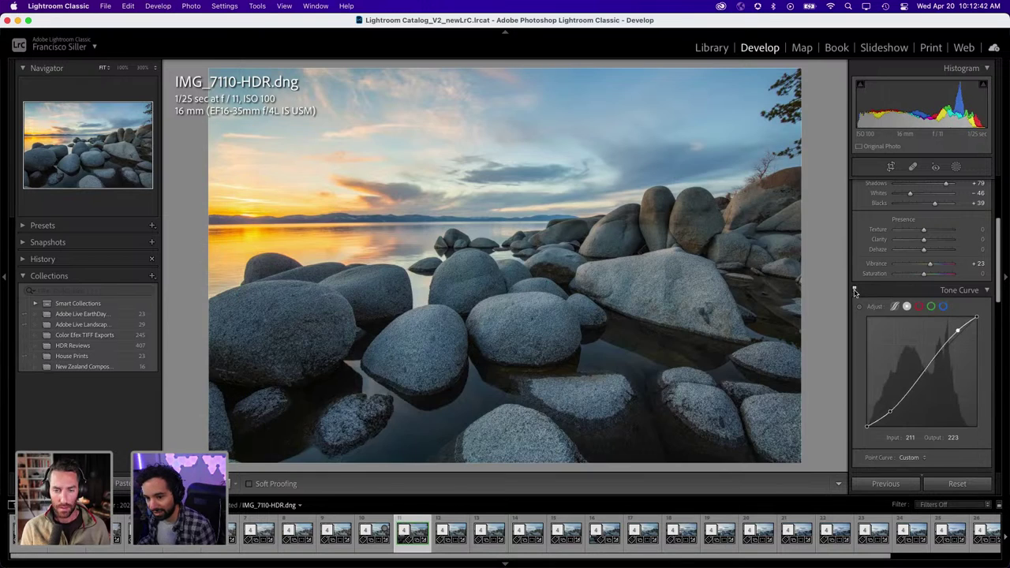
{"action": "left_click", "coordinate": [890, 412]}
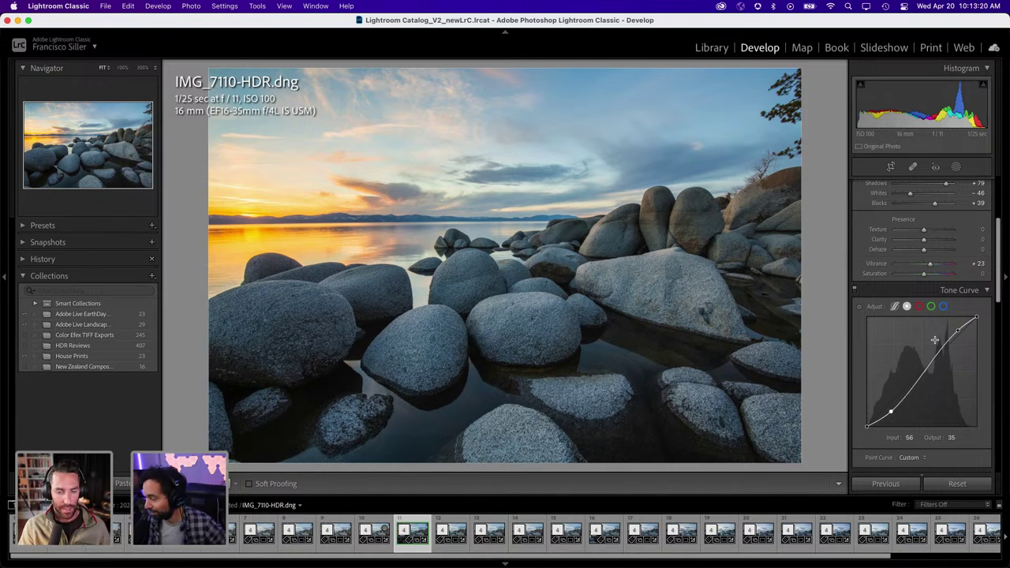
Try raising Contrast, then reset it back to 0
{"action": "scroll", "coordinate": [932, 327], "scroll_direction": "up", "scroll_amount": 3}
{"action": "scroll", "coordinate": [931, 316], "scroll_direction": "up", "scroll_amount": 2}
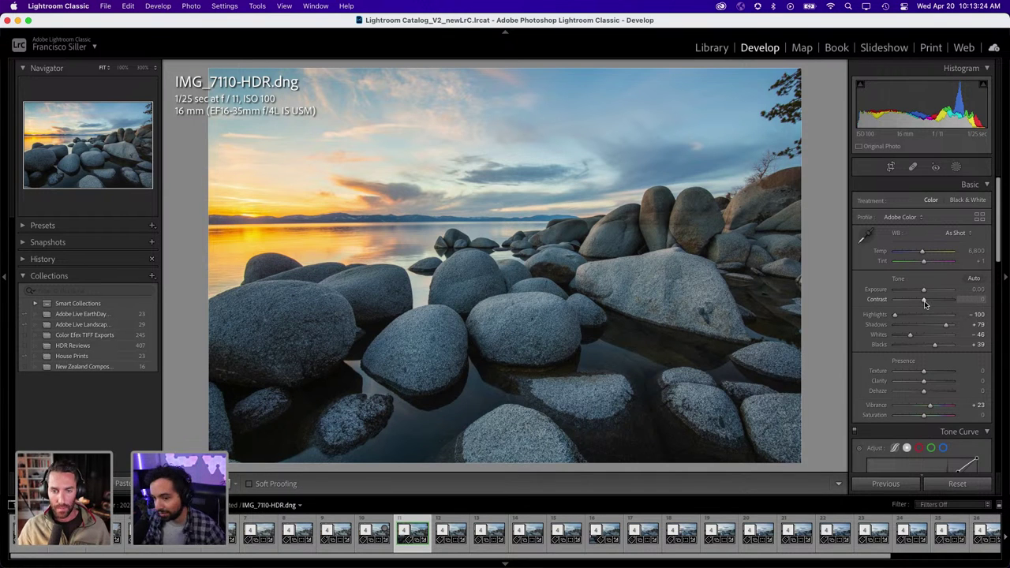
{"action": "left_click_drag", "start_coordinate": [925, 302], "coordinate": [938, 304]}
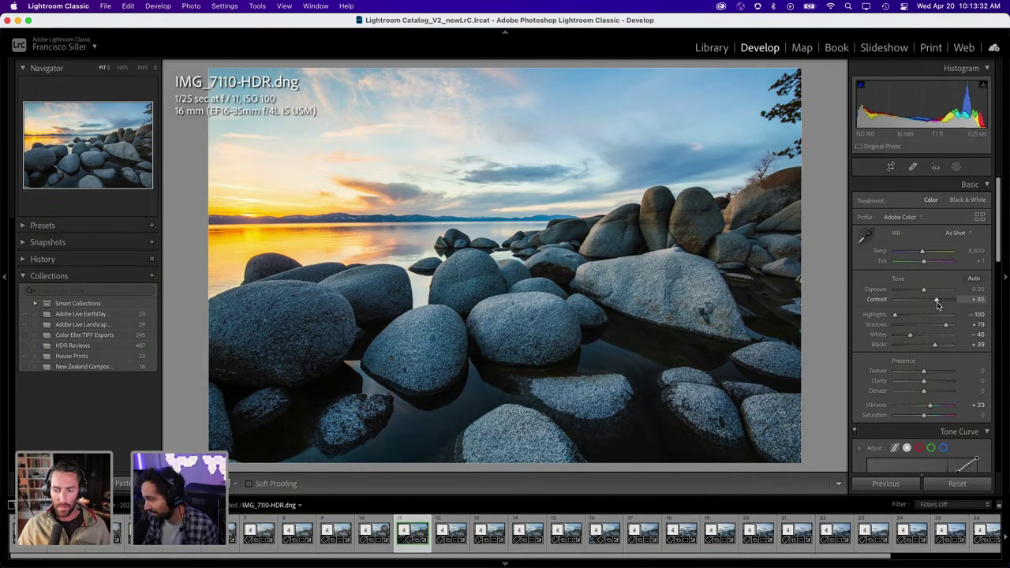
{"action": "left_click_drag", "start_coordinate": [938, 304], "coordinate": [936, 305]}
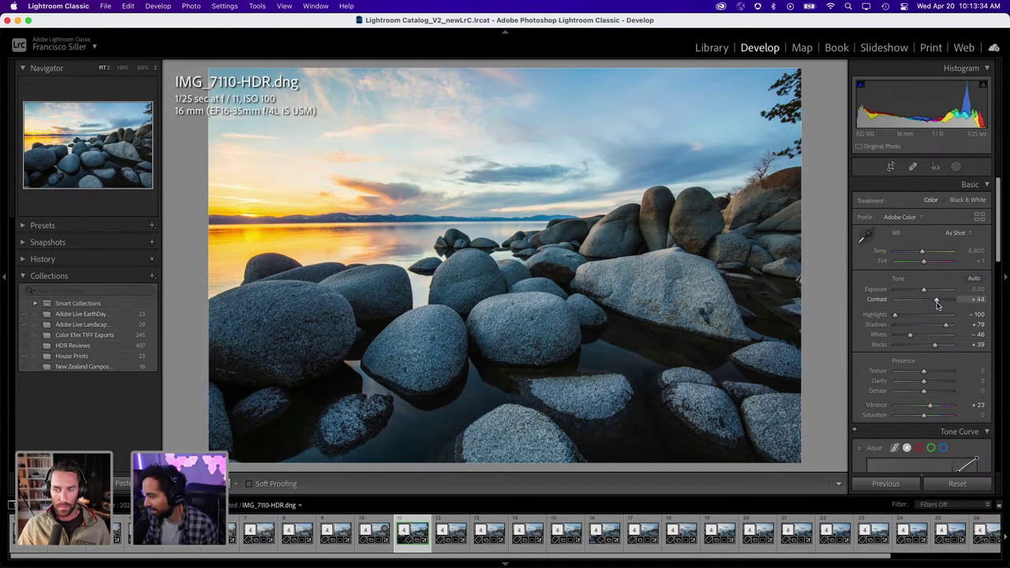
{"action": "double_click", "coordinate": [934, 301]}
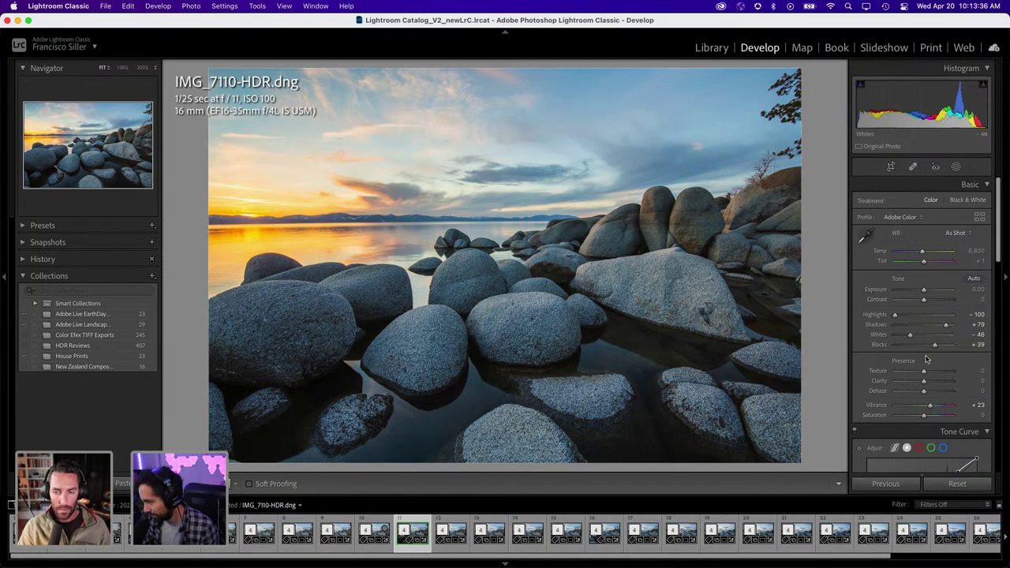
Nudge the tone curve's shadow point right to Input 61, Output 35
{"action": "scroll", "coordinate": [927, 364], "scroll_direction": "down", "scroll_amount": 1}
{"action": "scroll", "coordinate": [927, 364], "scroll_direction": "down", "scroll_amount": 1}
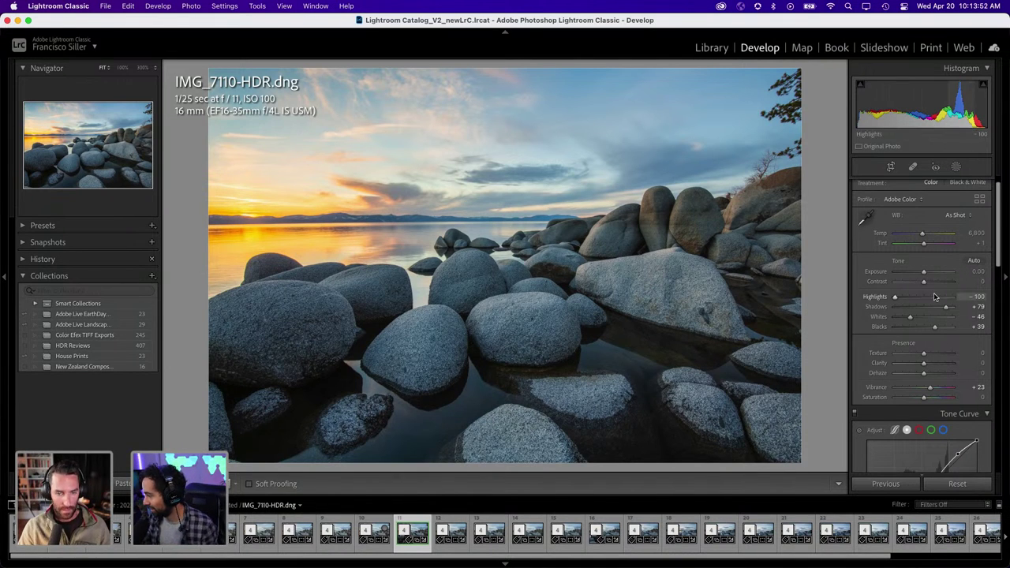
{"action": "scroll", "coordinate": [925, 284], "scroll_direction": "down", "scroll_amount": 1}
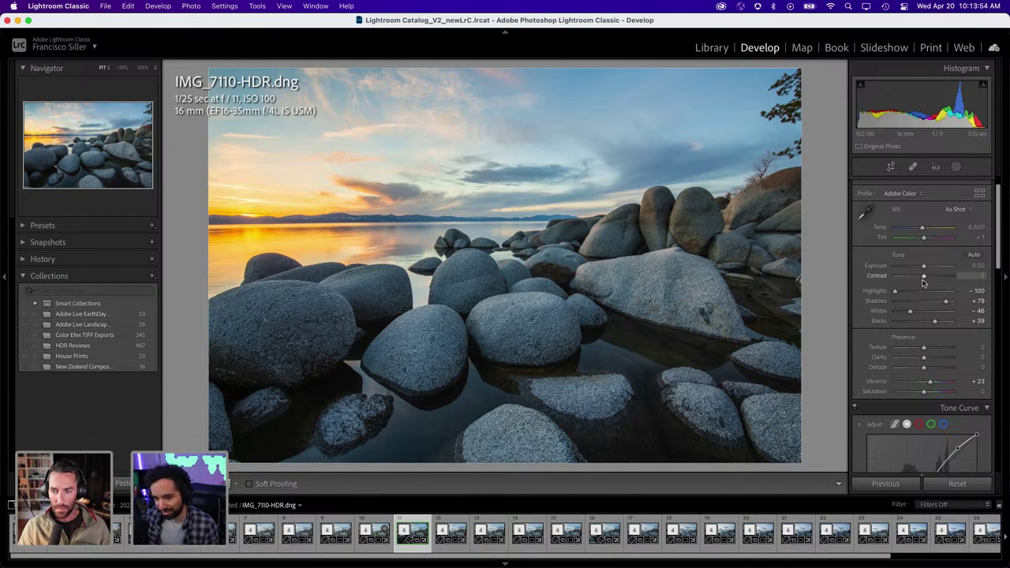
{"action": "scroll", "coordinate": [924, 282], "scroll_direction": "down", "scroll_amount": 10}
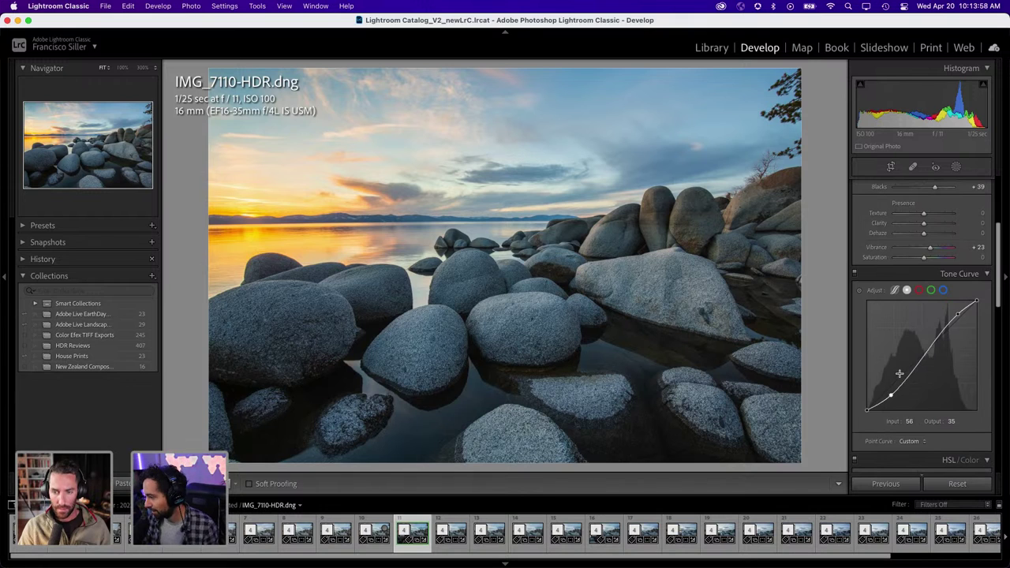
{"action": "left_click_drag", "start_coordinate": [891, 395], "coordinate": [893, 396]}
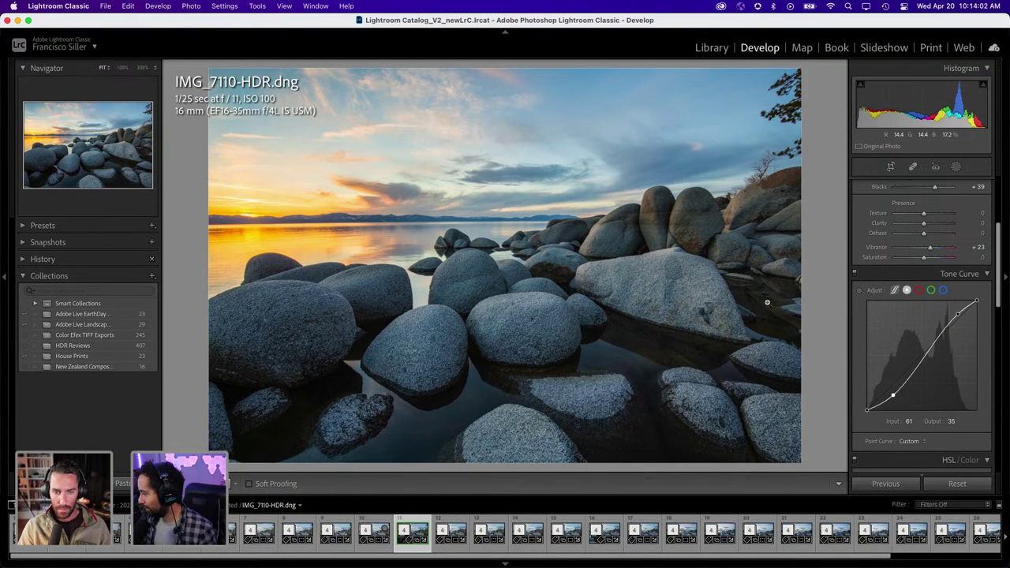
{"action": "scroll", "coordinate": [897, 394], "scroll_direction": "down", "scroll_amount": 3}
{"action": "scroll", "coordinate": [897, 396], "scroll_direction": "down", "scroll_amount": 3}
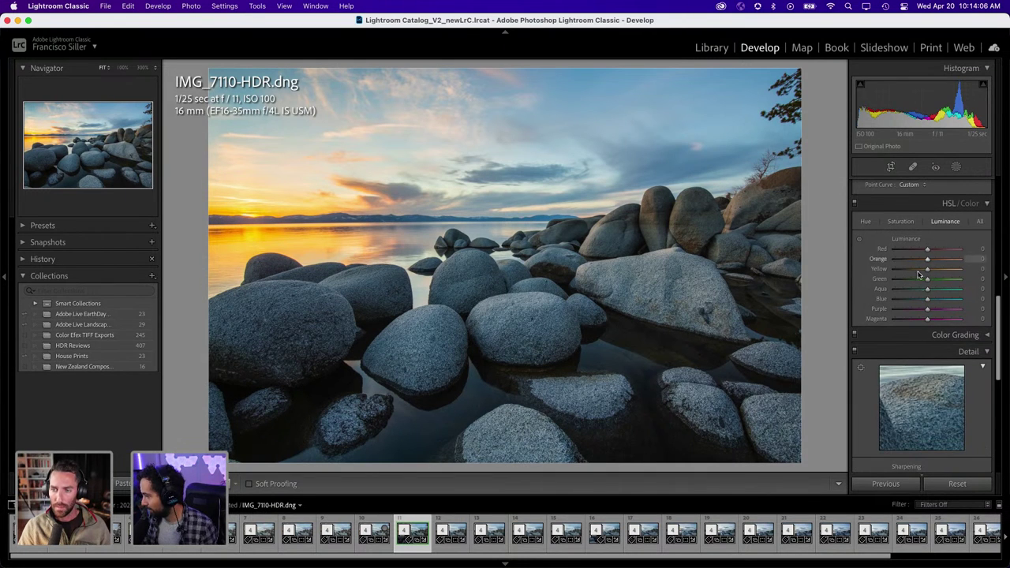
Raise Blue luminance to +59 with the HSL targeted adjustment tool
{"action": "scroll", "coordinate": [921, 319], "scroll_direction": "down", "scroll_amount": 1}
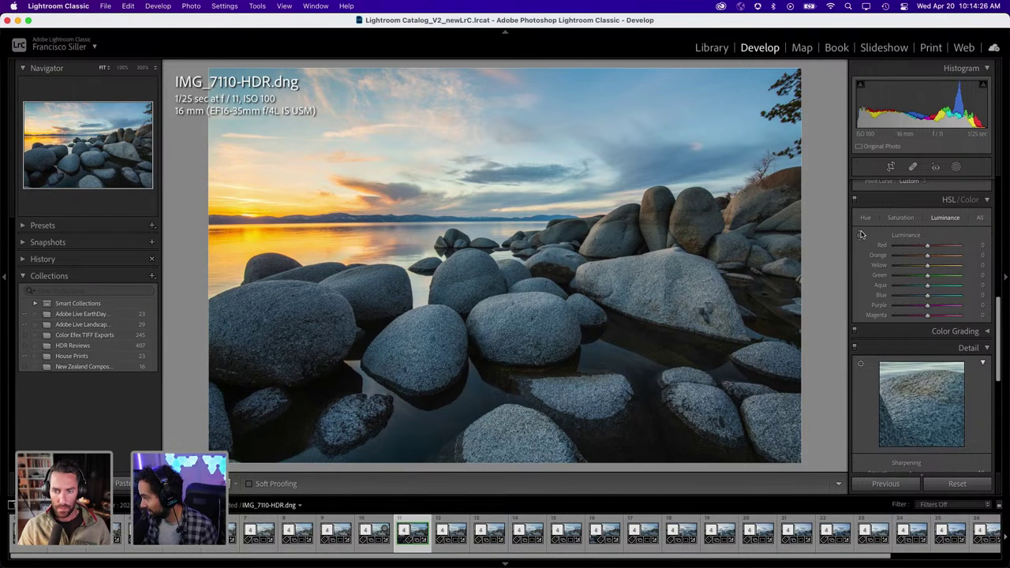
{"action": "left_click", "coordinate": [859, 236]}
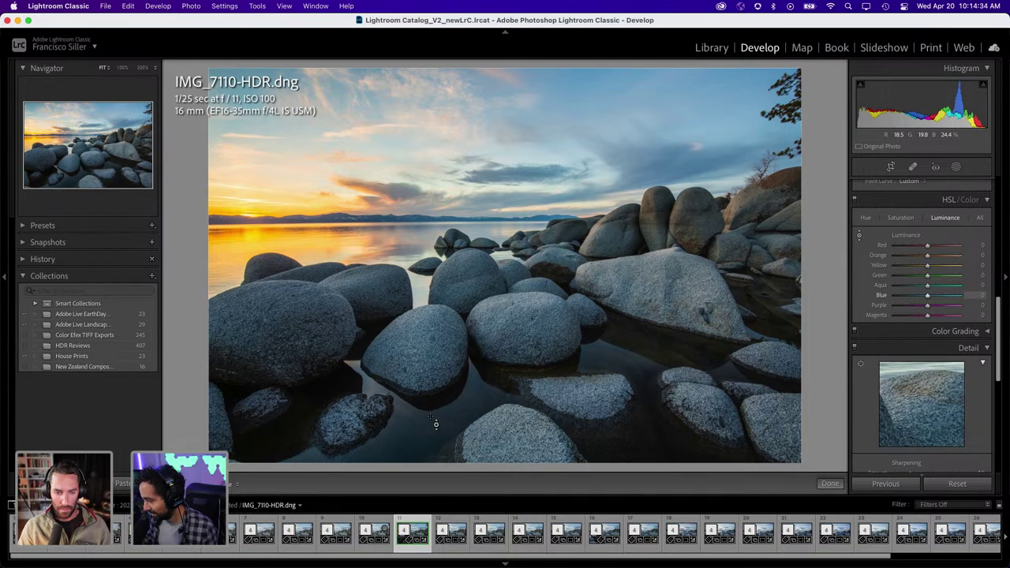
{"action": "key", "text": "Up"}
{"action": "key", "text": "Up"}
{"action": "key", "text": "Up"}
{"action": "key", "text": "Up"}
{"action": "key", "text": "Up"}
{"action": "key", "text": "Up"}
{"action": "key", "text": "Up"}
{"action": "key", "text": "Up"}
{"action": "key", "text": "Up"}
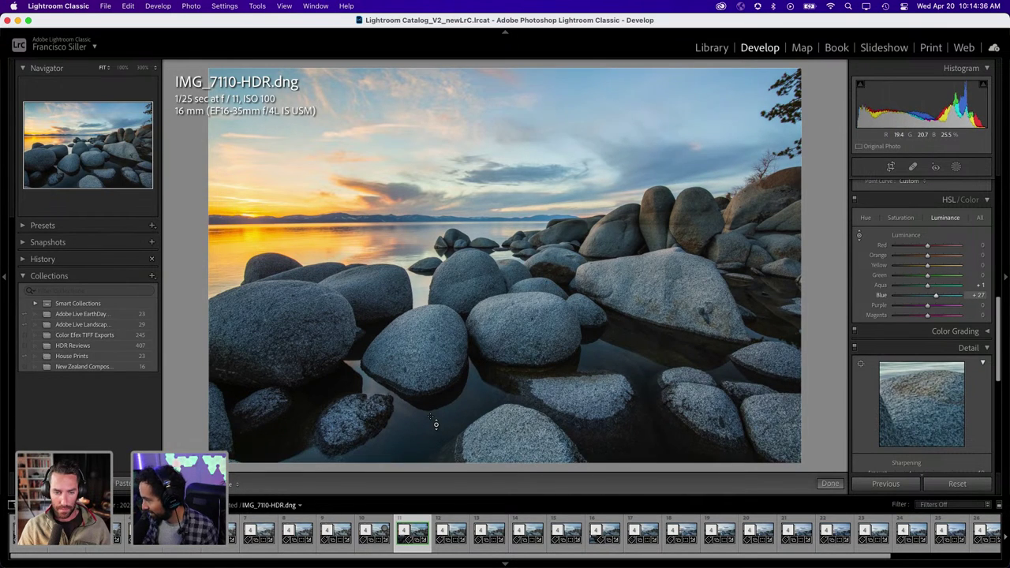
{"action": "key", "text": "Up"}
{"action": "key", "text": "Up"}
{"action": "key", "text": "Up"}
{"action": "key", "text": "Up"}
{"action": "key", "text": "Up"}
{"action": "key", "text": "Up"}
{"action": "key", "text": "Up"}
{"action": "key", "text": "Up"}
{"action": "key", "text": "Up"}
{"action": "key", "text": "Up"}
{"action": "key", "text": "Up"}
{"action": "key", "text": "Up"}
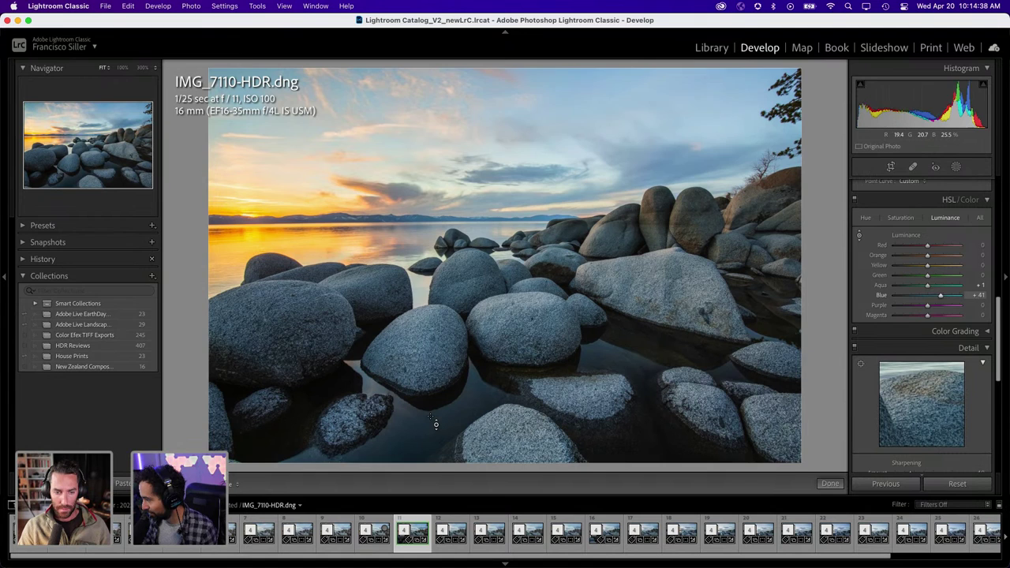
{"action": "key", "text": "Up"}
{"action": "key", "text": "Up"}
{"action": "key", "text": "Up"}
{"action": "key", "text": "Up"}
{"action": "key", "text": "Up"}
{"action": "key", "text": "Up"}
{"action": "key", "text": "Up"}
{"action": "key", "text": "Up"}
{"action": "key", "text": "Up"}
{"action": "key", "text": "Up"}
{"action": "key", "text": "Up"}
{"action": "key", "text": "Up"}
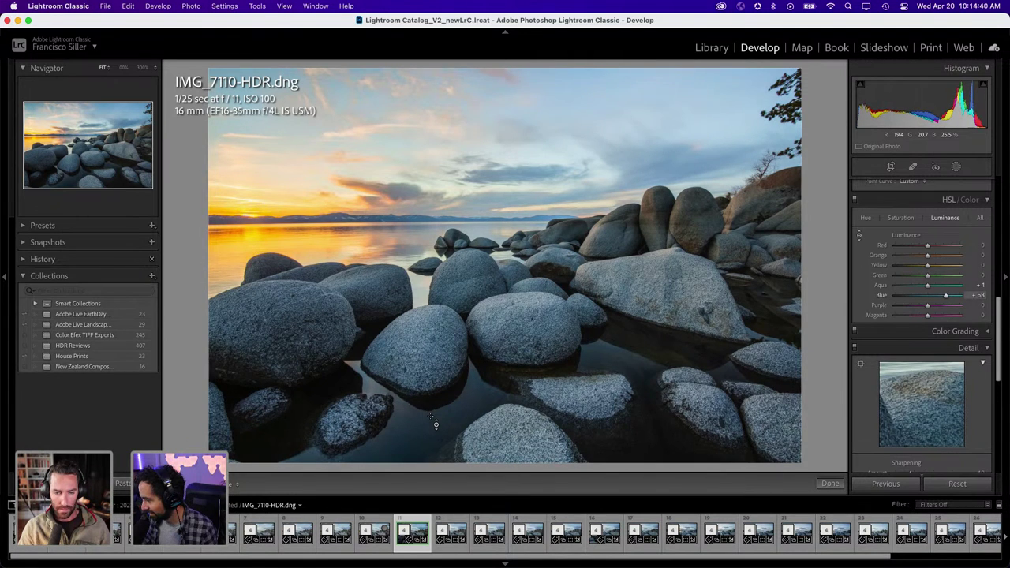
{"action": "key", "text": "Up"}
{"action": "key", "text": "Up"}
{"action": "key", "text": "Up"}
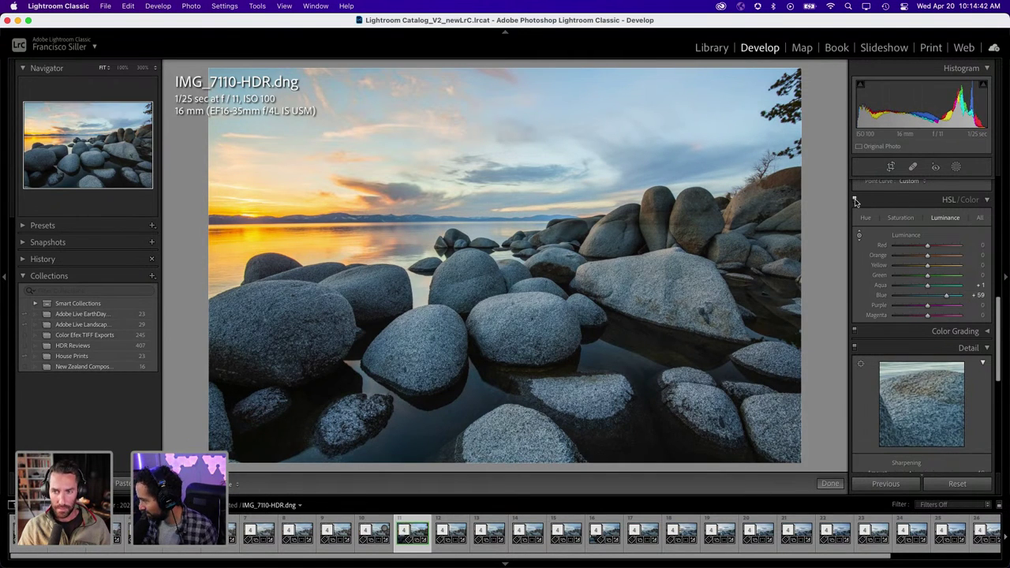
Toggle the HSL adjustments off and on to compare, then reset Blue luminance to 0
{"action": "left_click", "coordinate": [855, 202]}
{"action": "left_click", "coordinate": [854, 201]}
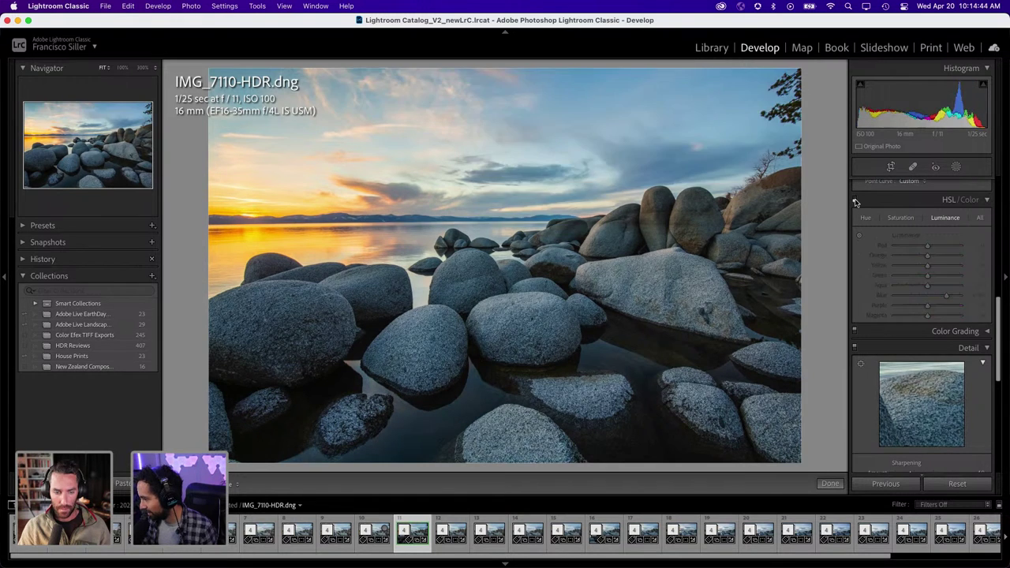
{"action": "left_click", "coordinate": [854, 202]}
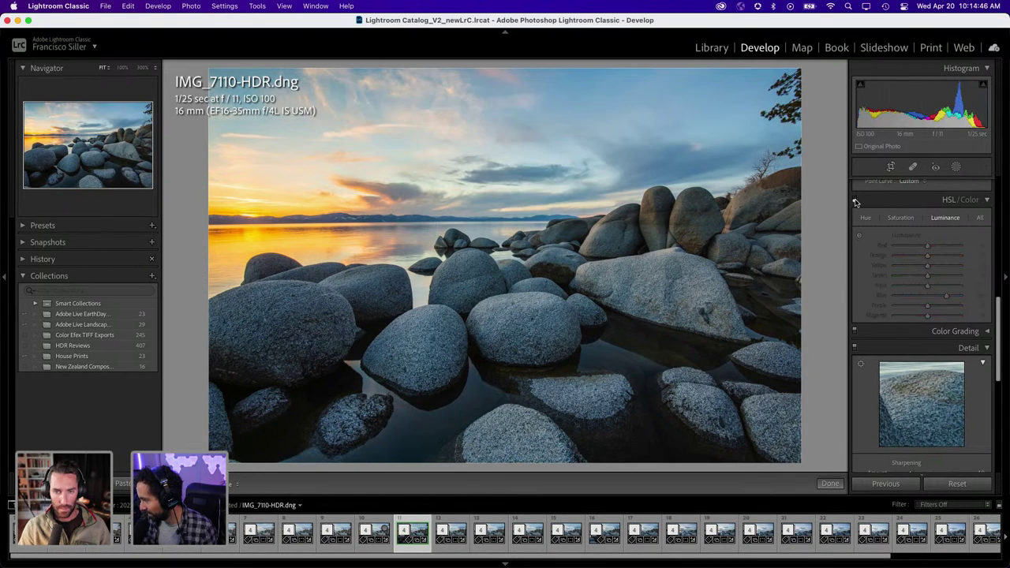
{"action": "left_click", "coordinate": [854, 201]}
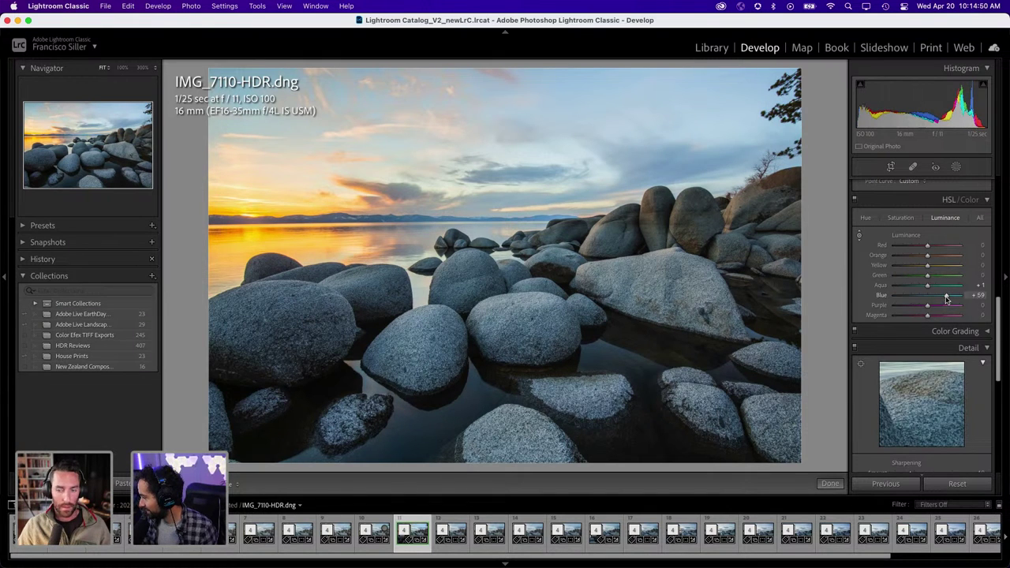
{"action": "double_click", "coordinate": [947, 297]}
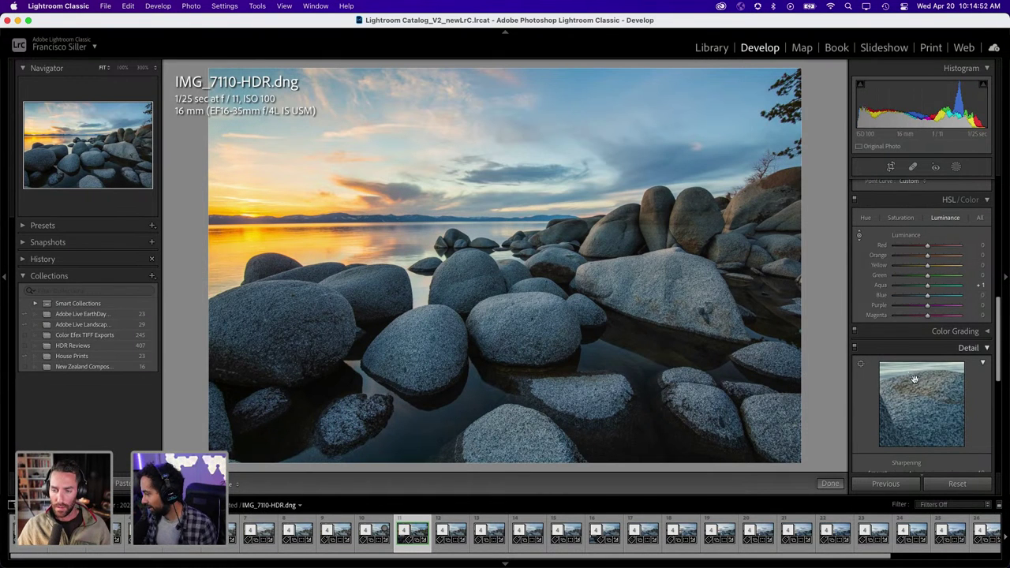
Expand Lens Corrections and zoom to 100% on the boulder edges against the orange water
{"action": "scroll", "coordinate": [913, 383], "scroll_direction": "down", "scroll_amount": 5}
{"action": "scroll", "coordinate": [913, 383], "scroll_direction": "down", "scroll_amount": 3}
{"action": "scroll", "coordinate": [913, 381], "scroll_direction": "down", "scroll_amount": 1}
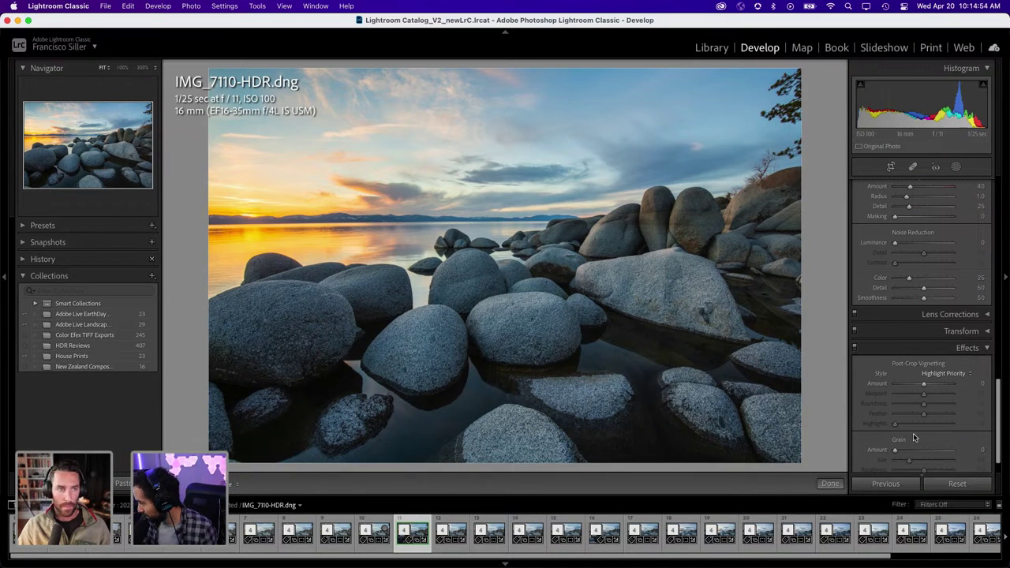
{"action": "scroll", "coordinate": [913, 381], "scroll_direction": "down", "scroll_amount": 2}
{"action": "left_click", "coordinate": [971, 293]}
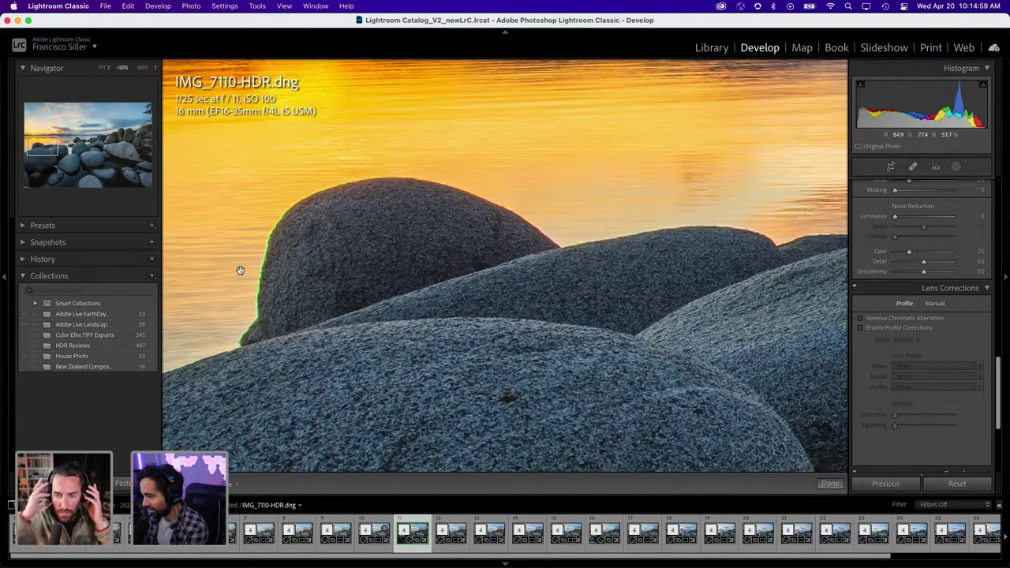
{"action": "left_click", "coordinate": [289, 280]}
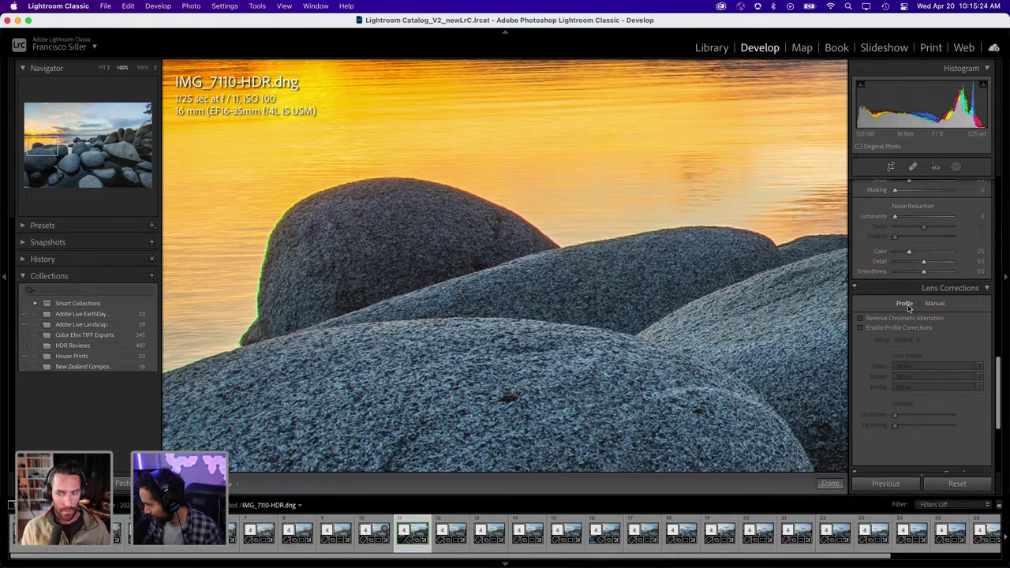
Enable Remove Chromatic Aberration, return to Fit view, and scroll back up to Basic
{"action": "left_click", "coordinate": [861, 319]}
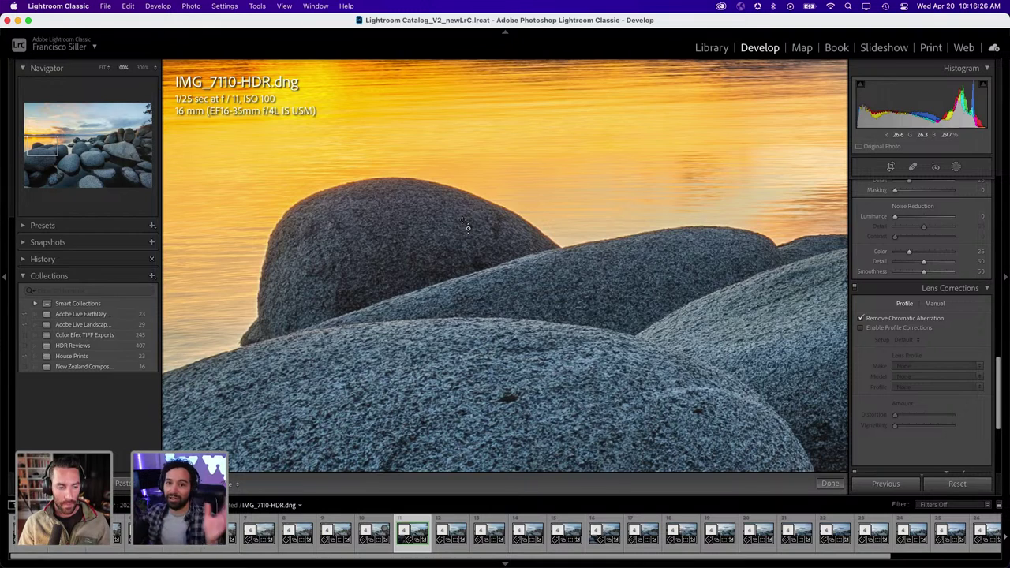
{"action": "left_click", "coordinate": [409, 228]}
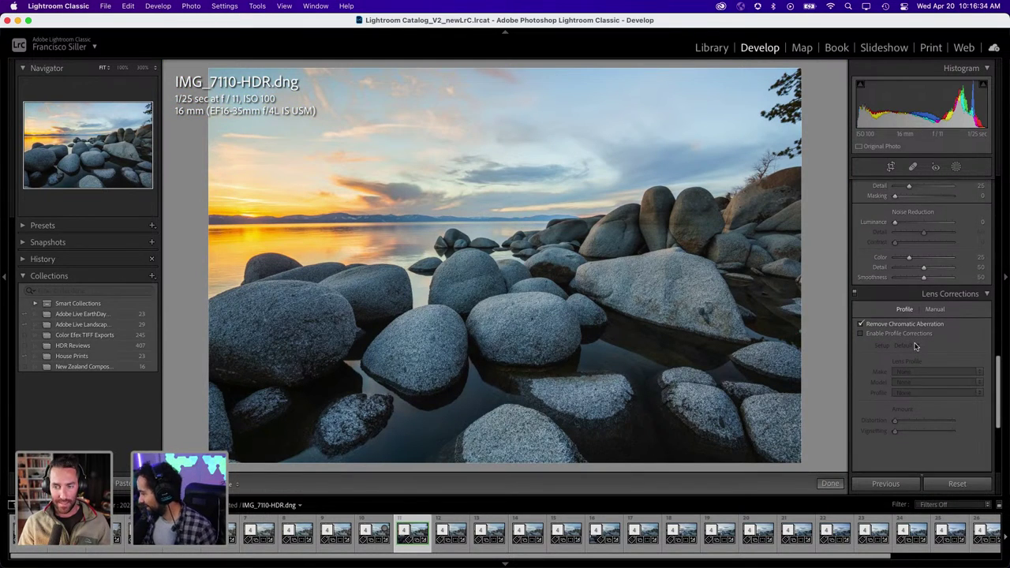
{"action": "scroll", "coordinate": [915, 346], "scroll_direction": "up", "scroll_amount": 3}
{"action": "scroll", "coordinate": [915, 346], "scroll_direction": "up", "scroll_amount": 3}
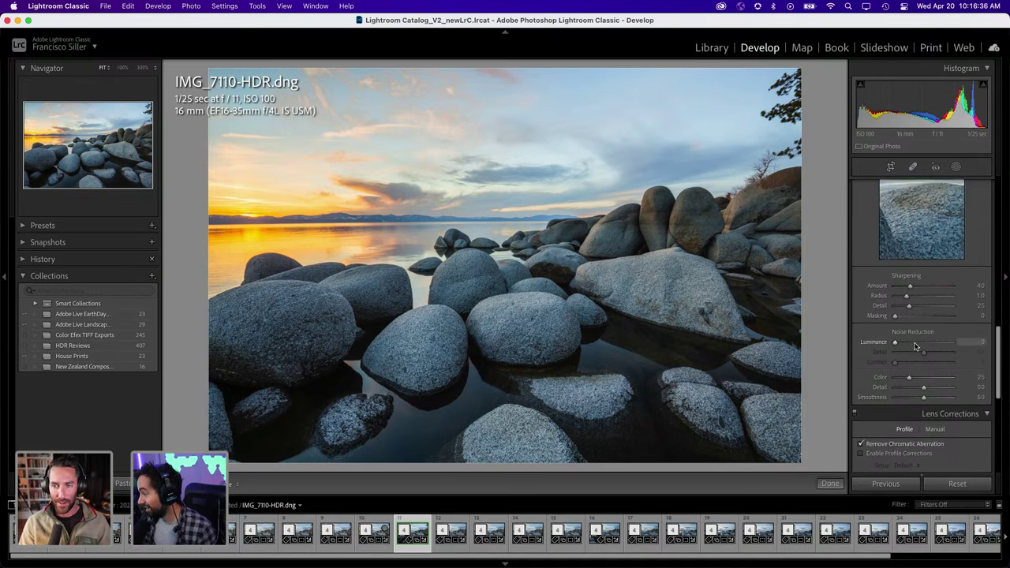
{"action": "scroll", "coordinate": [915, 345], "scroll_direction": "up", "scroll_amount": 3}
{"action": "scroll", "coordinate": [915, 346], "scroll_direction": "up", "scroll_amount": 3}
{"action": "scroll", "coordinate": [915, 345], "scroll_direction": "up", "scroll_amount": 2}
{"action": "scroll", "coordinate": [915, 345], "scroll_direction": "up", "scroll_amount": 3}
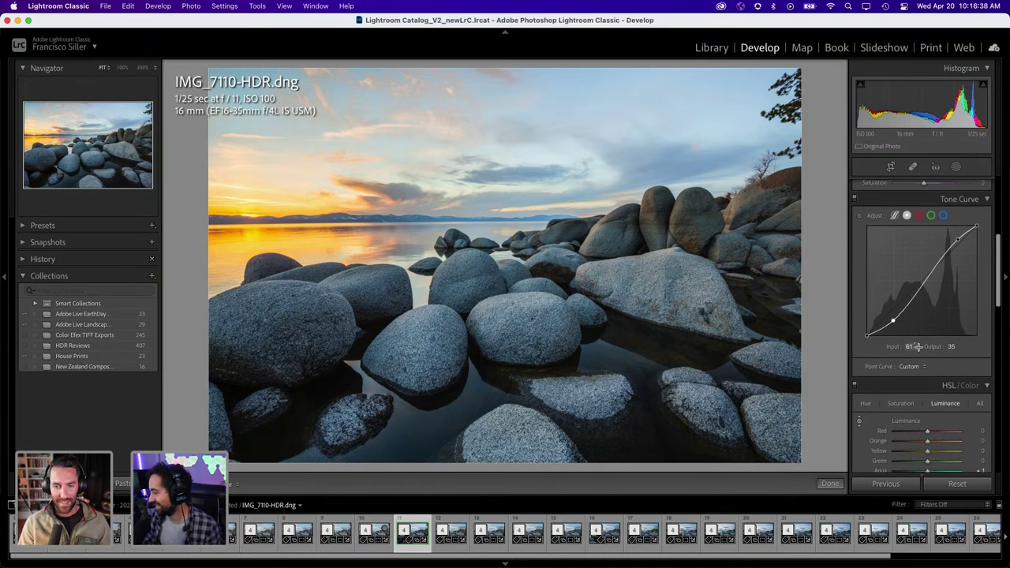
{"action": "scroll", "coordinate": [915, 345], "scroll_direction": "up", "scroll_amount": 3}
{"action": "scroll", "coordinate": [915, 345], "scroll_direction": "up", "scroll_amount": 2}
{"action": "scroll", "coordinate": [915, 346], "scroll_direction": "up", "scroll_amount": 1}
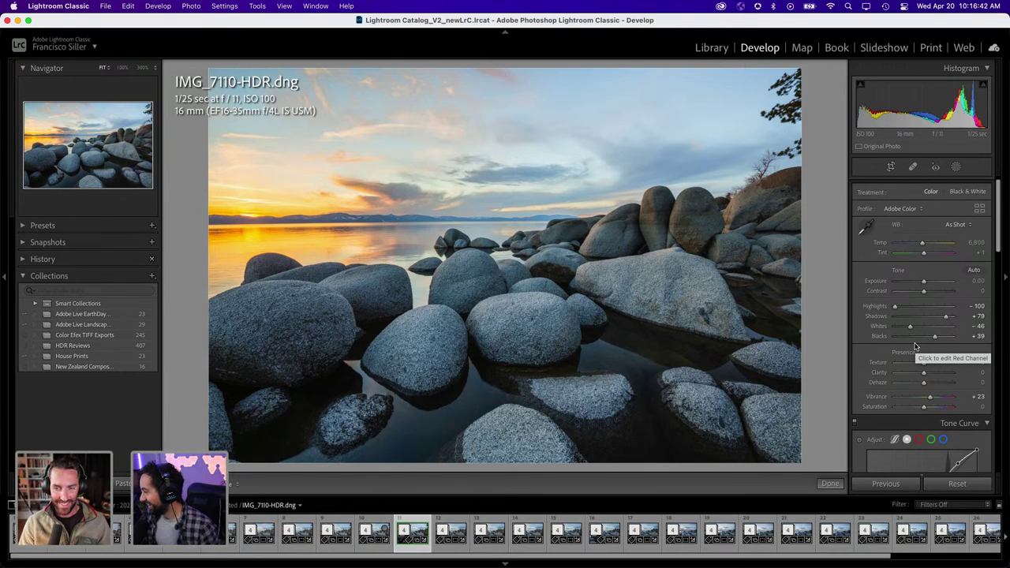
Auto-straighten the horizon in Crop & Straighten and apply it
{"action": "left_click", "coordinate": [890, 166]}
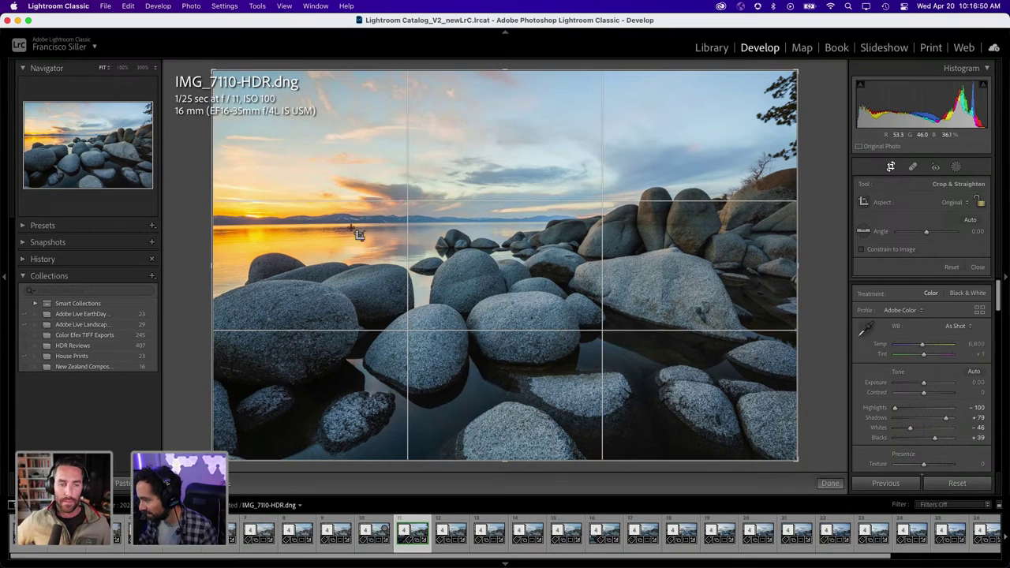
{"action": "left_click", "coordinate": [970, 222]}
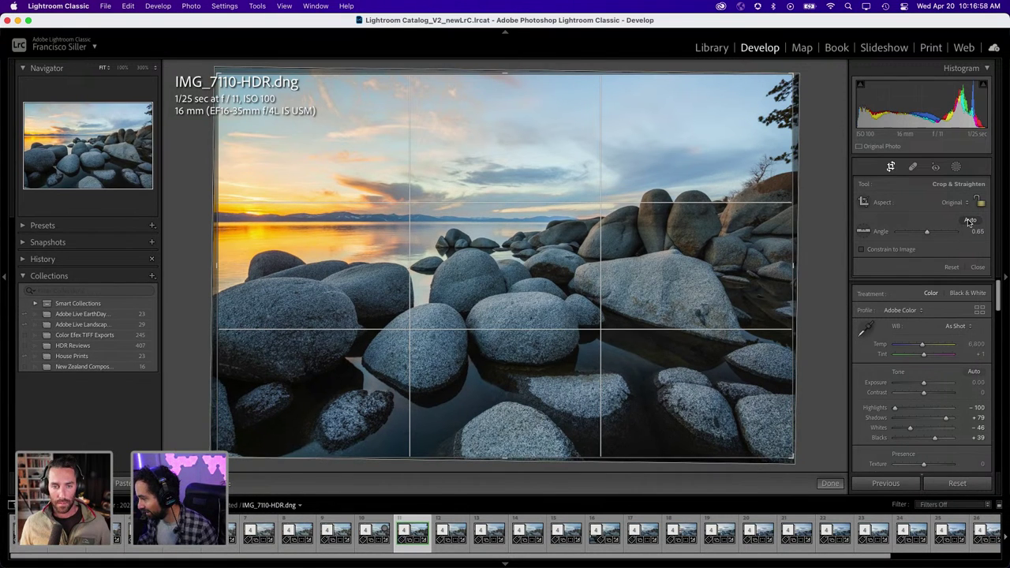
{"action": "left_click", "coordinate": [830, 482]}
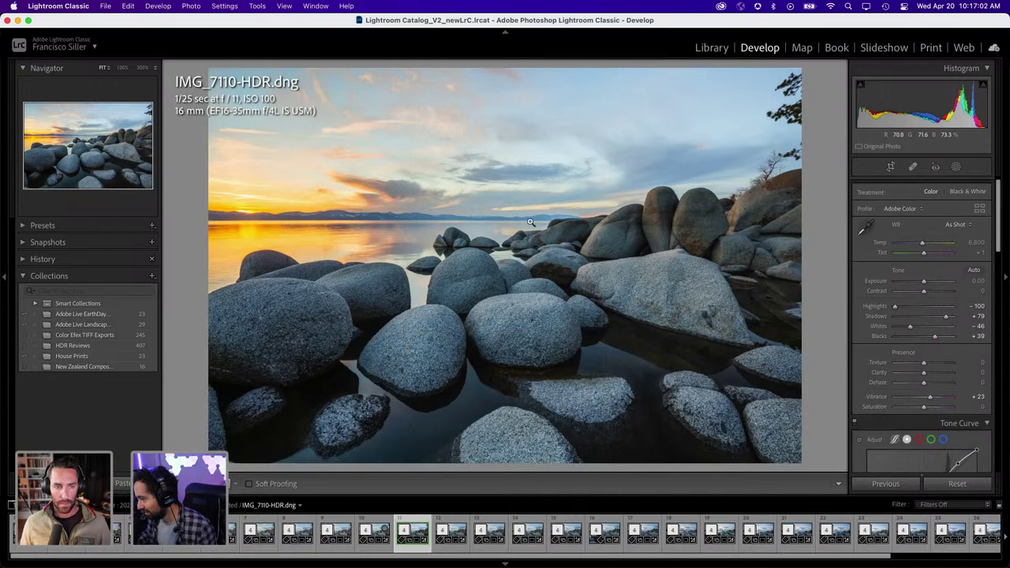
Try rotation angles of 0.35 and 0.95, then undo the change
{"action": "left_click", "coordinate": [889, 166]}
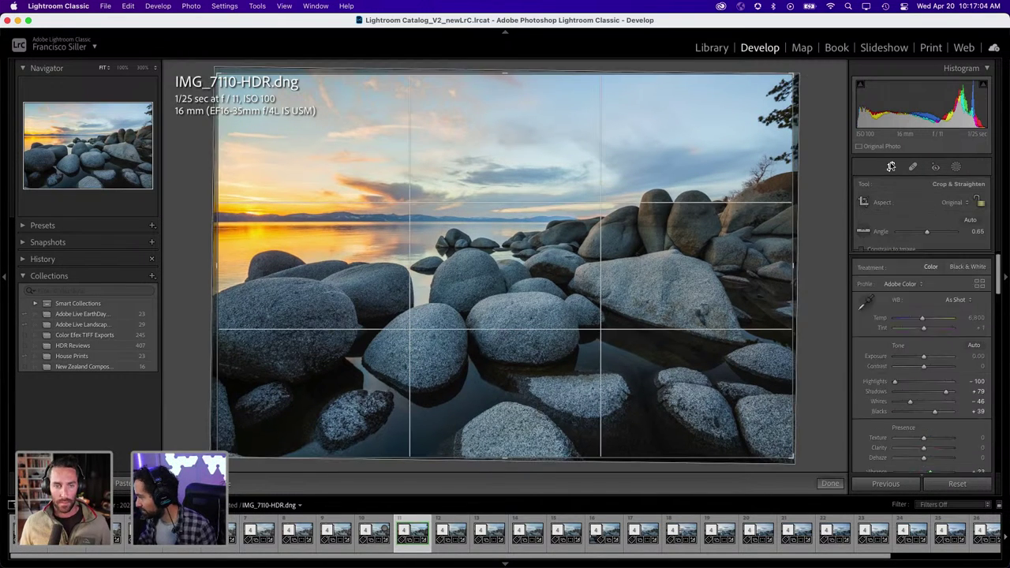
{"action": "left_click", "coordinate": [976, 231]}
{"action": "type", "text": "0.35"}
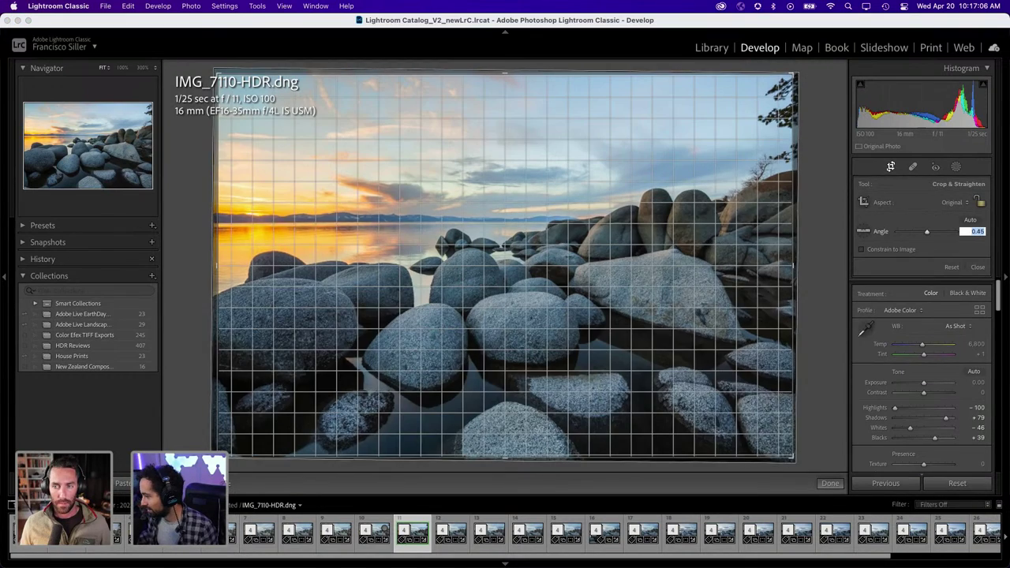
{"action": "key", "text": "Return"}
{"action": "type", "text": "0.95"}
{"action": "key", "text": "Return"}
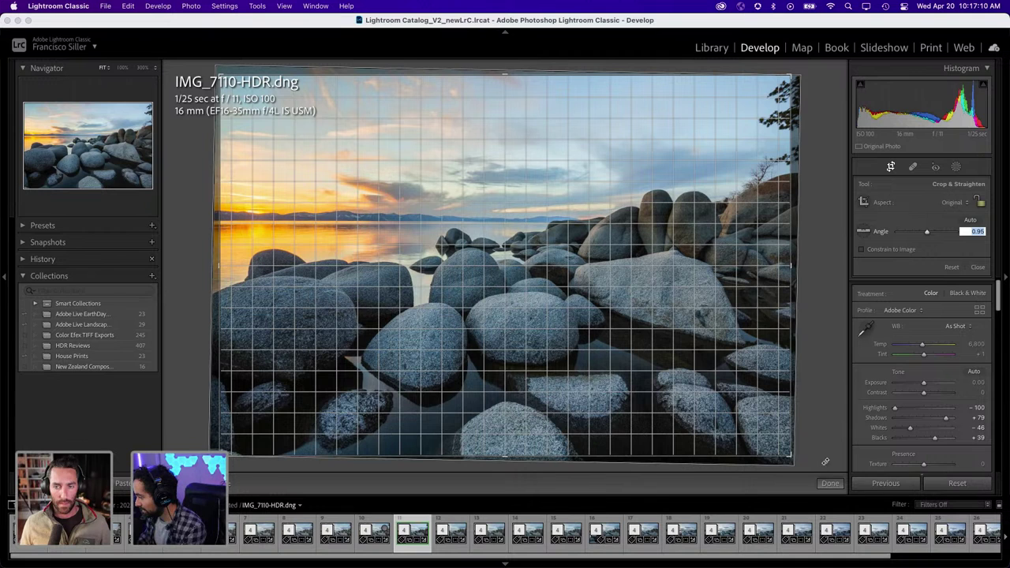
{"action": "left_click", "coordinate": [882, 483]}
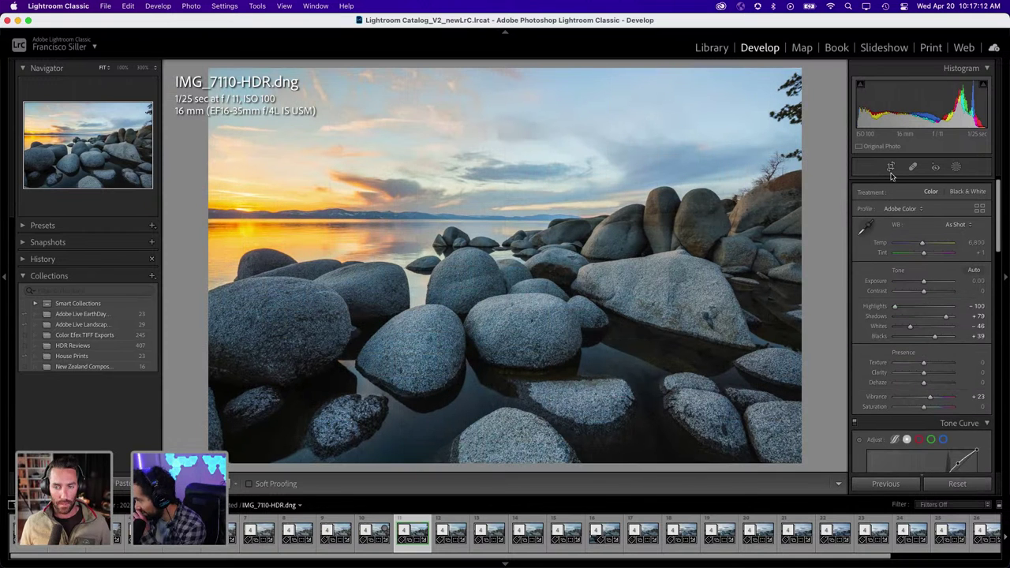
{"action": "key", "text": "ctrl+z"}
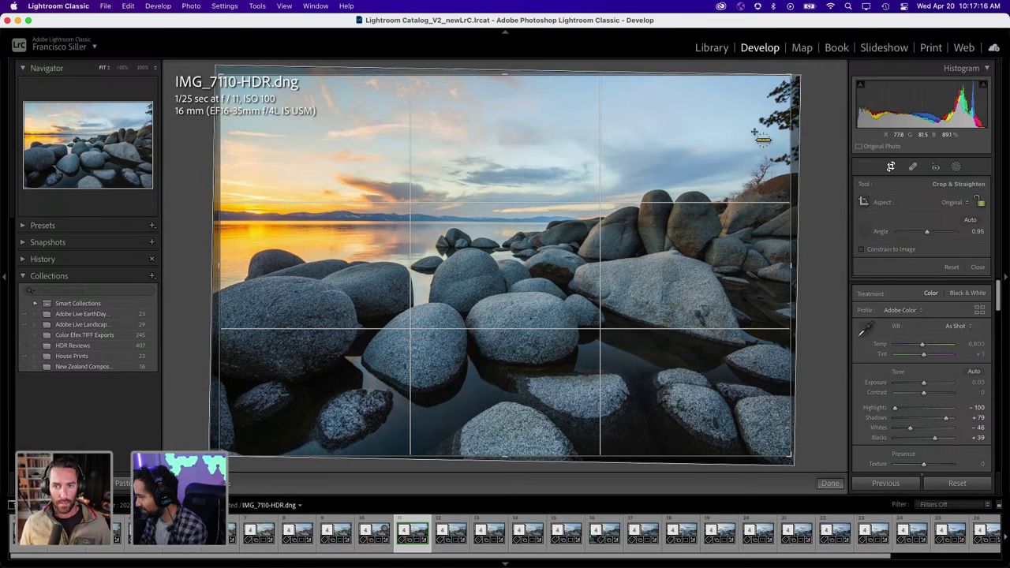
Draw a vertical straighten line, auto-level to 0.65°, and apply the crop
{"action": "left_click_drag", "start_coordinate": [748, 117], "coordinate": [748, 231]}
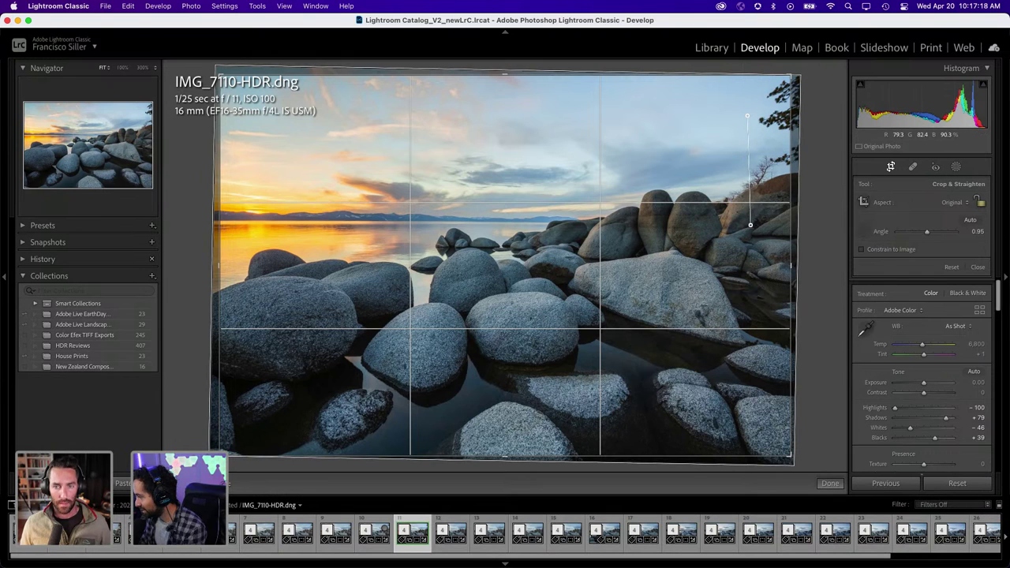
{"action": "left_click_drag", "start_coordinate": [748, 231], "coordinate": [748, 231]}
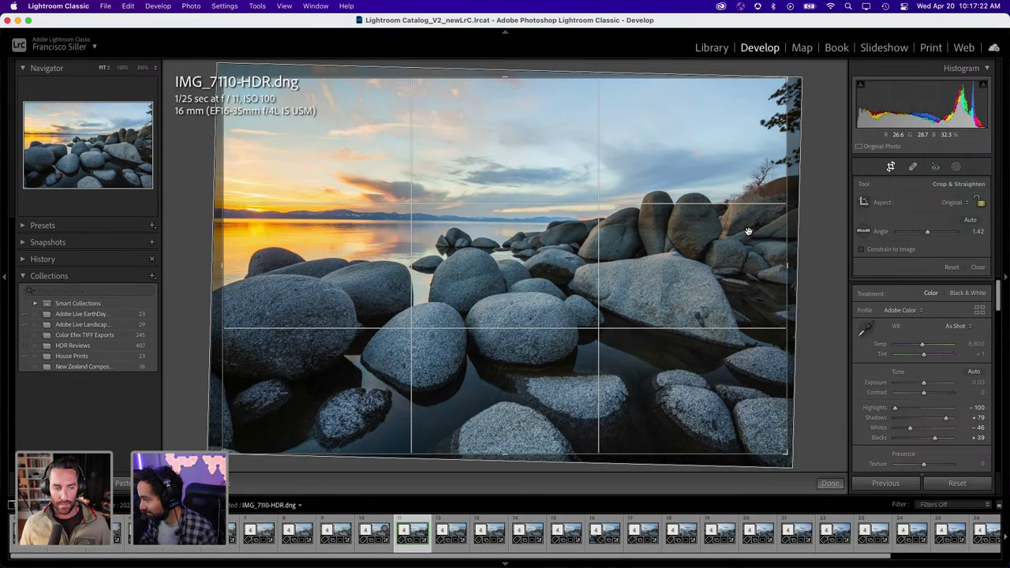
{"action": "left_click", "coordinate": [969, 221]}
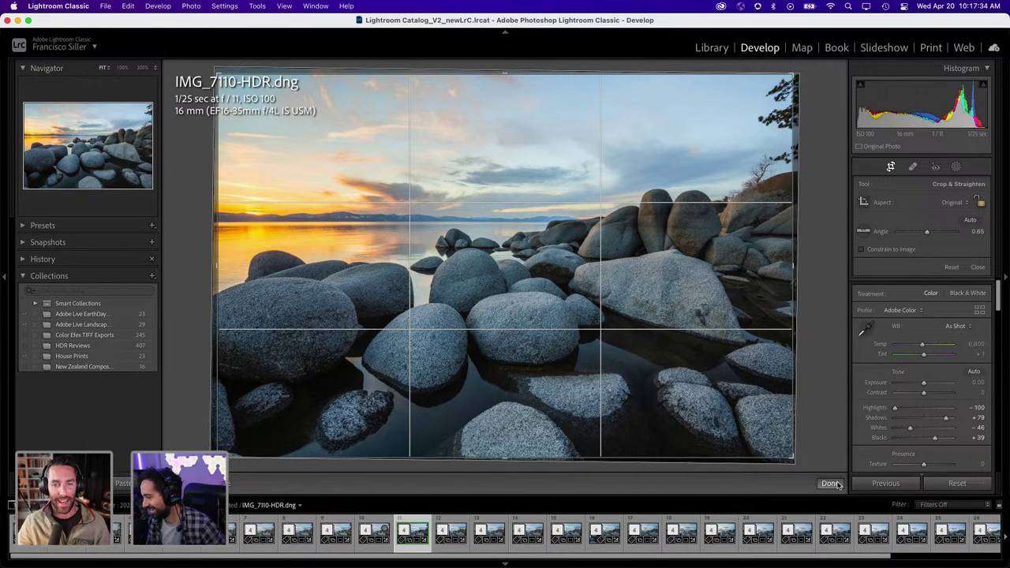
{"action": "left_click", "coordinate": [832, 483]}
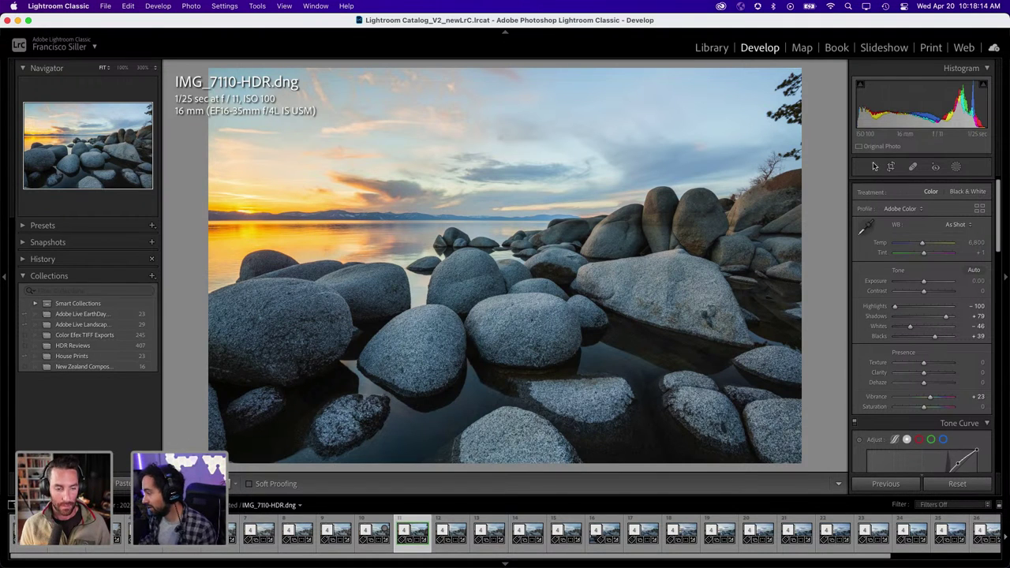
Add a linear gradient mask fading from the top edge down to the horizon
{"action": "left_click", "coordinate": [956, 167]}
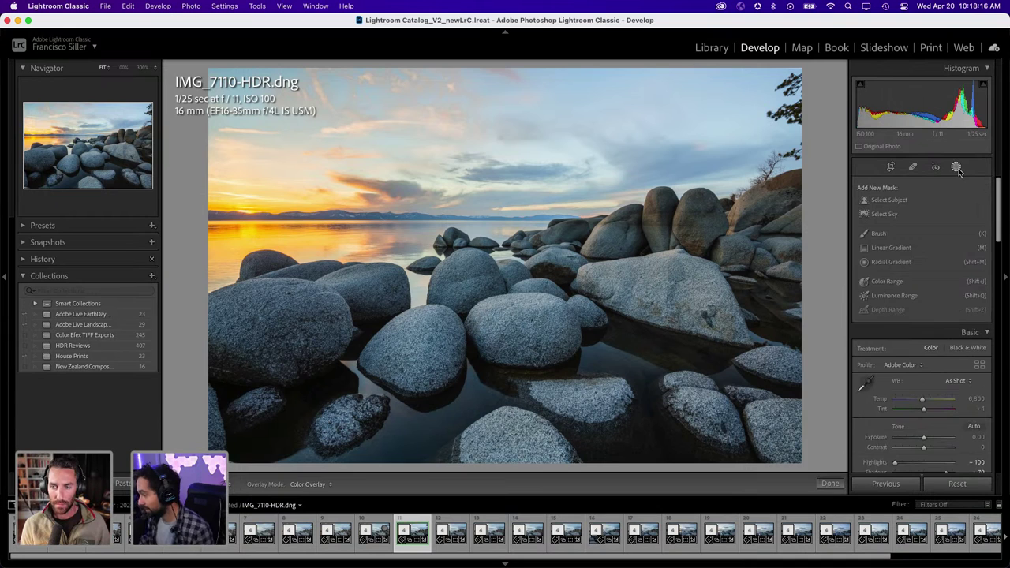
{"action": "left_click", "coordinate": [892, 248]}
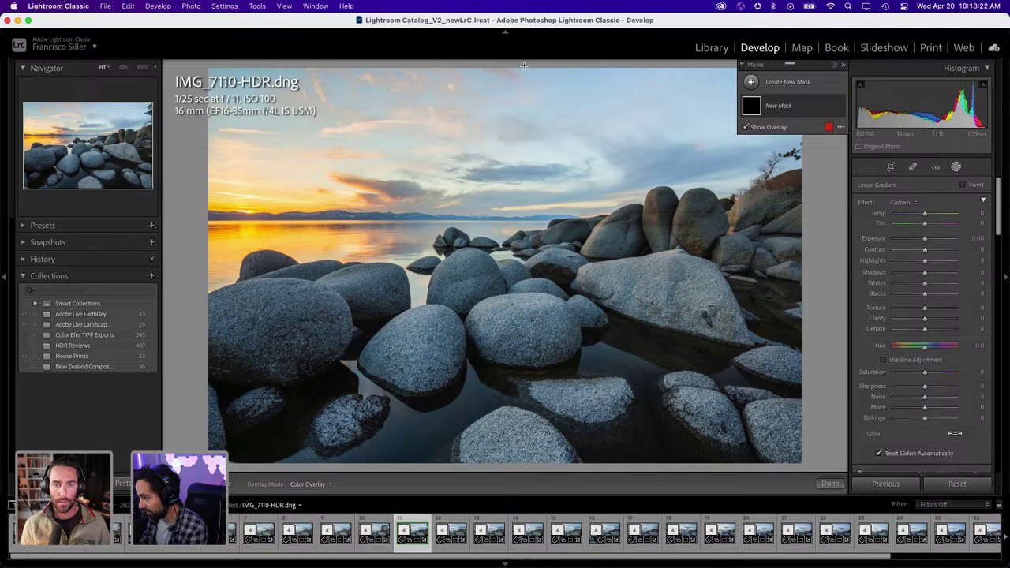
{"action": "left_click_drag", "start_coordinate": [523, 65], "coordinate": [523, 339]}
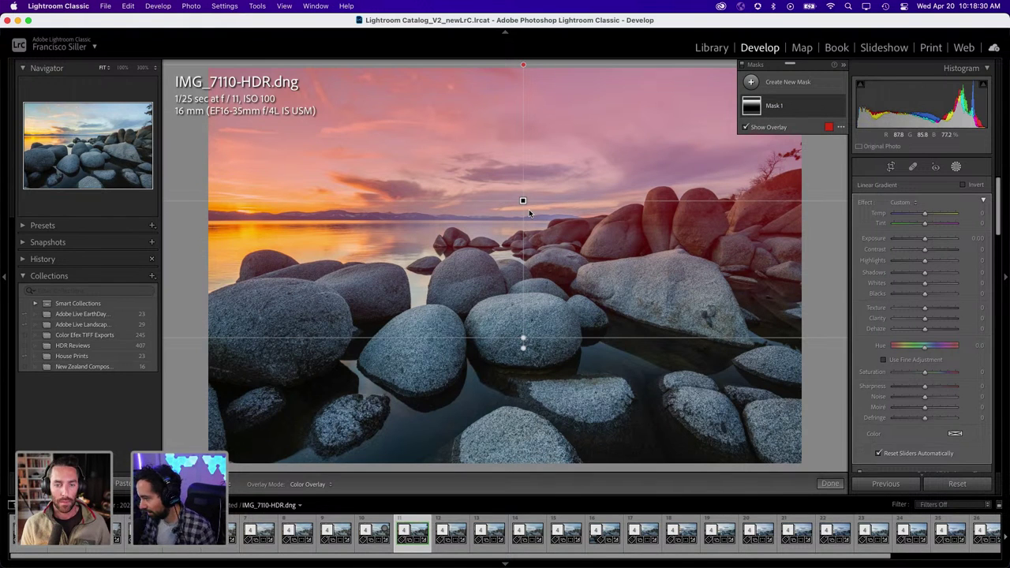
{"action": "key", "text": "o"}
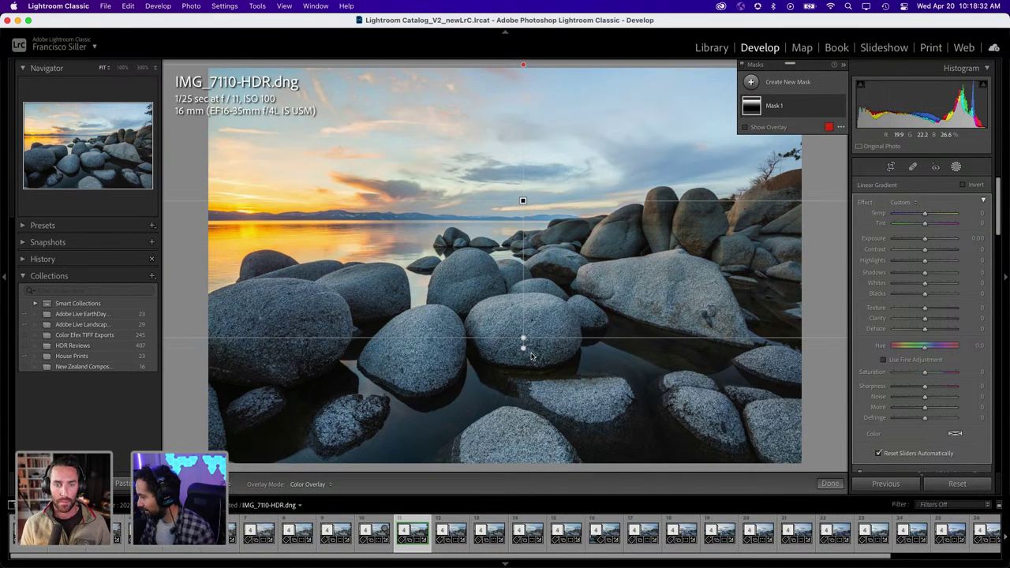
{"action": "left_click_drag", "start_coordinate": [523, 341], "coordinate": [522, 213]}
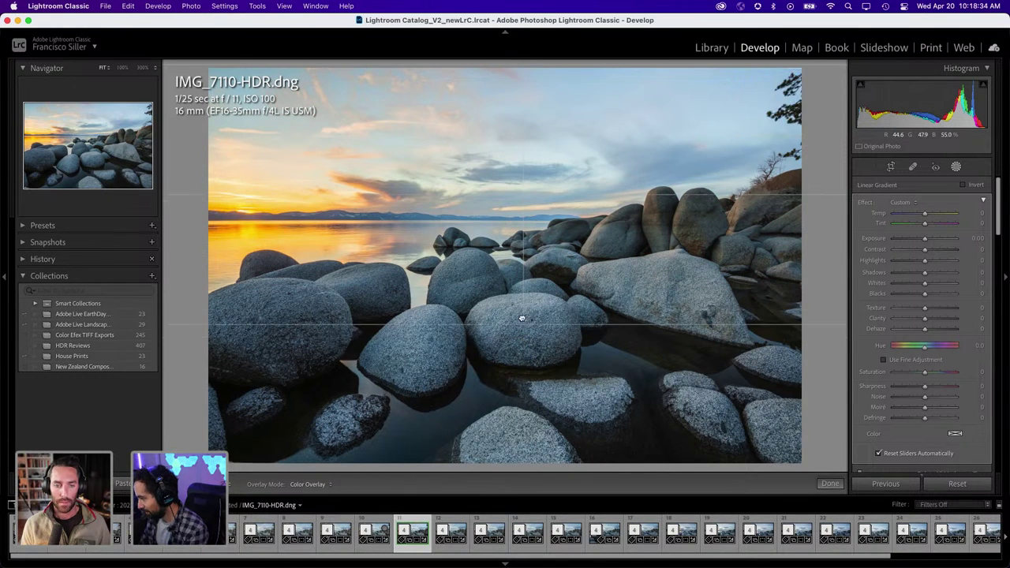
{"action": "left_click_drag", "start_coordinate": [520, 134], "coordinate": [522, 216]}
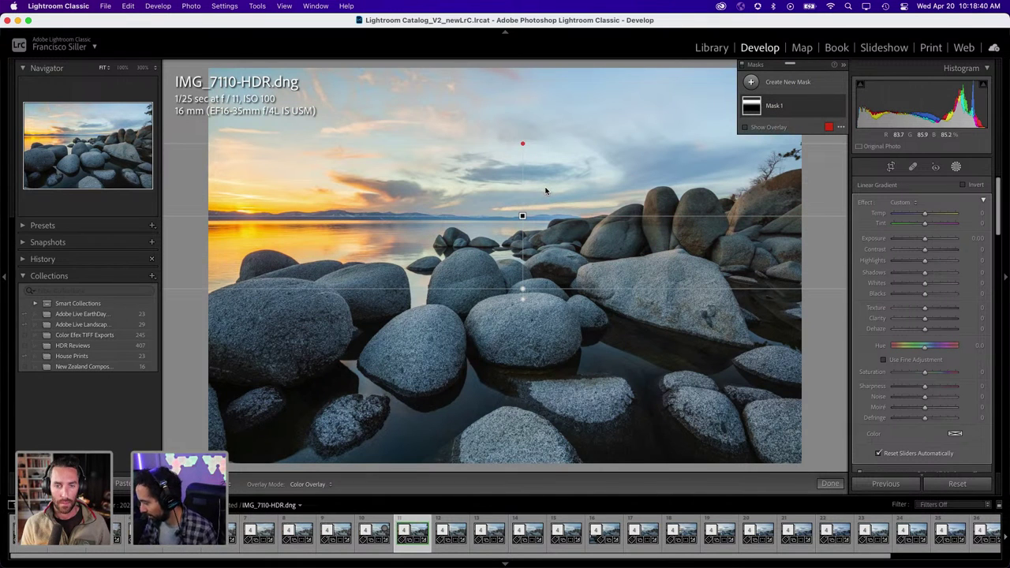
{"action": "key", "text": "o"}
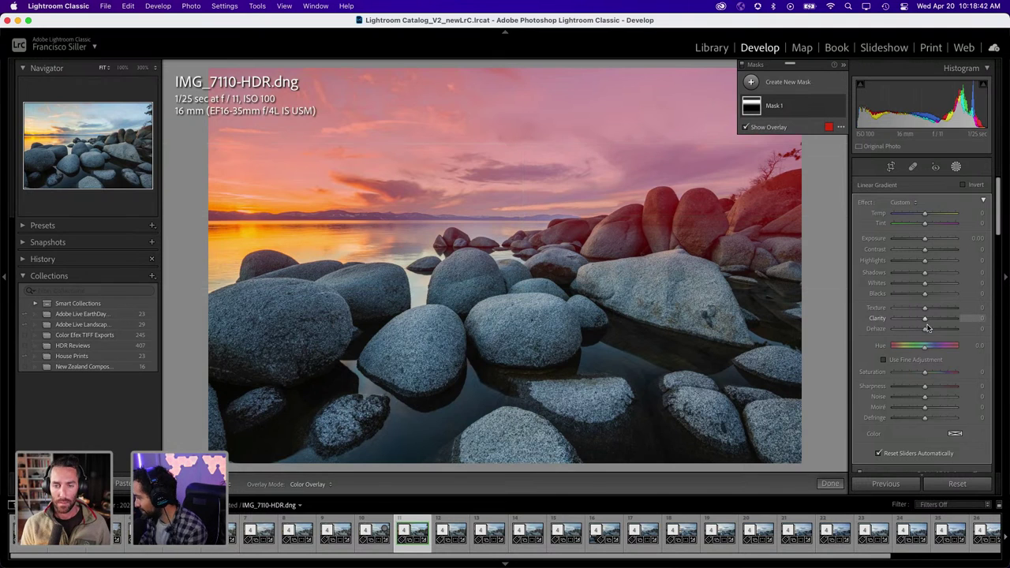
{"action": "key", "text": "o"}
Set the sky gradient's Dehaze to 29 and inspect the sky at 100%
{"action": "left_click_drag", "start_coordinate": [926, 333], "coordinate": [935, 333]}
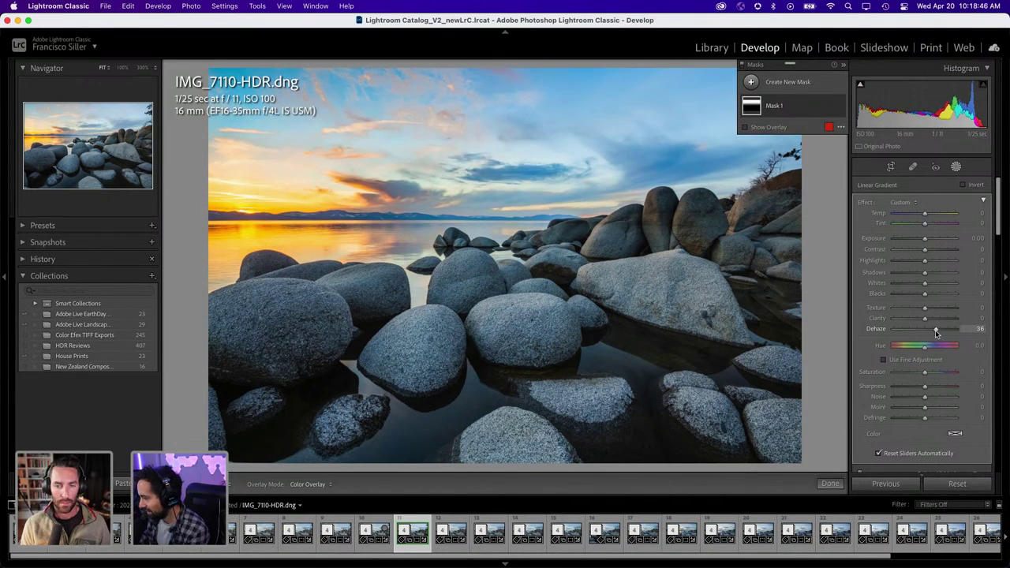
{"action": "left_click_drag", "start_coordinate": [934, 332], "coordinate": [937, 333]}
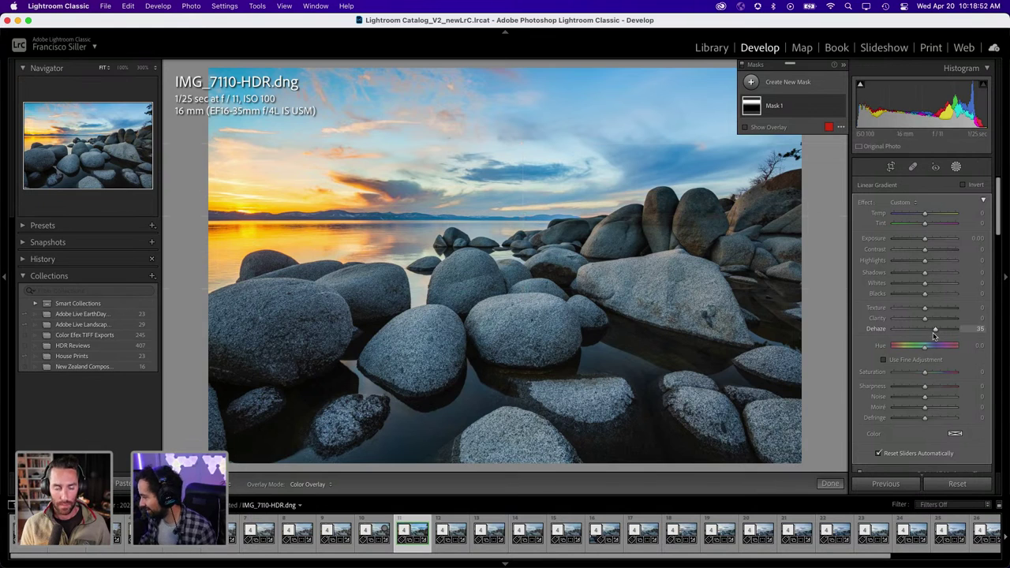
{"action": "left_click_drag", "start_coordinate": [937, 333], "coordinate": [934, 333]}
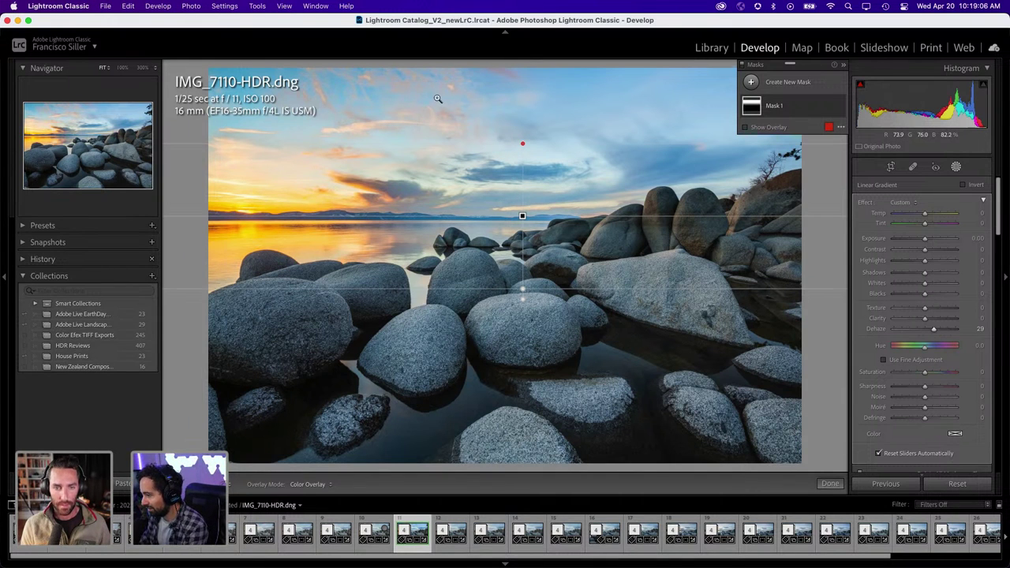
{"action": "key", "text": "z"}
{"action": "left_click_drag", "start_coordinate": [467, 165], "coordinate": [460, 281]}
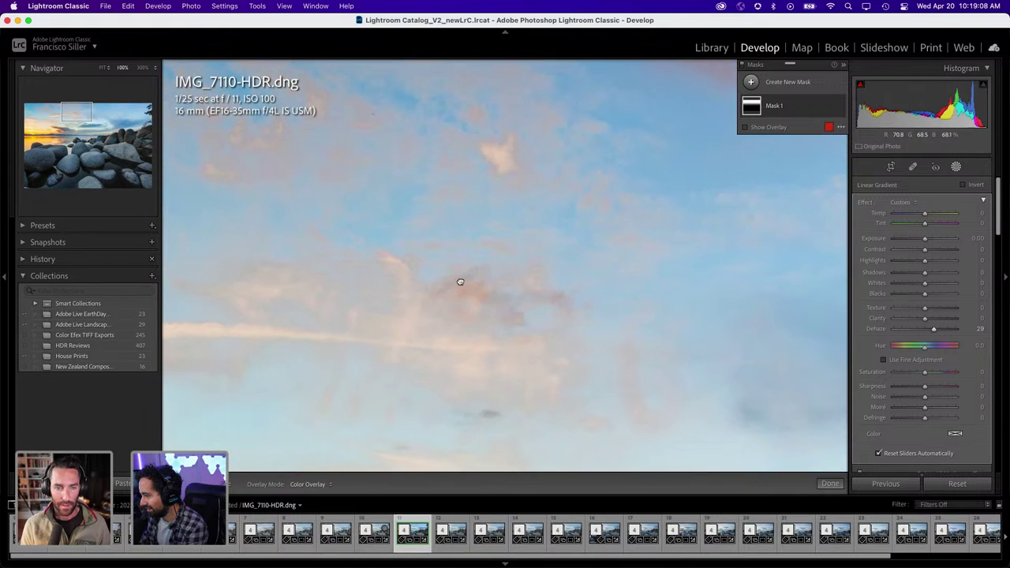
{"action": "key", "text": "z"}
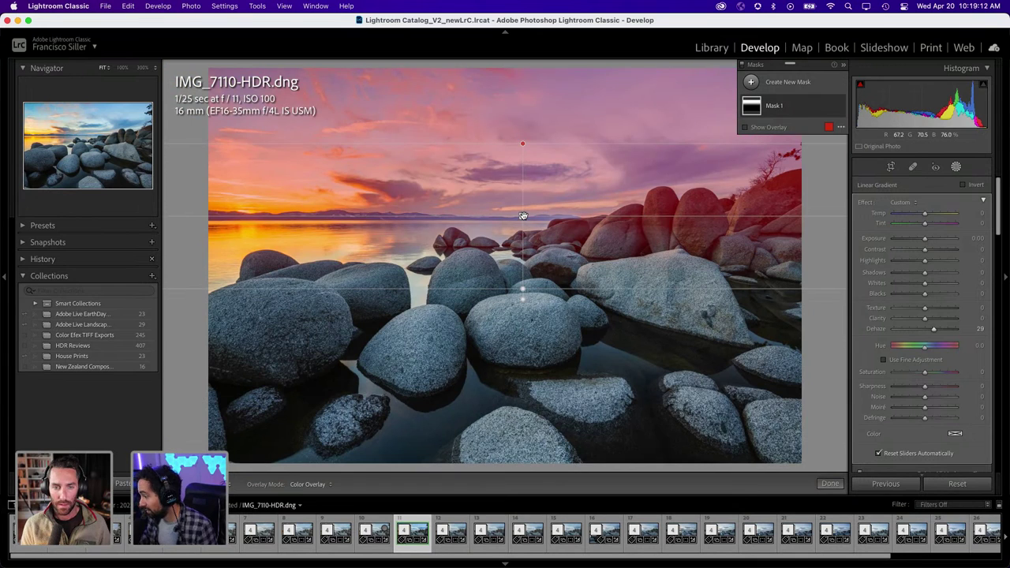
Delete the linear gradient mask
{"action": "key", "text": "Delete"}
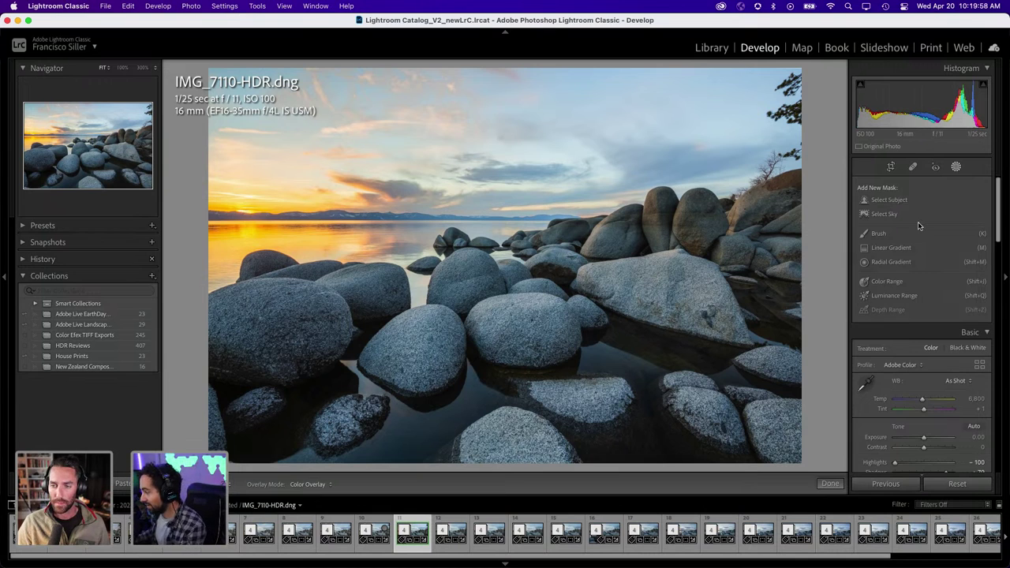
Create a Select Sky mask and check its horizon edge at 100% before returning to Fit
{"action": "left_click", "coordinate": [875, 217]}
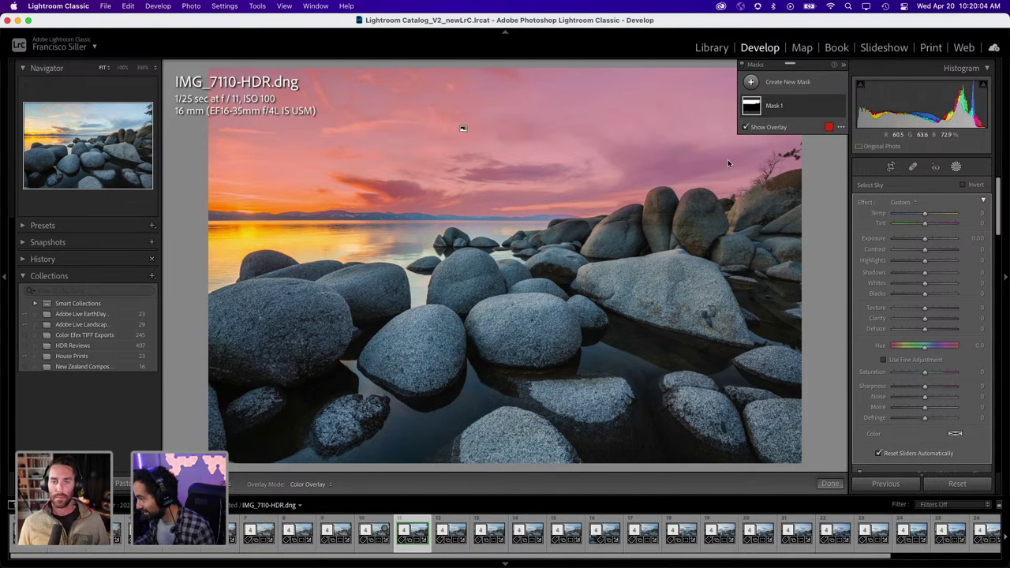
{"action": "left_click_drag", "start_coordinate": [780, 64], "coordinate": [81, 175]}
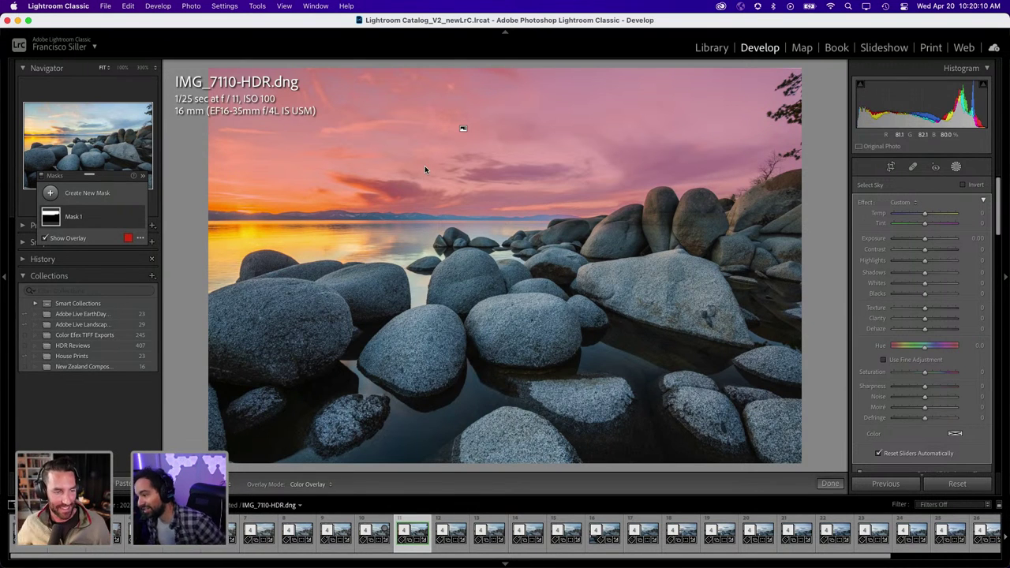
{"action": "left_click", "coordinate": [392, 213]}
{"action": "left_click_drag", "start_coordinate": [367, 232], "coordinate": [541, 237]}
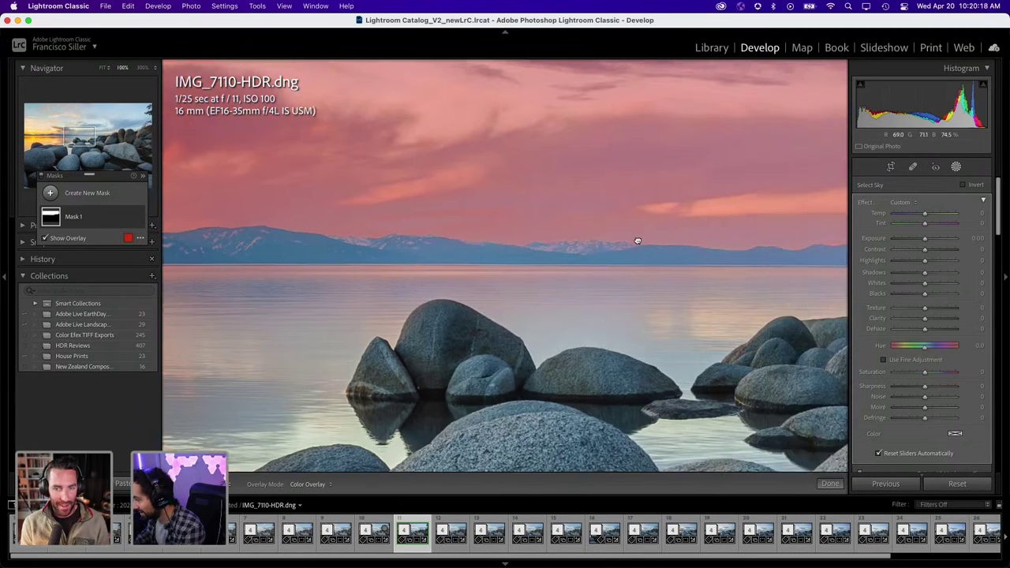
{"action": "left_click_drag", "start_coordinate": [665, 233], "coordinate": [419, 265]}
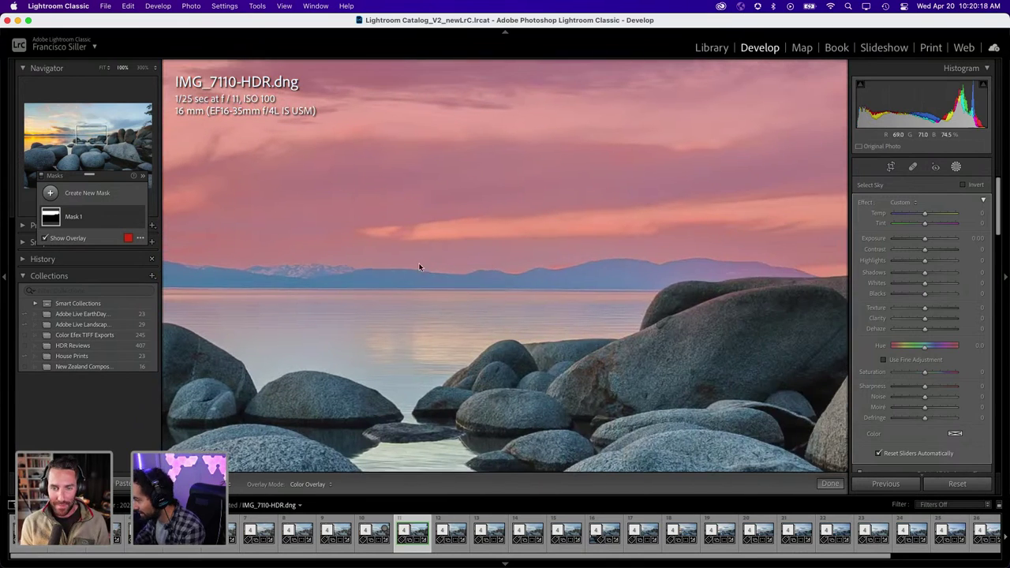
{"action": "left_click", "coordinate": [628, 220]}
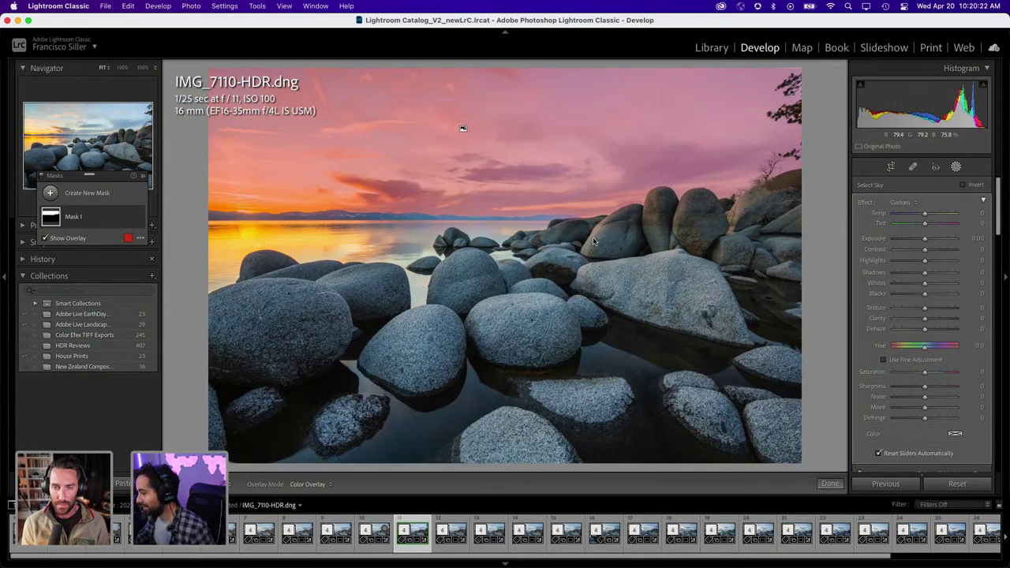
{"action": "left_click_drag", "start_coordinate": [99, 177], "coordinate": [593, 85]}
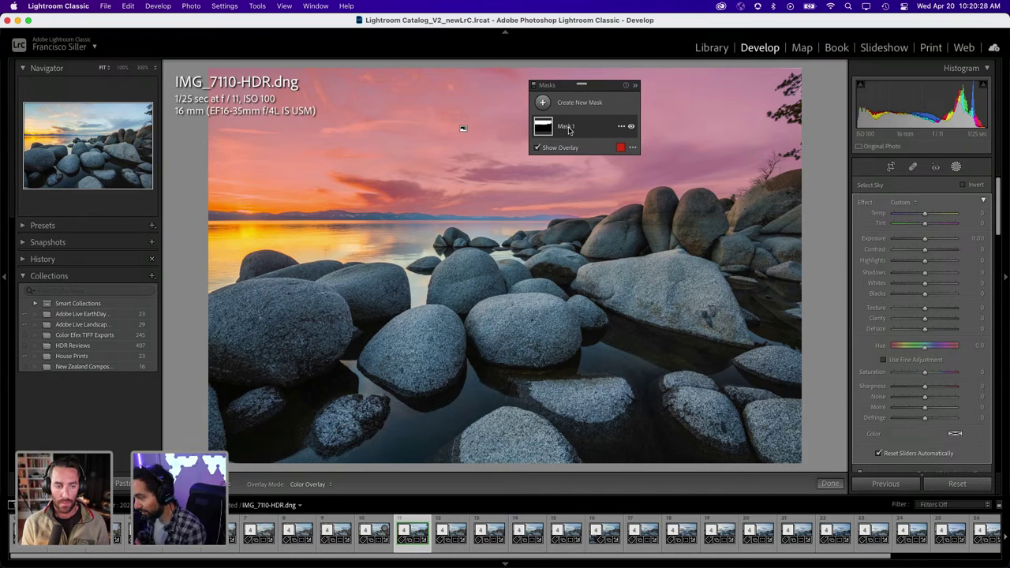
{"action": "left_click", "coordinate": [568, 131]}
{"action": "double_click", "coordinate": [568, 129]}
{"action": "type", "text": "Sky"}
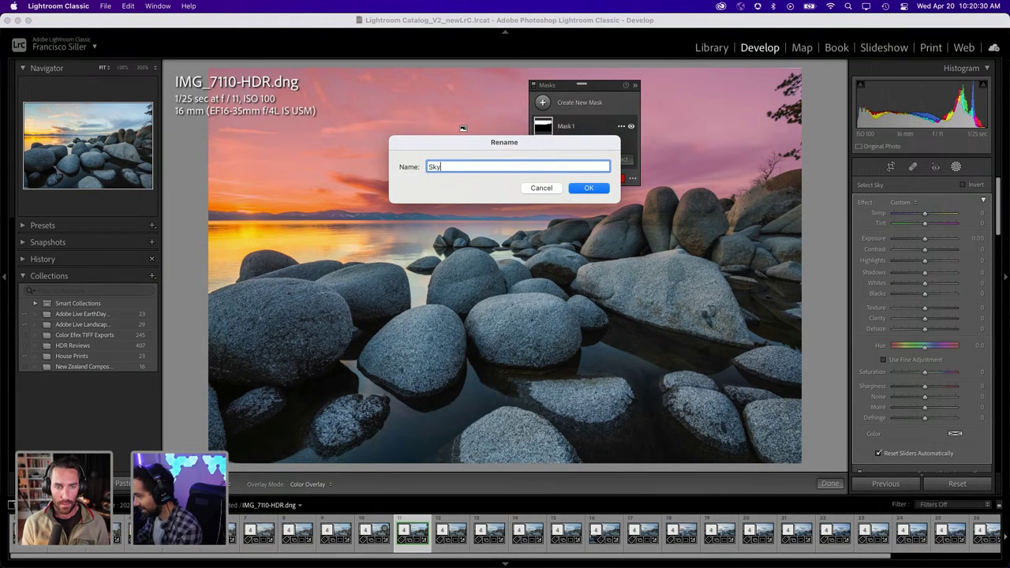
{"action": "key", "text": "Return"}
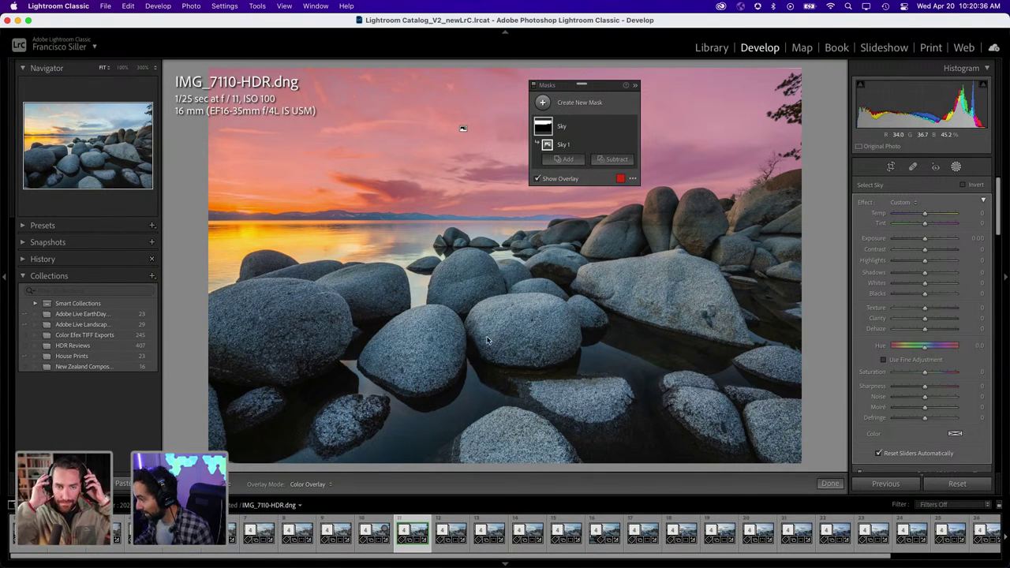
{"action": "mouse_move", "coordinate": [584, 126]}
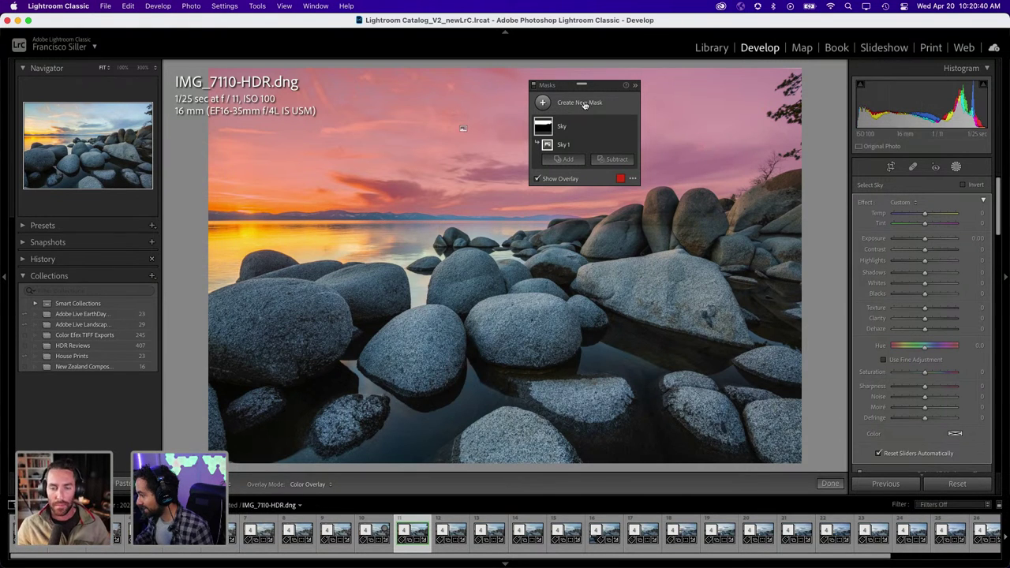
{"action": "left_click", "coordinate": [620, 128]}
{"action": "left_click", "coordinate": [631, 167]}
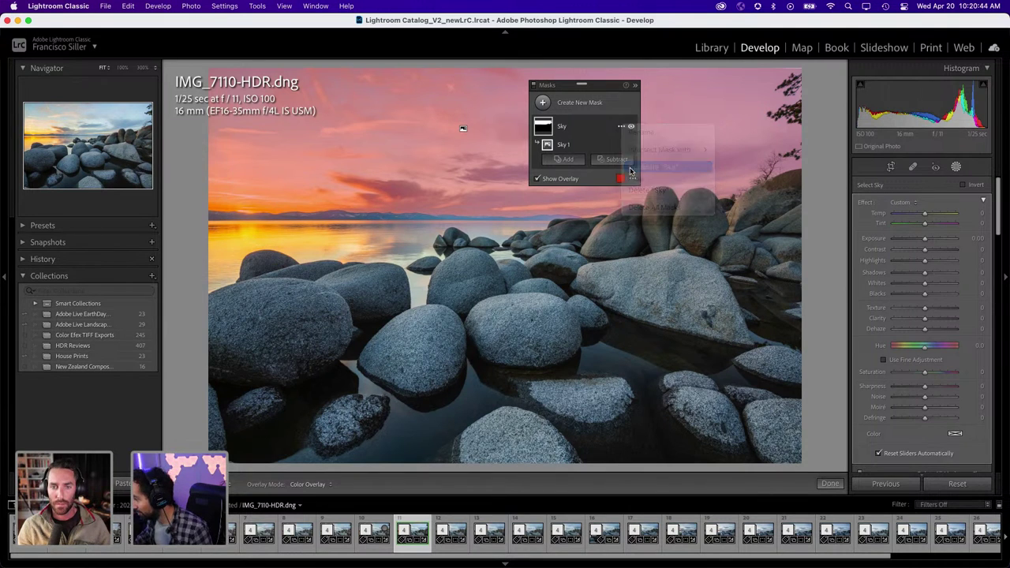
{"action": "double_click", "coordinate": [568, 126]}
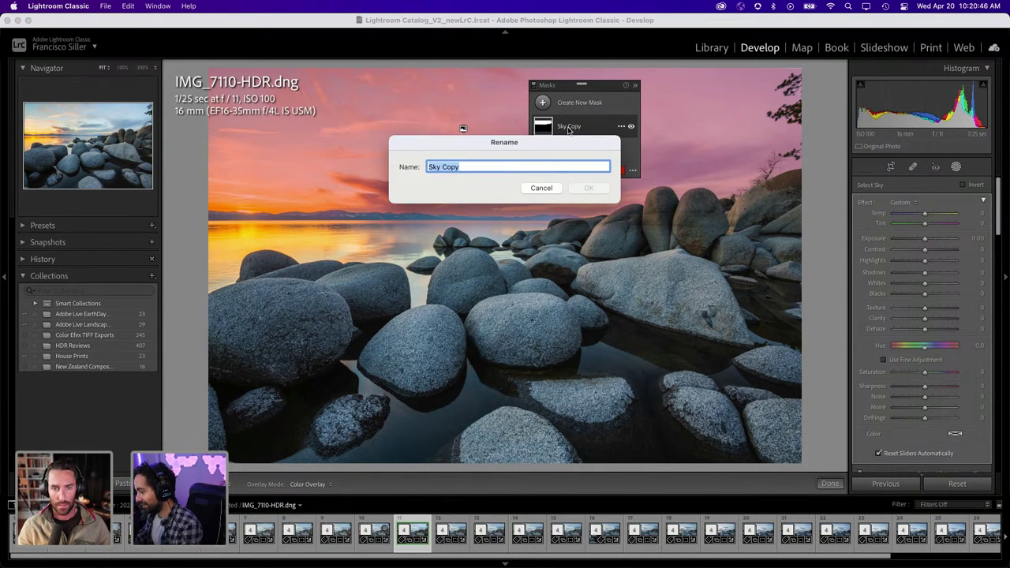
{"action": "type", "text": "F"}
{"action": "type", "text": "nd"}
{"action": "key", "text": "Return"}
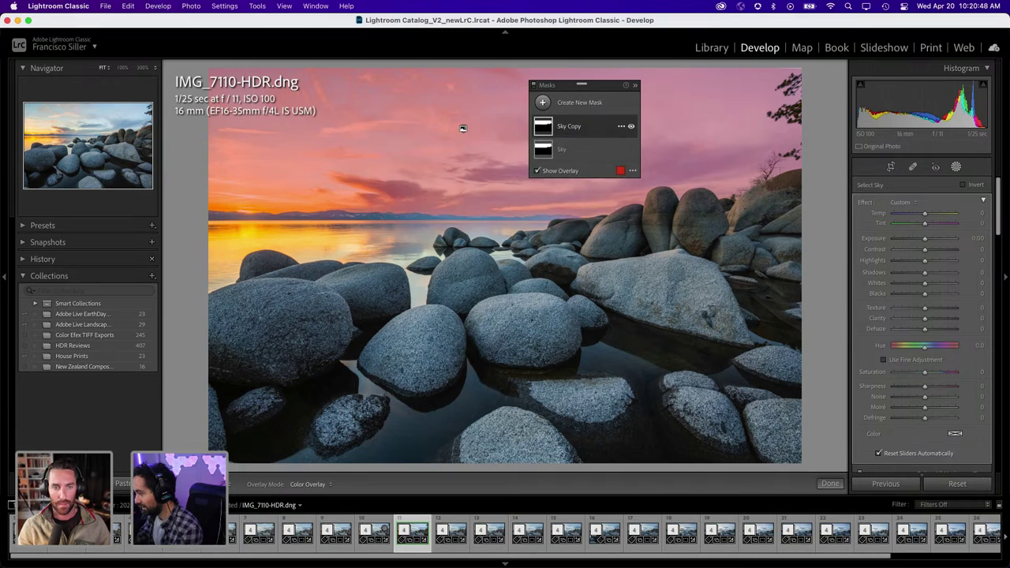
{"action": "left_click", "coordinate": [597, 126]}
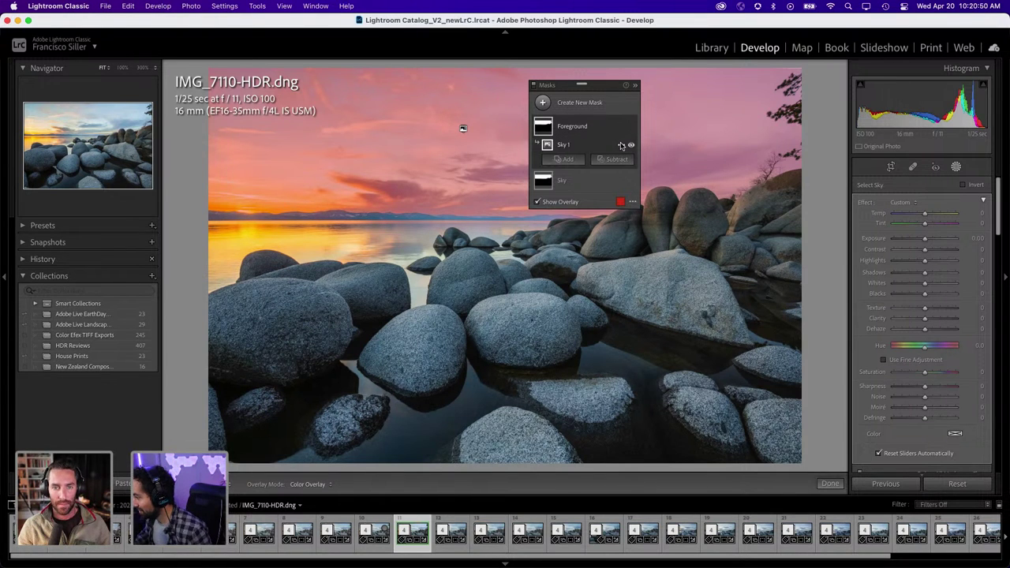
{"action": "left_click", "coordinate": [620, 144]}
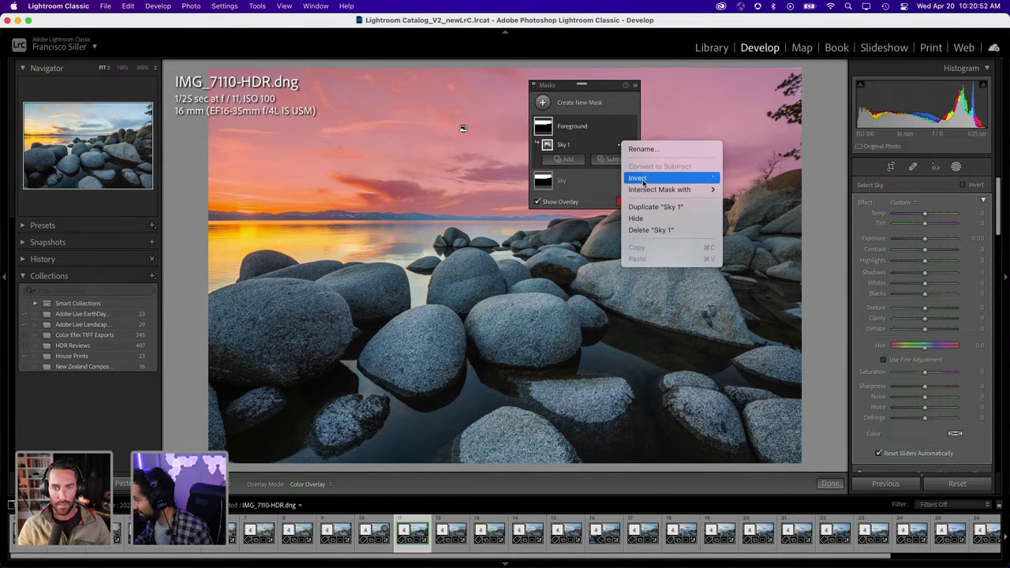
{"action": "left_click", "coordinate": [642, 179]}
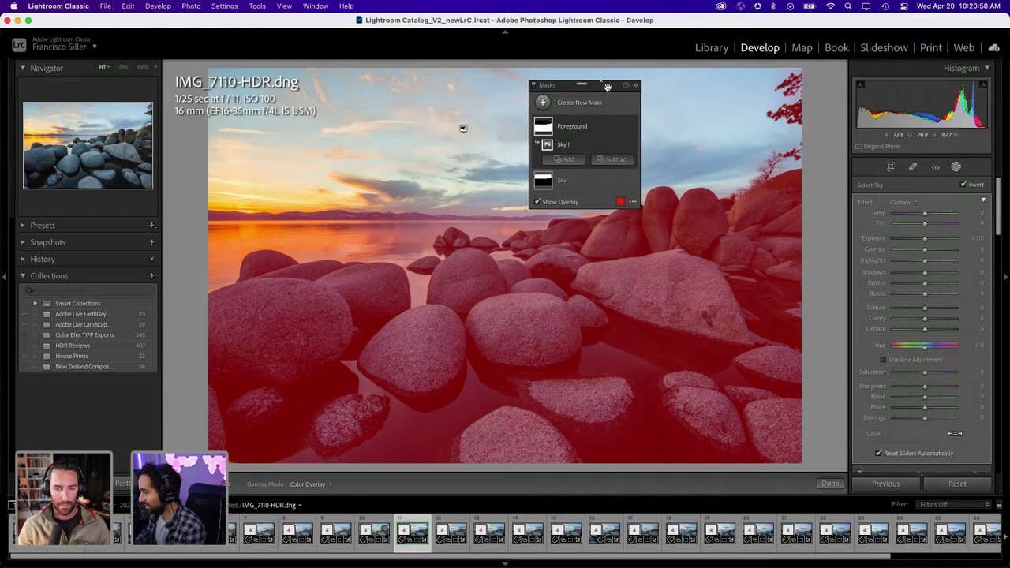
{"action": "left_click_drag", "start_coordinate": [582, 83], "coordinate": [404, 82]}
{"action": "left_click", "coordinate": [777, 112]}
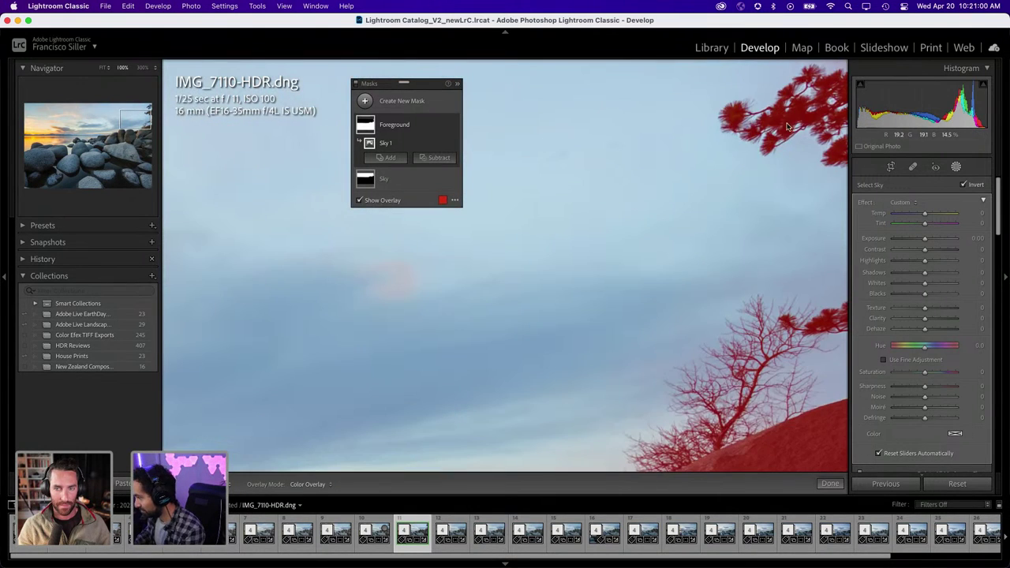
{"action": "left_click_drag", "start_coordinate": [722, 201], "coordinate": [569, 243]}
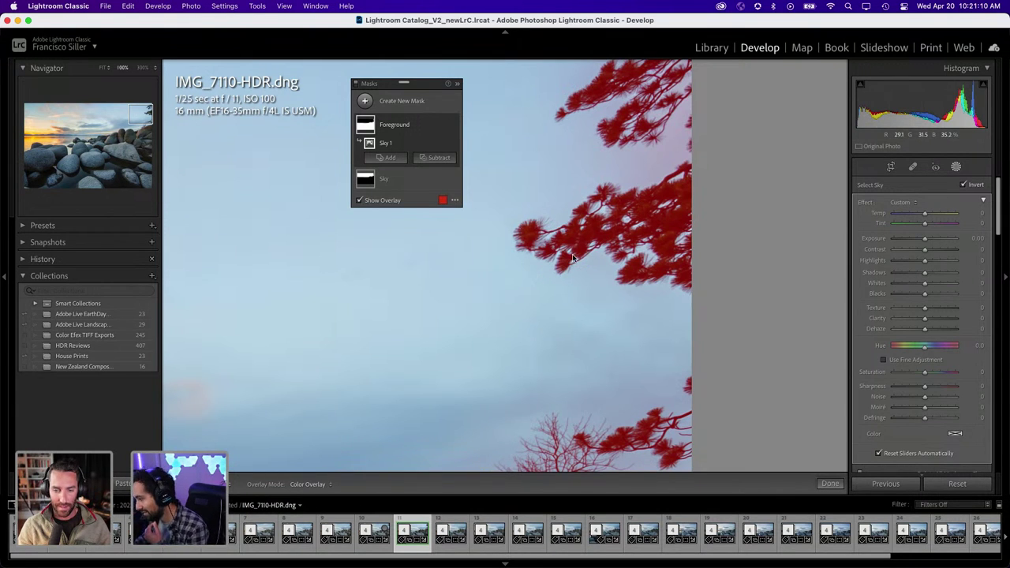
{"action": "left_click", "coordinate": [511, 261]}
{"action": "mouse_move", "coordinate": [407, 124]}
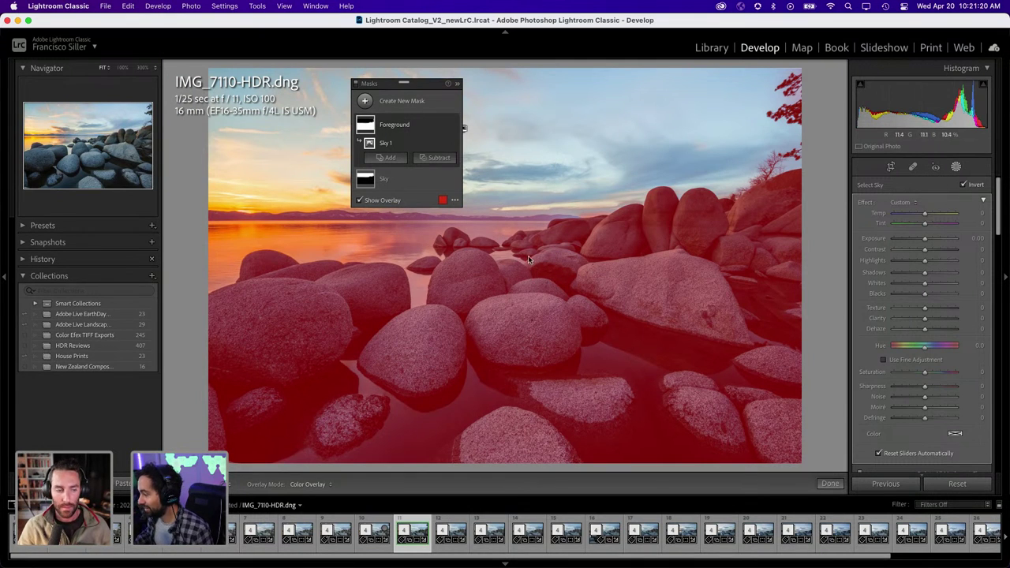
{"action": "left_click_drag", "start_coordinate": [410, 83], "coordinate": [469, 56]}
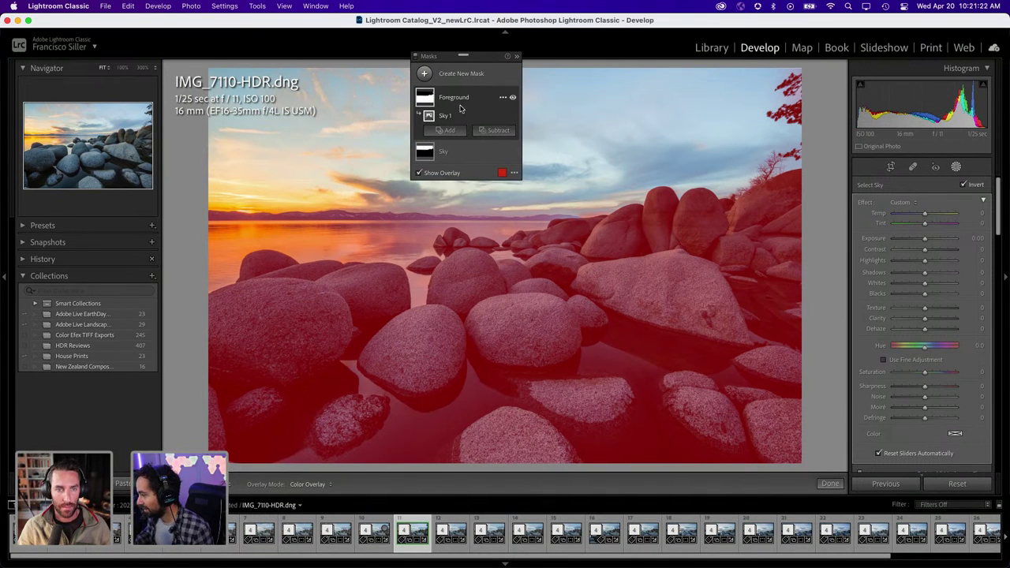
Select the Sky mask, hide the overlay, and lower its Highlights to -83
{"action": "left_click", "coordinate": [445, 153]}
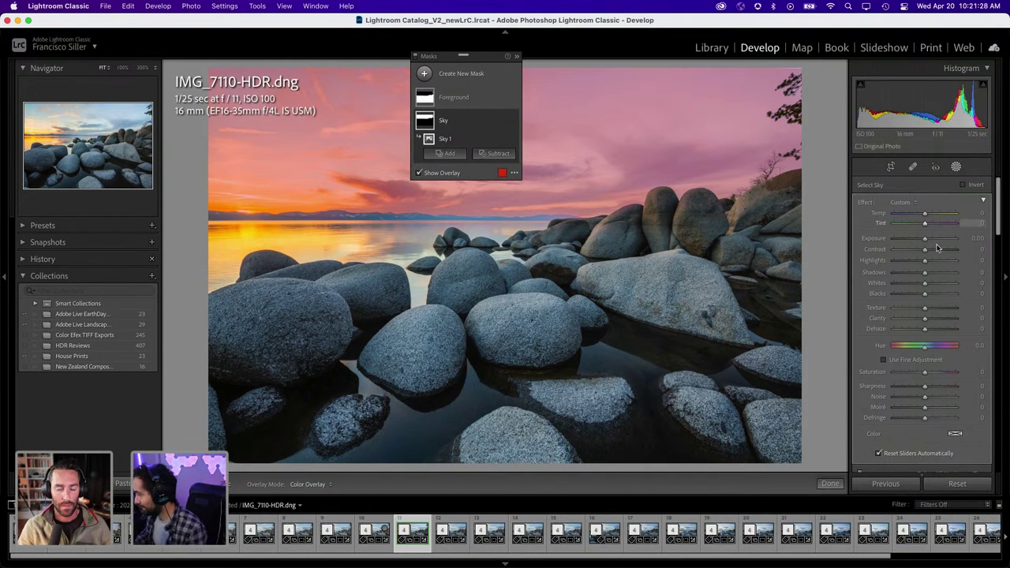
{"action": "left_click_drag", "start_coordinate": [484, 58], "coordinate": [653, 60]}
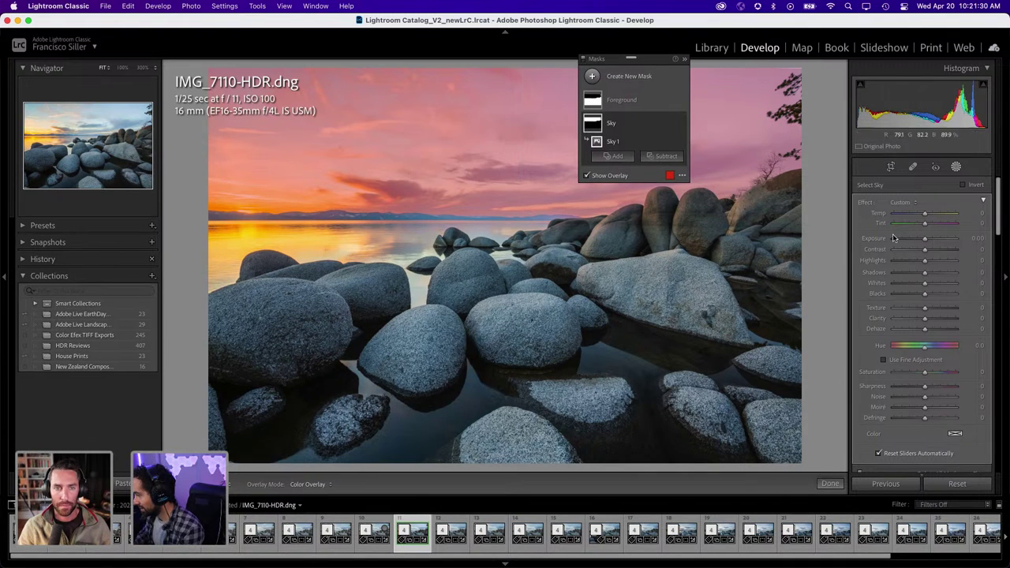
{"action": "key", "text": "o"}
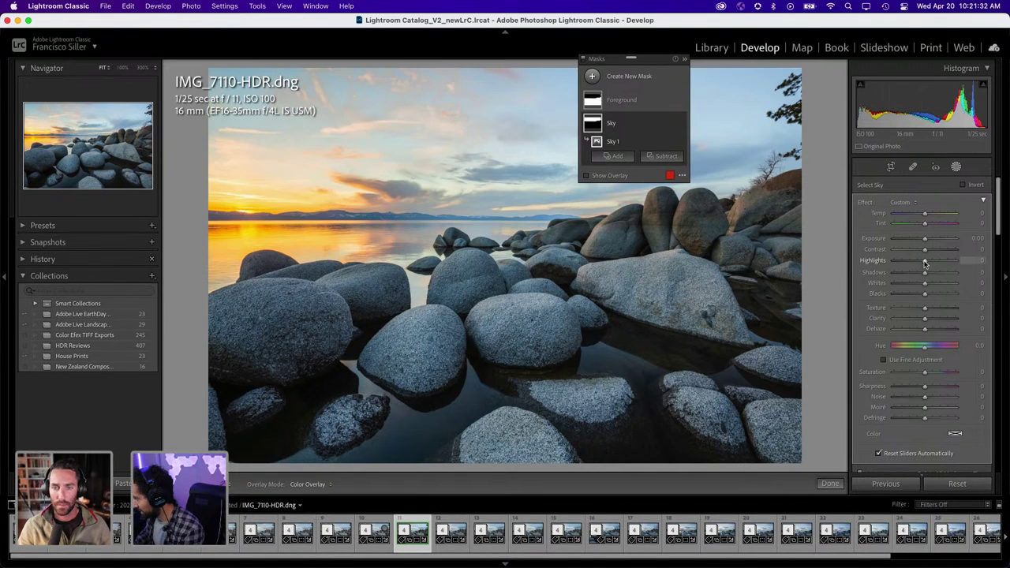
{"action": "left_click_drag", "start_coordinate": [924, 260], "coordinate": [894, 260]}
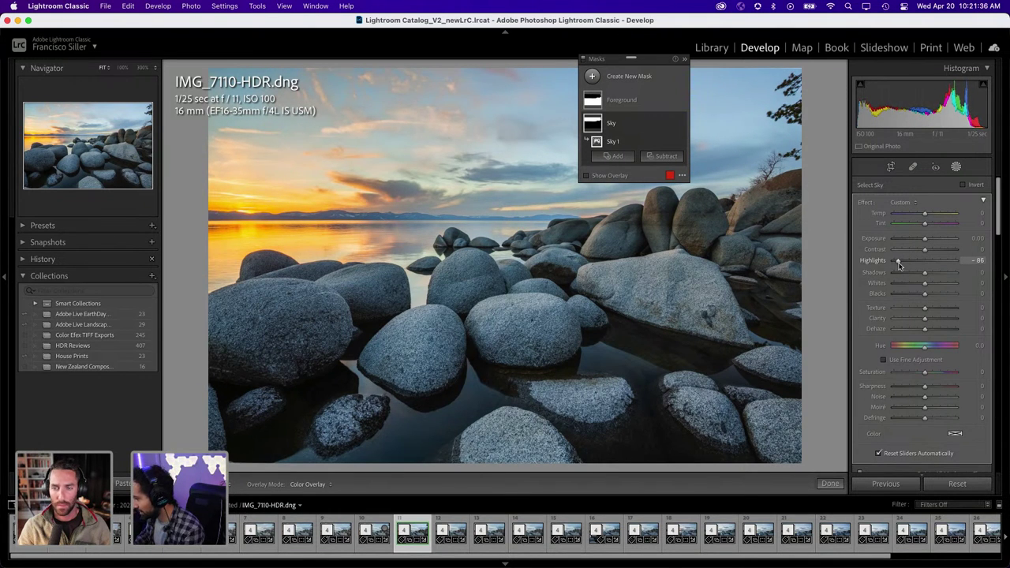
{"action": "left_click_drag", "start_coordinate": [893, 265], "coordinate": [899, 261]}
Inspect the clouds at 100%, toggle masks off and on to compare, then select Foreground
{"action": "left_click", "coordinate": [374, 193]}
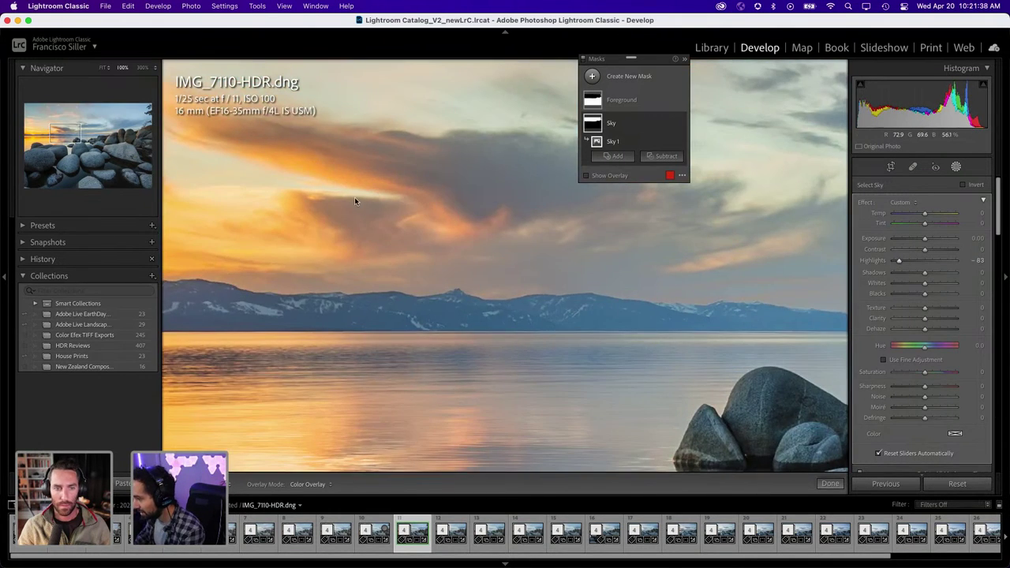
{"action": "left_click_drag", "start_coordinate": [345, 200], "coordinate": [492, 201]}
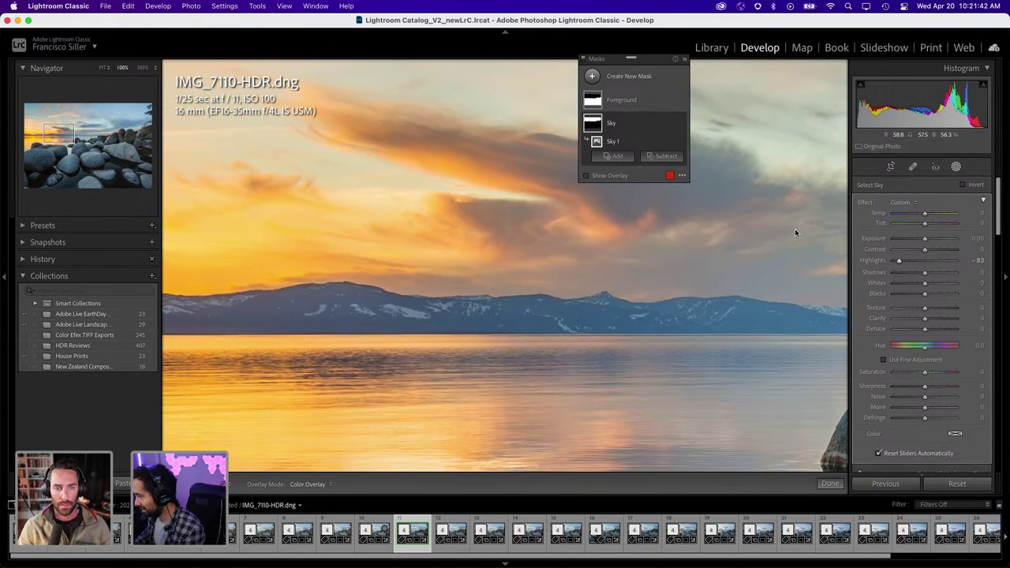
{"action": "left_click", "coordinate": [584, 60]}
{"action": "left_click", "coordinate": [584, 60]}
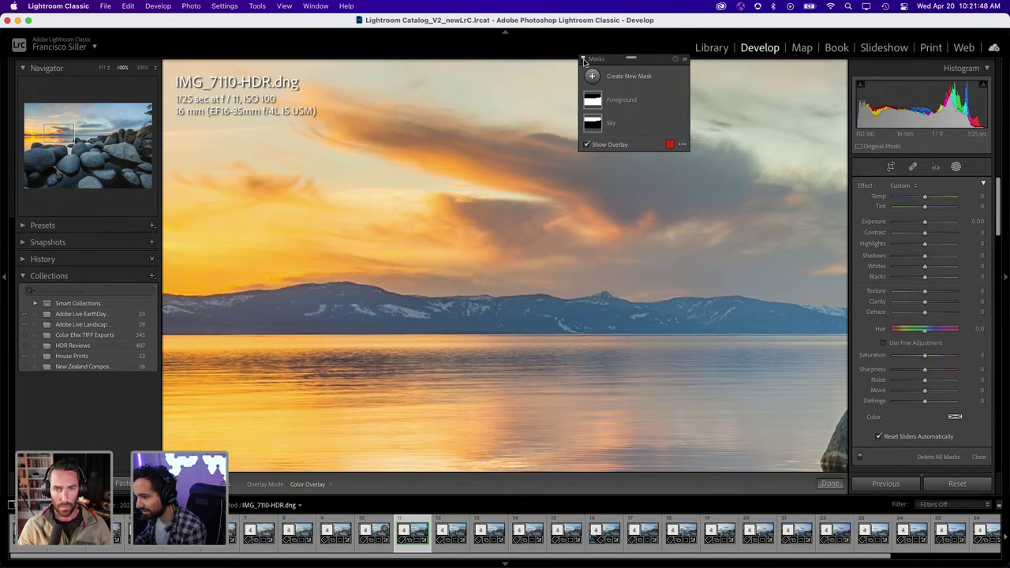
{"action": "left_click", "coordinate": [569, 212]}
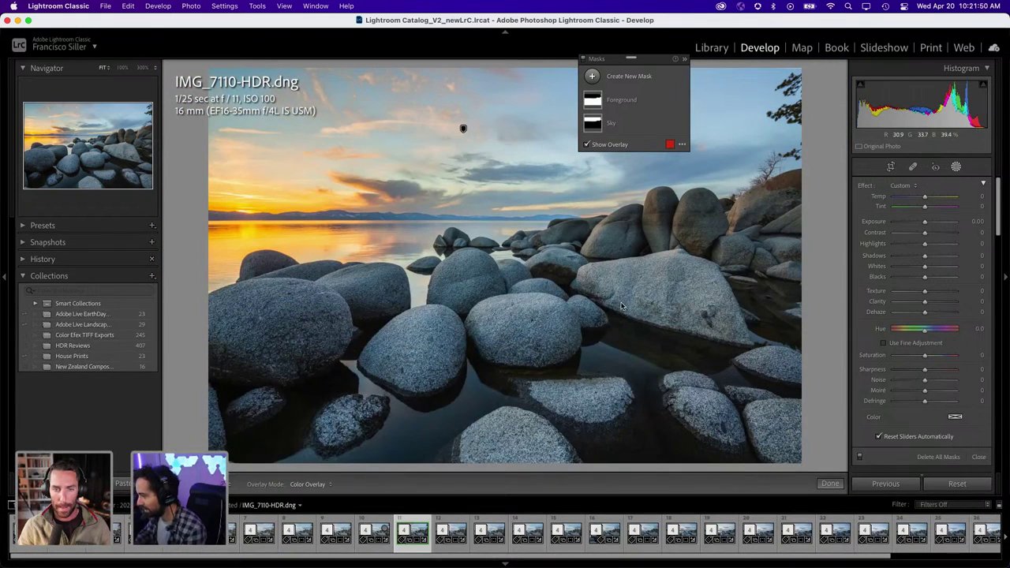
{"action": "mouse_move", "coordinate": [621, 123]}
{"action": "left_click", "coordinate": [620, 100]}
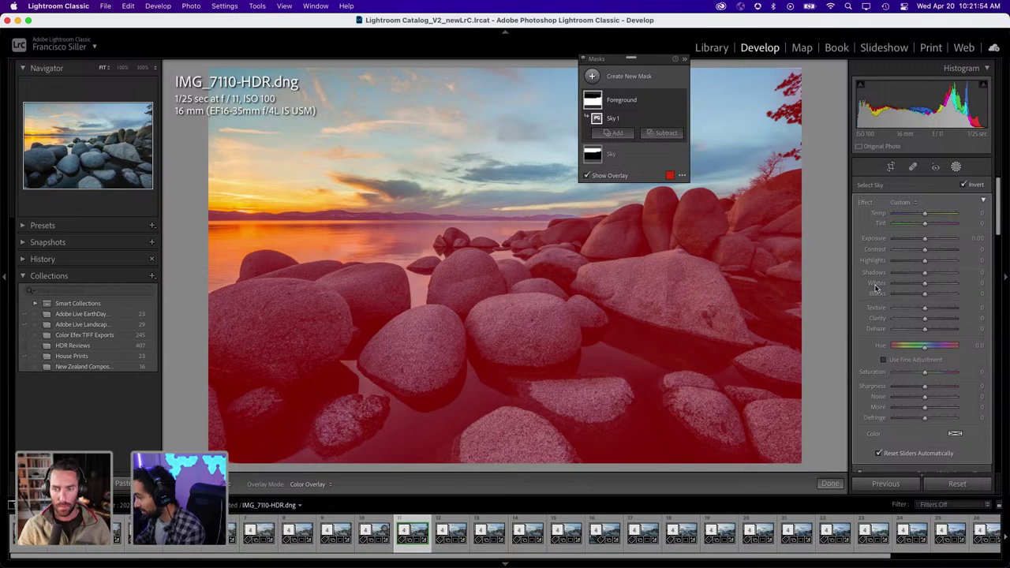
Hide the mask overlay and set the Foreground mask's Shadows to +22
{"action": "key", "text": "o"}
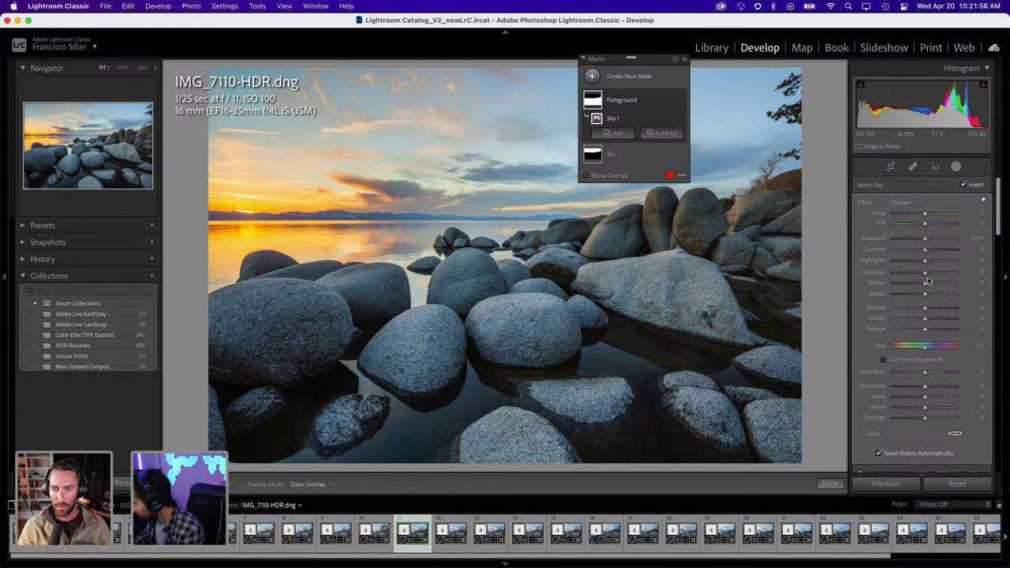
{"action": "left_click_drag", "start_coordinate": [926, 276], "coordinate": [952, 280]}
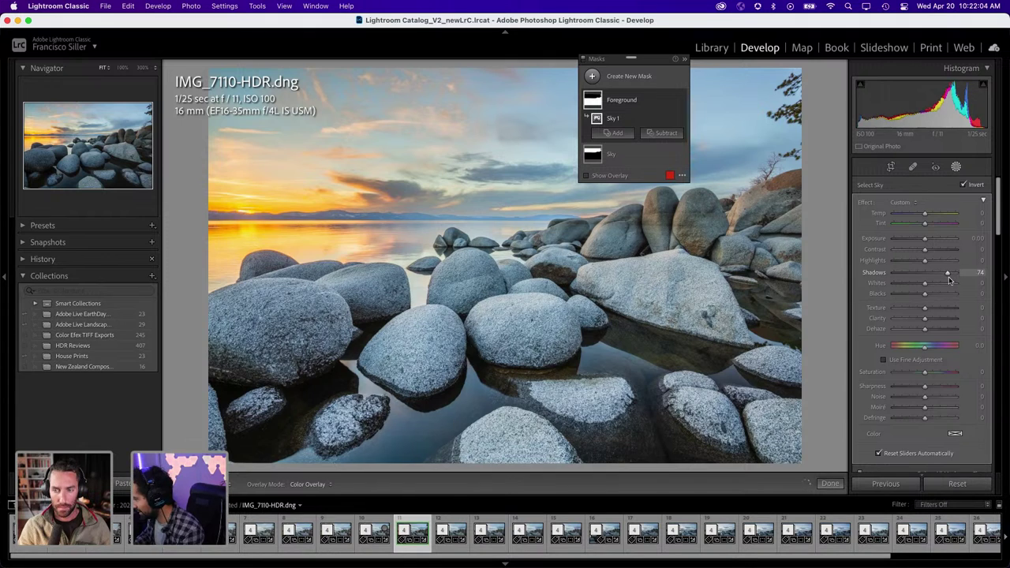
{"action": "left_click_drag", "start_coordinate": [948, 276], "coordinate": [931, 277]}
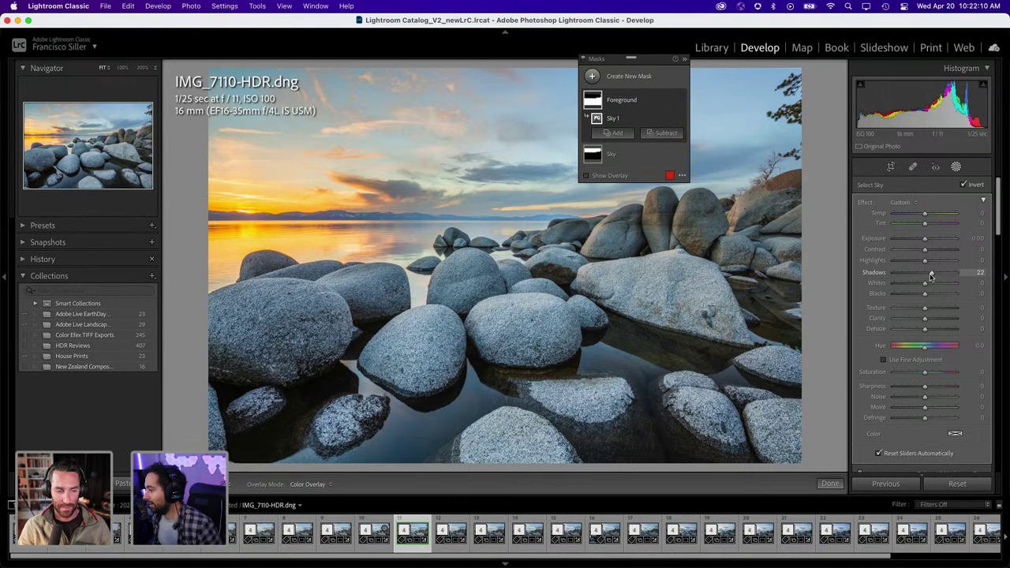
Move the floating Masks panel aside so it doesn't cover the photo
{"action": "mouse_move", "coordinate": [647, 56]}
{"action": "left_mouse_down"}
{"action": "mouse_move", "coordinate": [588, 57]}
{"action": "mouse_move", "coordinate": [697, 80]}
{"action": "left_mouse_up"}
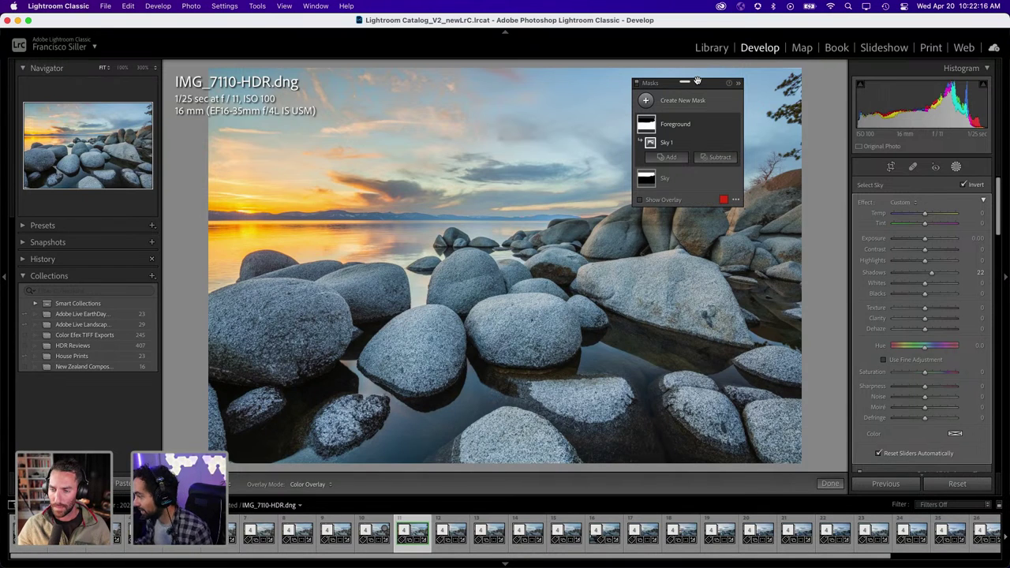
{"action": "left_click_drag", "start_coordinate": [697, 84], "coordinate": [749, 72]}
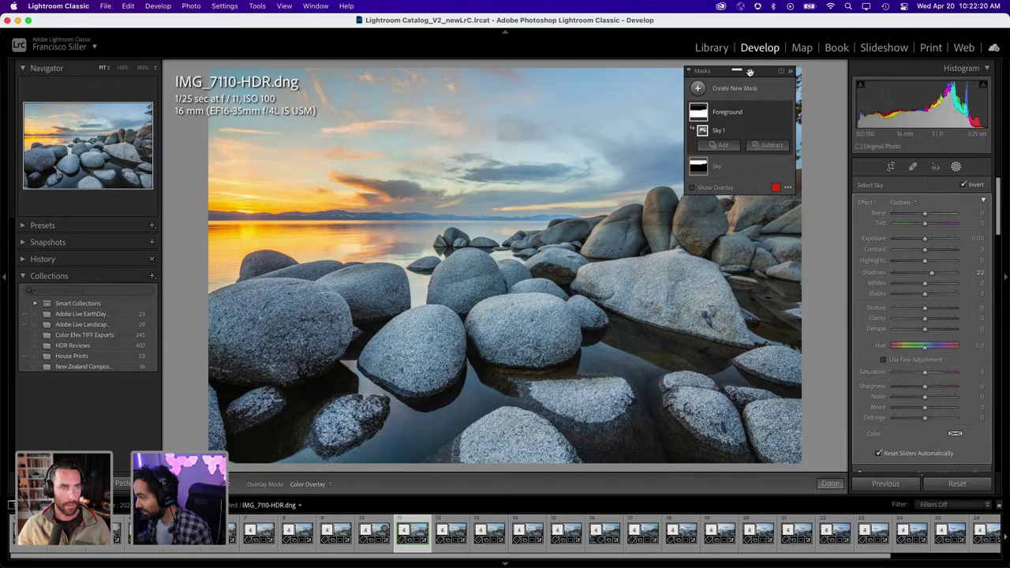
{"action": "left_click_drag", "start_coordinate": [749, 73], "coordinate": [754, 70]}
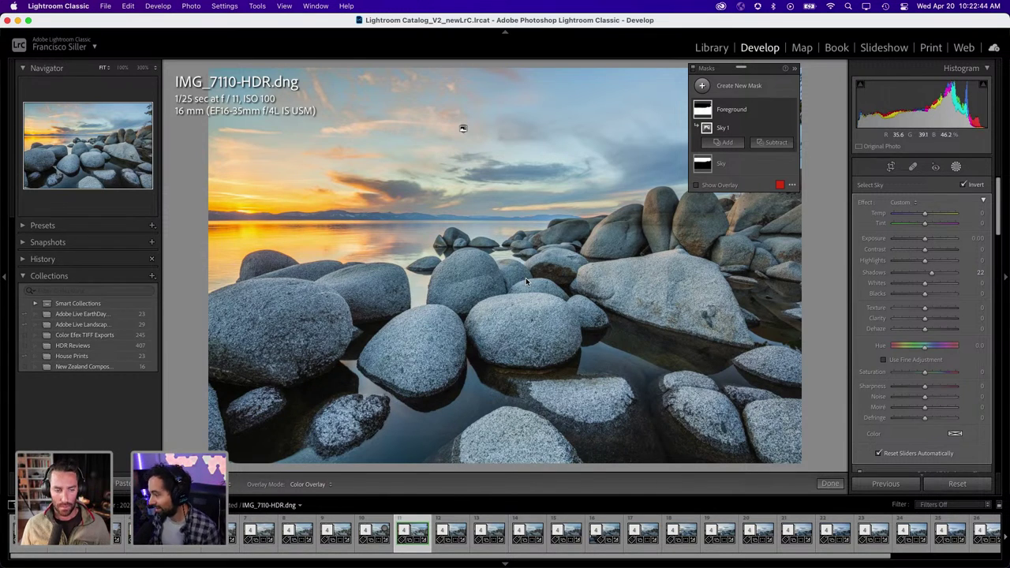
{"action": "left_click_drag", "start_coordinate": [743, 70], "coordinate": [792, 66]}
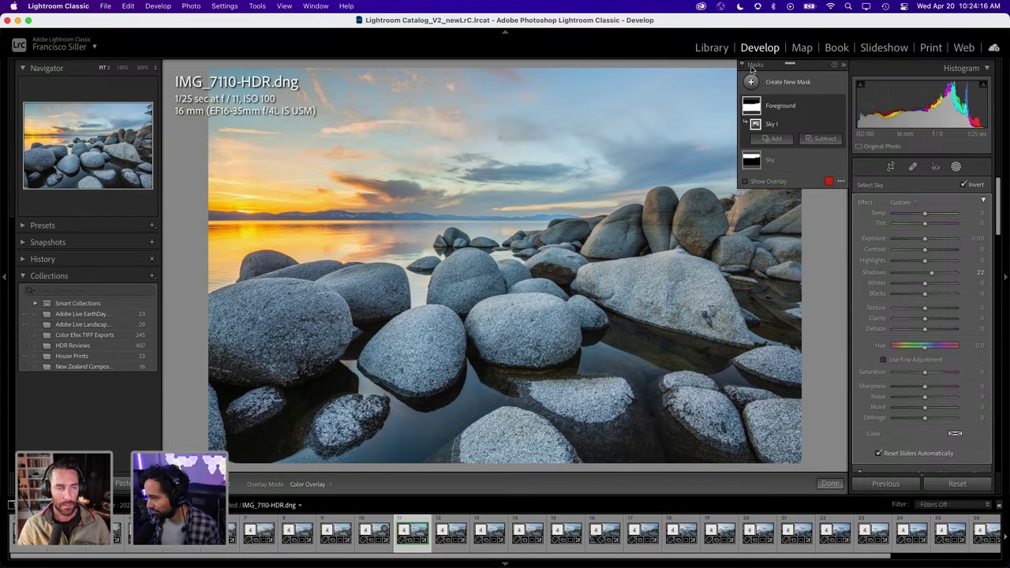
{"action": "mouse_move", "coordinate": [791, 65]}
{"action": "left_mouse_down"}
{"action": "mouse_move", "coordinate": [141, 290]}
{"action": "mouse_move", "coordinate": [611, 80]}
{"action": "left_mouse_up"}
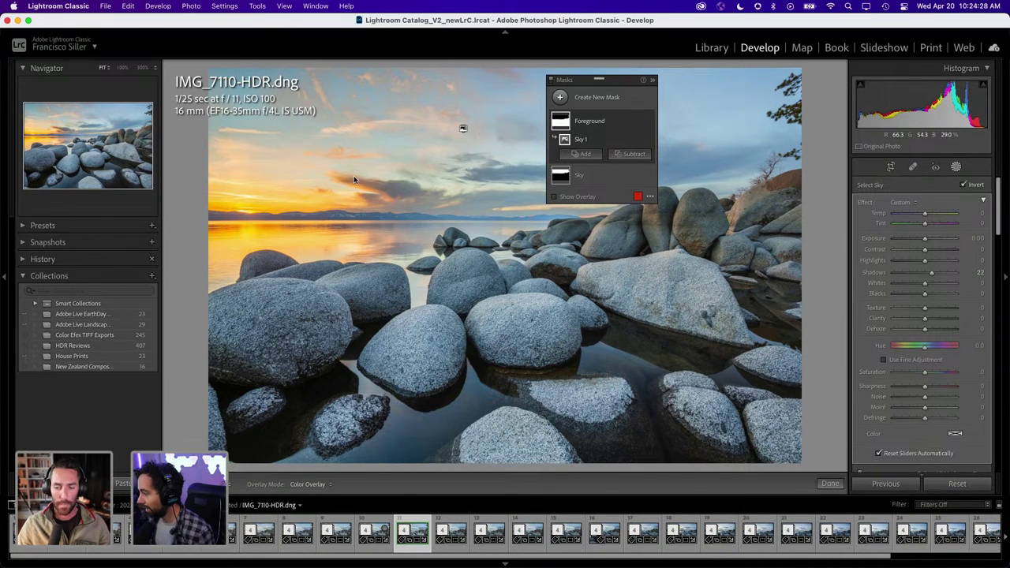
{"action": "left_click_drag", "start_coordinate": [605, 80], "coordinate": [707, 58]}
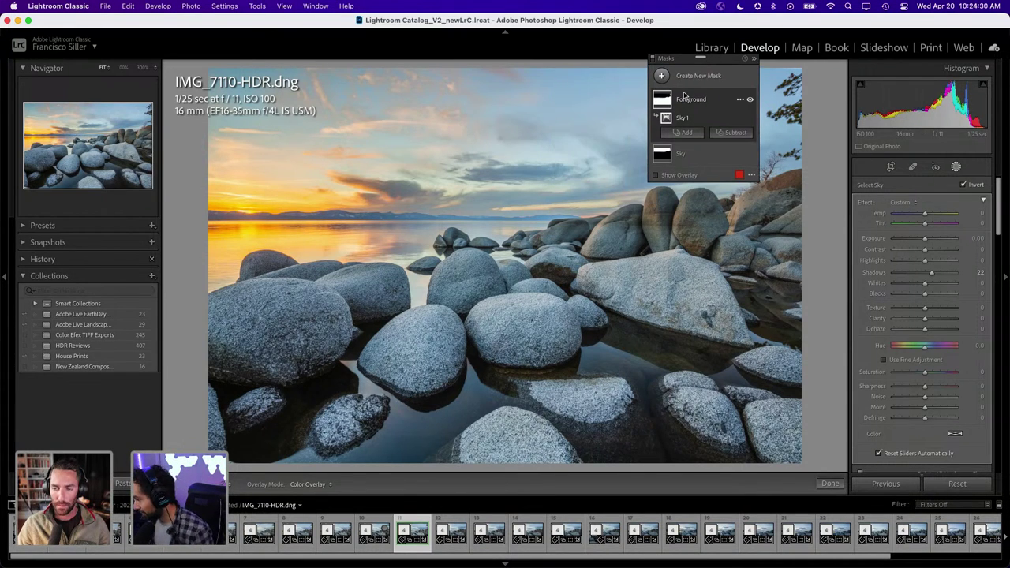
{"action": "scroll", "coordinate": [929, 419], "scroll_direction": "down", "scroll_amount": 5}
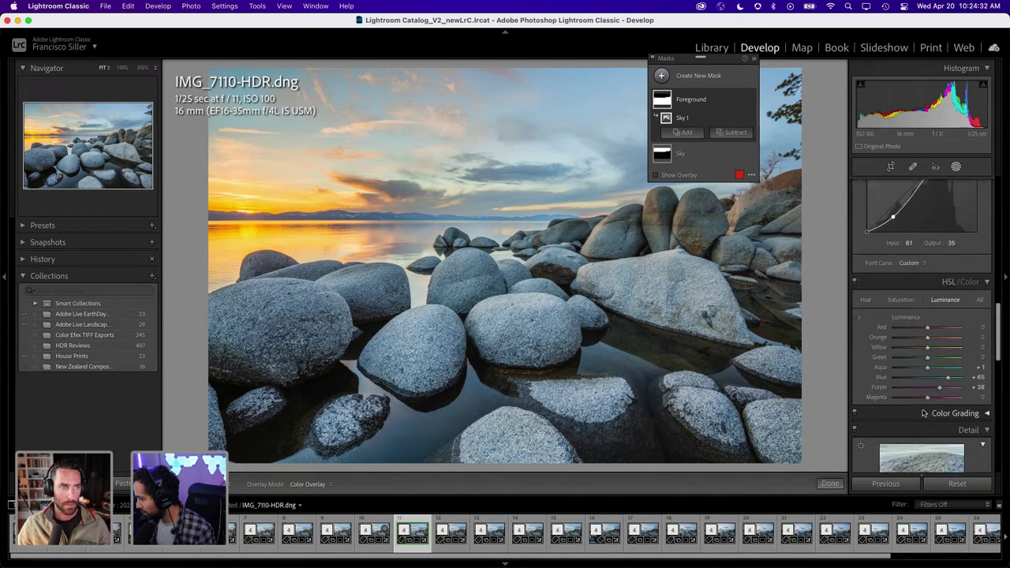
{"action": "scroll", "coordinate": [930, 419], "scroll_direction": "down", "scroll_amount": 5}
{"action": "scroll", "coordinate": [929, 419], "scroll_direction": "down", "scroll_amount": 3}
{"action": "scroll", "coordinate": [928, 418], "scroll_direction": "down", "scroll_amount": 2}
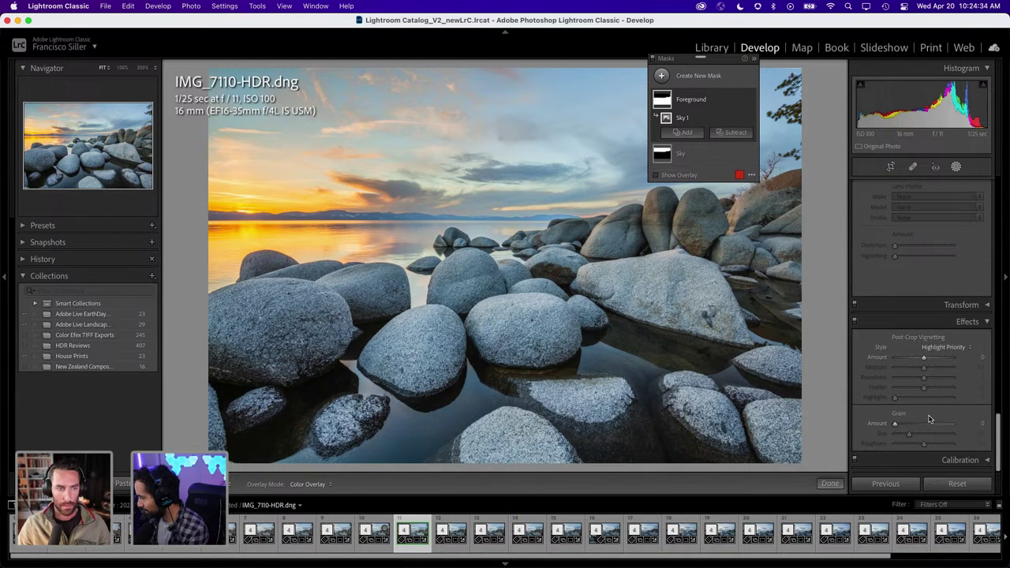
{"action": "left_click_drag", "start_coordinate": [925, 359], "coordinate": [915, 359]}
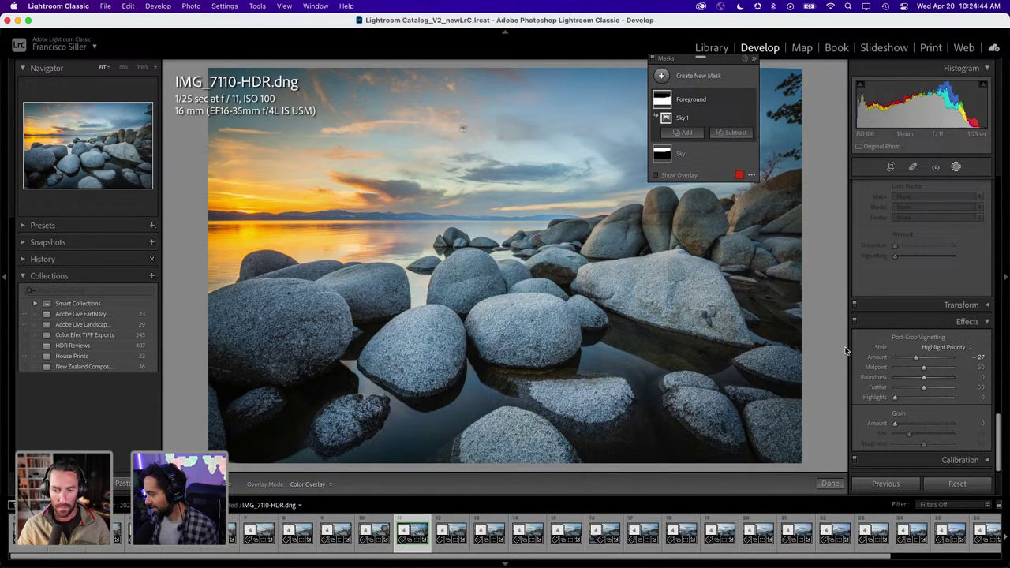
{"action": "double_click", "coordinate": [916, 360]}
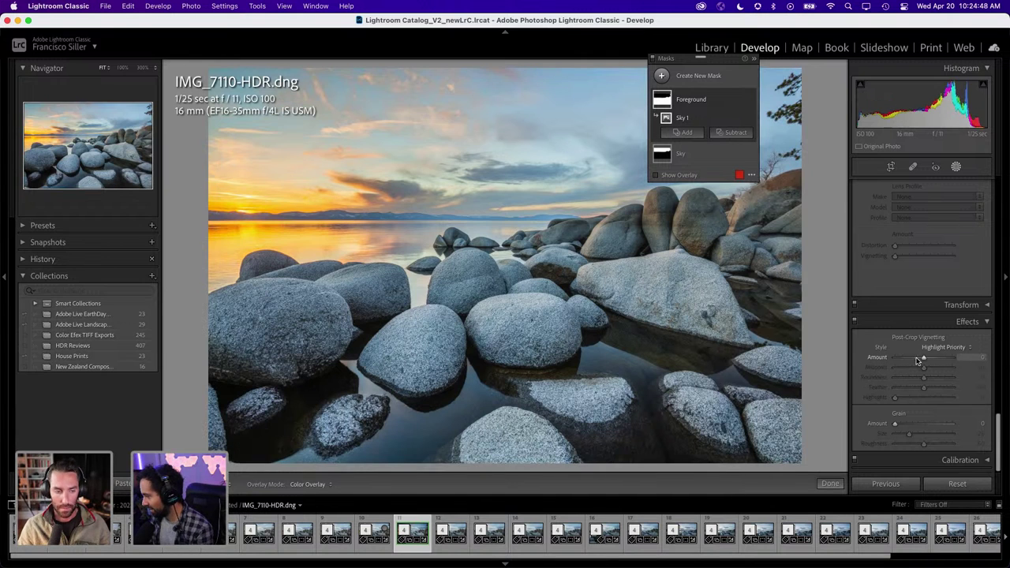
{"action": "scroll", "coordinate": [919, 349], "scroll_direction": "up", "scroll_amount": 5}
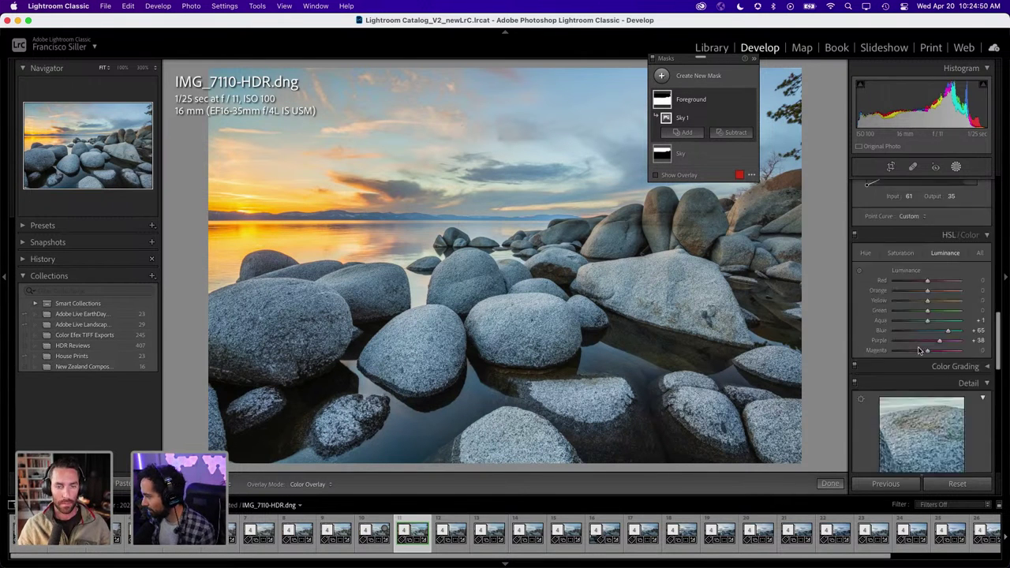
{"action": "scroll", "coordinate": [919, 349], "scroll_direction": "up", "scroll_amount": 5}
{"action": "scroll", "coordinate": [915, 316], "scroll_direction": "up", "scroll_amount": 2}
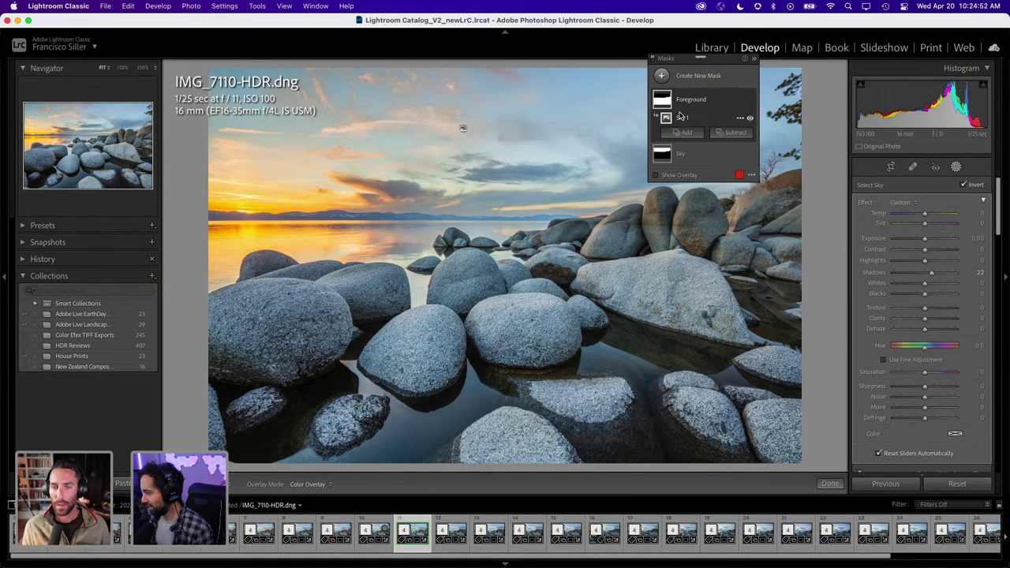
{"action": "mouse_move", "coordinate": [694, 116]}
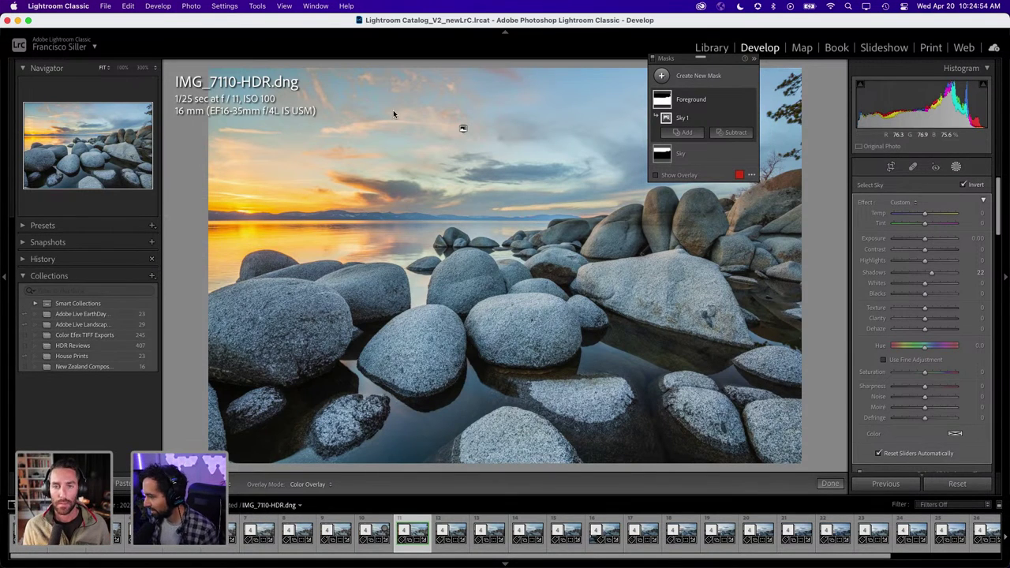
{"action": "left_click", "coordinate": [491, 206]}
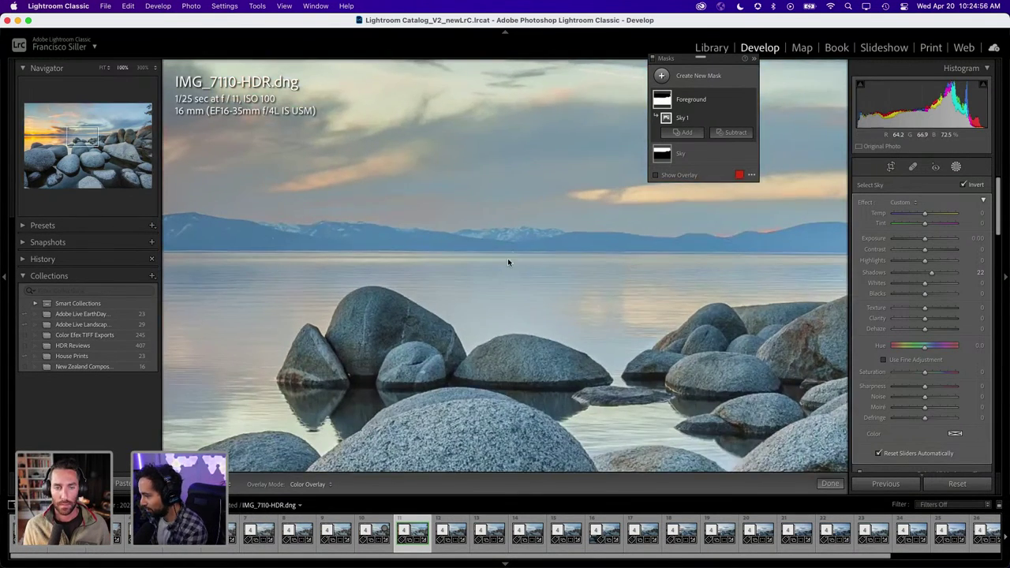
{"action": "left_click", "coordinate": [436, 252]}
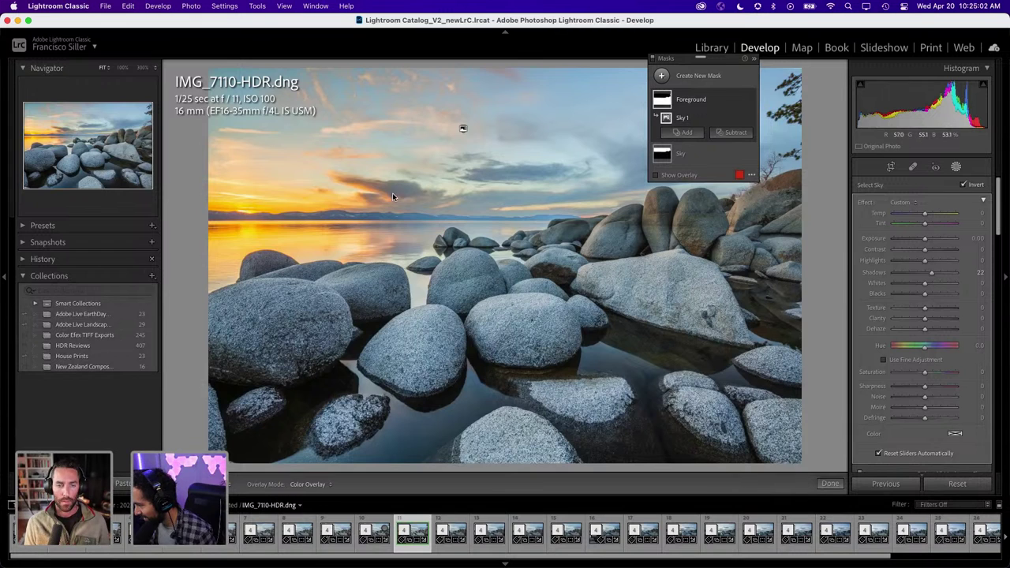
Add a linear gradient mask fading in from the photo's left edge
{"action": "left_click", "coordinate": [662, 75]}
{"action": "left_click", "coordinate": [719, 143]}
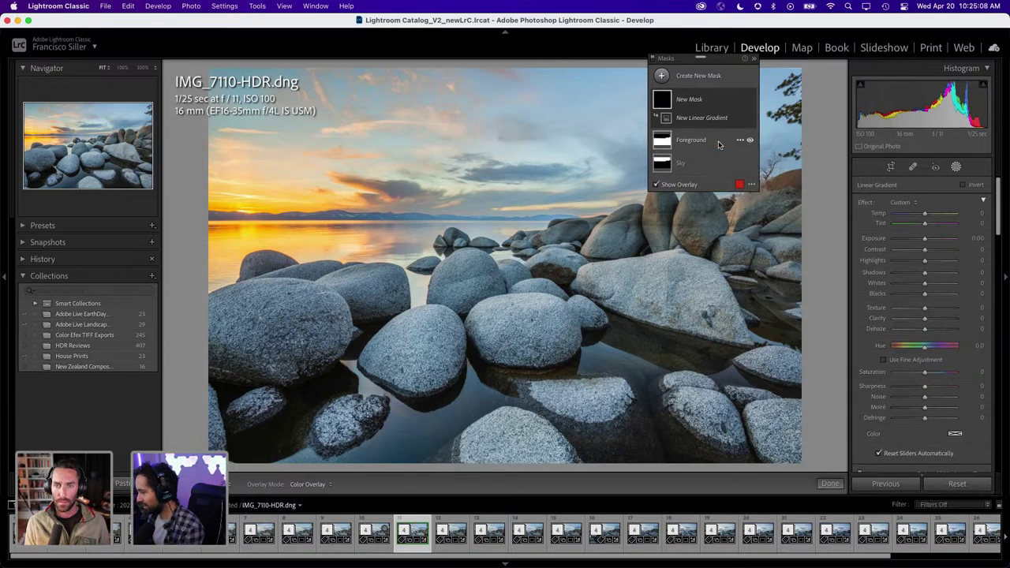
{"action": "mouse_move", "coordinate": [213, 306]}
{"action": "left_mouse_down"}
{"action": "mouse_move", "coordinate": [314, 301]}
{"action": "mouse_move", "coordinate": [293, 304]}
{"action": "left_mouse_up"}
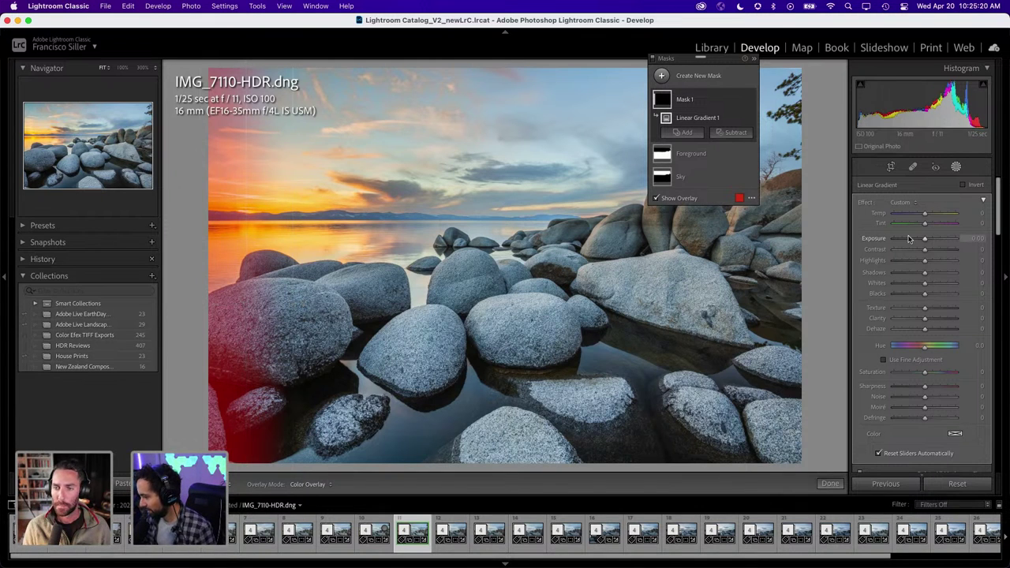
Hide the overlay, set the gradient's Exposure to −0.40, and rename it Left Burn
{"action": "key", "text": "o"}
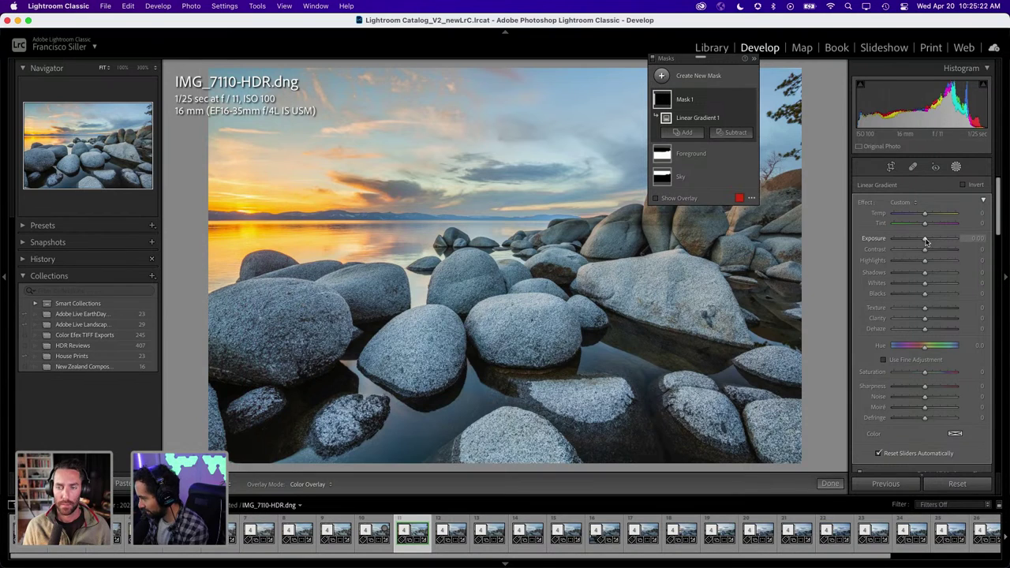
{"action": "left_click_drag", "start_coordinate": [926, 239], "coordinate": [924, 242]}
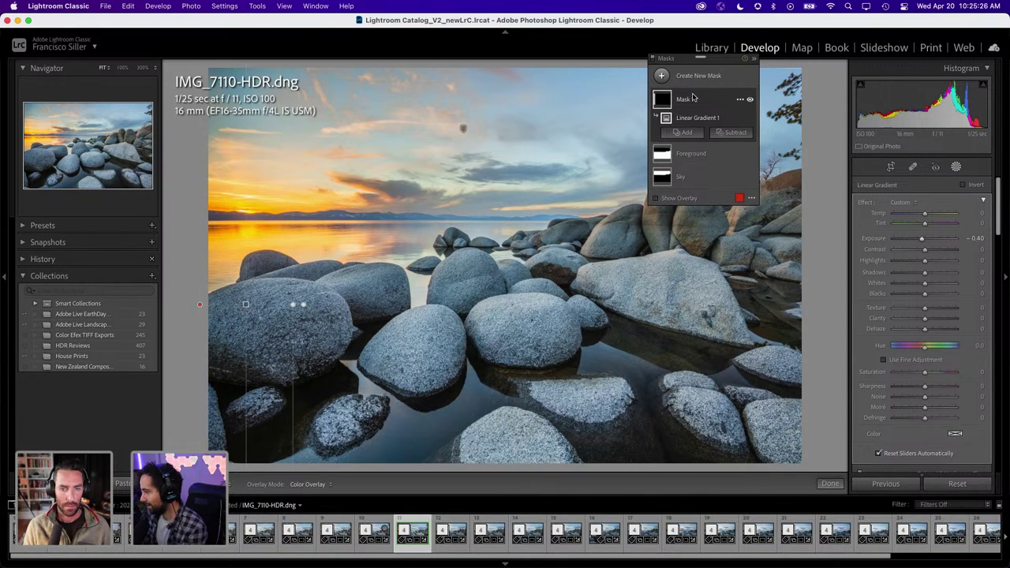
{"action": "left_click", "coordinate": [687, 97]}
{"action": "double_click", "coordinate": [687, 97]}
{"action": "type", "text": "Left Burn"}
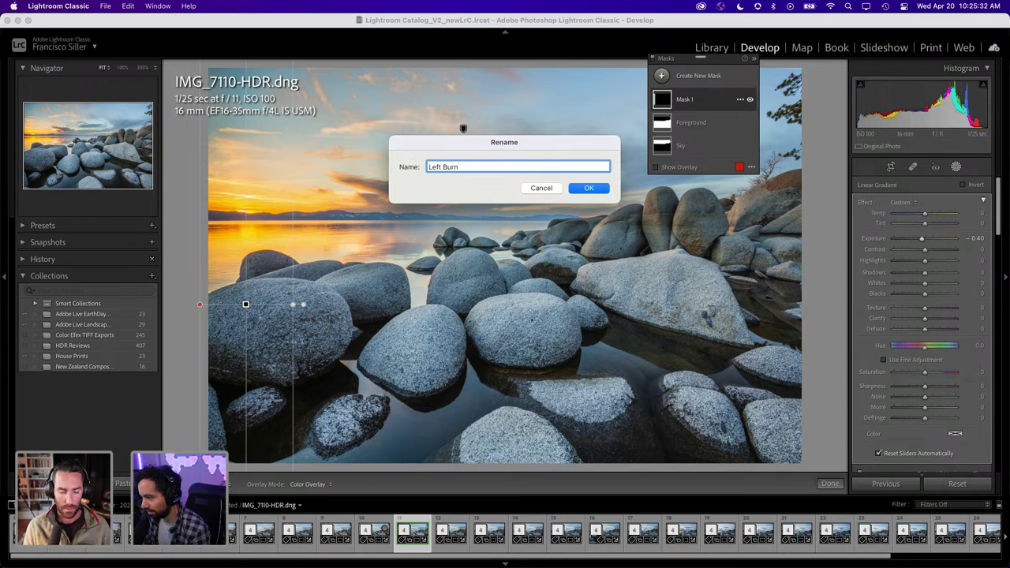
{"action": "left_click", "coordinate": [594, 187]}
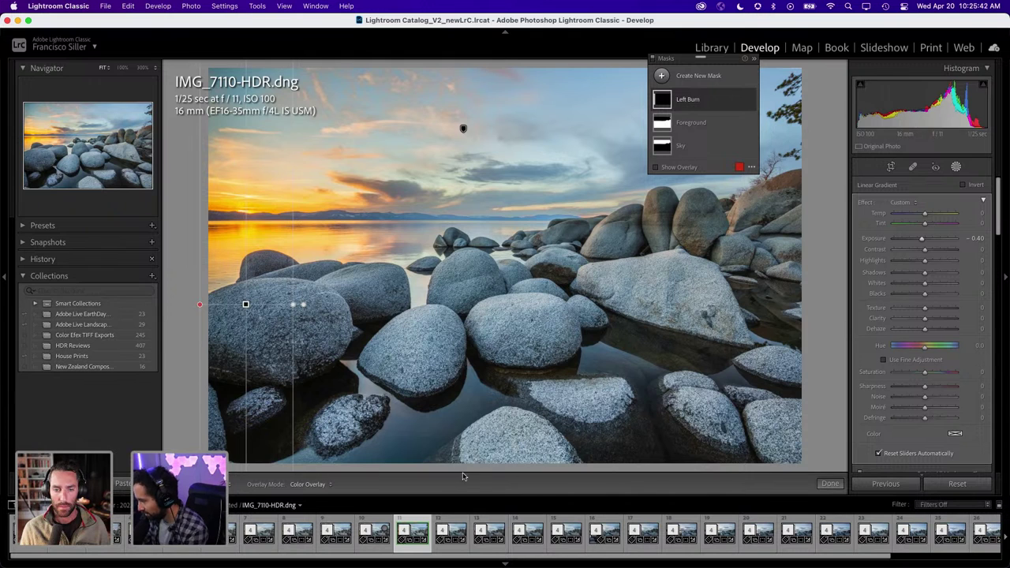
Add a linear gradient rising from the bottom and tune its feather over the foreground
{"action": "left_click", "coordinate": [661, 75]}
{"action": "left_click", "coordinate": [715, 144]}
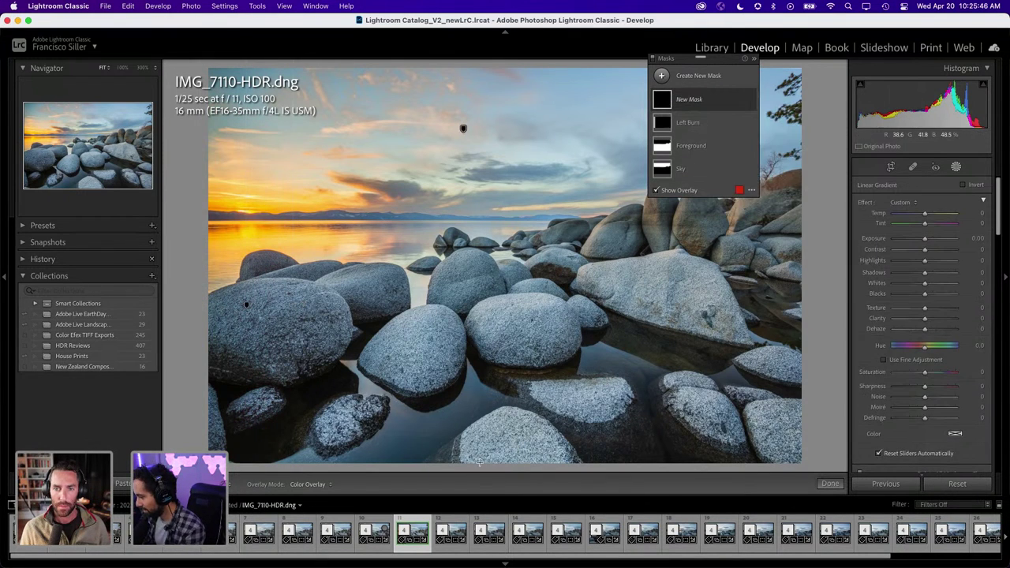
{"action": "left_click_drag", "start_coordinate": [479, 463], "coordinate": [480, 296]}
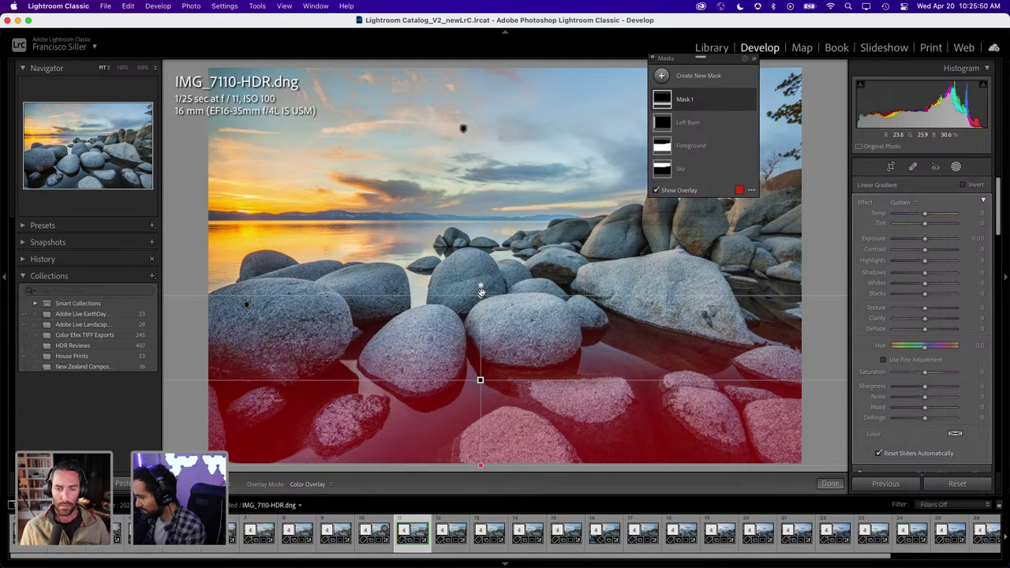
{"action": "left_click_drag", "start_coordinate": [481, 295], "coordinate": [481, 187]}
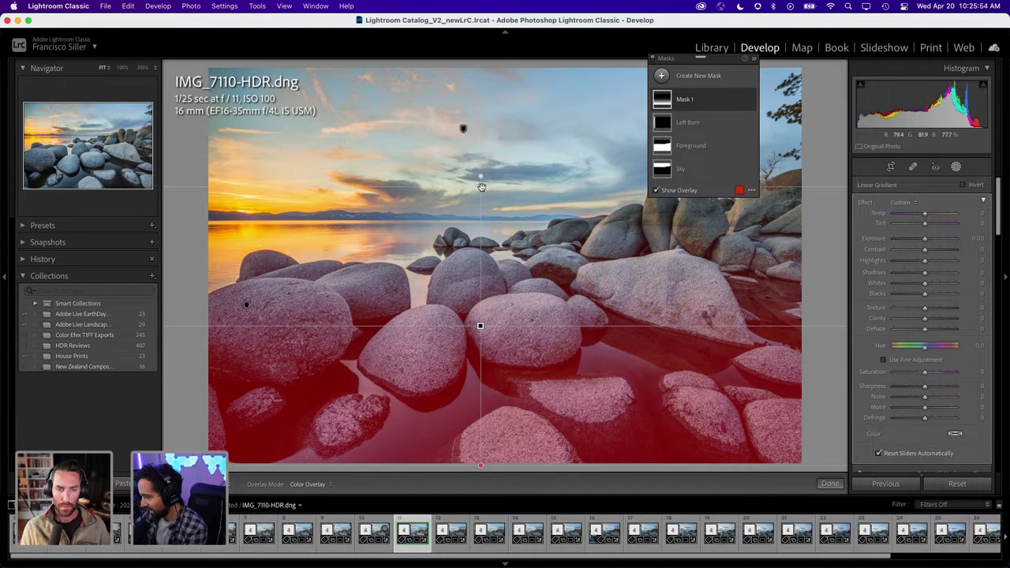
{"action": "mouse_move", "coordinate": [481, 187]}
{"action": "left_mouse_down"}
{"action": "mouse_move", "coordinate": [495, 331]}
{"action": "mouse_move", "coordinate": [481, 403]}
{"action": "mouse_move", "coordinate": [460, 340]}
{"action": "left_mouse_up"}
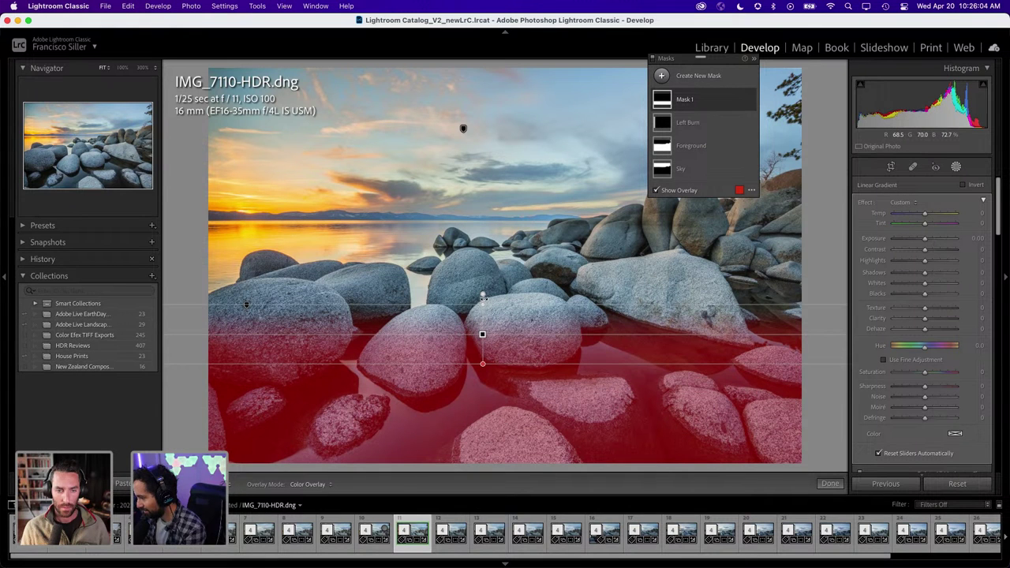
{"action": "left_click_drag", "start_coordinate": [482, 298], "coordinate": [482, 316]}
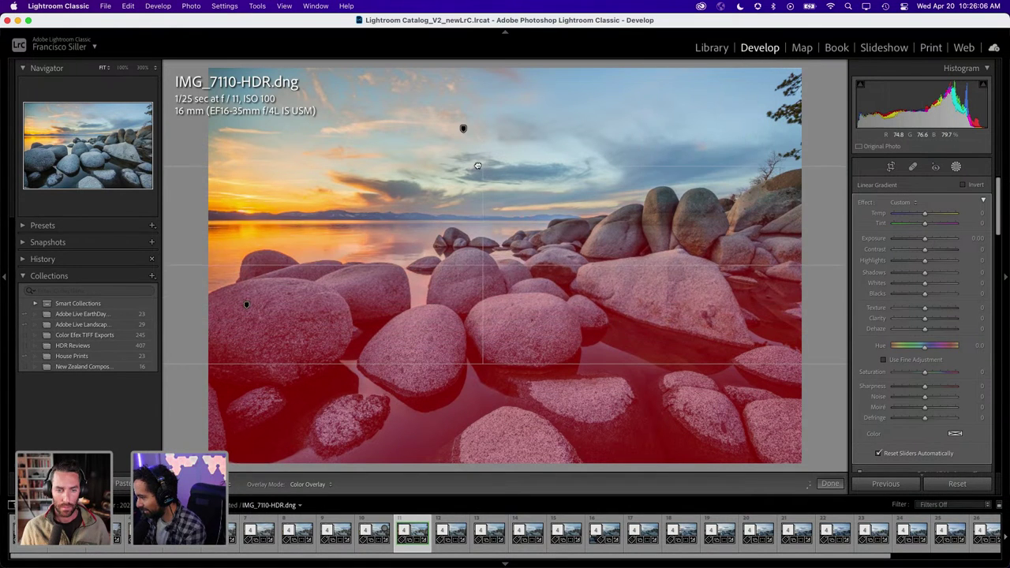
{"action": "left_click_drag", "start_coordinate": [481, 364], "coordinate": [483, 409]}
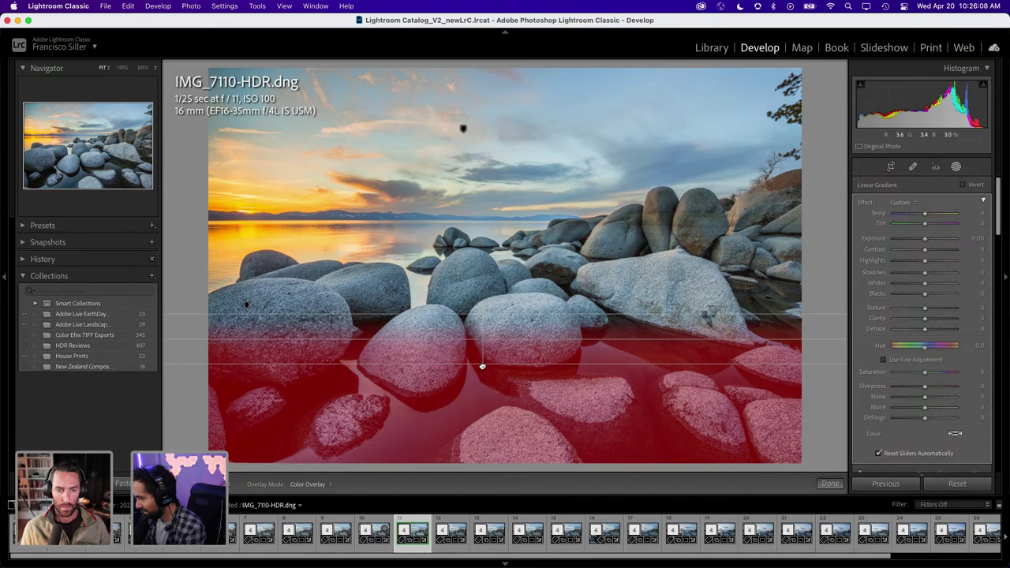
{"action": "left_click_drag", "start_coordinate": [483, 316], "coordinate": [484, 311]}
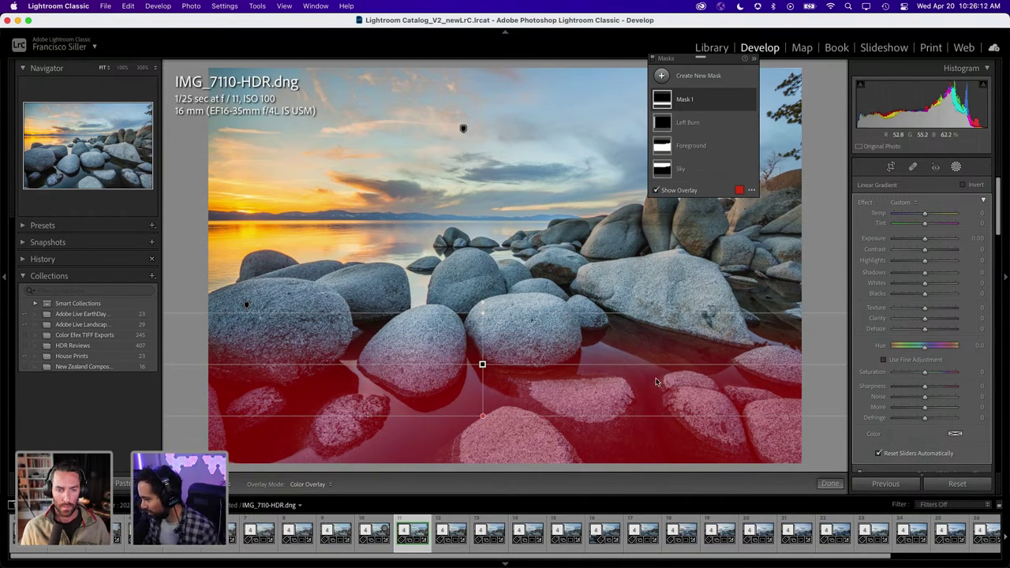
Set the bottom gradient's Exposure to −0.42 and rename it Bottom Burn
{"action": "left_click_drag", "start_coordinate": [924, 238], "coordinate": [921, 240]}
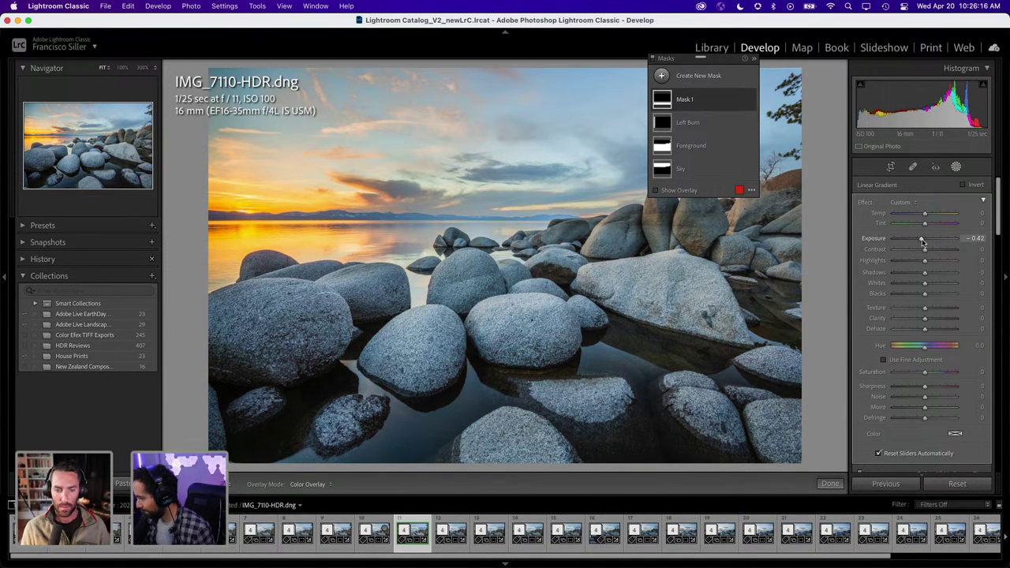
{"action": "double_click", "coordinate": [685, 101]}
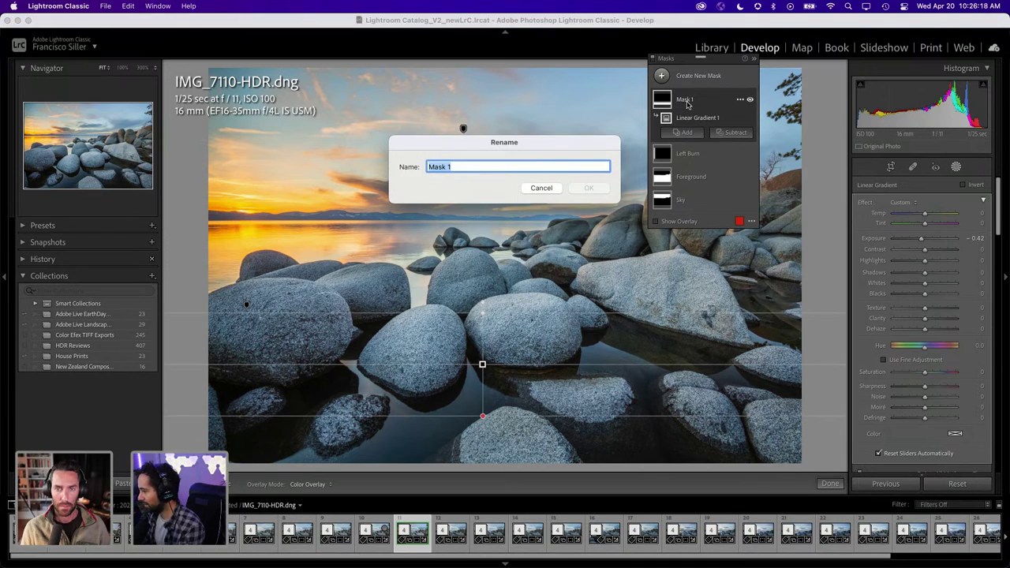
{"action": "type", "text": "Bottom"}
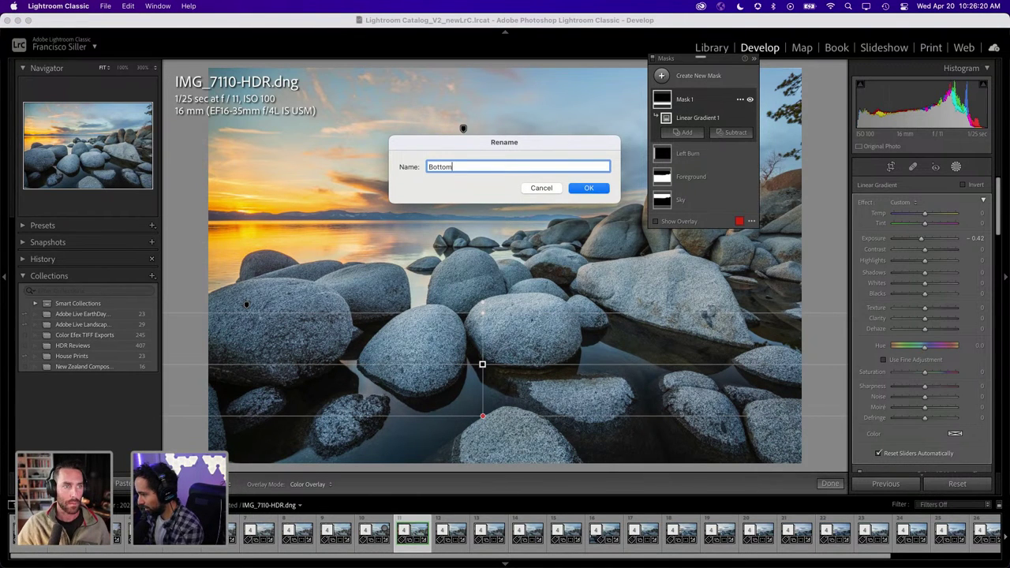
{"action": "type", "text": " Burn"}
{"action": "key", "text": "Return"}
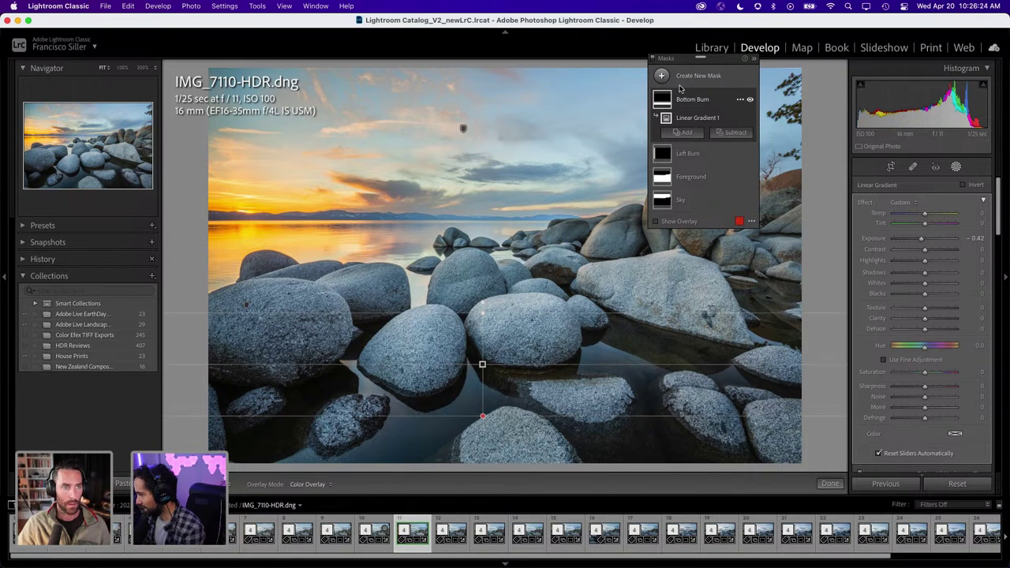
Add a linear gradient fading in from the right edge, nudged slightly left
{"action": "left_click", "coordinate": [683, 132]}
{"action": "left_click", "coordinate": [730, 144]}
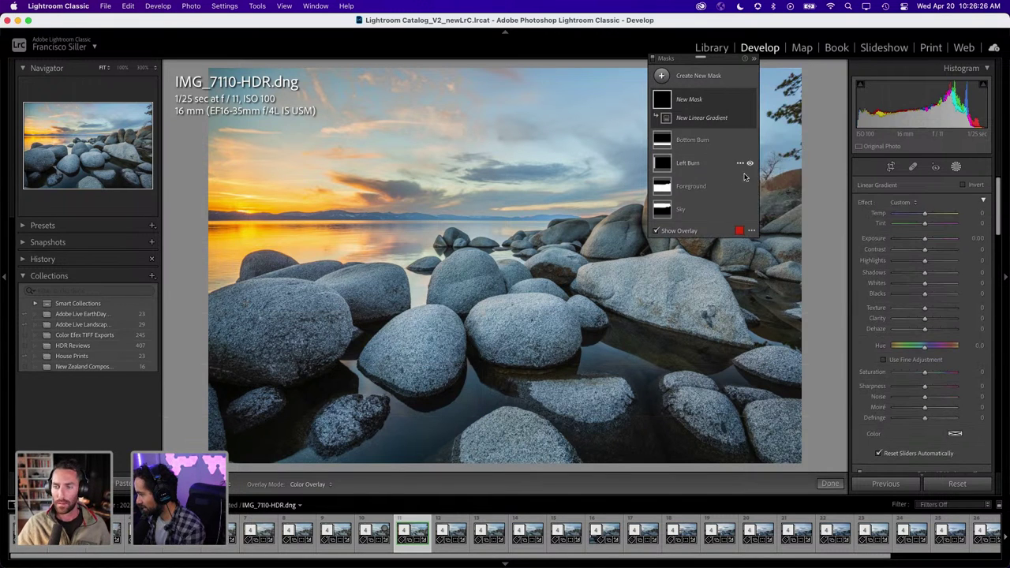
{"action": "left_click_drag", "start_coordinate": [812, 249], "coordinate": [675, 260]}
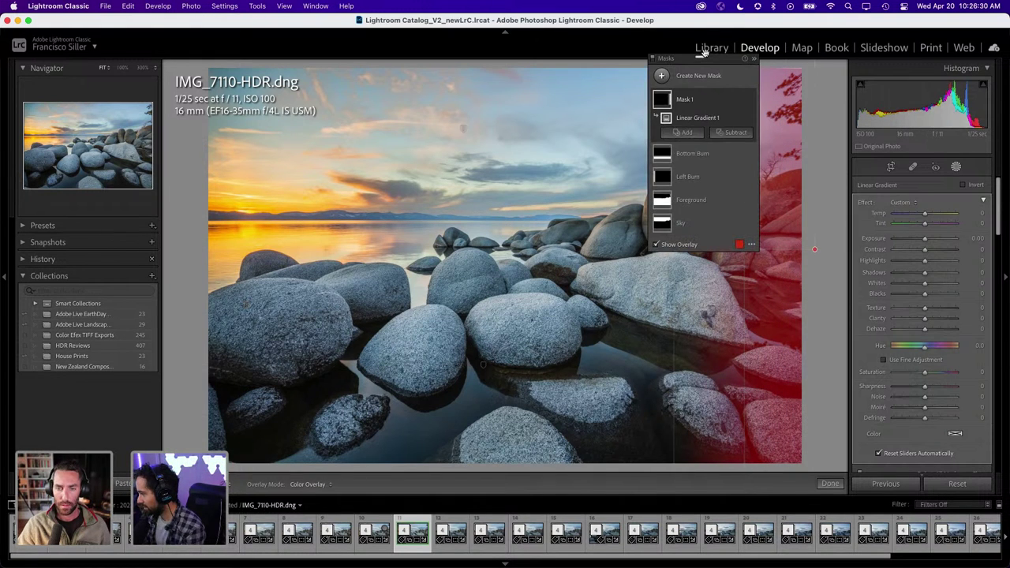
{"action": "left_click_drag", "start_coordinate": [699, 59], "coordinate": [141, 239]}
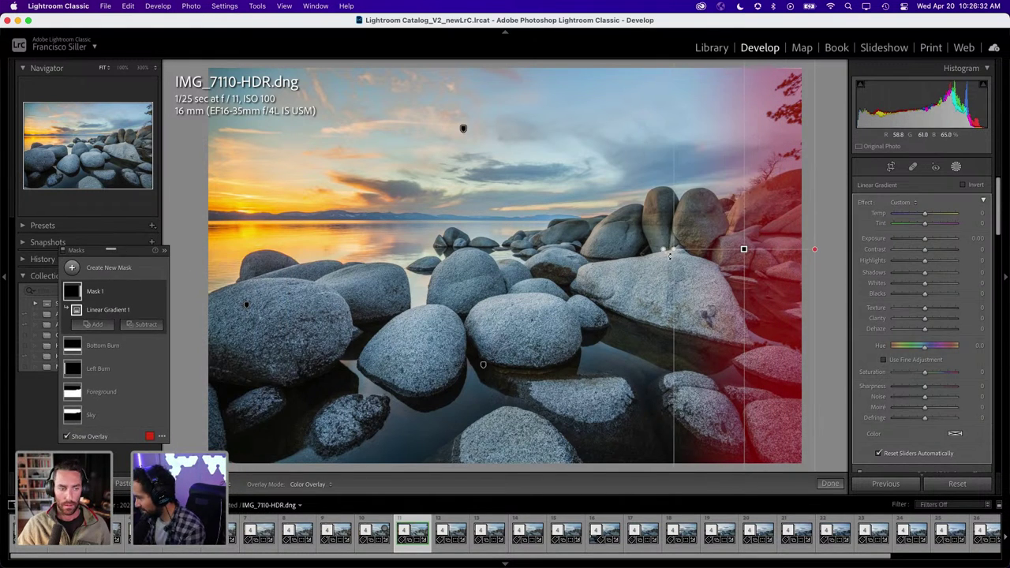
{"action": "left_click_drag", "start_coordinate": [676, 248], "coordinate": [625, 254]}
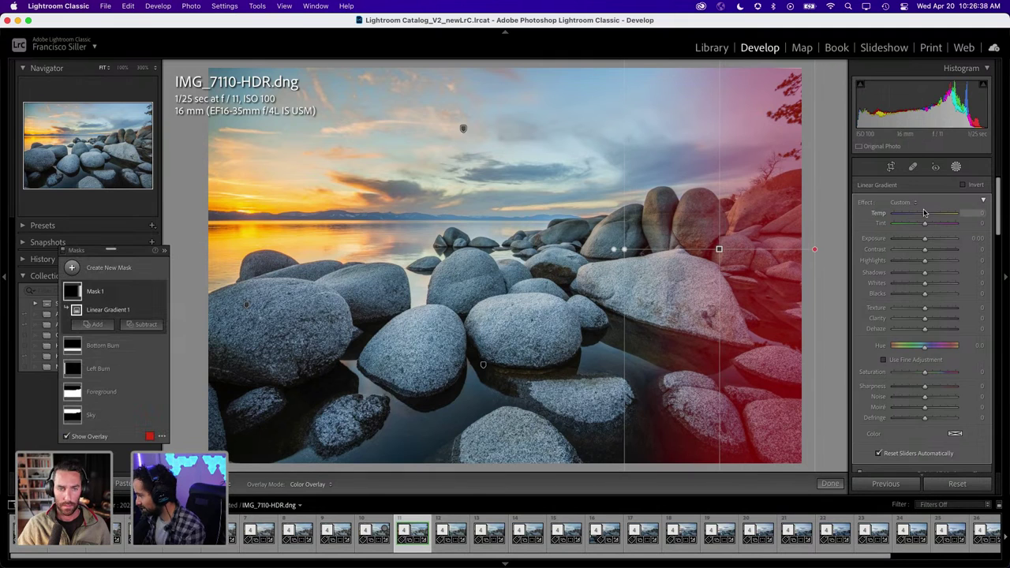
Set the right gradient's Exposure to −0.43, finish with Done, and reopen Masking
{"action": "left_click_drag", "start_coordinate": [926, 239], "coordinate": [920, 239]}
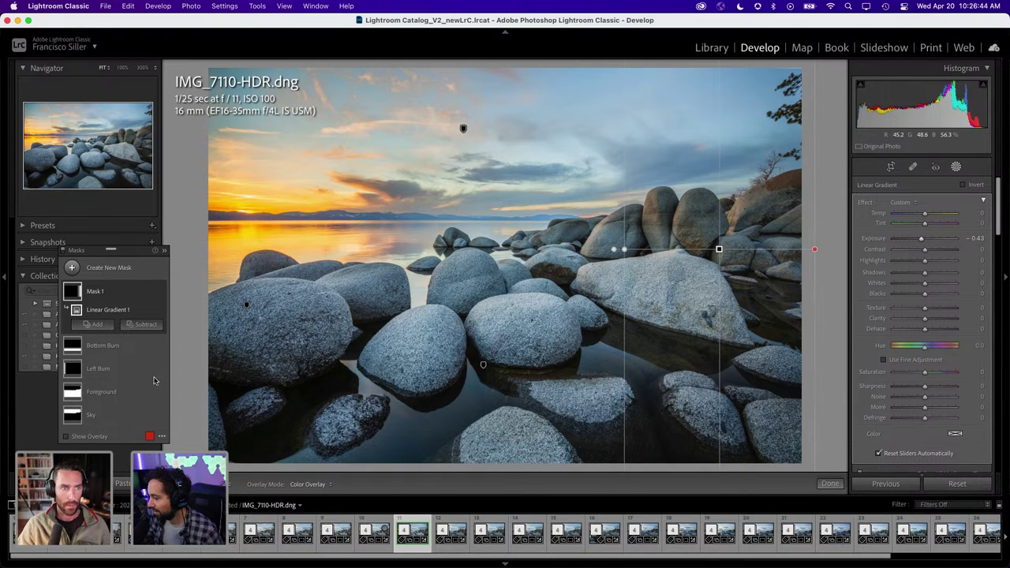
{"action": "left_click_drag", "start_coordinate": [129, 249], "coordinate": [215, 174]}
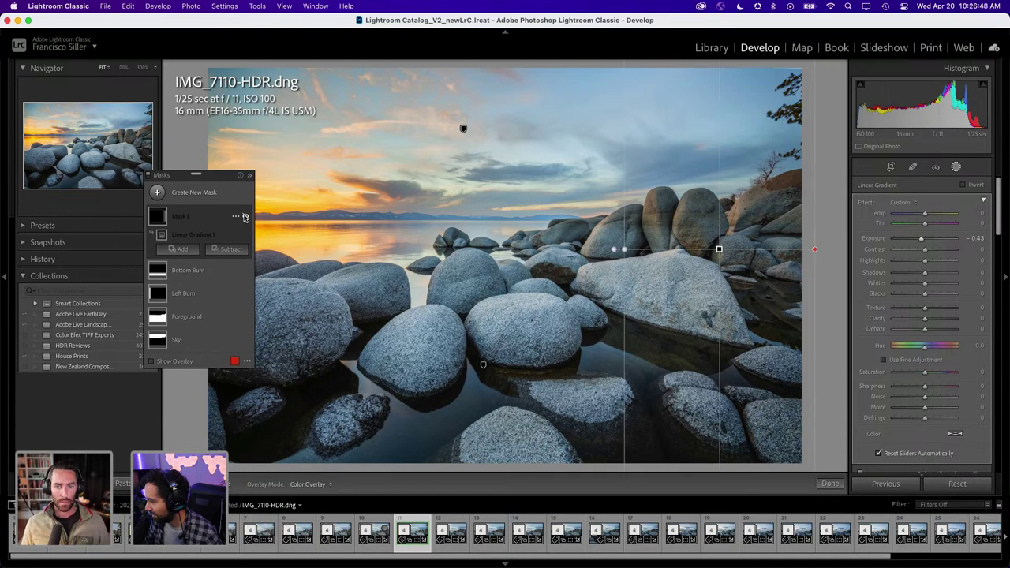
{"action": "left_click_drag", "start_coordinate": [231, 185], "coordinate": [119, 184]}
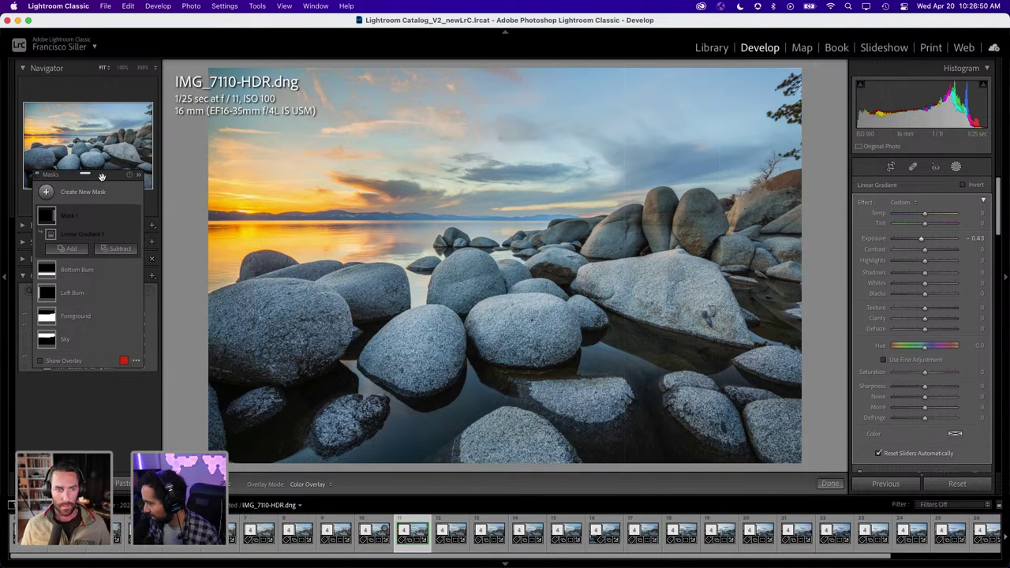
{"action": "left_click", "coordinate": [830, 484]}
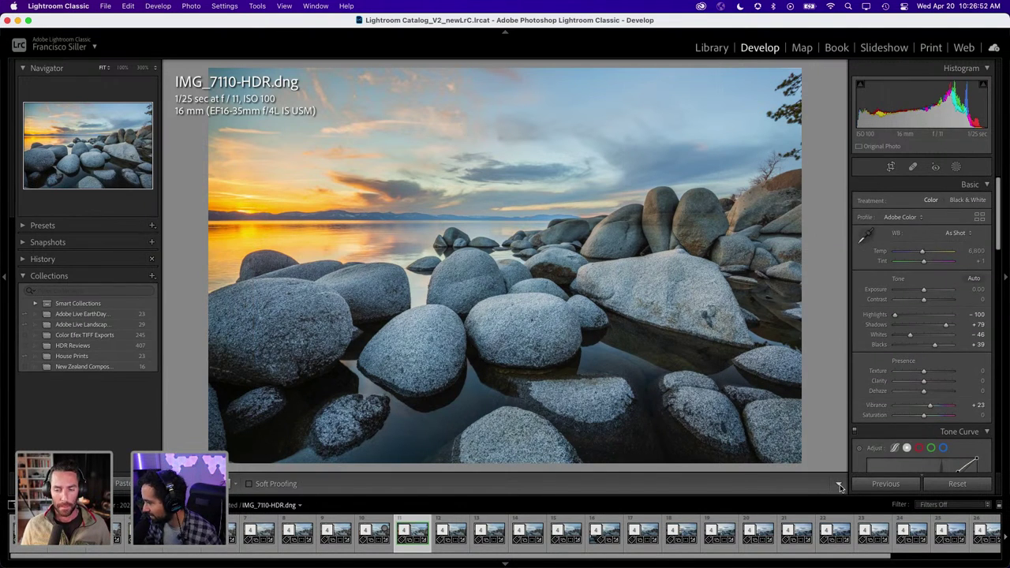
{"action": "left_click", "coordinate": [956, 168]}
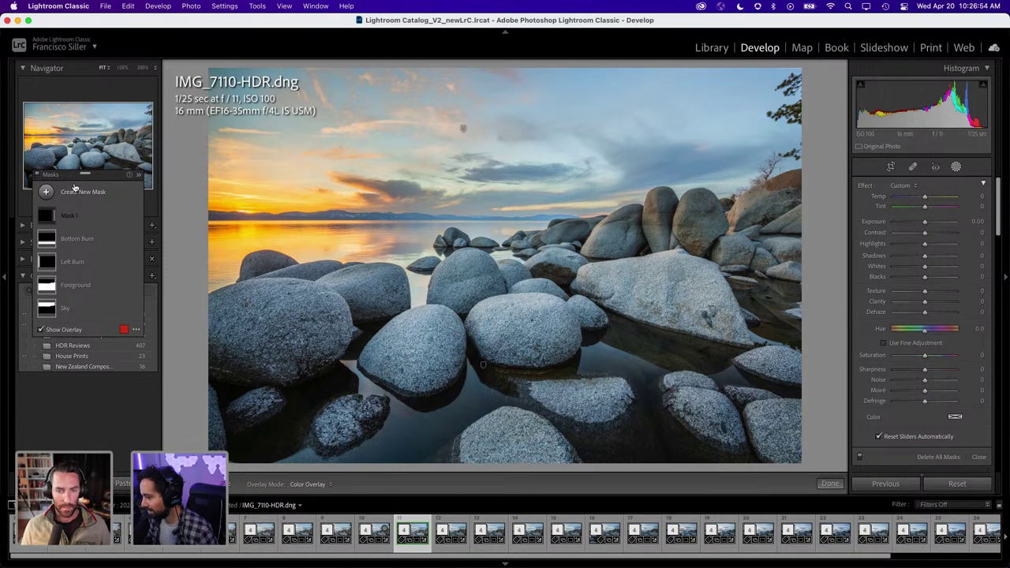
{"action": "left_click_drag", "start_coordinate": [75, 174], "coordinate": [134, 139]}
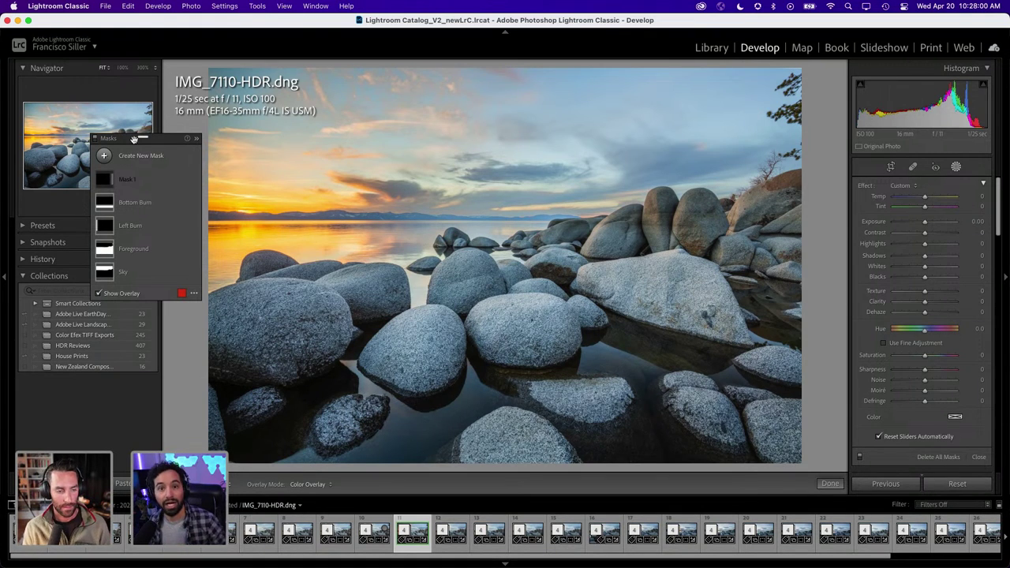
Move the floating mask list back over the photo
{"action": "left_click_drag", "start_coordinate": [134, 139], "coordinate": [249, 123]}
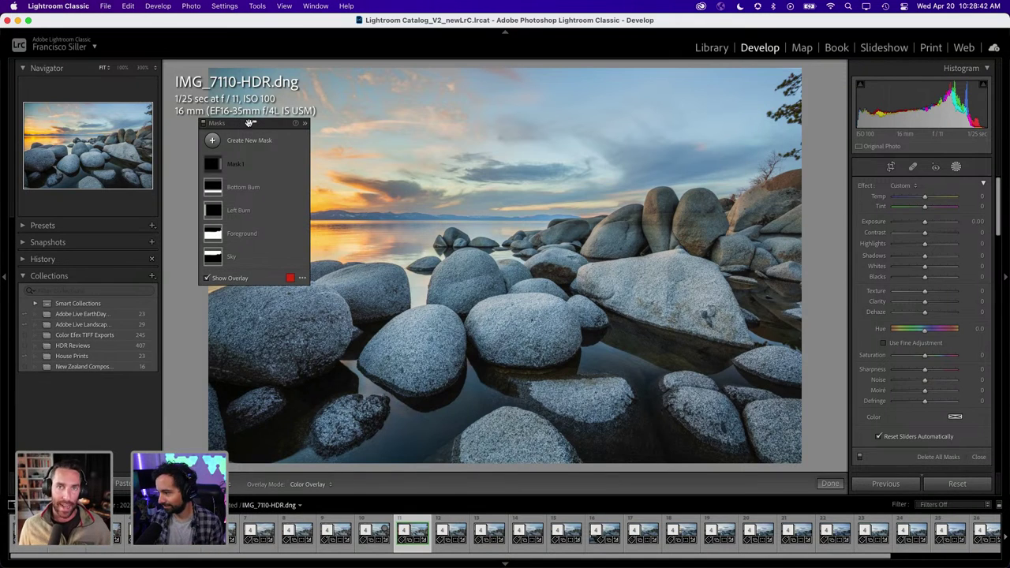
Switch via Mission Control to the Chrome livestream, back to Lightroom, then Chrome again
{"action": "key", "text": "ctrl+Up"}
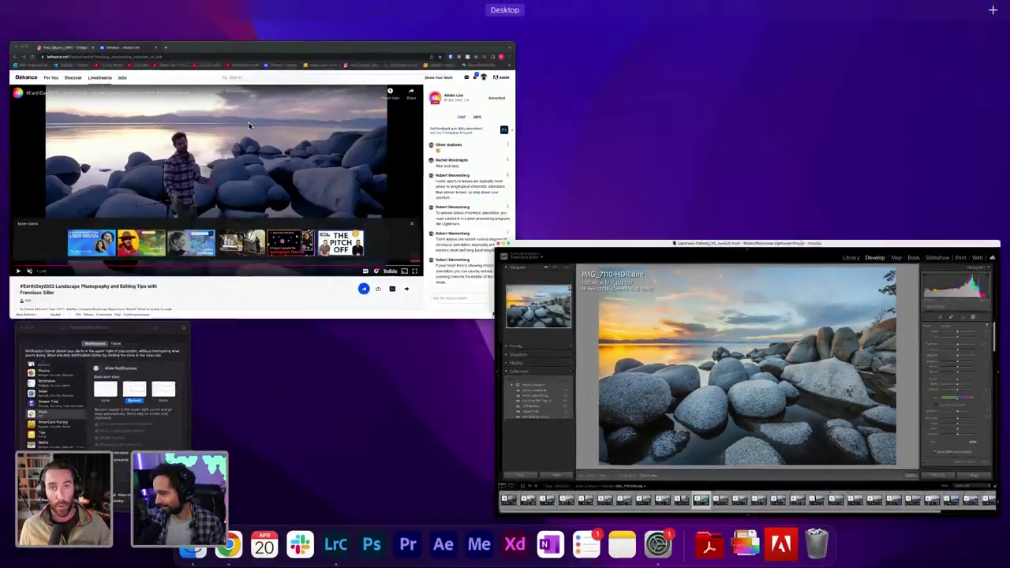
{"action": "left_click", "coordinate": [384, 215]}
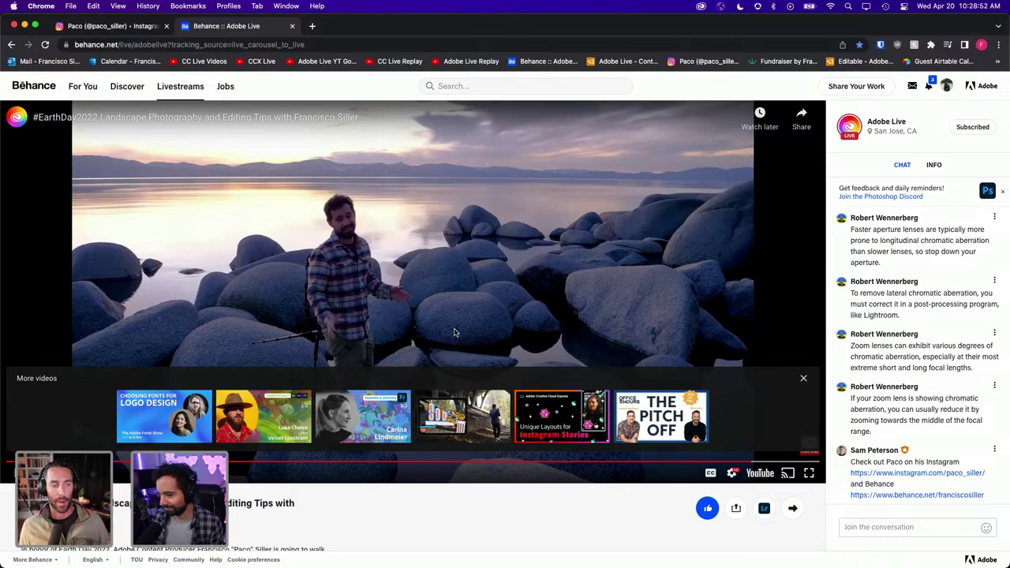
{"action": "key", "text": "ctrl+Up"}
{"action": "left_click", "coordinate": [331, 247]}
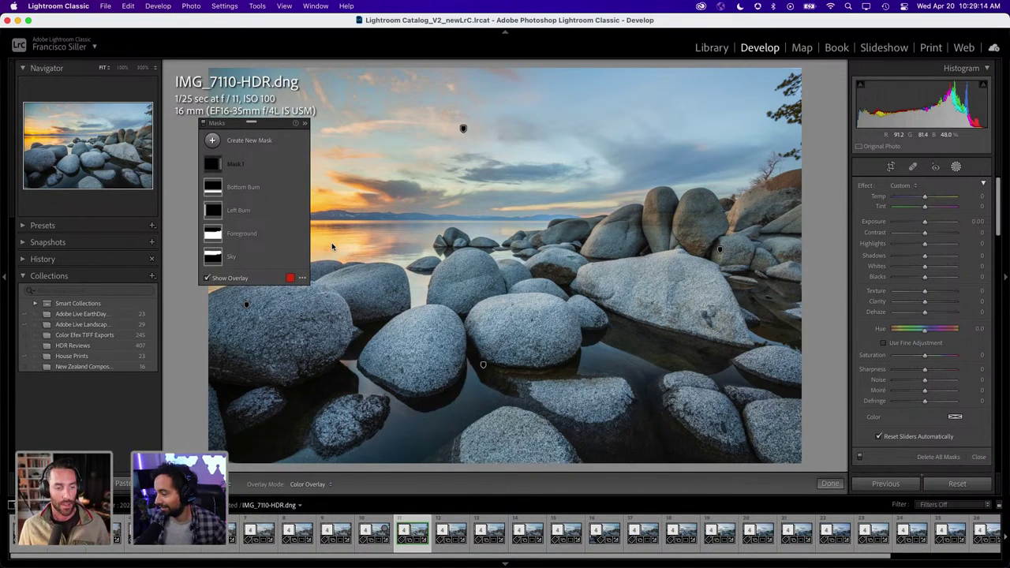
{"action": "left_click", "coordinate": [228, 543]}
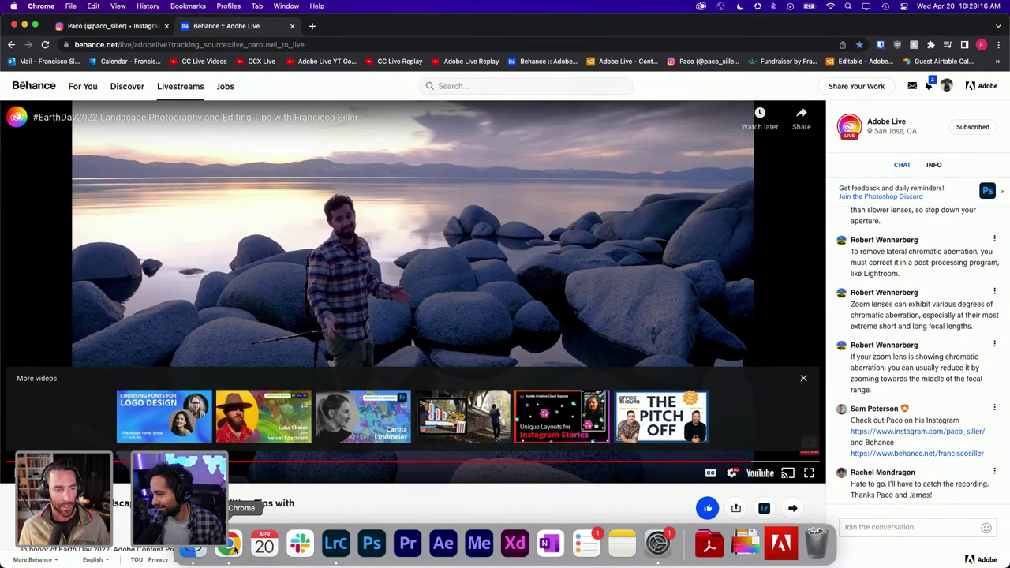
Open a new Chrome tab, then use Mission Control to bring Chrome to the front
{"action": "left_click", "coordinate": [312, 27]}
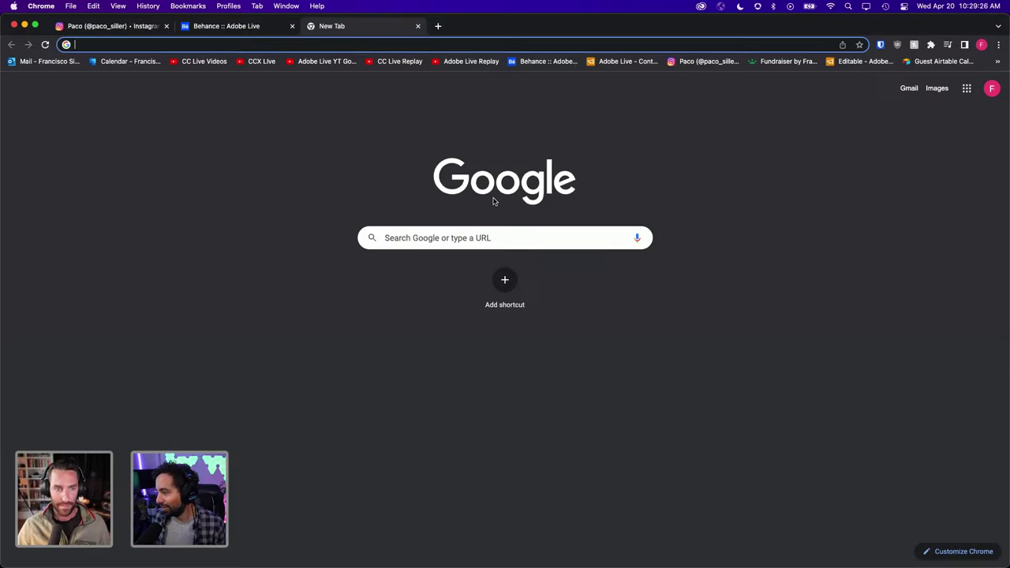
{"action": "key", "text": "ctrl+Up"}
{"action": "left_click", "coordinate": [373, 225]}
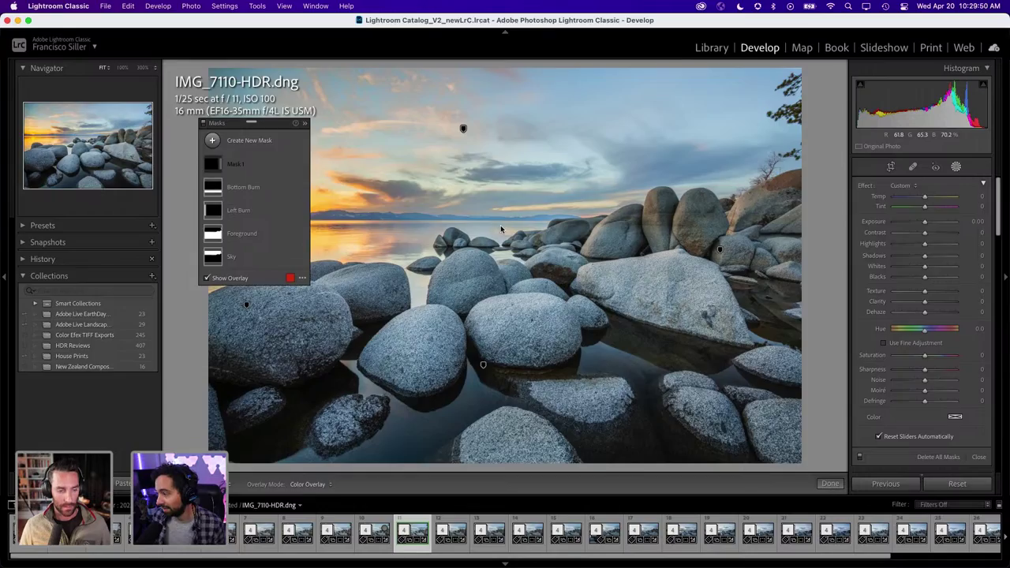
{"action": "key", "text": "ctrl+Up"}
{"action": "left_click", "coordinate": [397, 179]}
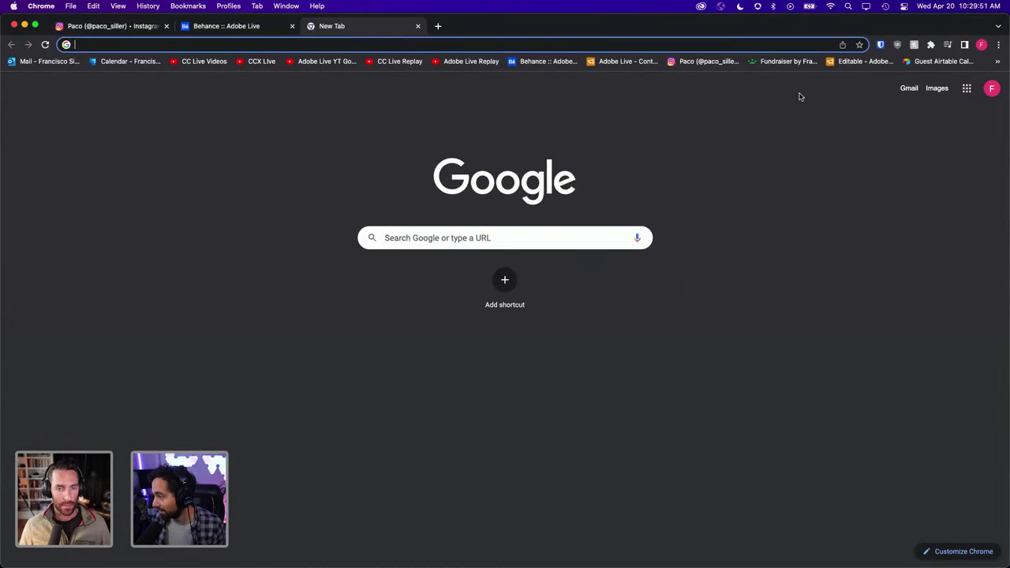
Open the Fundraiser bookmark and scroll through the Earth-Day GoFundMe page and back up
{"action": "left_click", "coordinate": [775, 61]}
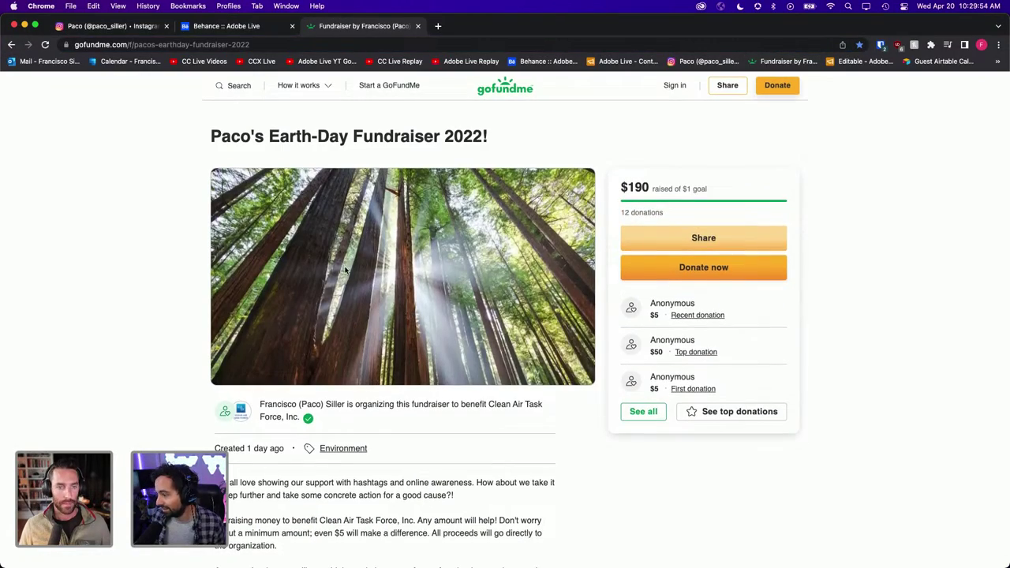
{"action": "scroll", "coordinate": [388, 313], "scroll_direction": "down", "scroll_amount": 1}
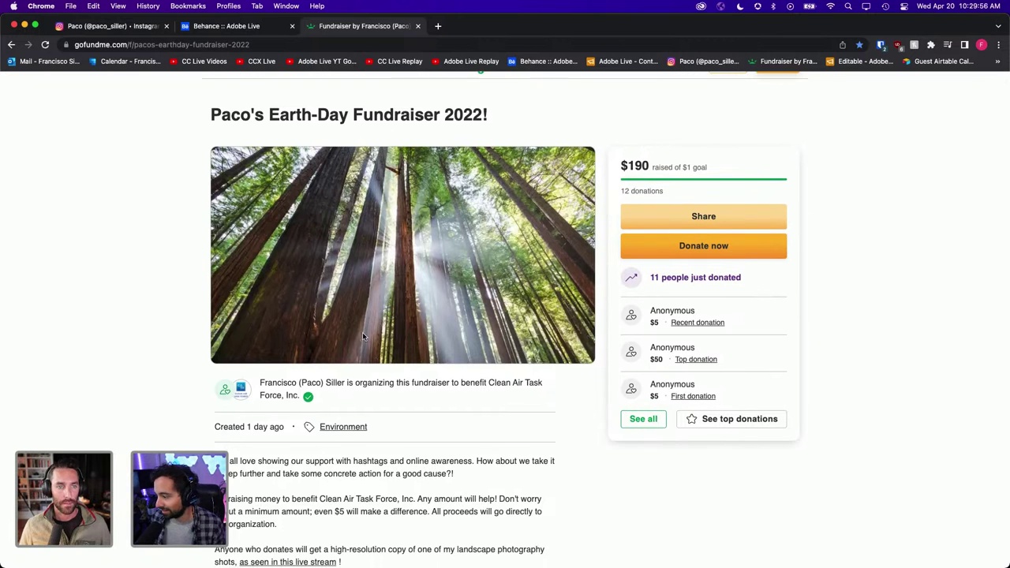
{"action": "scroll", "coordinate": [360, 355], "scroll_direction": "down", "scroll_amount": 2}
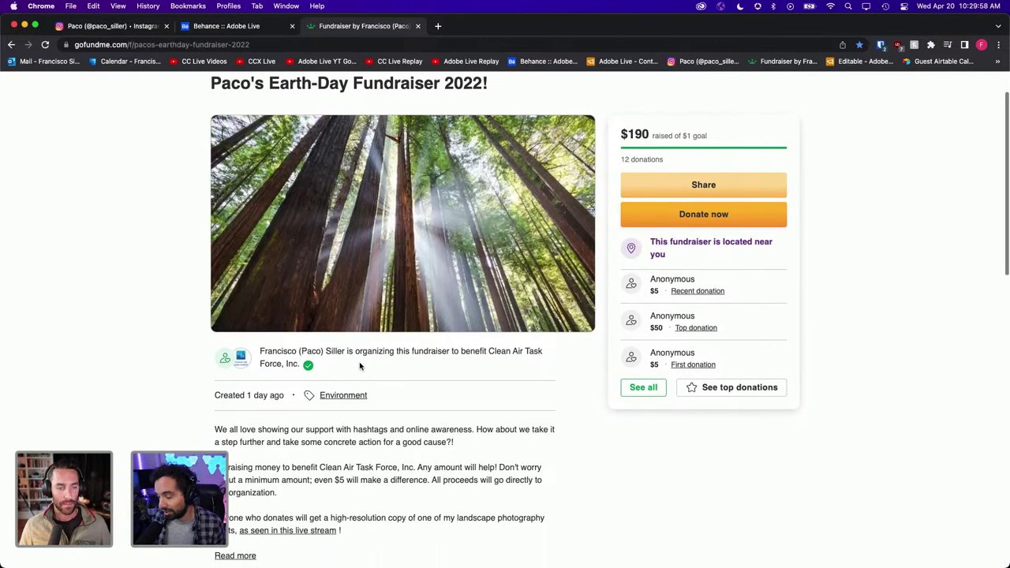
{"action": "scroll", "coordinate": [360, 365], "scroll_direction": "down", "scroll_amount": 2}
{"action": "scroll", "coordinate": [360, 365], "scroll_direction": "down", "scroll_amount": 3}
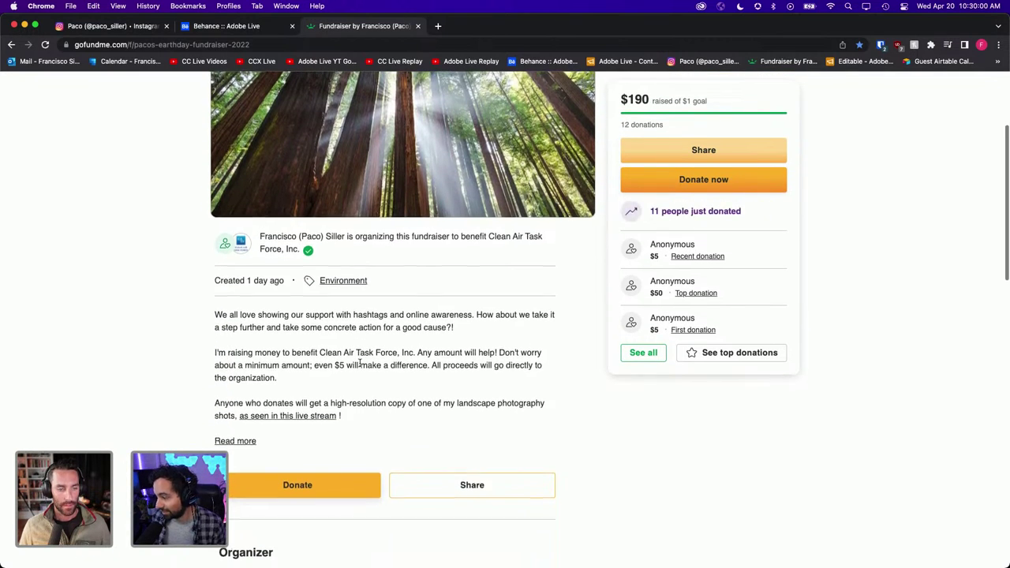
{"action": "scroll", "coordinate": [361, 366], "scroll_direction": "up", "scroll_amount": 2}
{"action": "scroll", "coordinate": [360, 367], "scroll_direction": "up", "scroll_amount": 3}
{"action": "scroll", "coordinate": [360, 367], "scroll_direction": "up", "scroll_amount": 2}
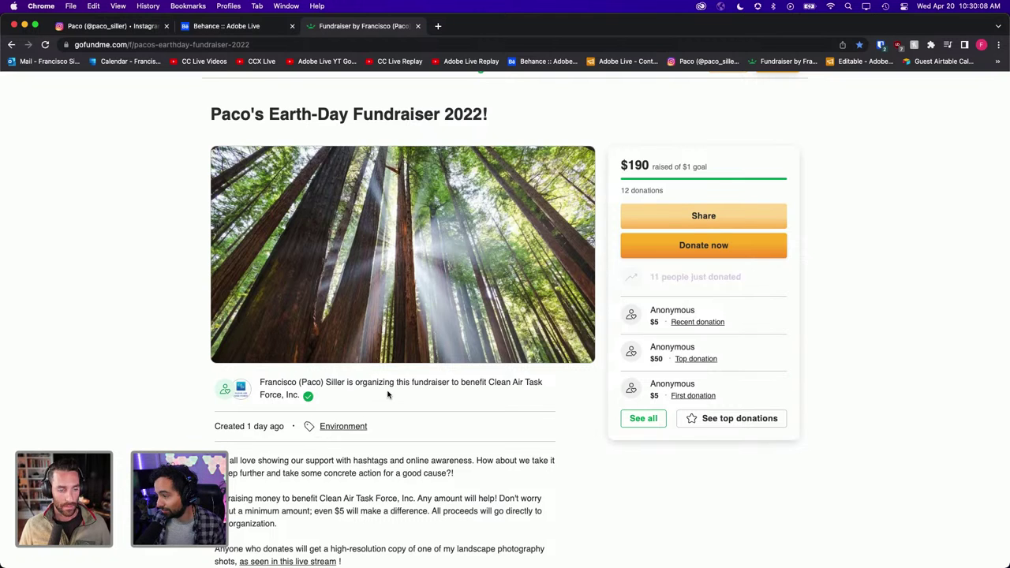
{"action": "scroll", "coordinate": [387, 395], "scroll_direction": "down", "scroll_amount": 1}
{"action": "scroll", "coordinate": [387, 394], "scroll_direction": "down", "scroll_amount": 4}
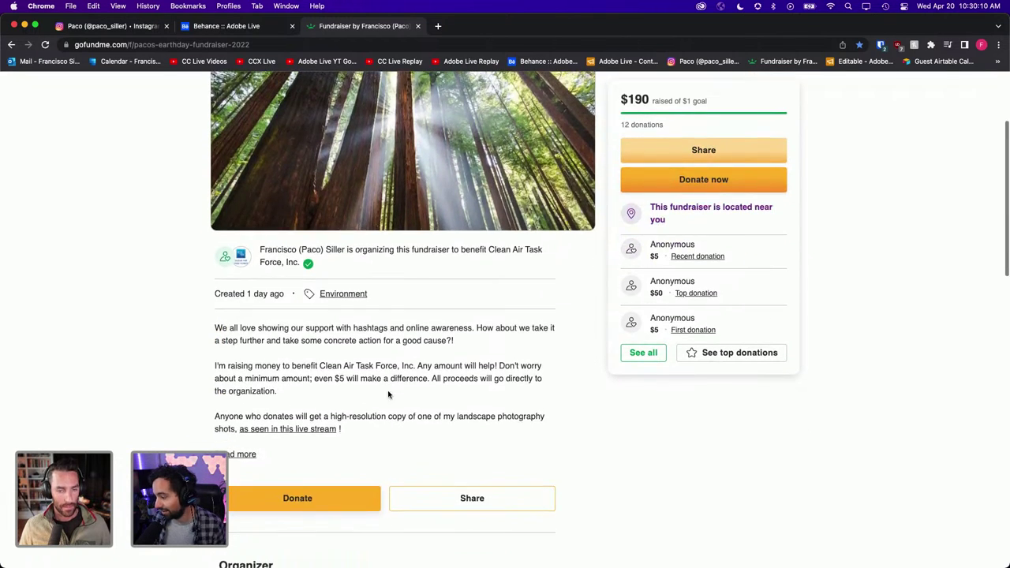
{"action": "scroll", "coordinate": [230, 464], "scroll_direction": "down", "scroll_amount": 3}
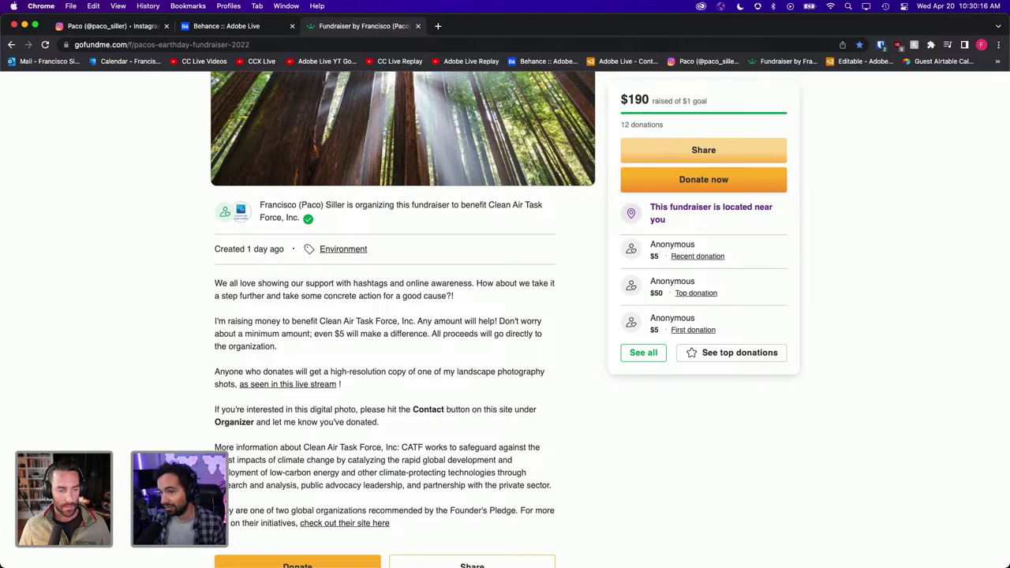
{"action": "scroll", "coordinate": [223, 463], "scroll_direction": "down", "scroll_amount": 3}
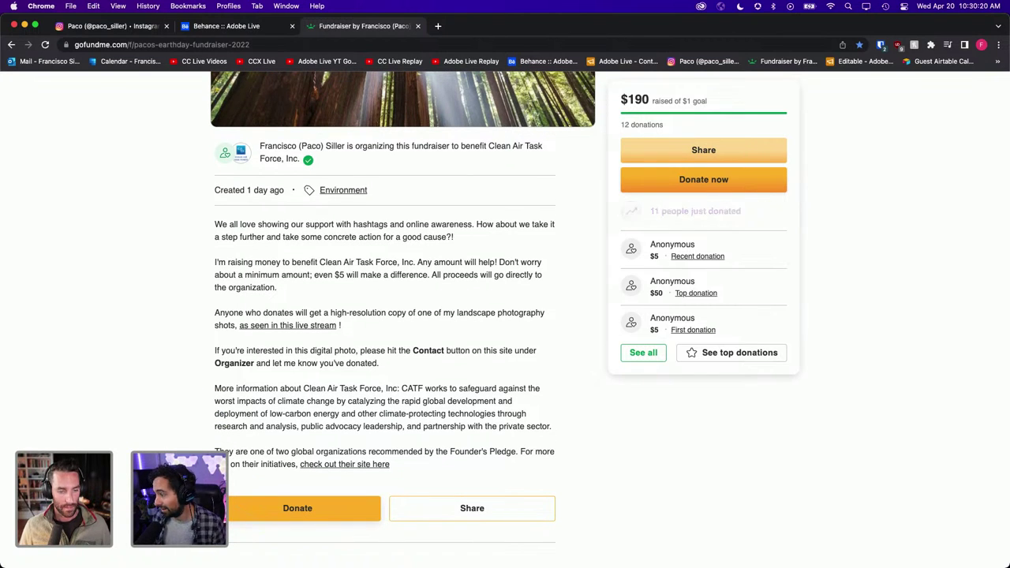
{"action": "scroll", "coordinate": [395, 315], "scroll_direction": "down", "scroll_amount": 2}
{"action": "scroll", "coordinate": [395, 316], "scroll_direction": "up", "scroll_amount": 3}
{"action": "scroll", "coordinate": [548, 286], "scroll_direction": "up", "scroll_amount": 2}
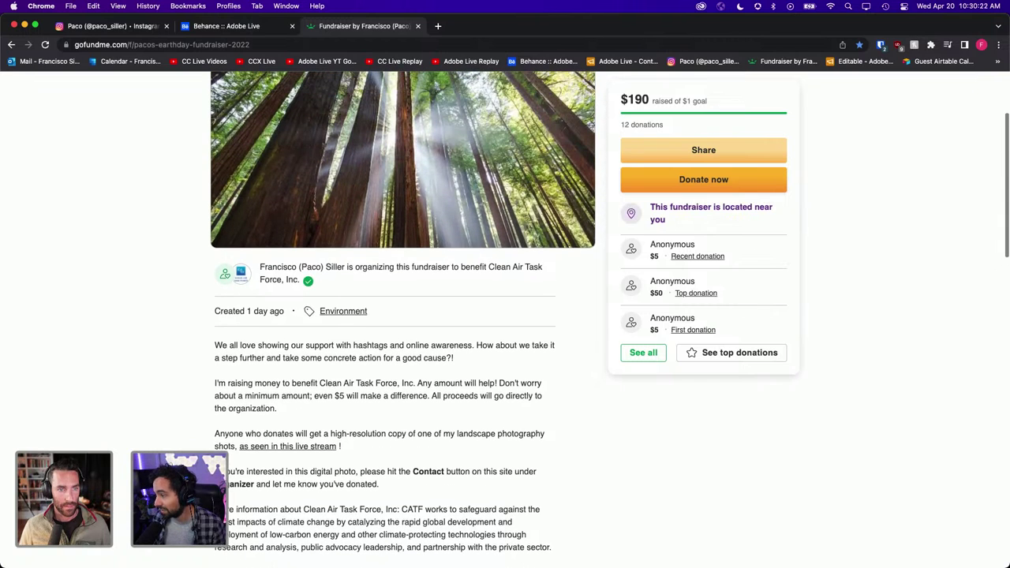
{"action": "scroll", "coordinate": [548, 286], "scroll_direction": "up", "scroll_amount": 2}
{"action": "scroll", "coordinate": [548, 287], "scroll_direction": "up", "scroll_amount": 2}
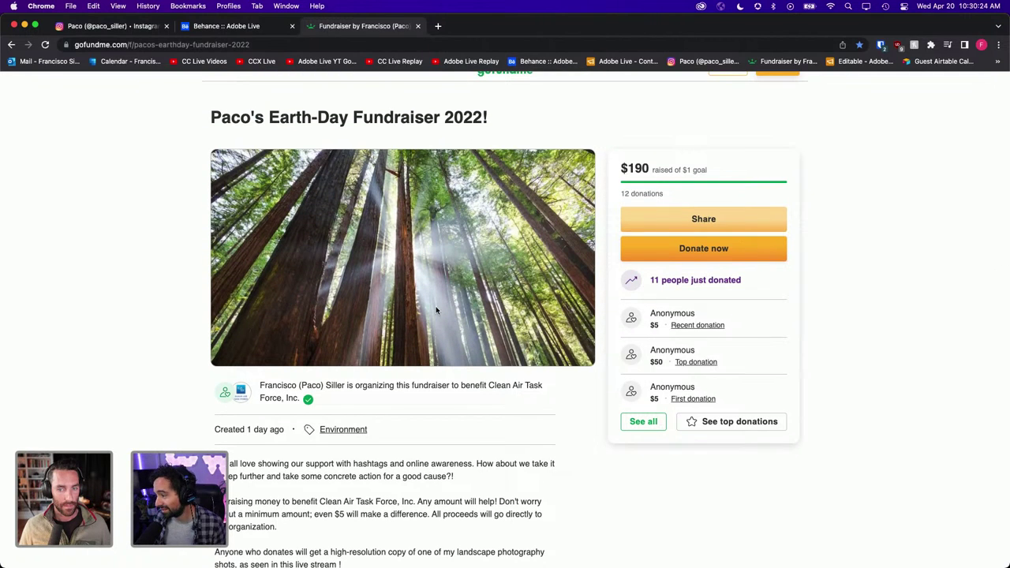
{"action": "scroll", "coordinate": [437, 310], "scroll_direction": "up", "scroll_amount": 1}
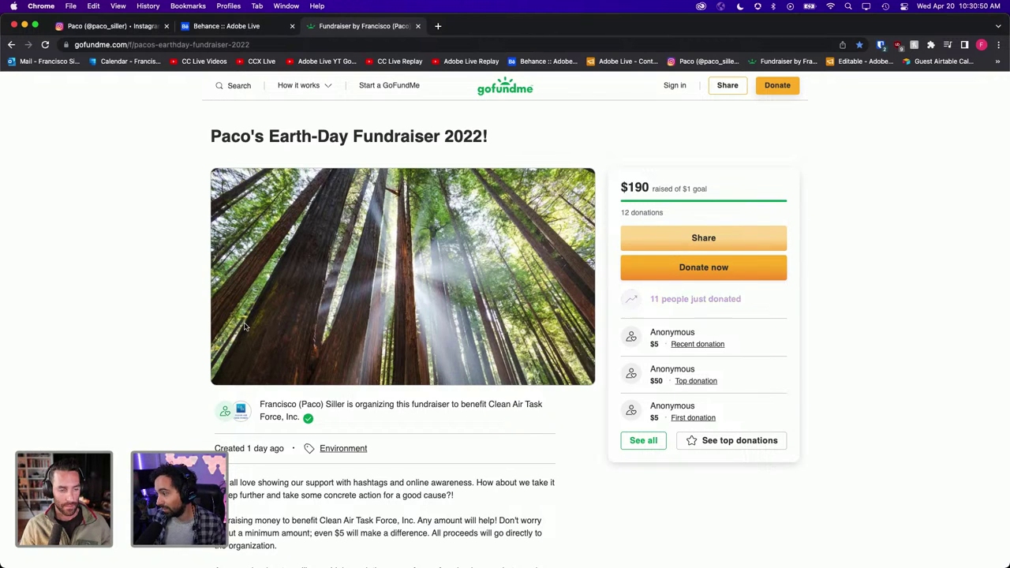
Scroll through the fundraiser description, then switch back to Lightroom Classic via Mission Control
{"action": "scroll", "coordinate": [245, 328], "scroll_direction": "down", "scroll_amount": 1}
{"action": "scroll", "coordinate": [322, 304], "scroll_direction": "up", "scroll_amount": 2}
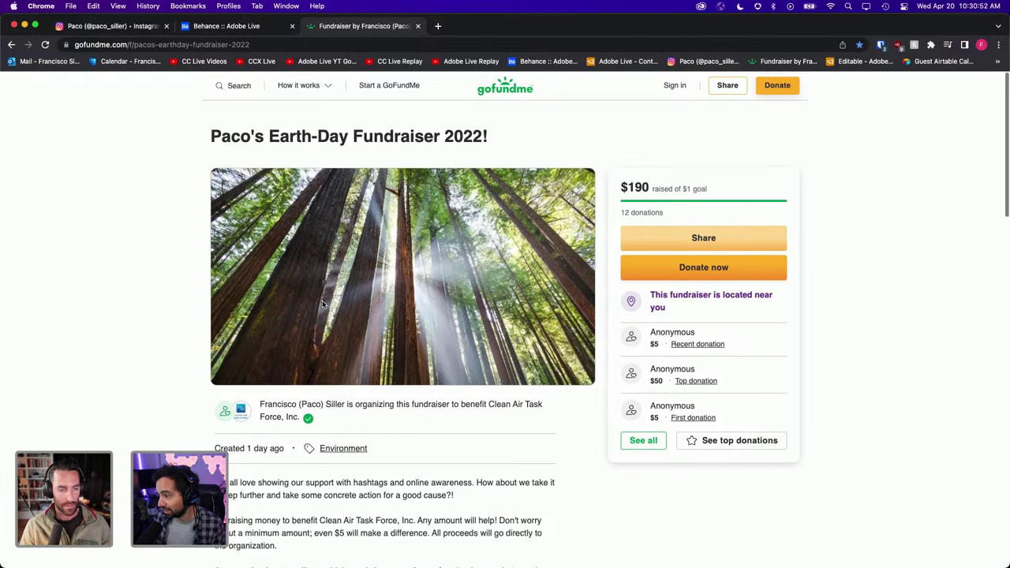
{"action": "scroll", "coordinate": [306, 216], "scroll_direction": "down", "scroll_amount": 2}
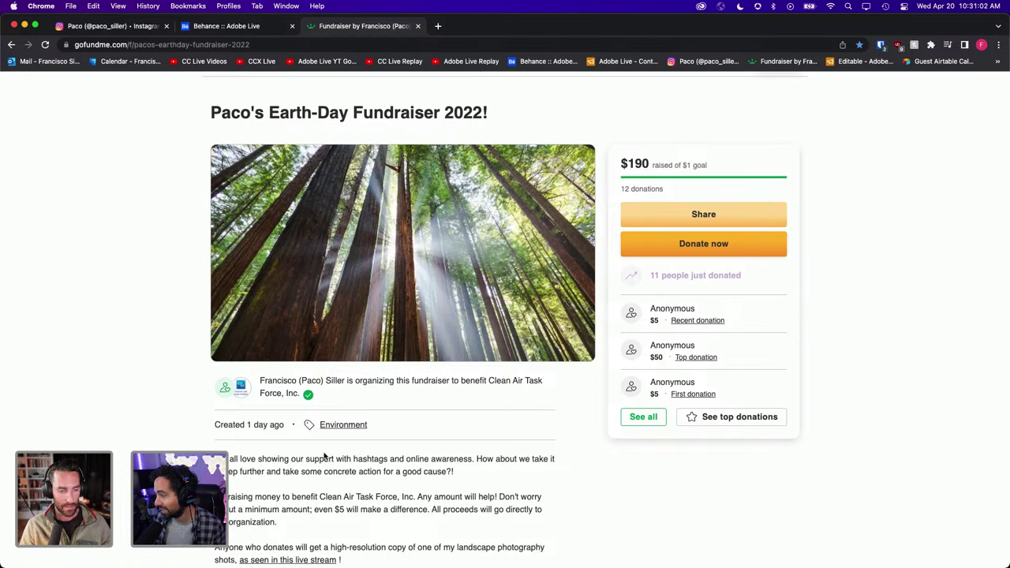
{"action": "scroll", "coordinate": [323, 455], "scroll_direction": "up", "scroll_amount": 1}
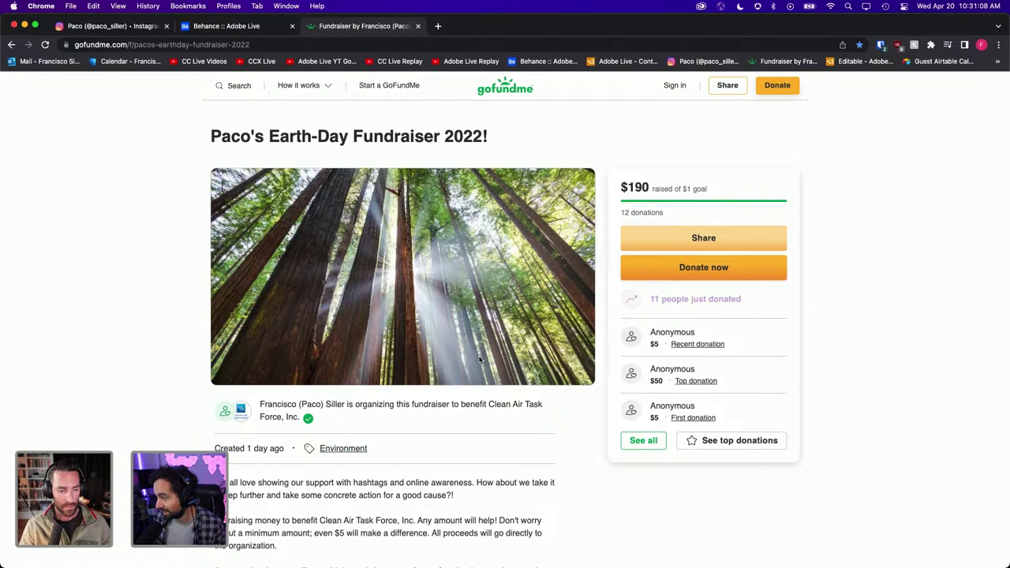
{"action": "scroll", "coordinate": [362, 388], "scroll_direction": "down", "scroll_amount": 5}
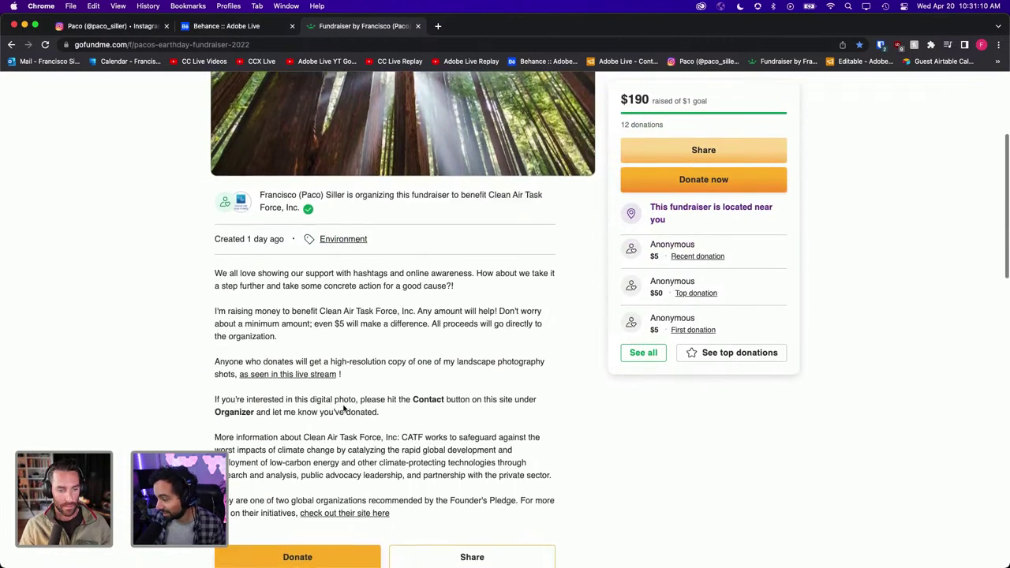
{"action": "scroll", "coordinate": [343, 408], "scroll_direction": "down", "scroll_amount": 1}
{"action": "scroll", "coordinate": [343, 408], "scroll_direction": "down", "scroll_amount": 1}
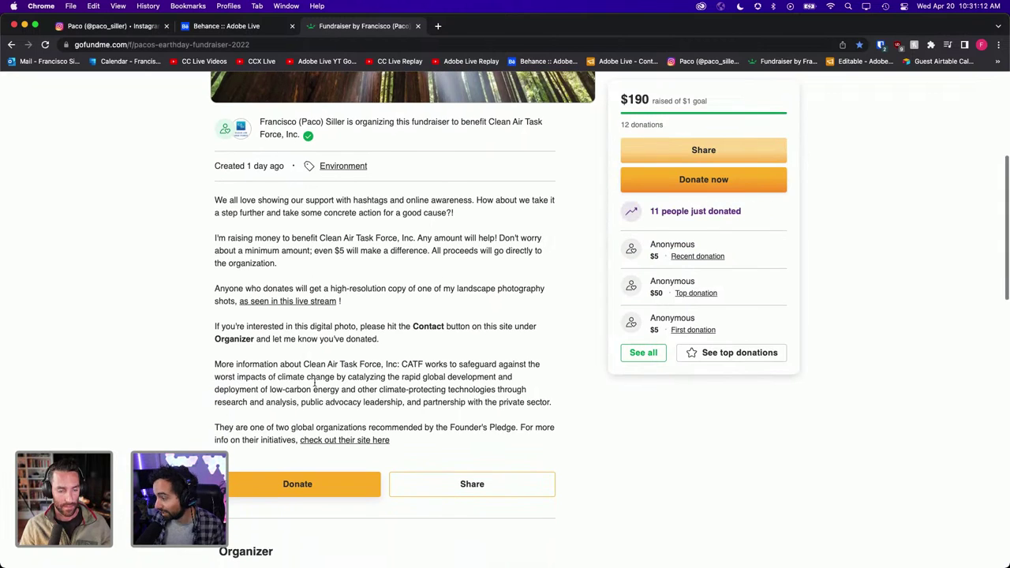
{"action": "scroll", "coordinate": [437, 296], "scroll_direction": "up", "scroll_amount": 1}
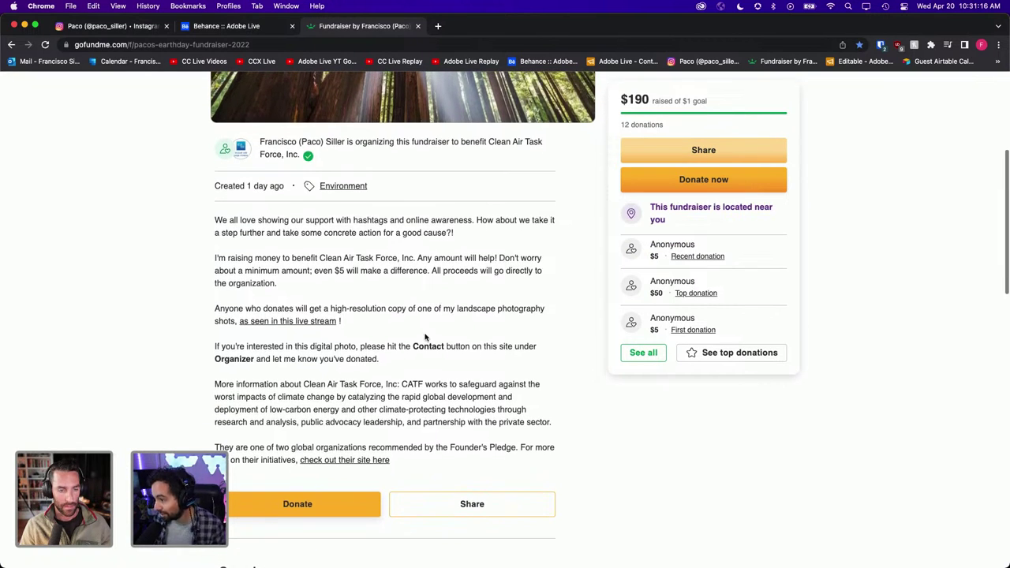
{"action": "key", "text": "ctrl+Up"}
{"action": "left_click", "coordinate": [312, 197]}
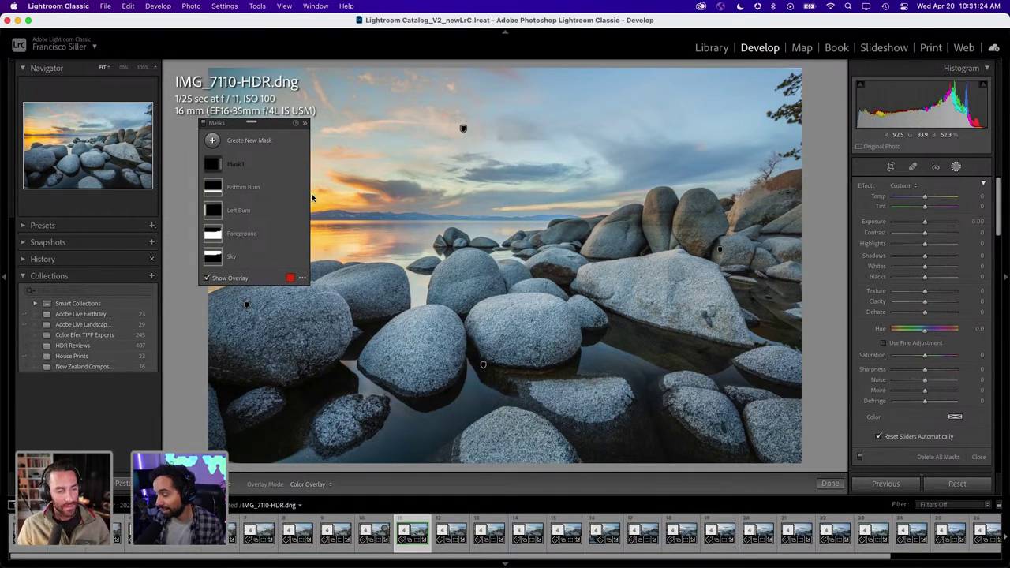
{"action": "key", "text": "ctrl+Up"}
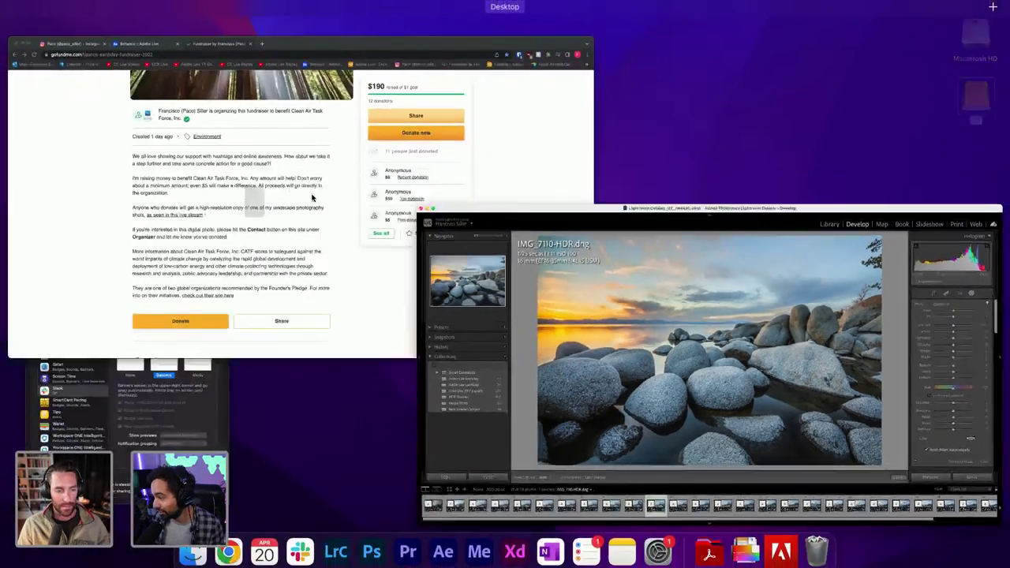
{"action": "left_click", "coordinate": [303, 193]}
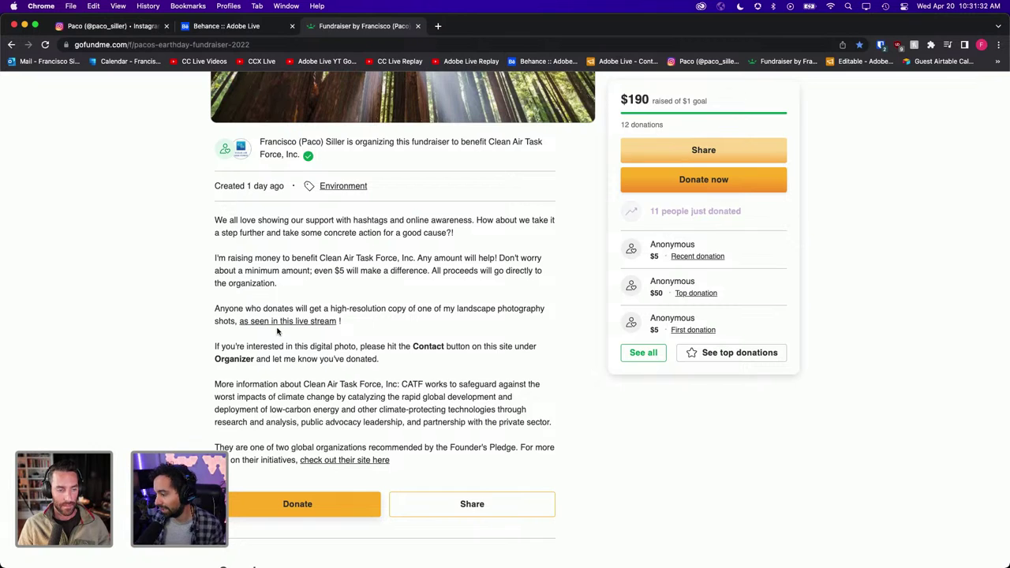
{"action": "scroll", "coordinate": [278, 332], "scroll_direction": "down", "scroll_amount": 1}
{"action": "scroll", "coordinate": [278, 332], "scroll_direction": "down", "scroll_amount": 4}
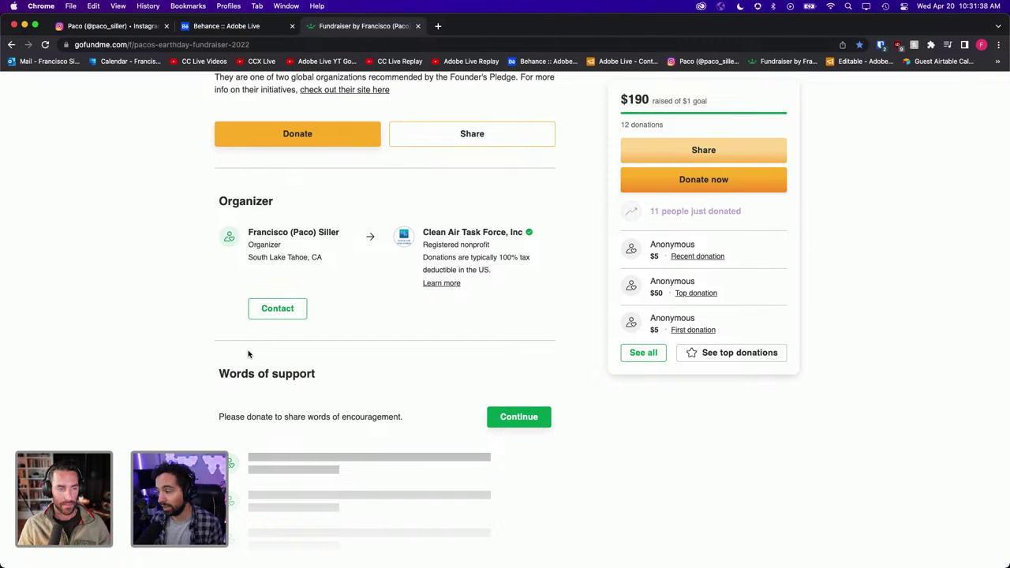
{"action": "scroll", "coordinate": [248, 354], "scroll_direction": "up", "scroll_amount": 2}
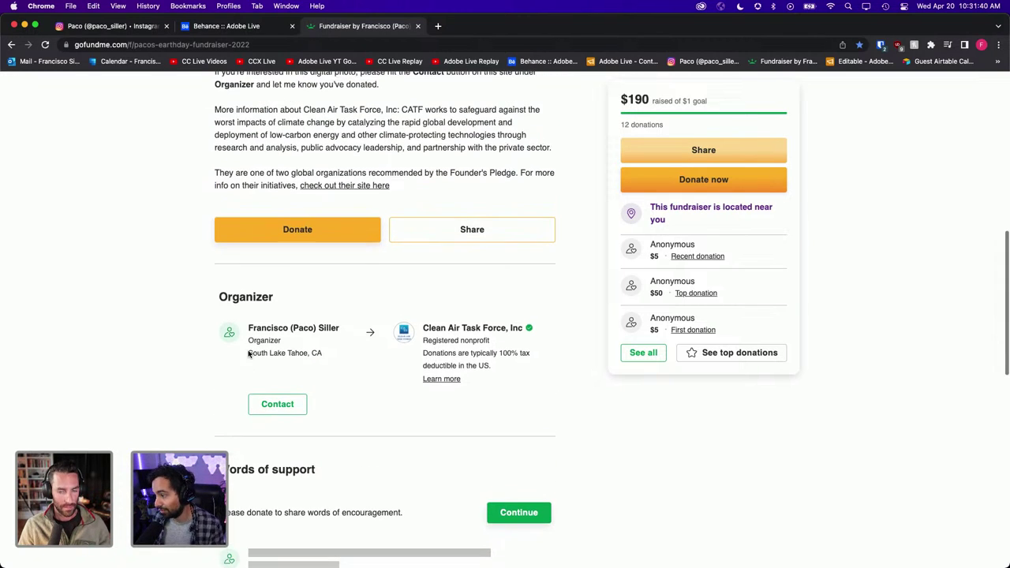
{"action": "scroll", "coordinate": [247, 354], "scroll_direction": "up", "scroll_amount": 2}
{"action": "scroll", "coordinate": [248, 354], "scroll_direction": "up", "scroll_amount": 4}
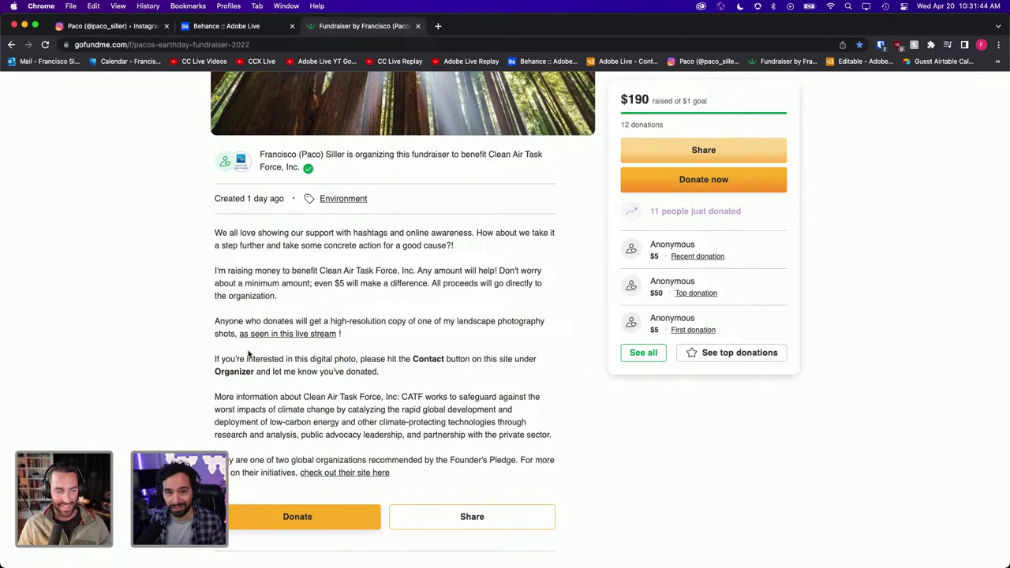
{"action": "scroll", "coordinate": [366, 344], "scroll_direction": "up", "scroll_amount": 3}
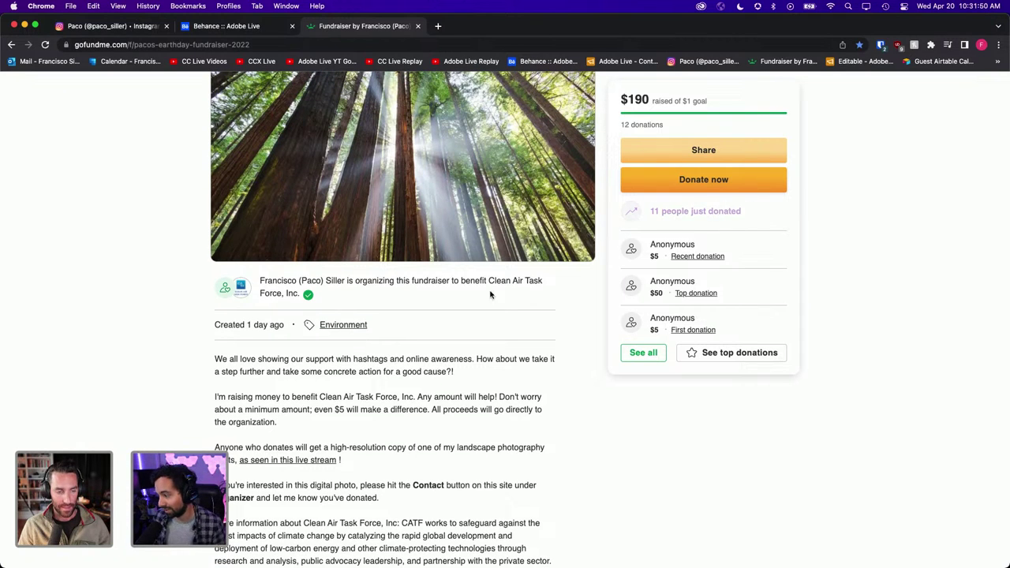
{"action": "scroll", "coordinate": [328, 409], "scroll_direction": "up", "scroll_amount": 1}
{"action": "scroll", "coordinate": [328, 409], "scroll_direction": "up", "scroll_amount": 1}
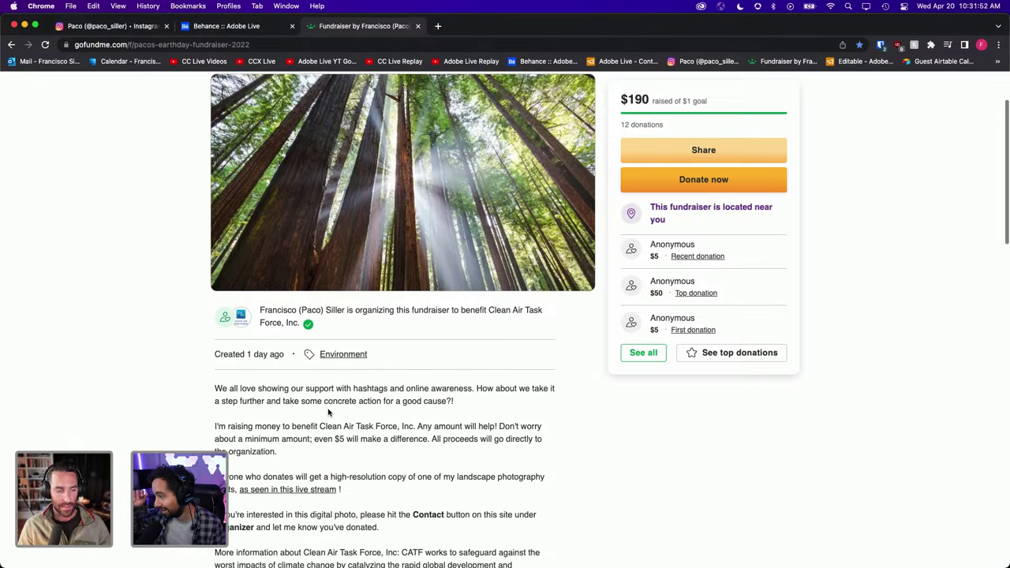
{"action": "scroll", "coordinate": [328, 411], "scroll_direction": "up", "scroll_amount": 3}
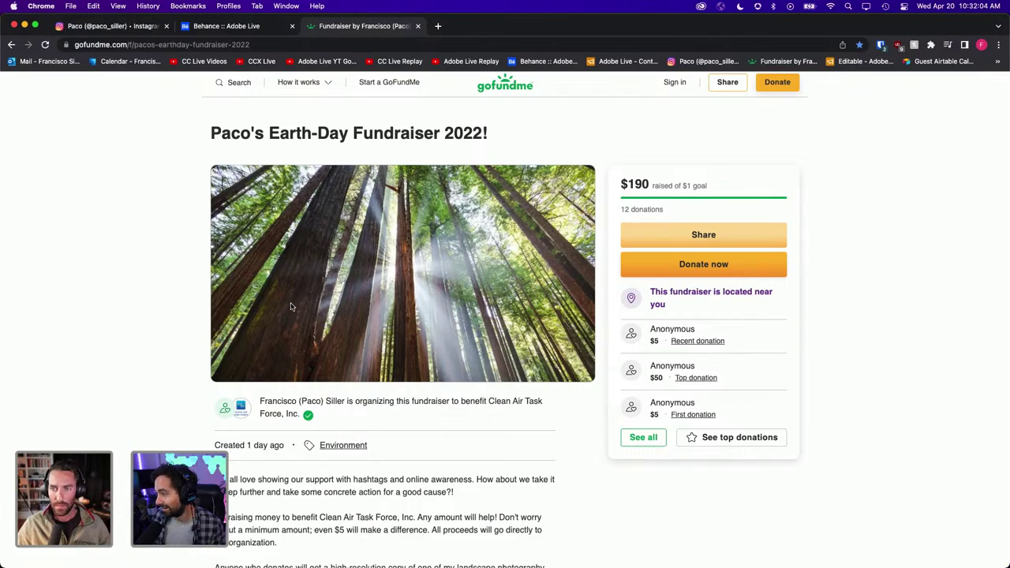
{"action": "scroll", "coordinate": [291, 306], "scroll_direction": "down", "scroll_amount": 2}
{"action": "key", "text": "ctrl+Up"}
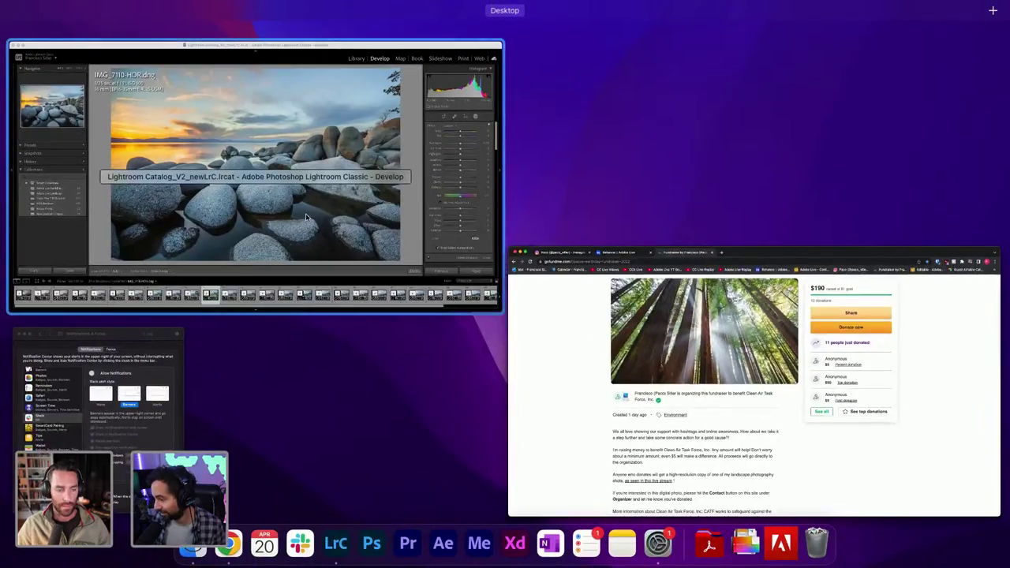
{"action": "left_click", "coordinate": [306, 213]}
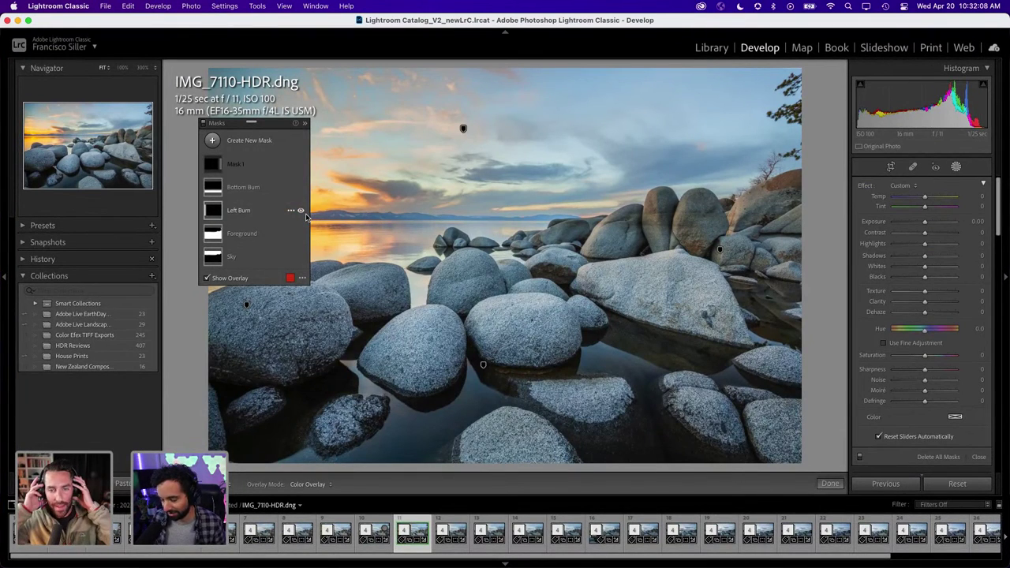
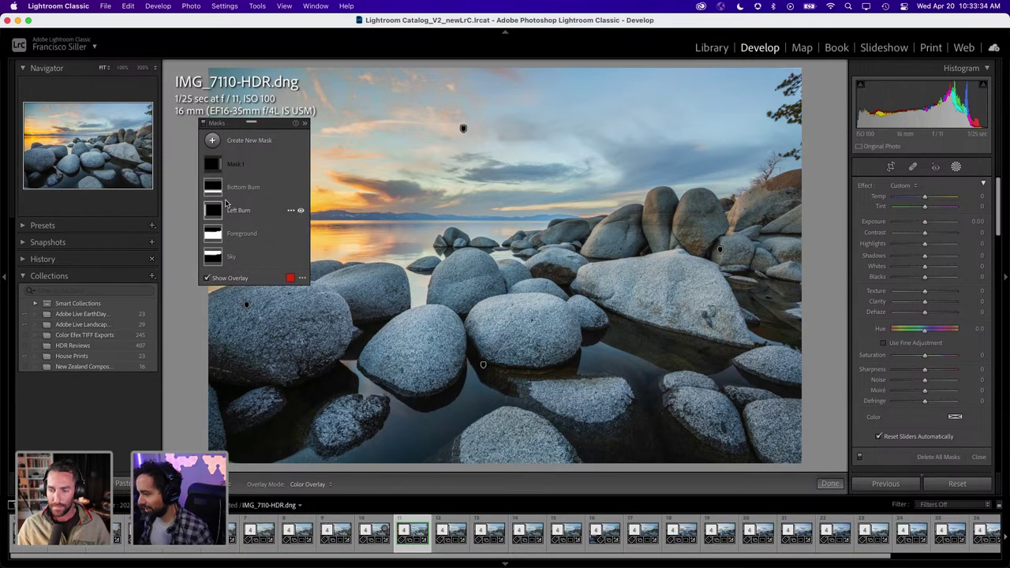
Create a new Brush mask with the Burn (Darken) effect
{"action": "left_click", "coordinate": [213, 140]}
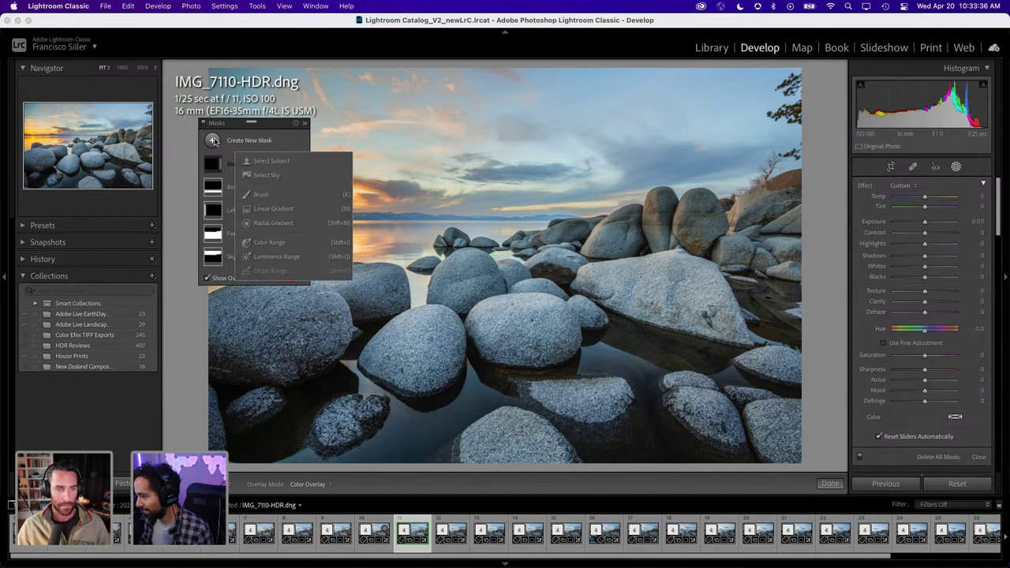
{"action": "left_click", "coordinate": [274, 193]}
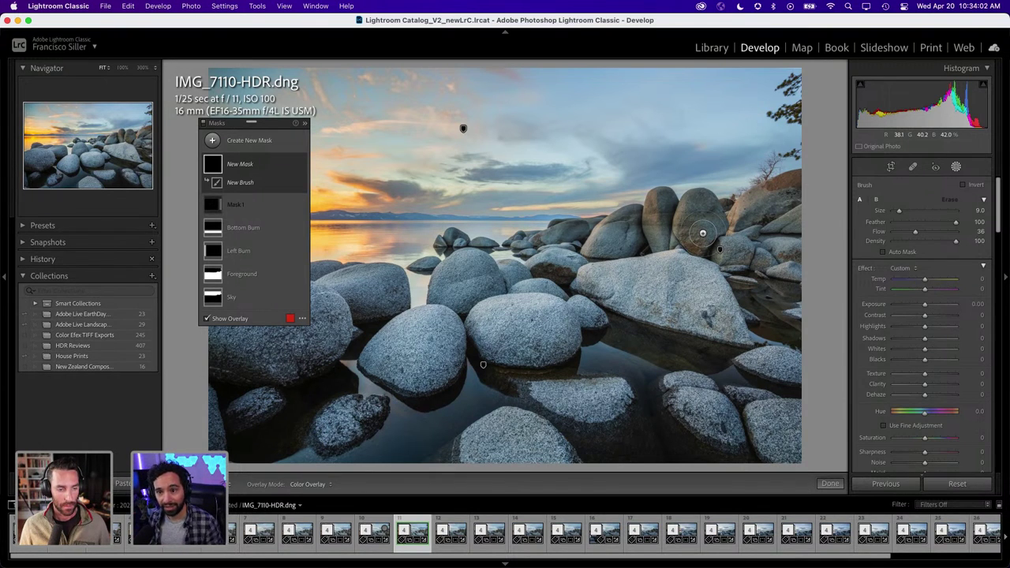
{"action": "left_click", "coordinate": [903, 268]}
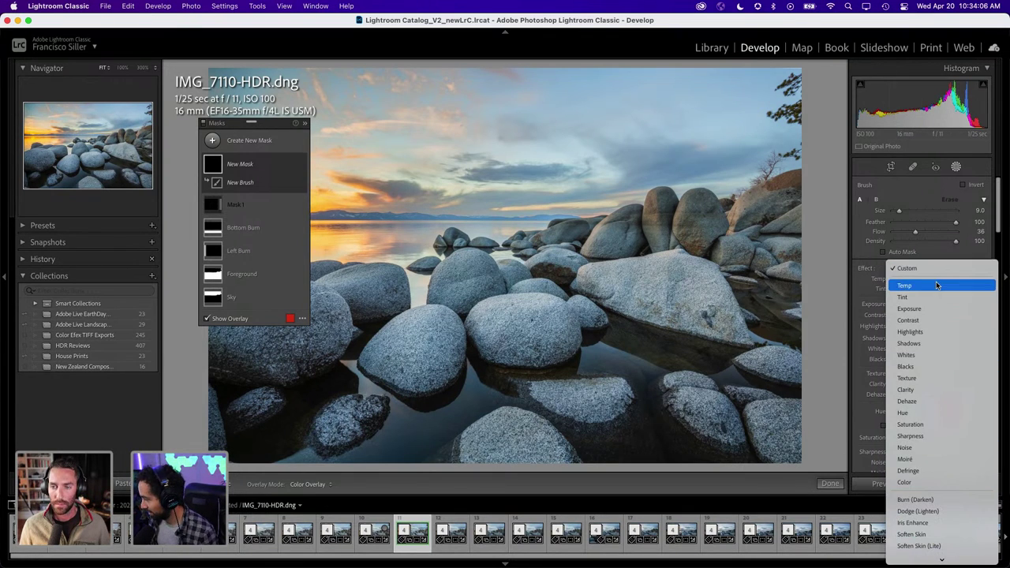
{"action": "left_click", "coordinate": [876, 268]}
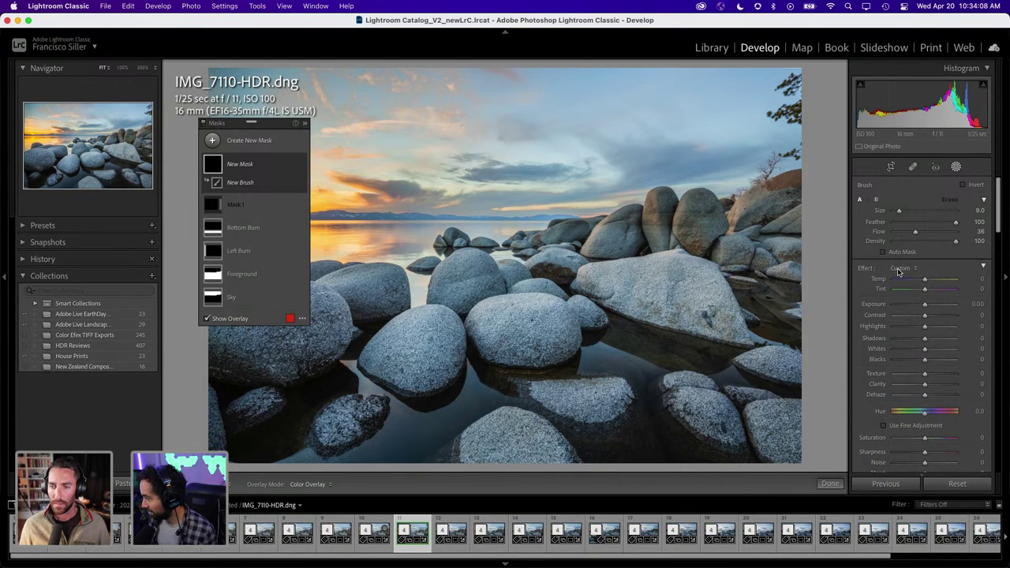
{"action": "left_click", "coordinate": [901, 268]}
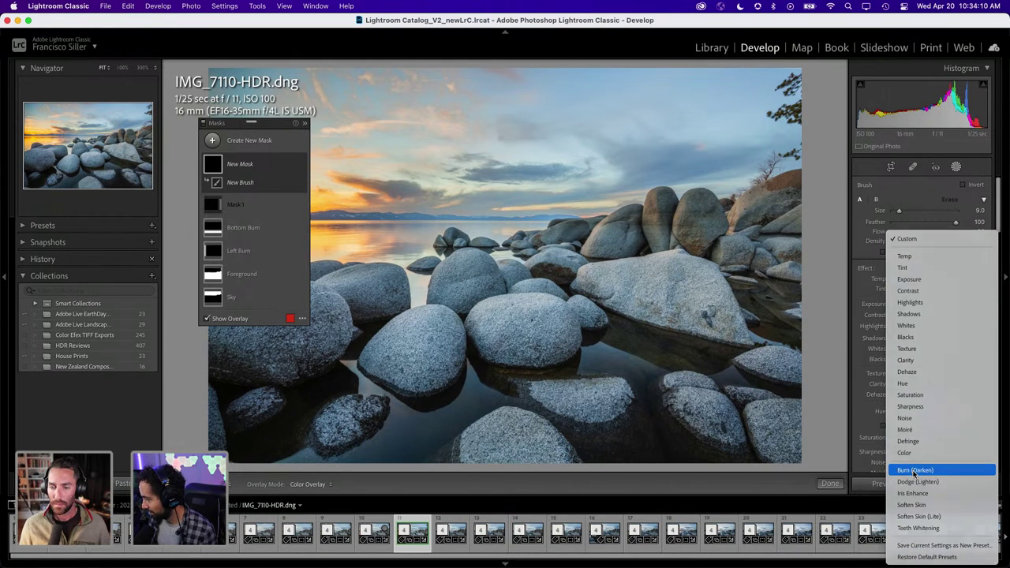
{"action": "left_click", "coordinate": [914, 469]}
Paint a test dab on the large rock, undo it, and start another Brush mask
{"action": "left_click_drag", "start_coordinate": [696, 270], "coordinate": [680, 275]}
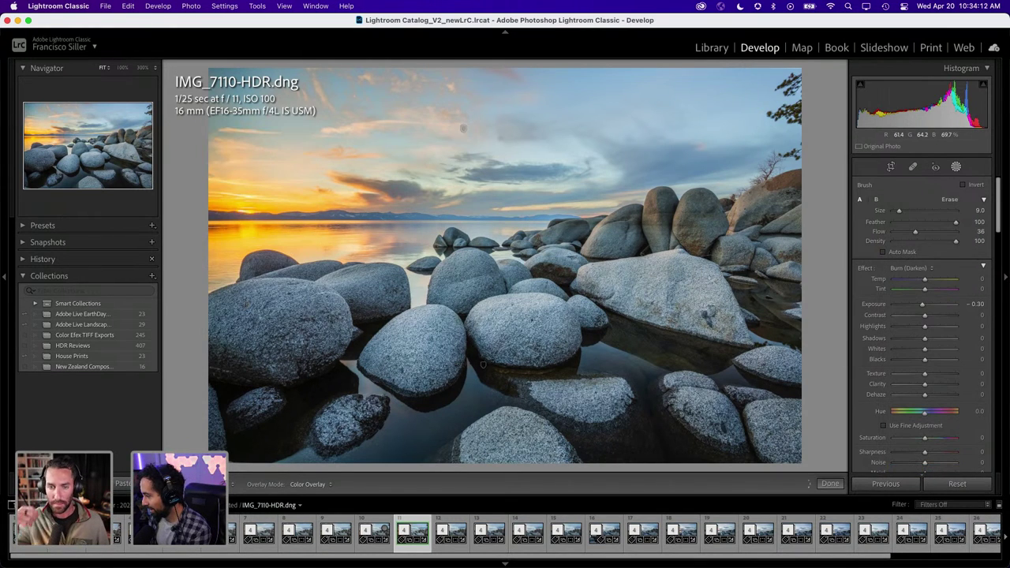
{"action": "left_click", "coordinate": [680, 275]}
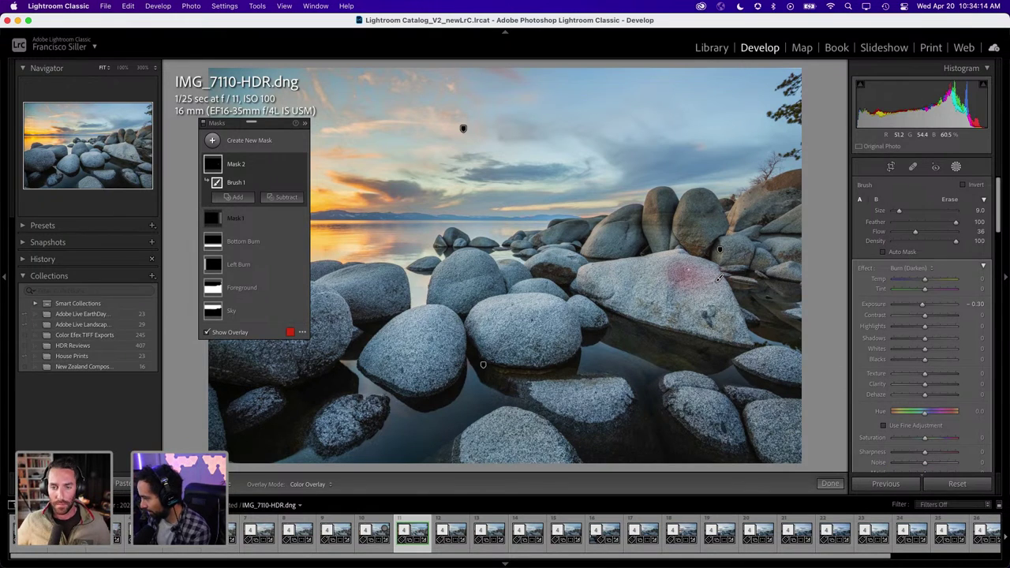
{"action": "key", "text": "super+z"}
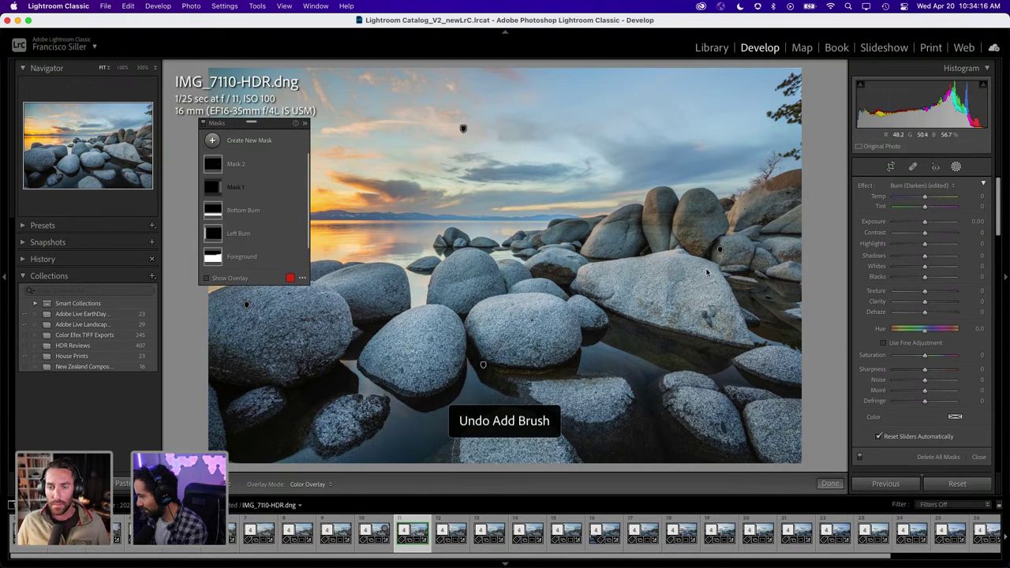
{"action": "left_click", "coordinate": [211, 139]}
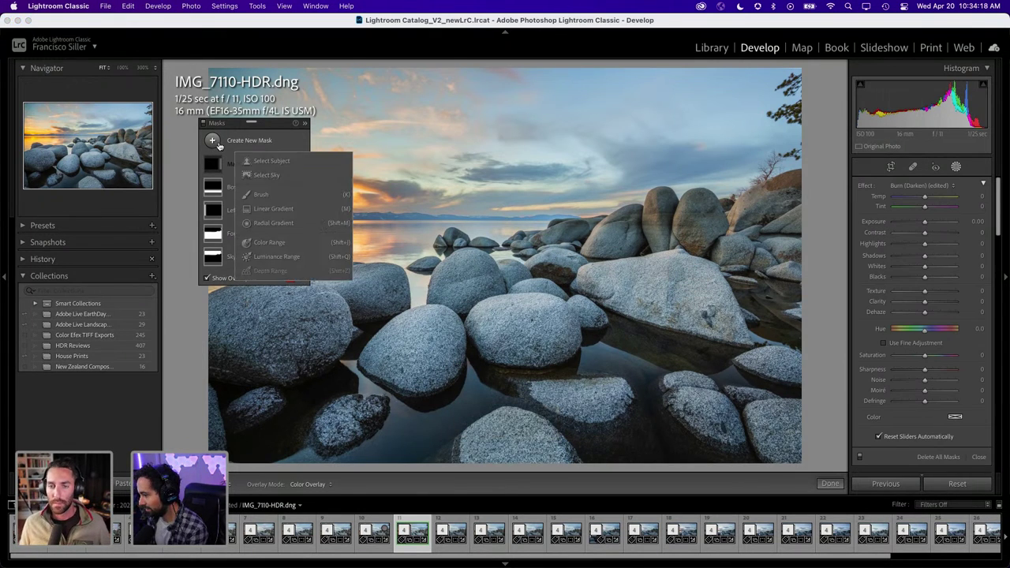
{"action": "left_click", "coordinate": [262, 195]}
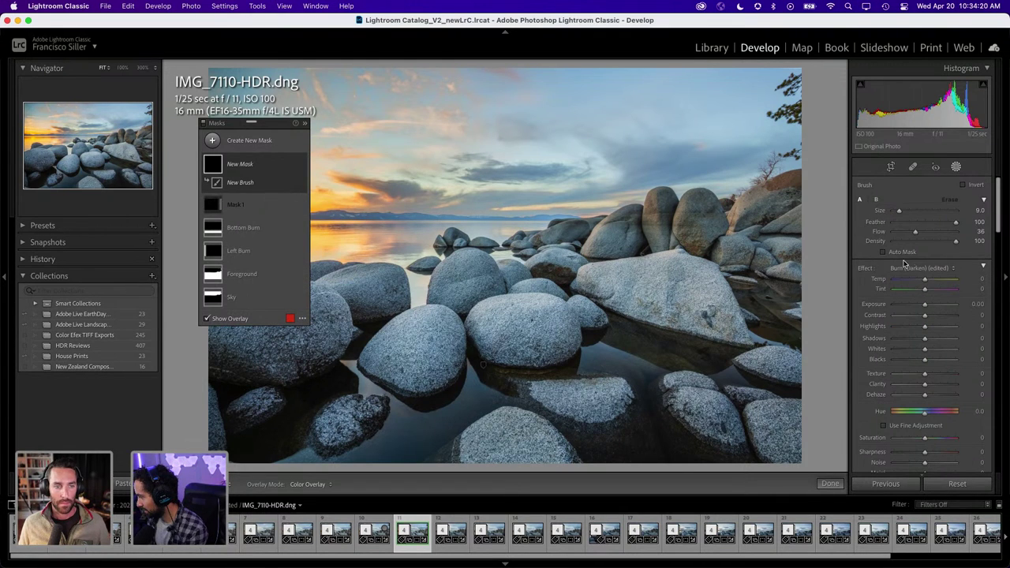
Brush Mask 2 over the upper-right rocks out to the right edge
{"action": "left_click_drag", "start_coordinate": [721, 209], "coordinate": [718, 225]}
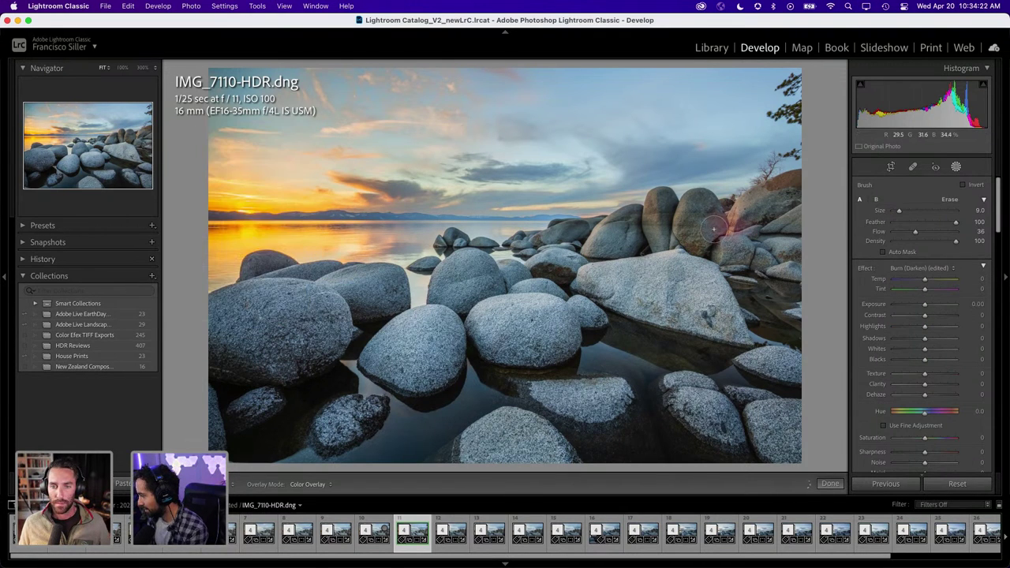
{"action": "left_click_drag", "start_coordinate": [719, 227], "coordinate": [699, 248]}
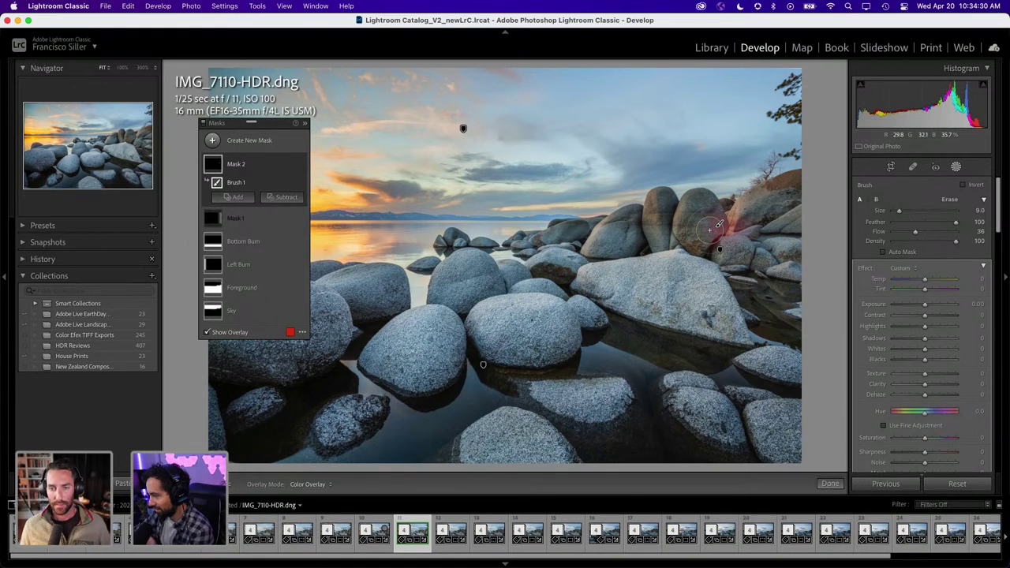
{"action": "key", "text": "shift+w"}
{"action": "key", "text": "shift+w"}
{"action": "left_click_drag", "start_coordinate": [717, 231], "coordinate": [699, 213]}
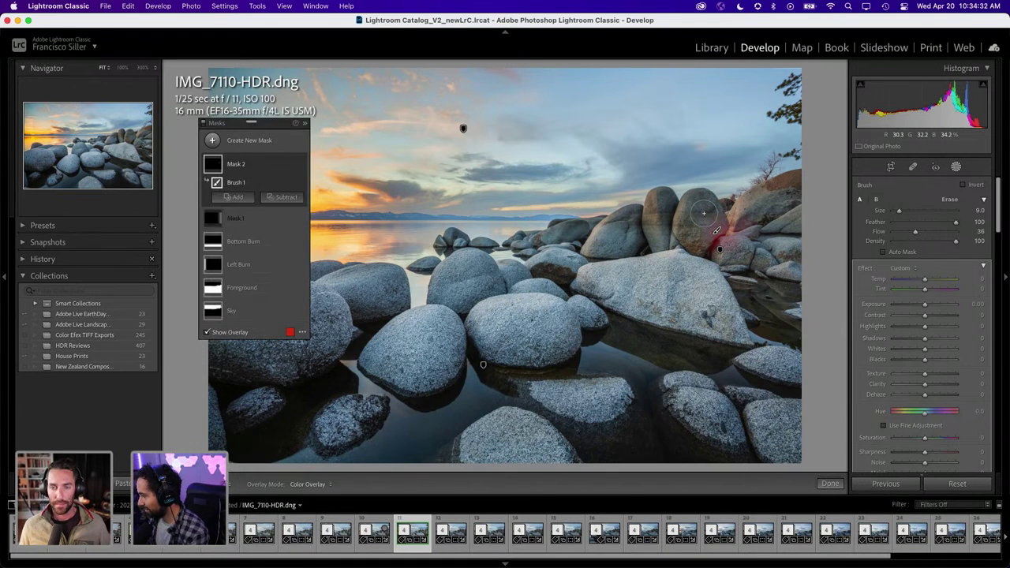
{"action": "key", "text": "shift+w"}
{"action": "left_click_drag", "start_coordinate": [741, 253], "coordinate": [774, 210]}
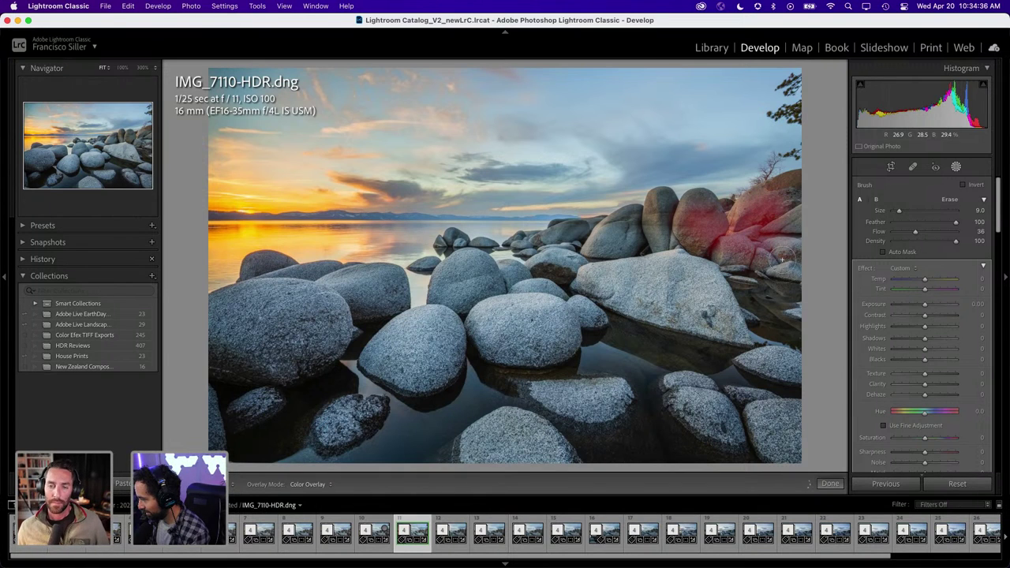
{"action": "mouse_move", "coordinate": [777, 236]}
{"action": "left_mouse_down"}
{"action": "mouse_move", "coordinate": [785, 252]}
{"action": "mouse_move", "coordinate": [772, 207]}
{"action": "mouse_move", "coordinate": [682, 231]}
{"action": "mouse_move", "coordinate": [778, 193]}
{"action": "left_mouse_up"}
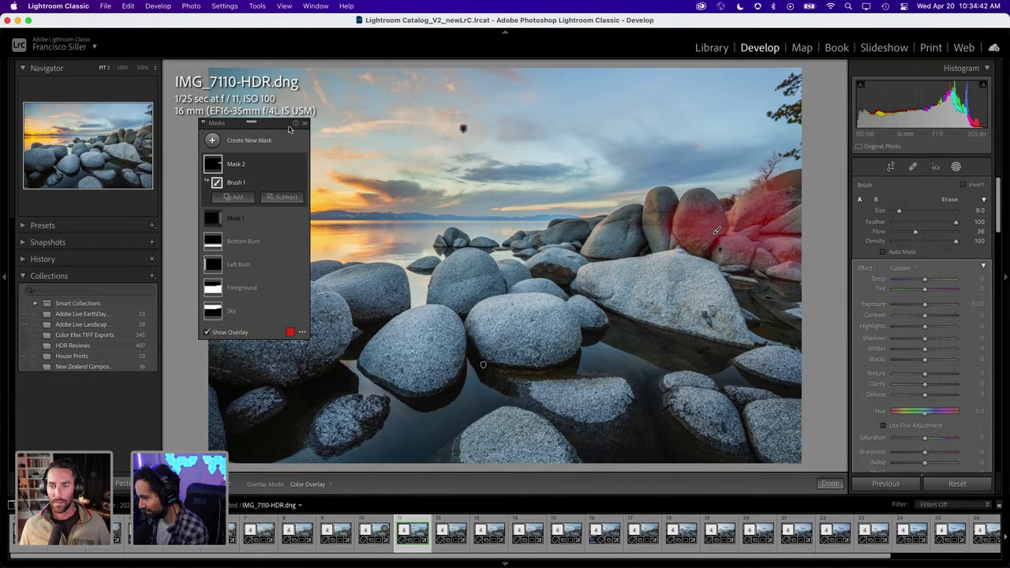
Move the Masks panel to the left edge and brush the large lower-left boulder
{"action": "left_click_drag", "start_coordinate": [250, 122], "coordinate": [53, 175]}
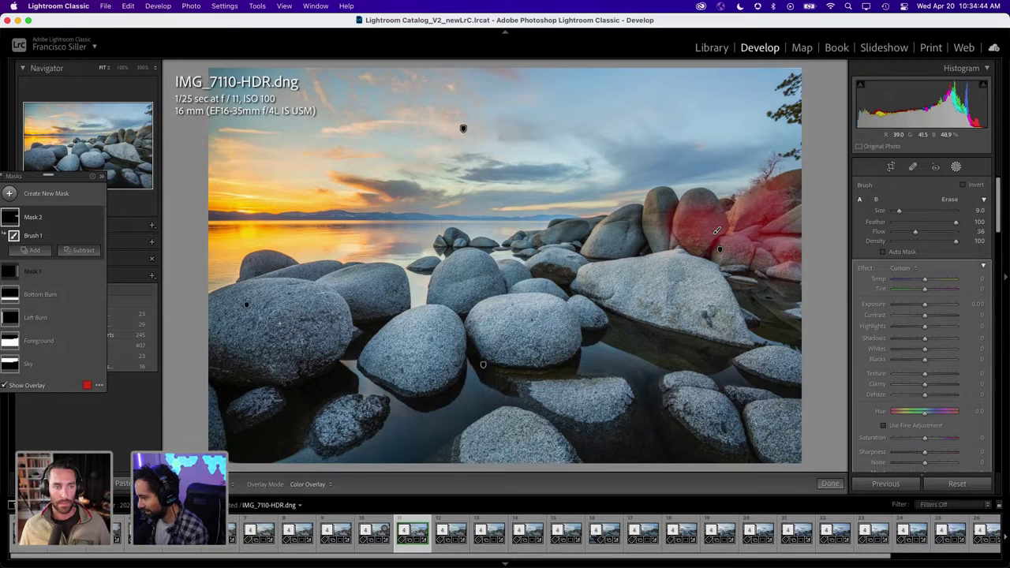
{"action": "mouse_move", "coordinate": [293, 319]}
{"action": "left_mouse_down"}
{"action": "mouse_move", "coordinate": [205, 400]}
{"action": "mouse_move", "coordinate": [213, 430]}
{"action": "left_mouse_up"}
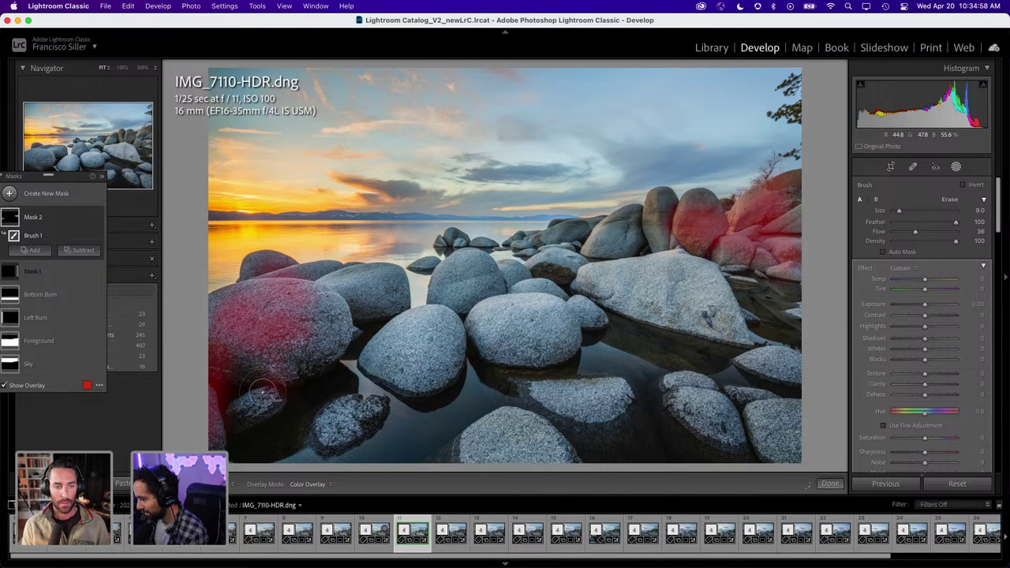
{"action": "mouse_move", "coordinate": [264, 391]}
{"action": "left_mouse_down"}
{"action": "mouse_move", "coordinate": [240, 415]}
{"action": "mouse_move", "coordinate": [225, 398]}
{"action": "left_mouse_up"}
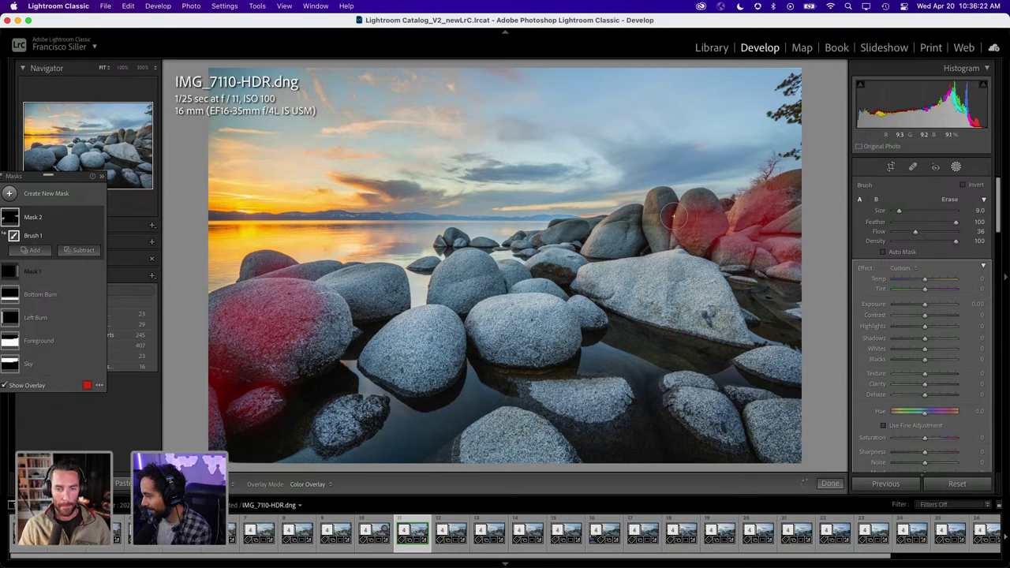
Add mask to the upper-right rock and down onto the centre-right flat rock, checking without overlay
{"action": "left_click_drag", "start_coordinate": [678, 217], "coordinate": [668, 209]}
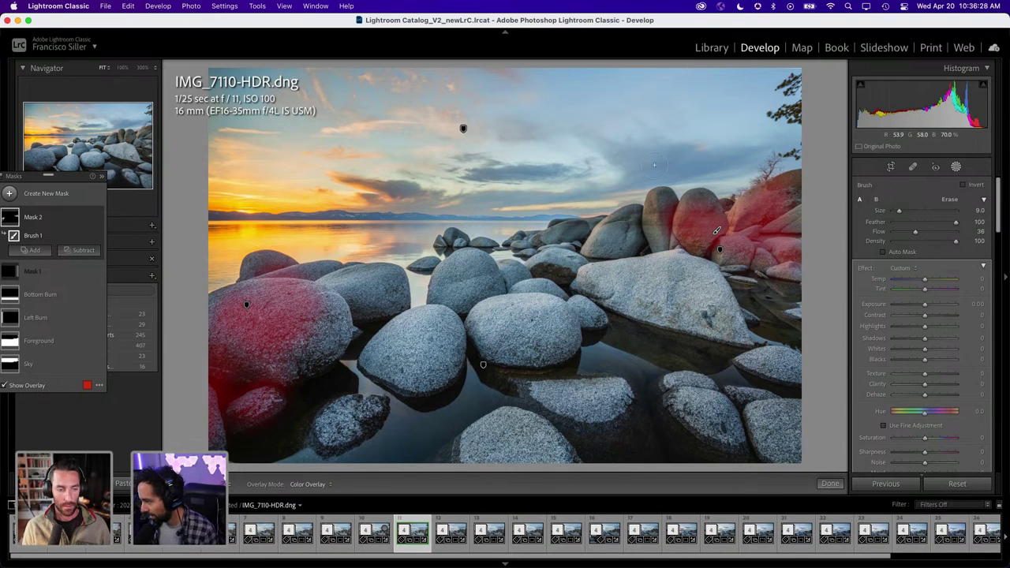
{"action": "key", "text": "o"}
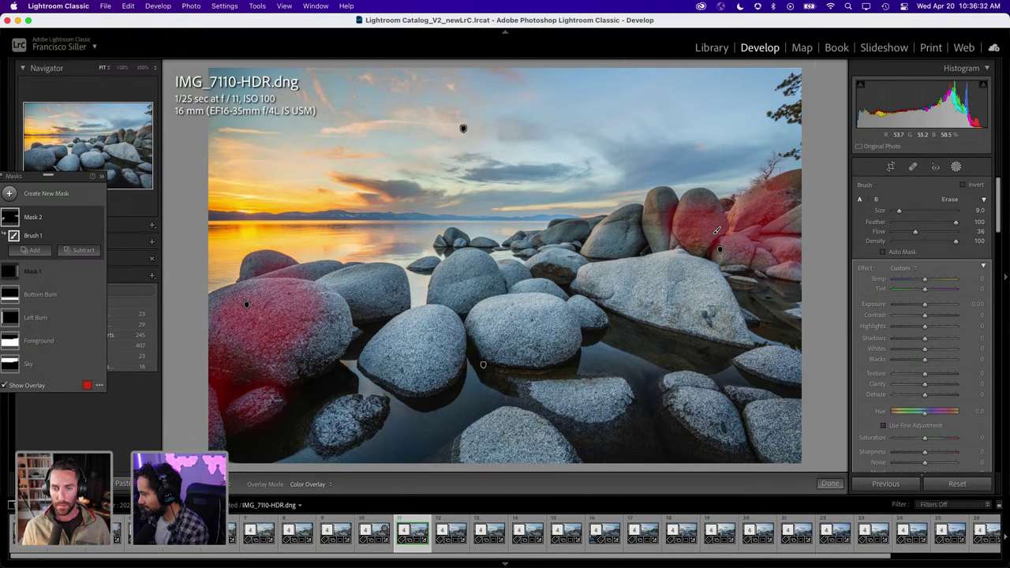
{"action": "left_click_drag", "start_coordinate": [716, 230], "coordinate": [704, 309]}
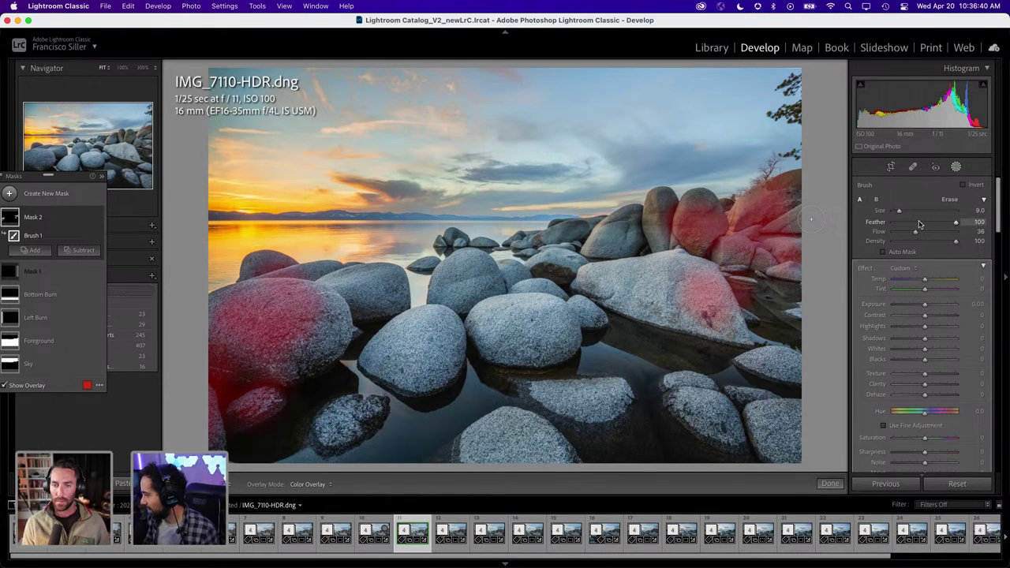
Try a stroke at Flow 100, undo it, and lower the brush Flow to 33
{"action": "left_click_drag", "start_coordinate": [915, 235], "coordinate": [958, 232]}
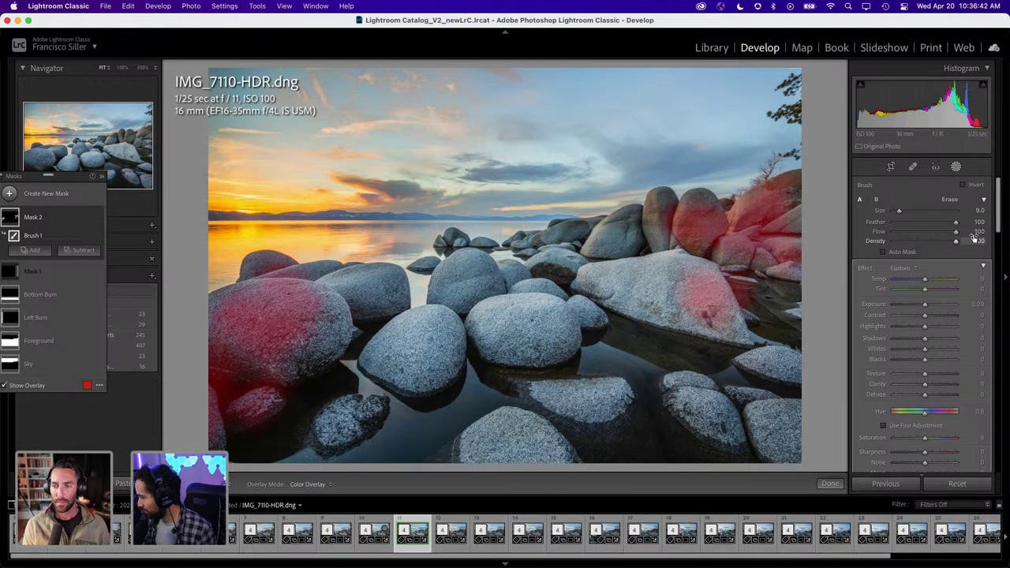
{"action": "left_click_drag", "start_coordinate": [699, 285], "coordinate": [692, 313]}
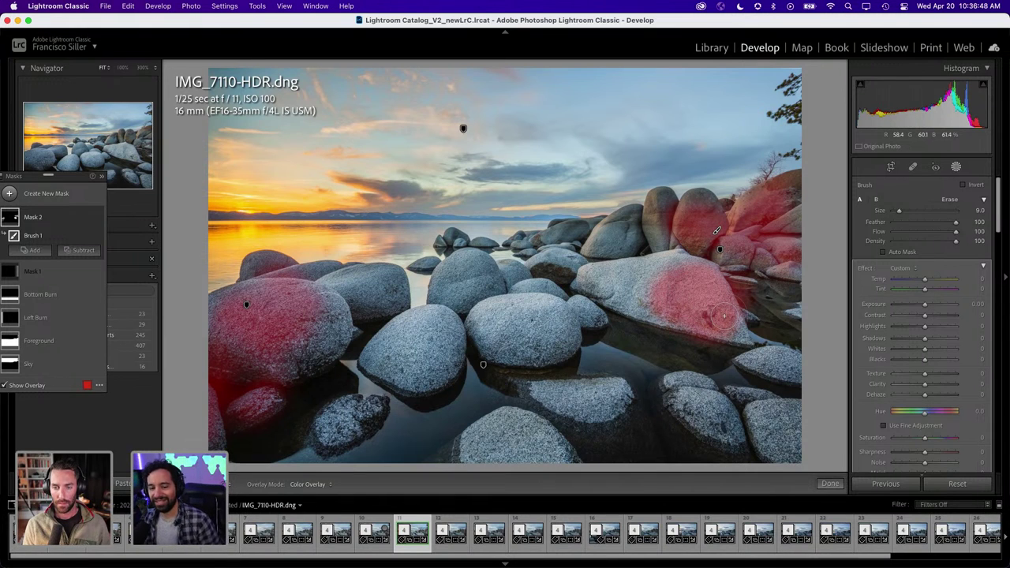
{"action": "key", "text": "super+z"}
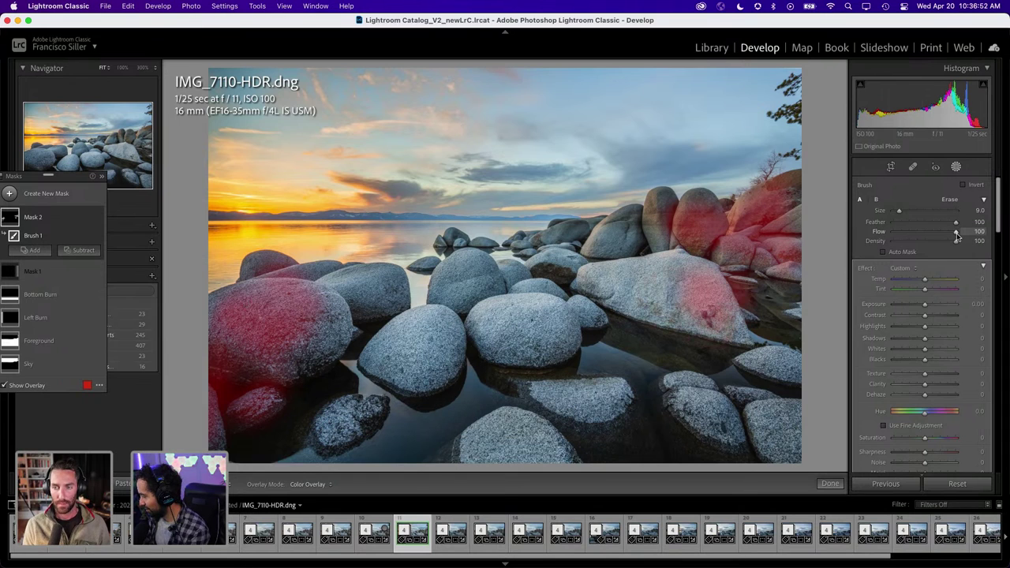
{"action": "left_click_drag", "start_coordinate": [956, 232], "coordinate": [913, 234]}
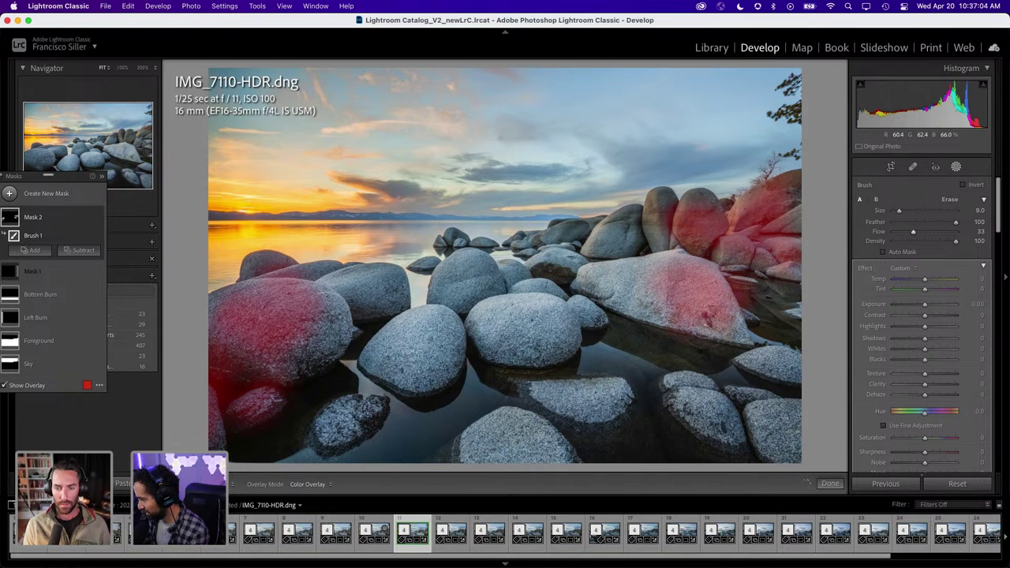
Paint at Flow 33 over the lower foreground rocks, left boulder and right-side rocks
{"action": "left_click_drag", "start_coordinate": [629, 401], "coordinate": [576, 410]}
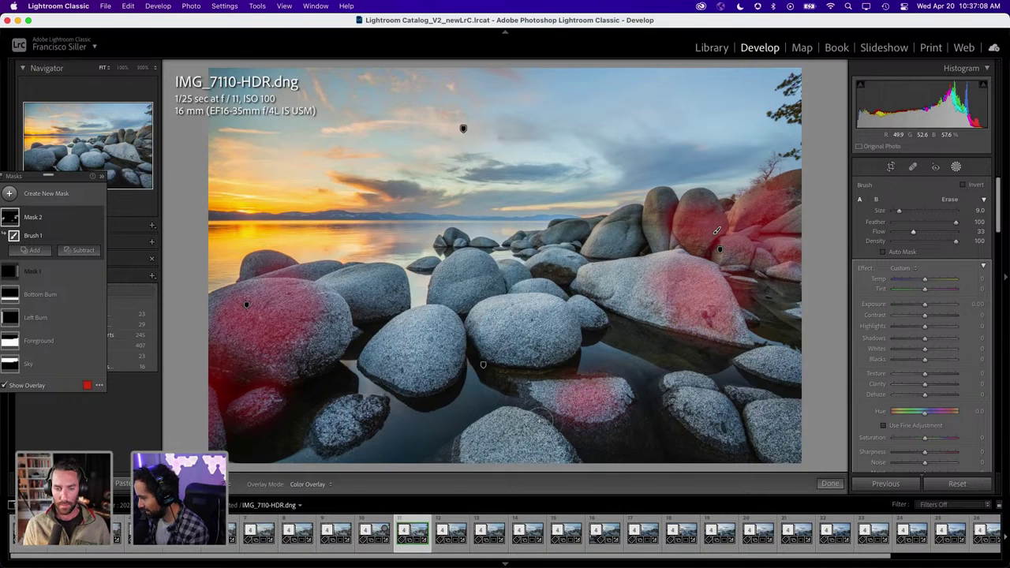
{"action": "left_click_drag", "start_coordinate": [497, 441], "coordinate": [537, 448]}
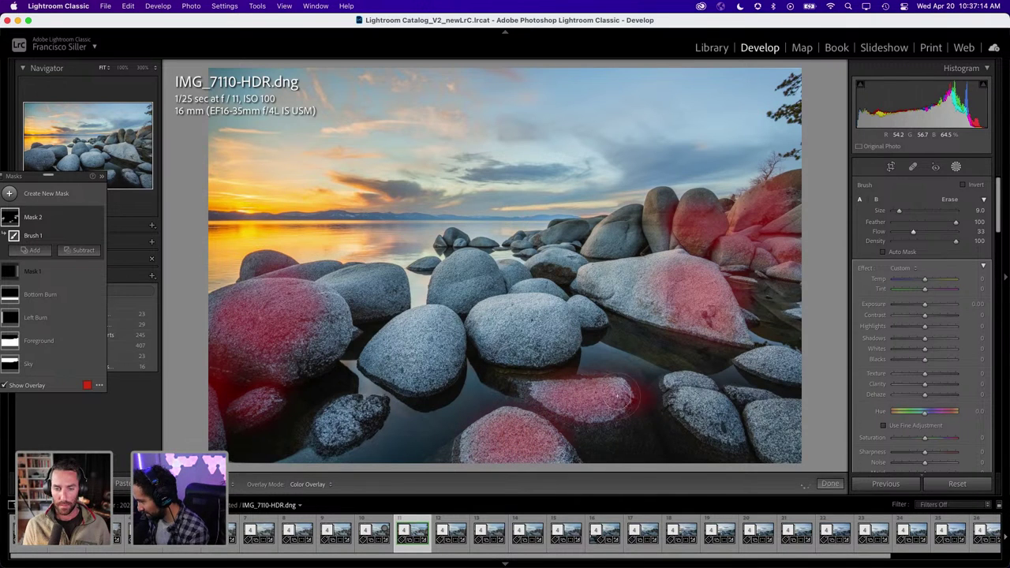
{"action": "left_click_drag", "start_coordinate": [623, 398], "coordinate": [640, 393]}
{"action": "left_click_drag", "start_coordinate": [746, 394], "coordinate": [708, 412]}
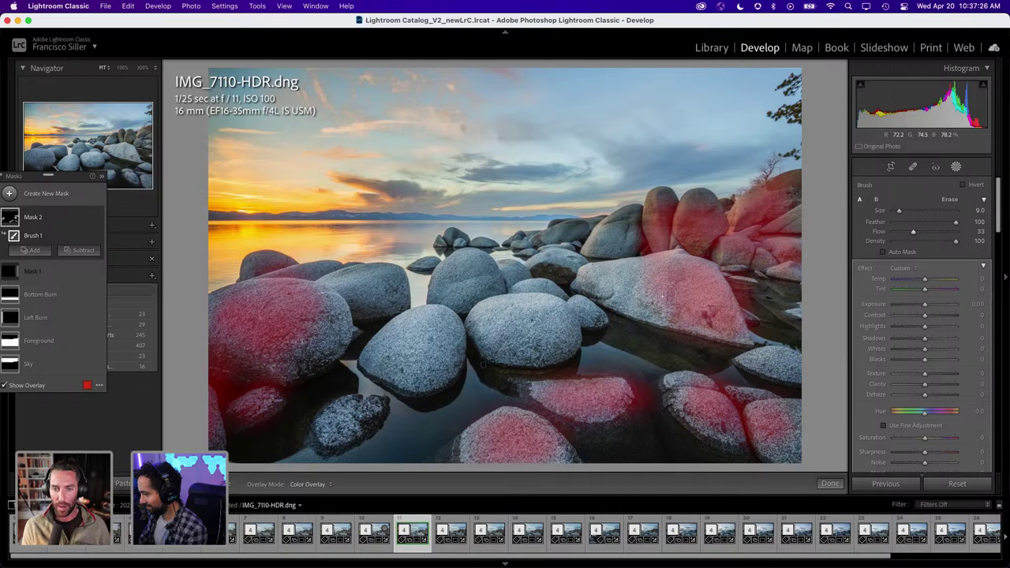
{"action": "mouse_move", "coordinate": [260, 336]}
{"action": "left_mouse_down"}
{"action": "mouse_move", "coordinate": [320, 317]}
{"action": "mouse_move", "coordinate": [286, 280]}
{"action": "left_mouse_up"}
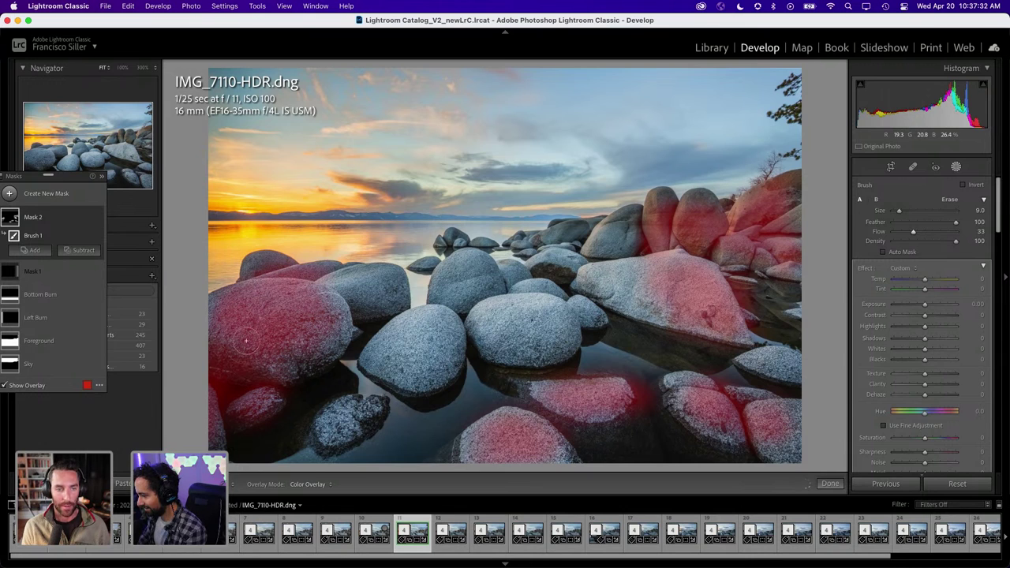
{"action": "left_click_drag", "start_coordinate": [268, 273], "coordinate": [333, 350]}
{"action": "left_click_drag", "start_coordinate": [749, 324], "coordinate": [797, 356]}
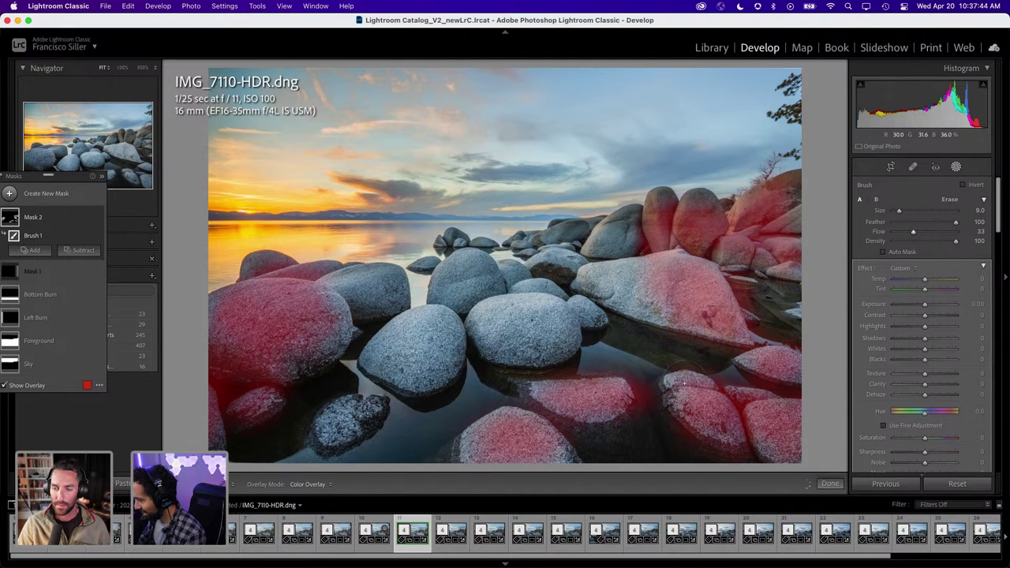
{"action": "left_click_drag", "start_coordinate": [679, 379], "coordinate": [753, 394]}
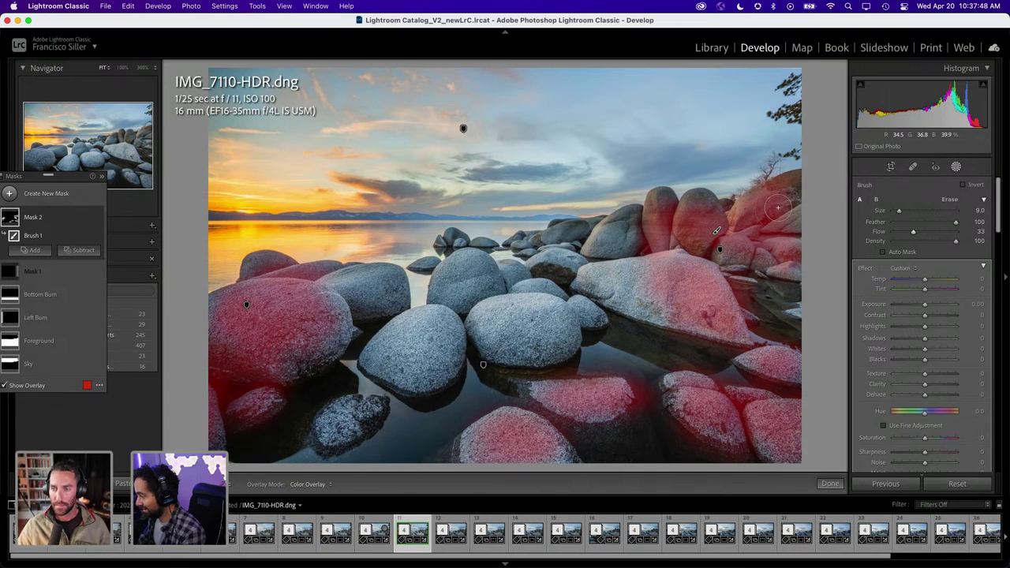
{"action": "left_click_drag", "start_coordinate": [773, 193], "coordinate": [734, 253]}
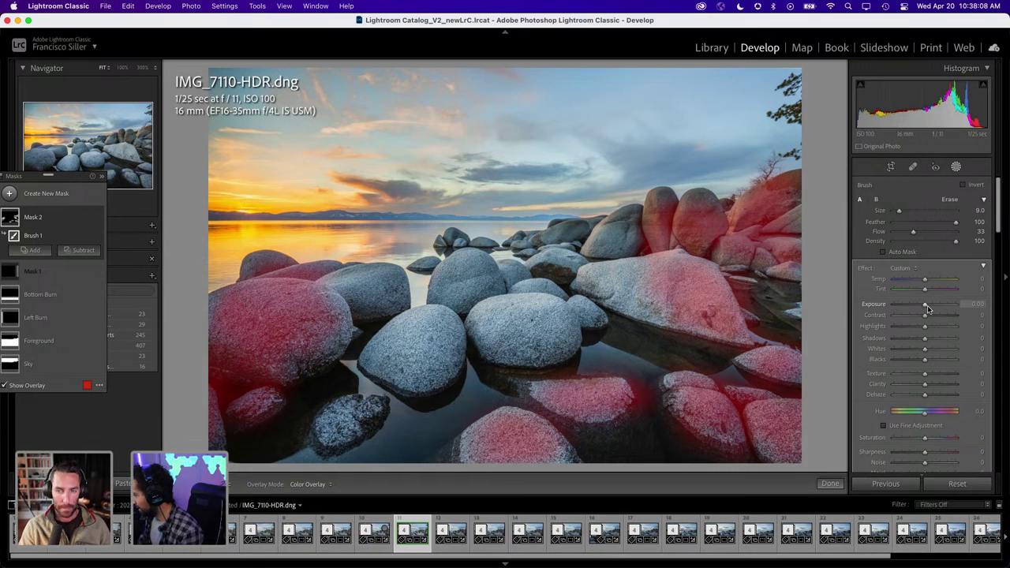
Apply Burn (Darken) to Mask 2 and ease its Exposure to -0.21
{"action": "left_click", "coordinate": [900, 268]}
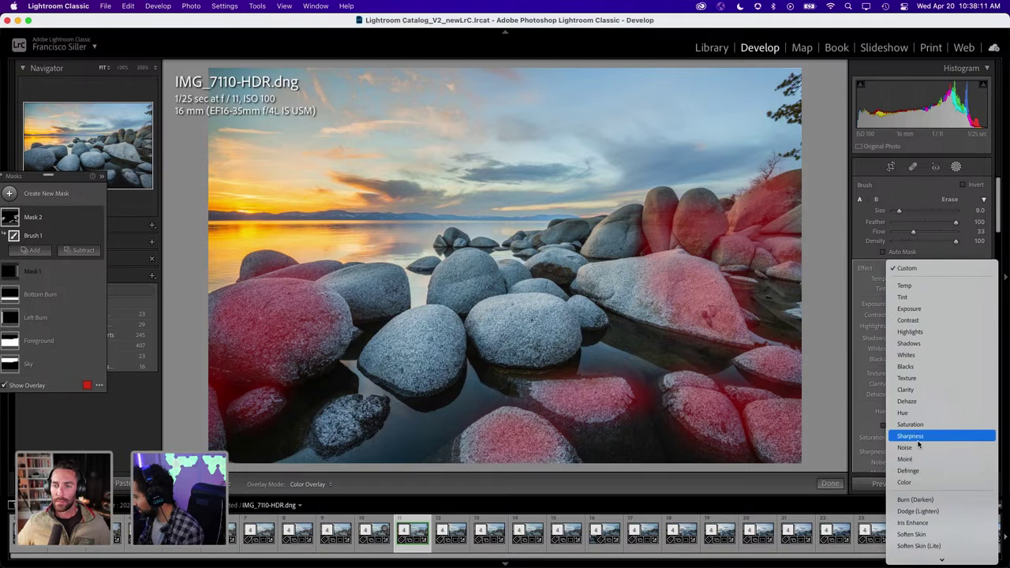
{"action": "left_click", "coordinate": [915, 499]}
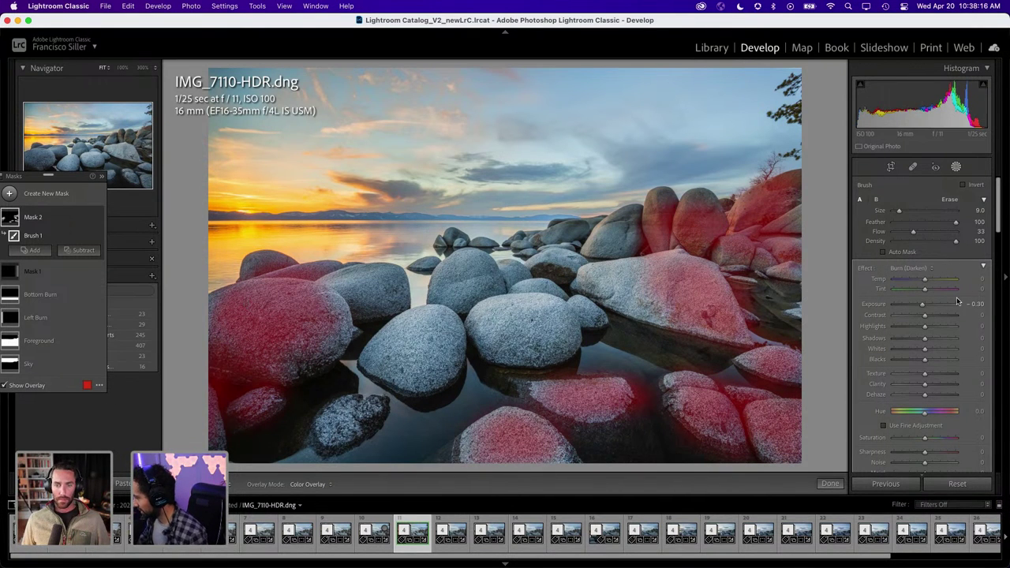
{"action": "left_click", "coordinate": [978, 306]}
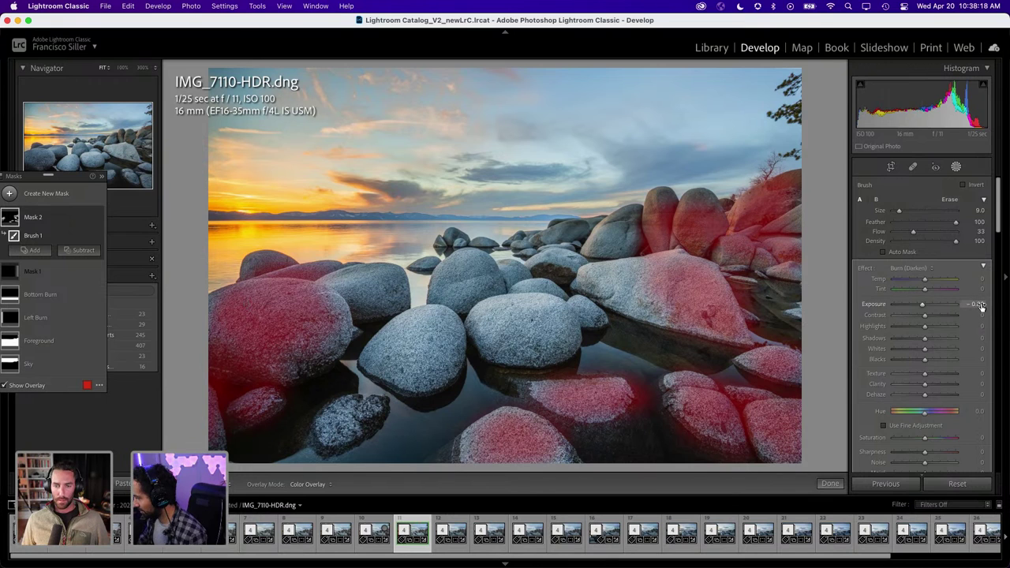
{"action": "key", "text": "o"}
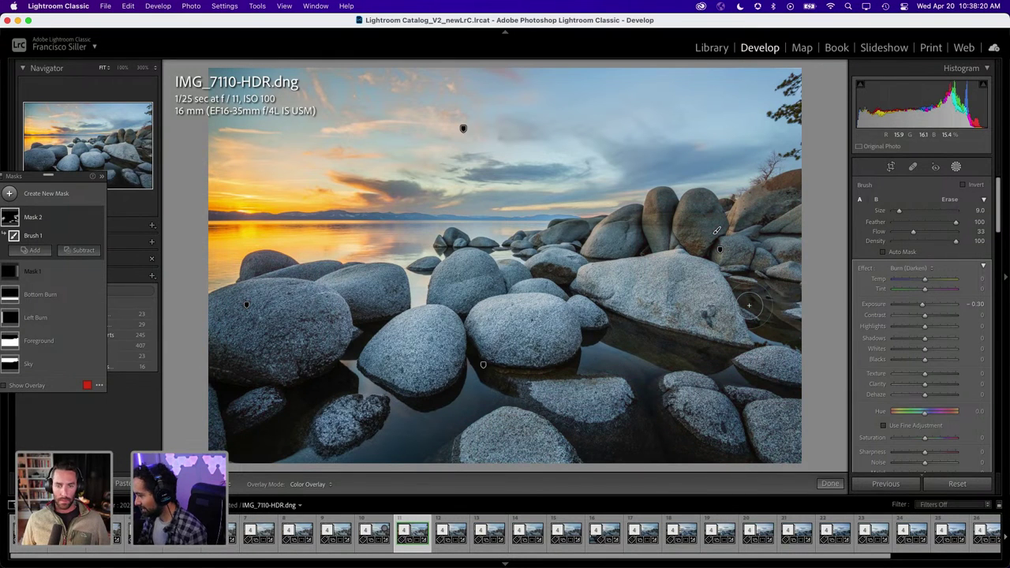
{"action": "left_click_drag", "start_coordinate": [924, 304], "coordinate": [924, 304]}
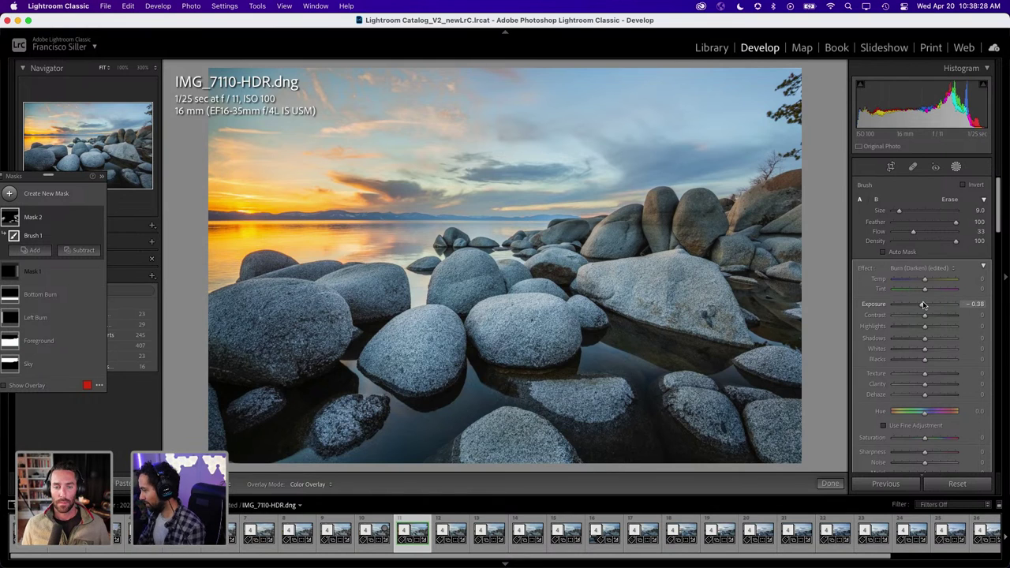
{"action": "left_click_drag", "start_coordinate": [923, 306], "coordinate": [925, 305]}
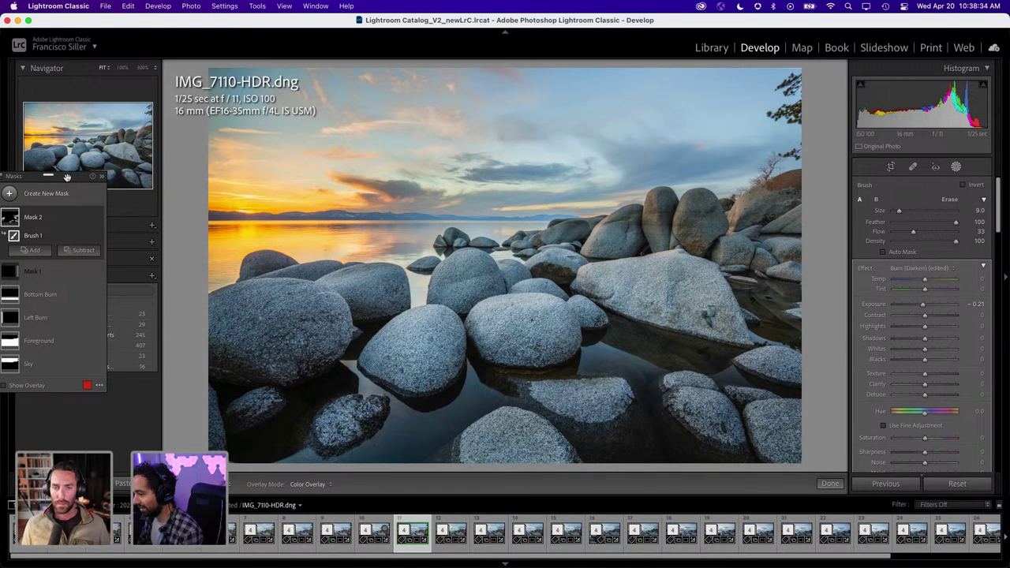
{"action": "mouse_move", "coordinate": [67, 178]}
{"action": "left_mouse_down"}
{"action": "mouse_move", "coordinate": [341, 131]}
{"action": "mouse_move", "coordinate": [320, 136]}
{"action": "left_mouse_up"}
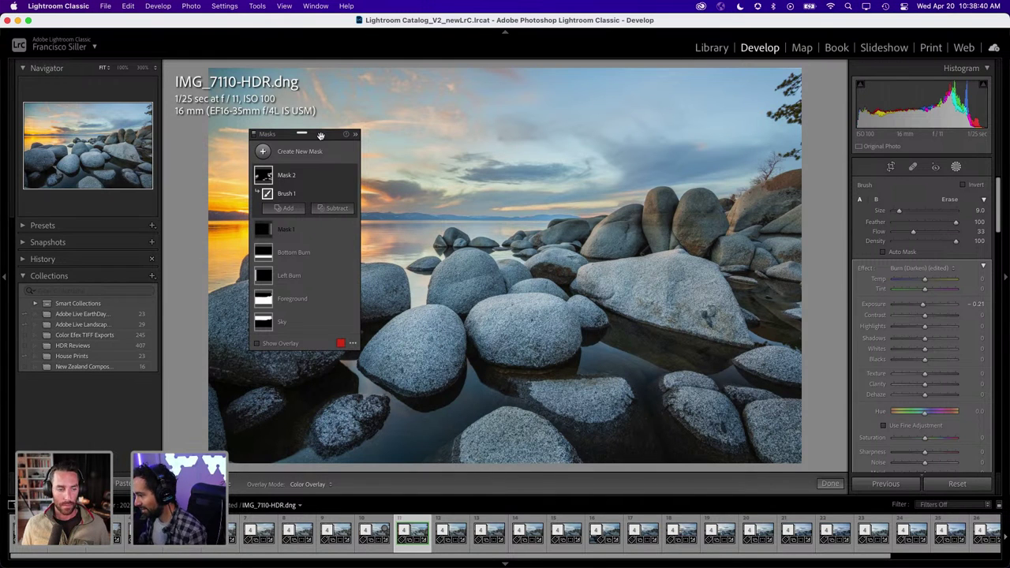
Rename Mask 2 to 'Burn Brush' in the Masks panel
{"action": "double_click", "coordinate": [289, 176]}
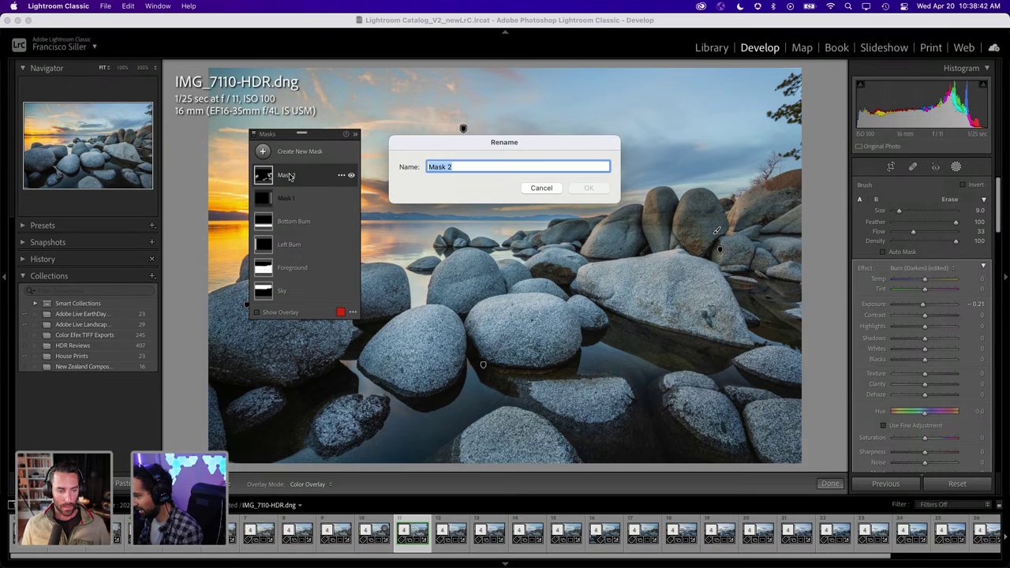
{"action": "type", "text": "Burn"}
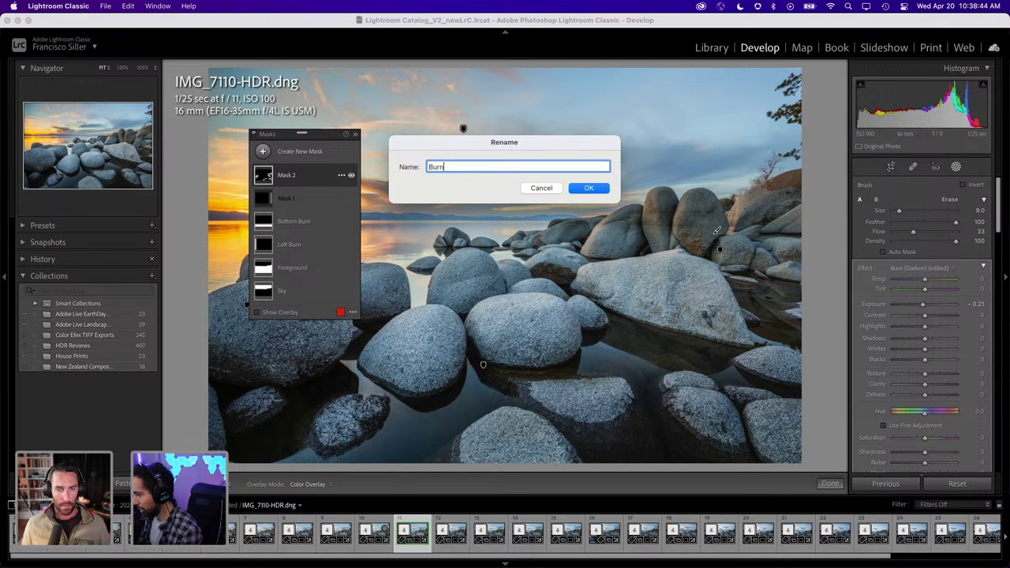
{"action": "key", "text": "Return"}
{"action": "double_click", "coordinate": [288, 175]}
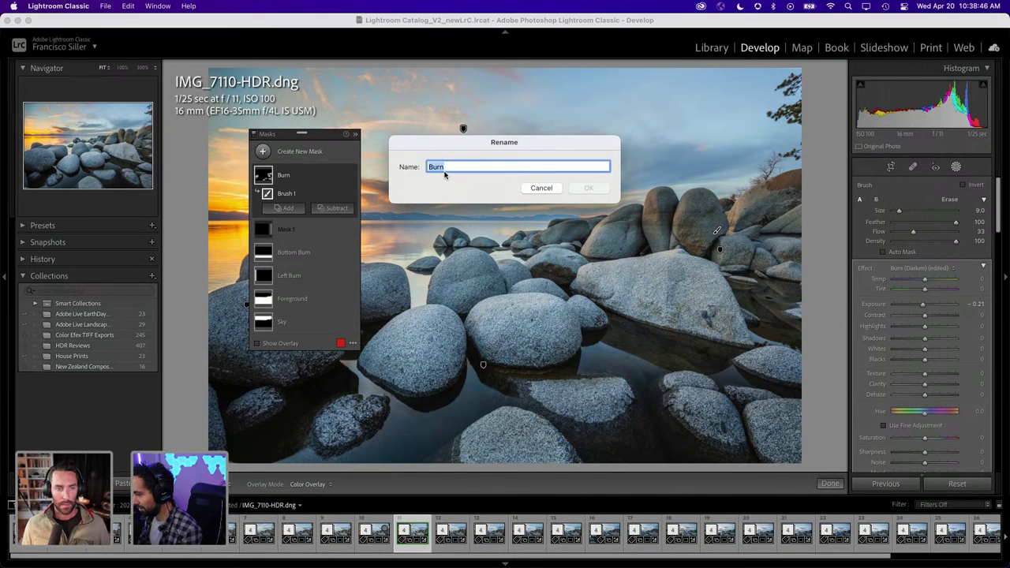
{"action": "key", "text": "Right"}
{"action": "type", "text": "B"}
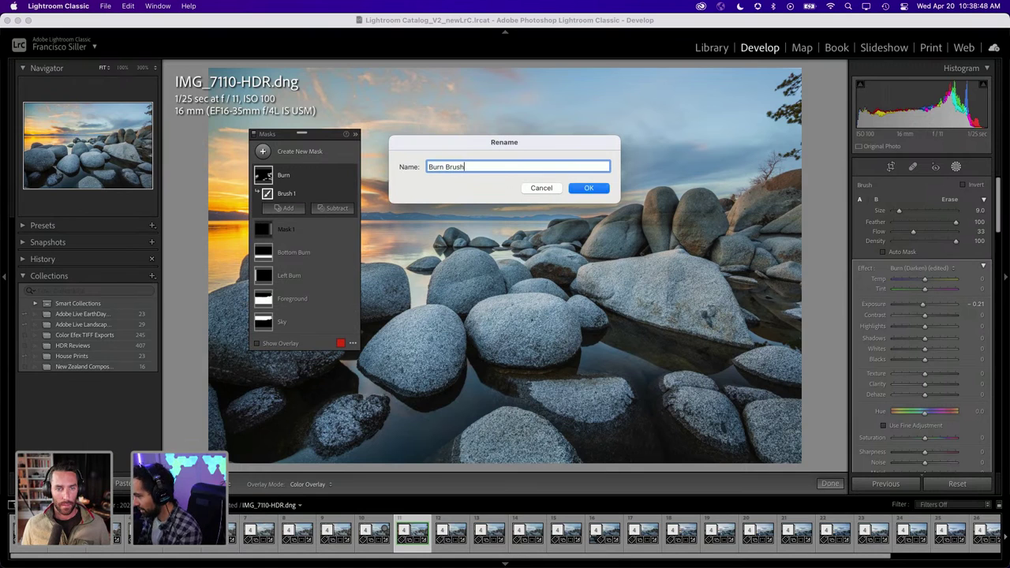
{"action": "key", "text": "Return"}
{"action": "left_click", "coordinate": [272, 154]}
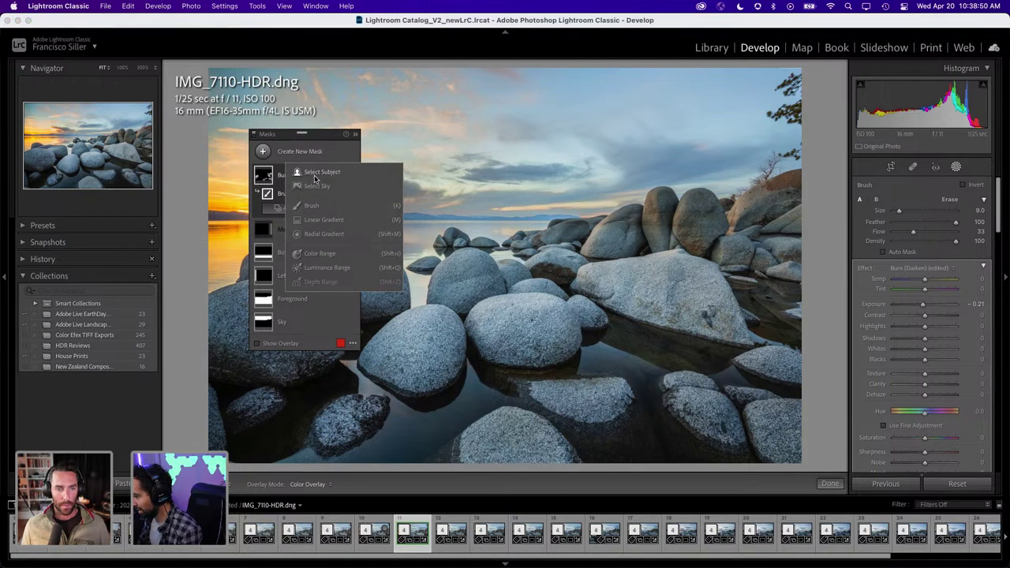
Start a new brush mask on the central boulder and apply the Dodge (Lighten) effect
{"action": "key", "text": "Escape"}
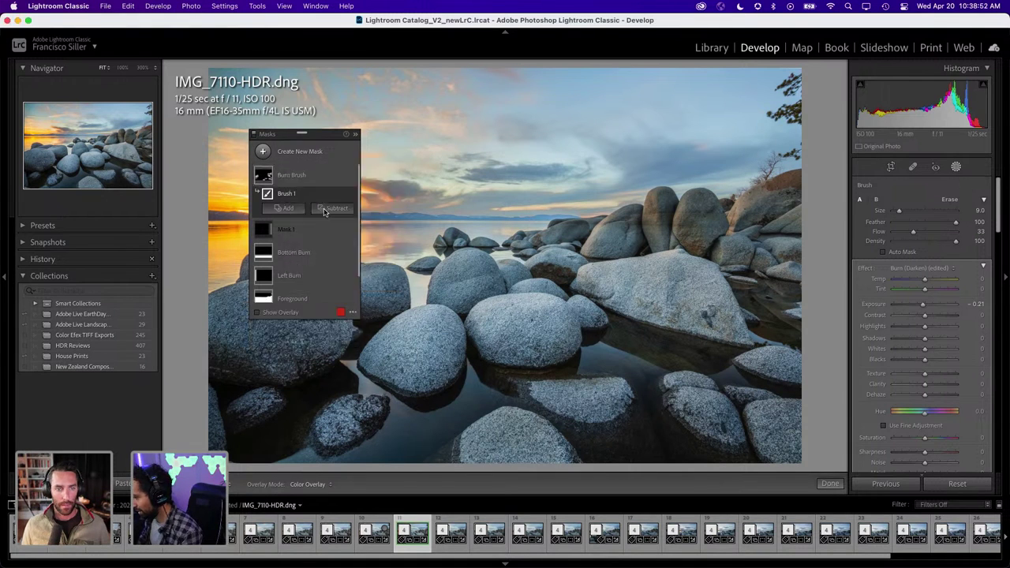
{"action": "key", "text": "k"}
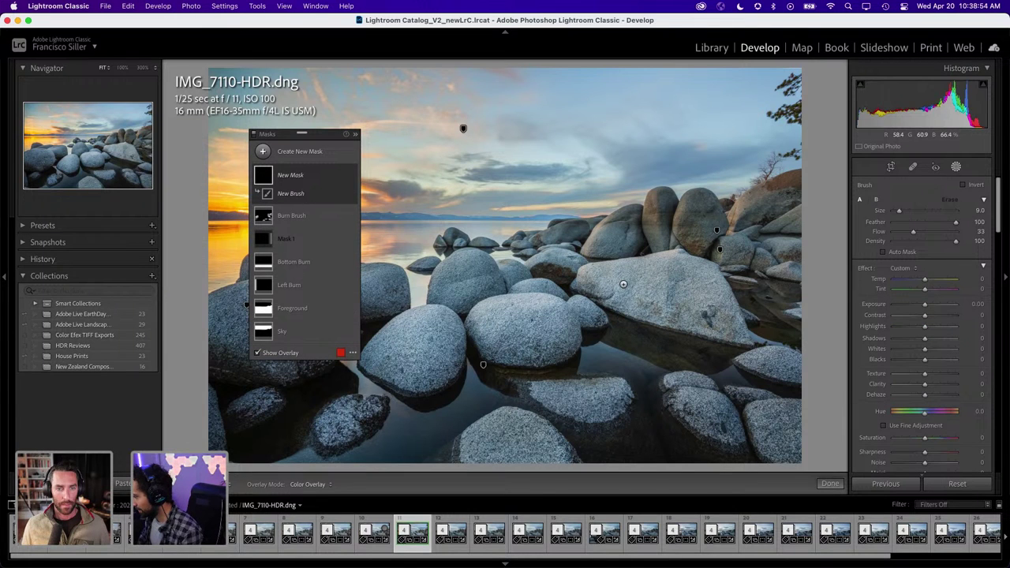
{"action": "left_click_drag", "start_coordinate": [567, 309], "coordinate": [515, 314]}
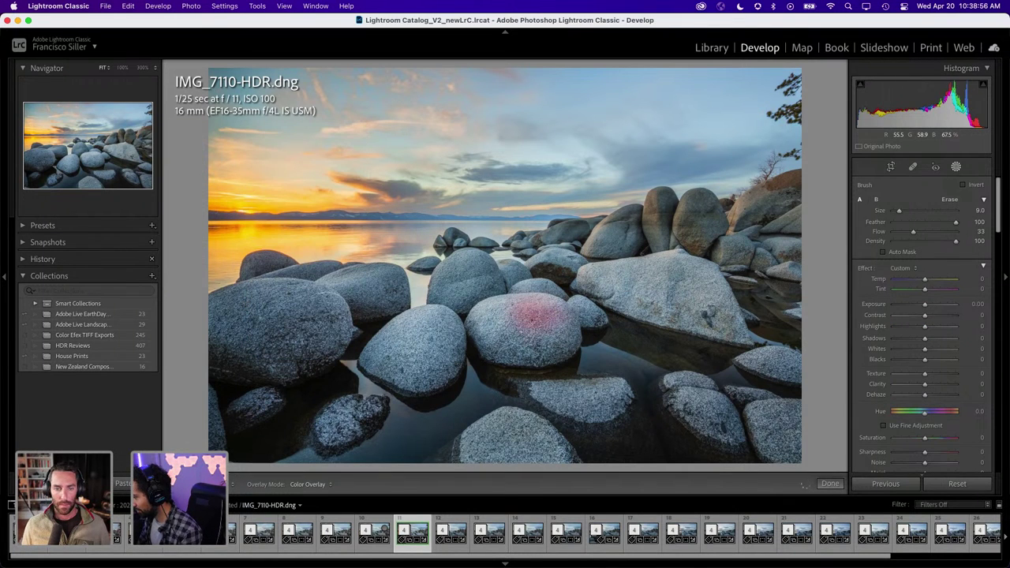
{"action": "left_click", "coordinate": [900, 268]}
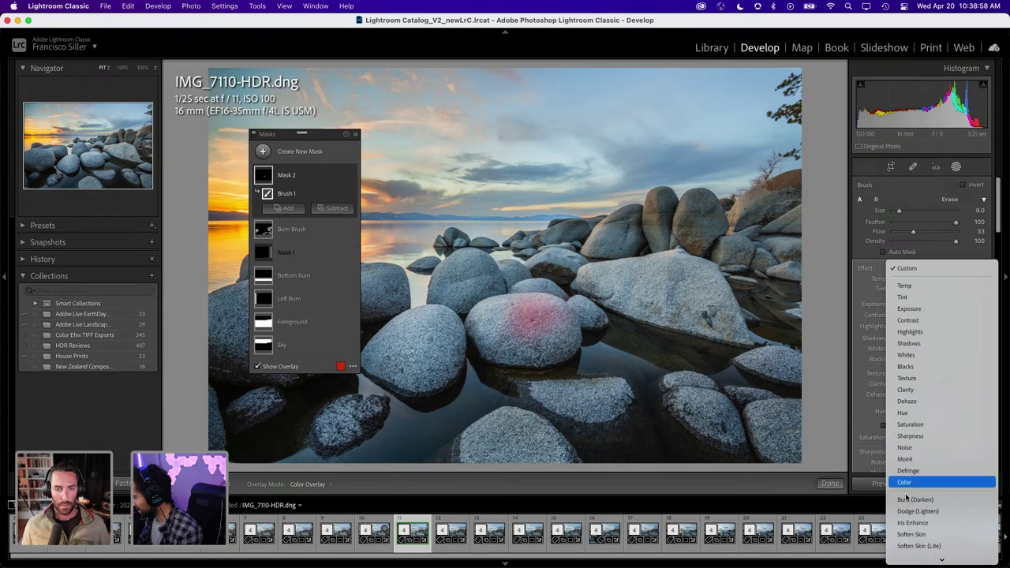
{"action": "left_click", "coordinate": [915, 510]}
Paint the dodge over the central foreground boulders, toggling the Masks panel while painting
{"action": "key", "text": "o"}
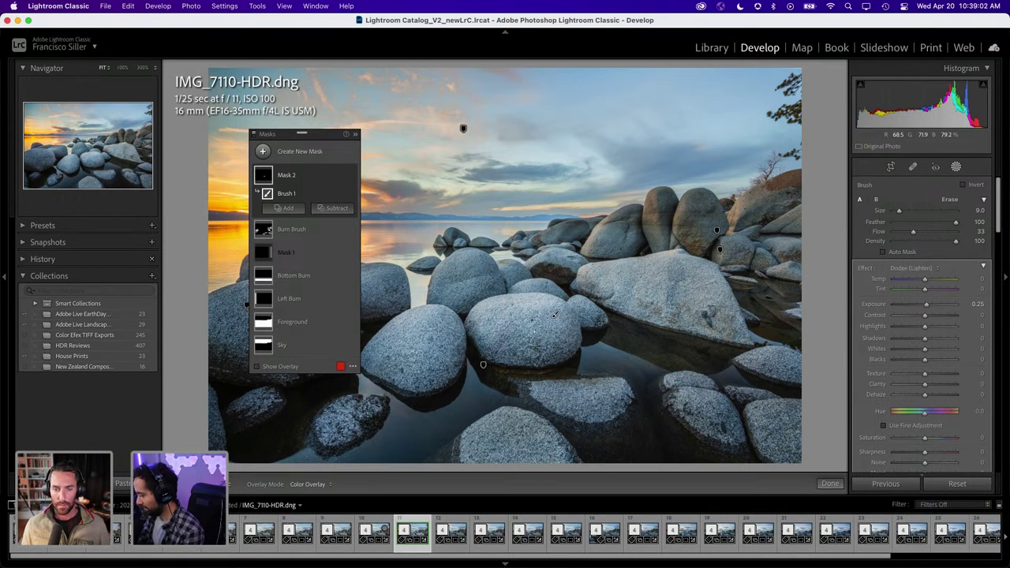
{"action": "left_click_drag", "start_coordinate": [554, 314], "coordinate": [509, 324]}
{"action": "key", "text": "shift+w"}
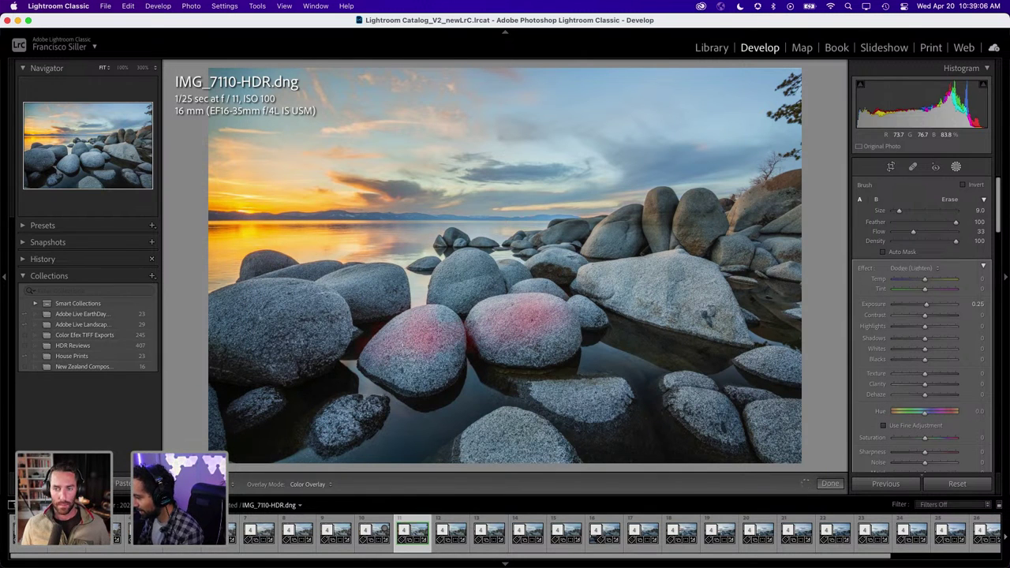
{"action": "key", "text": "shift+w"}
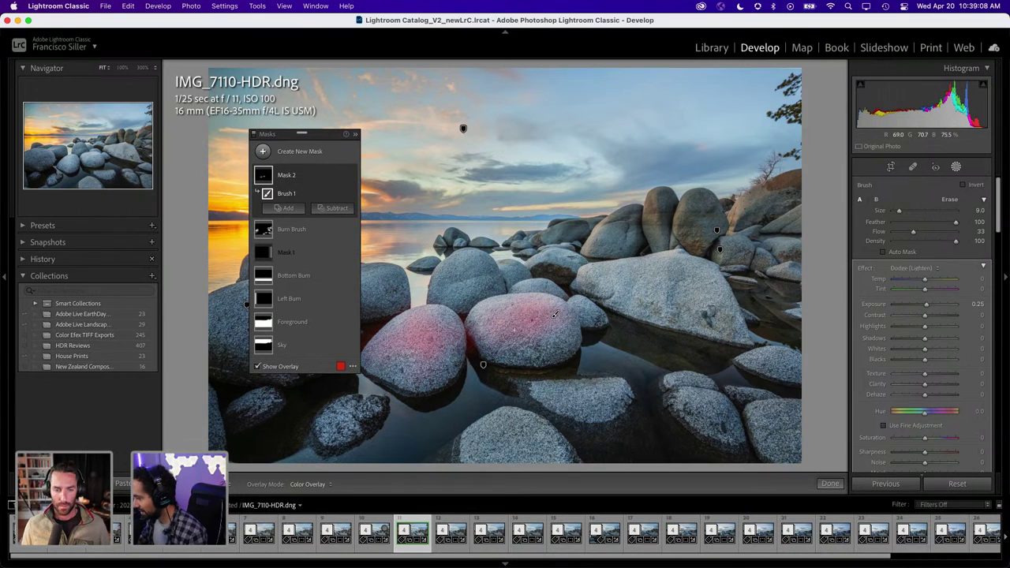
{"action": "key", "text": "shift+w"}
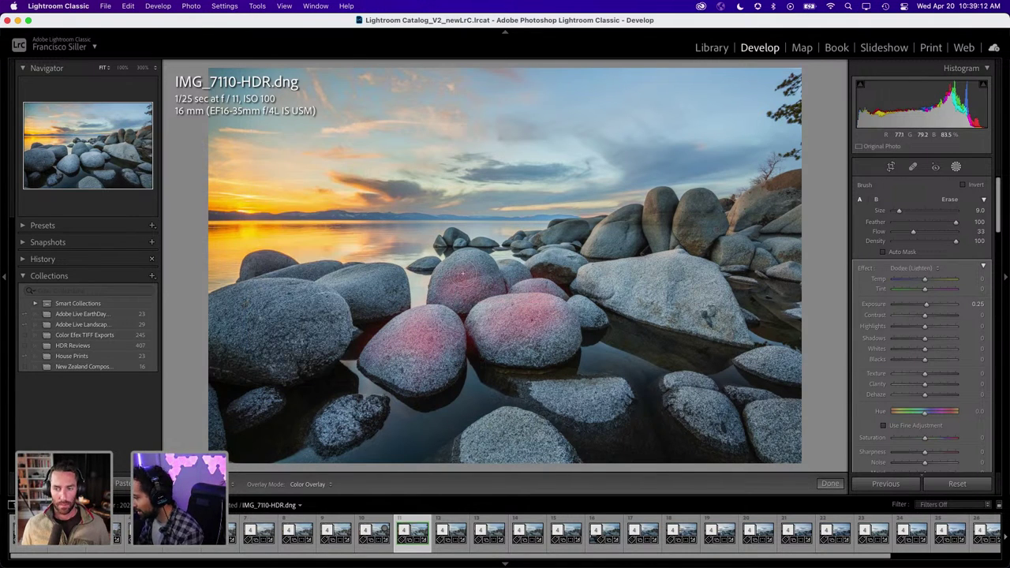
{"action": "key", "text": "shift+w"}
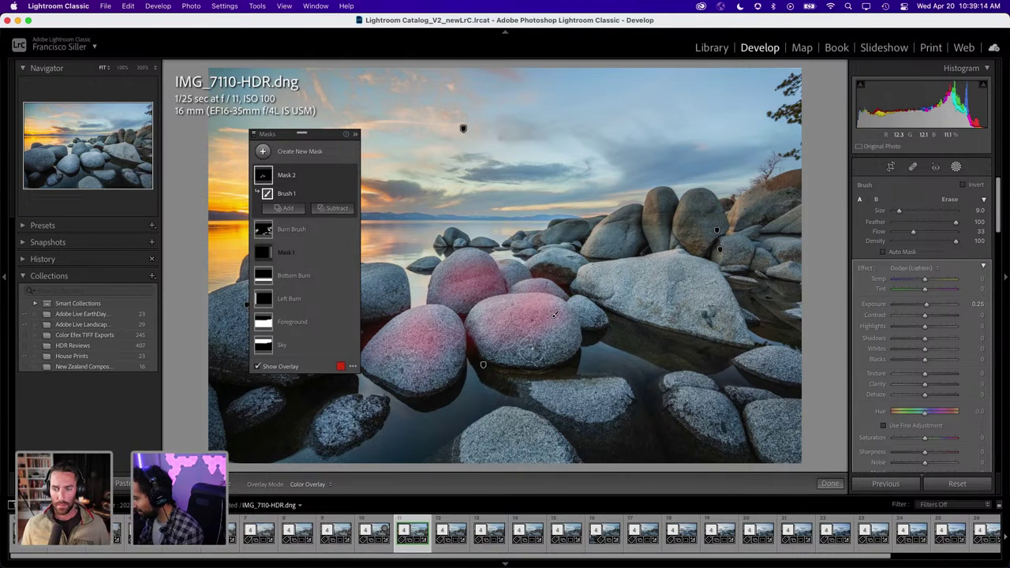
{"action": "key", "text": "shift+w"}
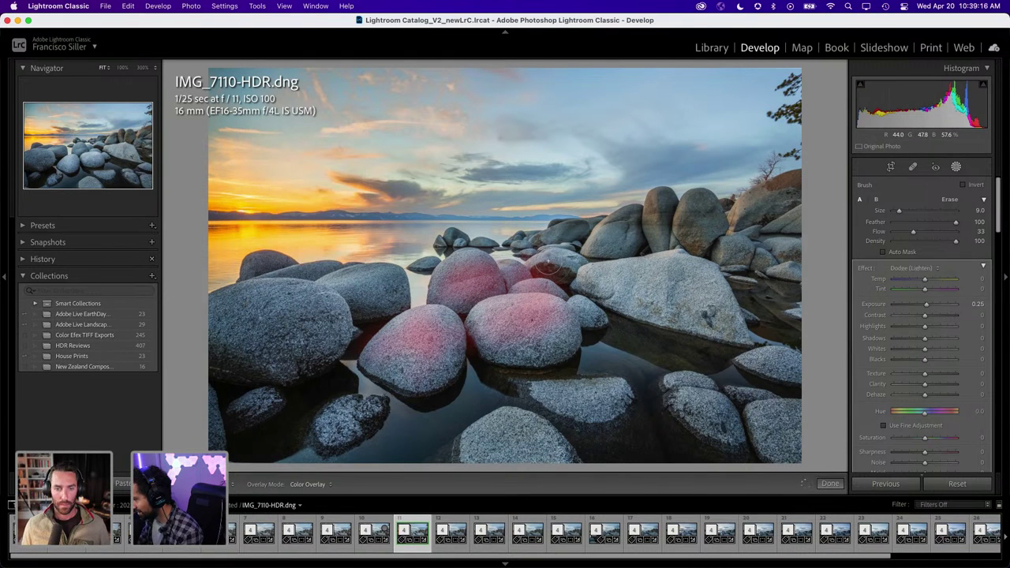
{"action": "key", "text": "shift+w"}
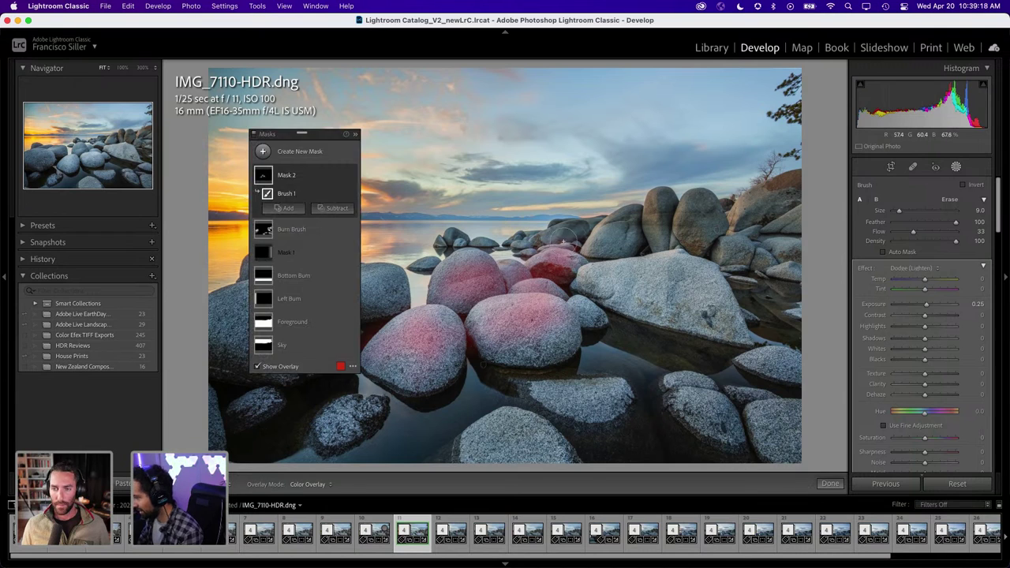
{"action": "key", "text": "shift+w"}
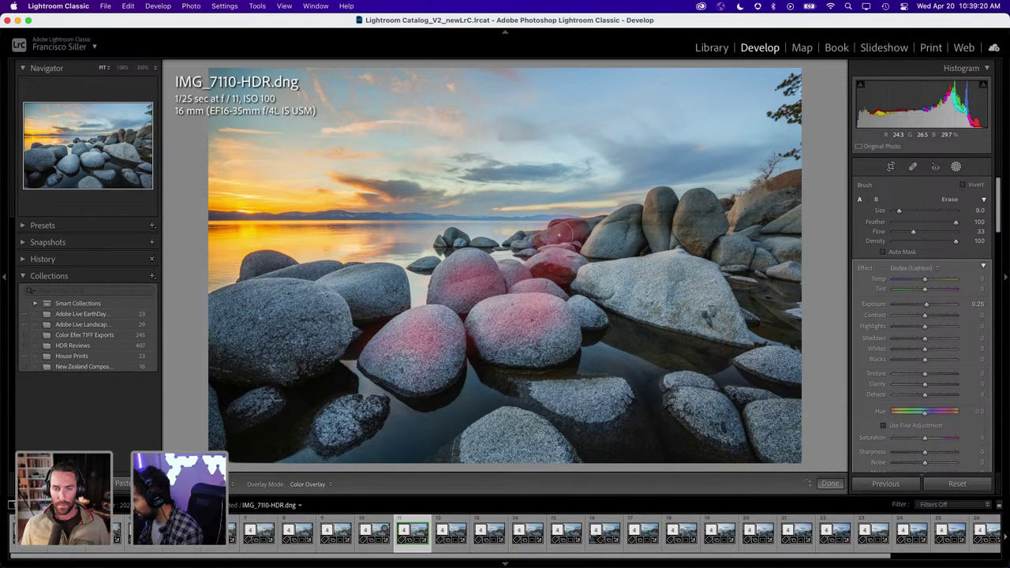
{"action": "key", "text": "shift+w"}
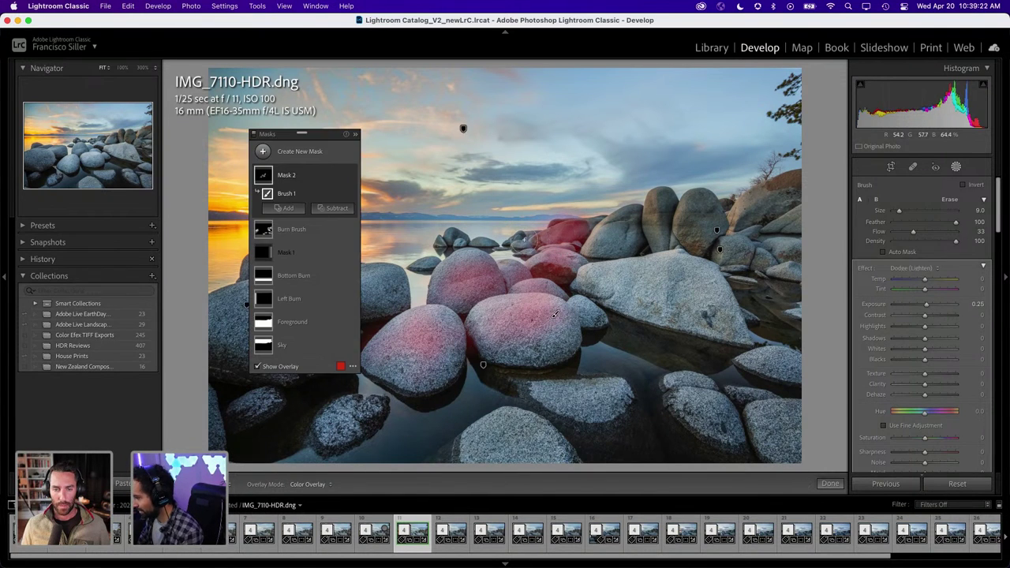
{"action": "key", "text": "shift+w"}
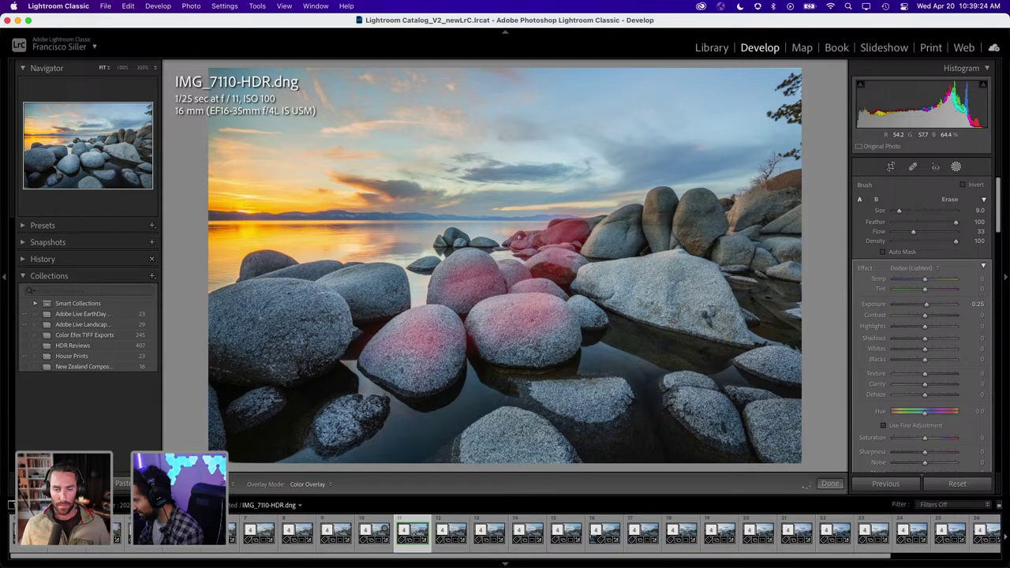
{"action": "key", "text": "shift+w"}
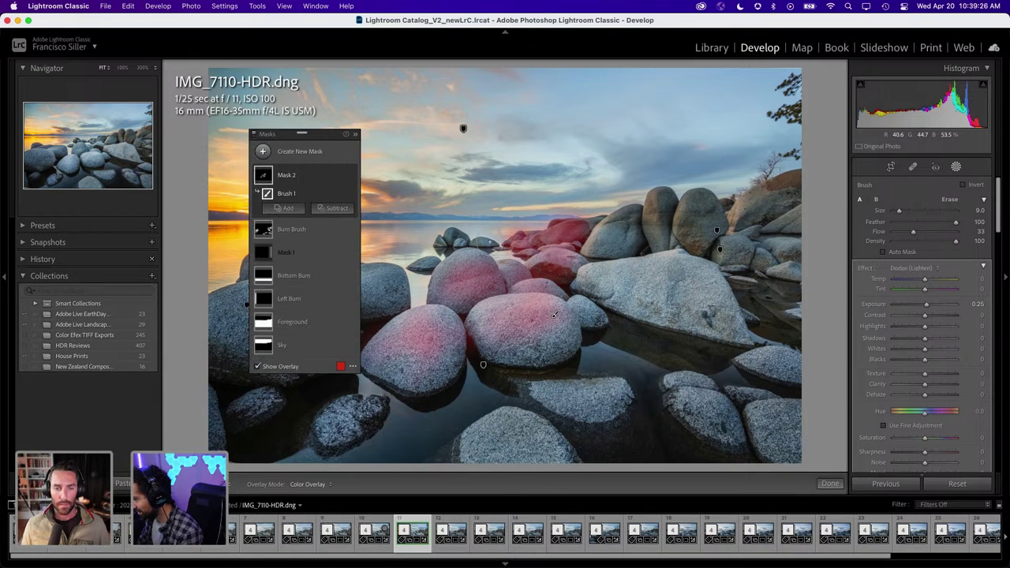
{"action": "key", "text": "shift+w"}
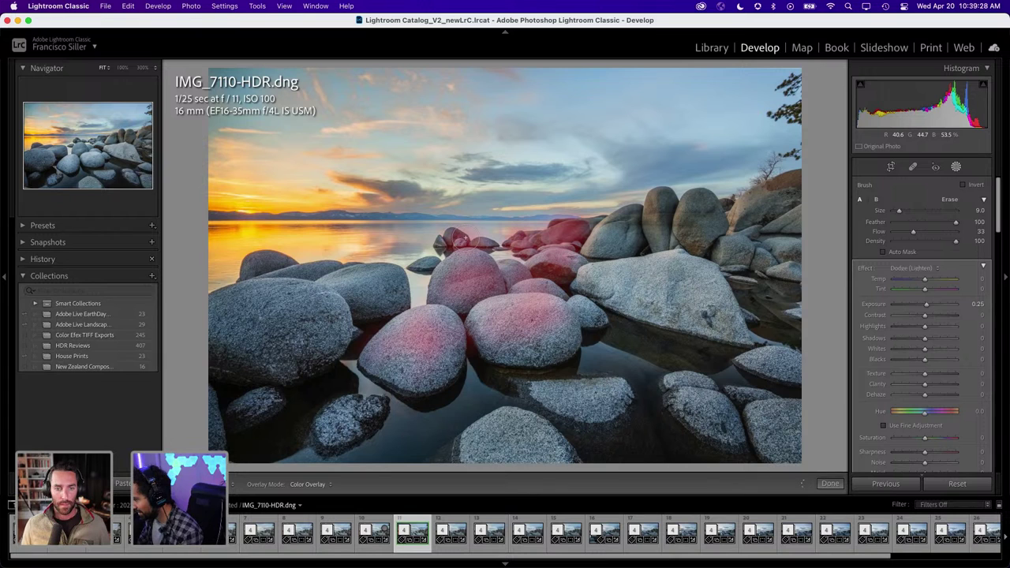
{"action": "key", "text": "shift+w"}
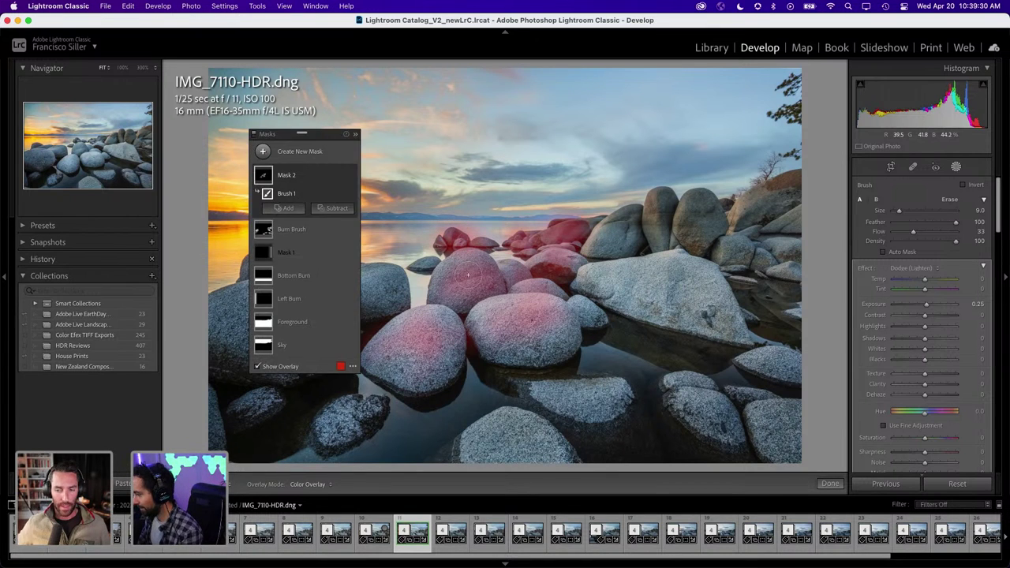
{"action": "key", "text": "shift+w"}
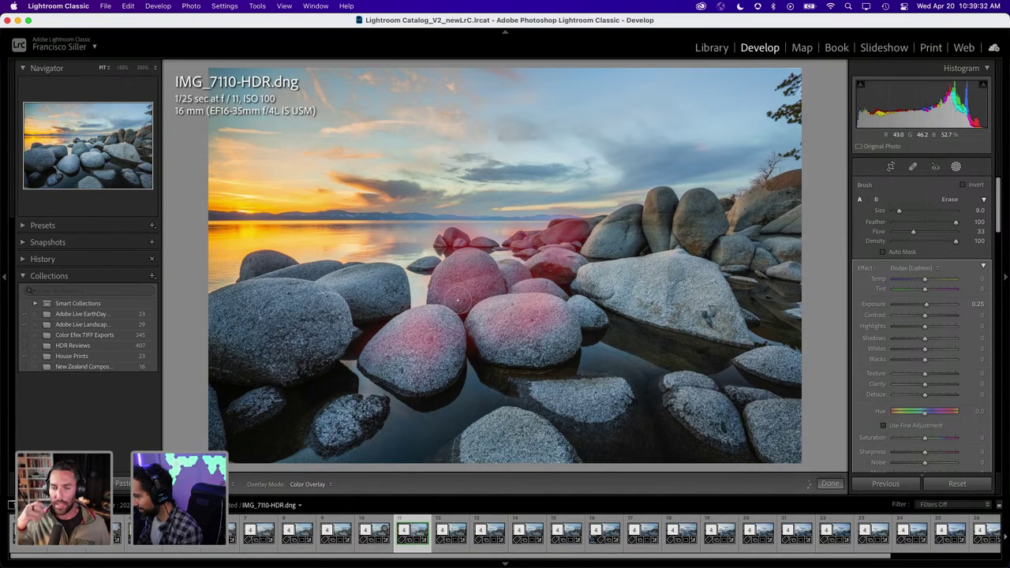
{"action": "key", "text": "shift+w"}
{"action": "key", "text": "shift+w"}
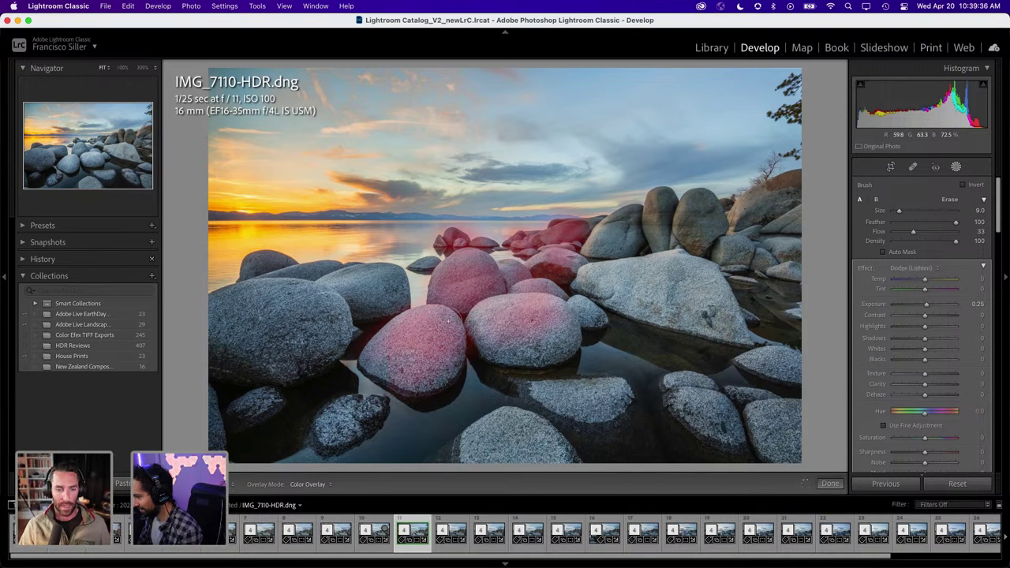
{"action": "key", "text": "shift+w"}
{"action": "key", "text": "shift+w"}
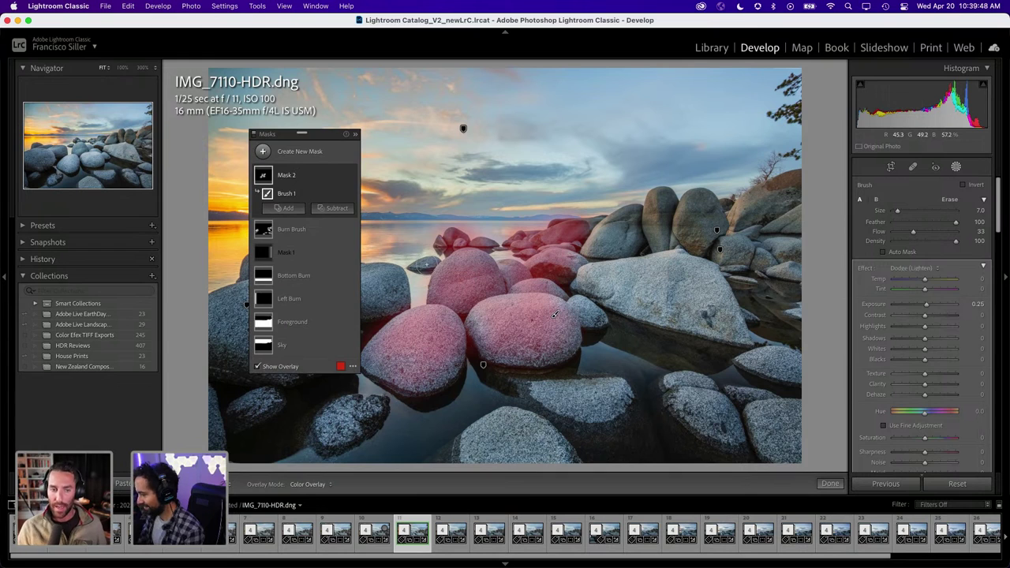
Lower the dodge mask's Exposure to 0.20 with the red overlay hidden
{"action": "scroll", "coordinate": [421, 268], "scroll_direction": "down", "scroll_amount": 2}
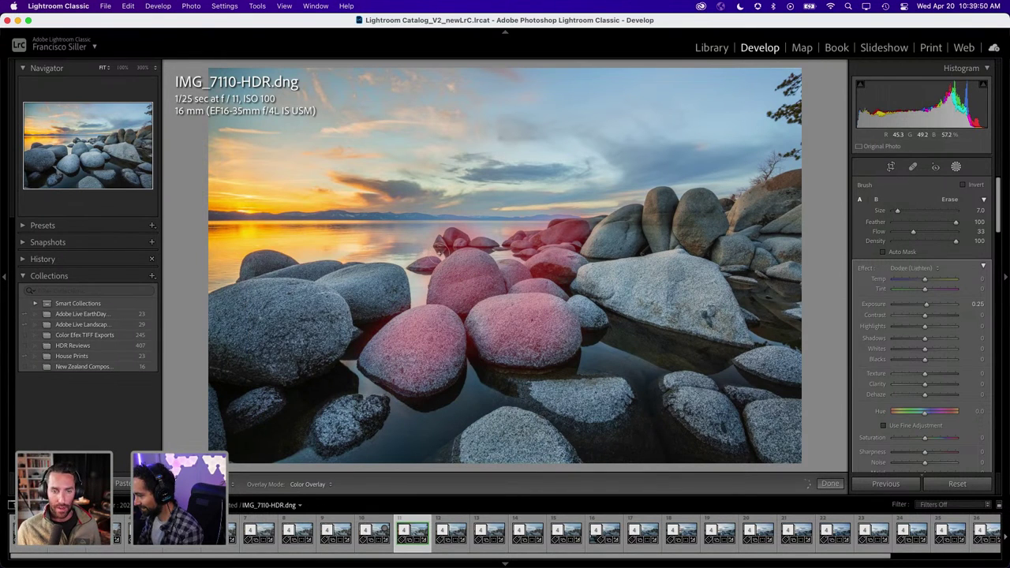
{"action": "key", "text": "o"}
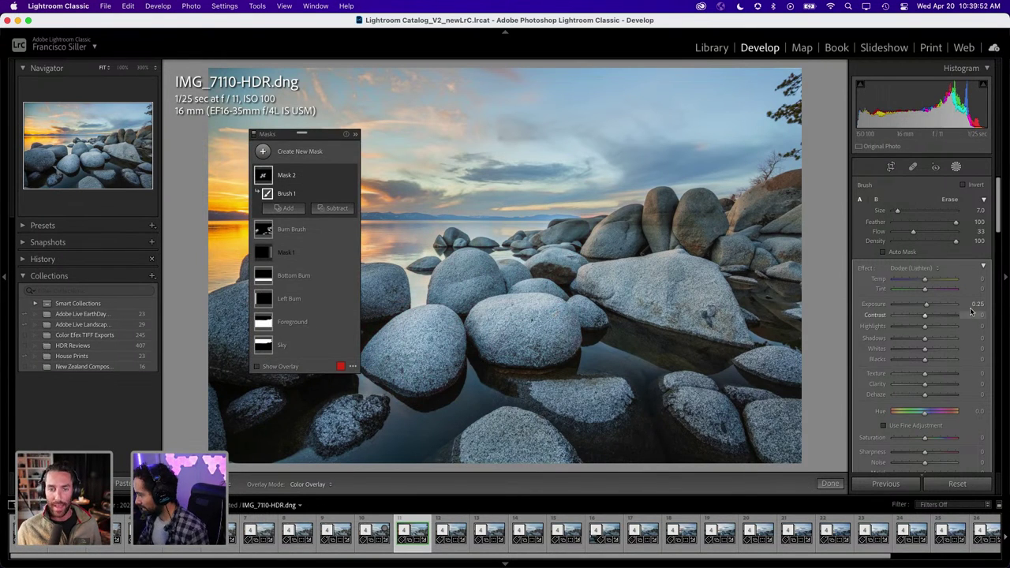
{"action": "left_click", "coordinate": [976, 304]}
{"action": "type", "text": "0.2"}
{"action": "key", "text": "Return"}
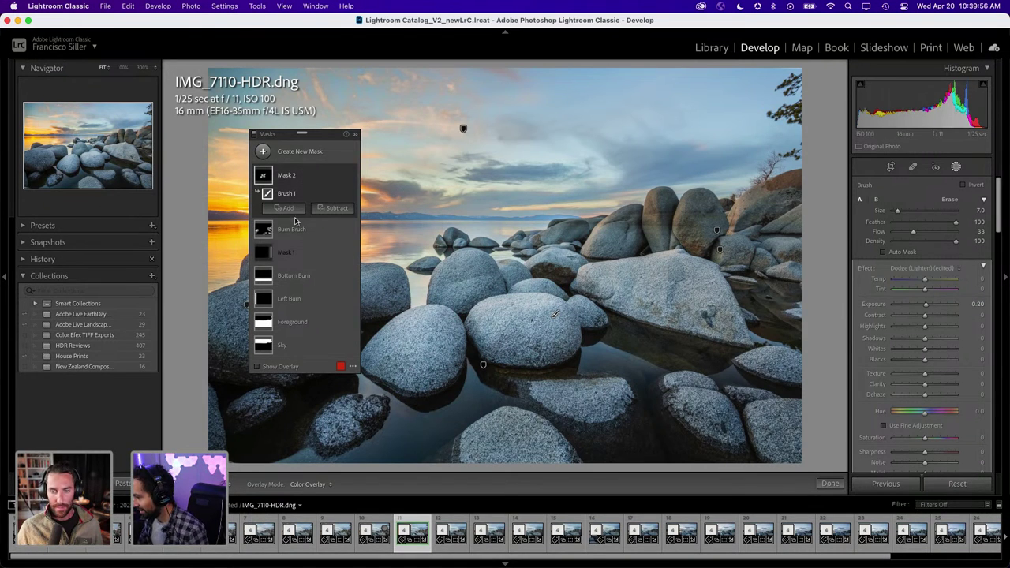
{"action": "mouse_move", "coordinate": [304, 175]}
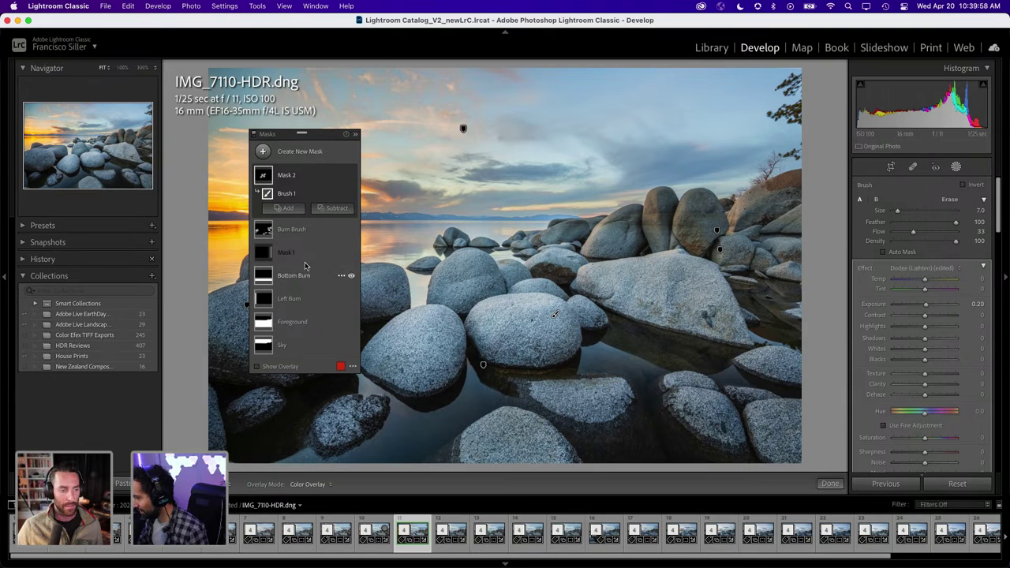
Toggle the dodge and Burn Brush masks off and on to compare their effects
{"action": "left_click", "coordinate": [352, 175]}
{"action": "left_click", "coordinate": [351, 229]}
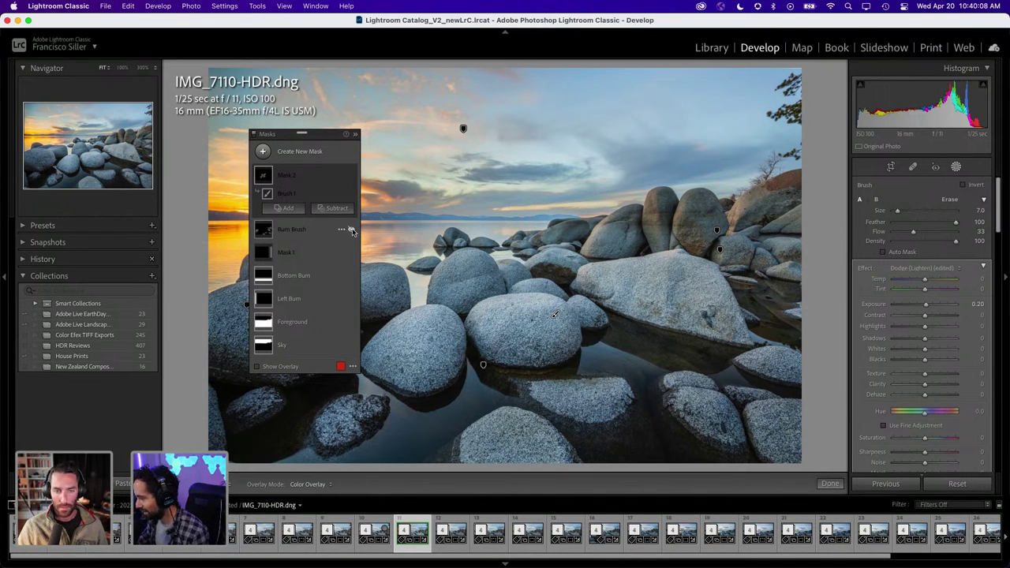
{"action": "left_click", "coordinate": [352, 229]}
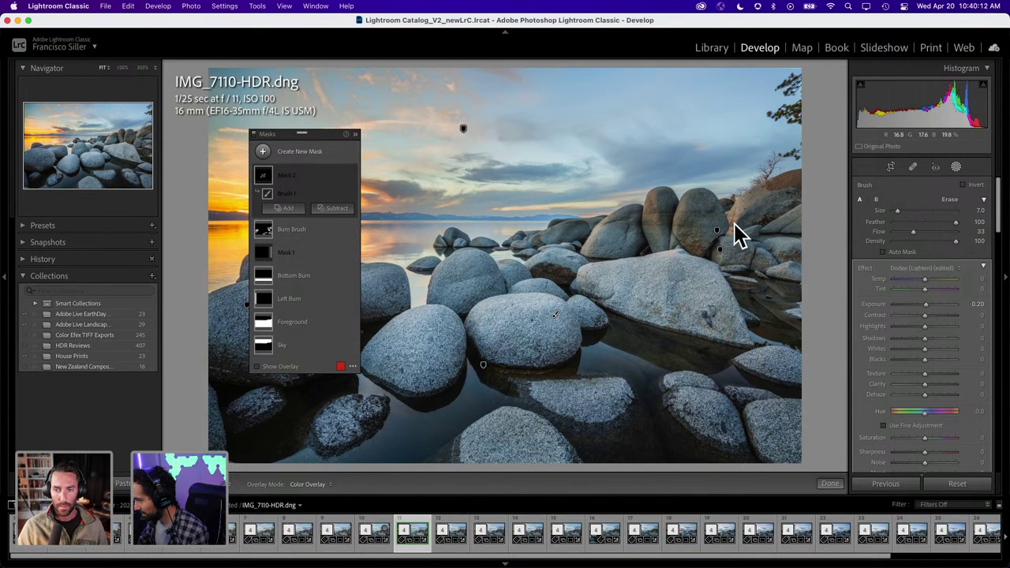
{"action": "left_click", "coordinate": [352, 230]}
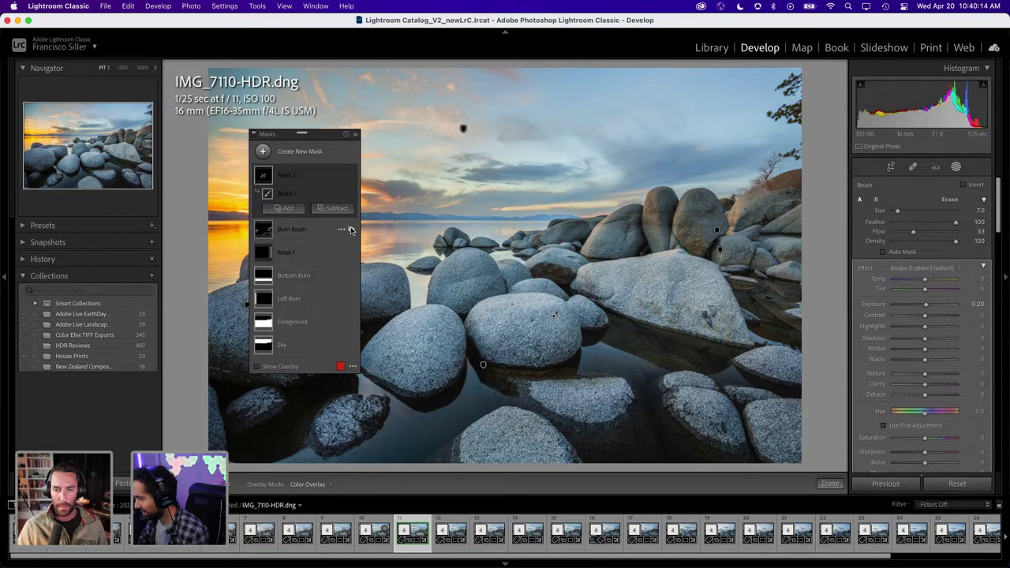
{"action": "left_click", "coordinate": [351, 177]}
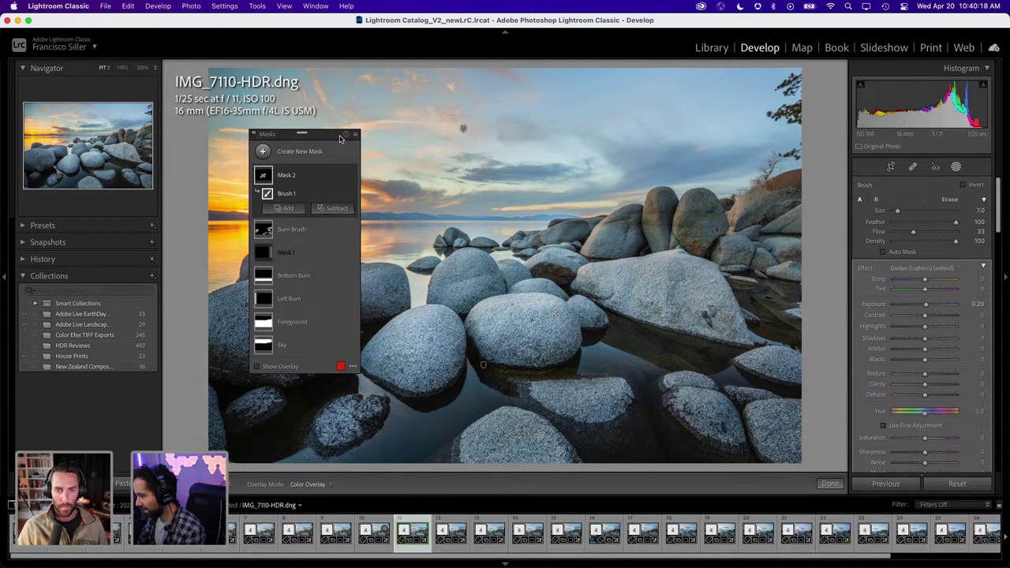
Flick between Before and After views, then select the Burn Brush mask for editing
{"action": "left_click_drag", "start_coordinate": [322, 134], "coordinate": [131, 69]}
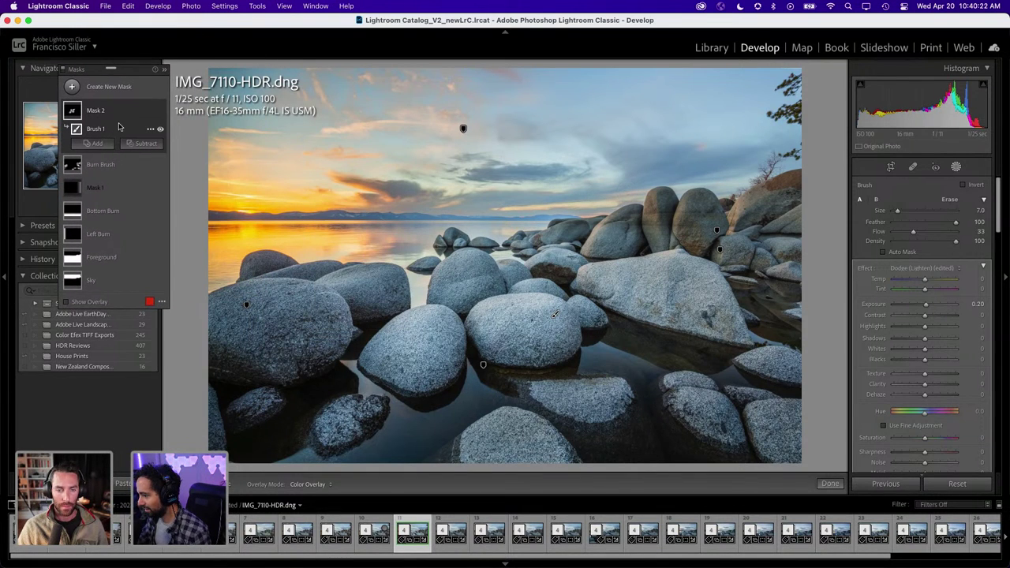
{"action": "key", "text": "backslash"}
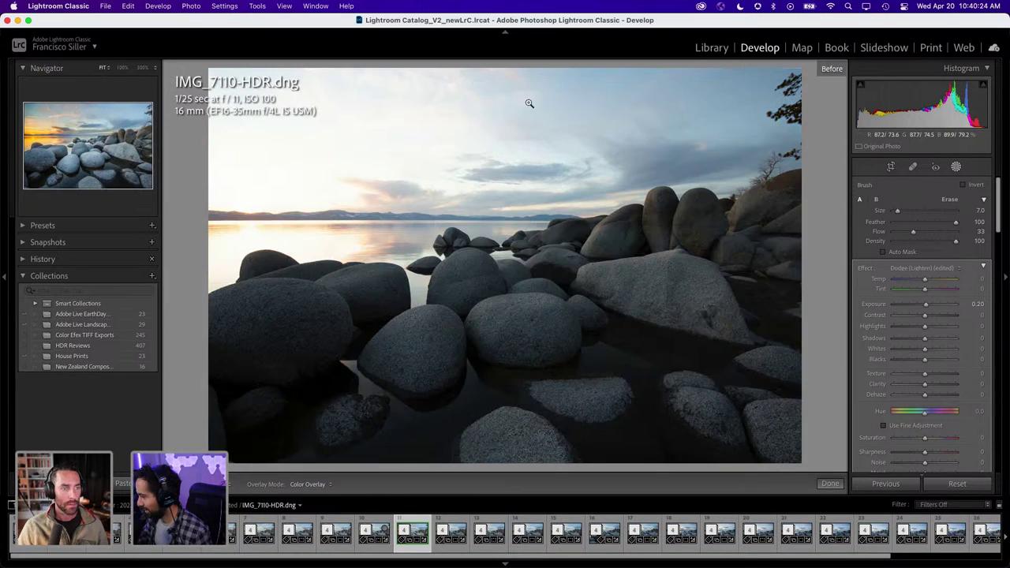
{"action": "key", "text": "backslash"}
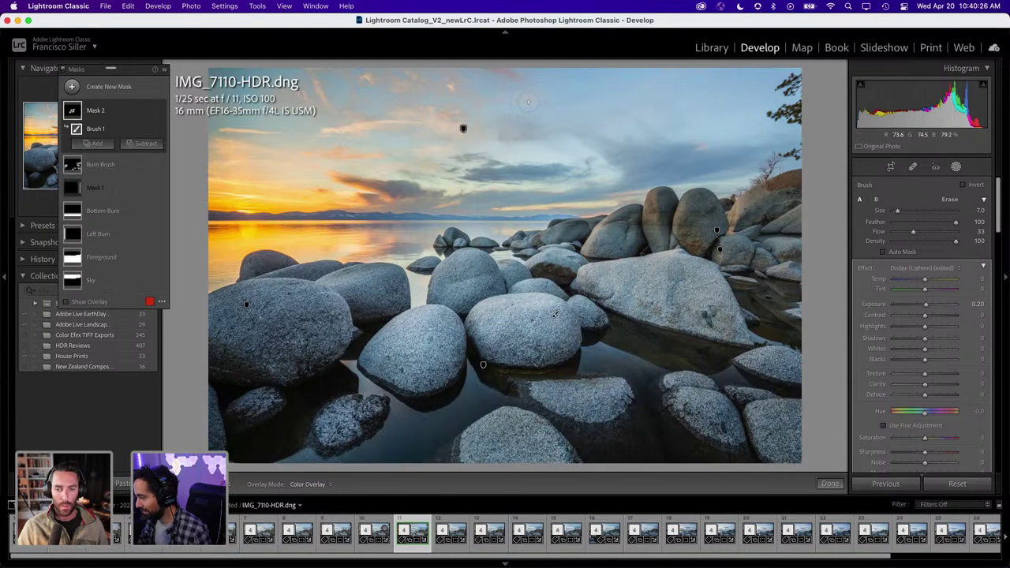
{"action": "key", "text": "backslash"}
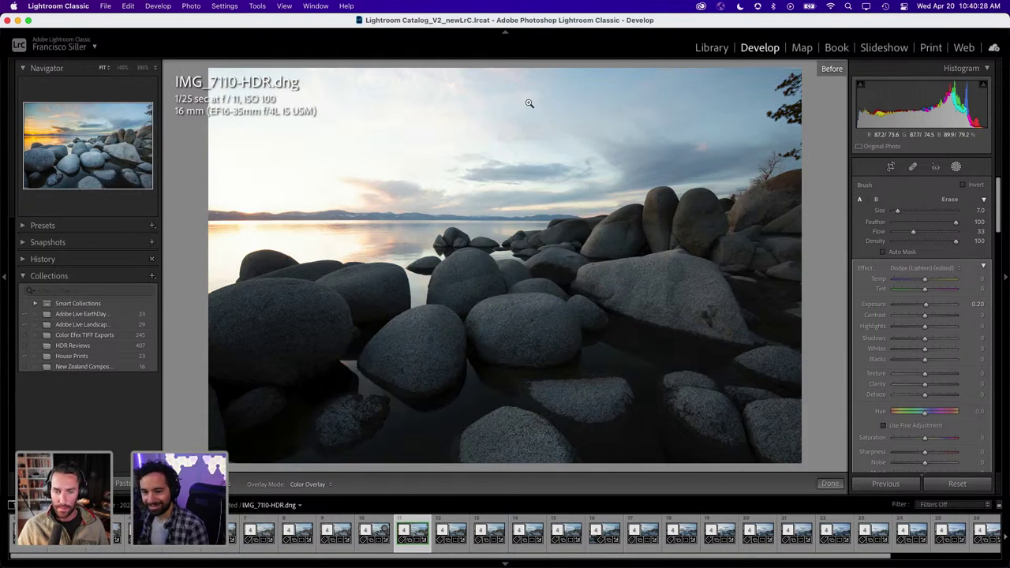
{"action": "key", "text": "backslash"}
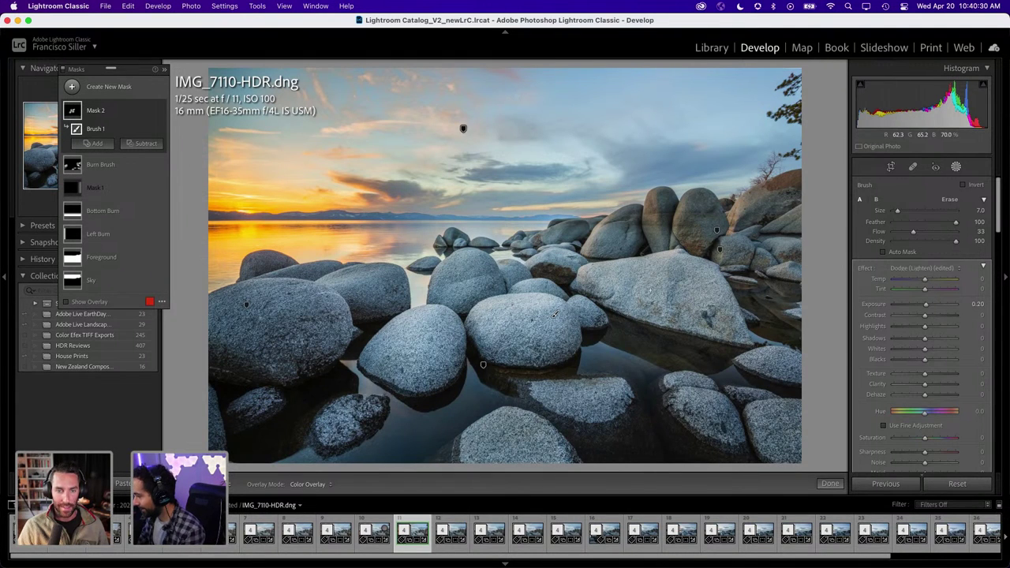
{"action": "left_click", "coordinate": [555, 314]}
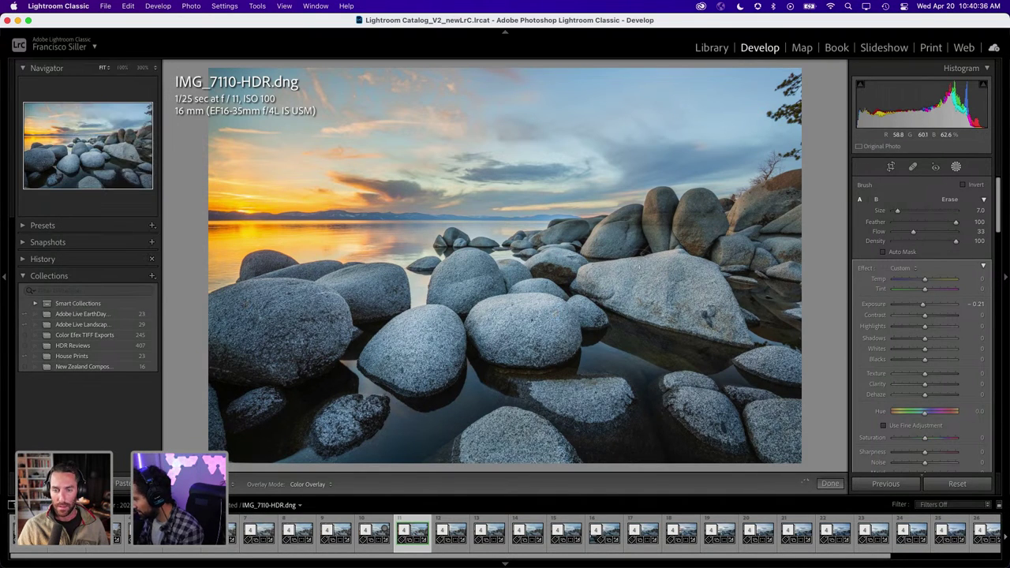
Show the Burn Brush overlay and hide the mask panel and pins to refine the outer rocks
{"action": "key", "text": "o"}
{"action": "key", "text": "shift+w"}
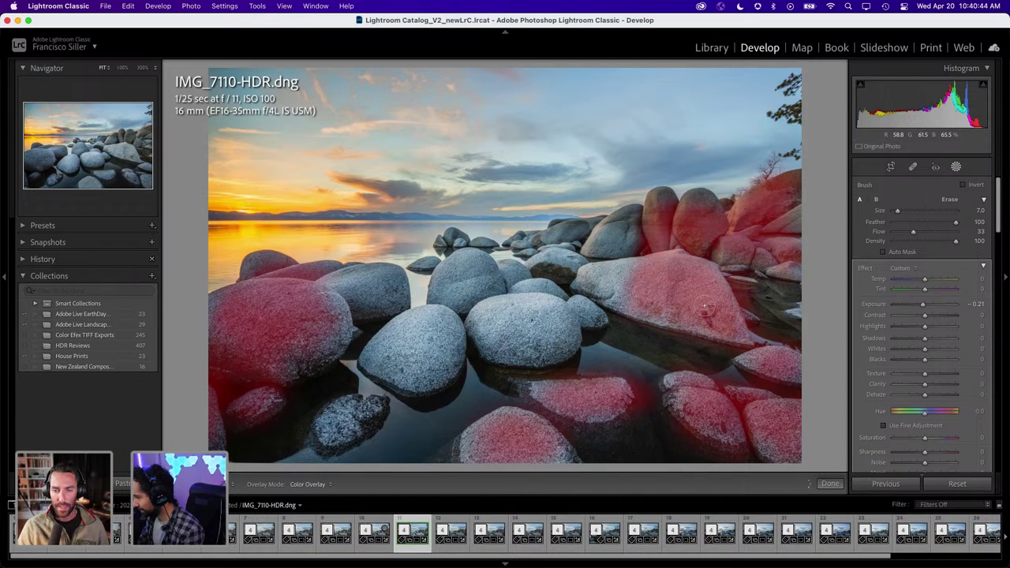
{"action": "key", "text": "shift+w"}
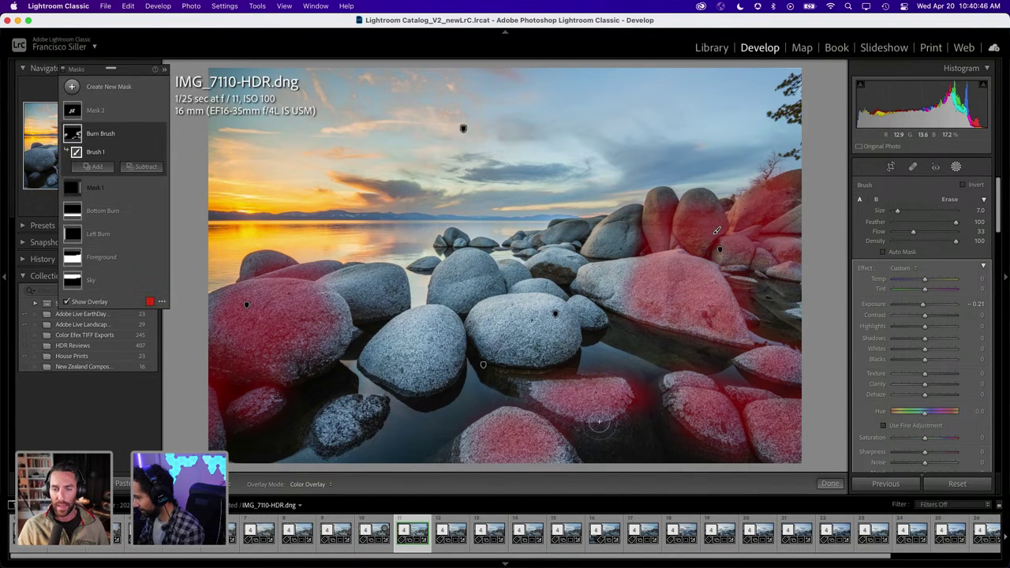
{"action": "key", "text": "shift+w"}
{"action": "key", "text": "shift+w"}
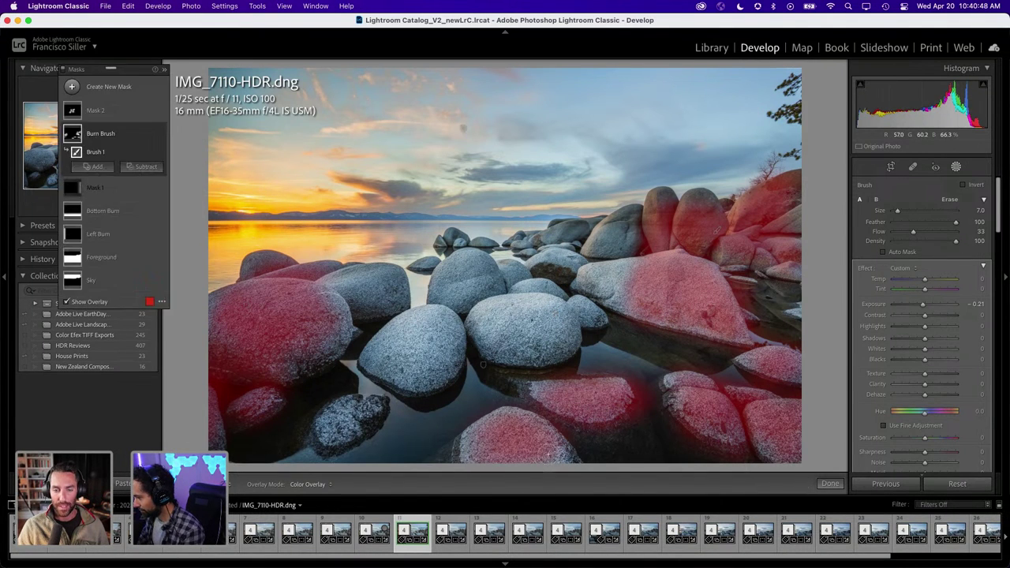
{"action": "key", "text": "shift+w"}
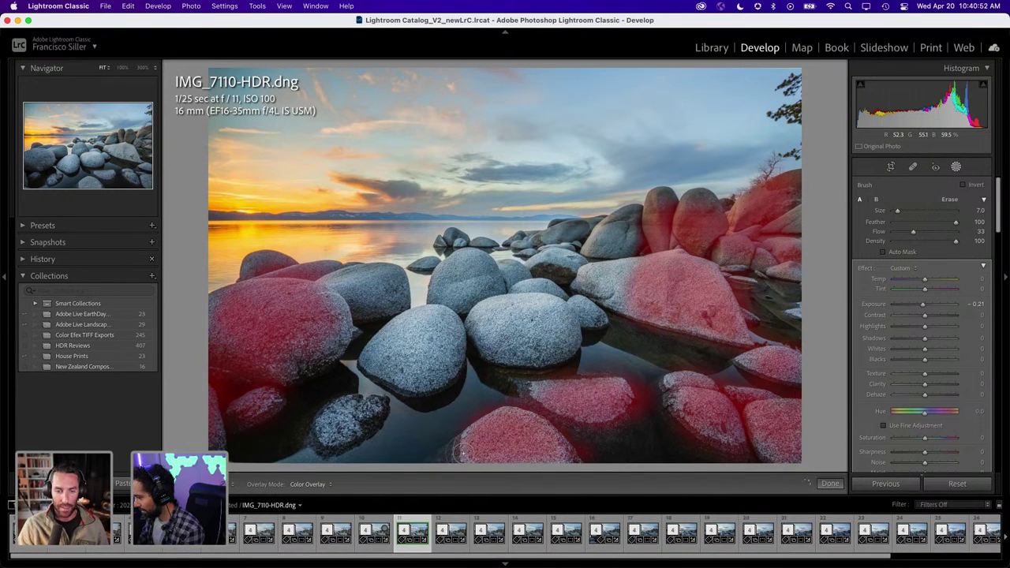
{"action": "key", "text": "shift+w"}
{"action": "key", "text": "shift+w"}
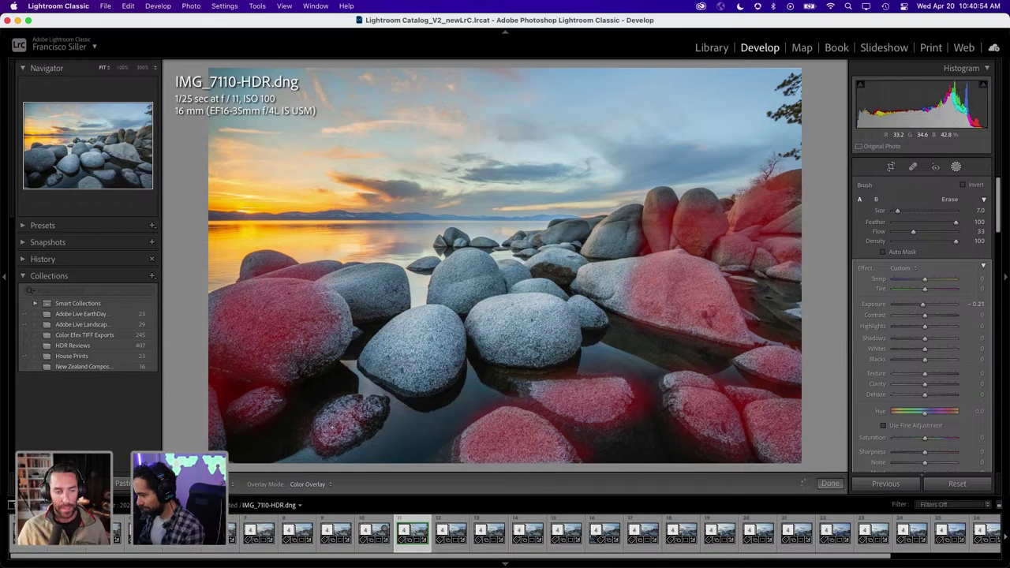
{"action": "key", "text": "shift+w"}
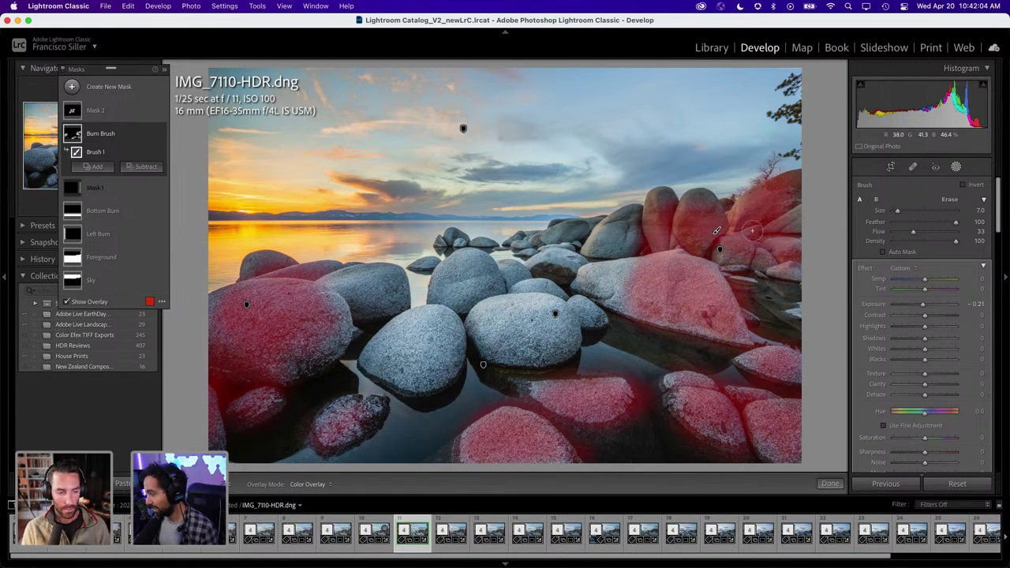
{"action": "key", "text": "h"}
{"action": "key", "text": "h"}
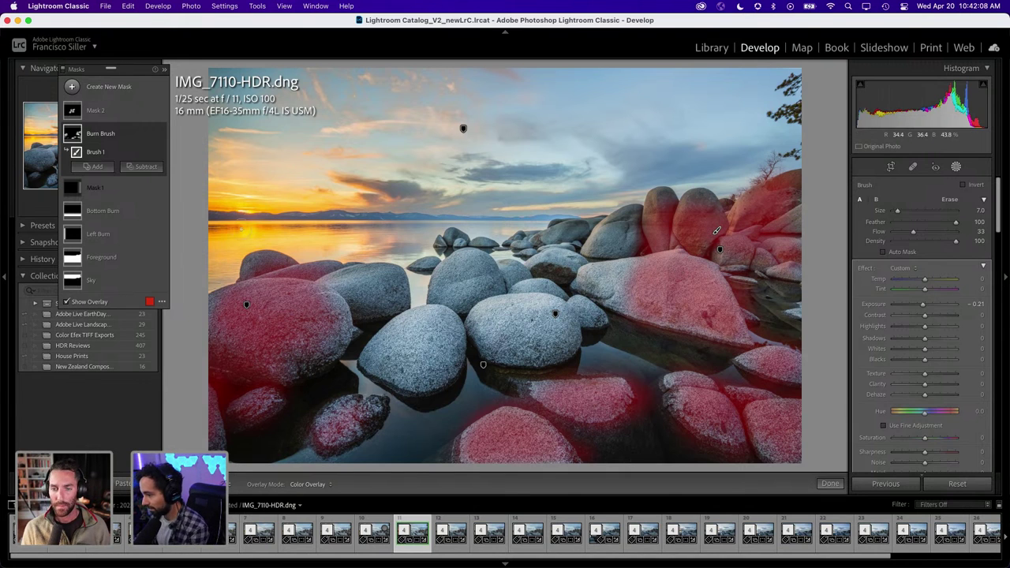
Rename the centre-boulder dodge mask (Mask 2) to 'Dodge Brush'
{"action": "left_click", "coordinate": [98, 114]}
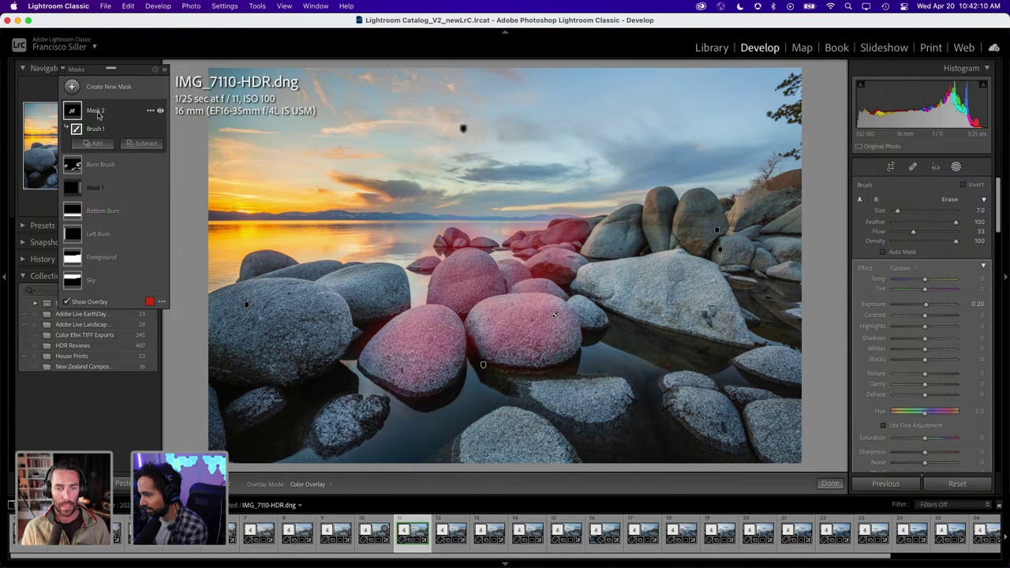
{"action": "double_click", "coordinate": [94, 116]}
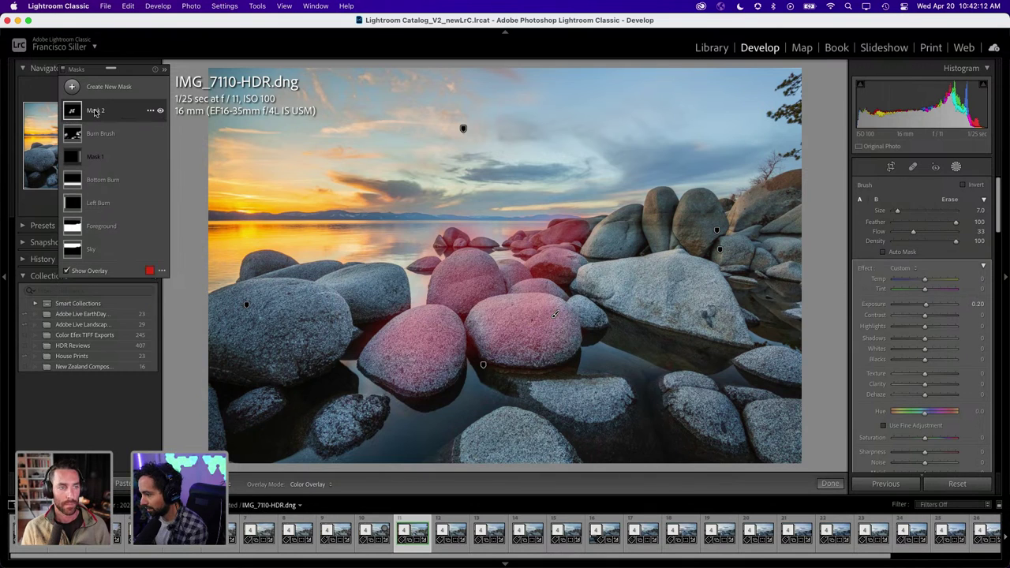
{"action": "type", "text": "Dodge Brush"}
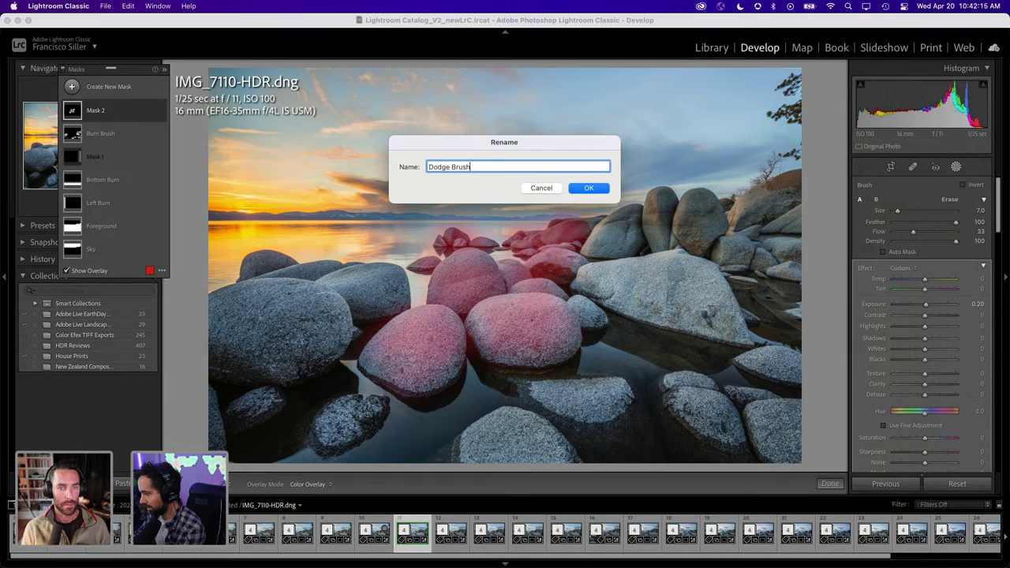
{"action": "key", "text": "Return"}
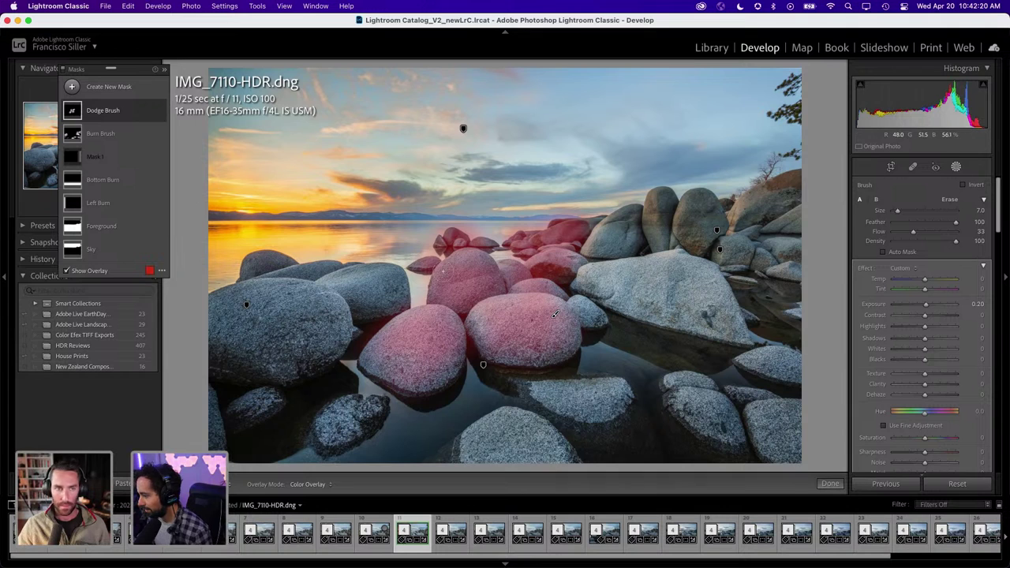
Paint more dodge over the centre boulders, then zoom in to inspect the sunset sky
{"action": "left_click_drag", "start_coordinate": [554, 314], "coordinate": [488, 244]}
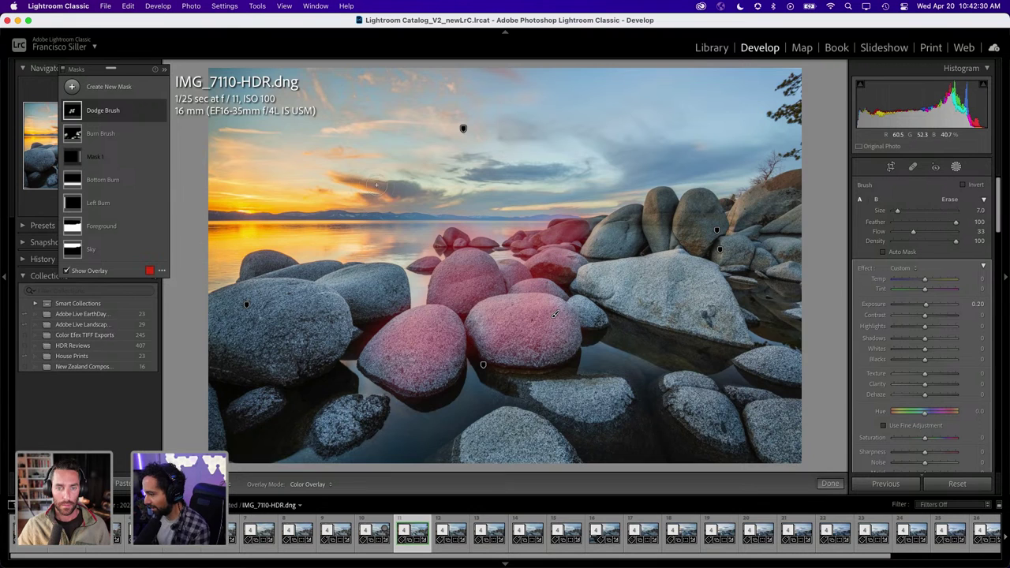
{"action": "left_click", "coordinate": [370, 188]}
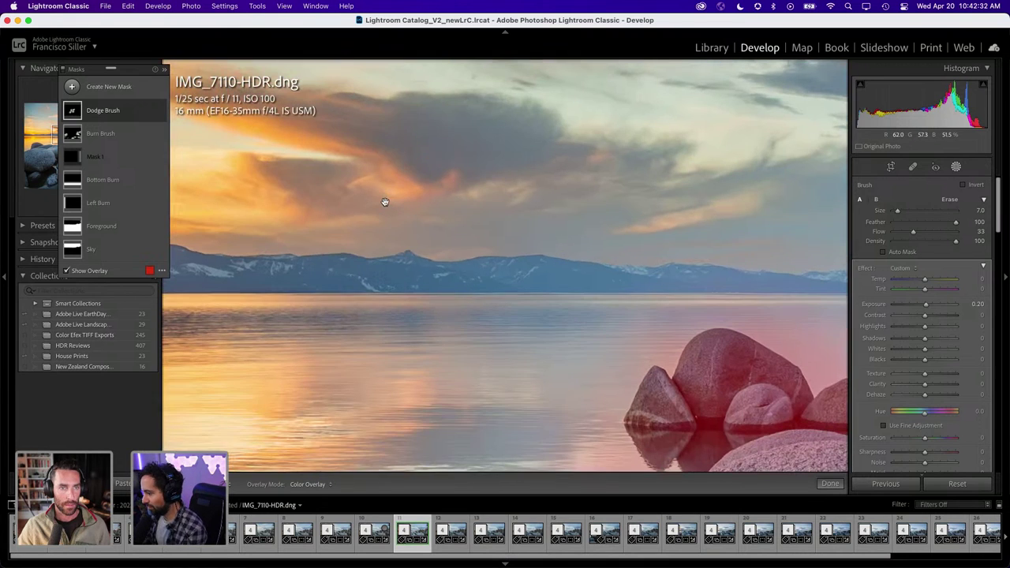
{"action": "left_click_drag", "start_coordinate": [343, 182], "coordinate": [477, 192]}
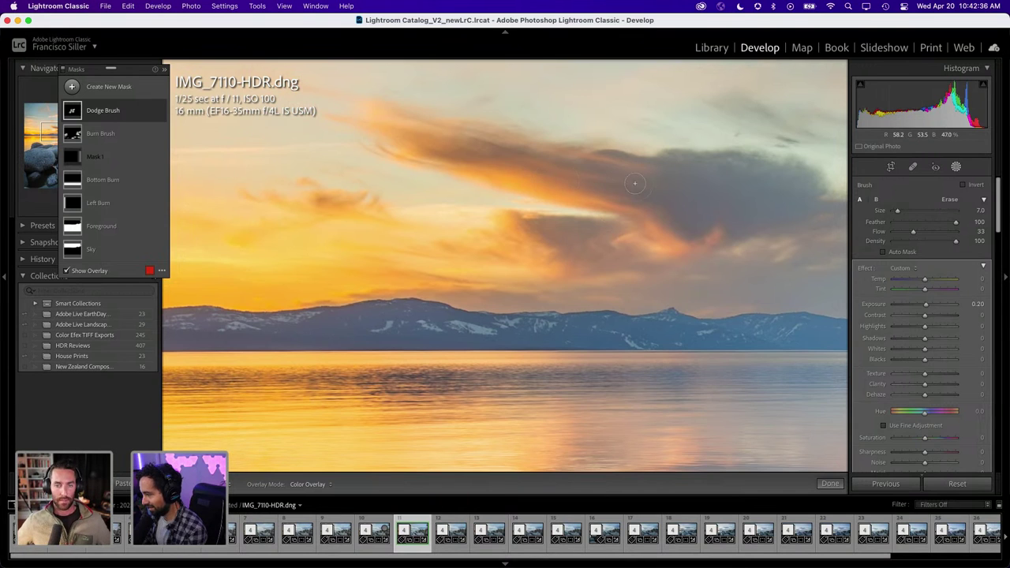
{"action": "key", "text": "z"}
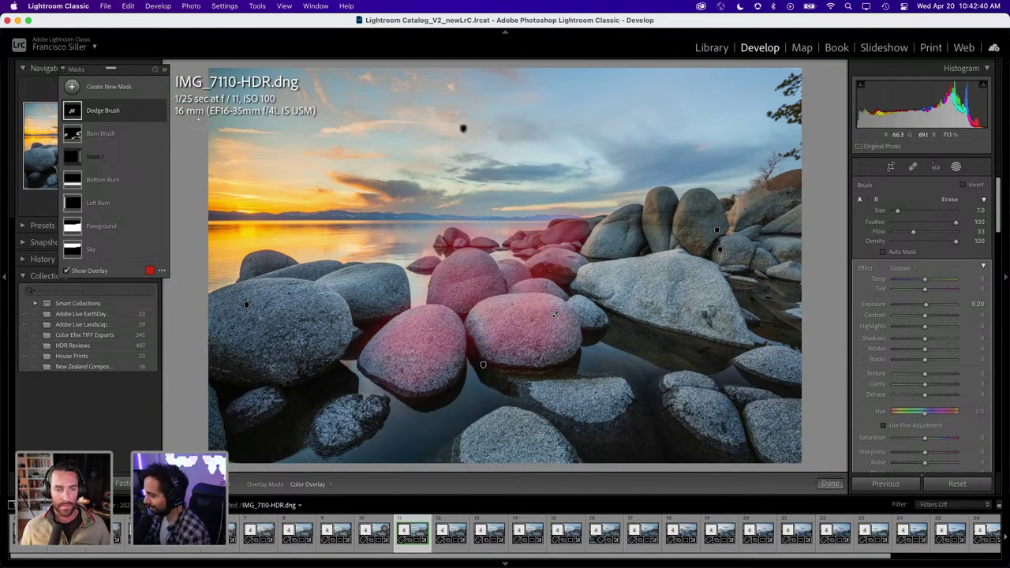
Select and expand the Foreground mask and undo its last brush stroke
{"action": "left_click", "coordinate": [73, 87]}
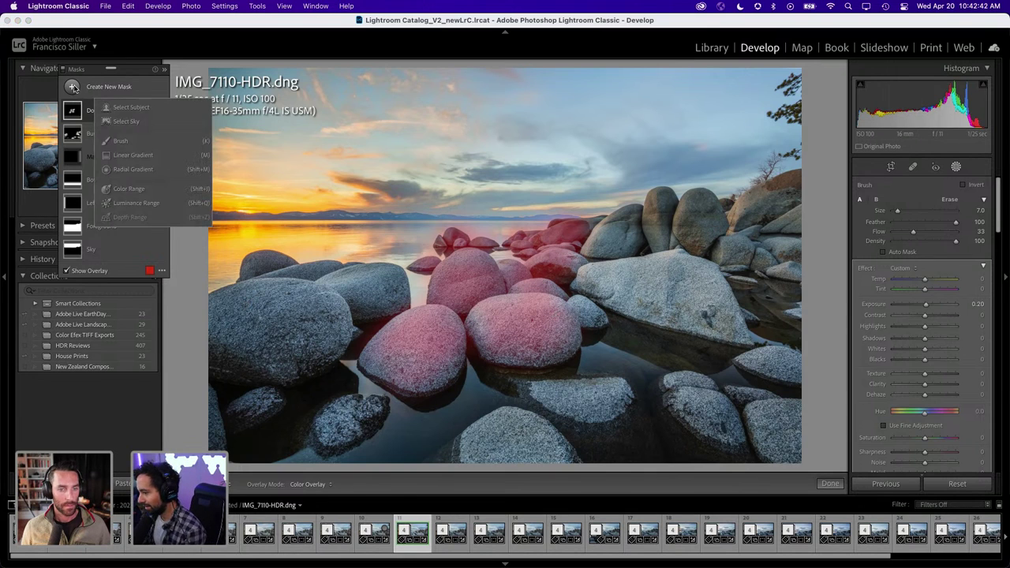
{"action": "key", "text": "Escape"}
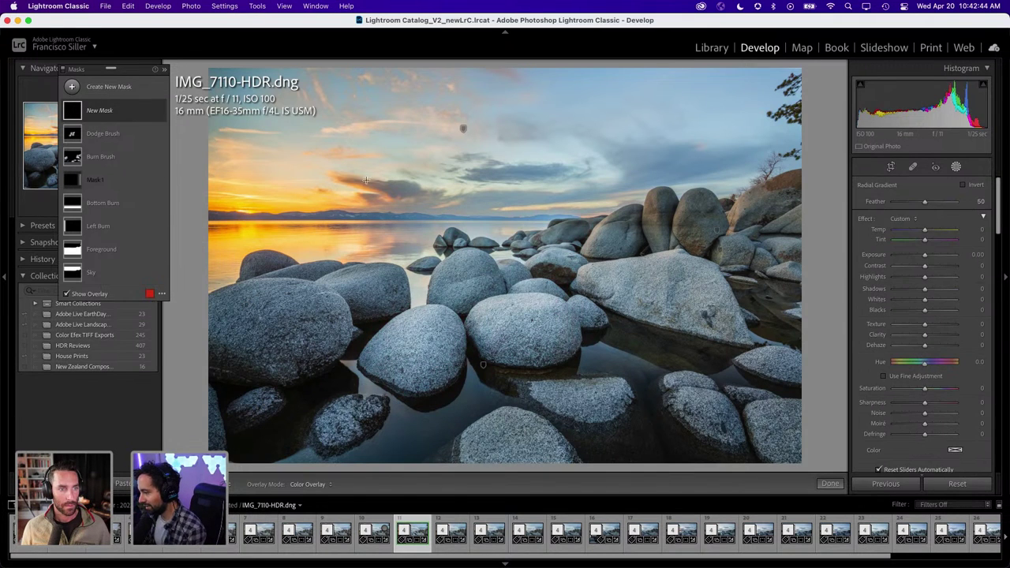
{"action": "left_click", "coordinate": [463, 128]}
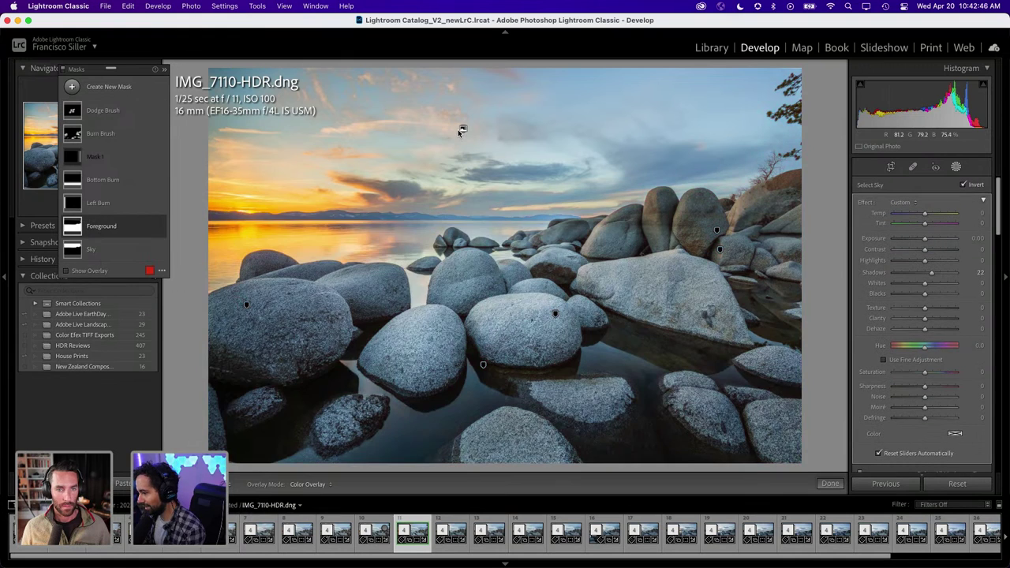
{"action": "left_click", "coordinate": [121, 228]}
{"action": "key", "text": "super+z"}
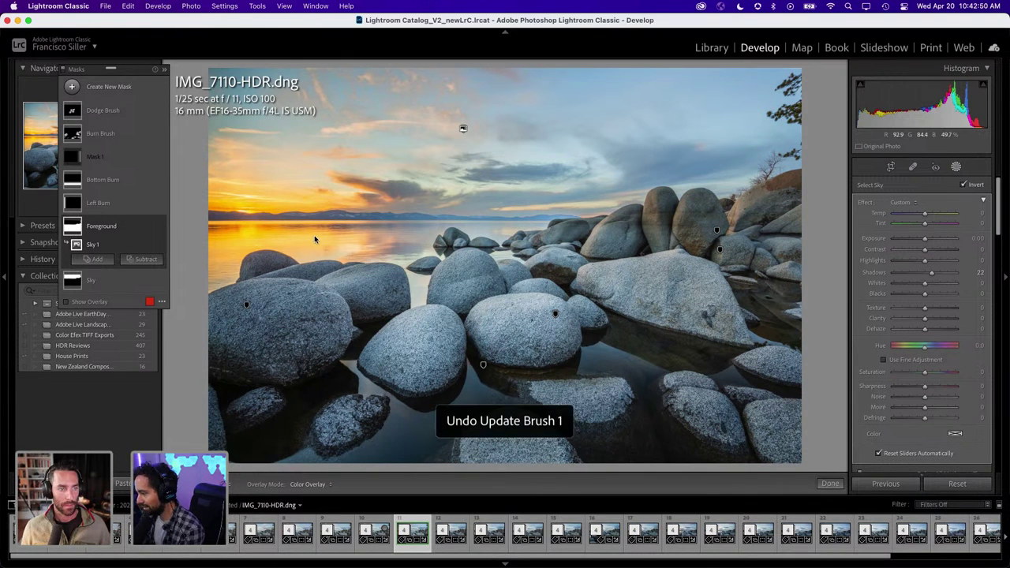
Add a radial gradient over the upper-left sunset glow and name it 'Sun Pop'
{"action": "left_click", "coordinate": [72, 87]}
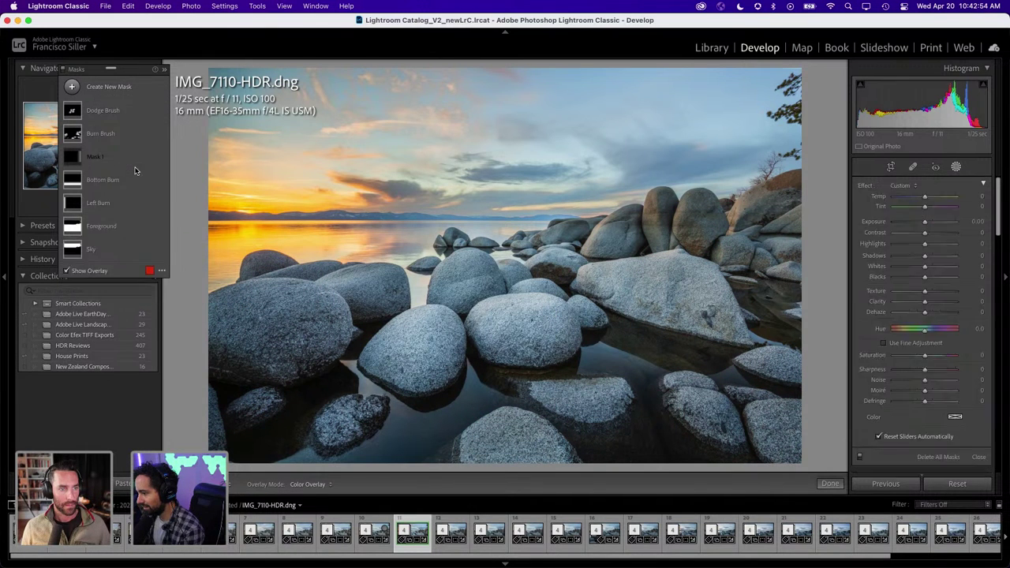
{"action": "left_click", "coordinate": [135, 169]}
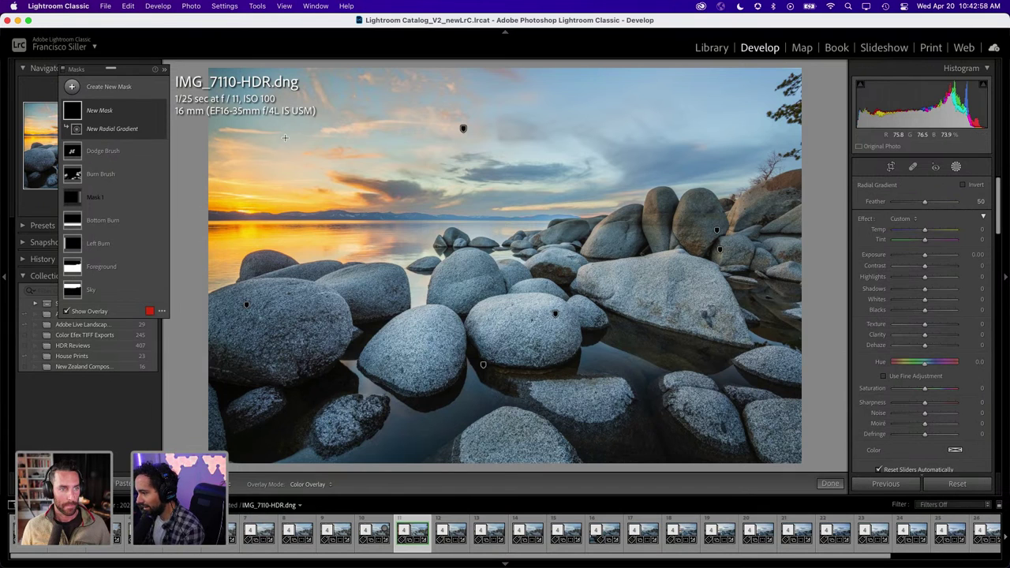
{"action": "key", "text": "shift+o"}
{"action": "left_click_drag", "start_coordinate": [321, 151], "coordinate": [225, 114]}
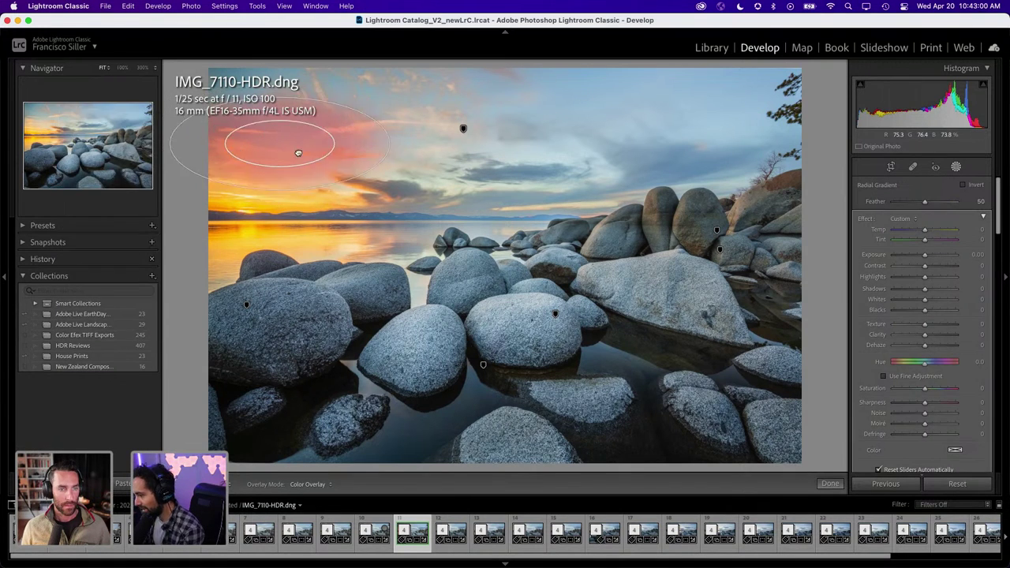
{"action": "mouse_move", "coordinate": [293, 150]}
{"action": "left_mouse_down"}
{"action": "mouse_move", "coordinate": [291, 165]}
{"action": "mouse_move", "coordinate": [276, 154]}
{"action": "left_mouse_up"}
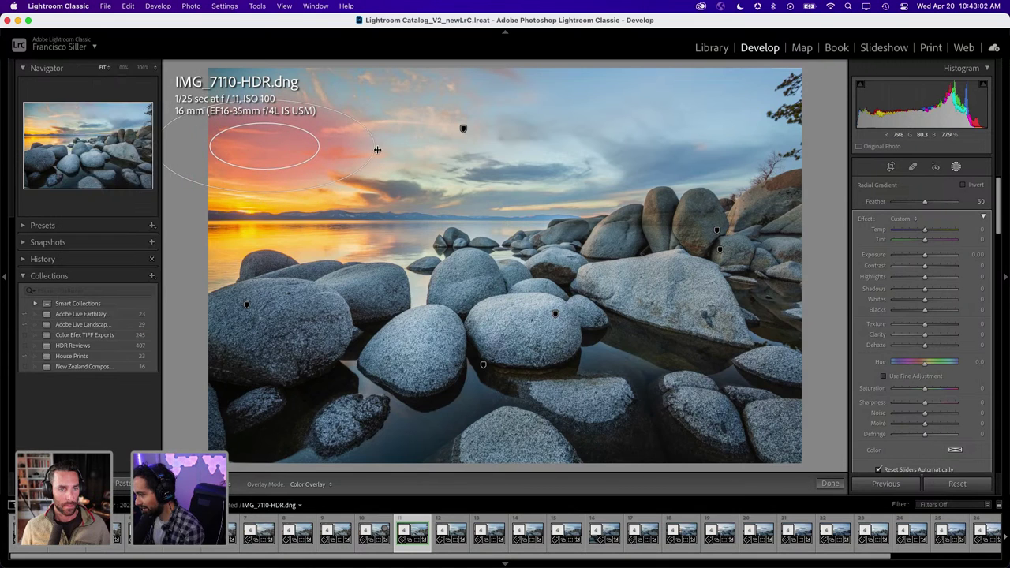
{"action": "mouse_move", "coordinate": [376, 152]}
{"action": "left_mouse_down"}
{"action": "mouse_move", "coordinate": [417, 153]}
{"action": "mouse_move", "coordinate": [430, 181]}
{"action": "mouse_move", "coordinate": [448, 180]}
{"action": "left_mouse_up"}
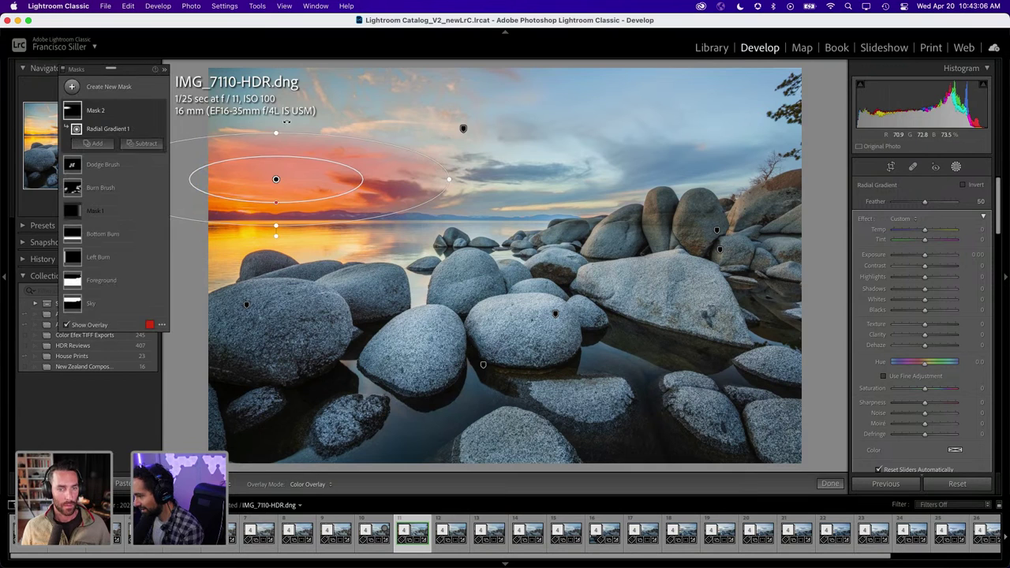
{"action": "left_click_drag", "start_coordinate": [278, 133], "coordinate": [277, 102]}
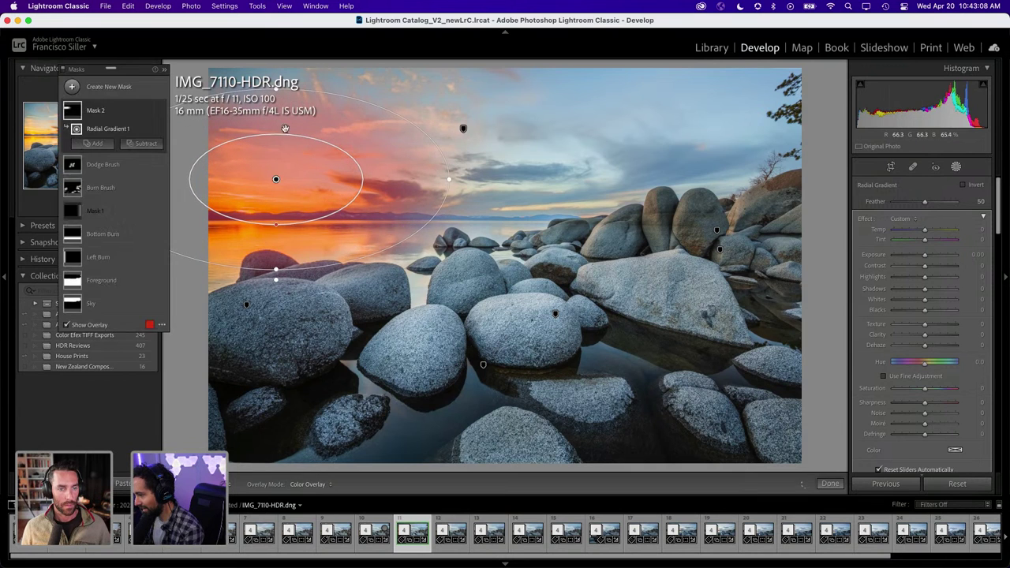
{"action": "left_click_drag", "start_coordinate": [289, 172], "coordinate": [289, 154]}
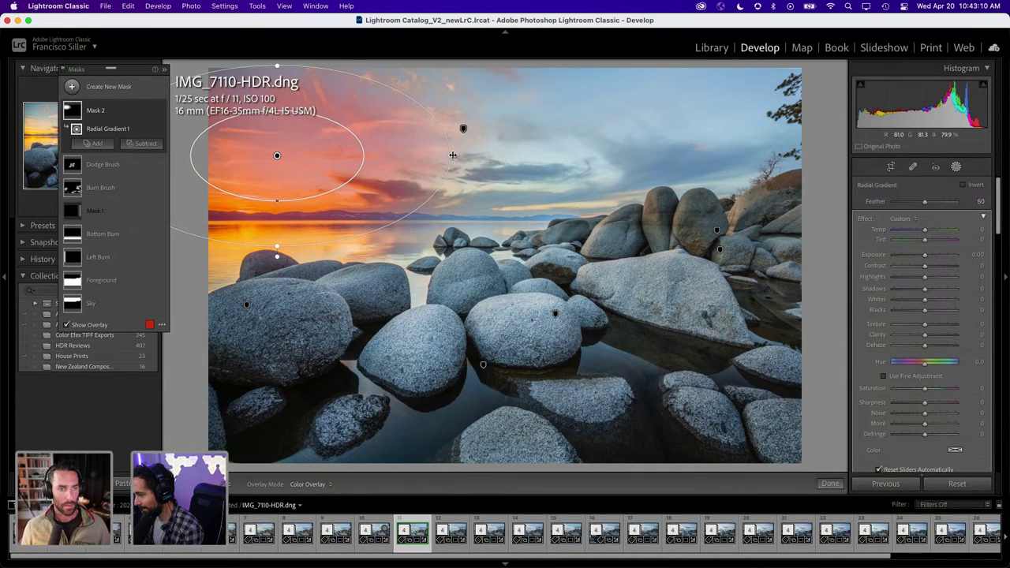
{"action": "left_click_drag", "start_coordinate": [328, 156], "coordinate": [340, 161]}
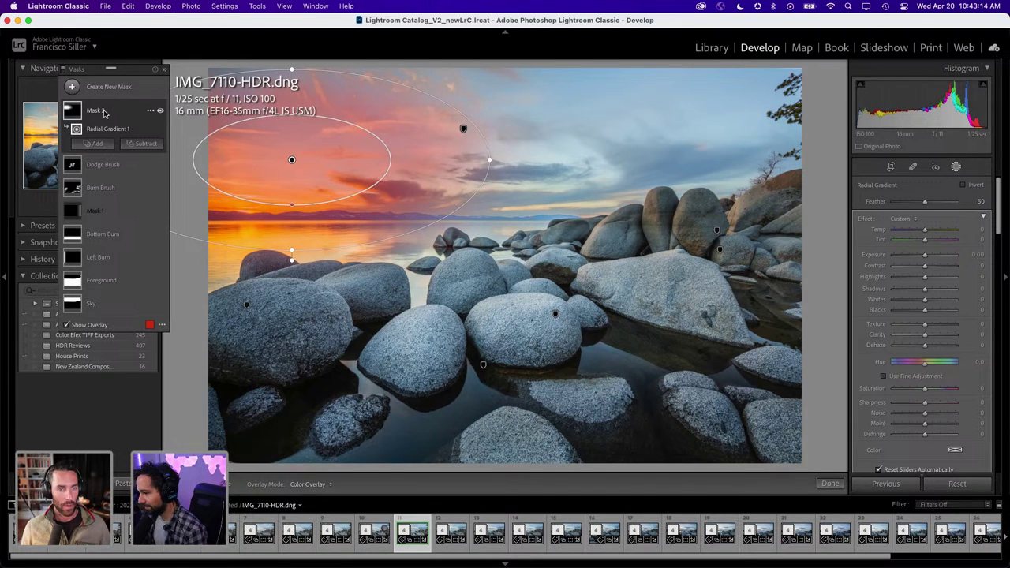
{"action": "double_click", "coordinate": [103, 112]}
{"action": "type", "text": "Sun"}
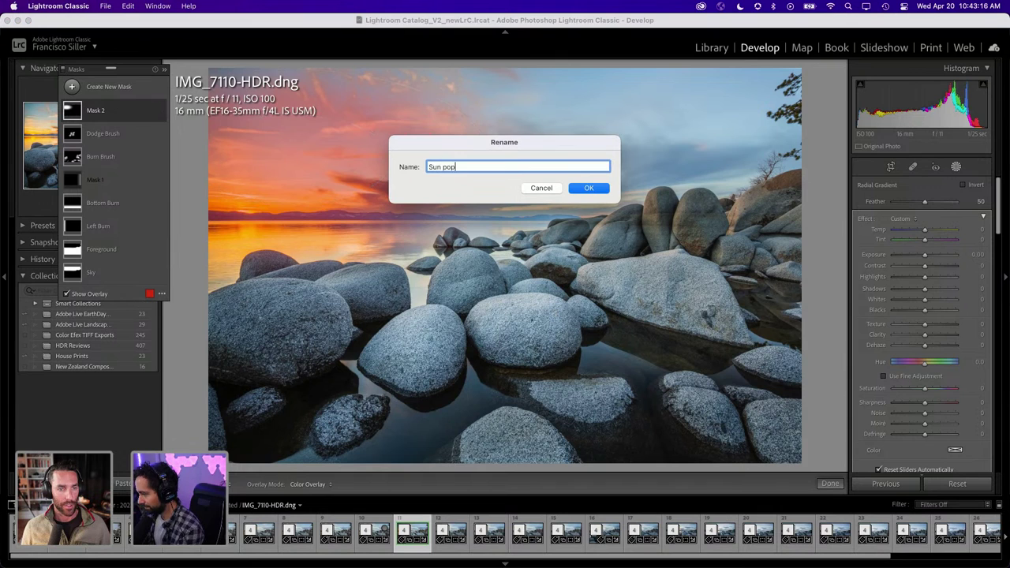
{"action": "type", "text": " Pop"}
Confirm the 'Sun Pop' name and stretch the ellipse wider and flatter across the sunset sky
{"action": "key", "text": "Return"}
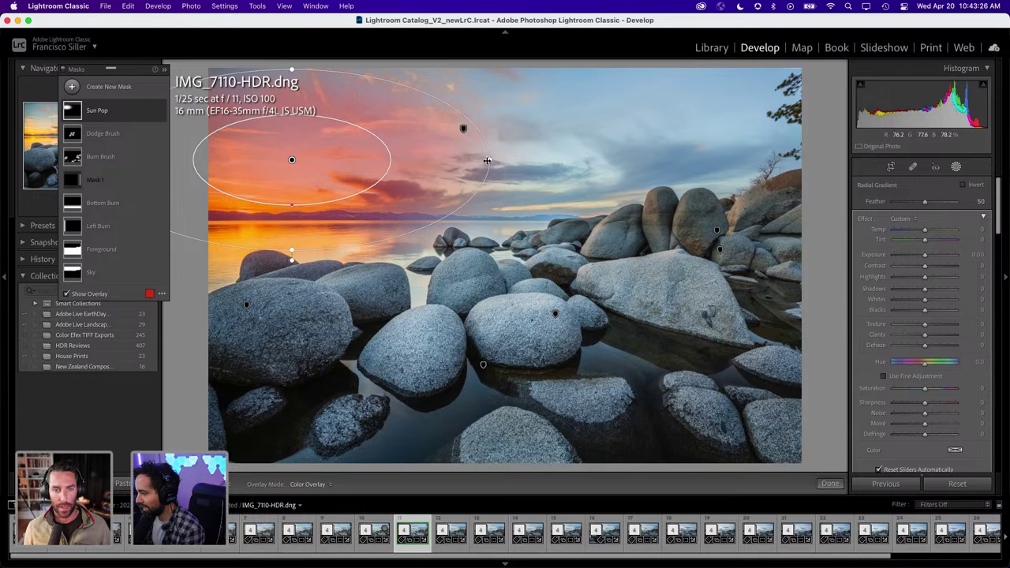
{"action": "mouse_move", "coordinate": [487, 161]}
{"action": "left_mouse_down"}
{"action": "mouse_move", "coordinate": [523, 161]}
{"action": "mouse_move", "coordinate": [492, 165]}
{"action": "left_mouse_up"}
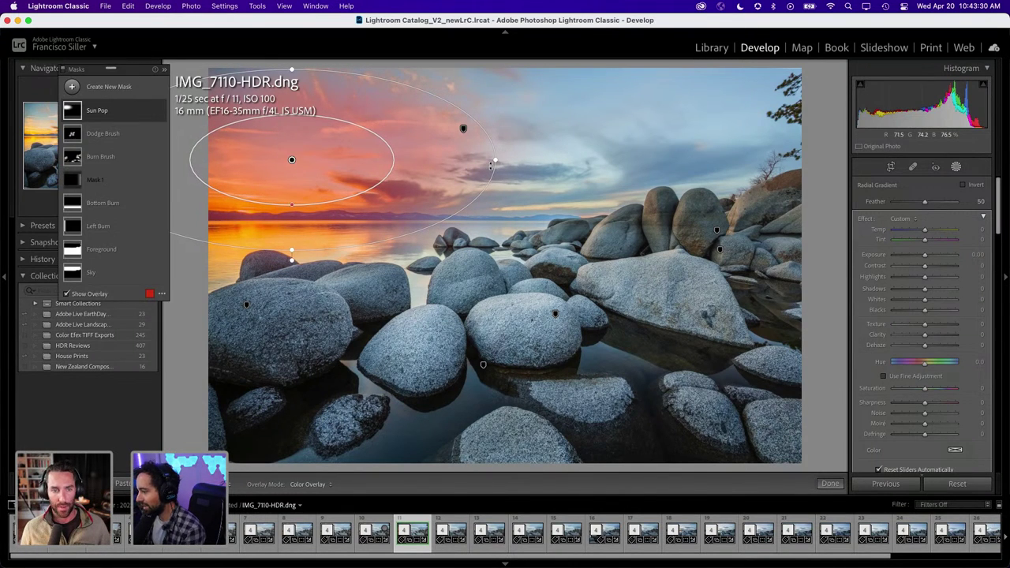
{"action": "mouse_move", "coordinate": [293, 162]}
{"action": "left_mouse_down"}
{"action": "mouse_move", "coordinate": [300, 174]}
{"action": "mouse_move", "coordinate": [338, 172]}
{"action": "left_mouse_up"}
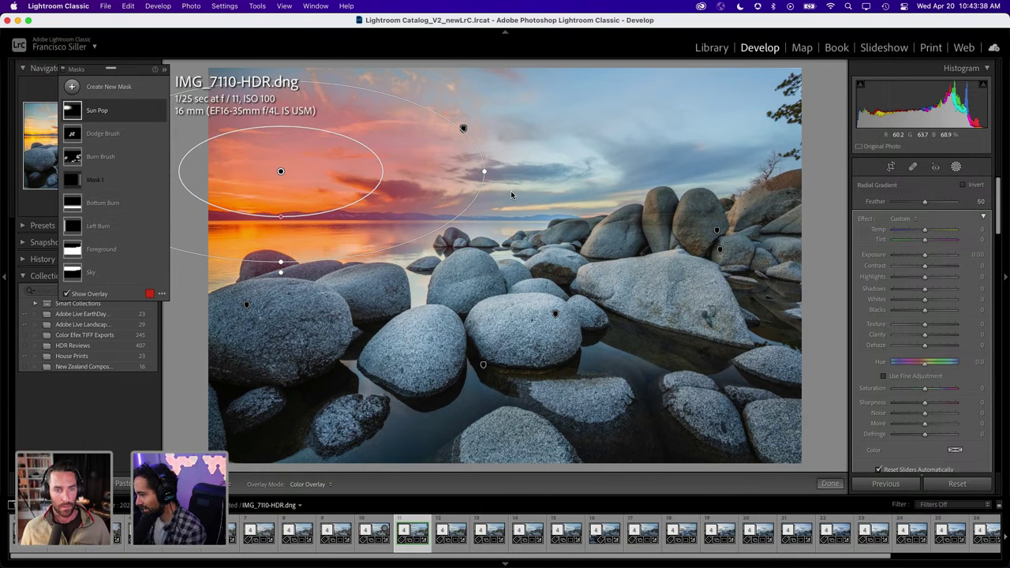
{"action": "left_click_drag", "start_coordinate": [483, 172], "coordinate": [598, 169]}
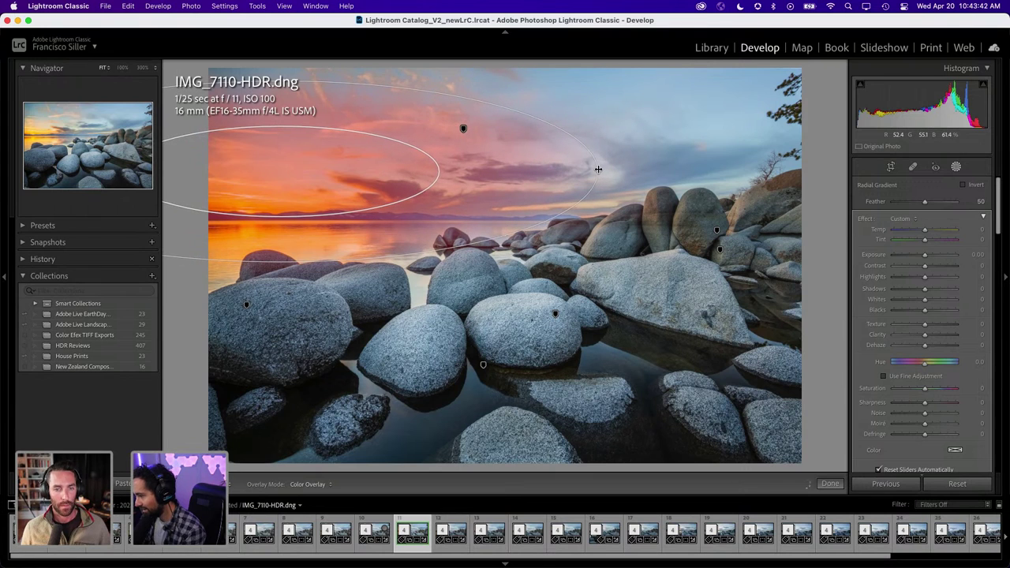
{"action": "left_click_drag", "start_coordinate": [311, 171], "coordinate": [321, 160]}
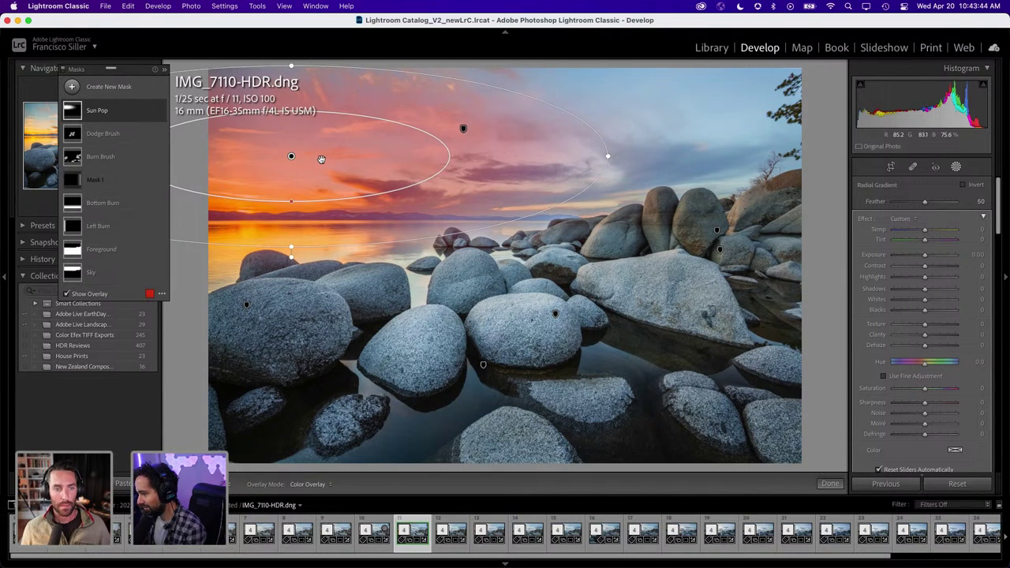
Raise the Sun Pop mask's Temp from 1 to 14 and compare the sky before and after
{"action": "key", "text": "o"}
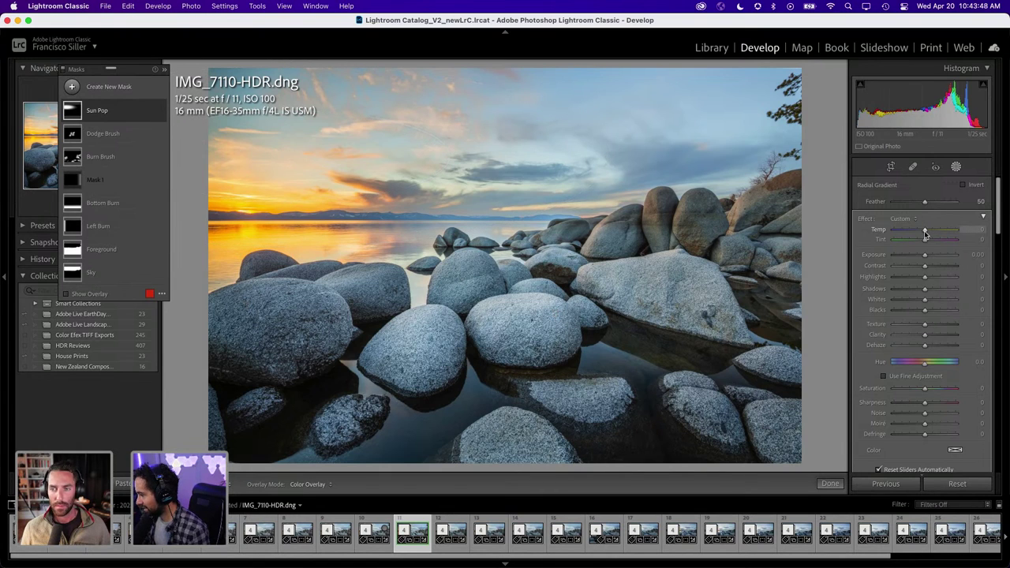
{"action": "left_click_drag", "start_coordinate": [925, 235], "coordinate": [931, 233]}
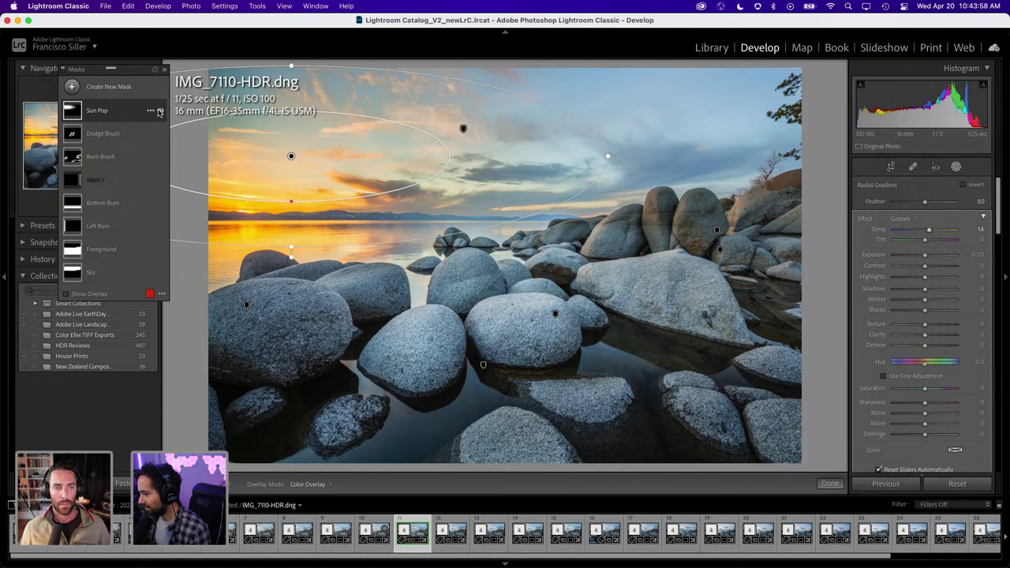
{"action": "left_click", "coordinate": [159, 112]}
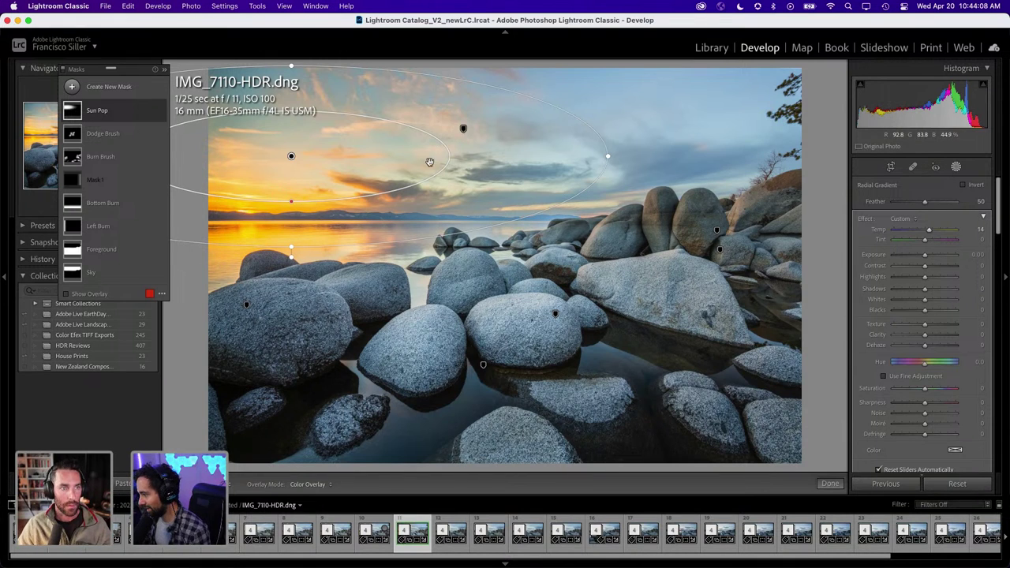
{"action": "key", "text": "shift+w"}
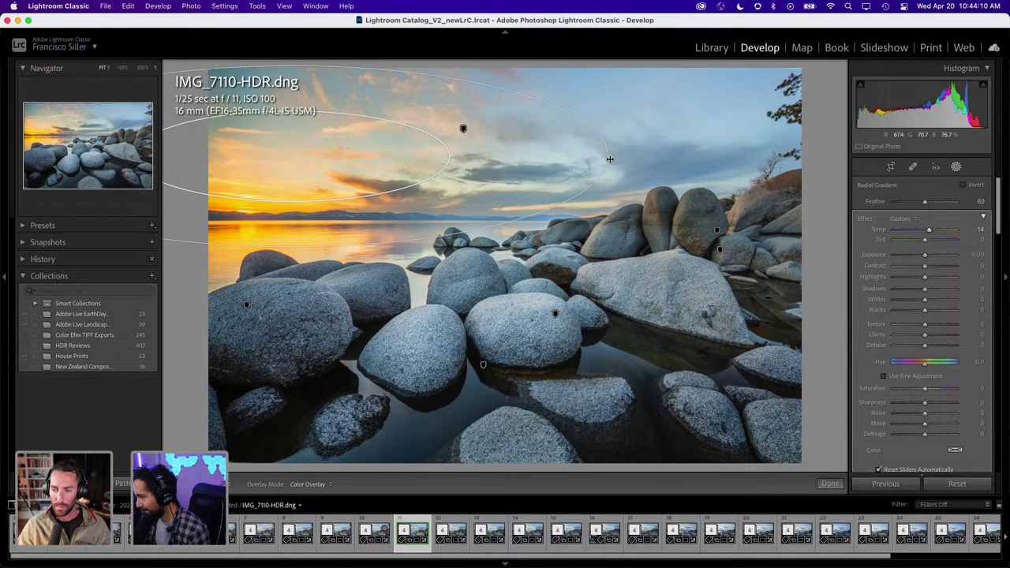
{"action": "key", "text": "shift+w"}
{"action": "key", "text": "shift+w"}
{"action": "key", "text": "shift+w"}
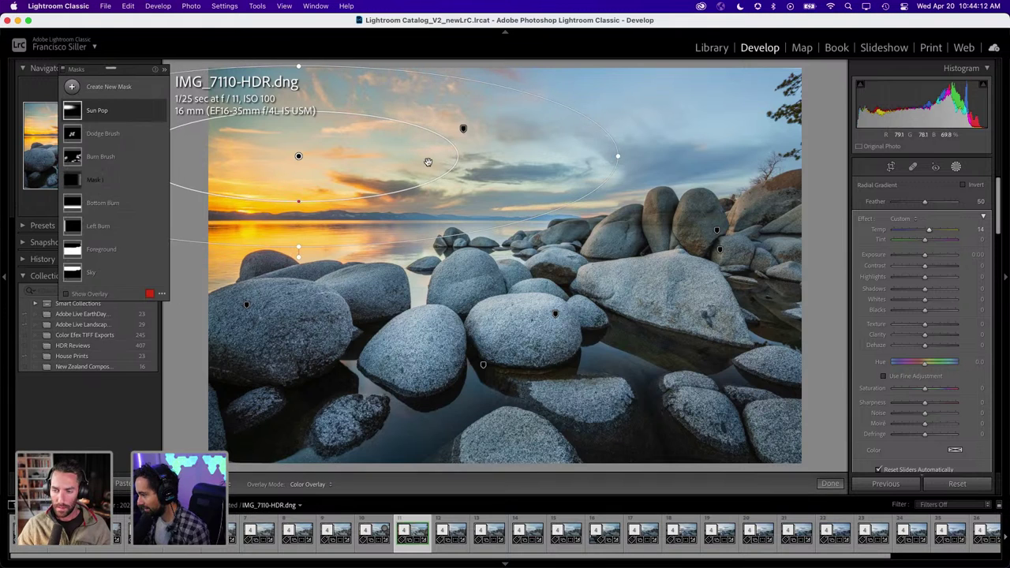
{"action": "key", "text": "backslash"}
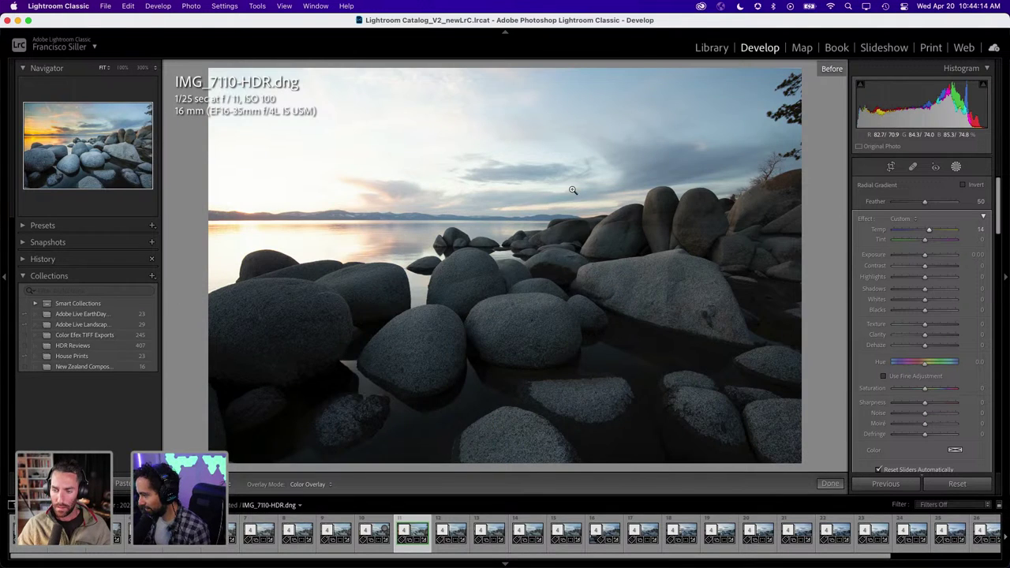
{"action": "key", "text": "backslash"}
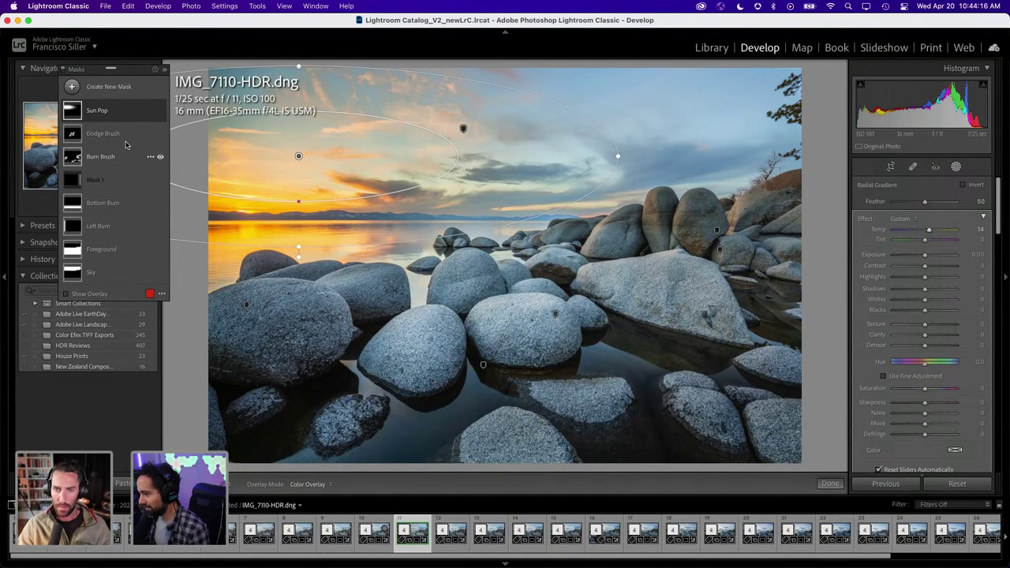
Select the Dodge Brush mask (Exposure 0.20) and compare it with the Before view
{"action": "left_click", "coordinate": [103, 134]}
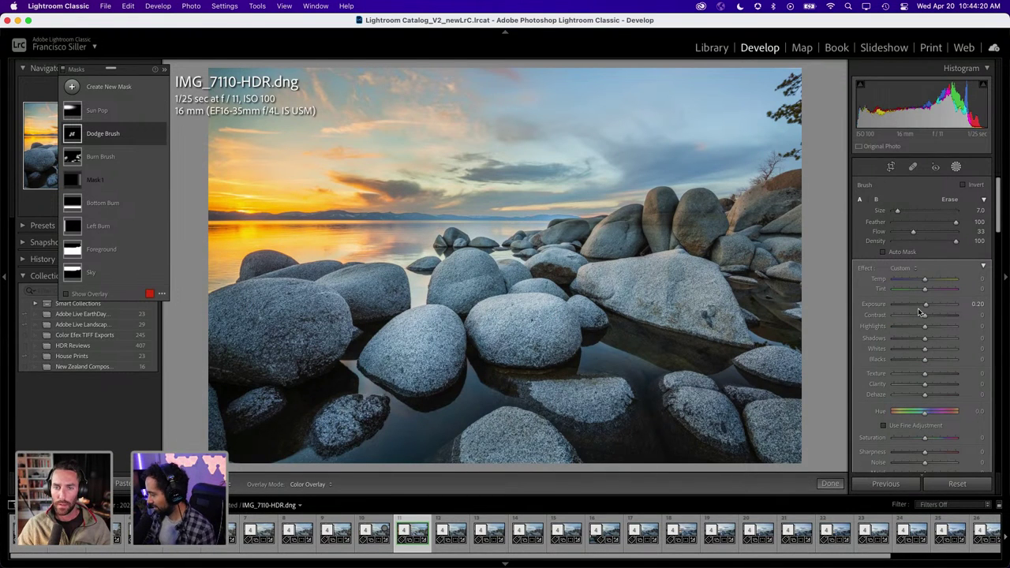
{"action": "key", "text": "backslash"}
{"action": "key", "text": "backslash"}
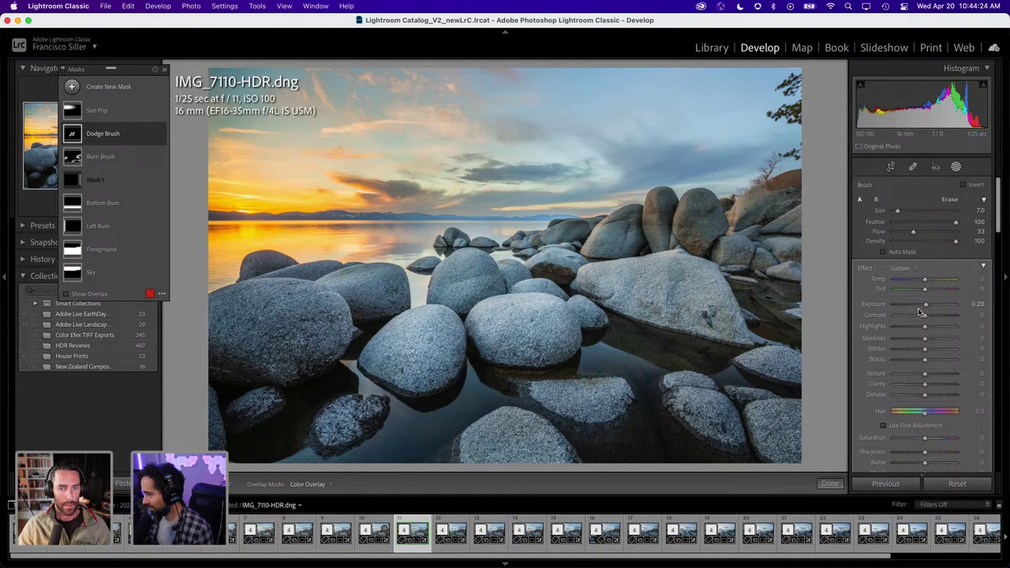
{"action": "key", "text": "backslash"}
{"action": "key", "text": "backslash"}
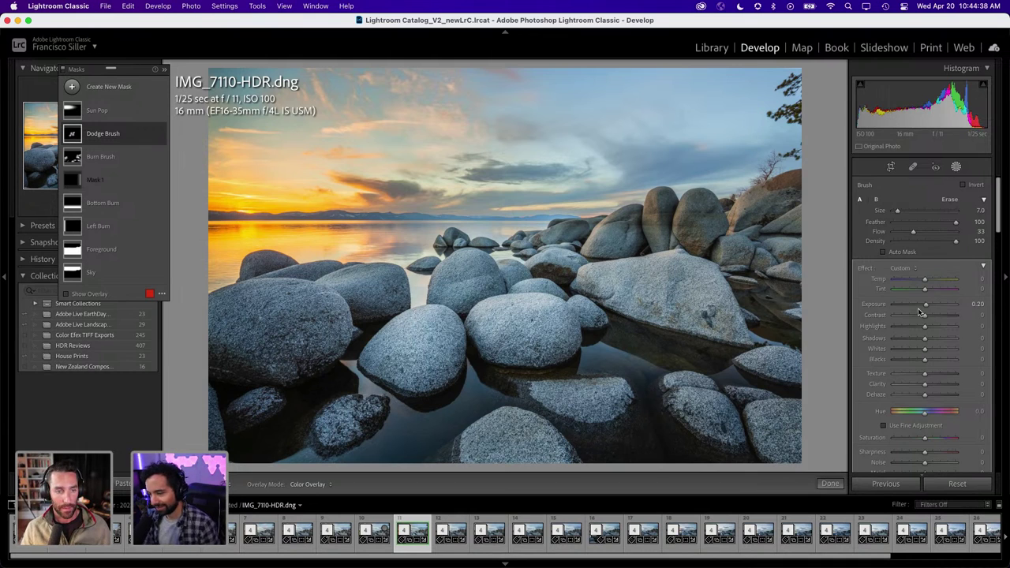
{"action": "mouse_move", "coordinate": [554, 314]}
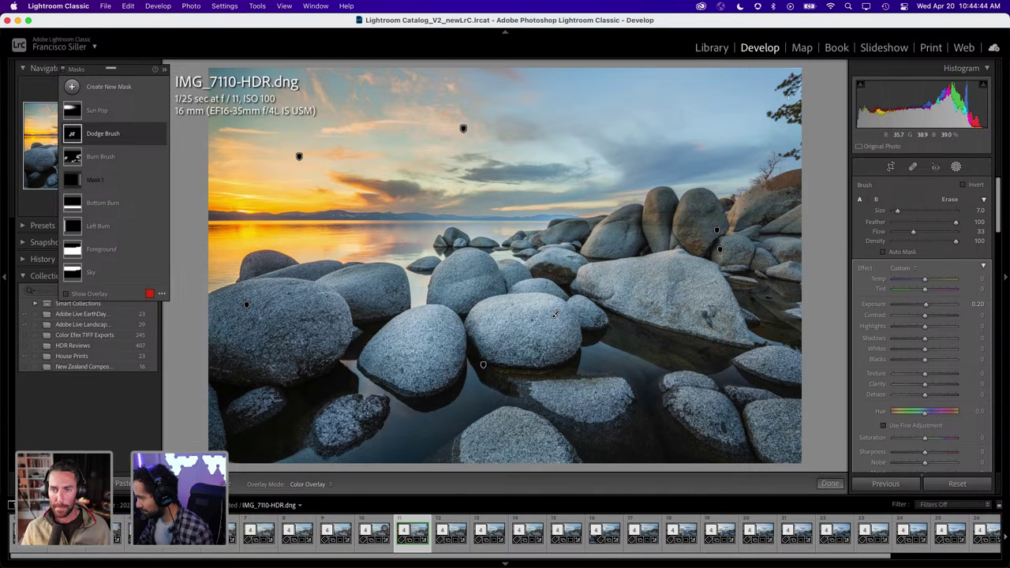
Tighten the crop from the top-right corner, straightening to angle 0.65, and reposition the photo
{"action": "left_click", "coordinate": [890, 167]}
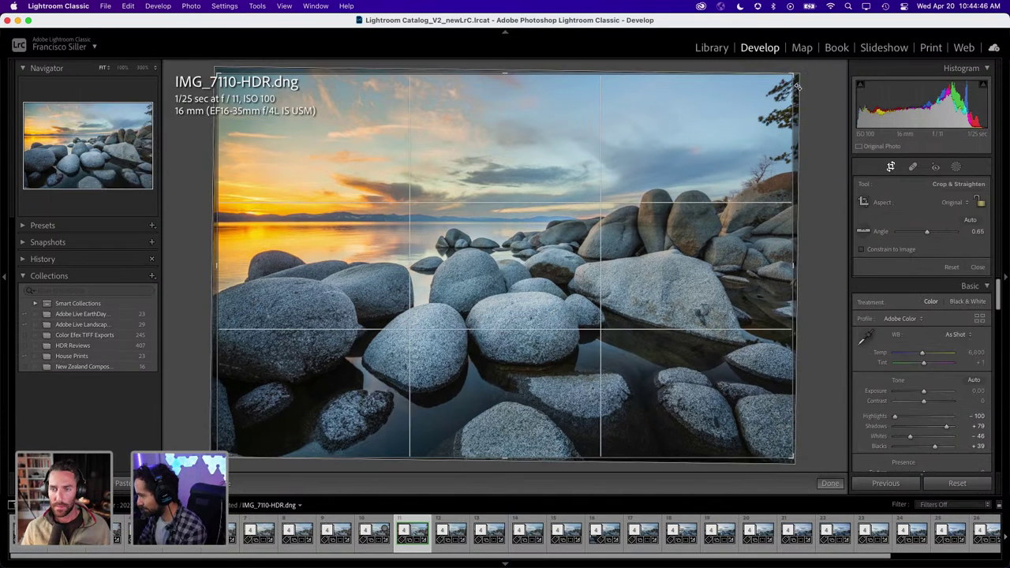
{"action": "left_click_drag", "start_coordinate": [796, 86], "coordinate": [774, 86]}
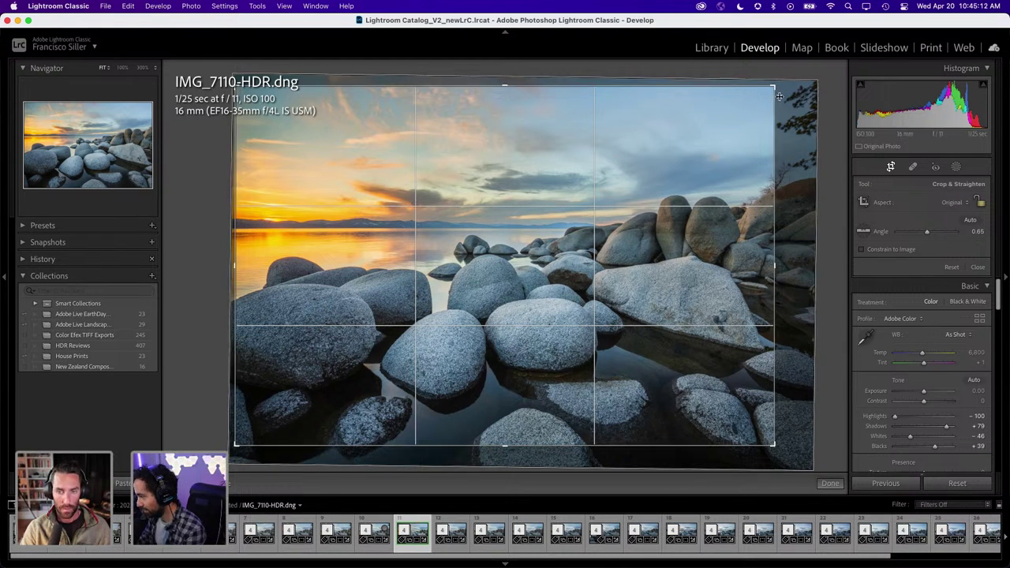
{"action": "left_click_drag", "start_coordinate": [774, 89], "coordinate": [771, 93]}
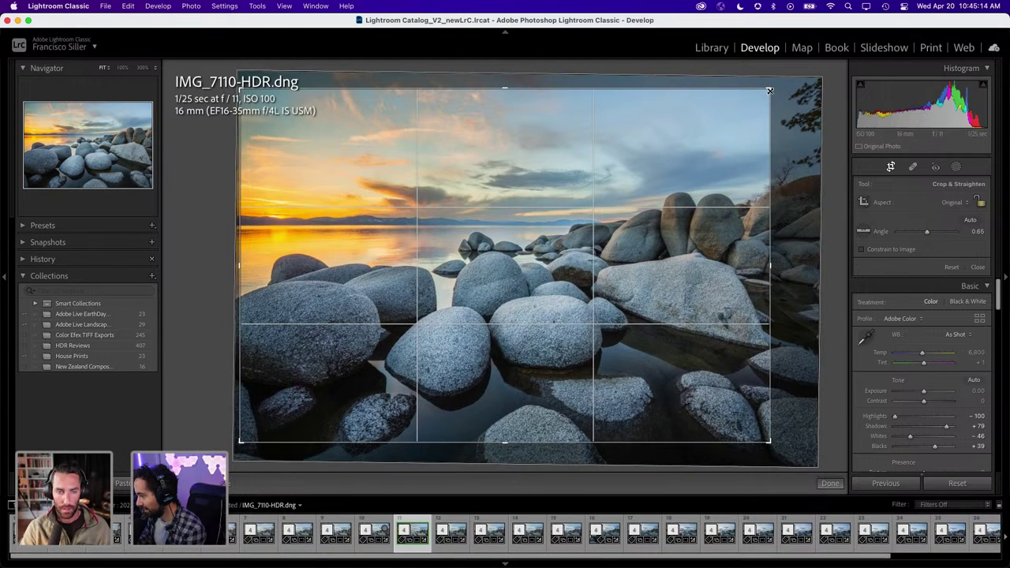
{"action": "left_click_drag", "start_coordinate": [598, 203], "coordinate": [618, 195]}
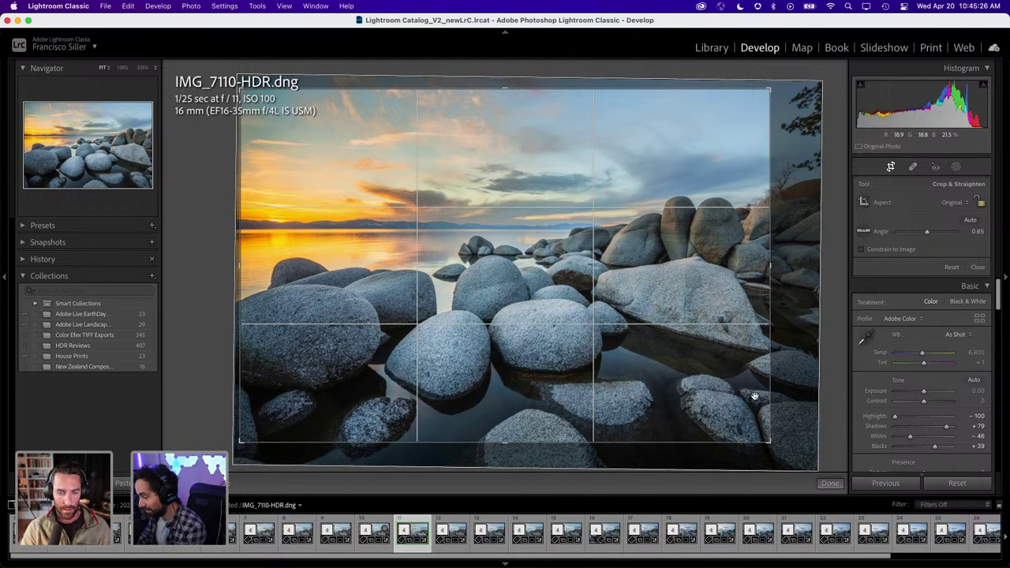
Fine-tune the crop's position and angle on IMG_7110-HDR.dng, then apply it
{"action": "left_click_drag", "start_coordinate": [506, 409], "coordinate": [501, 407]}
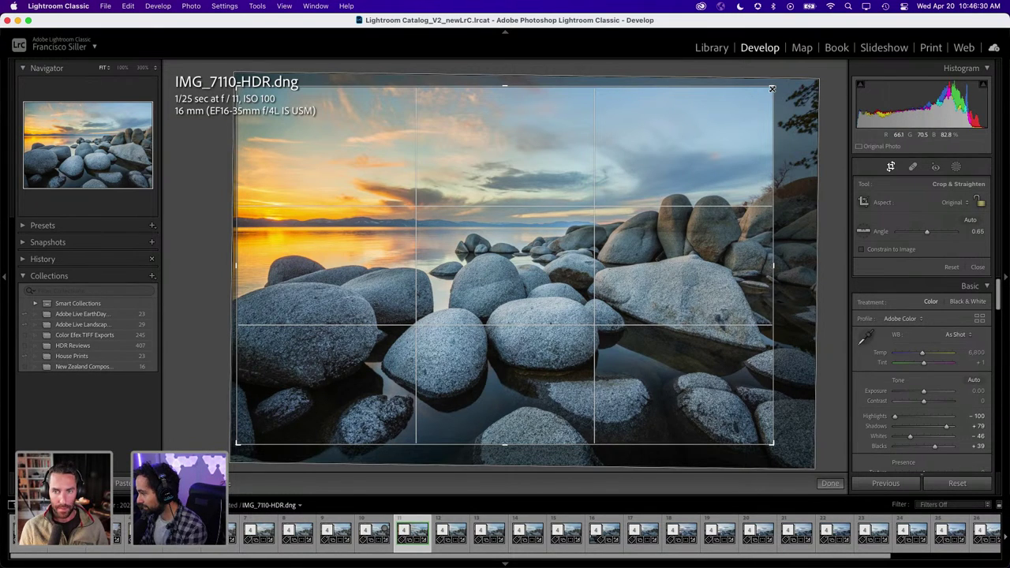
{"action": "left_click_drag", "start_coordinate": [771, 89], "coordinate": [770, 87]}
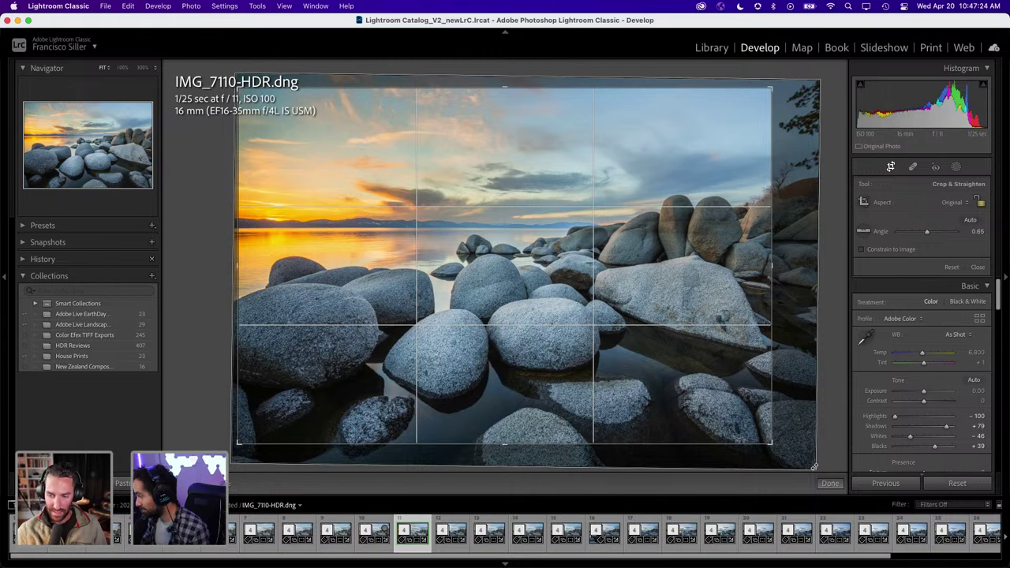
{"action": "left_click", "coordinate": [829, 483]}
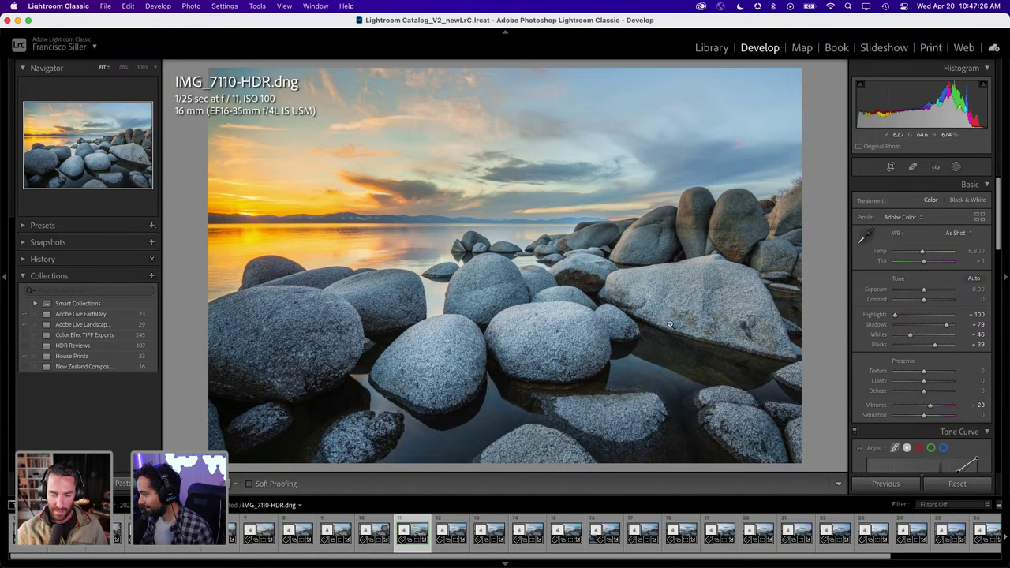
{"action": "left_click", "coordinate": [890, 166]}
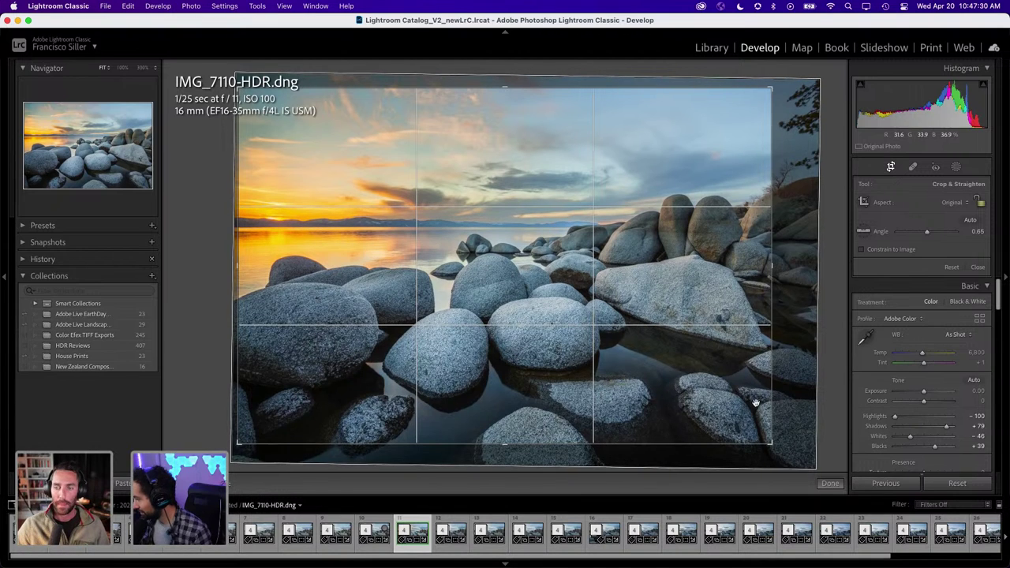
{"action": "left_click", "coordinate": [830, 483]}
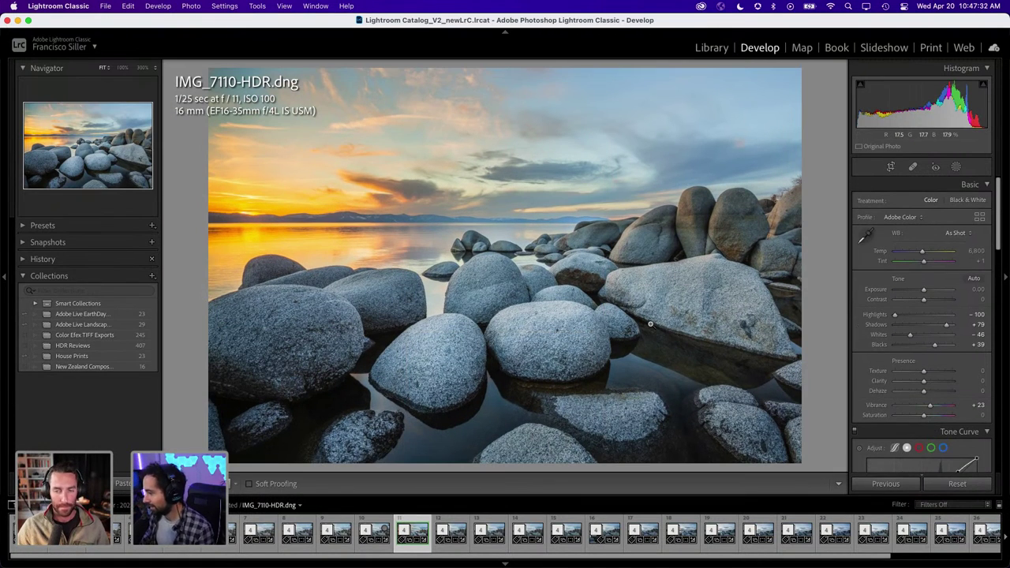
Compare before and after, then expand the photo's stack to show all four frames
{"action": "key", "text": "backslash"}
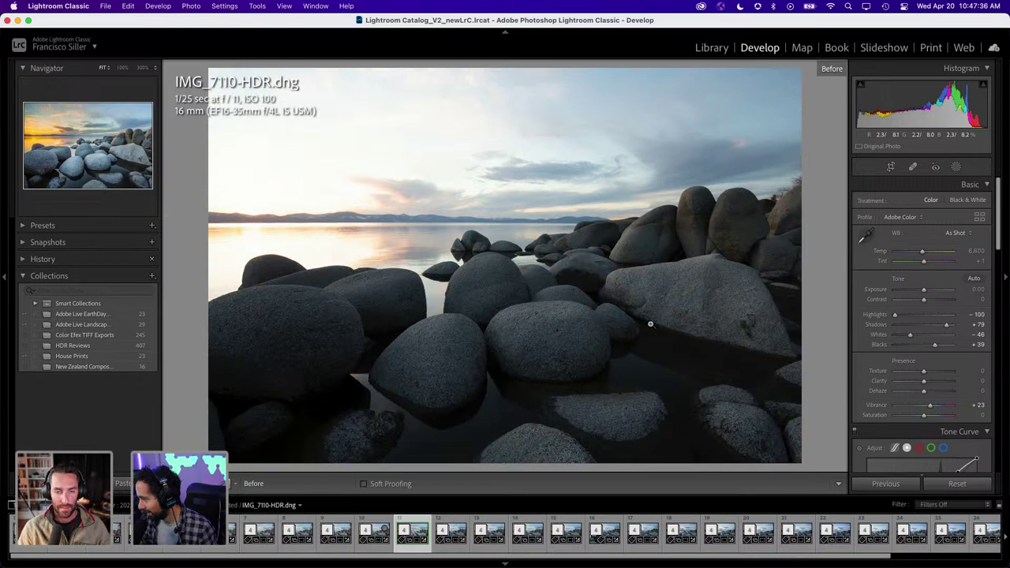
{"action": "key", "text": "backslash"}
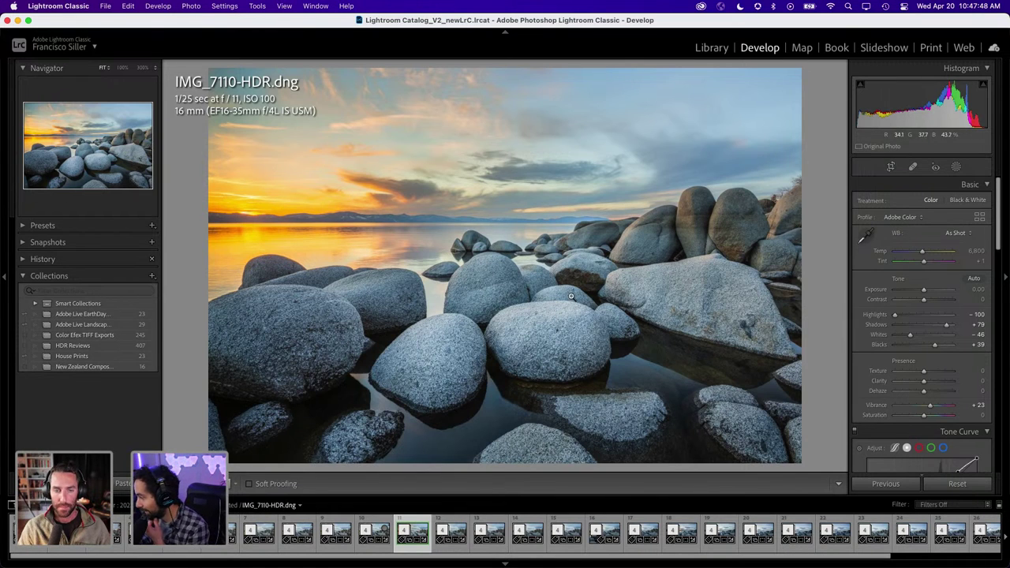
{"action": "left_click", "coordinate": [403, 531]}
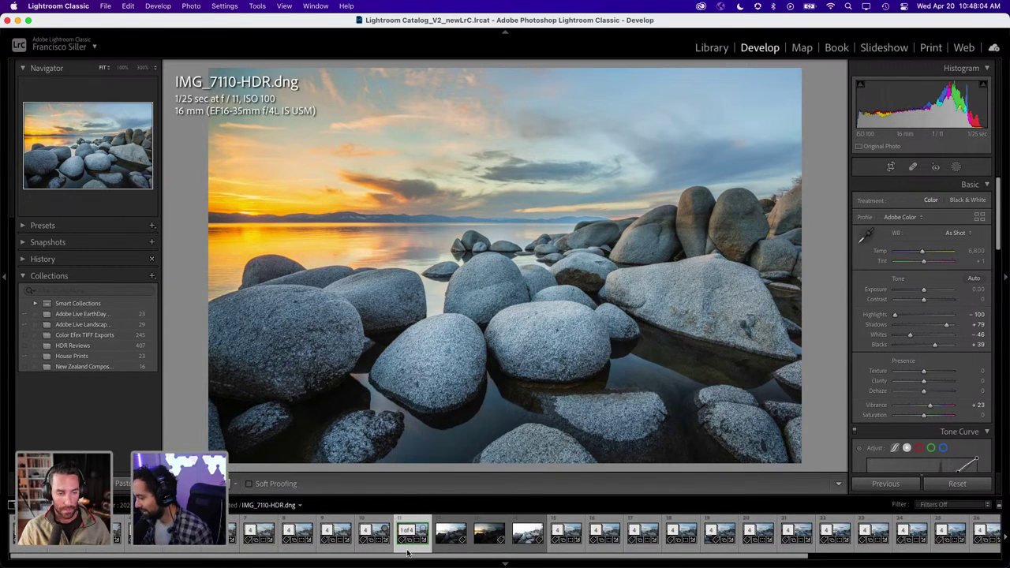
Create the virtual copy 'IMG_7110-HDR.dng Copy 1' and open it in Crop & Straighten
{"action": "right_click", "coordinate": [408, 552]}
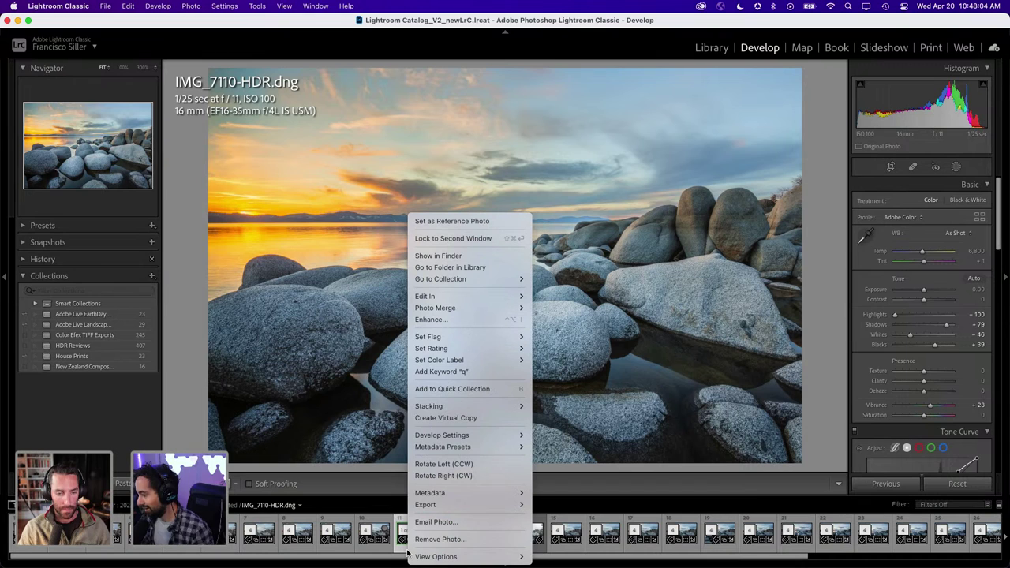
{"action": "left_click", "coordinate": [458, 419]}
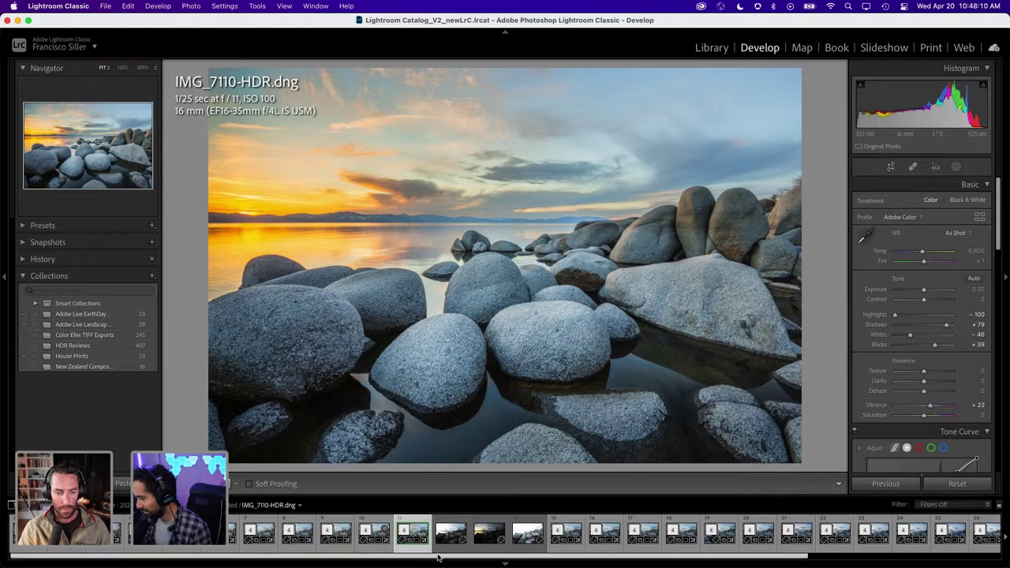
{"action": "key", "text": "Right"}
{"action": "key", "text": "Right"}
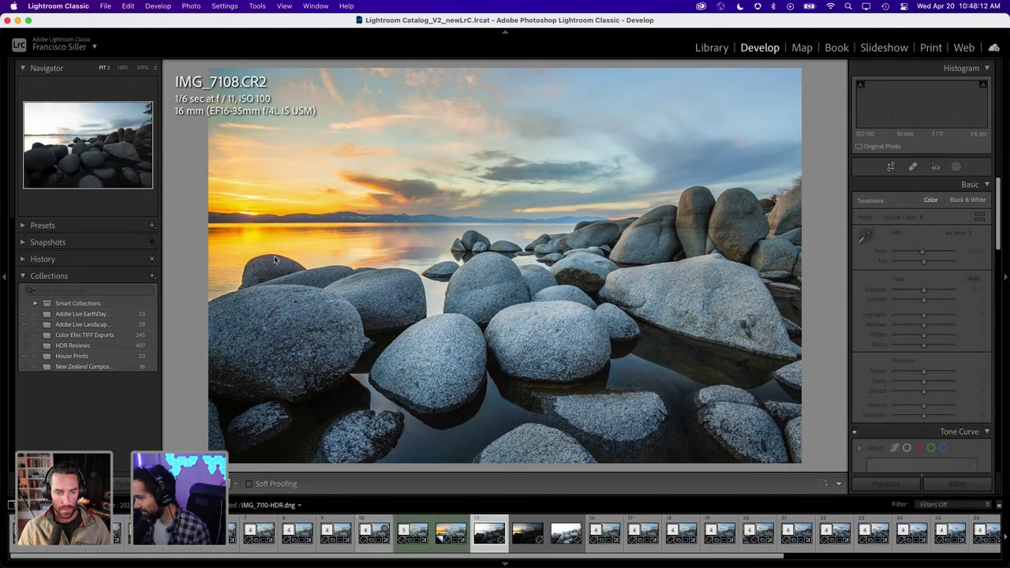
{"action": "key", "text": "Left"}
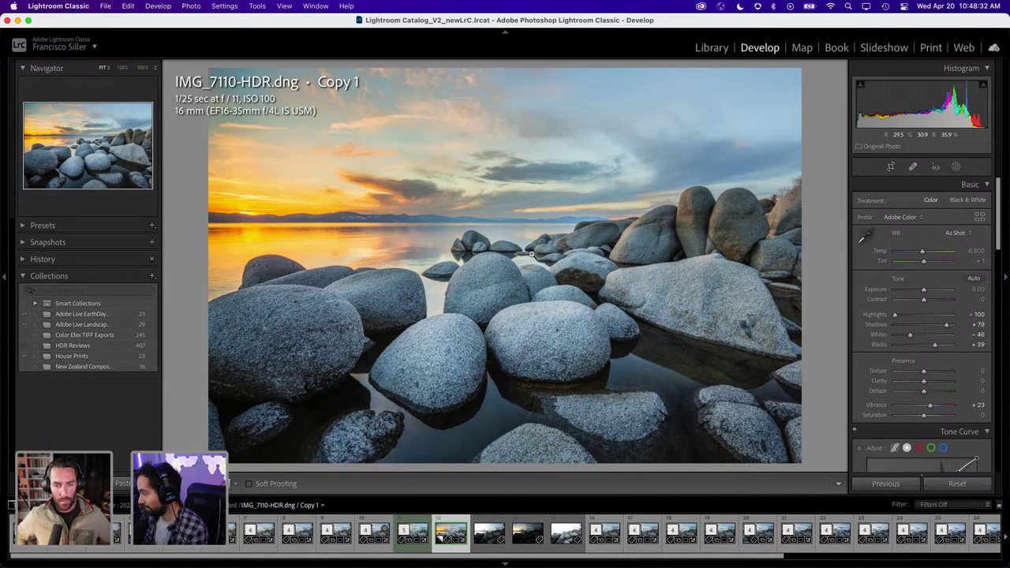
{"action": "left_click", "coordinate": [891, 166]}
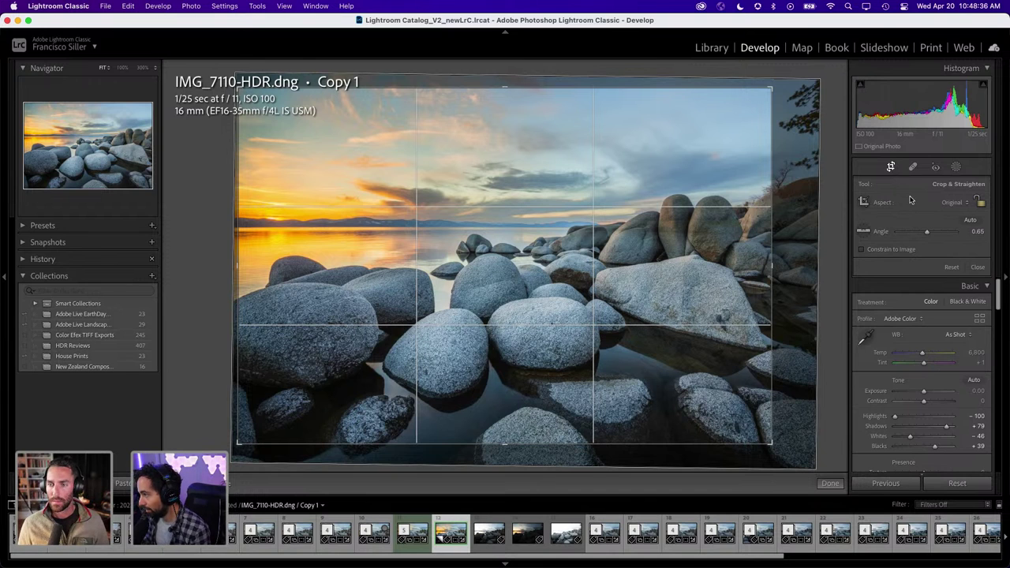
{"action": "mouse_move", "coordinate": [264, 543]}
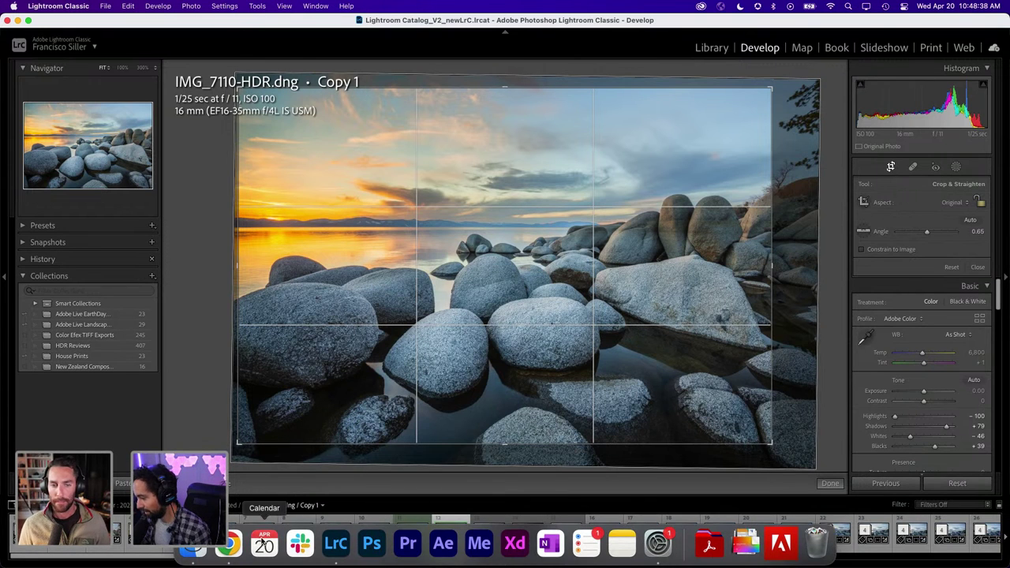
Search Google Images in Chrome for 'instagram aspect ratios'
{"action": "left_click", "coordinate": [228, 543]}
{"action": "left_click", "coordinate": [439, 26]}
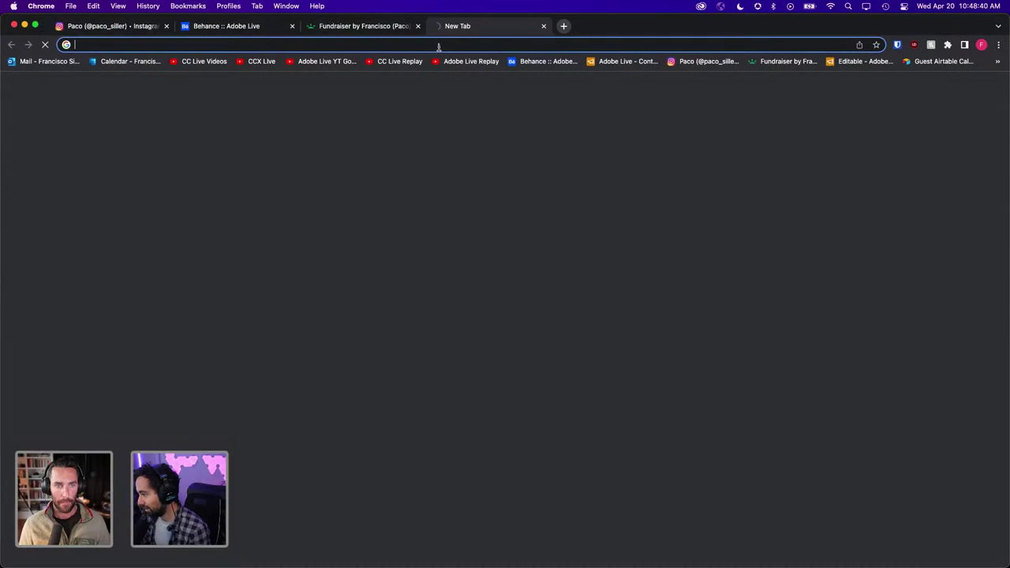
{"action": "type", "text": "insta"}
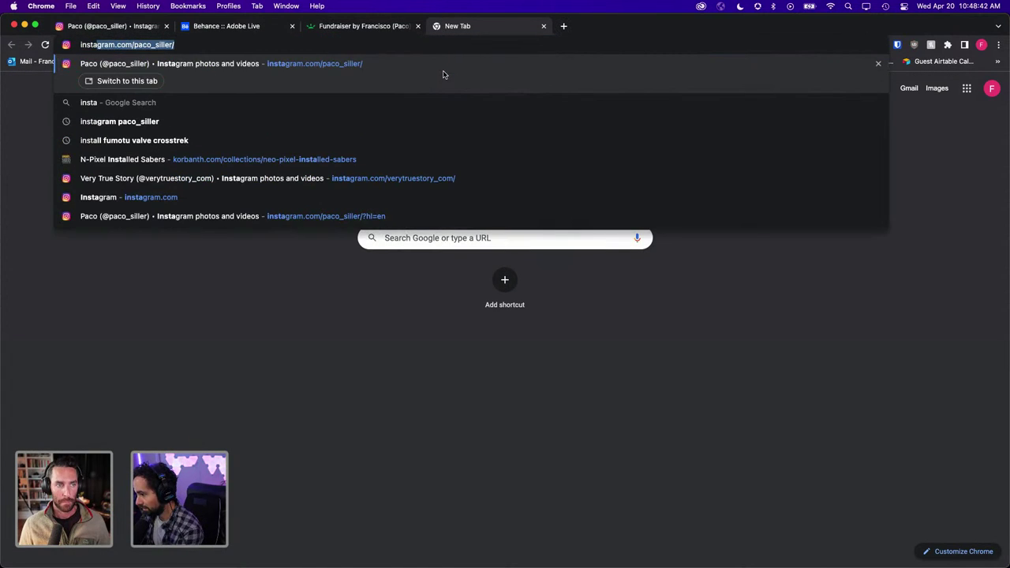
{"action": "type", "text": "fram aspect"}
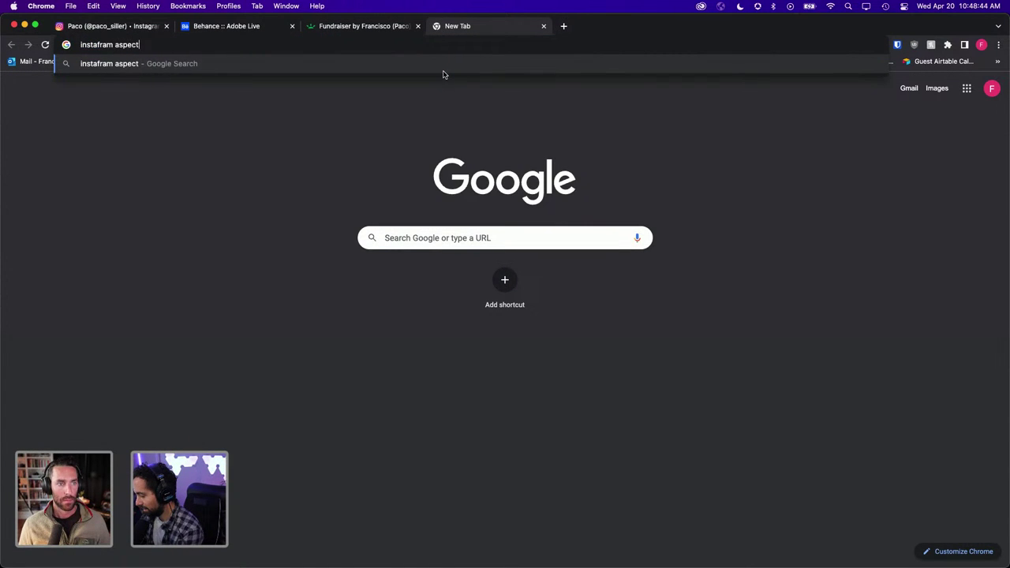
{"action": "type", "text": " ratios"}
{"action": "key", "text": "Return"}
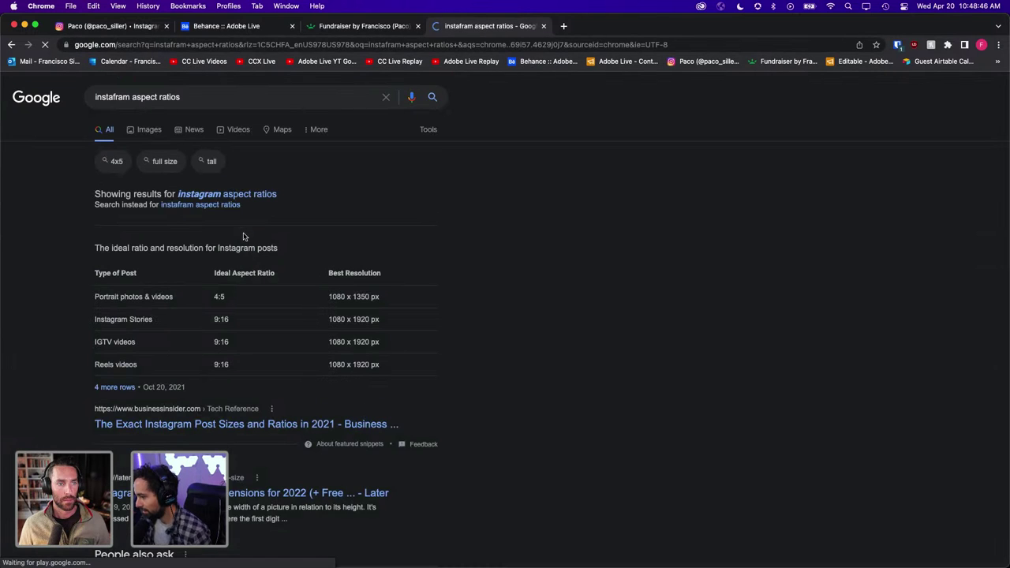
{"action": "left_click", "coordinate": [149, 129]}
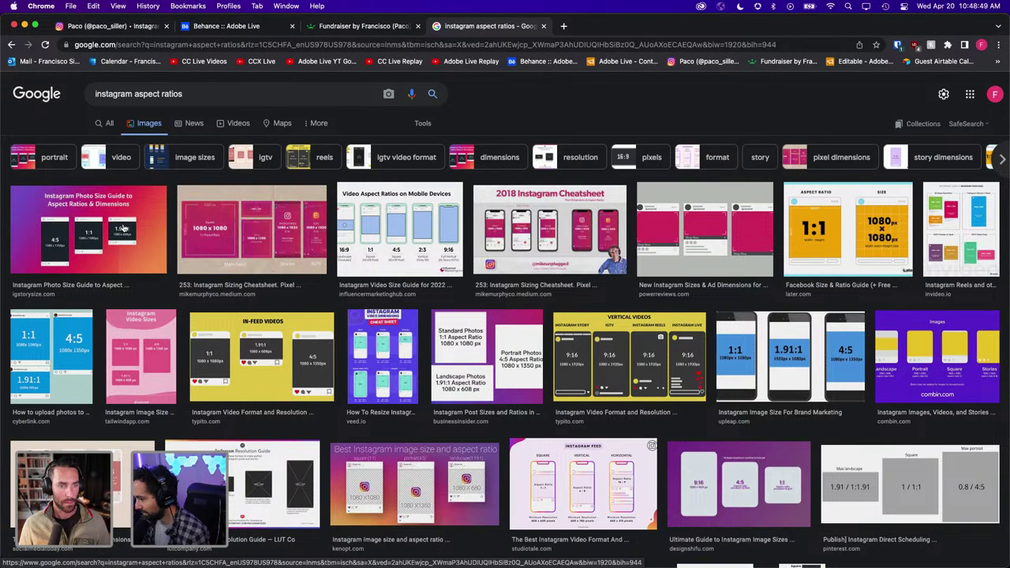
Preview the aspect-ratio guides showing 4:5 for portrait posts, then return to Lightroom Classic
{"action": "left_click", "coordinate": [125, 229]}
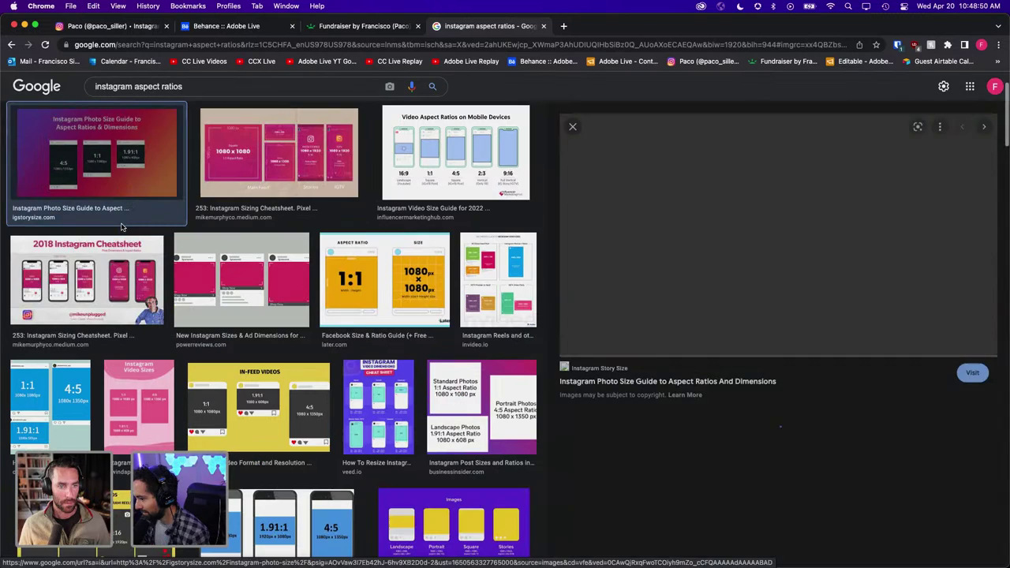
{"action": "left_click", "coordinate": [763, 224]}
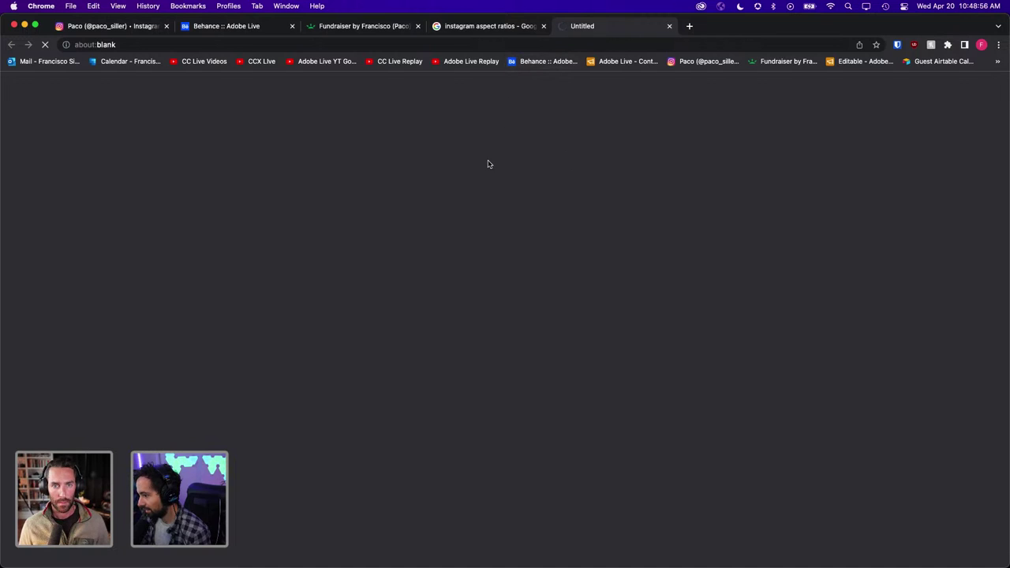
{"action": "left_click", "coordinate": [498, 26]}
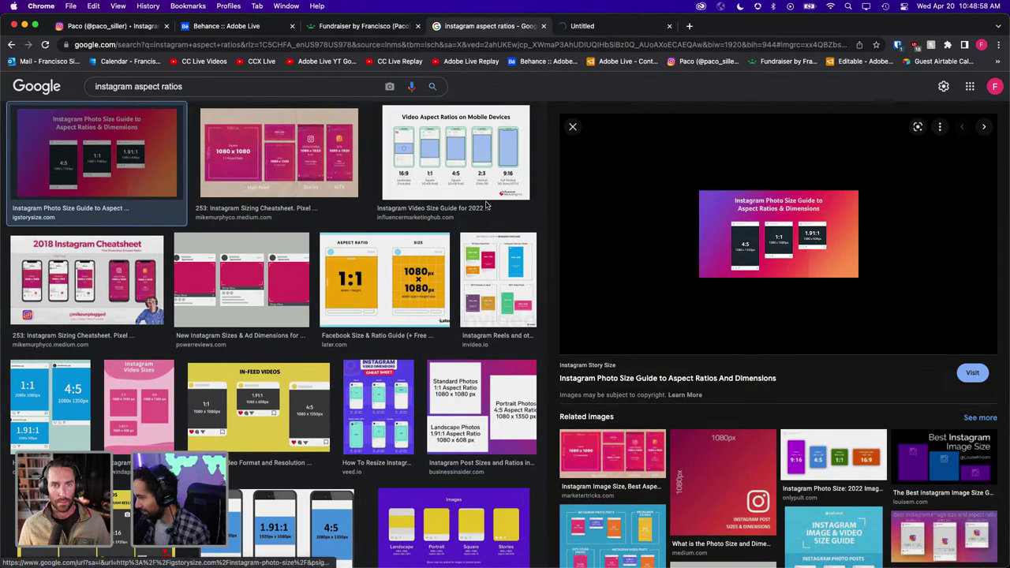
{"action": "left_click", "coordinate": [319, 180]}
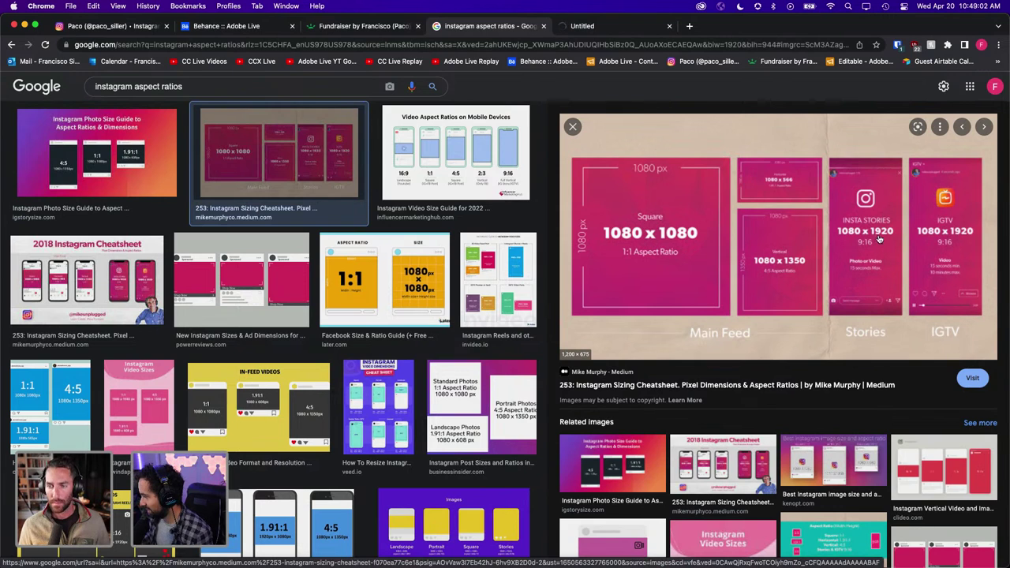
{"action": "key", "text": "Right"}
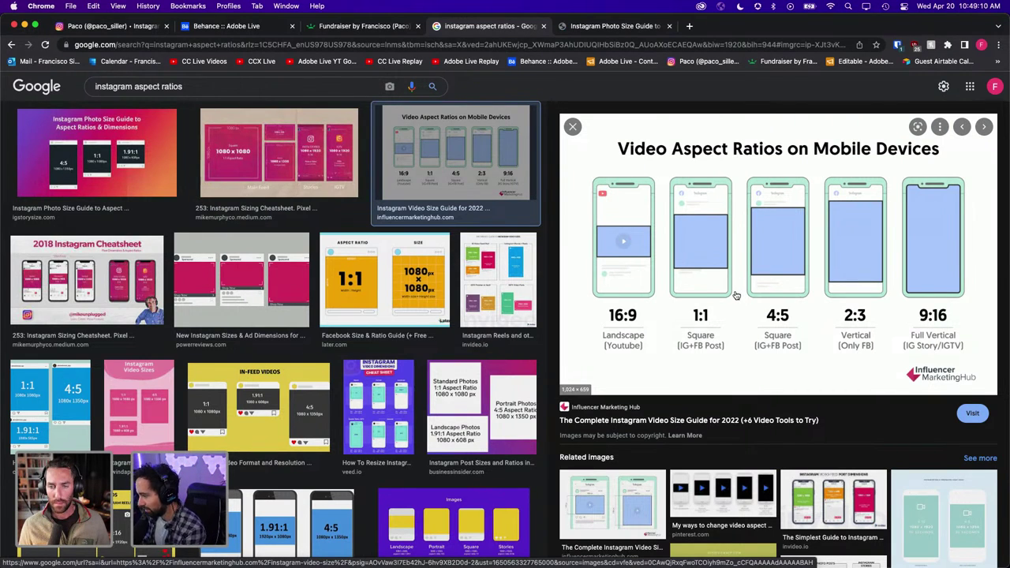
{"action": "key", "text": "super+Tab"}
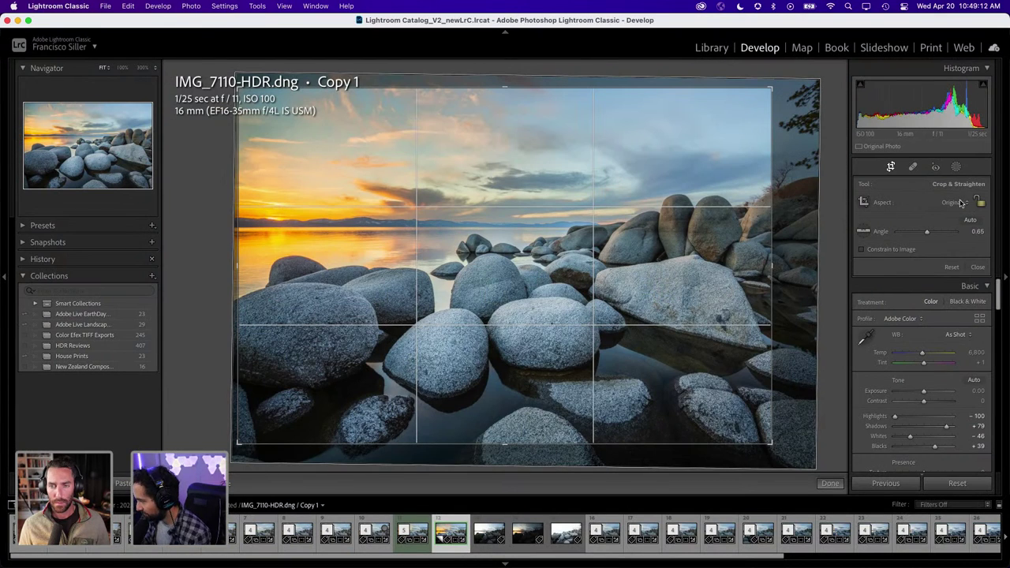
Set Copy 1's crop aspect to 4 x 5 / 8 x 10 and lock the proportions
{"action": "left_click", "coordinate": [961, 203]}
{"action": "left_click", "coordinate": [948, 247]}
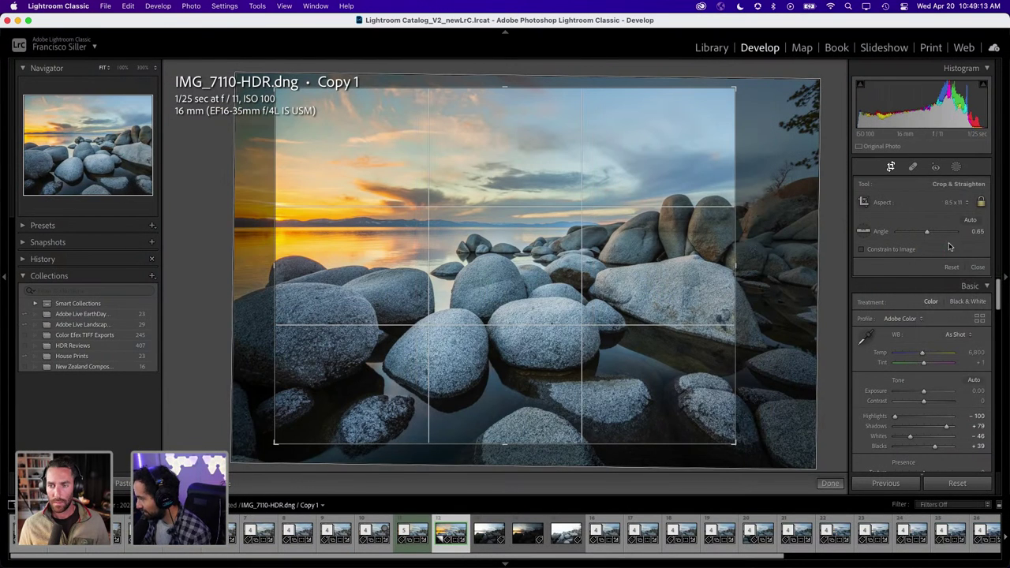
{"action": "left_click", "coordinate": [956, 203]}
{"action": "left_click", "coordinate": [949, 189]}
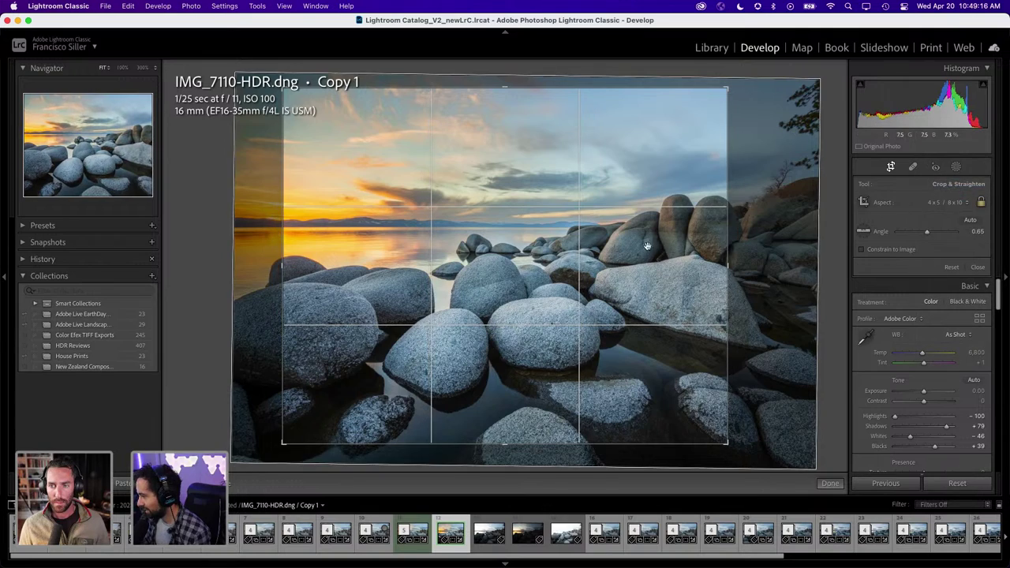
{"action": "mouse_move", "coordinate": [647, 247]}
{"action": "left_mouse_down"}
{"action": "mouse_move", "coordinate": [412, 225]}
{"action": "mouse_move", "coordinate": [426, 224]}
{"action": "left_mouse_up"}
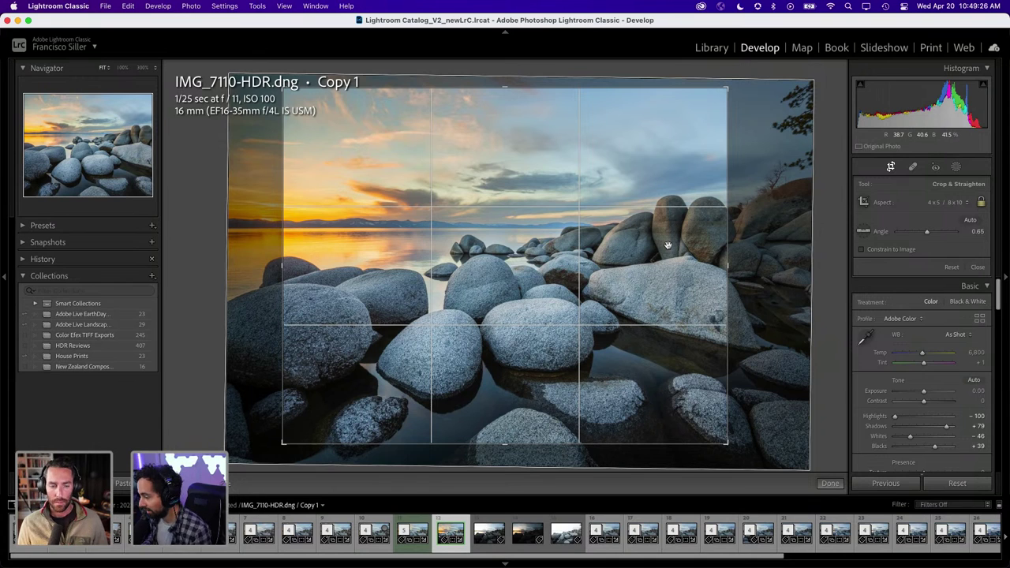
{"action": "left_click", "coordinate": [979, 202]}
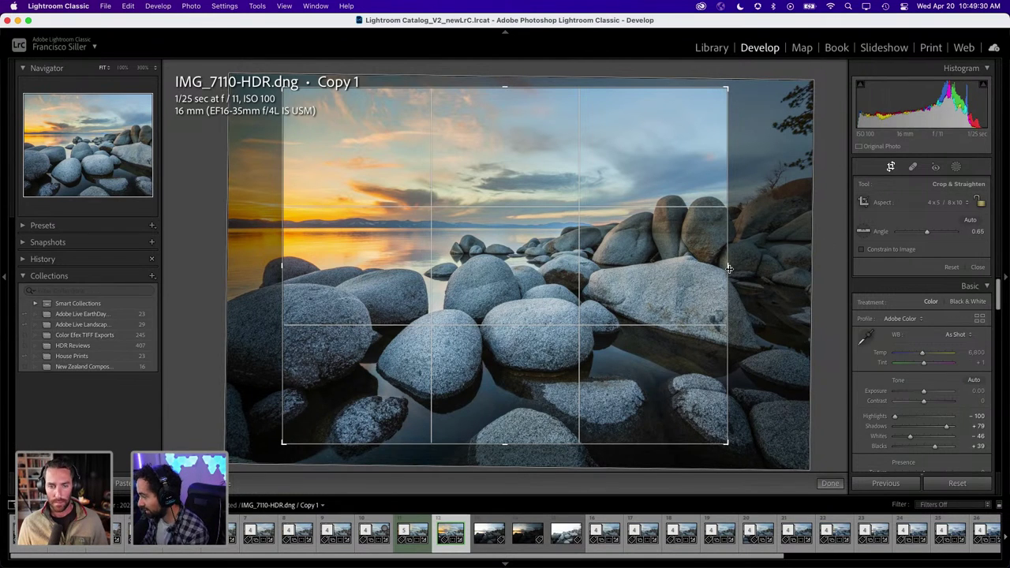
{"action": "left_click_drag", "start_coordinate": [729, 269], "coordinate": [629, 273]}
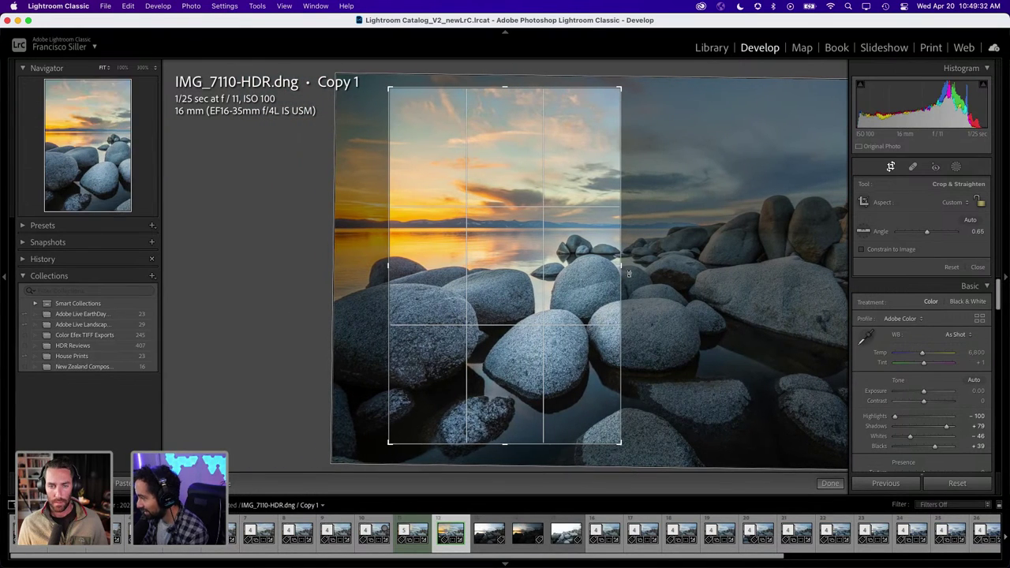
{"action": "left_click", "coordinate": [962, 204]}
{"action": "key", "text": "Escape"}
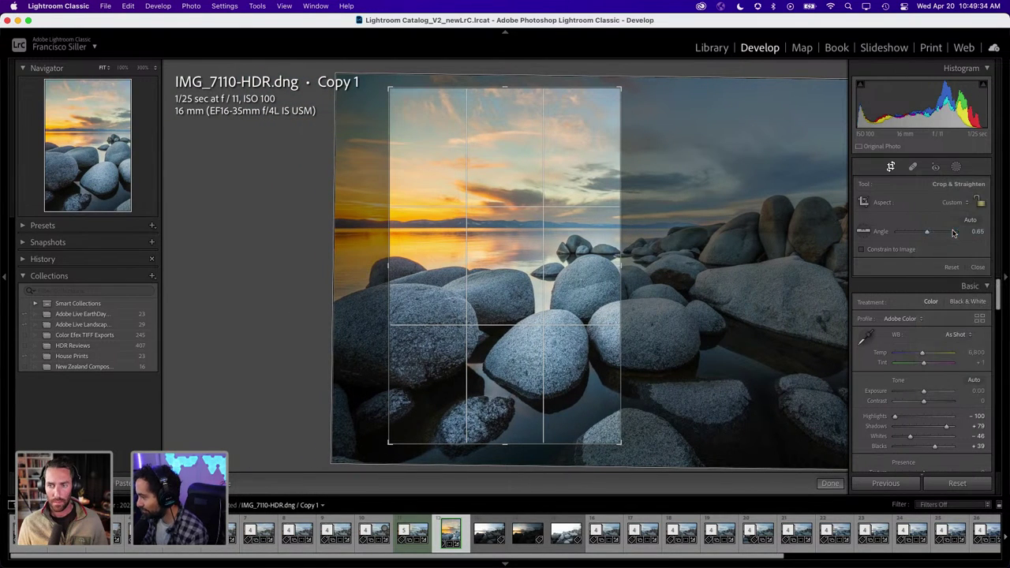
Resize and reposition the portrait crop to frame the central boulders and sunset
{"action": "left_click_drag", "start_coordinate": [498, 264], "coordinate": [481, 271]}
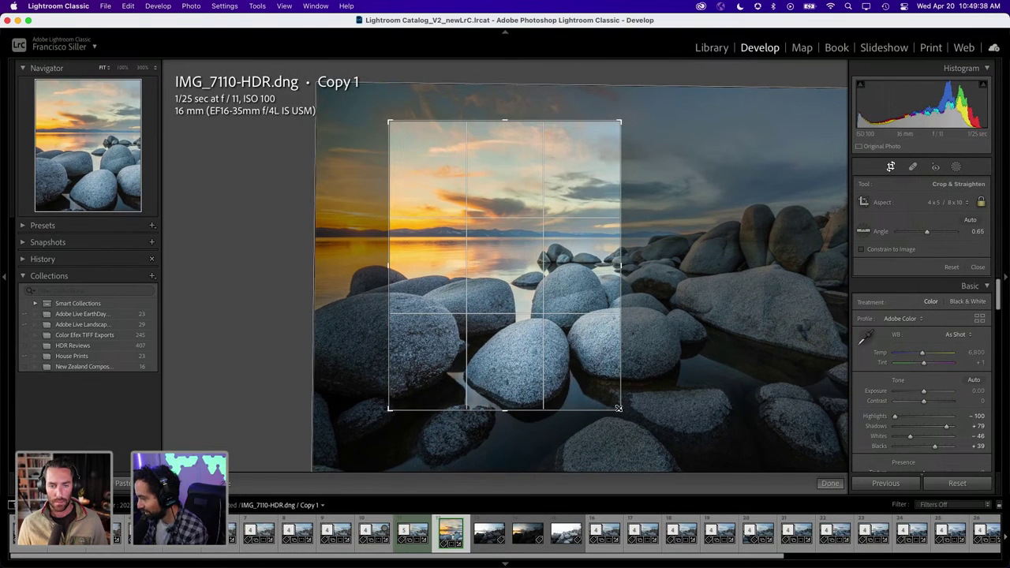
{"action": "left_click_drag", "start_coordinate": [618, 408], "coordinate": [636, 428]}
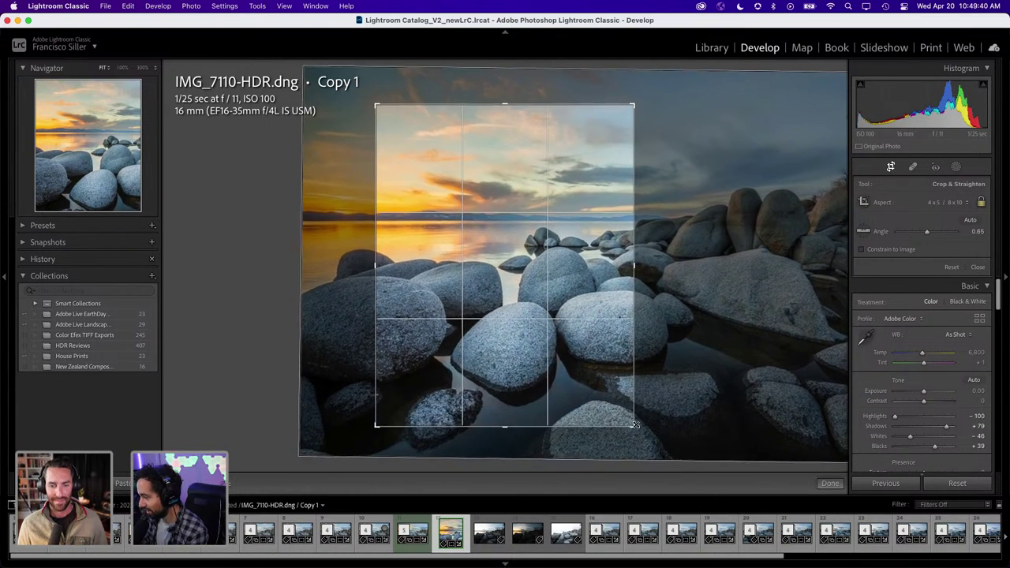
{"action": "left_click_drag", "start_coordinate": [371, 114], "coordinate": [347, 71]}
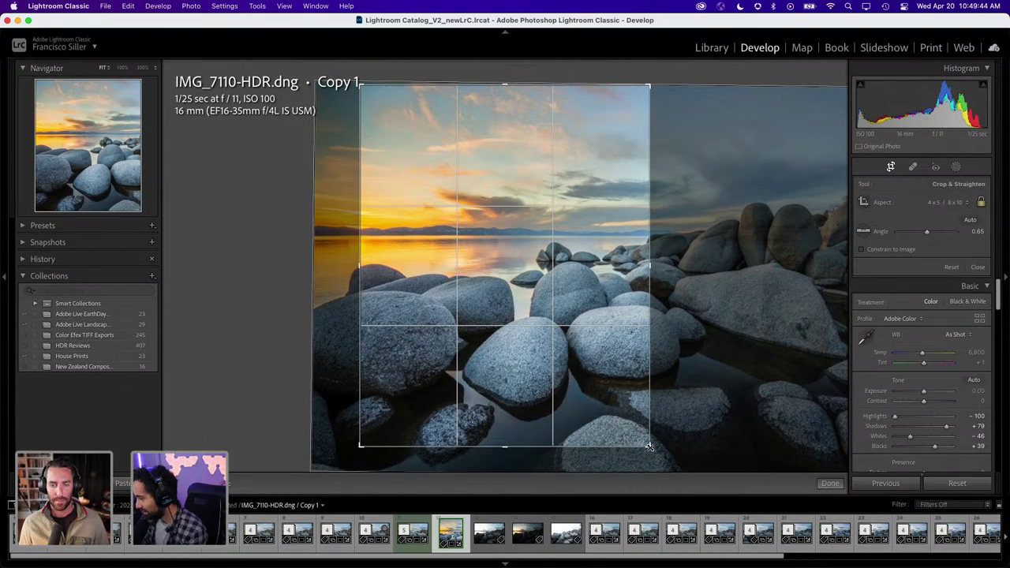
{"action": "left_click_drag", "start_coordinate": [606, 391], "coordinate": [600, 378]}
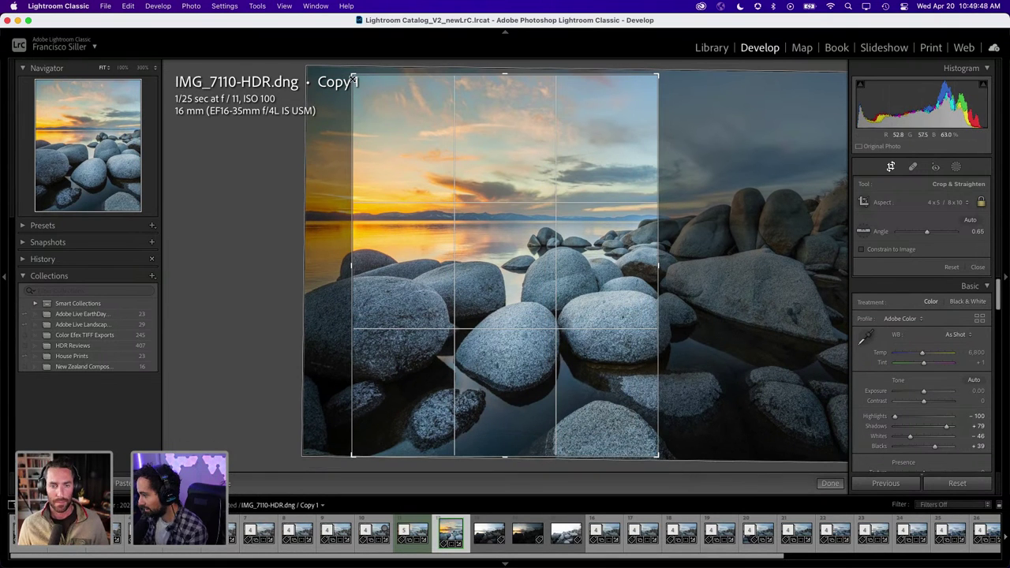
{"action": "left_click_drag", "start_coordinate": [408, 130], "coordinate": [408, 139]}
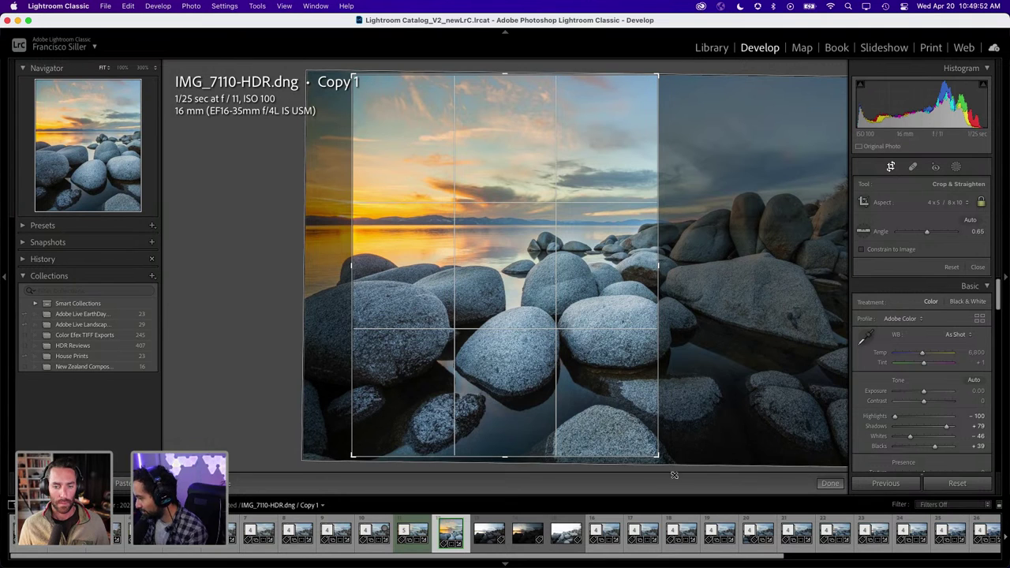
{"action": "left_click_drag", "start_coordinate": [674, 475], "coordinate": [641, 404]}
Reposition the photo within the 4x5 portrait crop and apply the framing
{"action": "key", "text": "ctrl+z"}
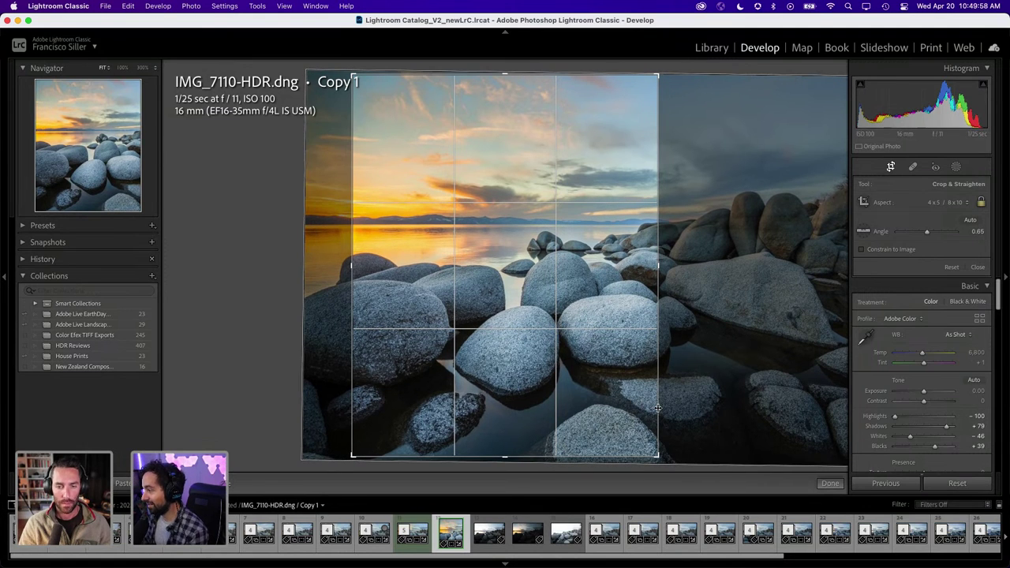
{"action": "left_click_drag", "start_coordinate": [659, 453], "coordinate": [667, 461]}
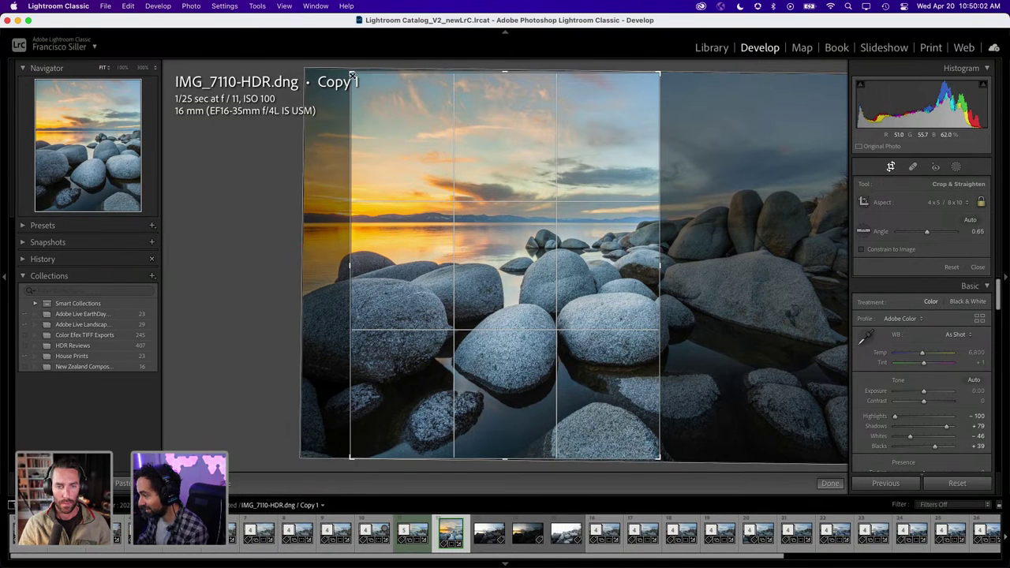
{"action": "mouse_move", "coordinate": [443, 172]}
{"action": "left_mouse_down"}
{"action": "mouse_move", "coordinate": [489, 235]}
{"action": "mouse_move", "coordinate": [482, 193]}
{"action": "left_mouse_up"}
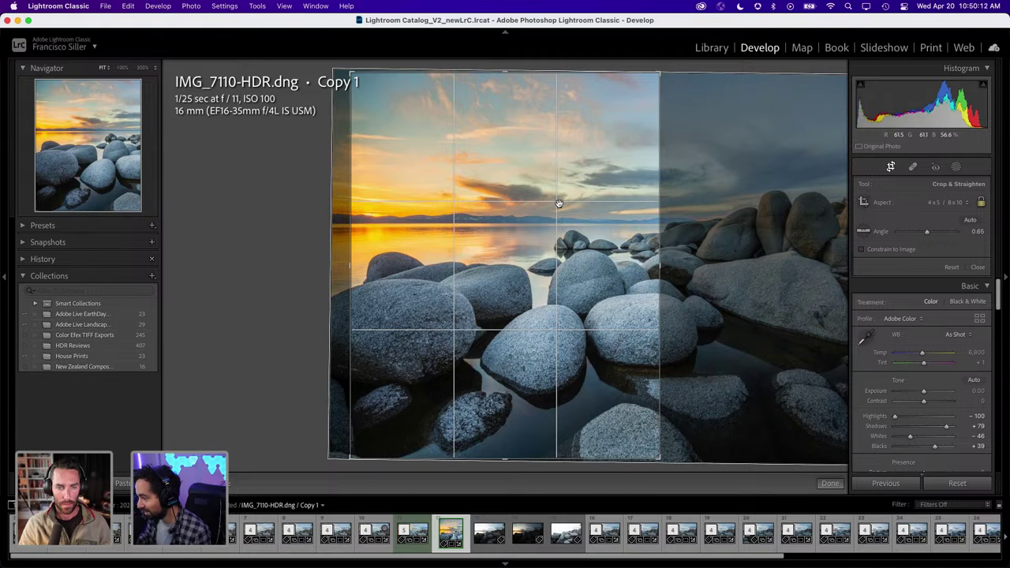
{"action": "left_click_drag", "start_coordinate": [516, 213], "coordinate": [489, 220]}
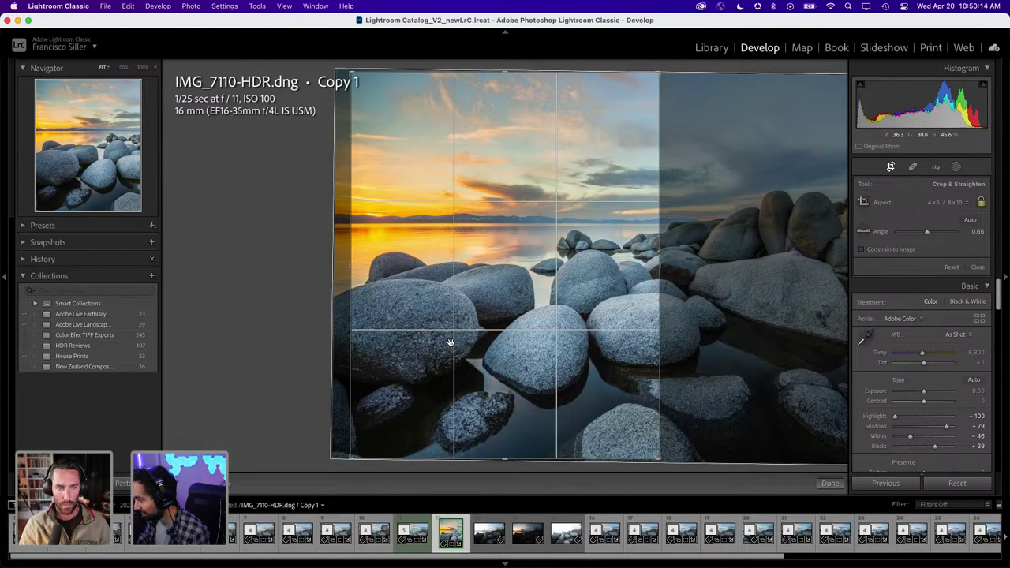
{"action": "left_click_drag", "start_coordinate": [521, 248], "coordinate": [519, 247]}
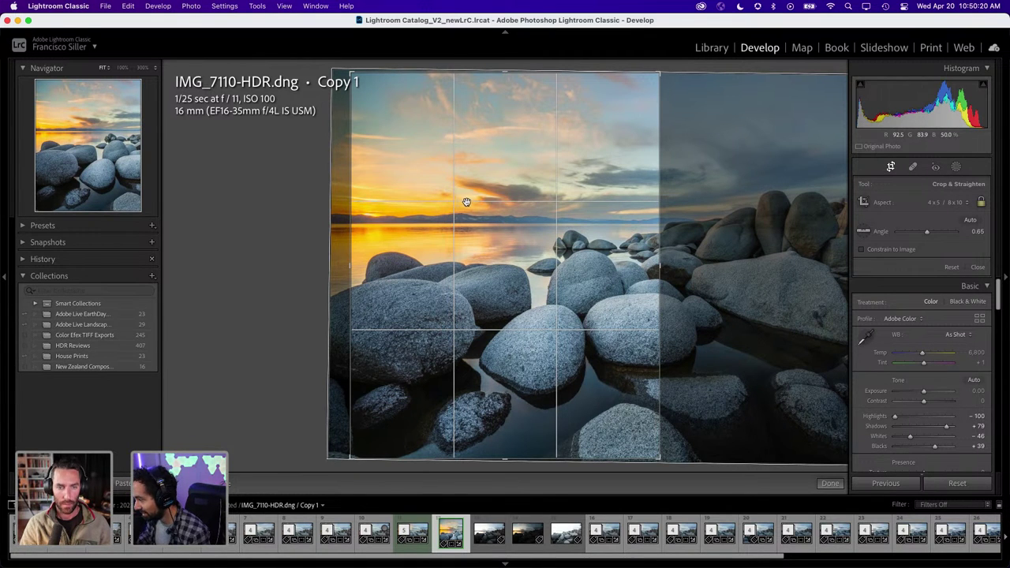
{"action": "left_click_drag", "start_coordinate": [528, 216], "coordinate": [531, 217]}
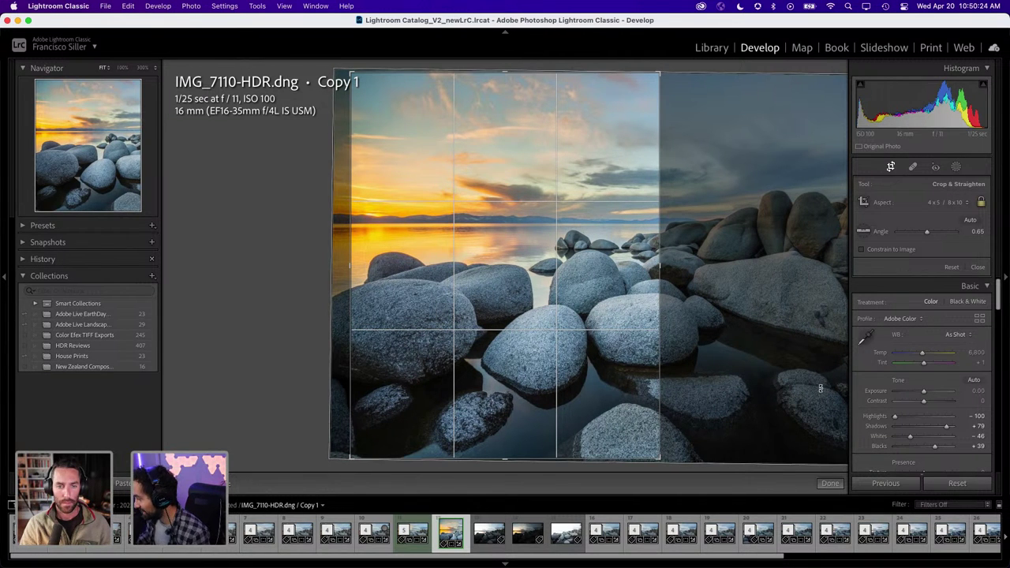
{"action": "left_click", "coordinate": [829, 482]}
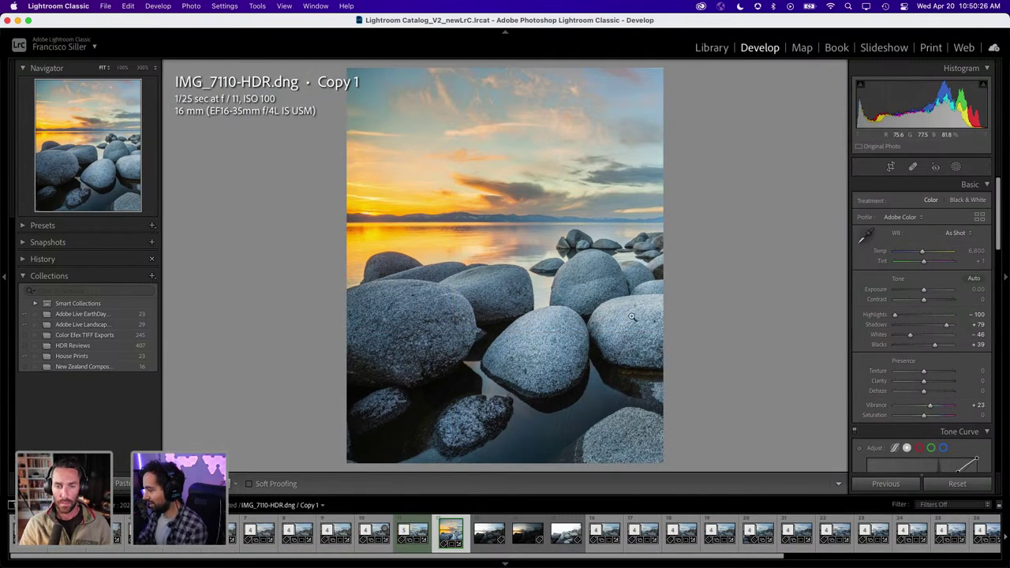
Twice nudge the photo slightly left in the crop, reapply it, and show the masks list
{"action": "left_click", "coordinate": [890, 166]}
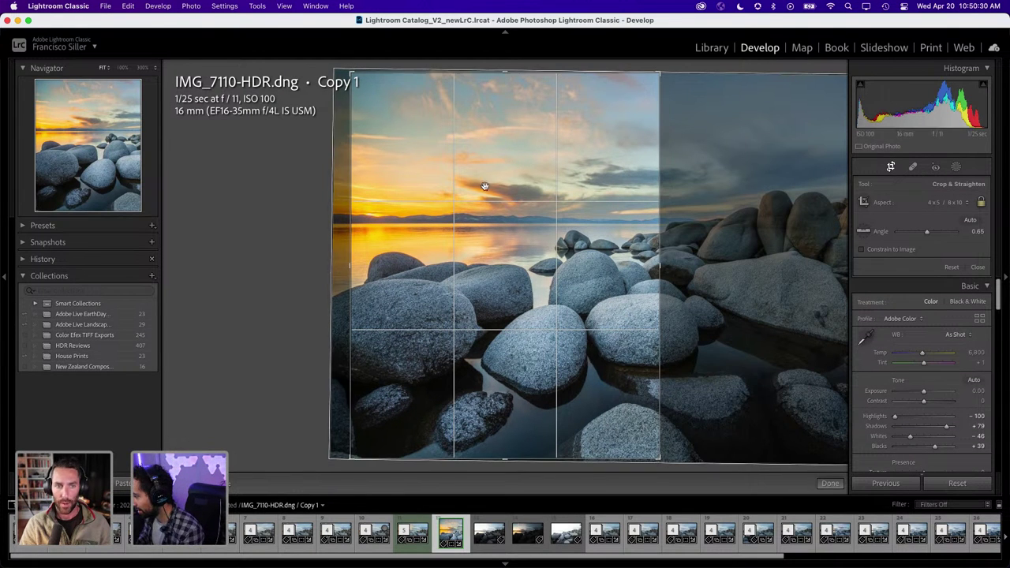
{"action": "left_click_drag", "start_coordinate": [484, 186], "coordinate": [481, 188]}
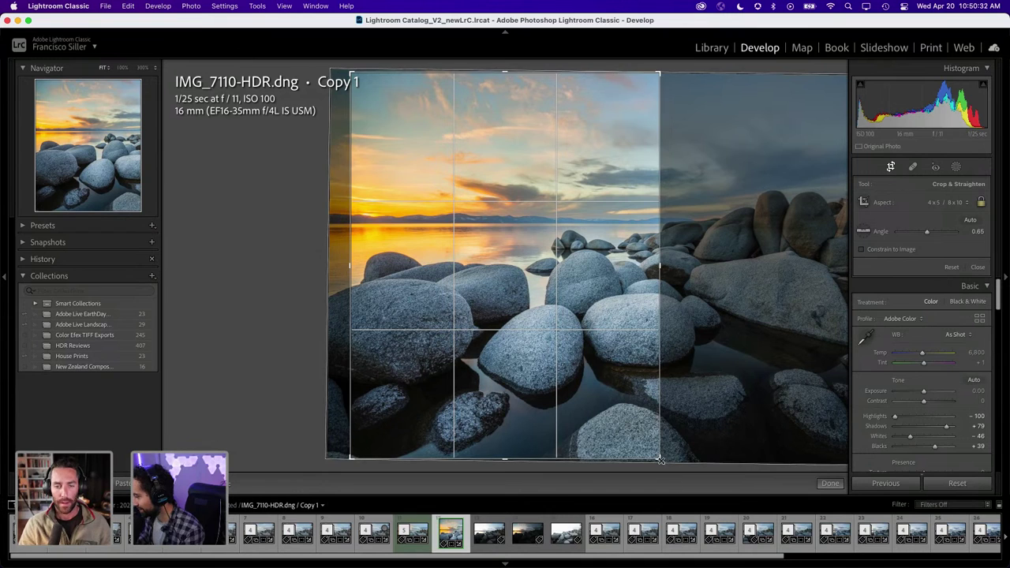
{"action": "left_click", "coordinate": [830, 484]}
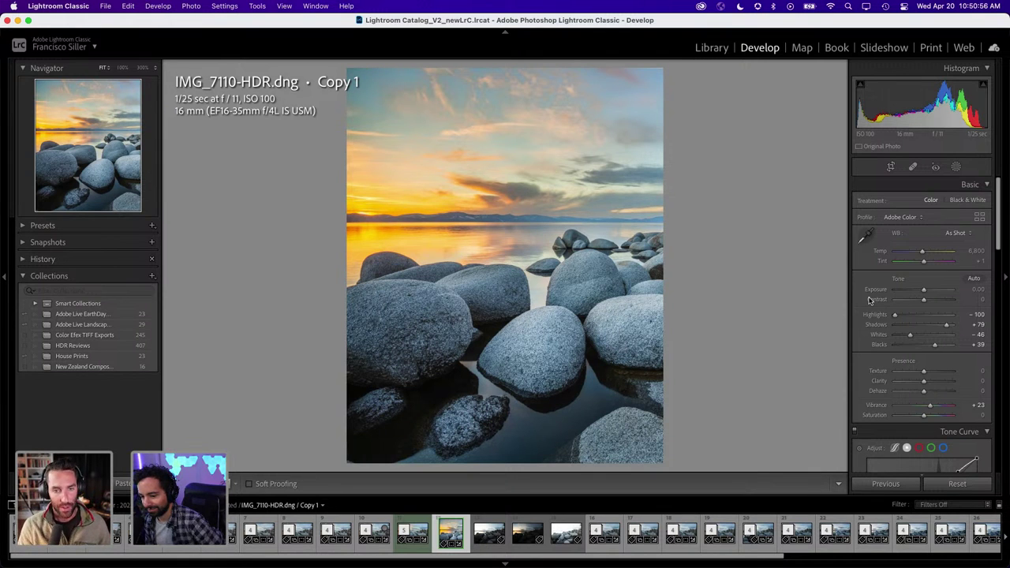
{"action": "left_click", "coordinate": [890, 166]}
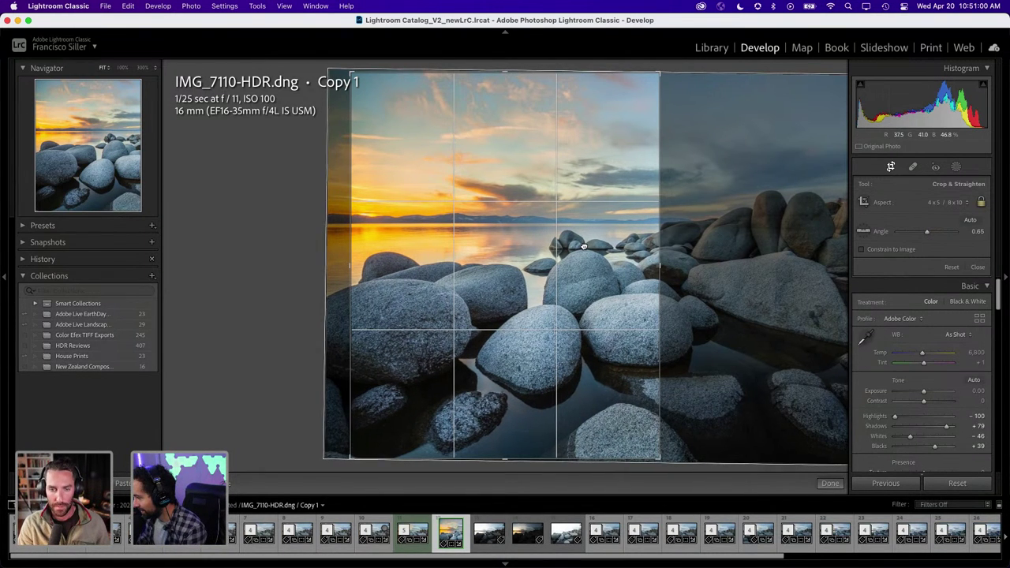
{"action": "left_click_drag", "start_coordinate": [586, 246], "coordinate": [582, 246]}
{"action": "left_click", "coordinate": [832, 484]}
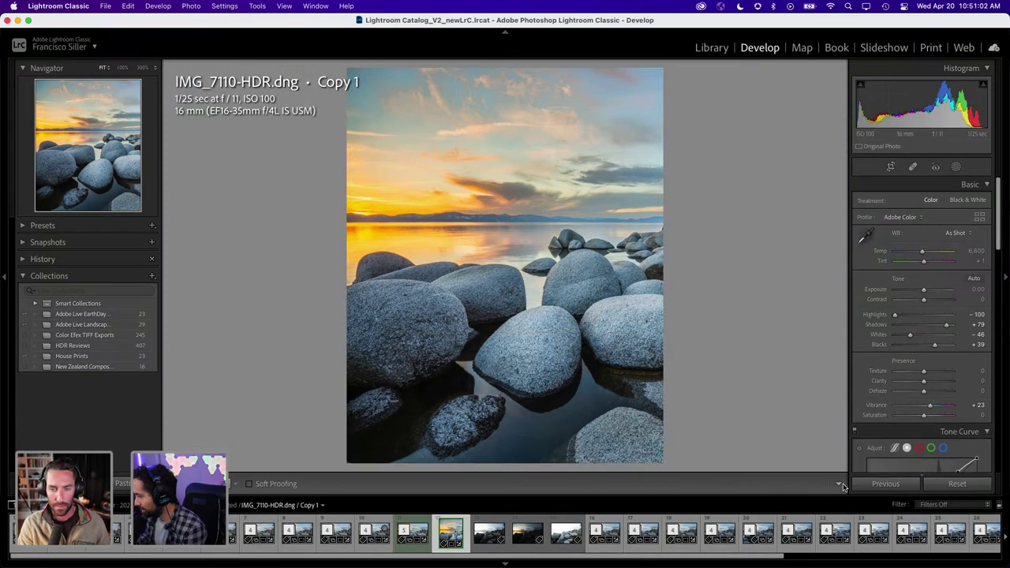
{"action": "left_click", "coordinate": [956, 166]}
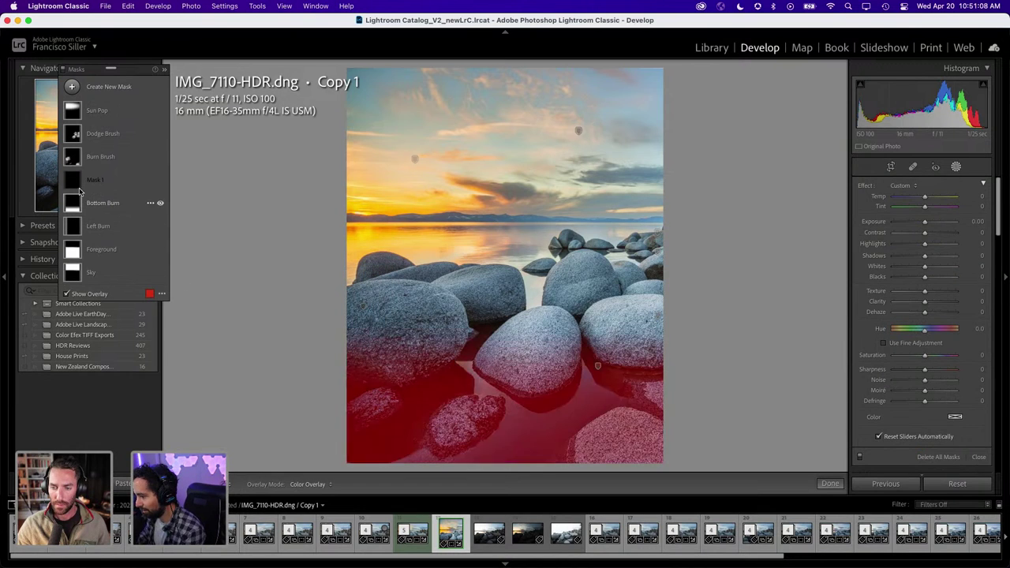
Shift and raise the Bottom Burn gradient over the rocks and darken its Exposure to -0.69
{"action": "left_click", "coordinate": [112, 207]}
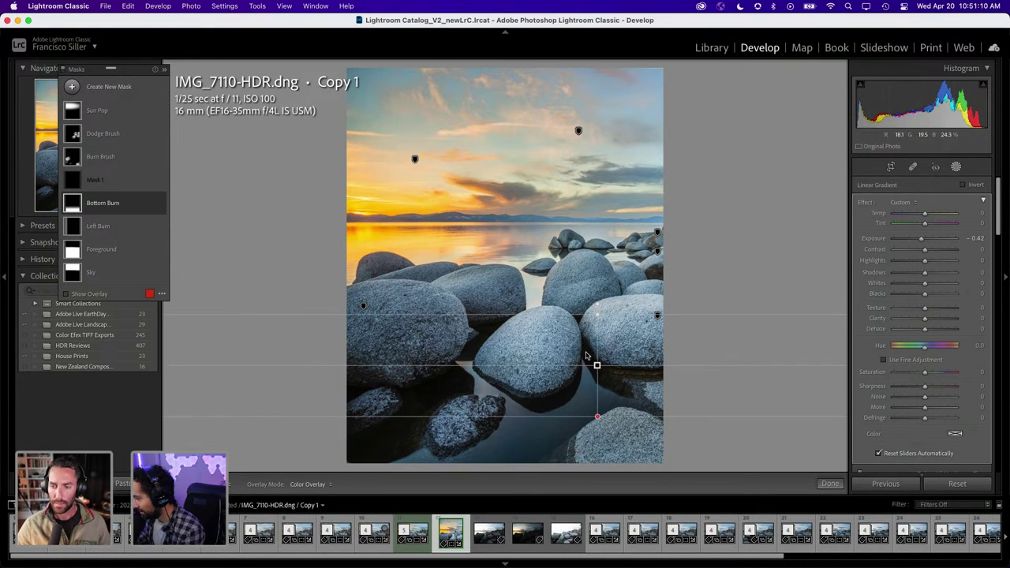
{"action": "left_click_drag", "start_coordinate": [597, 364], "coordinate": [533, 368]}
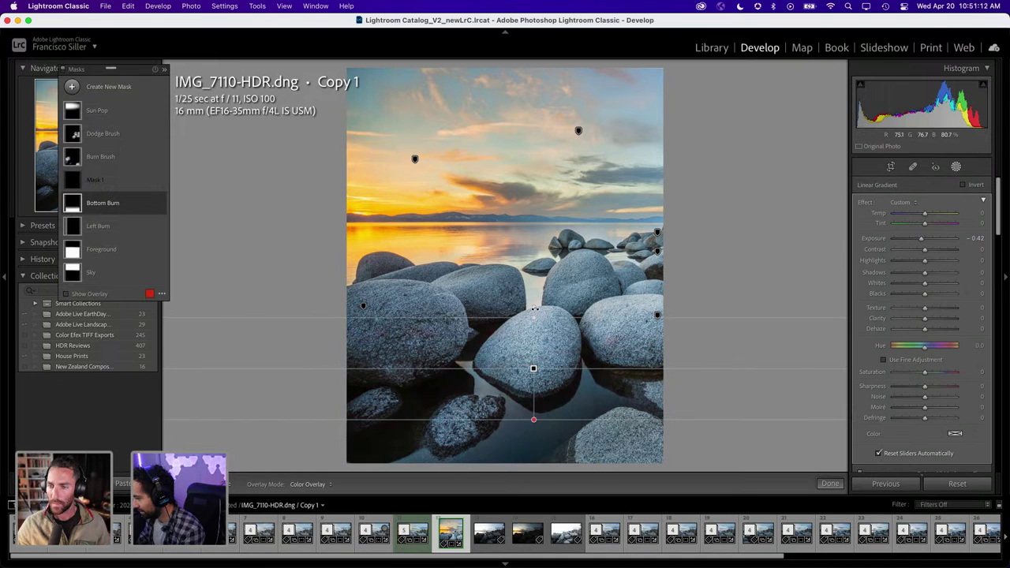
{"action": "left_click_drag", "start_coordinate": [534, 319], "coordinate": [534, 292]}
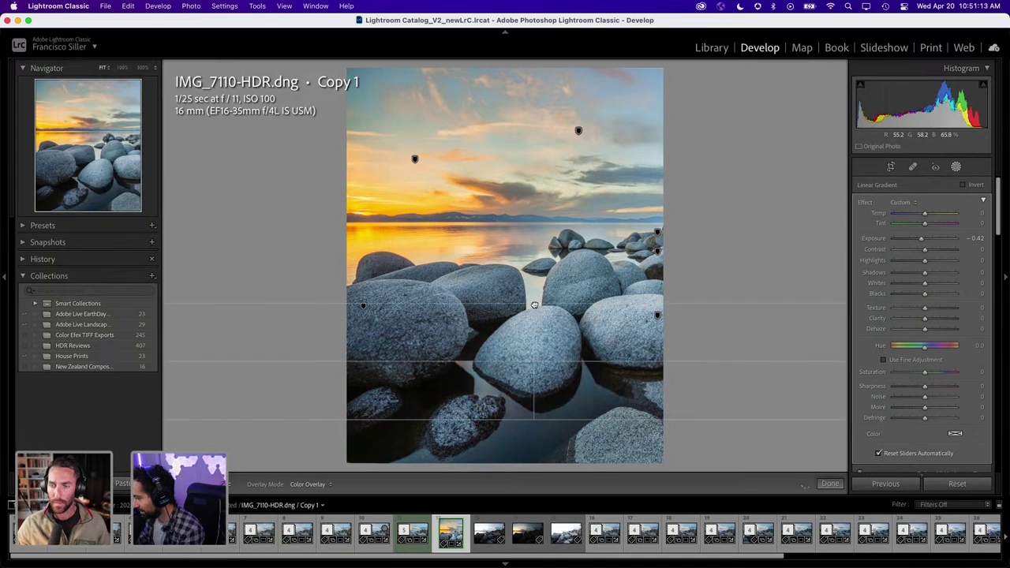
{"action": "left_click", "coordinate": [531, 356]}
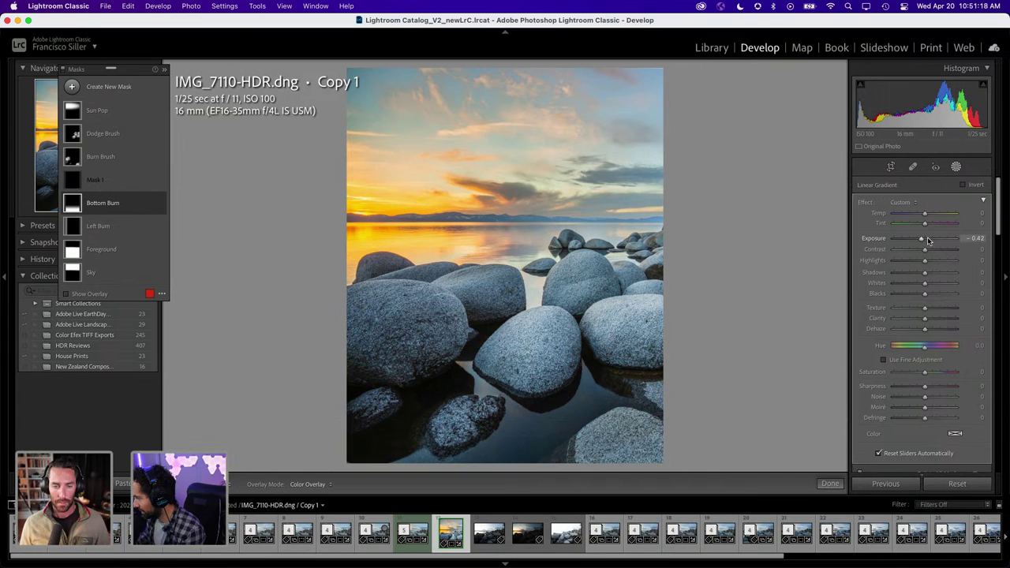
{"action": "left_click_drag", "start_coordinate": [921, 243], "coordinate": [919, 243]}
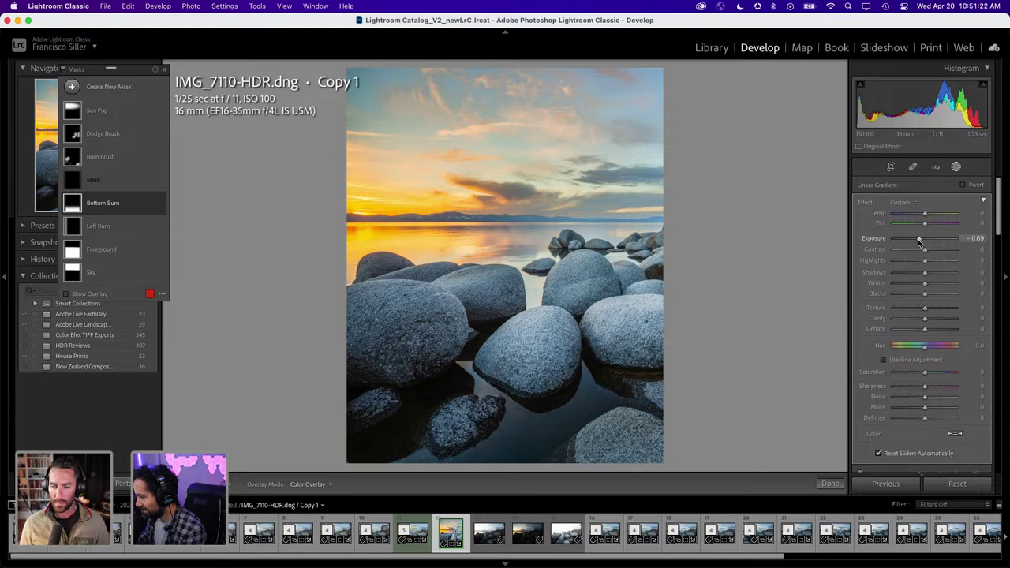
{"action": "mouse_move", "coordinate": [534, 357]}
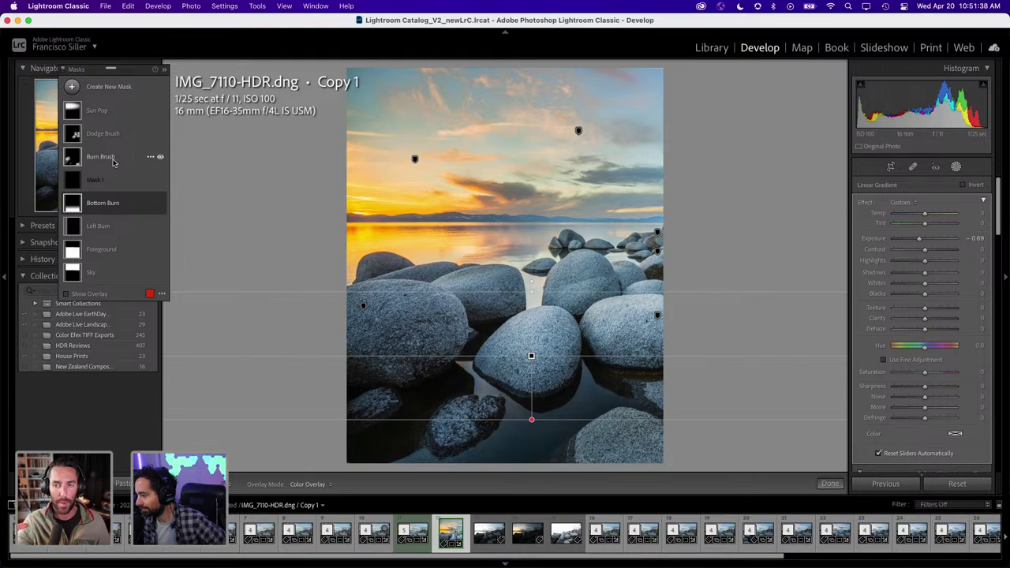
{"action": "left_click", "coordinate": [891, 167]}
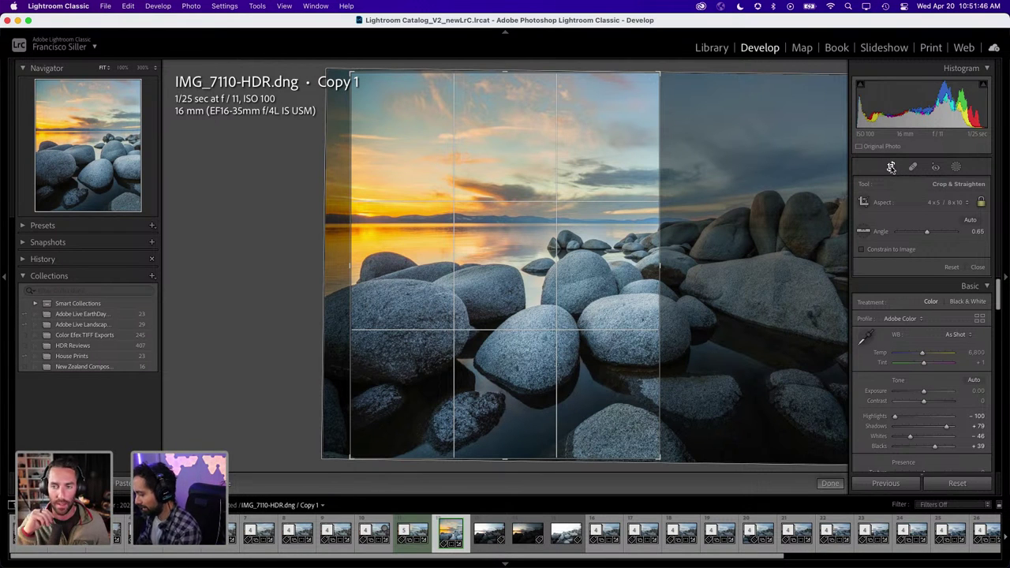
Nudge the photo slightly inside the locked 4x5 crop frame
{"action": "left_click", "coordinate": [890, 166]}
{"action": "left_click", "coordinate": [891, 167]}
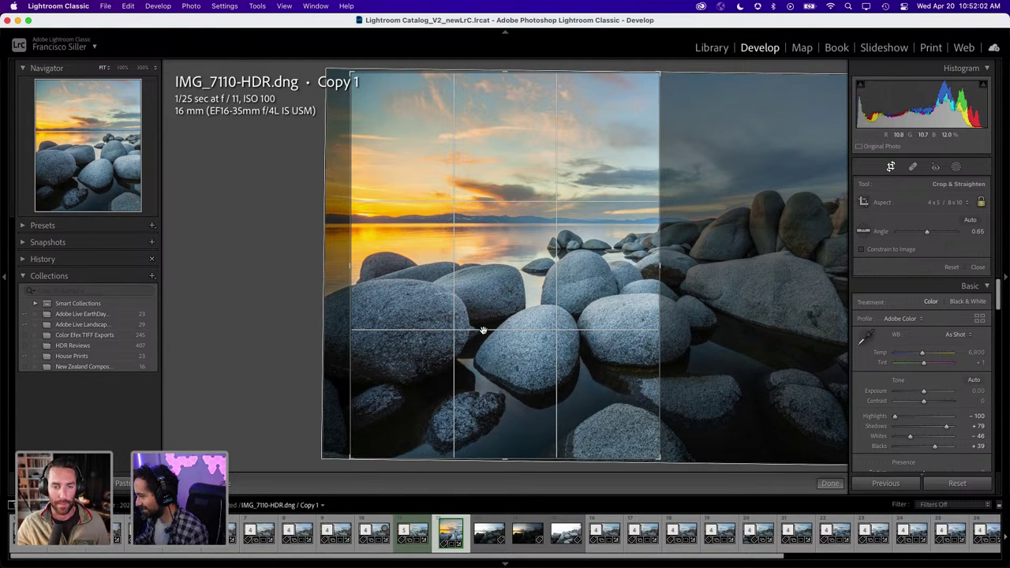
{"action": "left_click_drag", "start_coordinate": [511, 294], "coordinate": [515, 293]}
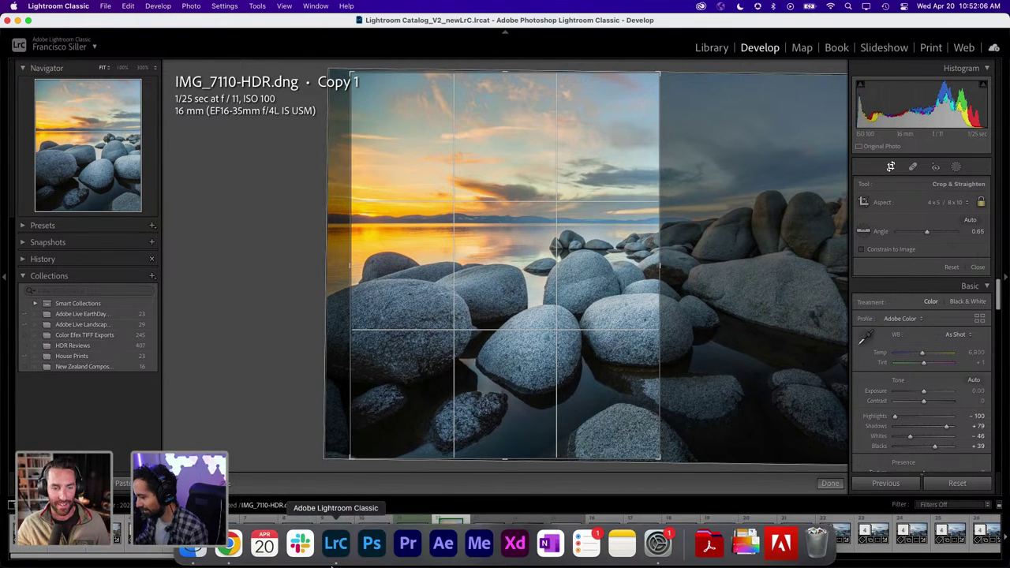
Search Chrome for 'how to cycle through lightroom overlays', then return to Lightroom
{"action": "left_click", "coordinate": [229, 543]}
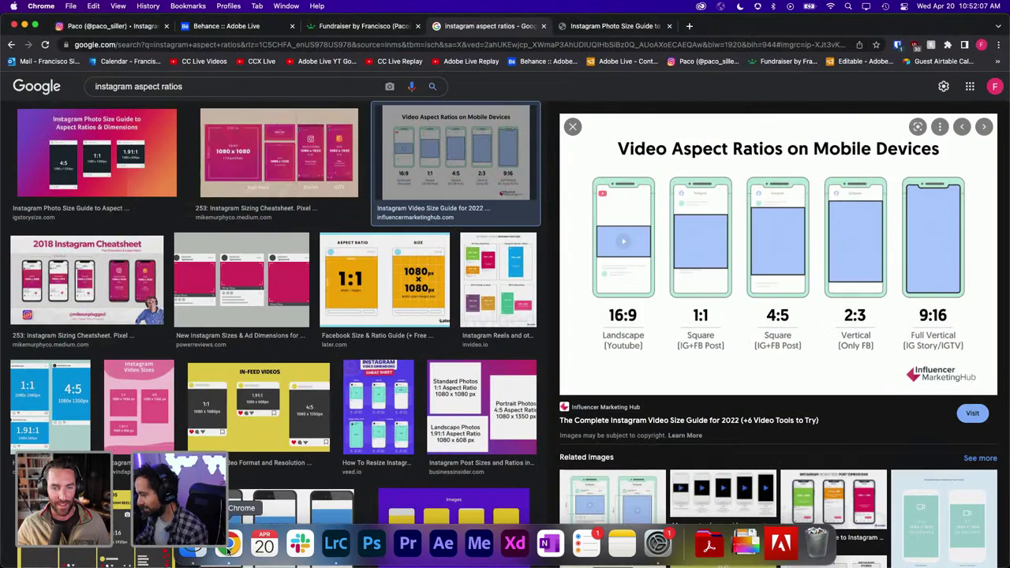
{"action": "left_click", "coordinate": [615, 26]}
{"action": "left_click", "coordinate": [689, 26]}
{"action": "type", "text": "h"}
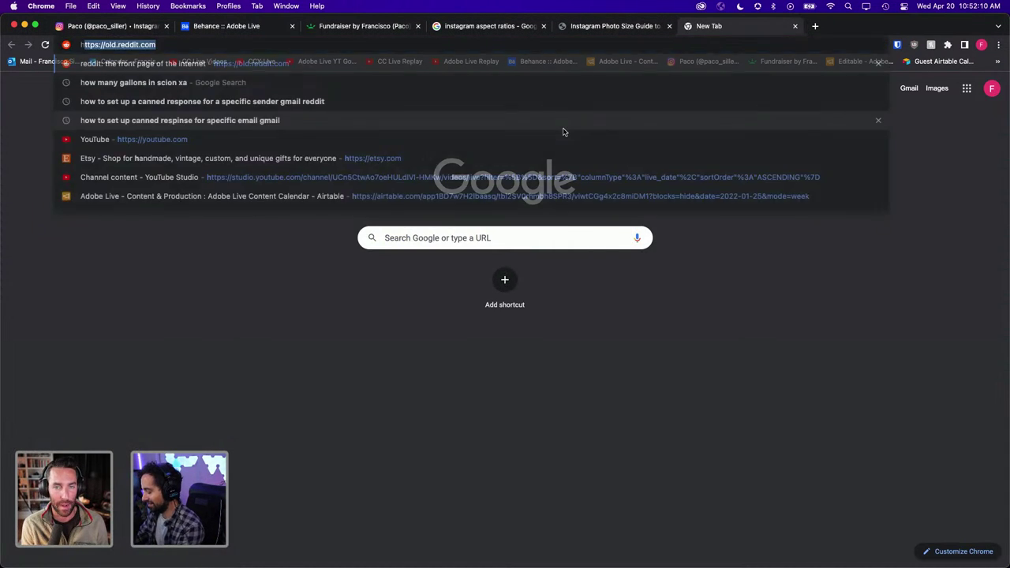
{"action": "type", "text": "ow to cyc"}
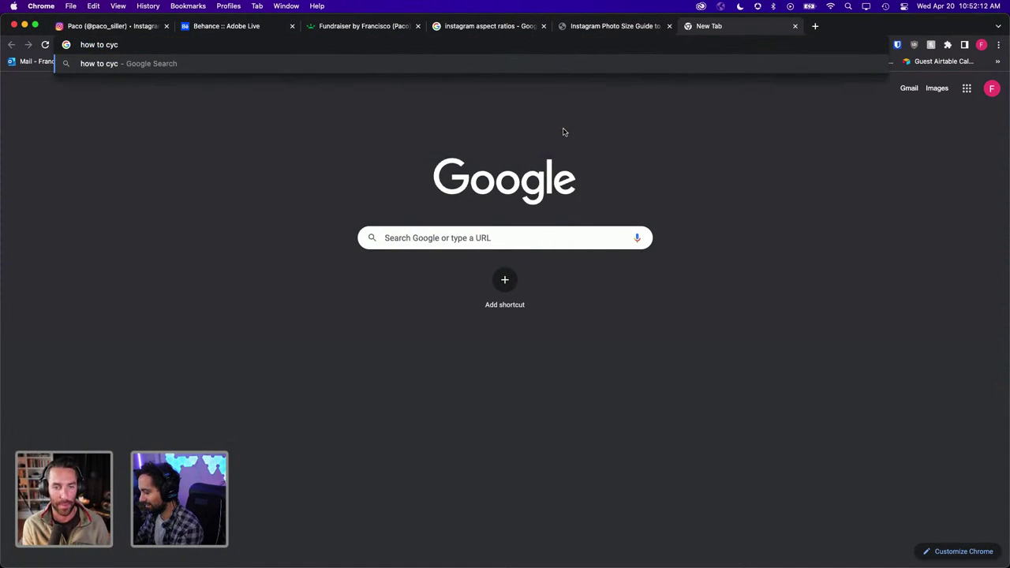
{"action": "type", "text": "le through lightr"}
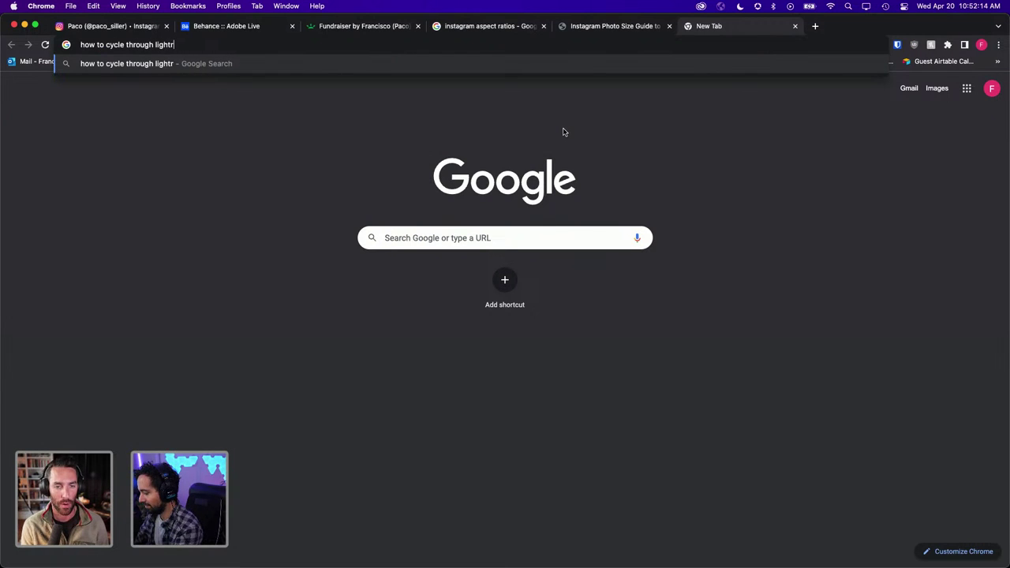
{"action": "type", "text": "oom overlays"}
{"action": "key", "text": "Return"}
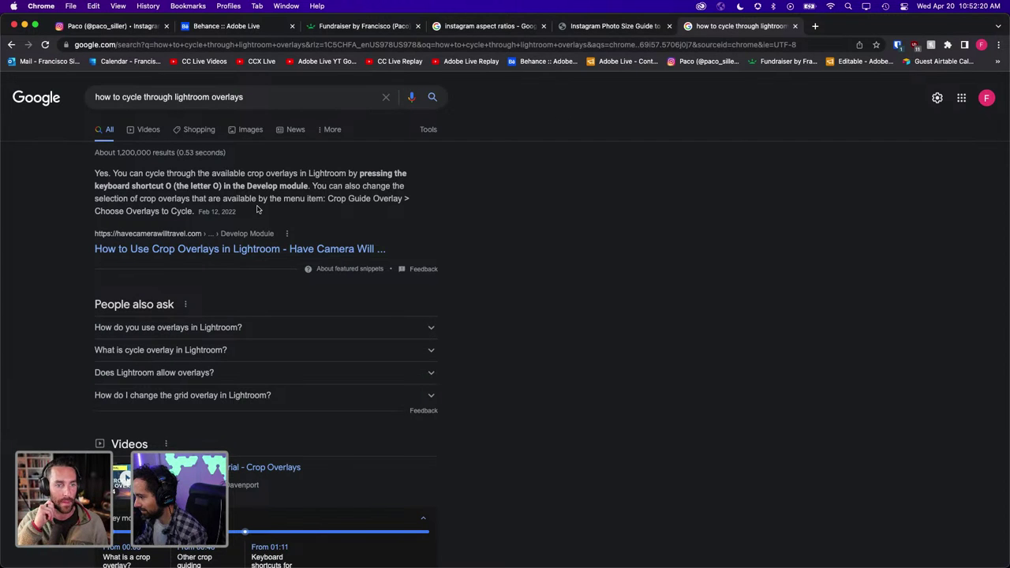
{"action": "key", "text": "super+Tab"}
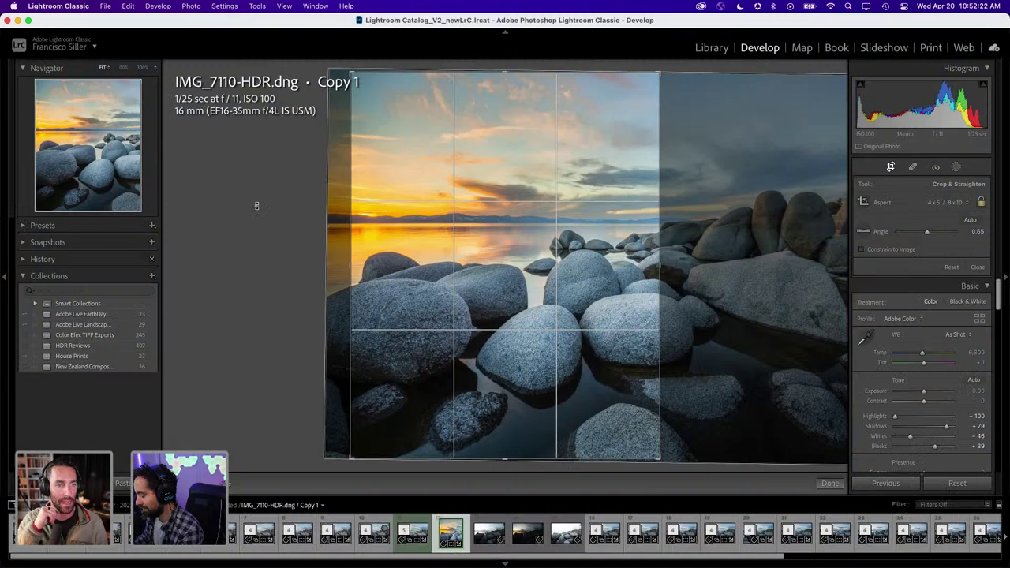
Reopen the 4x5 crop, cycle its guide overlays and nudge the photo right
{"action": "left_click", "coordinate": [830, 483]}
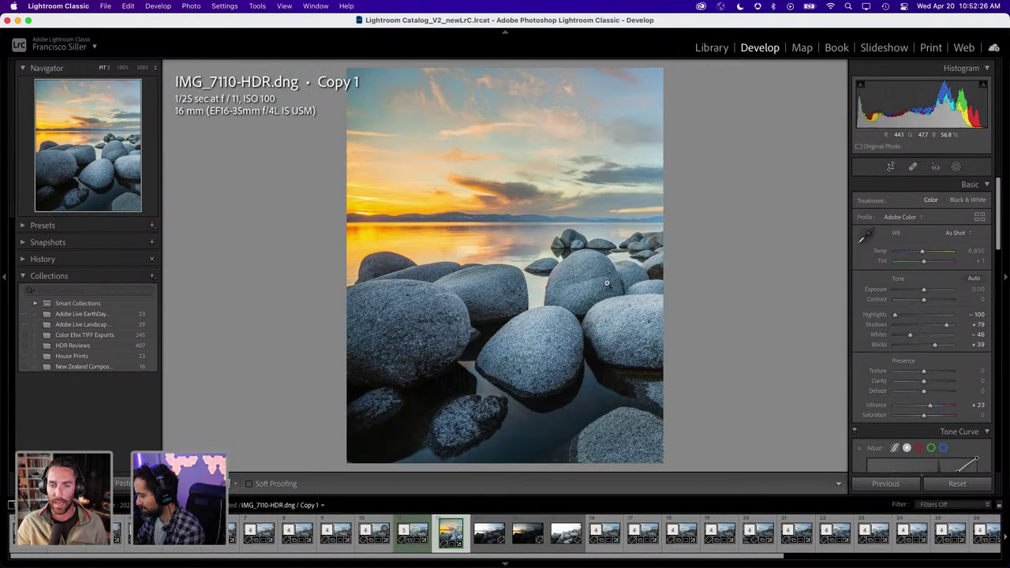
{"action": "key", "text": "0"}
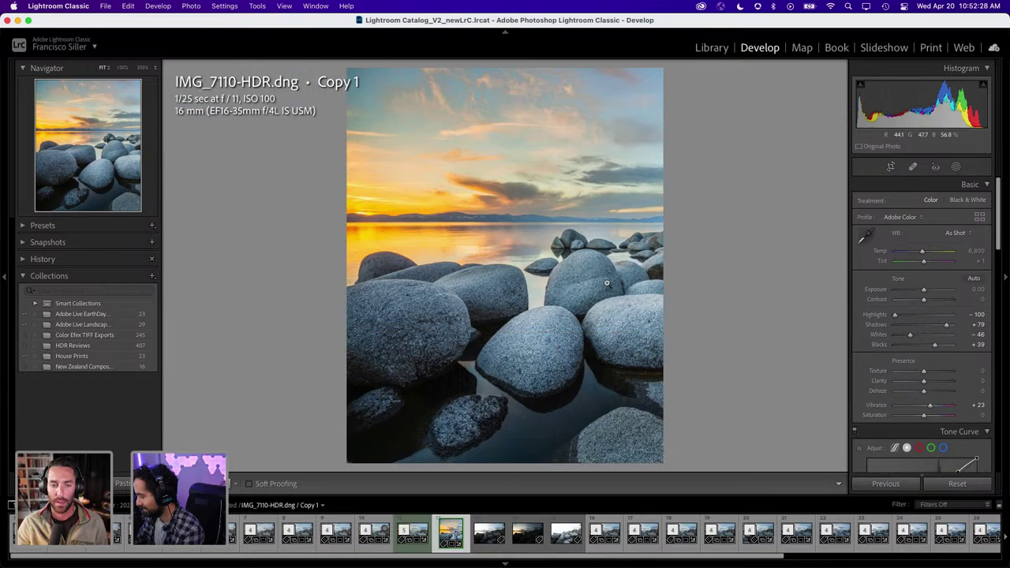
{"action": "left_click", "coordinate": [891, 167]}
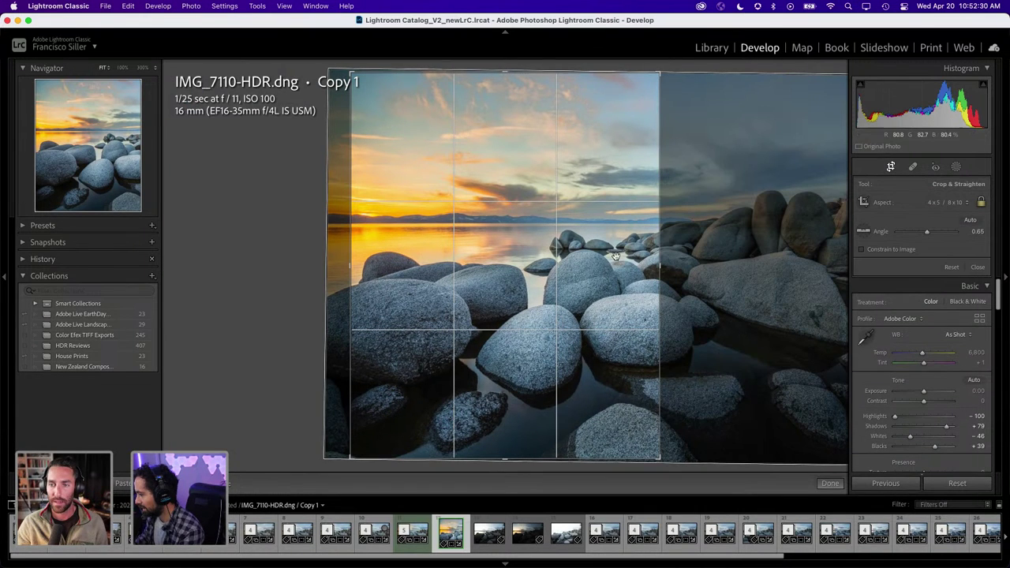
{"action": "key", "text": "o"}
{"action": "key", "text": "o"}
{"action": "key", "text": "o"}
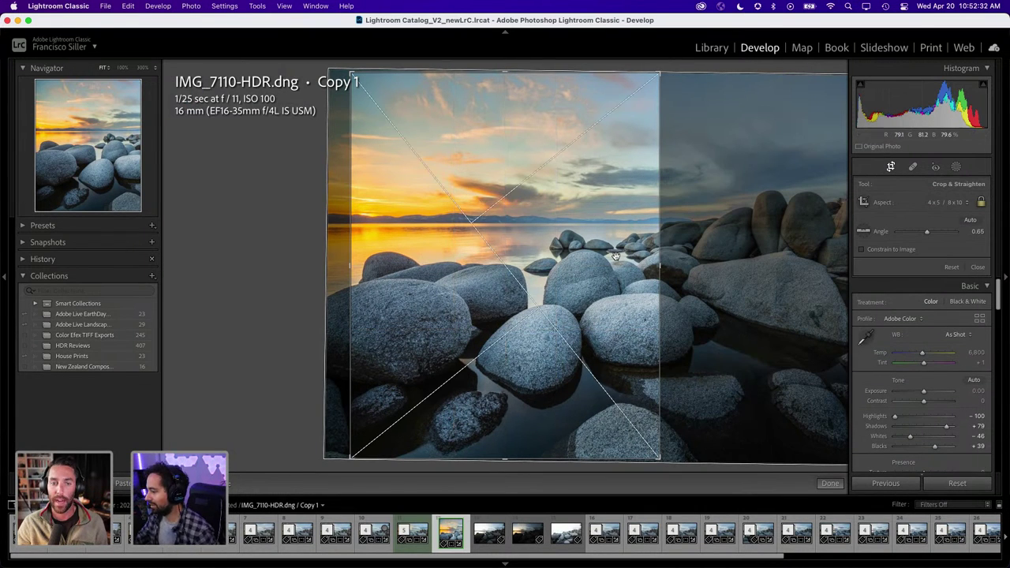
{"action": "key", "text": "o"}
{"action": "key", "text": "o"}
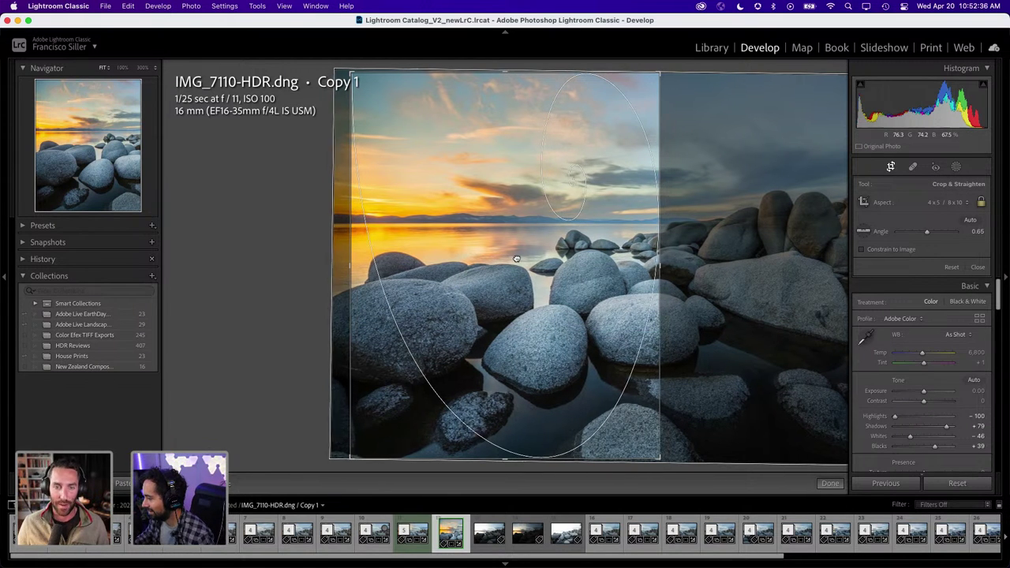
{"action": "left_click_drag", "start_coordinate": [509, 259], "coordinate": [515, 258]}
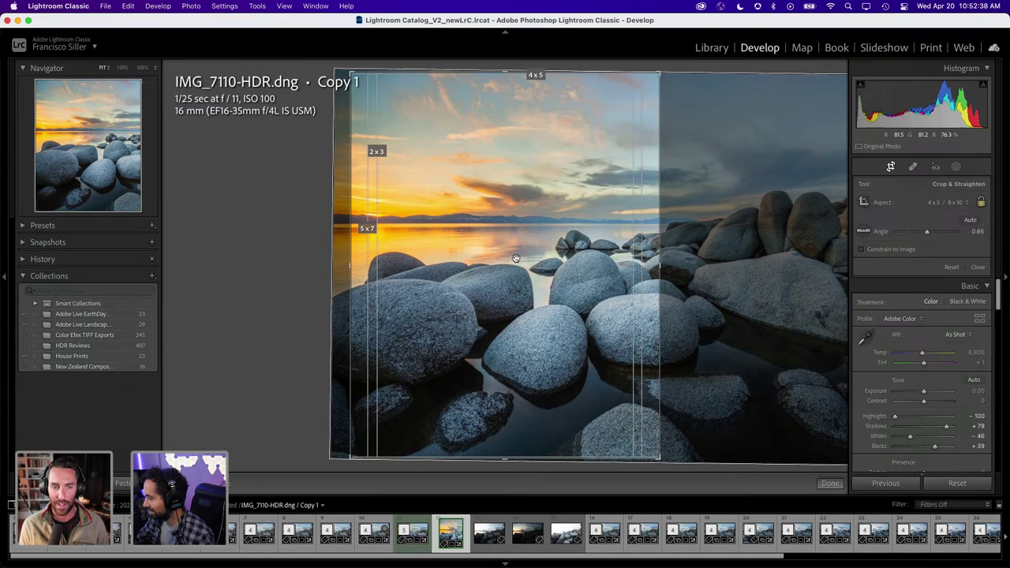
Cycle the crop guides back to rule of thirds, fine-tune the photo's position, and apply the crop
{"action": "key", "text": "o"}
{"action": "key", "text": "o"}
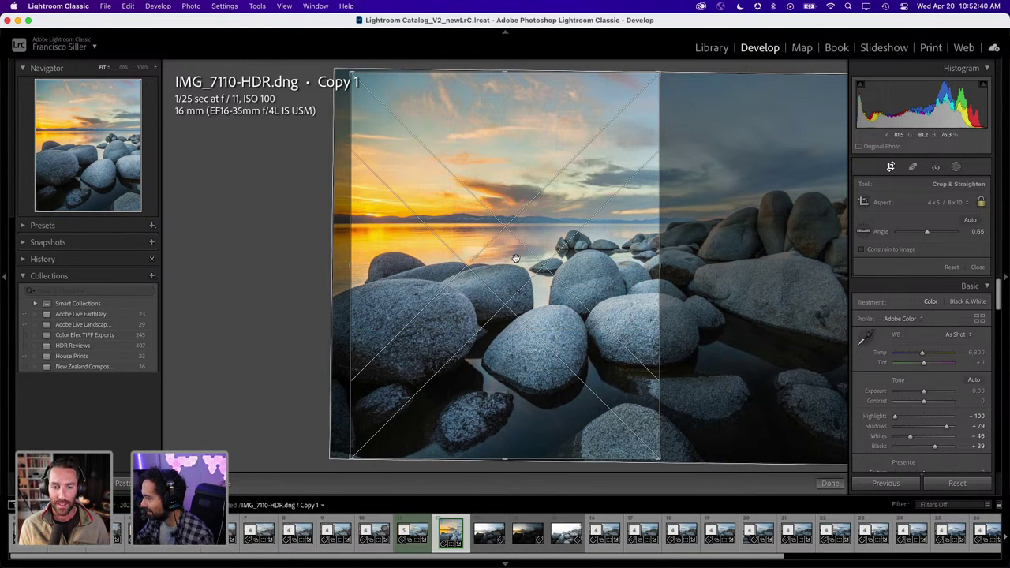
{"action": "key", "text": "o"}
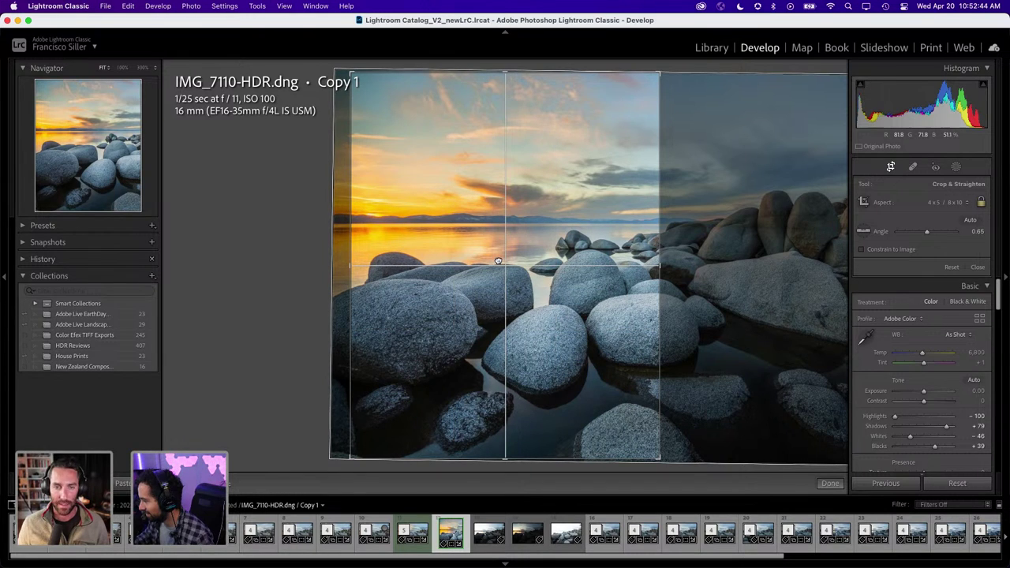
{"action": "key", "text": "o"}
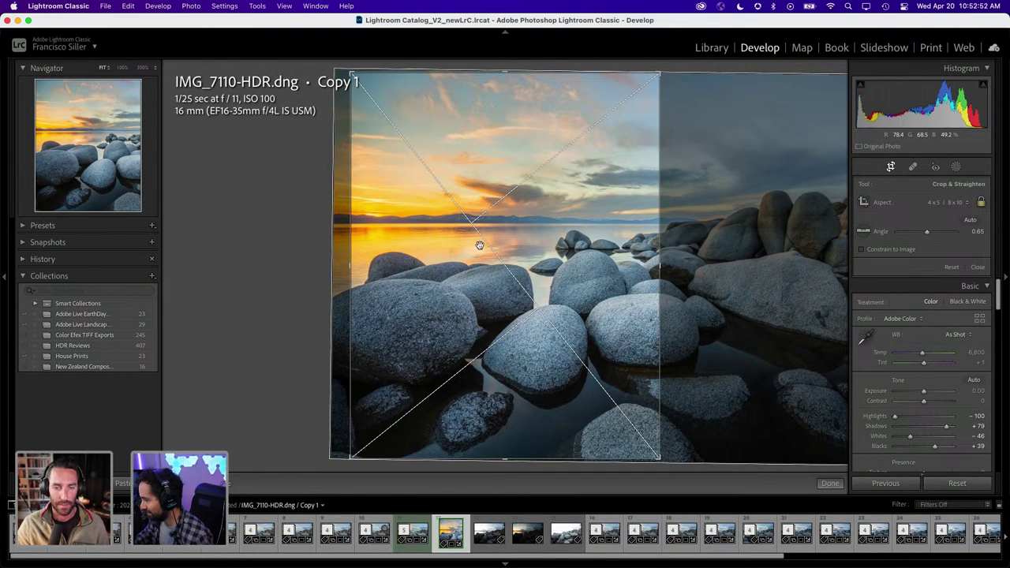
{"action": "key", "text": "o"}
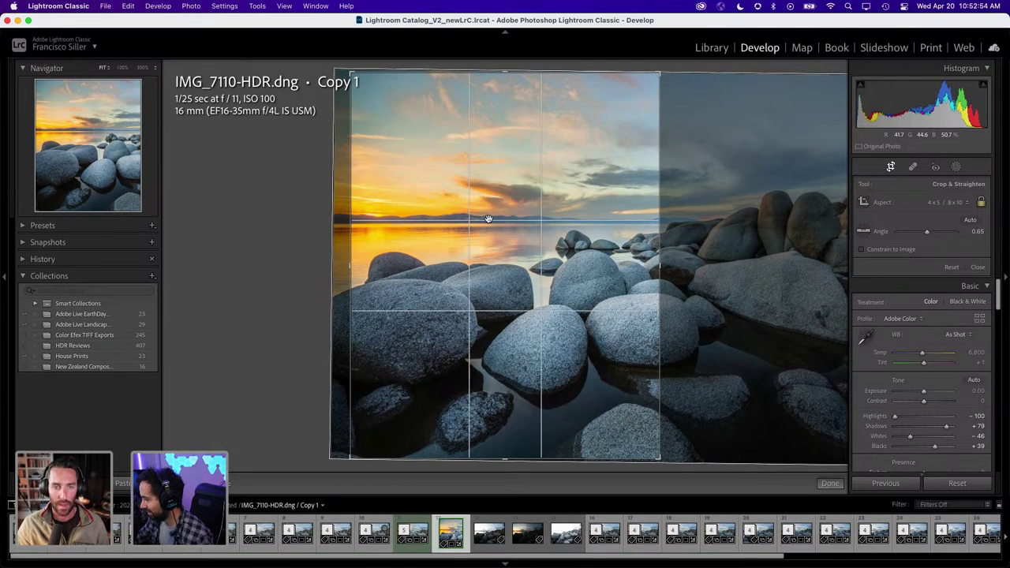
{"action": "key", "text": "o"}
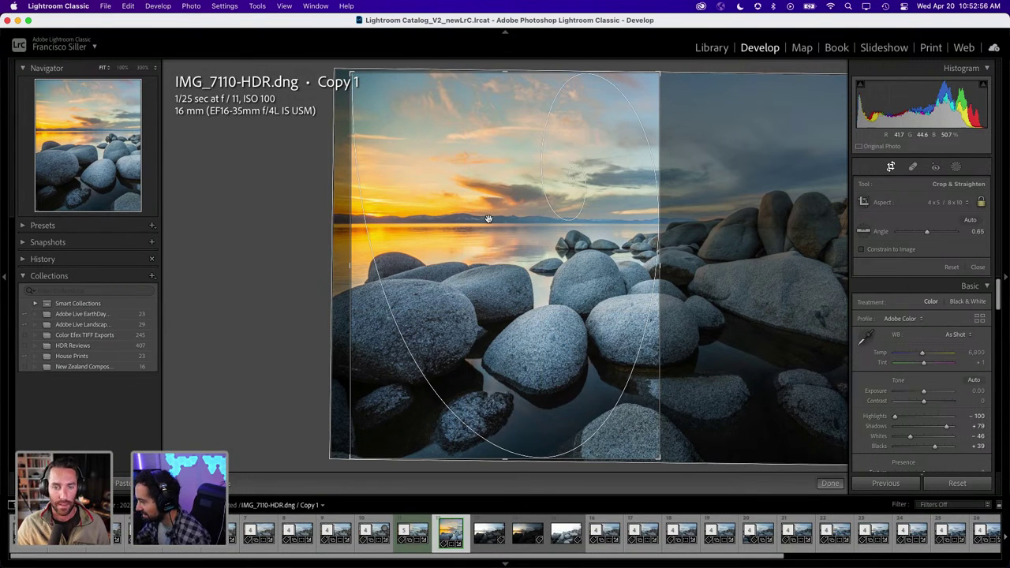
{"action": "key", "text": "o"}
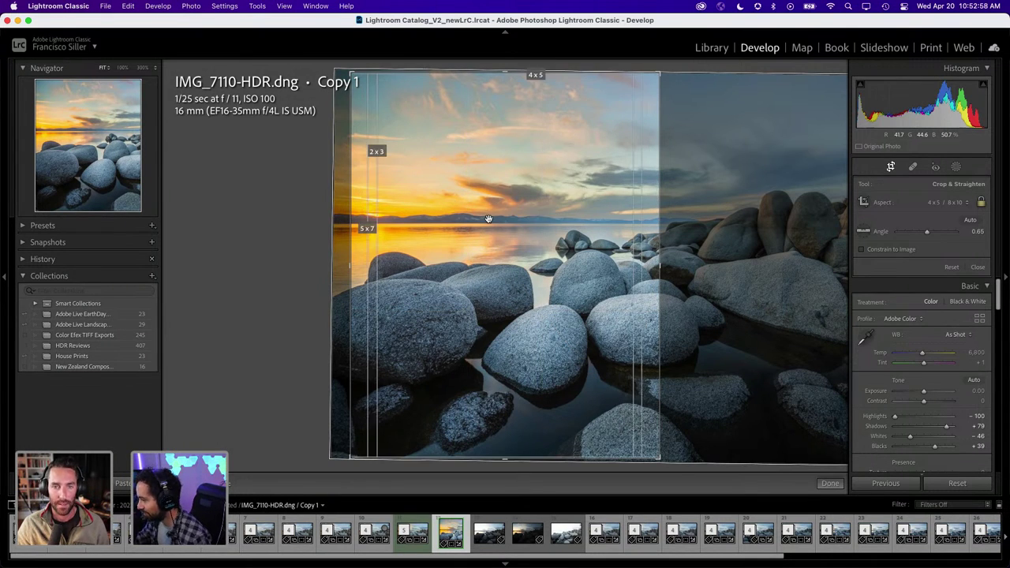
{"action": "key", "text": "o"}
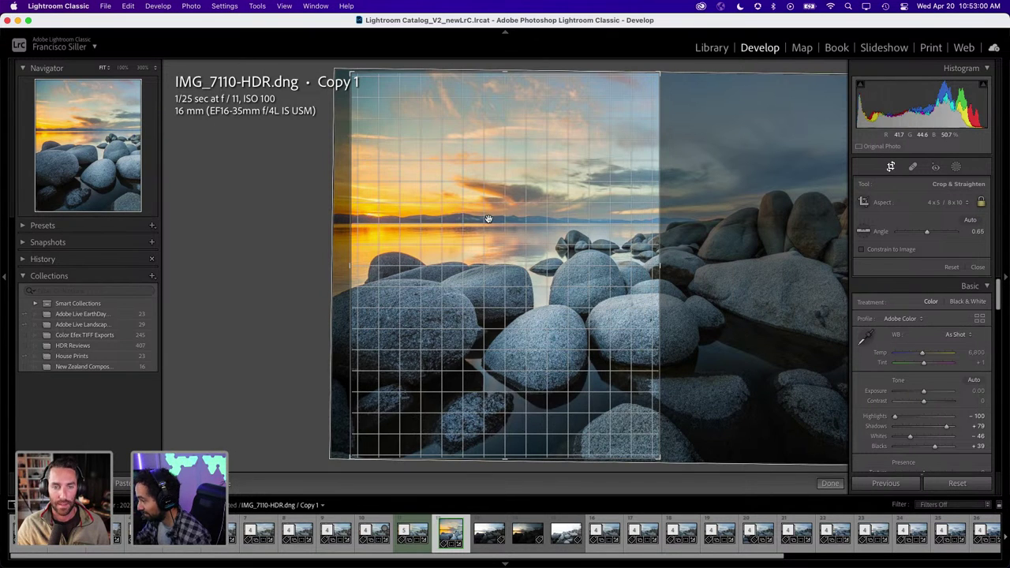
{"action": "key", "text": "o"}
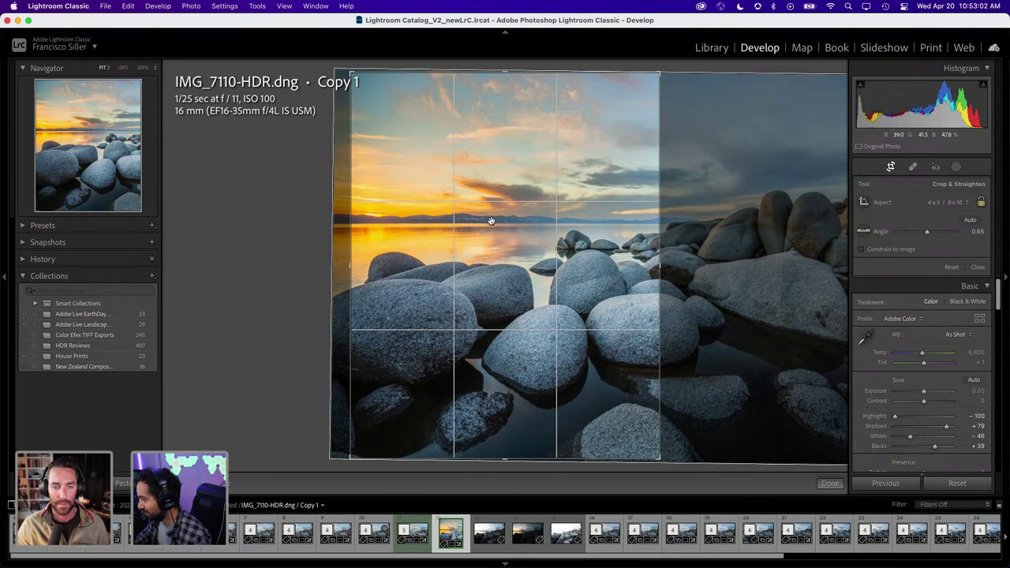
{"action": "left_click_drag", "start_coordinate": [488, 219], "coordinate": [495, 225]}
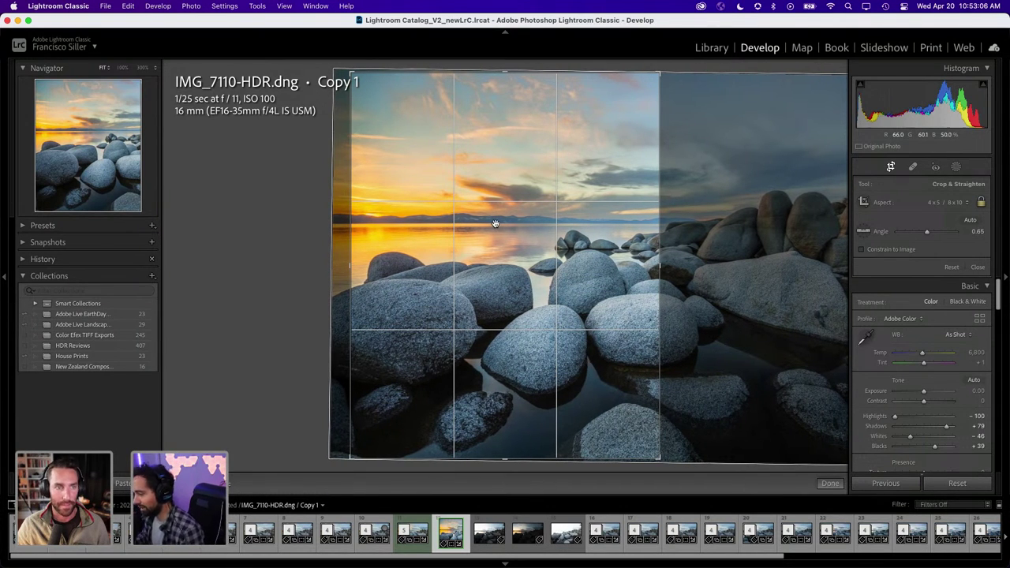
{"action": "left_click_drag", "start_coordinate": [526, 249], "coordinate": [516, 241]}
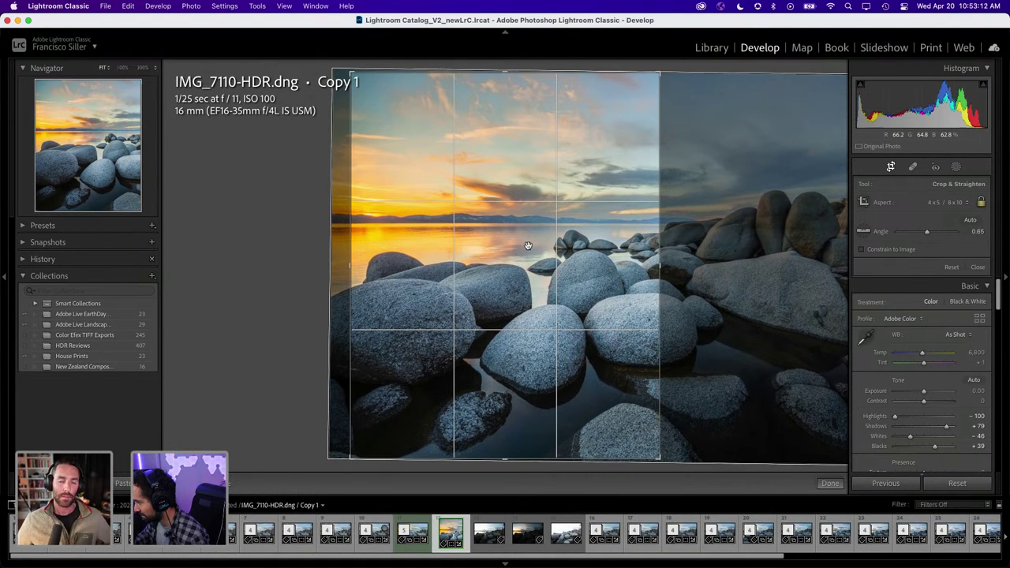
{"action": "left_click", "coordinate": [830, 483]}
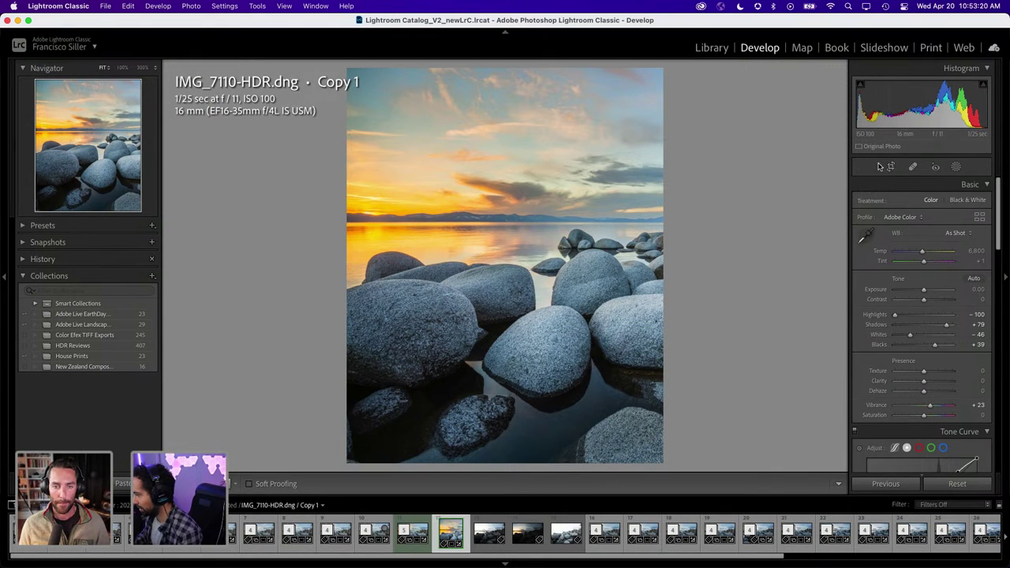
Select the Dodge Brush mask, show its red overlay, and raise brush Flow to 45
{"action": "left_click", "coordinate": [955, 166]}
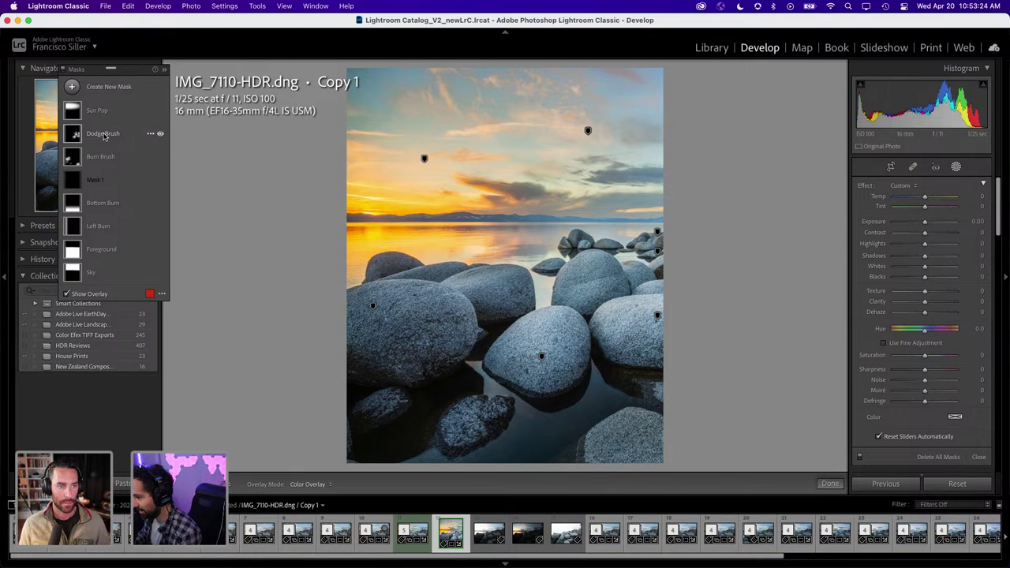
{"action": "left_click", "coordinate": [104, 134]}
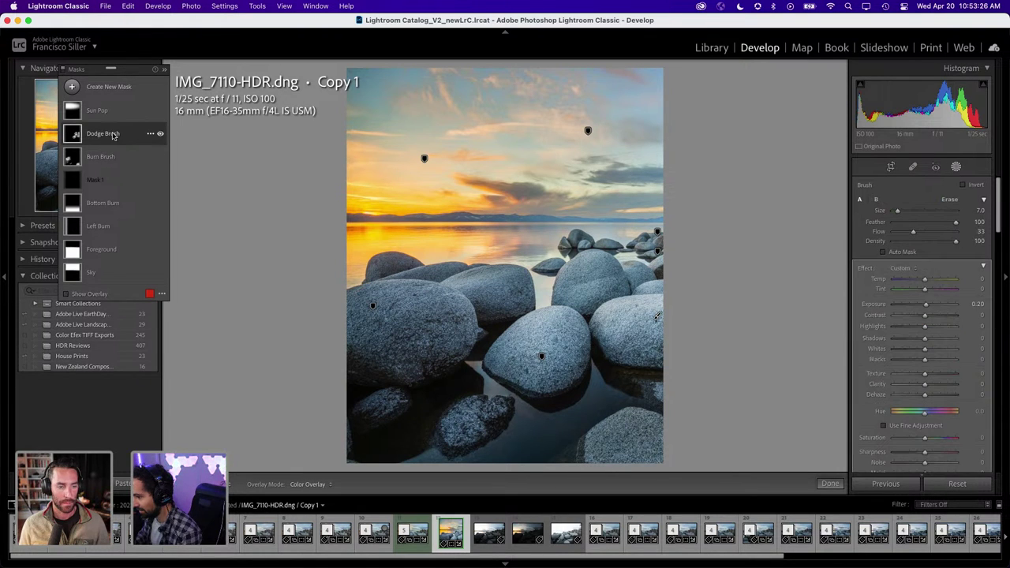
{"action": "key", "text": "o"}
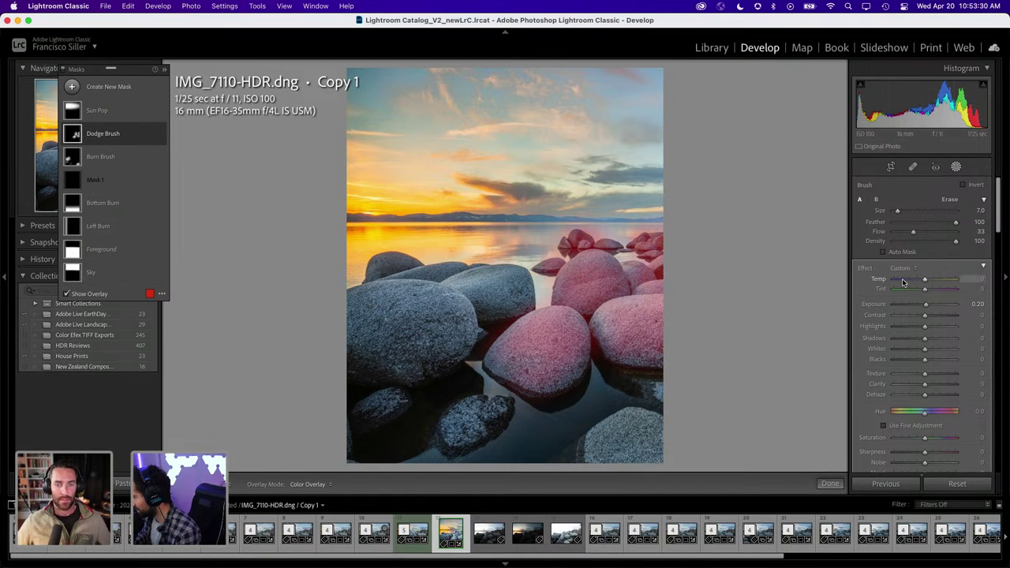
{"action": "left_click_drag", "start_coordinate": [912, 232], "coordinate": [921, 231]}
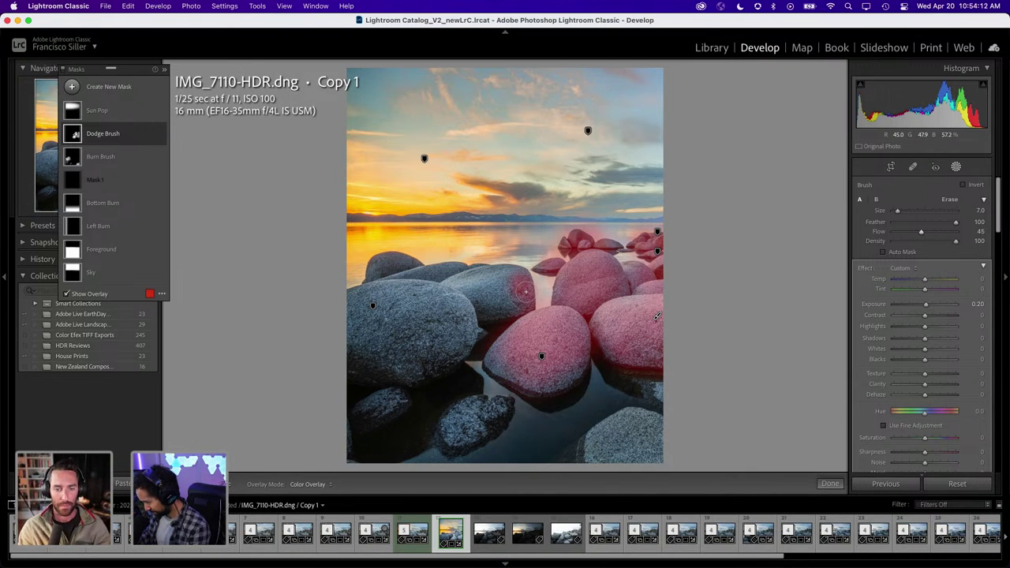
{"action": "key", "text": "h"}
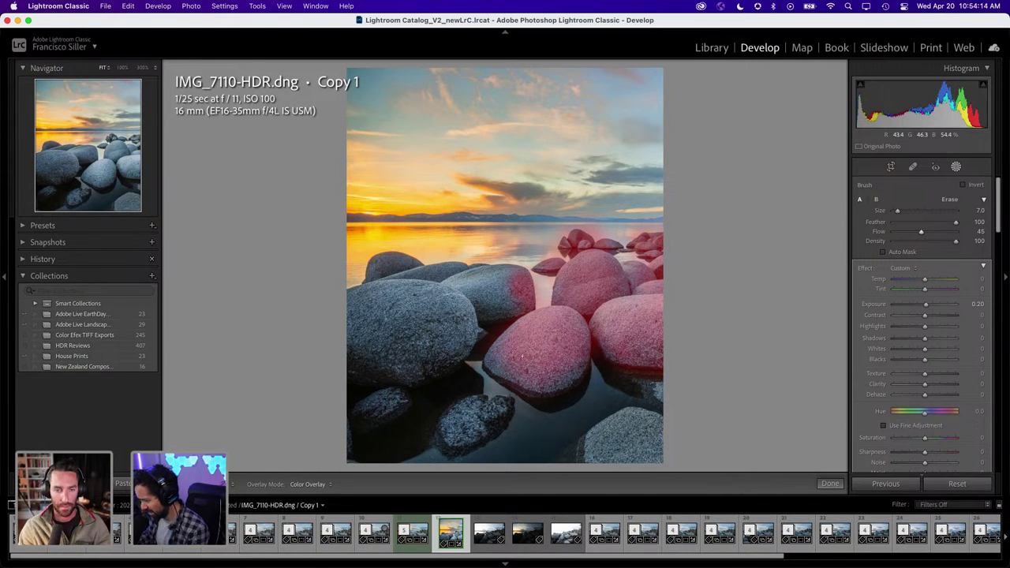
Search Google for 'sand harbor' in a new Chrome tab
{"action": "key", "text": "h"}
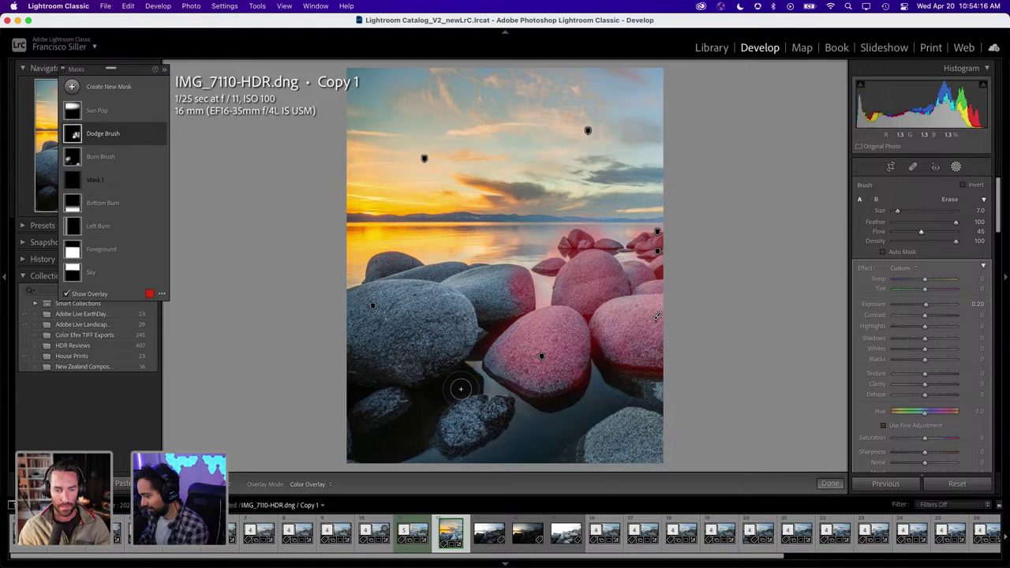
{"action": "left_click", "coordinate": [268, 546]}
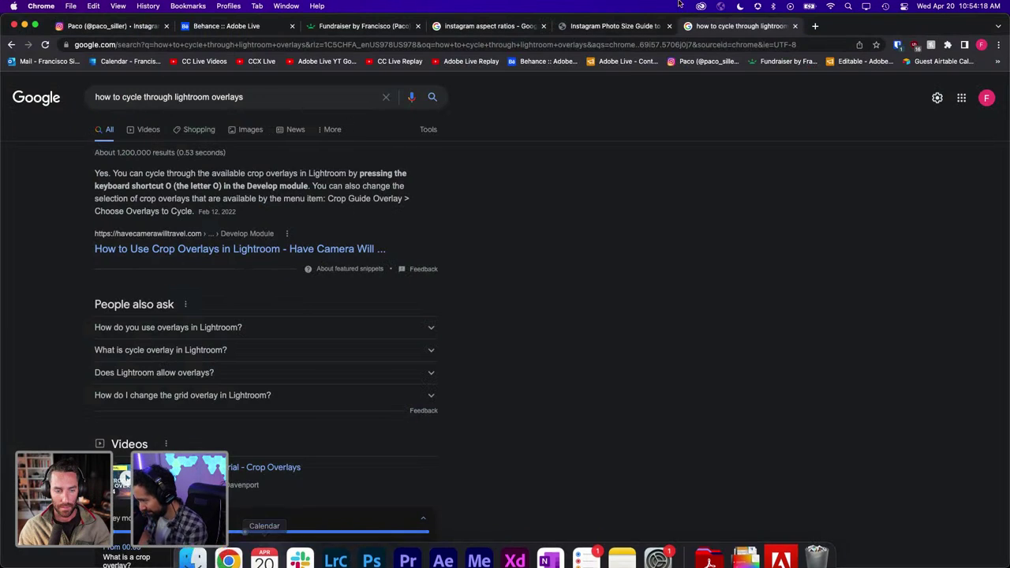
{"action": "left_click", "coordinate": [825, 29]}
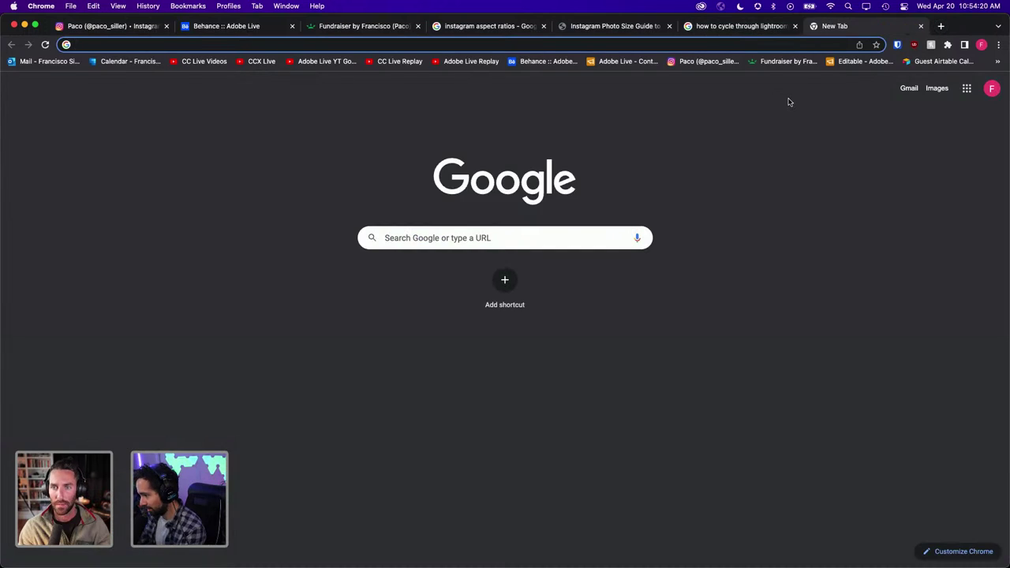
{"action": "type", "text": "sand harbord"}
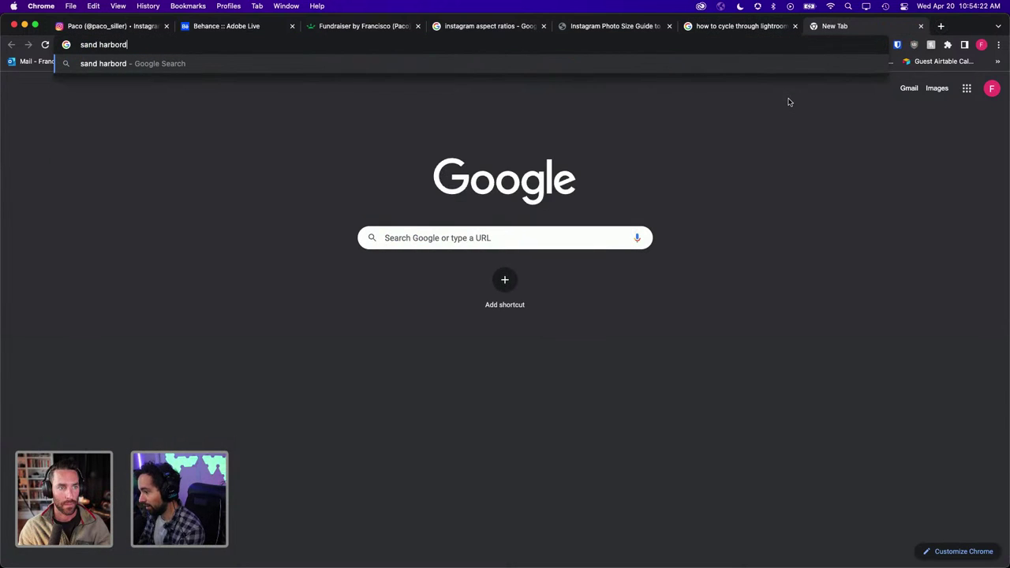
{"action": "key", "text": "BackSpace"}
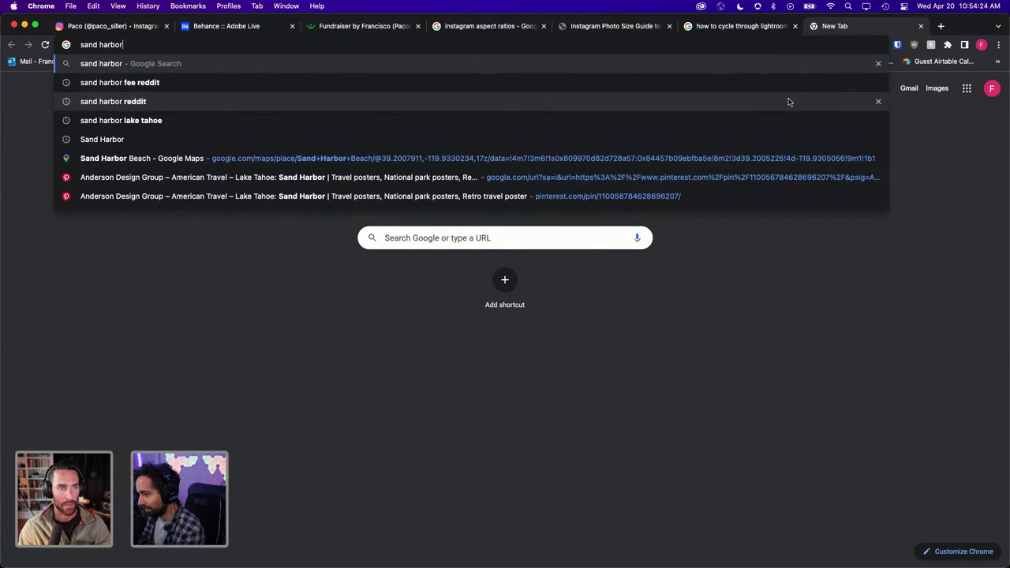
{"action": "key", "text": "Return"}
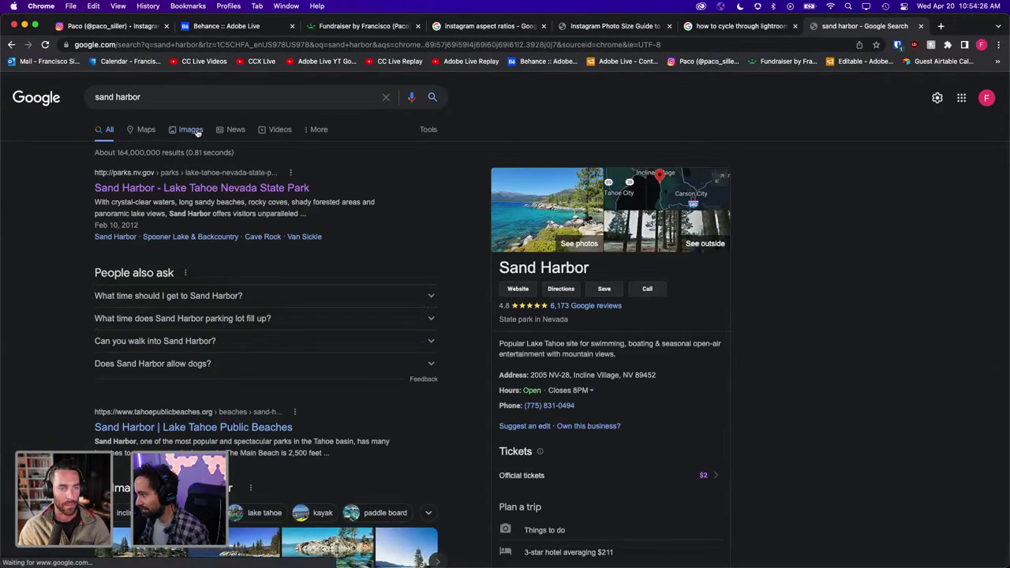
Browse the sand harbor image previews, then return to Lightroom Classic
{"action": "left_click", "coordinate": [194, 132]}
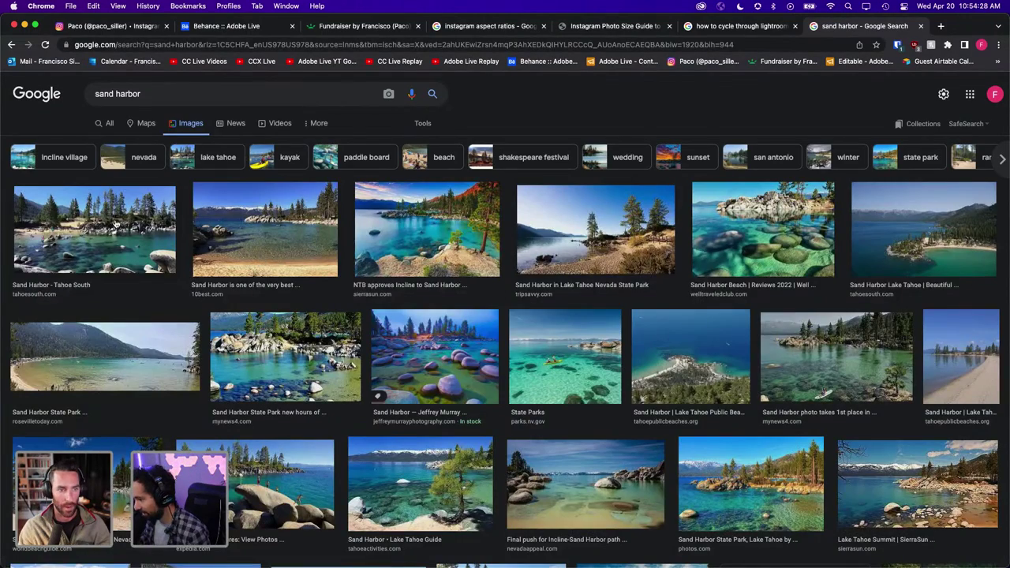
{"action": "left_click", "coordinate": [151, 269]}
{"action": "key", "text": "Right"}
{"action": "key", "text": "Right"}
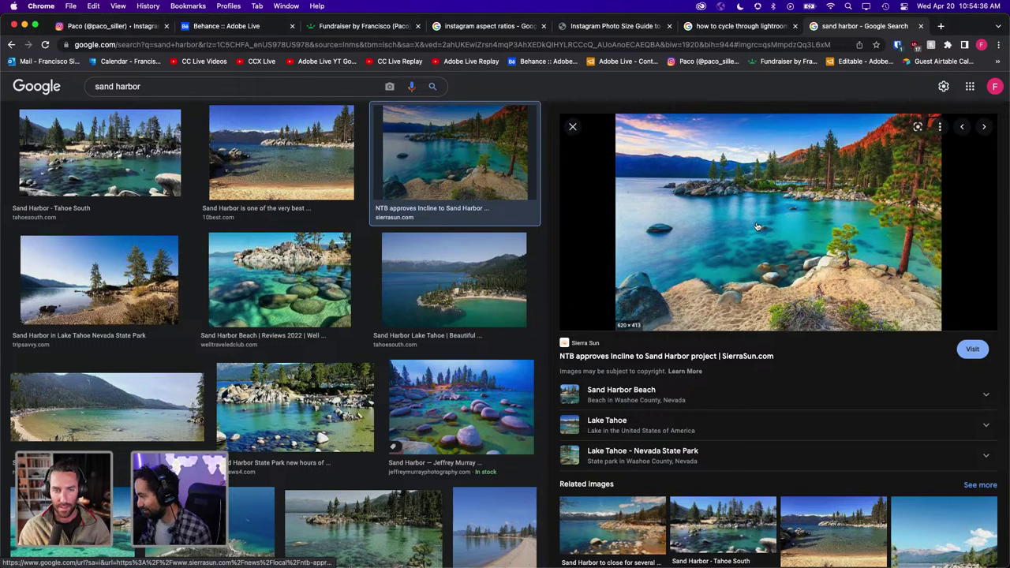
{"action": "key", "text": "Right"}
{"action": "key", "text": "Right"}
{"action": "key", "text": "Right"}
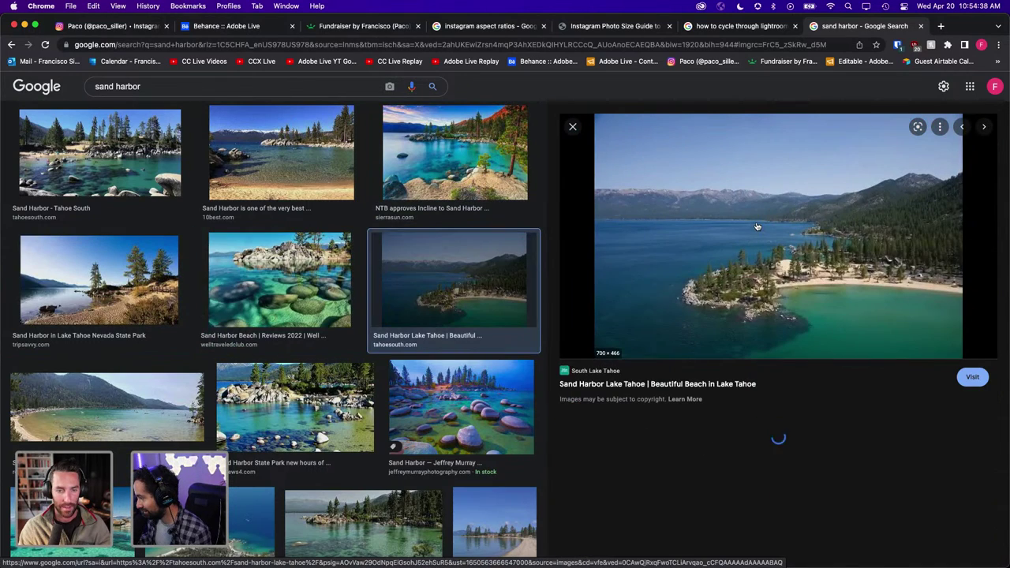
{"action": "key", "text": "Right"}
{"action": "key", "text": "Right"}
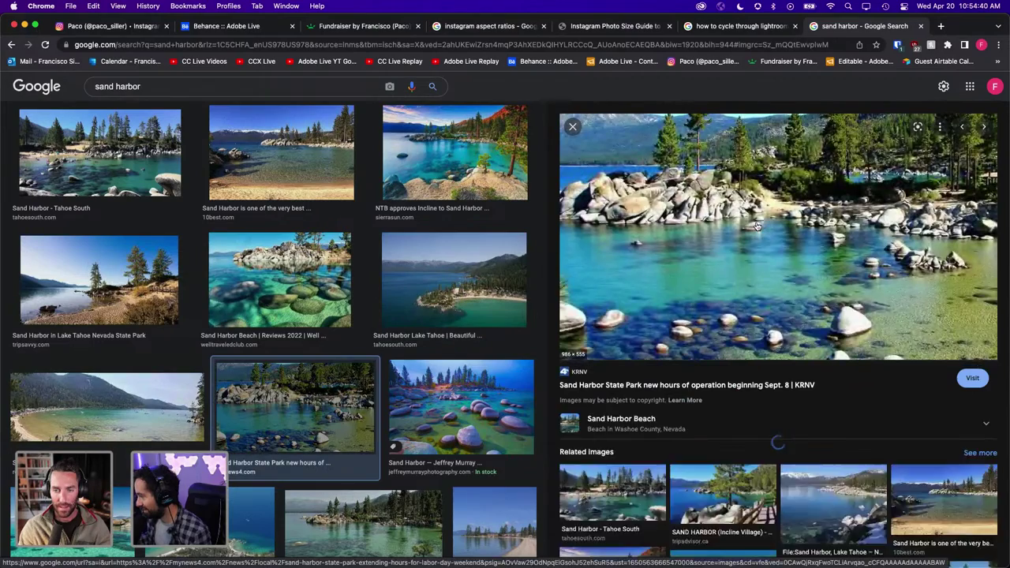
{"action": "key", "text": "Right"}
{"action": "key", "text": "Right"}
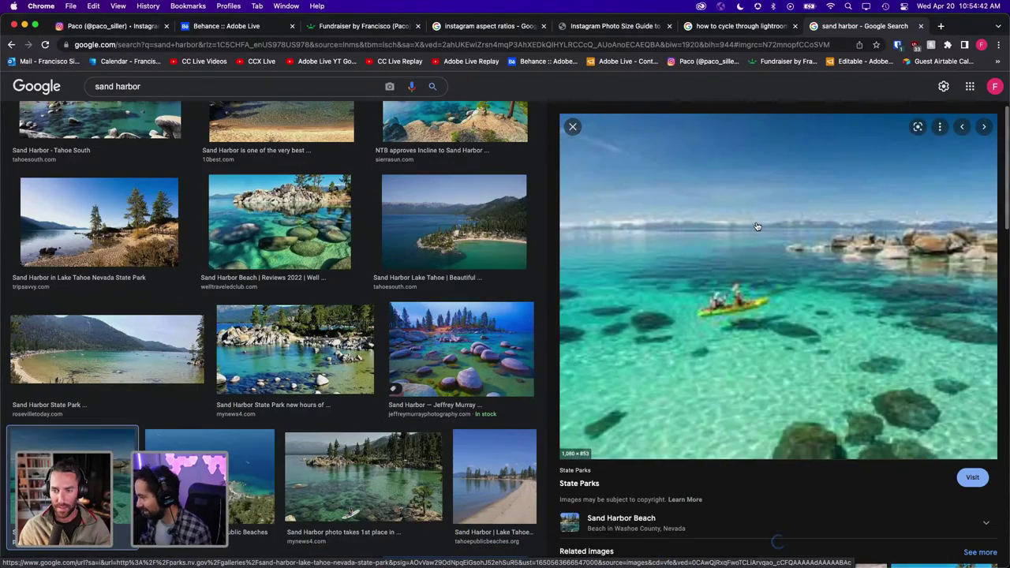
{"action": "key", "text": "Right"}
{"action": "key", "text": "Right"}
{"action": "key", "text": "Right"}
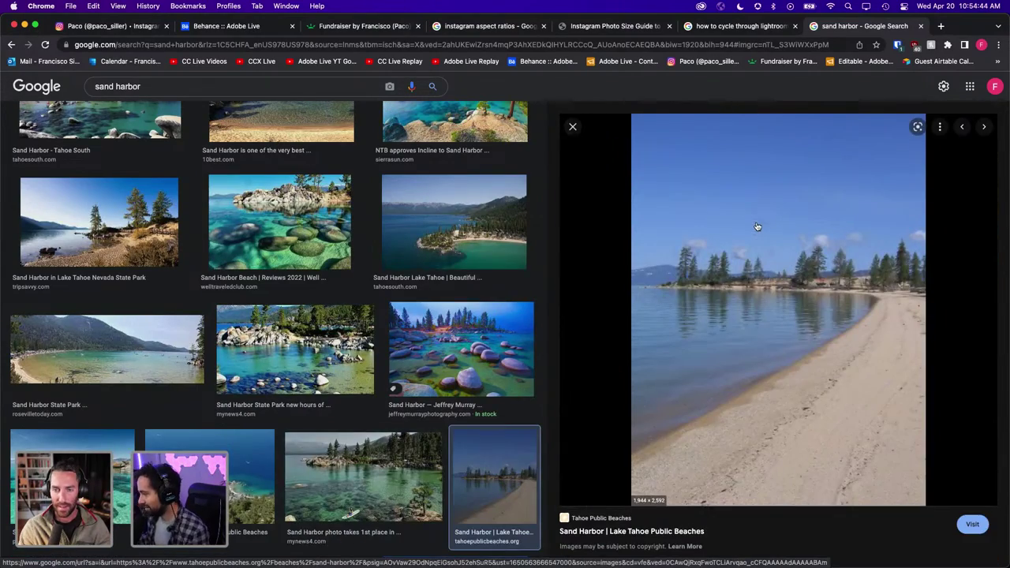
{"action": "key", "text": "Right"}
{"action": "key", "text": "Right"}
{"action": "key", "text": "Right"}
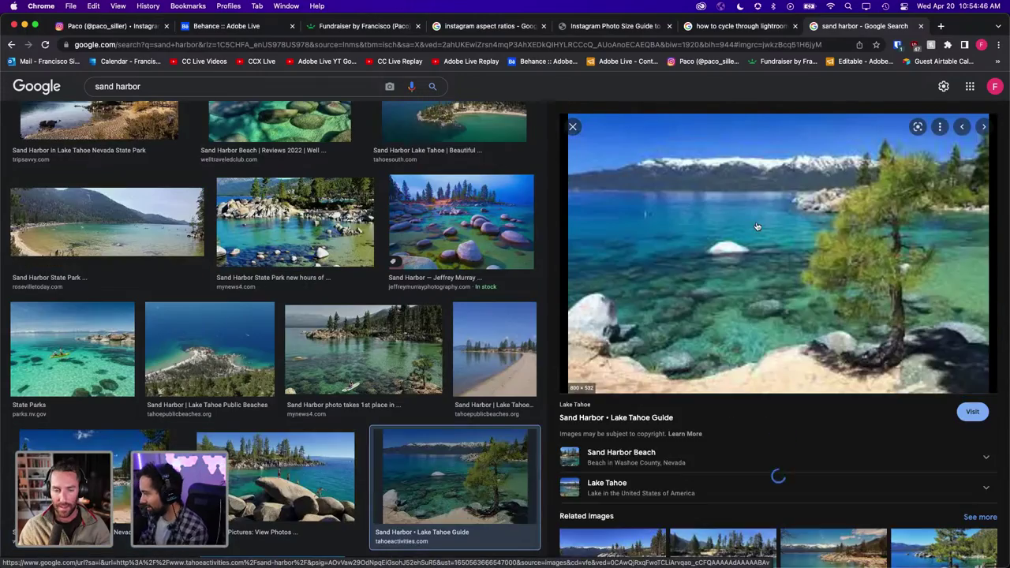
{"action": "key", "text": "ctrl+Up"}
{"action": "left_click", "coordinate": [907, 236]}
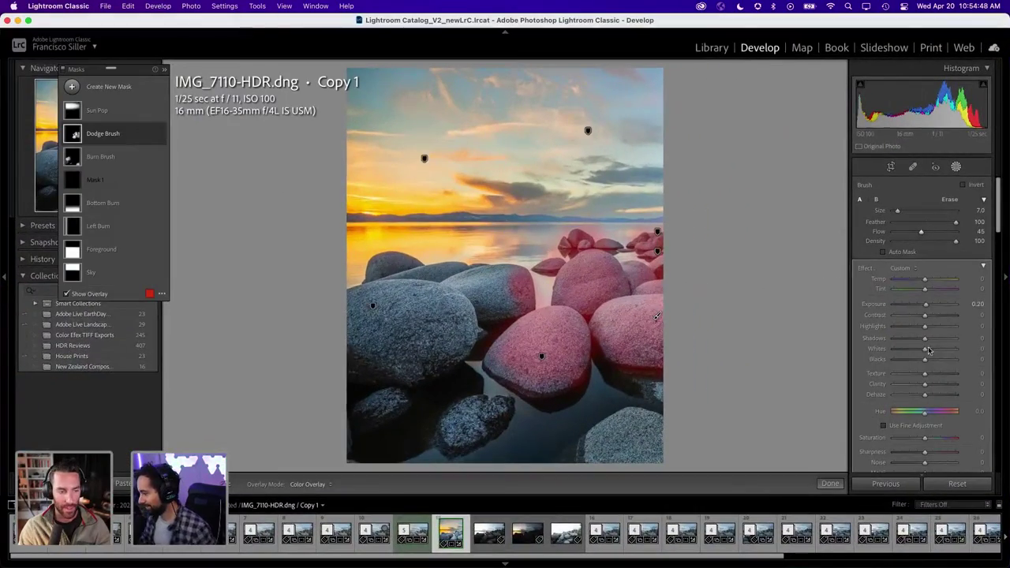
Reselect the Dodge Brush mask and toggle its red overlay and the masks panel
{"action": "left_click", "coordinate": [835, 485]}
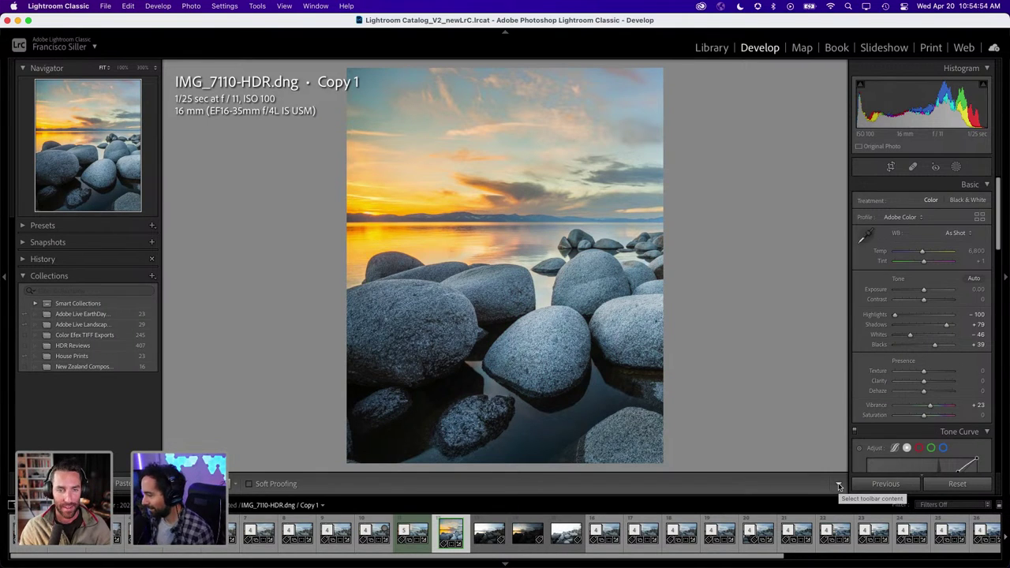
{"action": "left_click", "coordinate": [956, 166]}
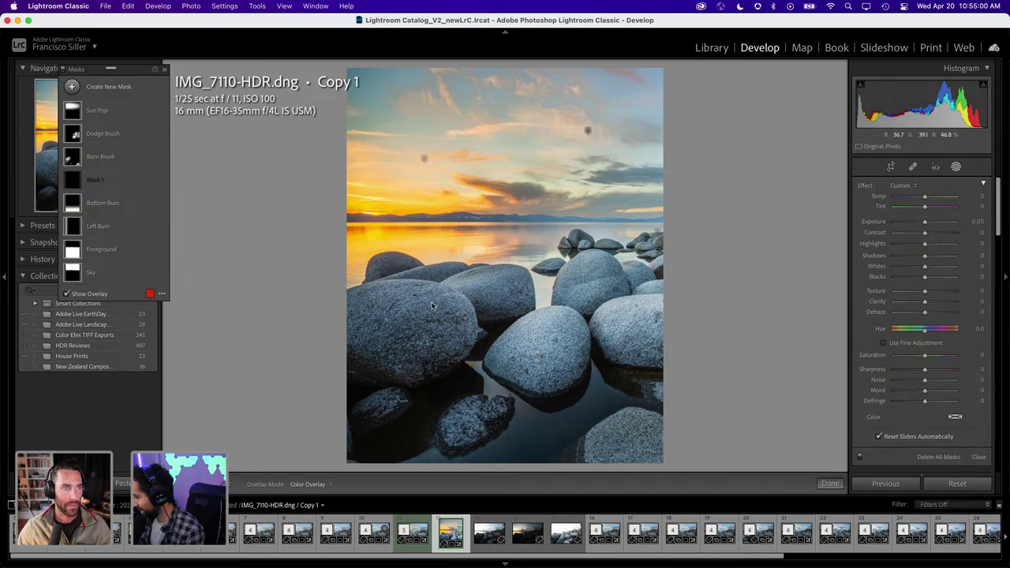
{"action": "left_click", "coordinate": [106, 157]}
{"action": "left_click", "coordinate": [102, 133]}
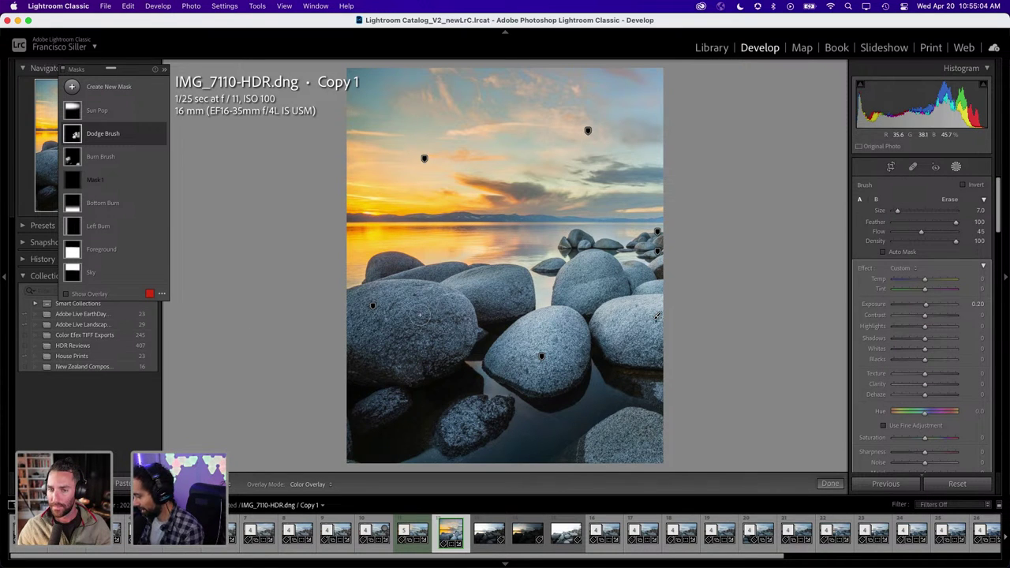
{"action": "key", "text": "shift+w"}
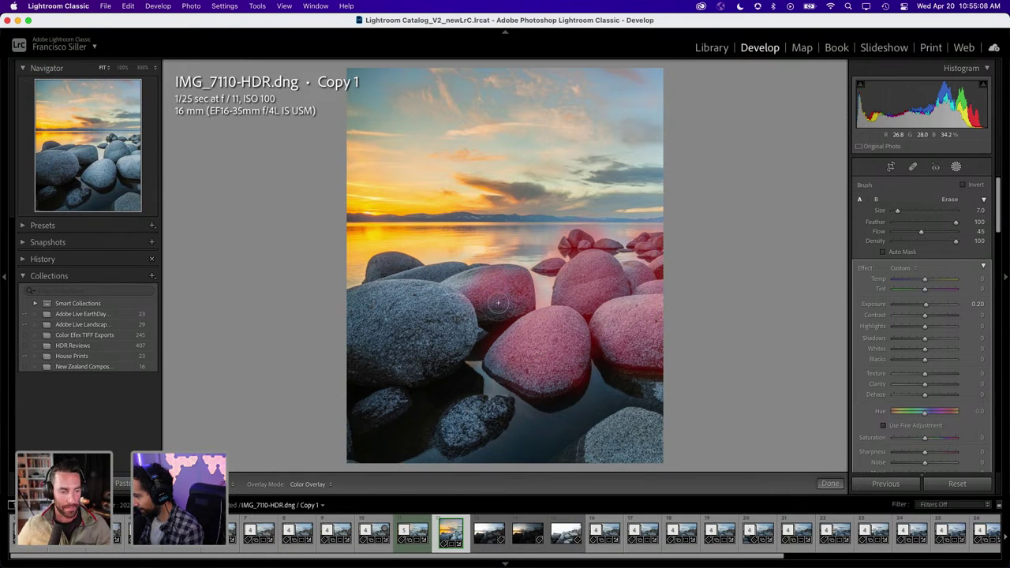
{"action": "key", "text": "shift+w"}
{"action": "key", "text": "o"}
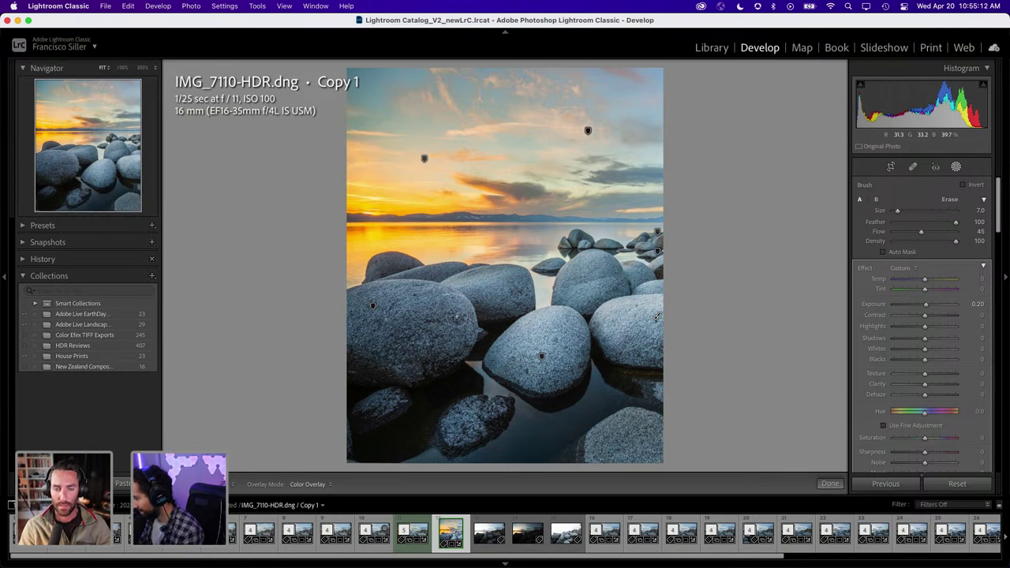
{"action": "key", "text": "shift+w"}
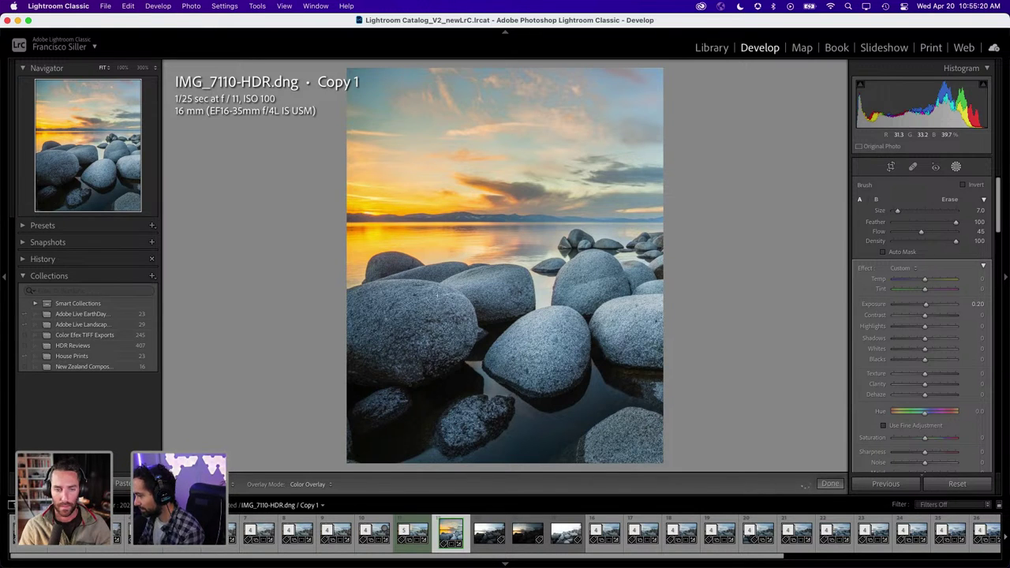
Erase the Burn Brush mask from the large left boulder and lower-left rock
{"action": "key", "text": "o"}
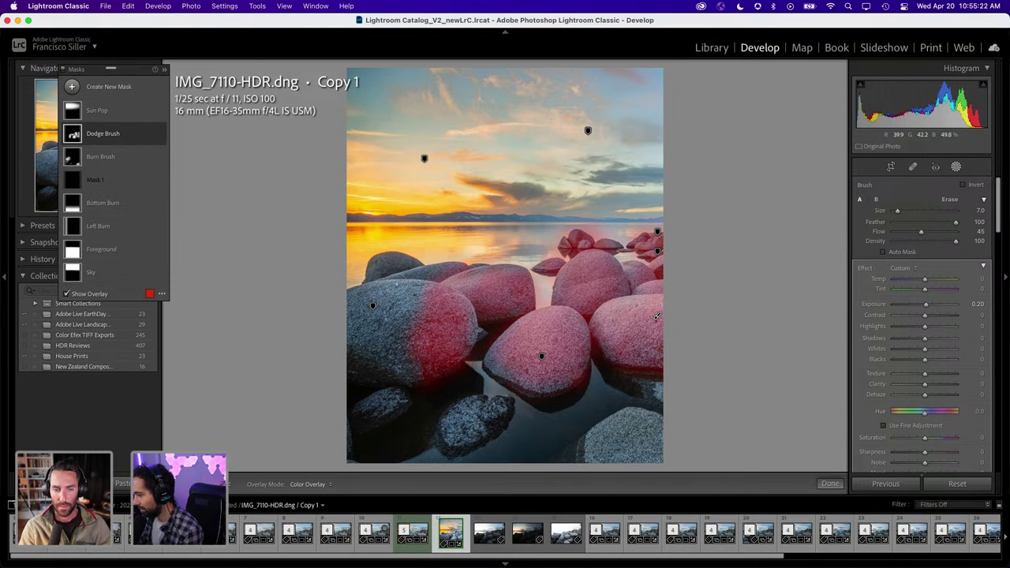
{"action": "left_click", "coordinate": [120, 158]}
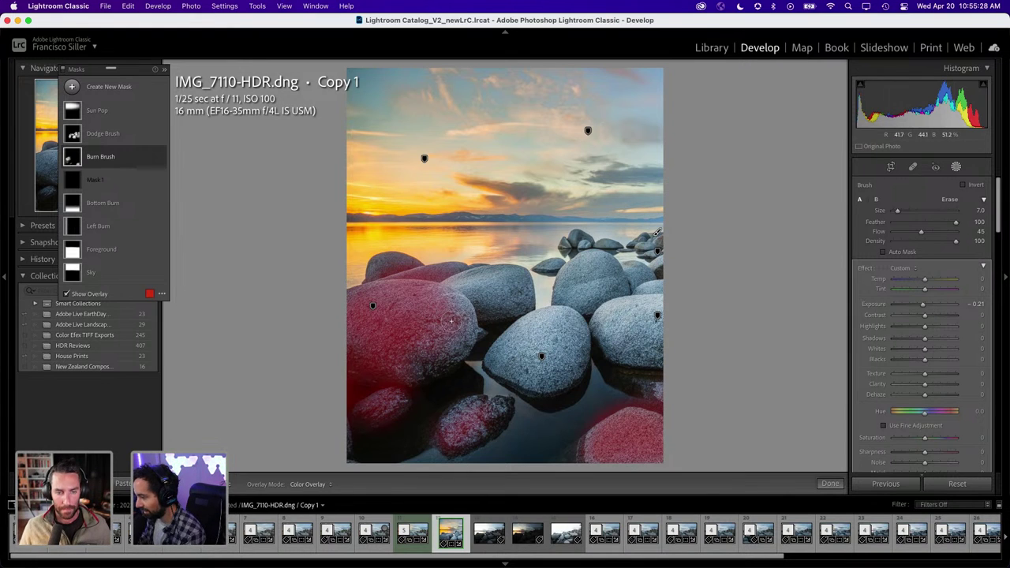
{"action": "key", "text": "alt"}
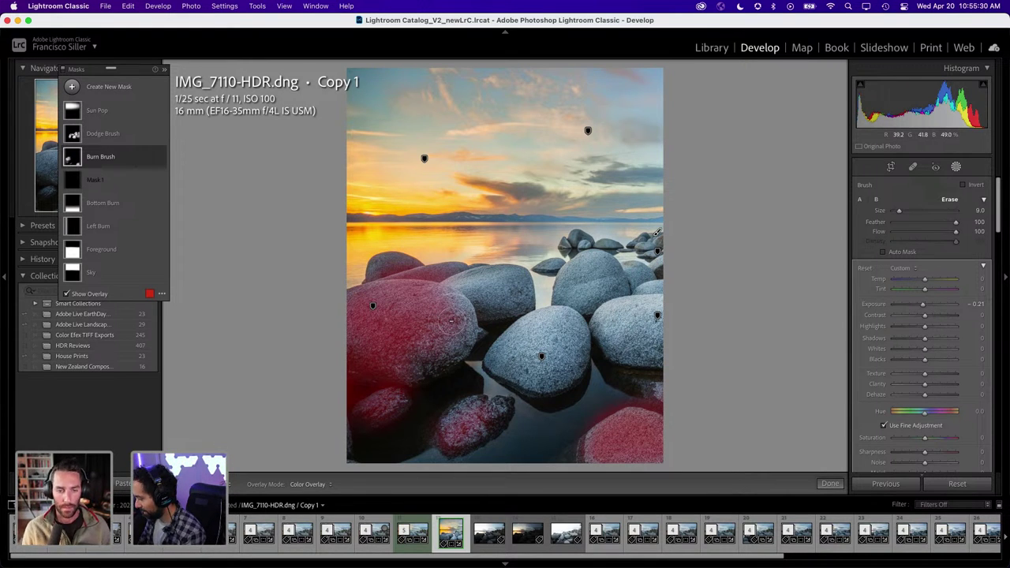
{"action": "scroll", "coordinate": [451, 319], "scroll_direction": "up", "scroll_amount": 2}
{"action": "left_click_drag", "start_coordinate": [451, 319], "coordinate": [424, 380]}
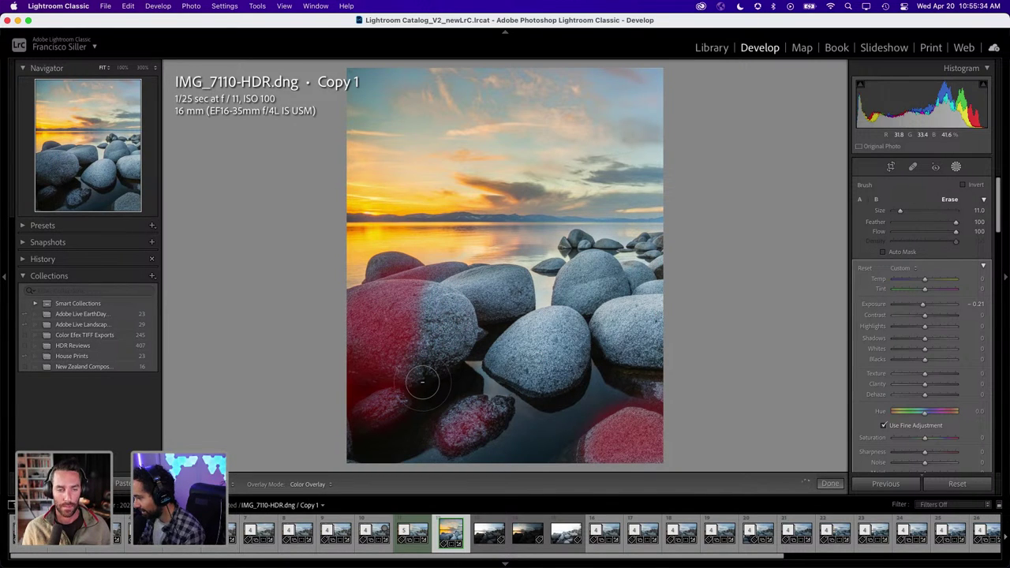
{"action": "left_click_drag", "start_coordinate": [421, 379], "coordinate": [399, 406]}
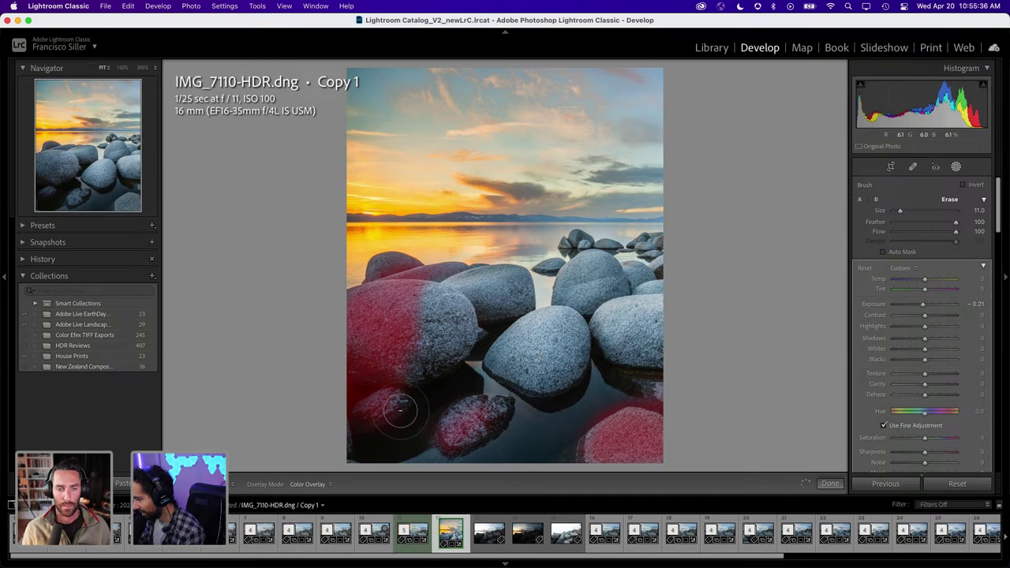
{"action": "mouse_move", "coordinate": [426, 339]}
{"action": "left_mouse_down"}
{"action": "mouse_move", "coordinate": [432, 333]}
{"action": "mouse_move", "coordinate": [398, 406]}
{"action": "left_mouse_up"}
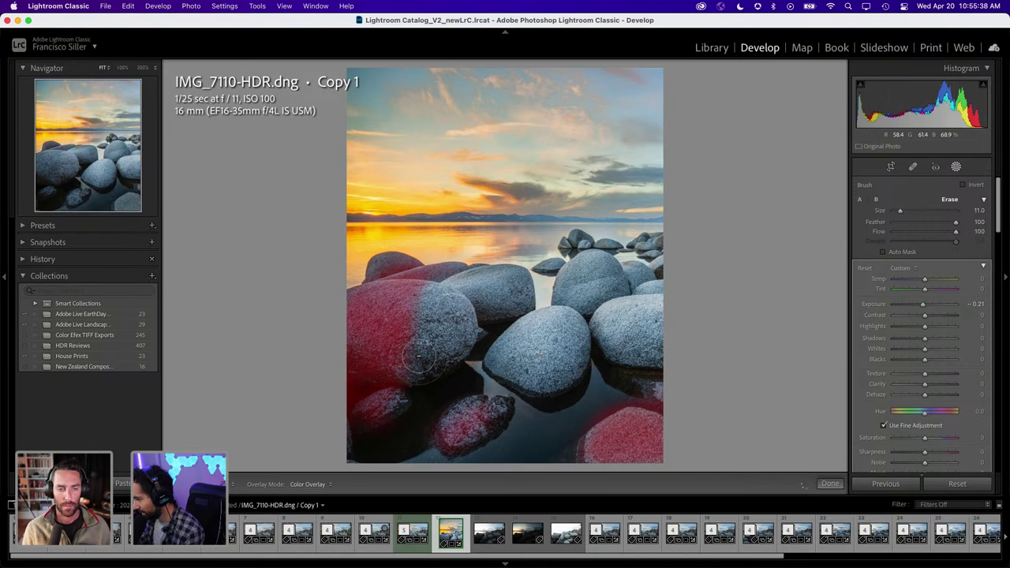
{"action": "key", "text": "o"}
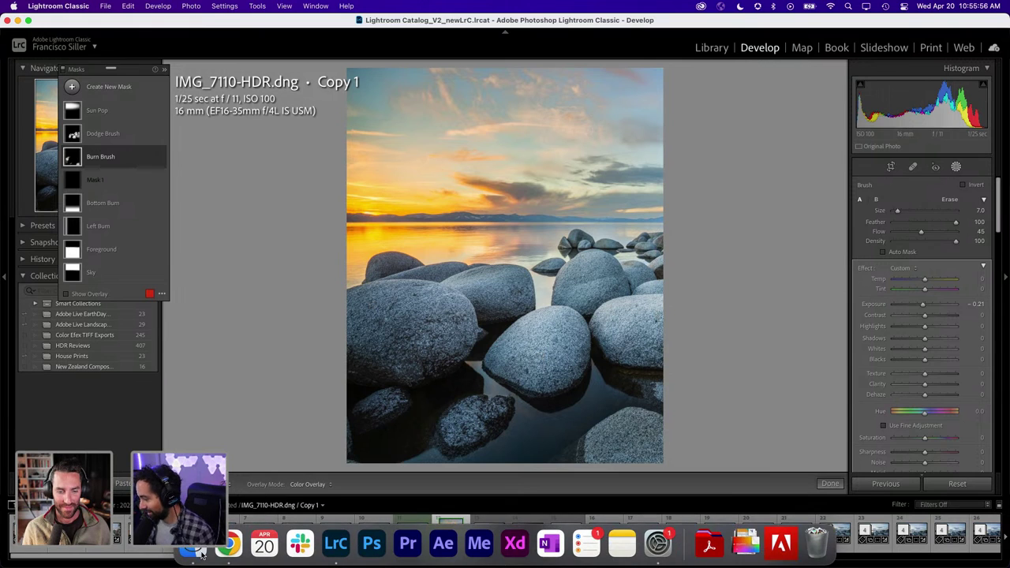
{"action": "left_click", "coordinate": [201, 554]}
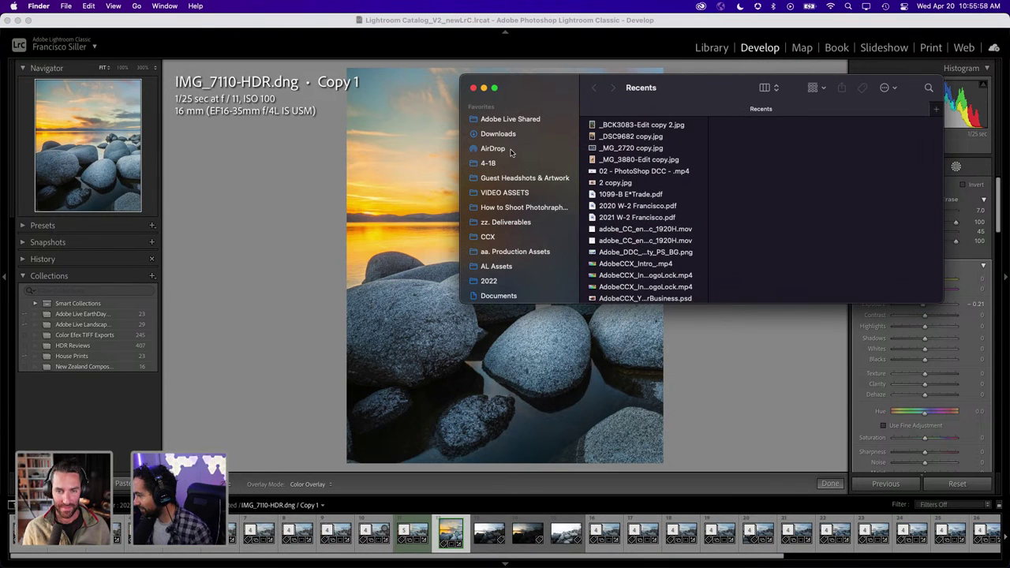
{"action": "scroll", "coordinate": [513, 250], "scroll_direction": "down", "scroll_amount": 3}
{"action": "scroll", "coordinate": [514, 249], "scroll_direction": "down", "scroll_amount": 2}
{"action": "left_click", "coordinate": [485, 216]}
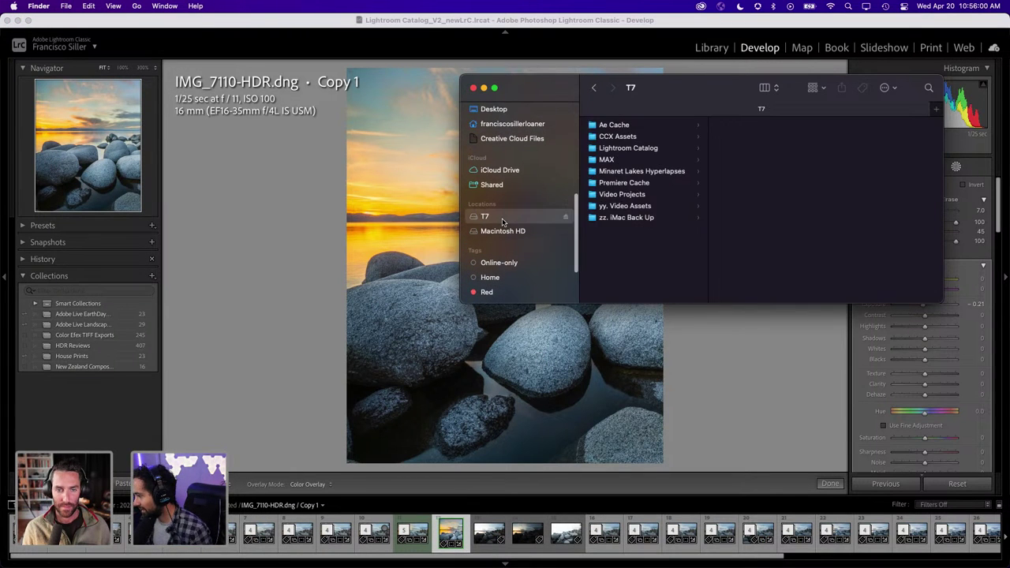
{"action": "left_click", "coordinate": [635, 147]}
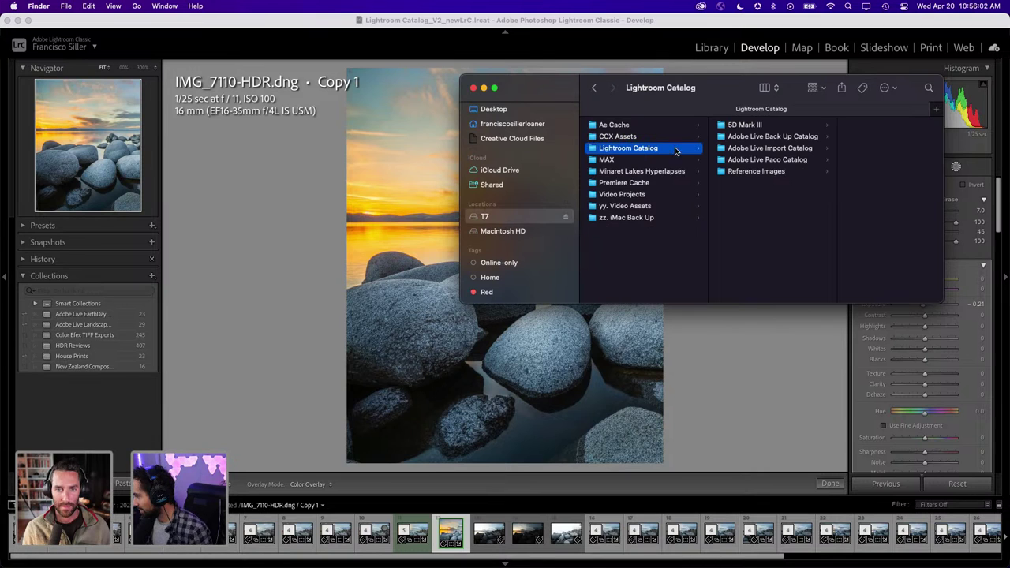
{"action": "left_click", "coordinate": [752, 171]}
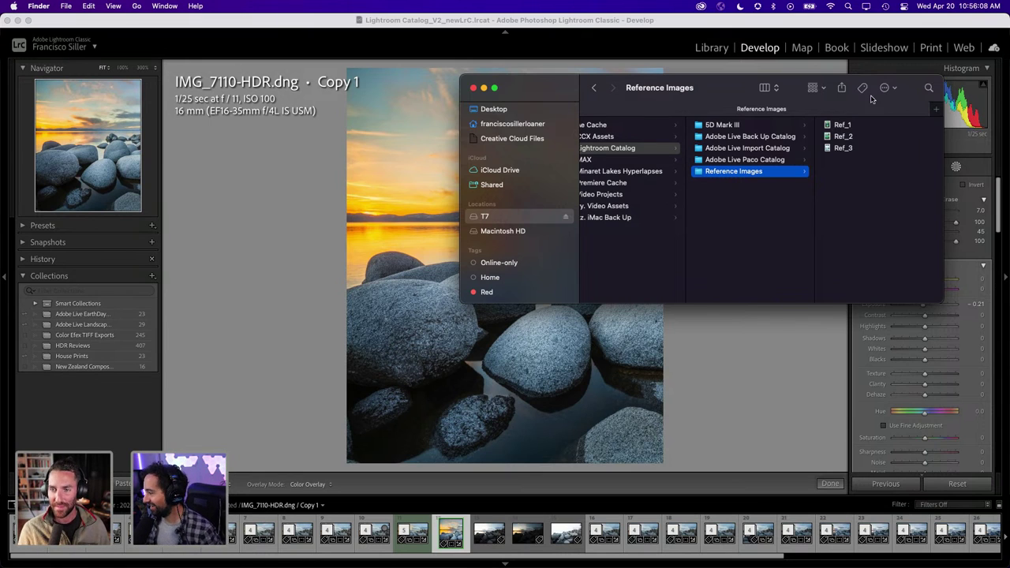
{"action": "left_click", "coordinate": [842, 124]}
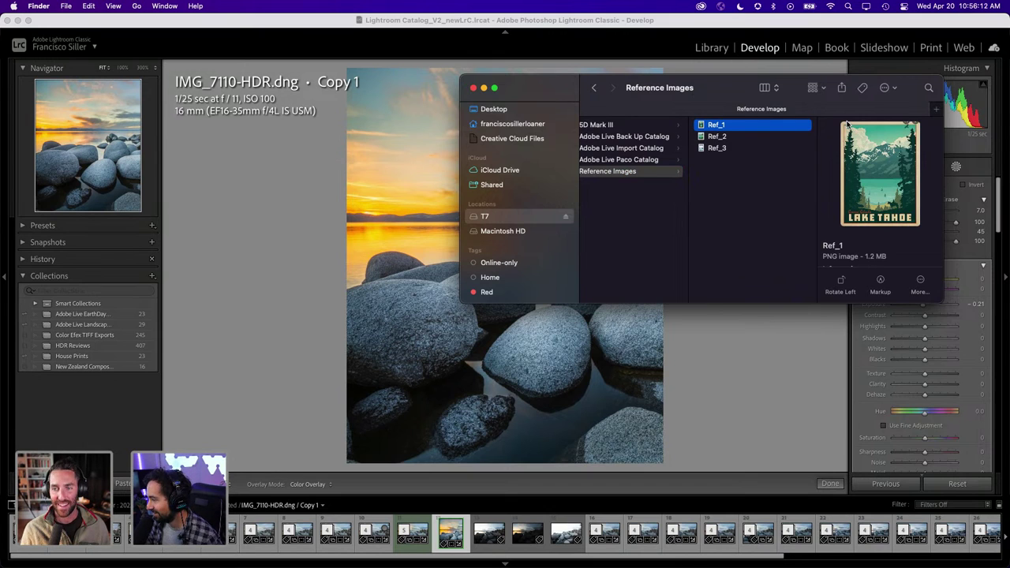
{"action": "key", "text": "space"}
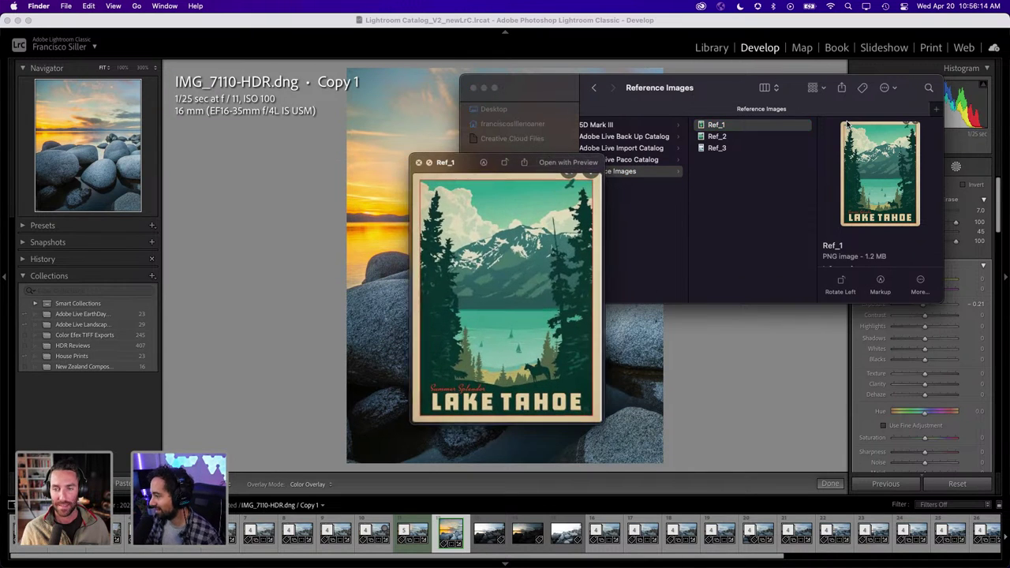
{"action": "key", "text": "Down"}
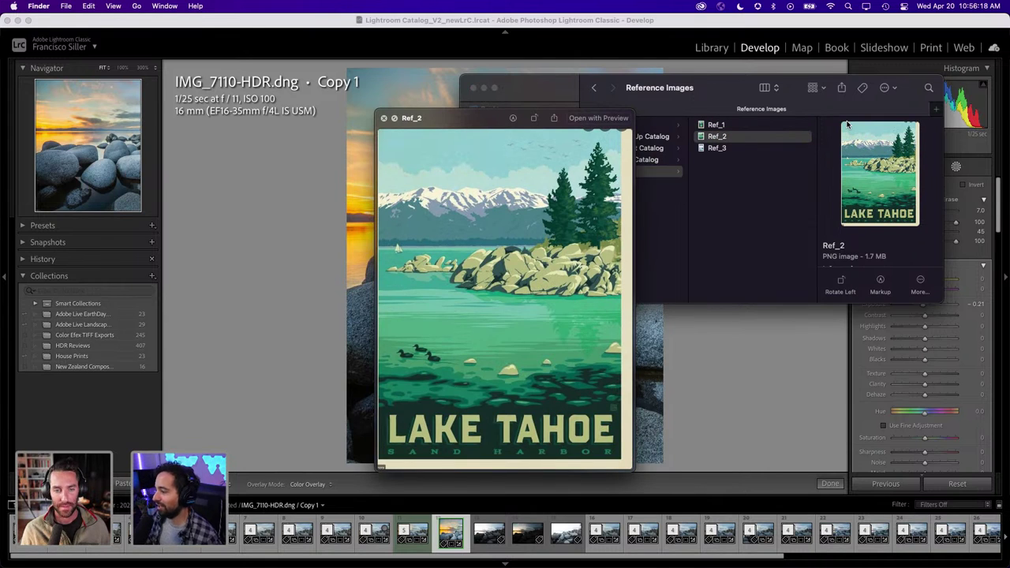
{"action": "key", "text": "Down"}
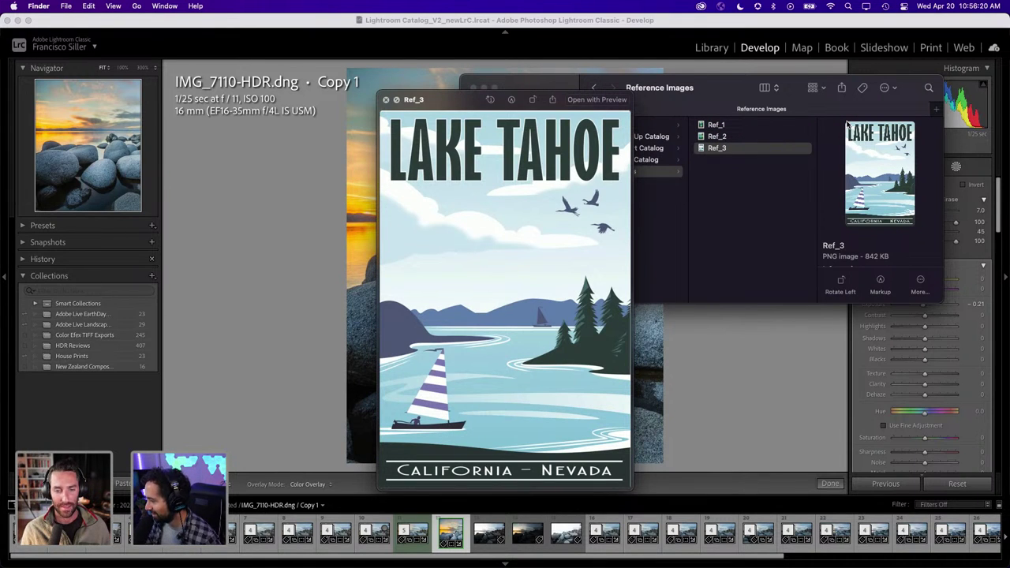
{"action": "key", "text": "Up"}
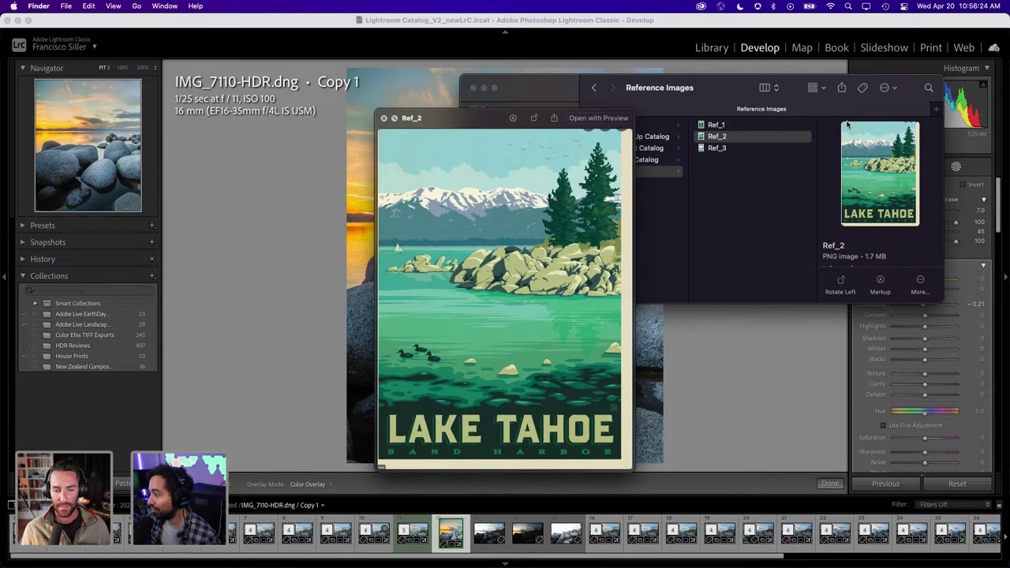
{"action": "key", "text": "Up"}
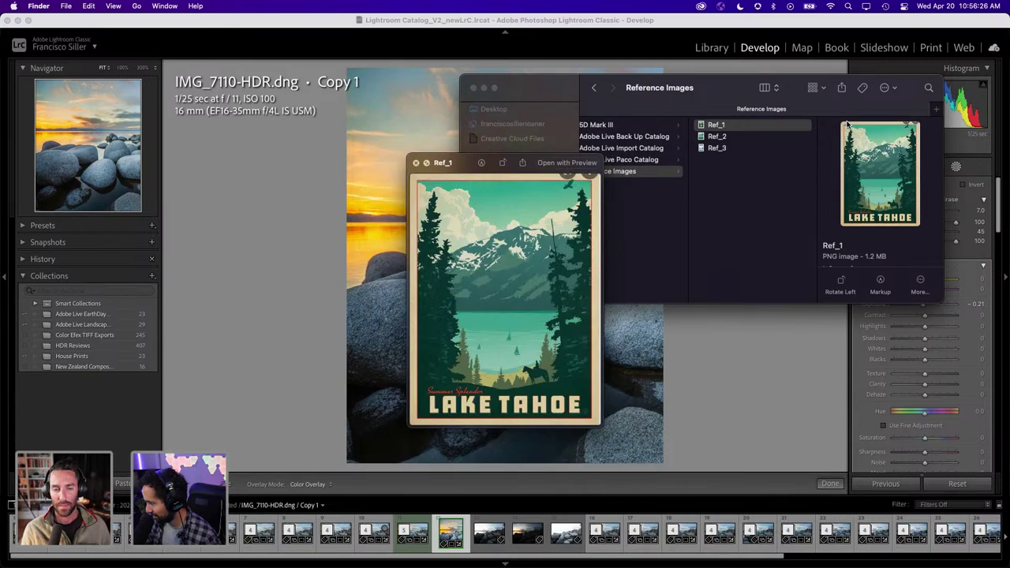
{"action": "key", "text": "Down"}
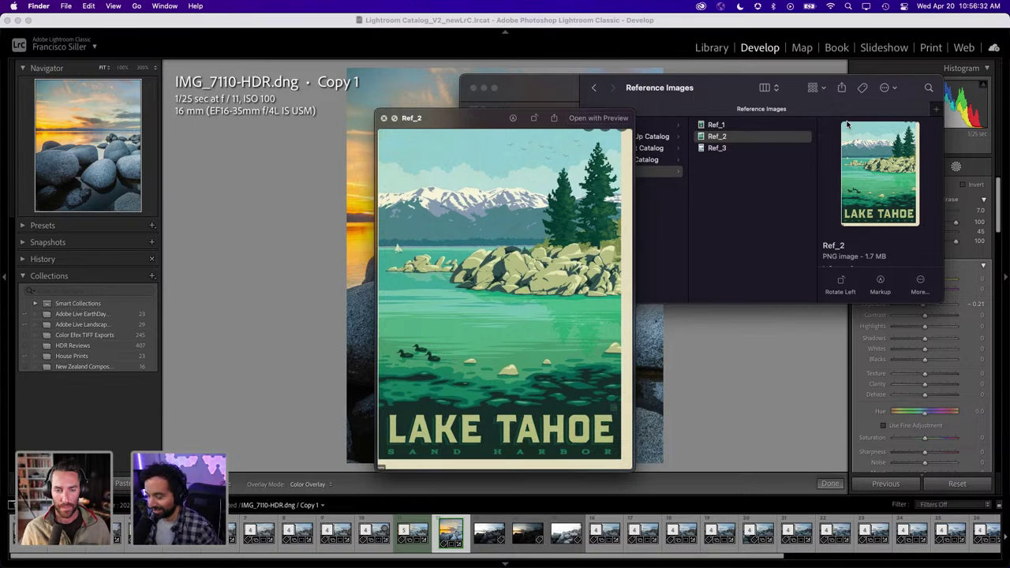
{"action": "key", "text": "Down"}
{"action": "key", "text": "Up"}
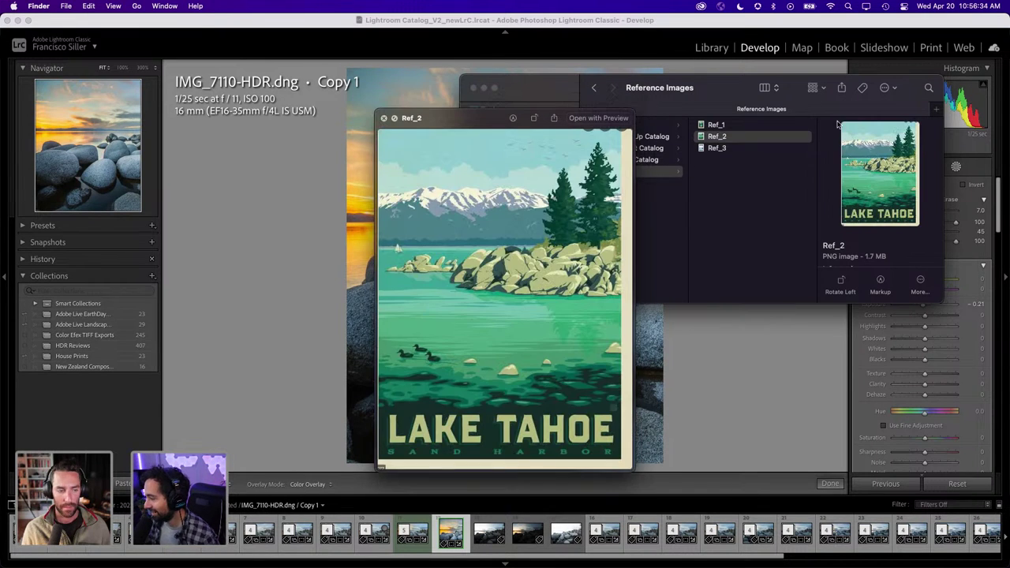
{"action": "left_click", "coordinate": [280, 208]}
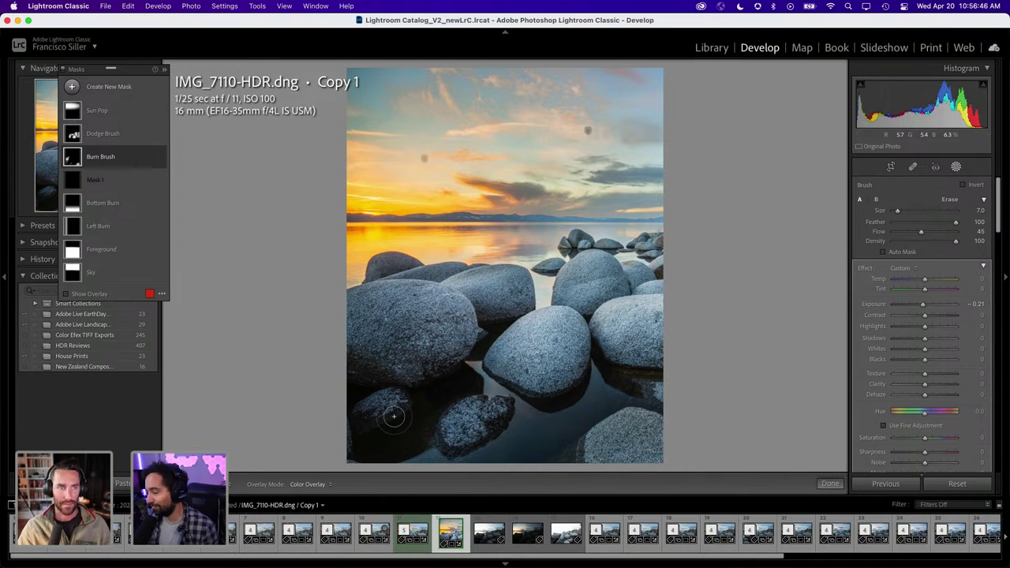
{"action": "mouse_move", "coordinate": [504, 315]}
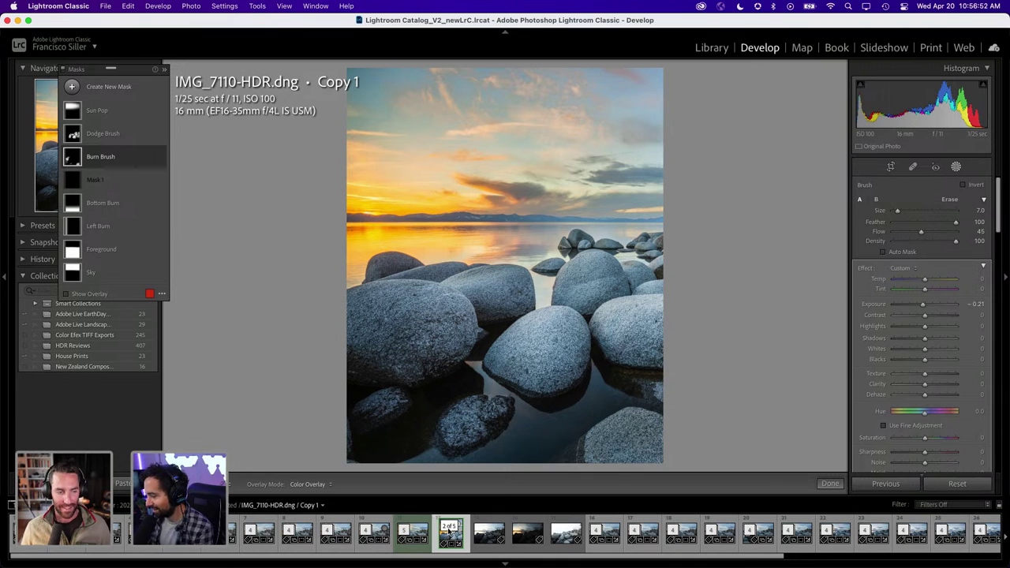
Send Copy 1 of IMG_7110-HDR.dng to Adobe Photoshop 2022 via Edit In
{"action": "right_click", "coordinate": [449, 534]}
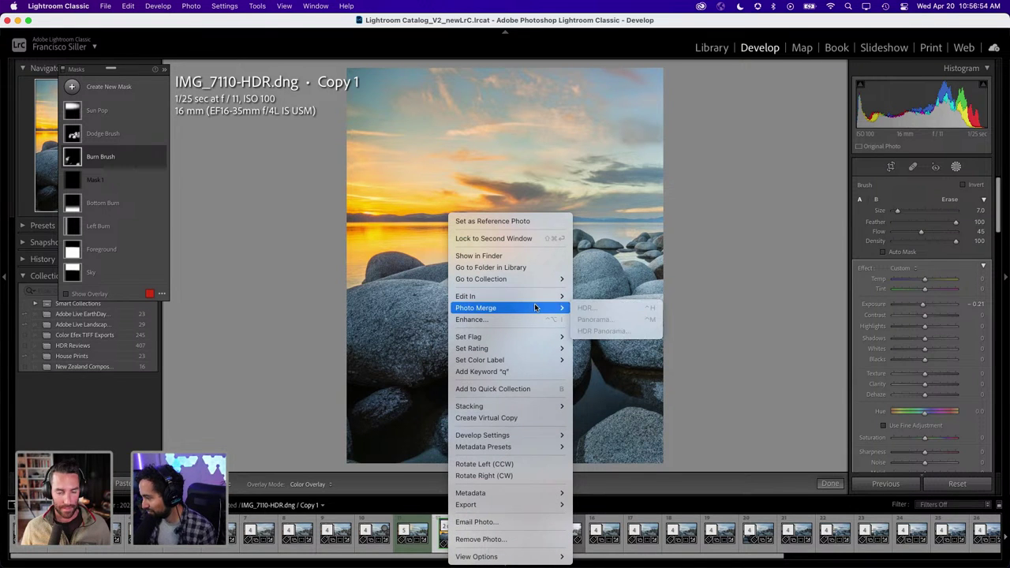
{"action": "mouse_move", "coordinate": [505, 295]}
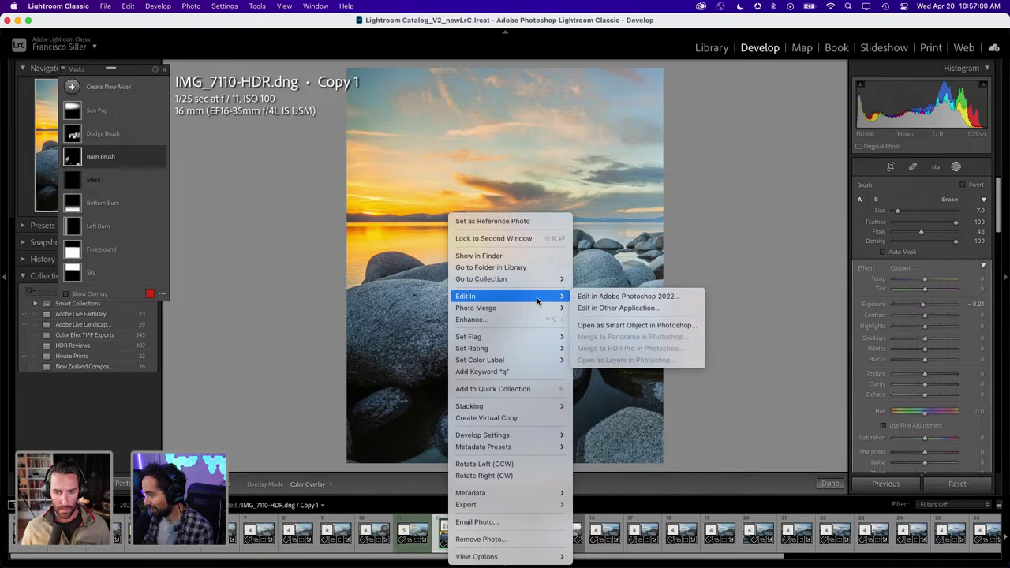
{"action": "left_click", "coordinate": [616, 296]}
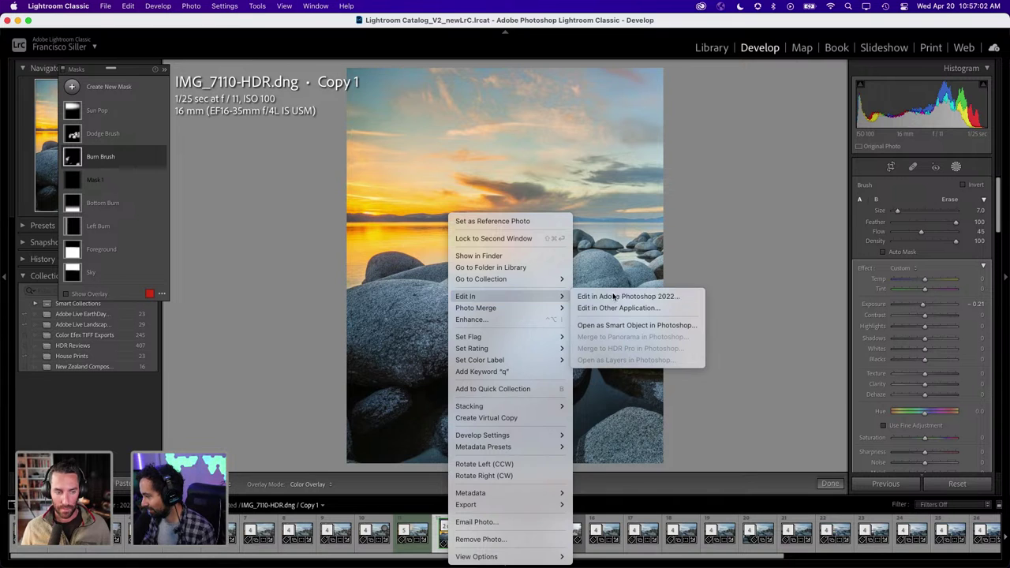
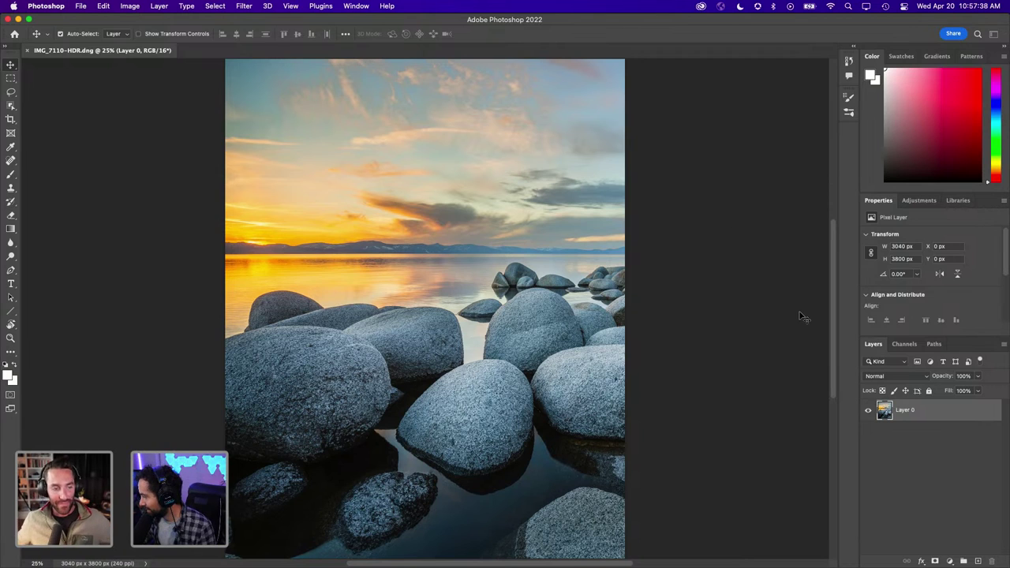
Rename the photo's Layer 0 to 'Reference Image'
{"action": "double_click", "coordinate": [906, 410]}
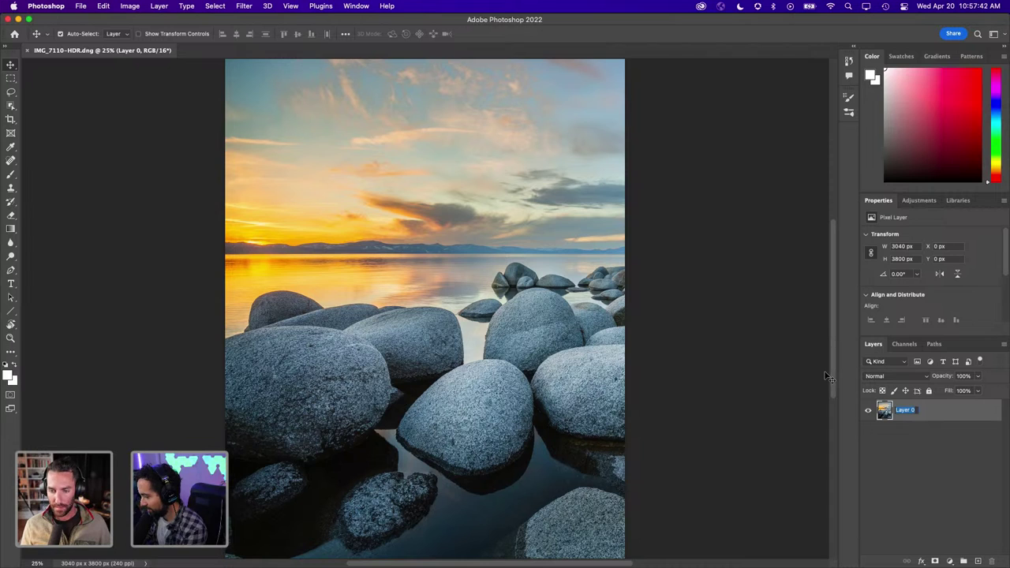
{"action": "type", "text": "Reference Image"}
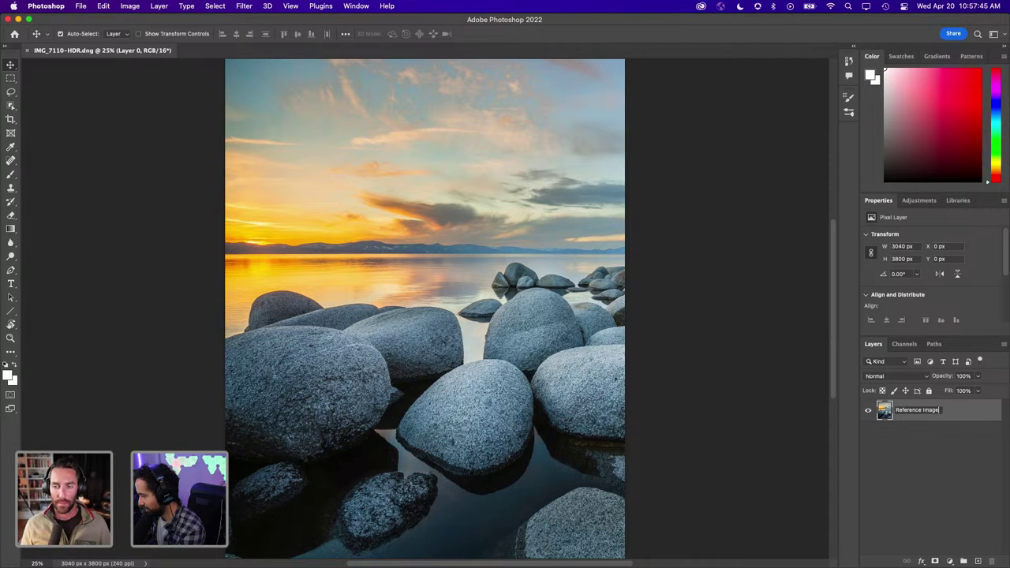
{"action": "key", "text": "Return"}
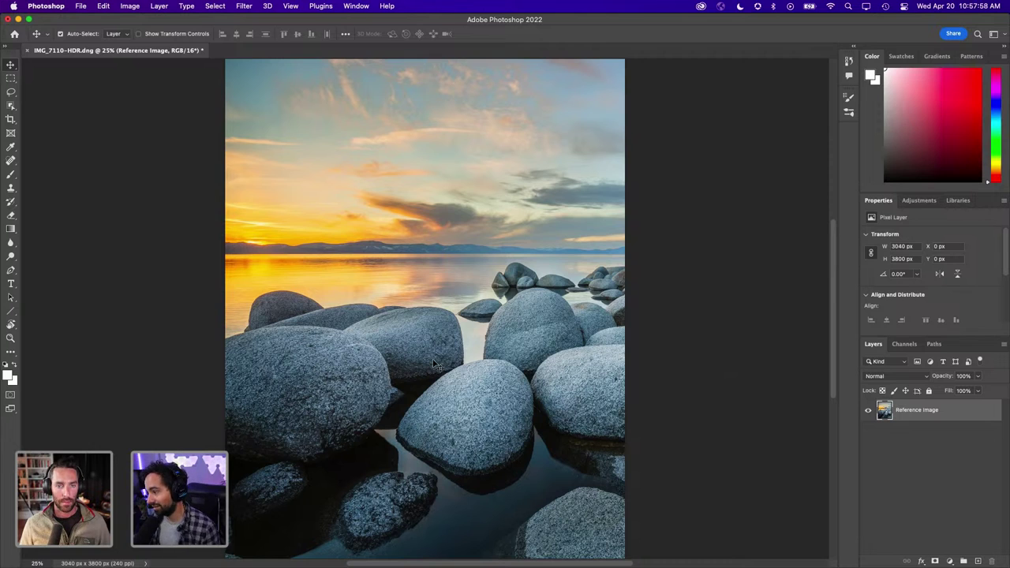
{"action": "left_click", "coordinate": [242, 7]}
Enable Neural Filters' Style Transfer with the first artist style on the lake photo
{"action": "left_click", "coordinate": [257, 51]}
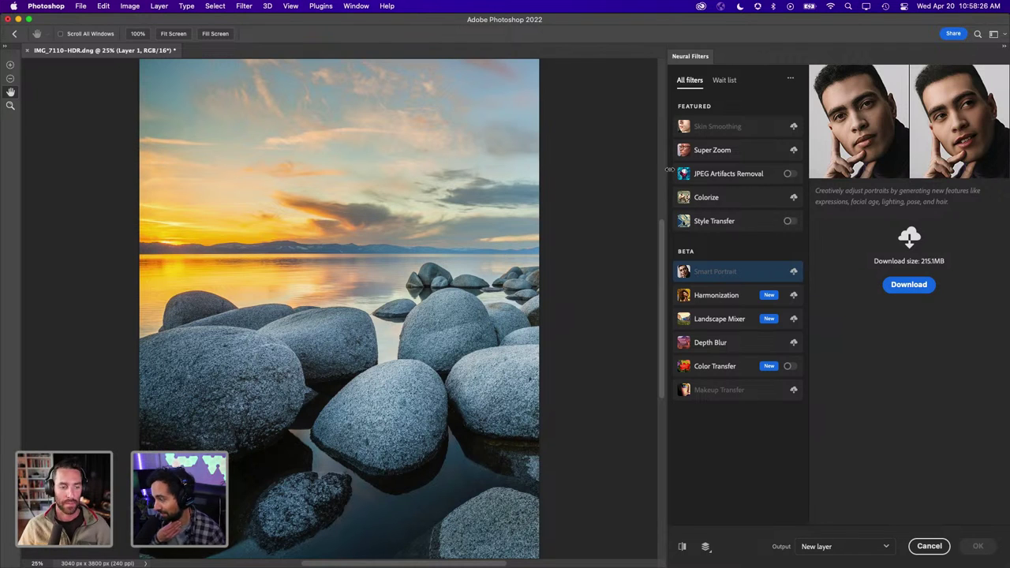
{"action": "left_click", "coordinate": [700, 221]}
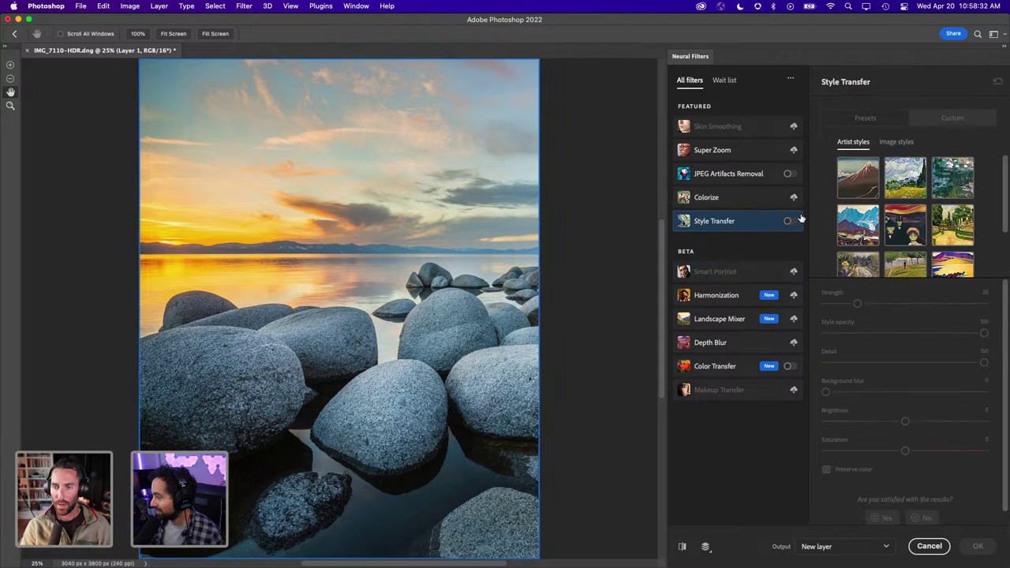
{"action": "scroll", "coordinate": [930, 235], "scroll_direction": "down", "scroll_amount": 2}
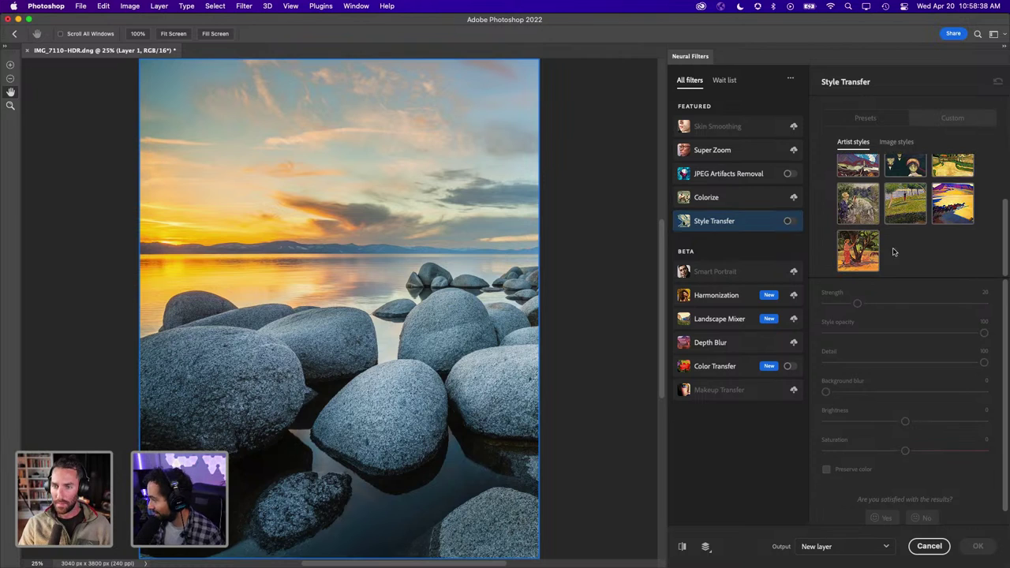
{"action": "scroll", "coordinate": [894, 252], "scroll_direction": "up", "scroll_amount": 3}
{"action": "left_click", "coordinate": [852, 187]}
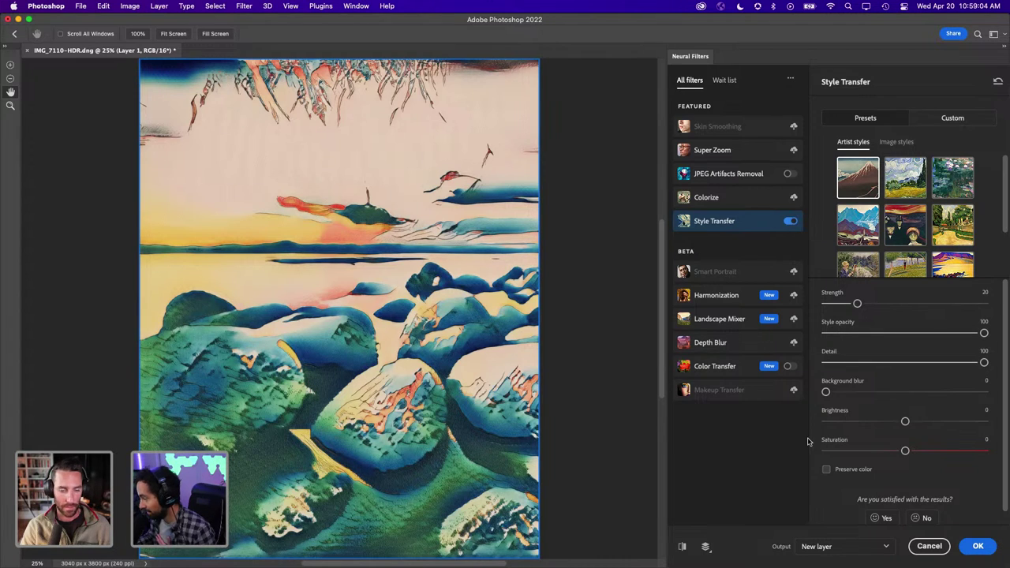
Turn on Preserve color and lower Style opacity to 31 in Style Transfer
{"action": "left_click", "coordinate": [826, 469]}
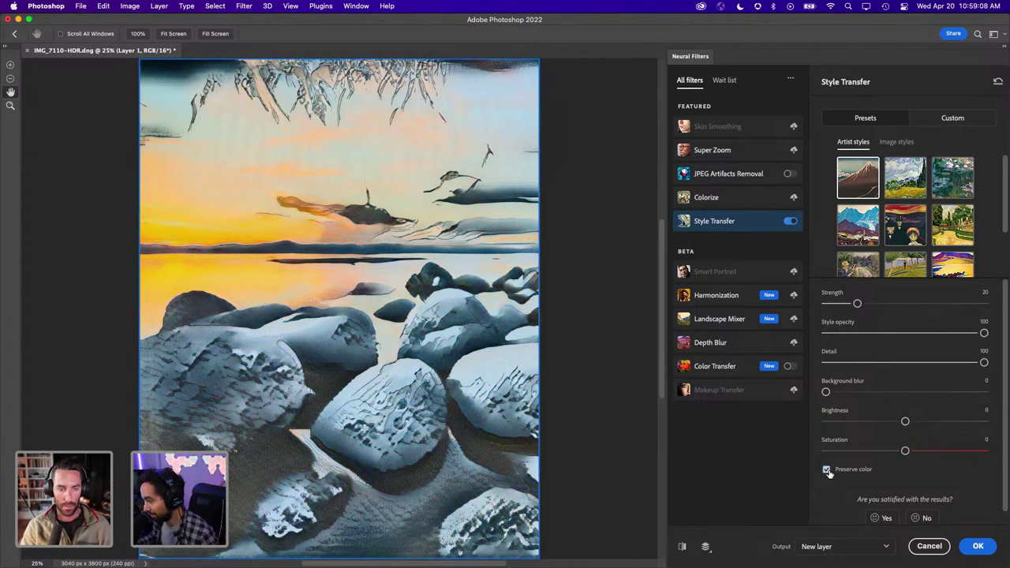
{"action": "left_click_drag", "start_coordinate": [984, 333], "coordinate": [887, 334]}
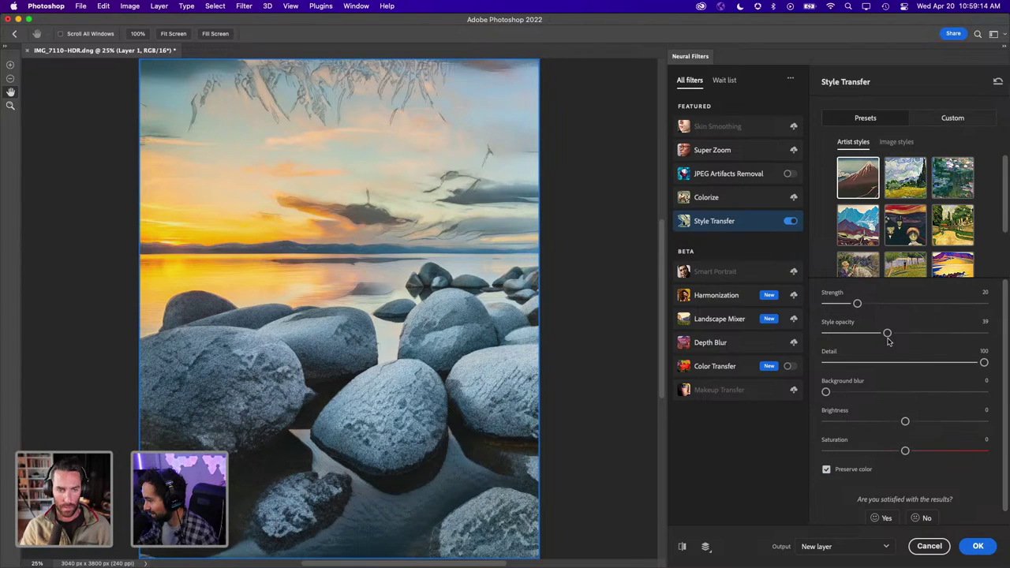
{"action": "left_click_drag", "start_coordinate": [887, 334], "coordinate": [874, 334]}
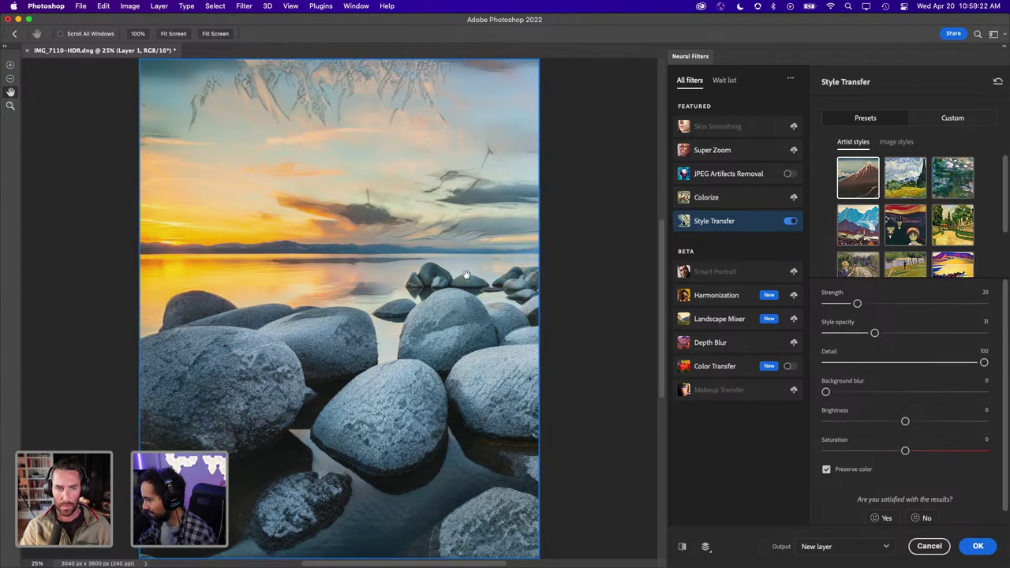
{"action": "scroll", "coordinate": [348, 100], "scroll_direction": "up", "scroll_amount": 5}
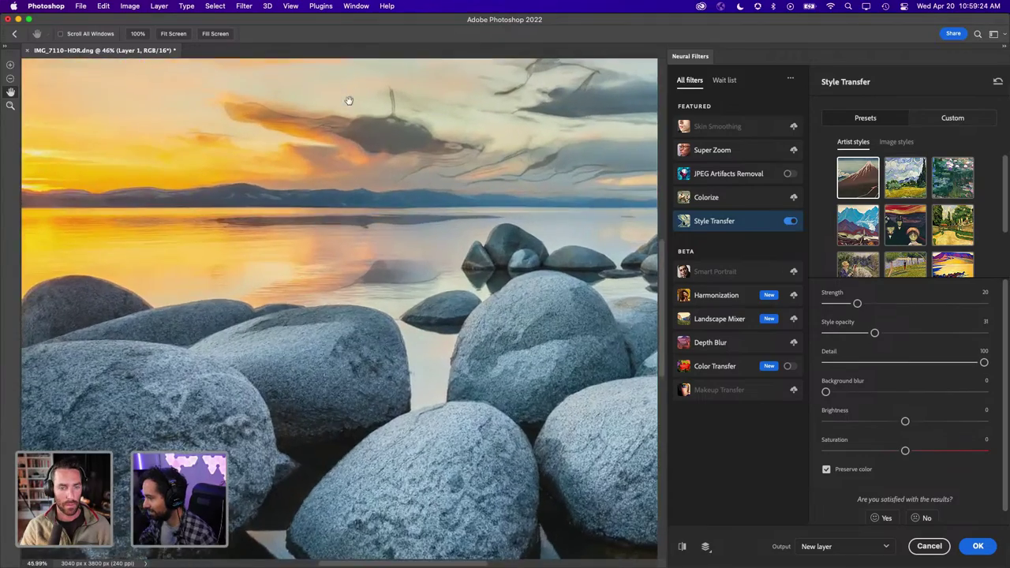
{"action": "scroll", "coordinate": [334, 315], "scroll_direction": "up", "scroll_amount": 3}
{"action": "scroll", "coordinate": [385, 310], "scroll_direction": "down", "scroll_amount": 2}
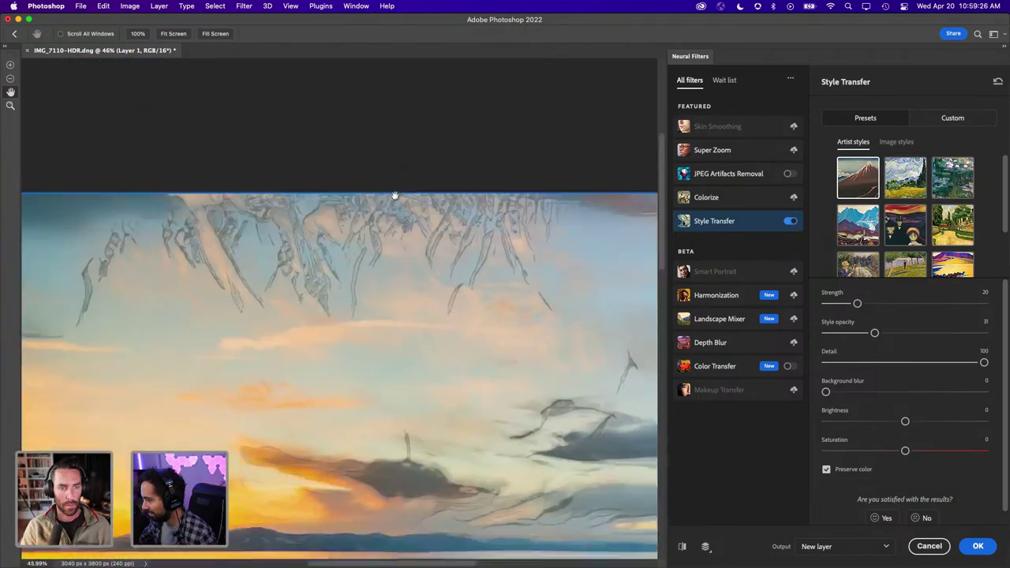
{"action": "scroll", "coordinate": [394, 197], "scroll_direction": "down", "scroll_amount": 10}
{"action": "scroll", "coordinate": [403, 210], "scroll_direction": "down", "scroll_amount": 2}
{"action": "scroll", "coordinate": [399, 228], "scroll_direction": "up", "scroll_amount": 1}
{"action": "scroll", "coordinate": [331, 273], "scroll_direction": "down", "scroll_amount": 2}
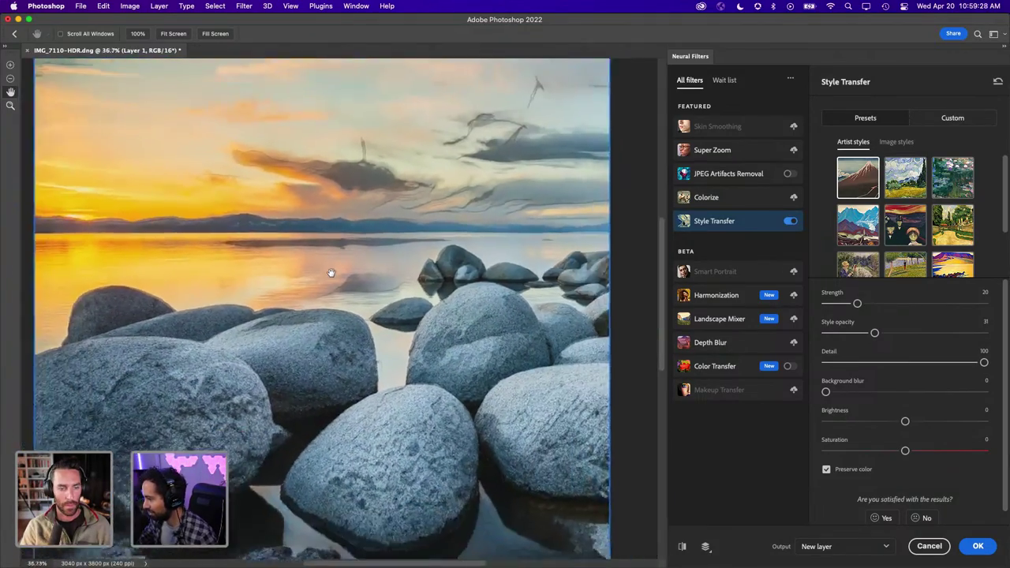
{"action": "scroll", "coordinate": [330, 273], "scroll_direction": "down", "scroll_amount": 1}
{"action": "scroll", "coordinate": [331, 273], "scroll_direction": "down", "scroll_amount": 2}
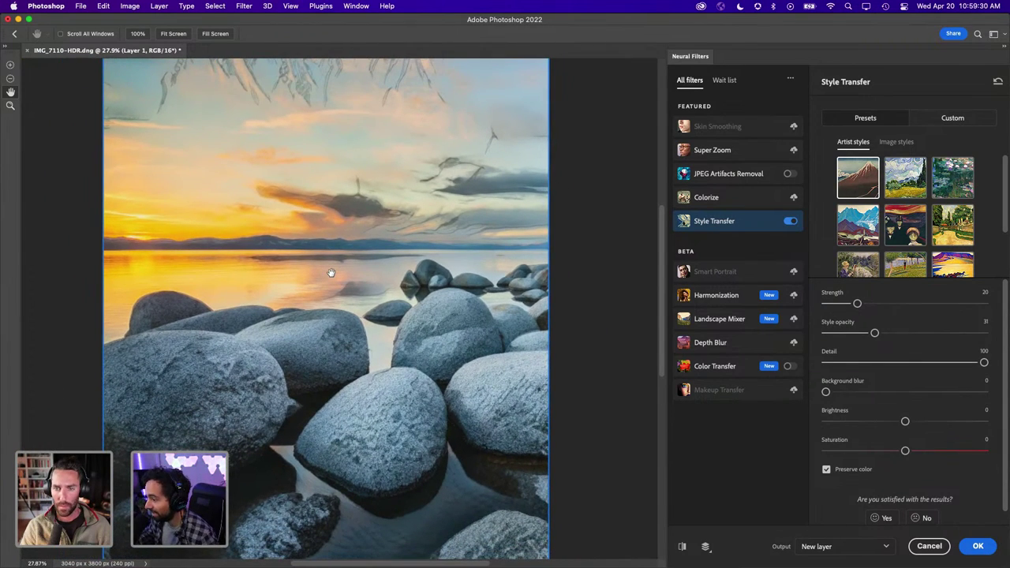
{"action": "scroll", "coordinate": [330, 273], "scroll_direction": "down", "scroll_amount": 1}
{"action": "scroll", "coordinate": [348, 236], "scroll_direction": "up", "scroll_amount": 2}
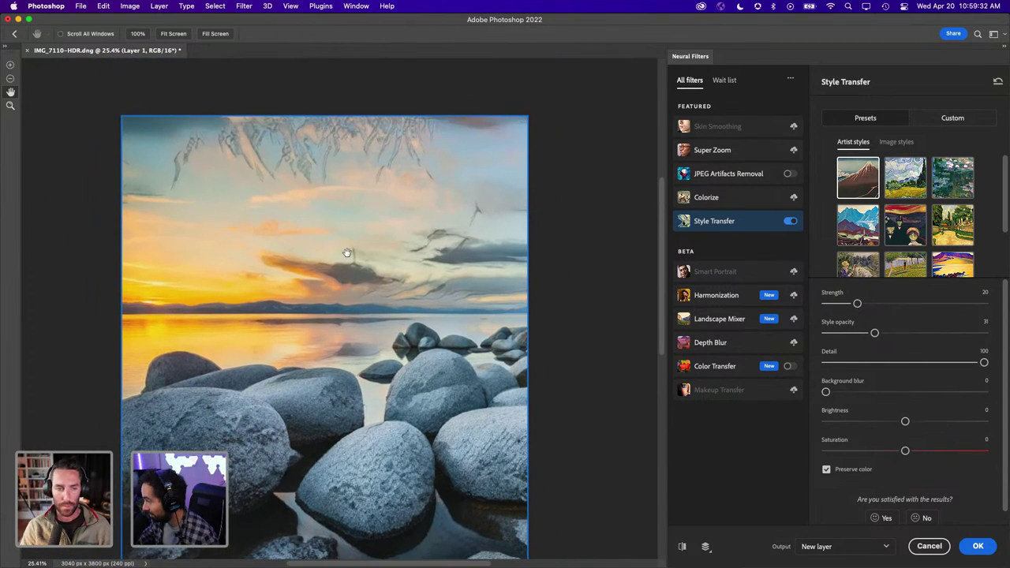
{"action": "scroll", "coordinate": [917, 206], "scroll_direction": "down", "scroll_amount": 2}
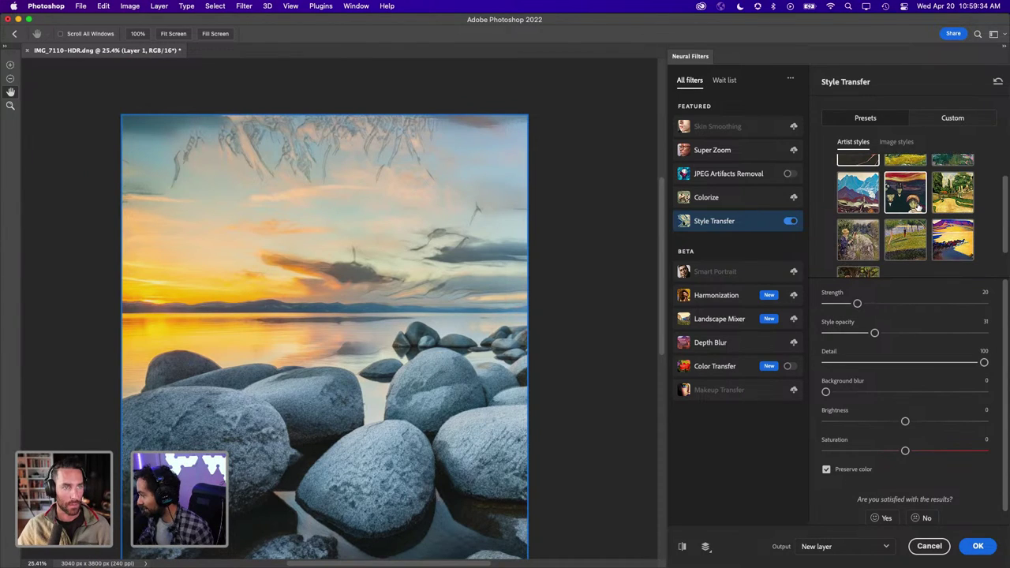
Switch to another artist style set to Strength 0 and Style opacity 46
{"action": "left_click", "coordinate": [871, 192]}
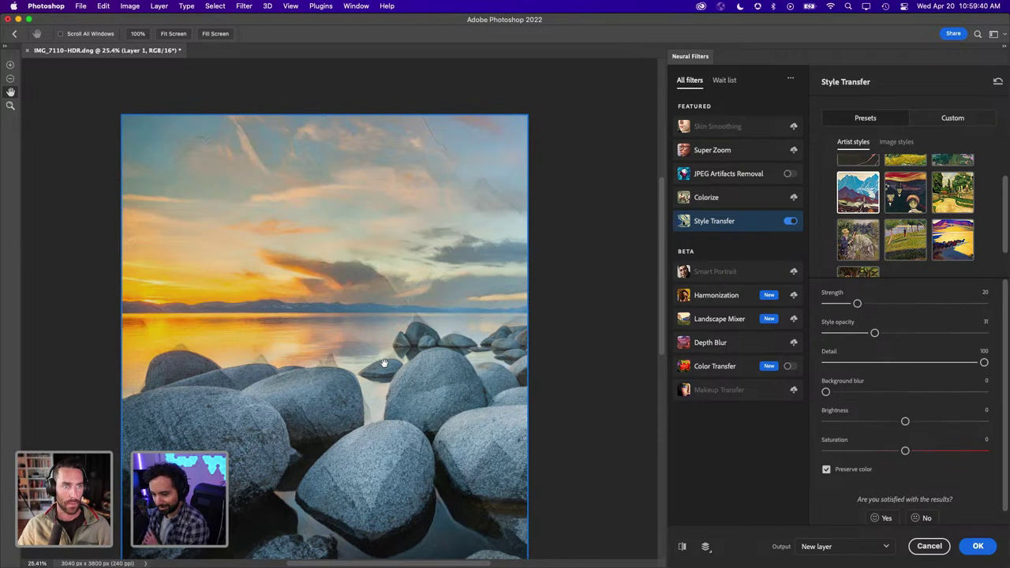
{"action": "scroll", "coordinate": [397, 347], "scroll_direction": "down", "scroll_amount": 3}
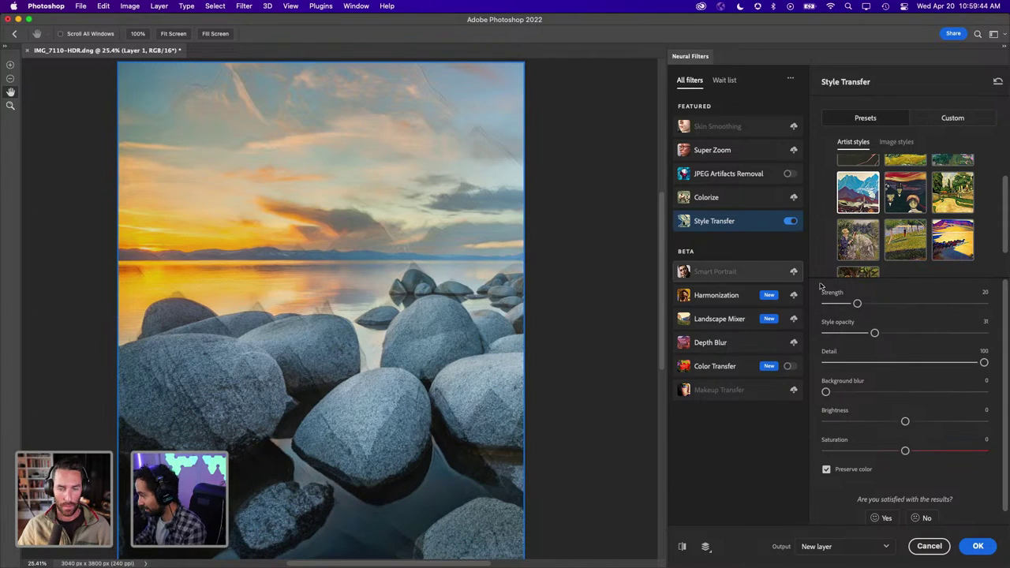
{"action": "left_click_drag", "start_coordinate": [857, 303], "coordinate": [984, 303]}
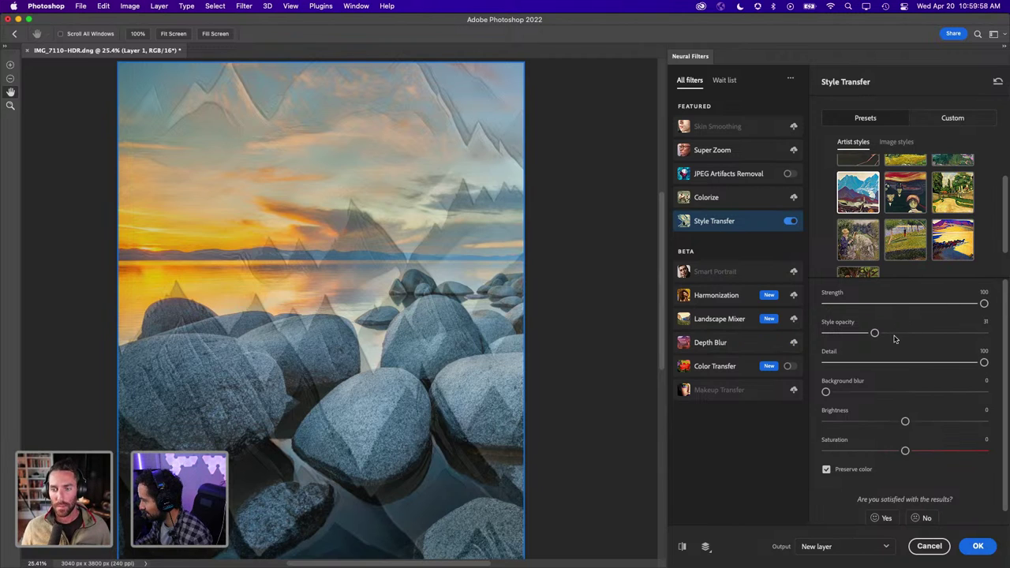
{"action": "mouse_move", "coordinate": [874, 333]}
{"action": "left_mouse_down"}
{"action": "mouse_move", "coordinate": [986, 333]}
{"action": "mouse_move", "coordinate": [970, 305]}
{"action": "mouse_move", "coordinate": [862, 305]}
{"action": "left_mouse_up"}
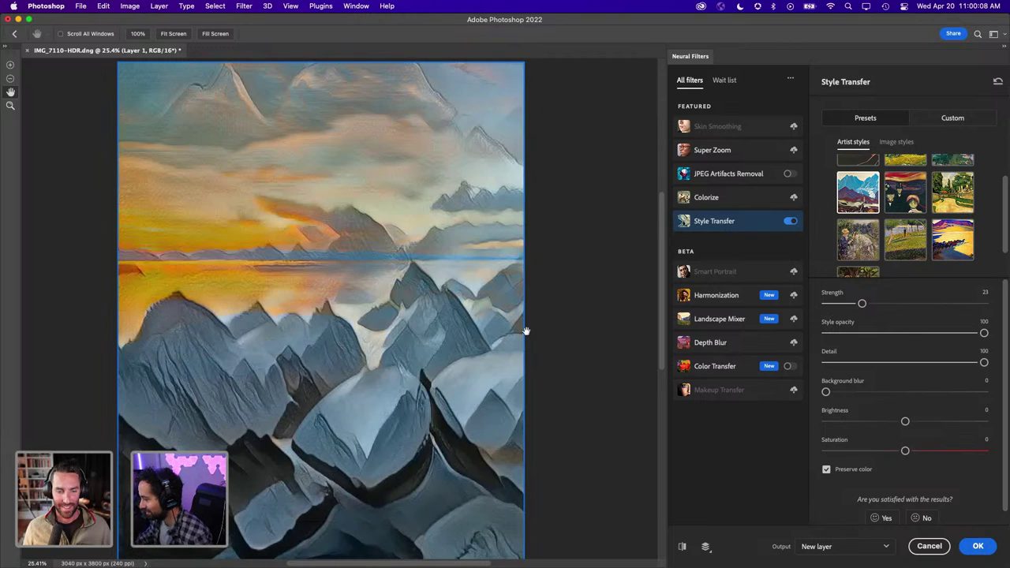
{"action": "left_click_drag", "start_coordinate": [861, 305], "coordinate": [824, 306]}
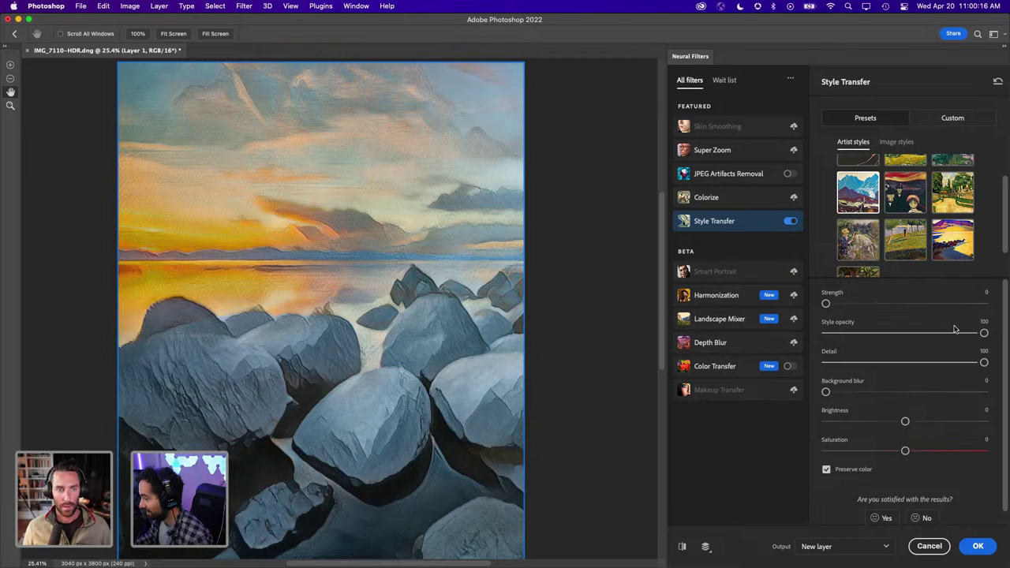
{"action": "left_click_drag", "start_coordinate": [984, 333], "coordinate": [900, 335]}
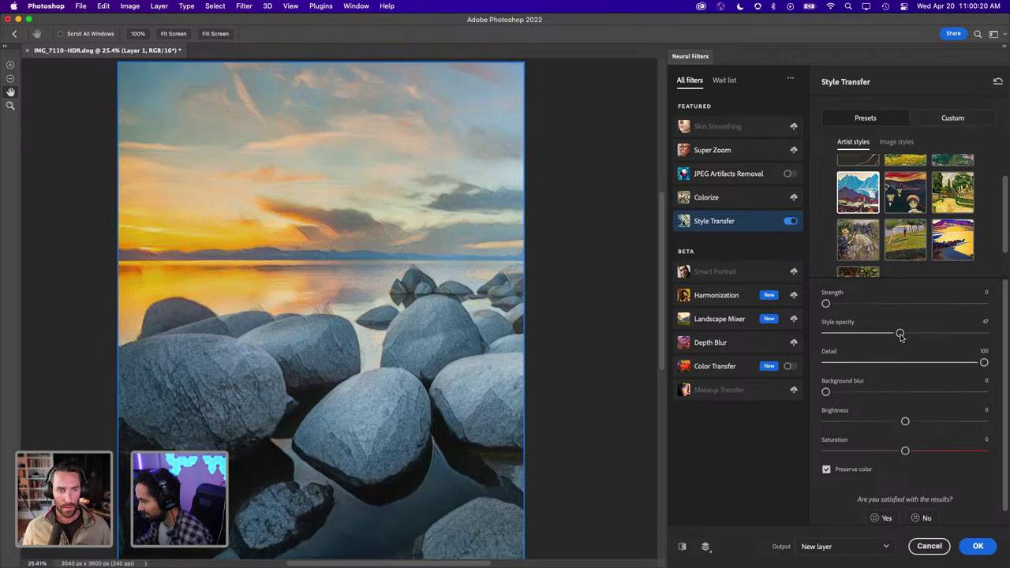
{"action": "left_click_drag", "start_coordinate": [900, 334], "coordinate": [897, 333]}
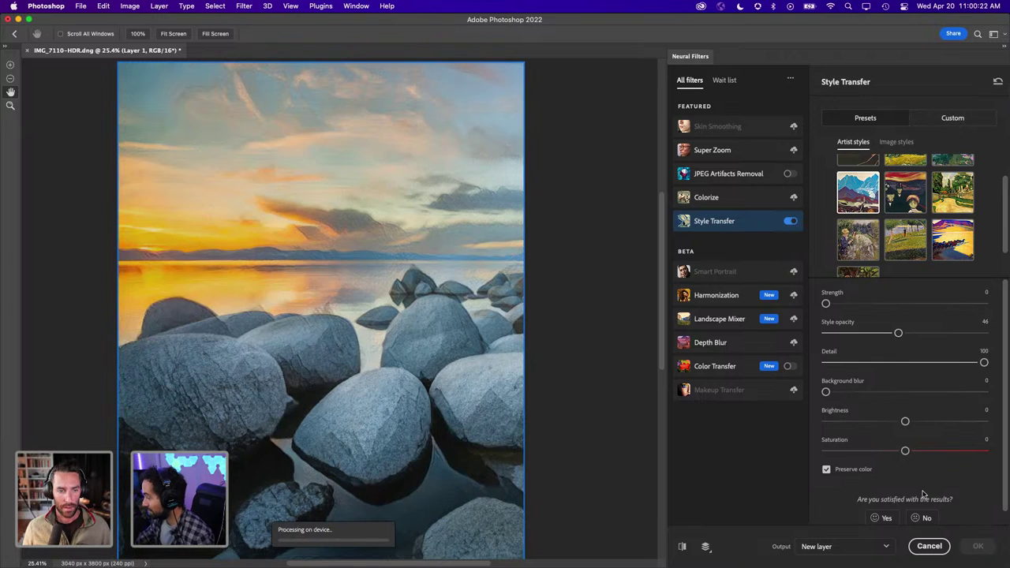
{"action": "scroll", "coordinate": [952, 421], "scroll_direction": "down", "scroll_amount": 1}
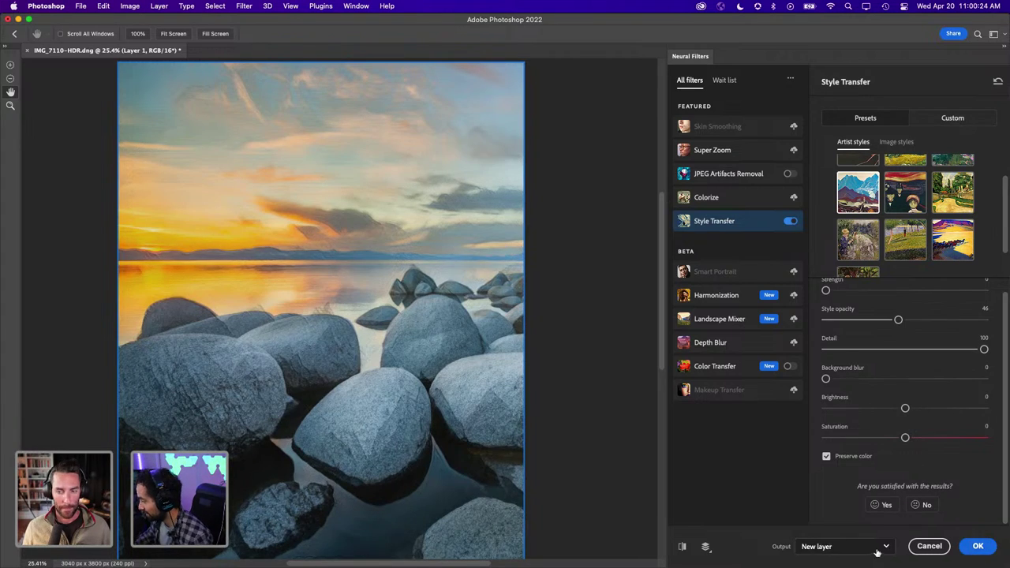
Output the styled result as Layer 1 and give it a white layer mask
{"action": "left_click", "coordinate": [977, 546]}
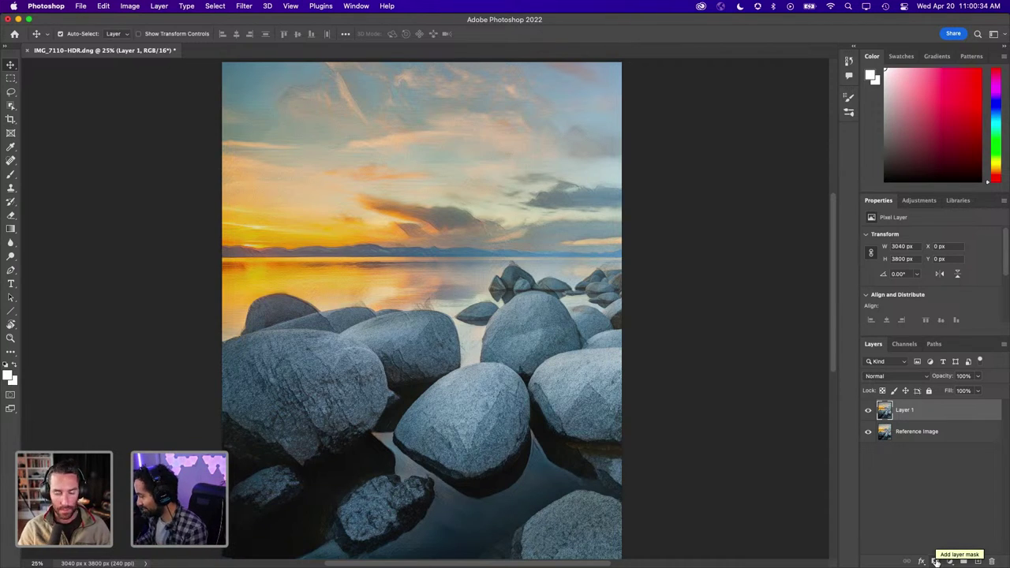
{"action": "left_click", "coordinate": [936, 561]}
{"action": "left_click", "coordinate": [882, 414]}
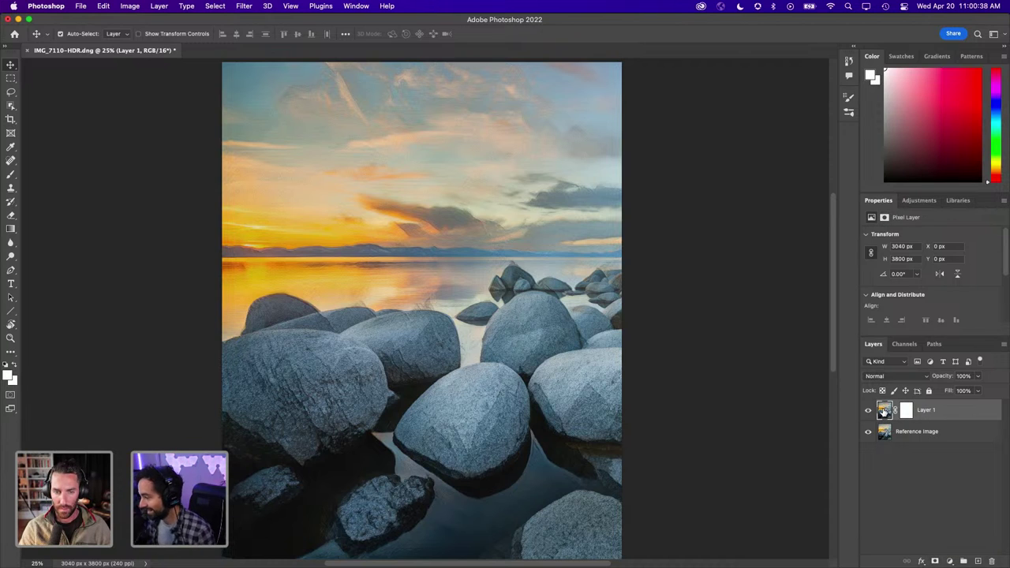
{"action": "left_click", "coordinate": [245, 5]}
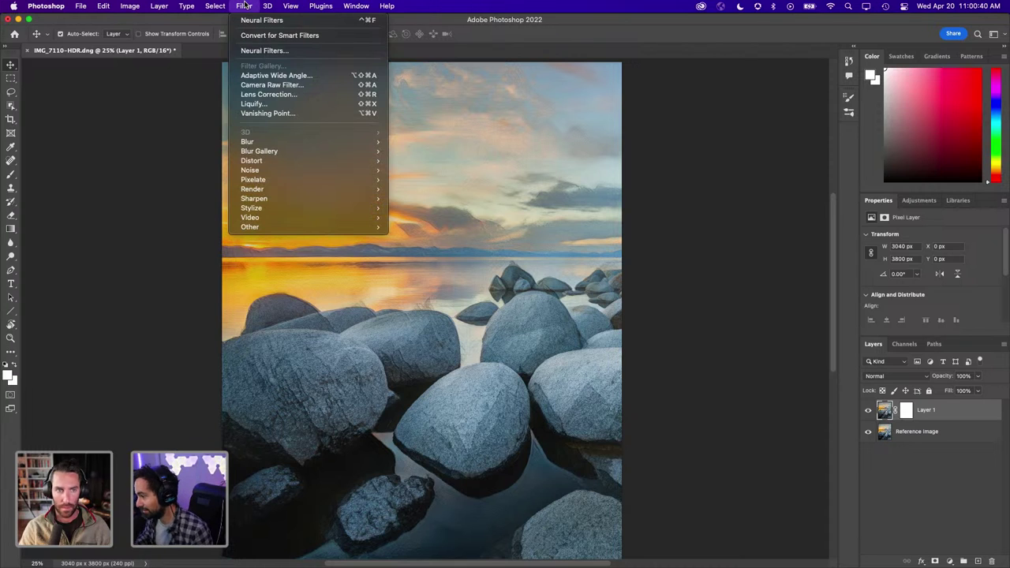
{"action": "left_click", "coordinate": [265, 50]}
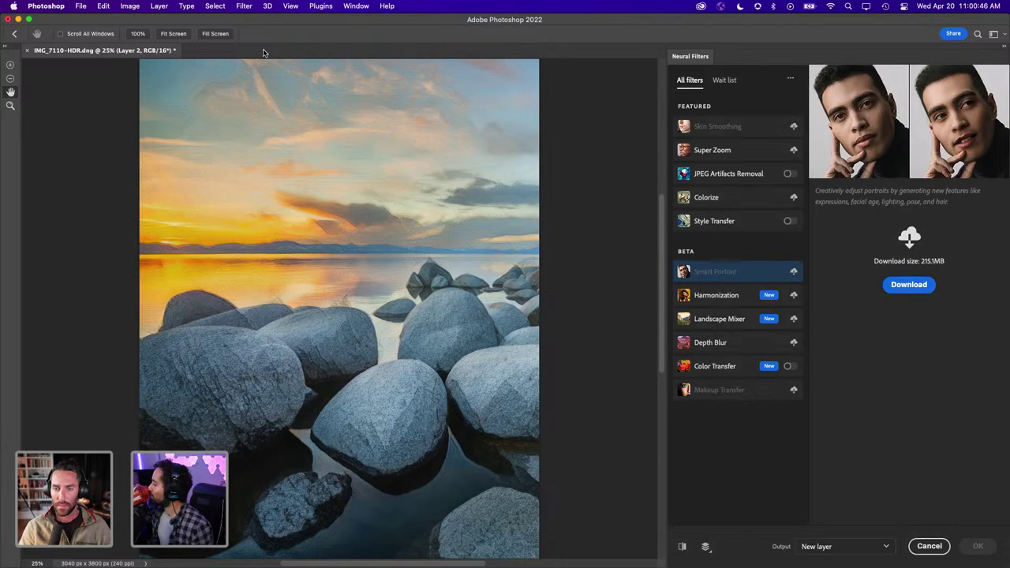
{"action": "left_click", "coordinate": [710, 221]}
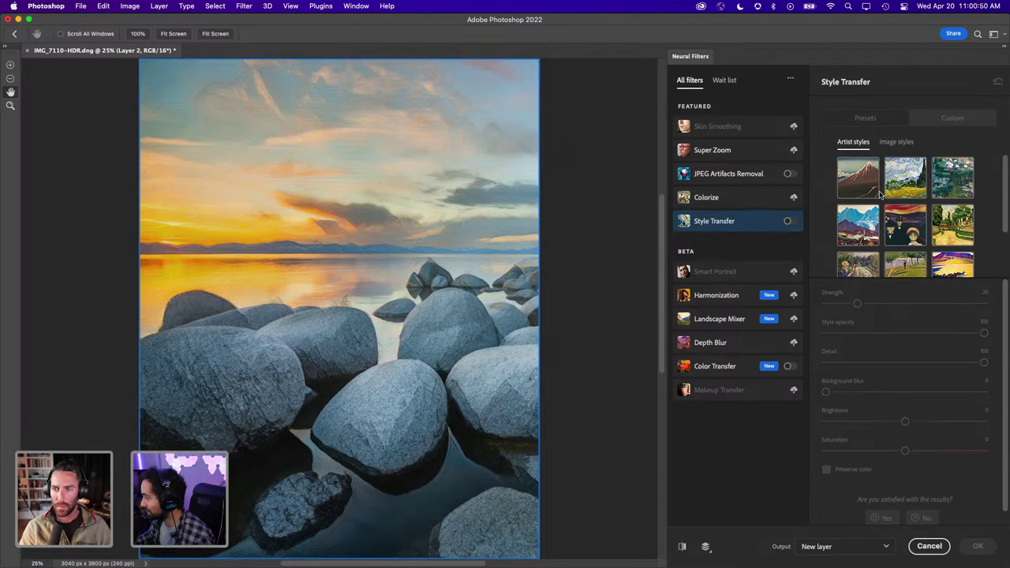
{"action": "scroll", "coordinate": [881, 195], "scroll_direction": "down", "scroll_amount": 2}
{"action": "scroll", "coordinate": [872, 244], "scroll_direction": "up", "scroll_amount": 2}
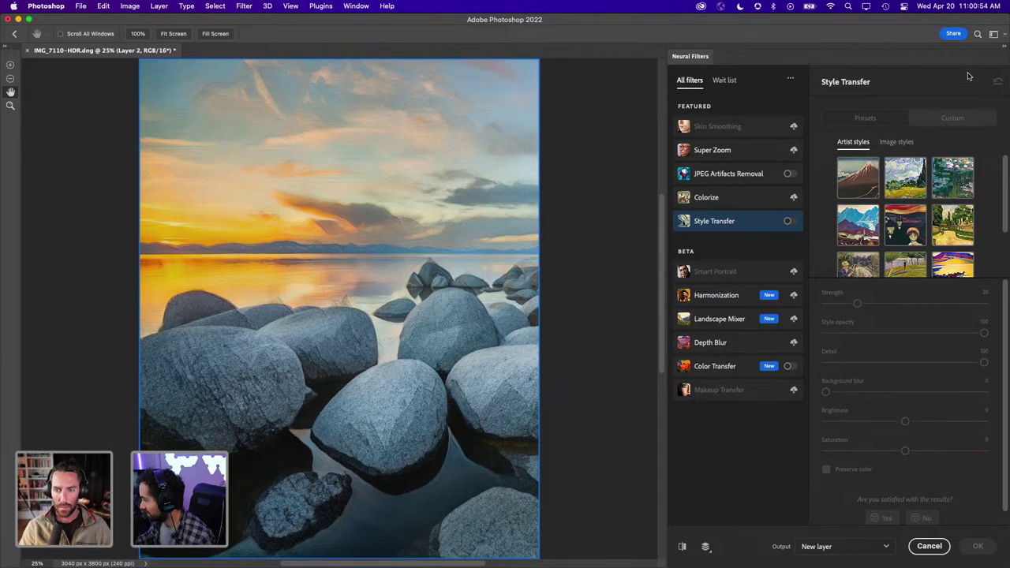
{"action": "scroll", "coordinate": [902, 235], "scroll_direction": "down", "scroll_amount": 2}
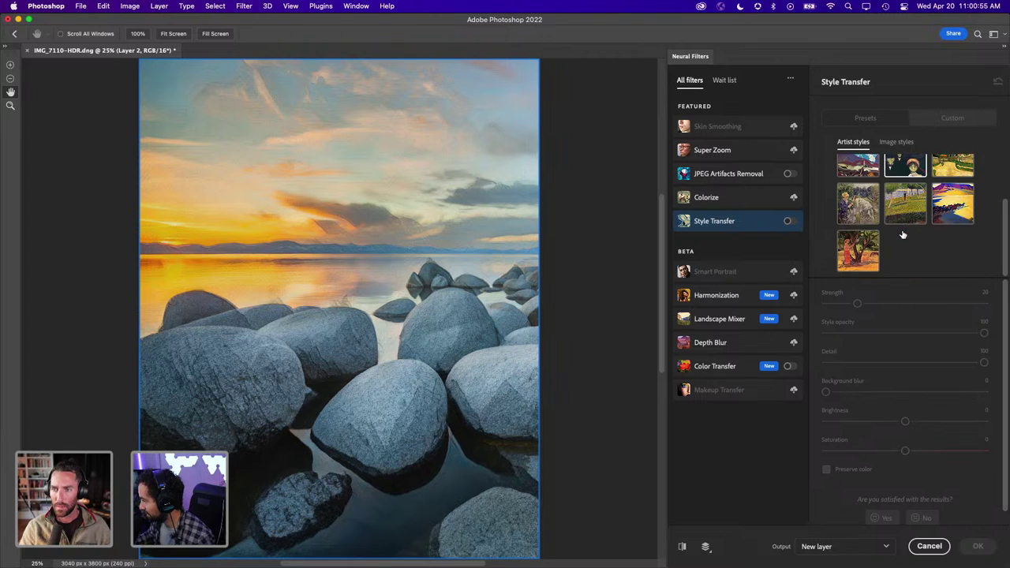
{"action": "left_click", "coordinate": [897, 142]}
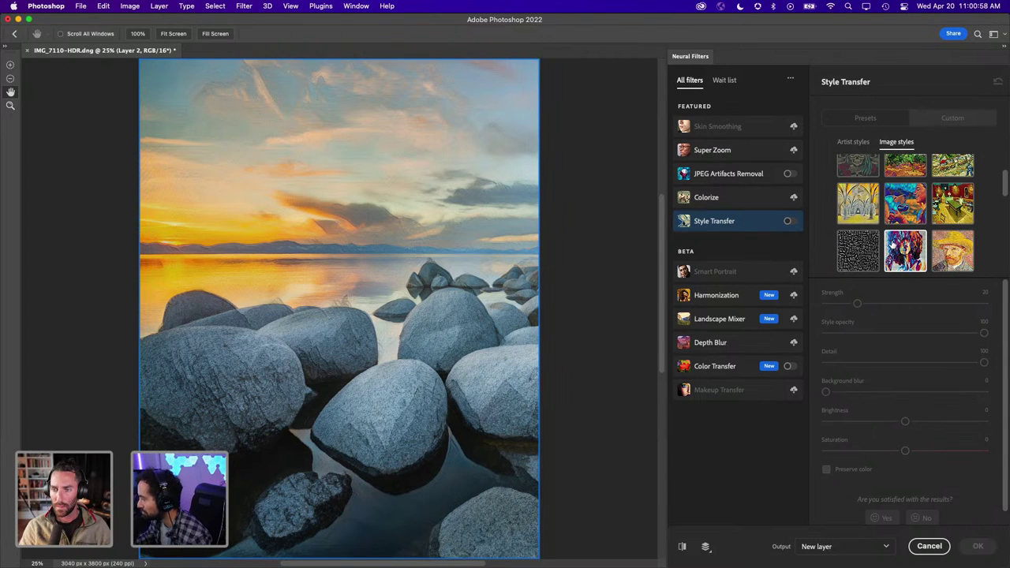
{"action": "scroll", "coordinate": [891, 245], "scroll_direction": "down", "scroll_amount": 3}
{"action": "scroll", "coordinate": [892, 245], "scroll_direction": "down", "scroll_amount": 2}
{"action": "scroll", "coordinate": [892, 244], "scroll_direction": "up", "scroll_amount": 3}
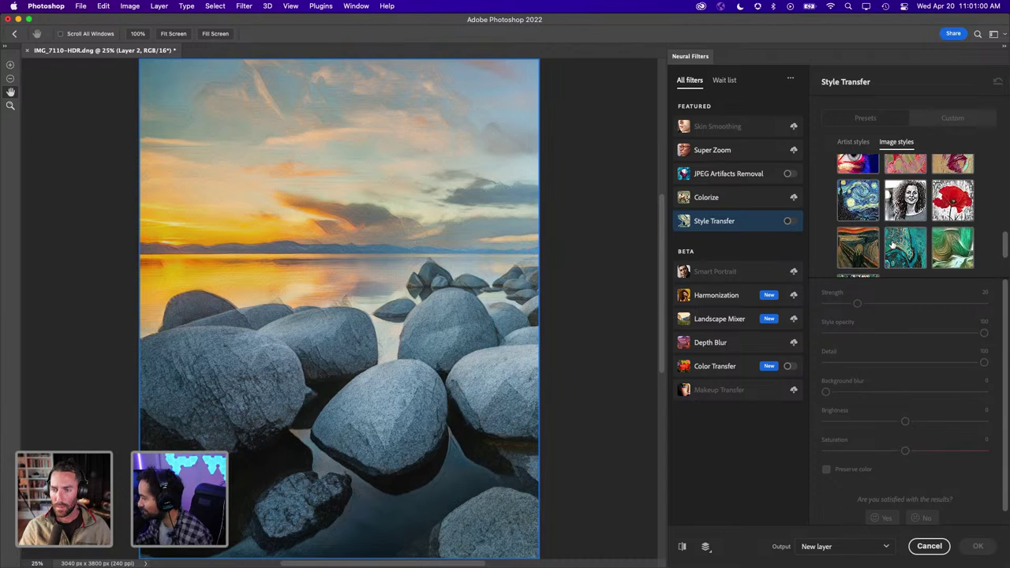
{"action": "scroll", "coordinate": [891, 245], "scroll_direction": "up", "scroll_amount": 2}
{"action": "scroll", "coordinate": [892, 245], "scroll_direction": "up", "scroll_amount": 2}
{"action": "scroll", "coordinate": [892, 245], "scroll_direction": "up", "scroll_amount": 2}
{"action": "scroll", "coordinate": [891, 244], "scroll_direction": "up", "scroll_amount": 2}
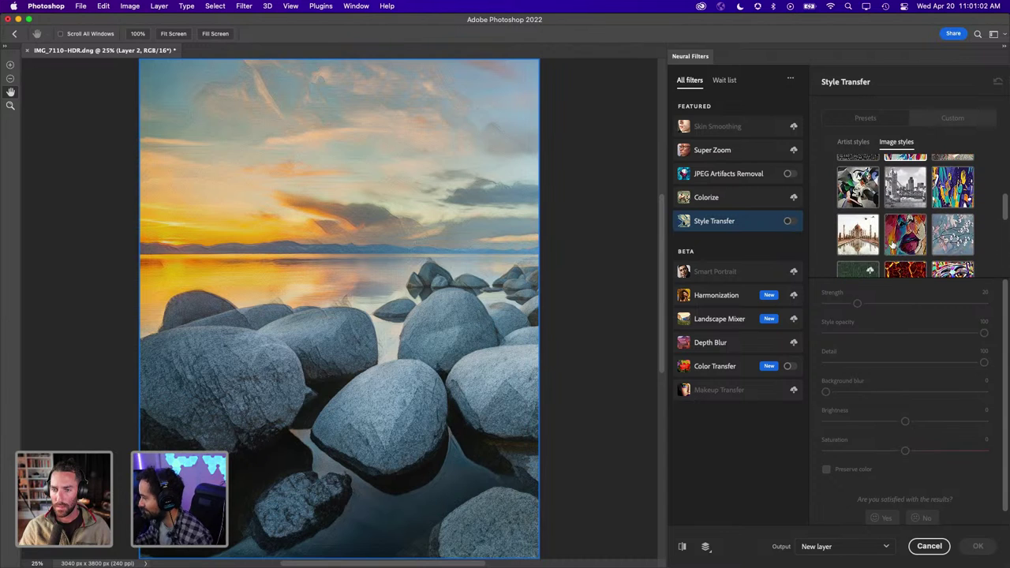
{"action": "scroll", "coordinate": [891, 245], "scroll_direction": "up", "scroll_amount": 2}
{"action": "scroll", "coordinate": [891, 242], "scroll_direction": "up", "scroll_amount": 2}
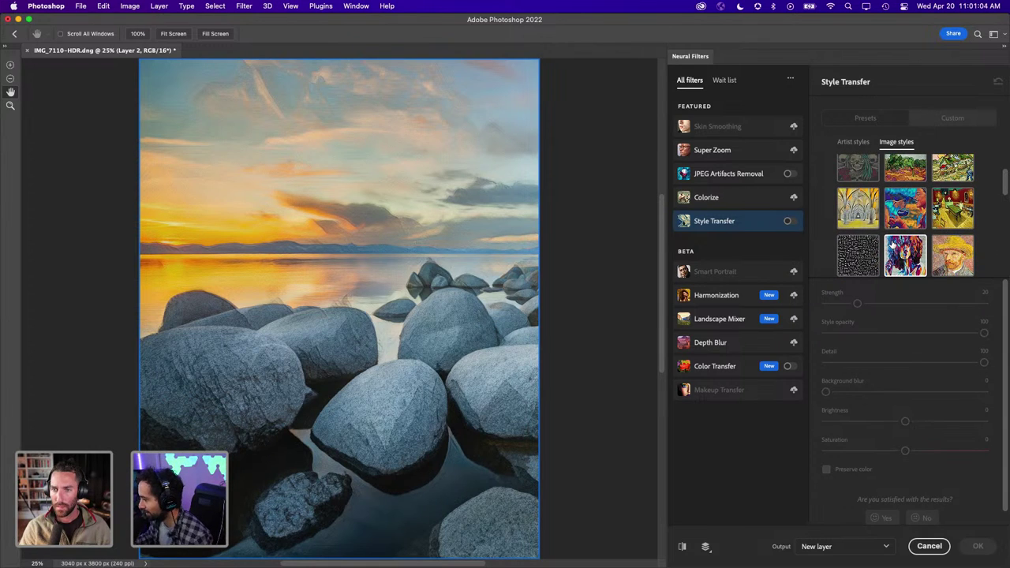
{"action": "scroll", "coordinate": [892, 245], "scroll_direction": "up", "scroll_amount": 2}
{"action": "scroll", "coordinate": [891, 245], "scroll_direction": "up", "scroll_amount": 1}
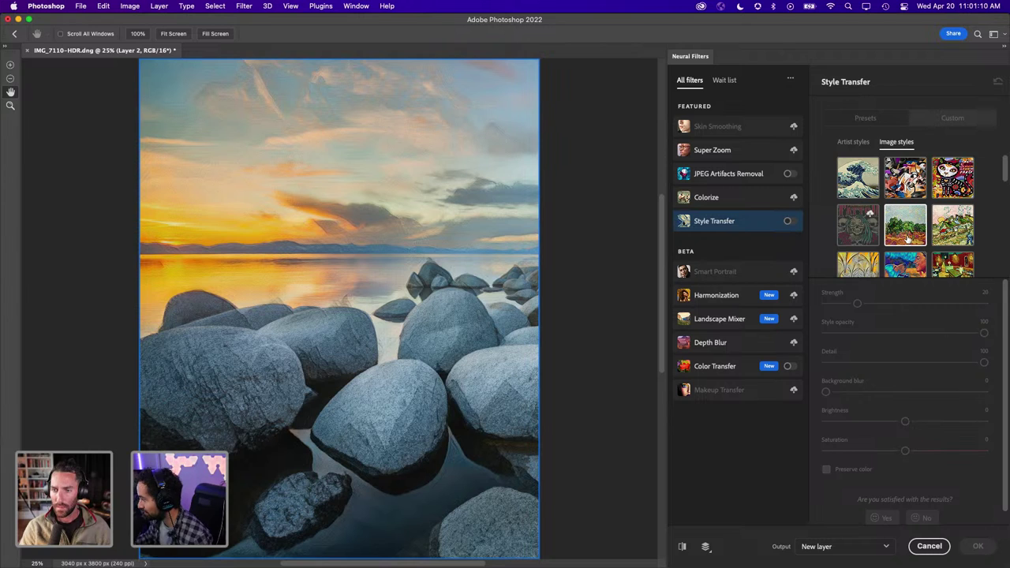
{"action": "scroll", "coordinate": [908, 229], "scroll_direction": "down", "scroll_amount": 2}
{"action": "scroll", "coordinate": [907, 229], "scroll_direction": "down", "scroll_amount": 1}
{"action": "scroll", "coordinate": [907, 228], "scroll_direction": "down", "scroll_amount": 2}
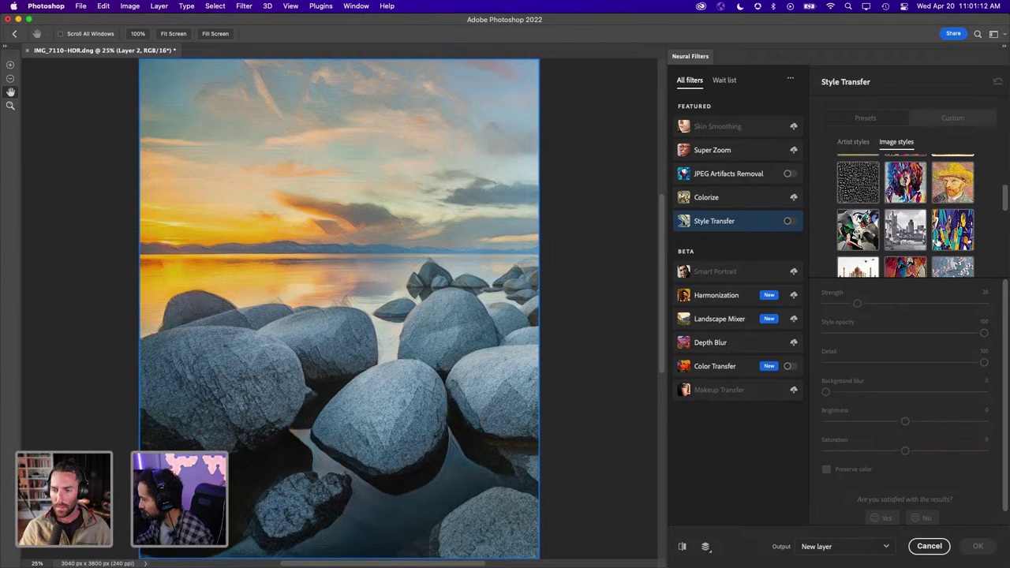
{"action": "scroll", "coordinate": [939, 237], "scroll_direction": "down", "scroll_amount": 2}
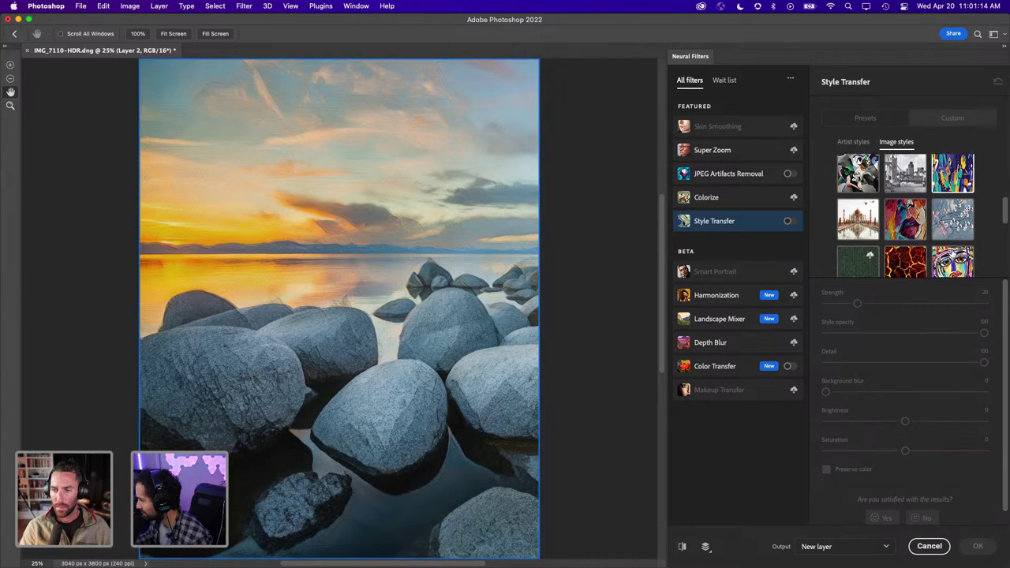
Enable Style Transfer with the Taj Mahal image style for a sepia sketch preview
{"action": "left_click", "coordinate": [864, 209]}
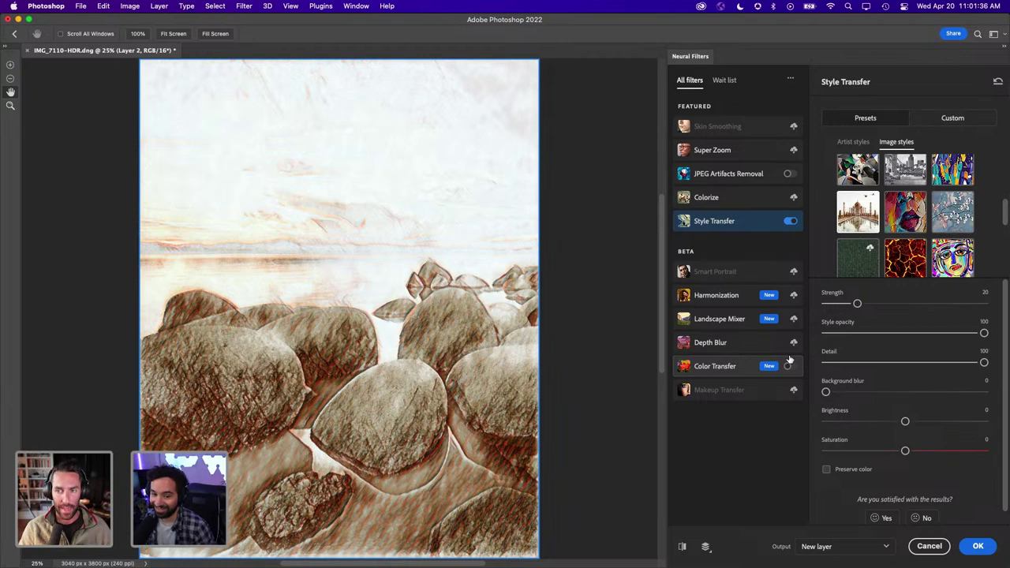
{"action": "left_click", "coordinate": [952, 117]}
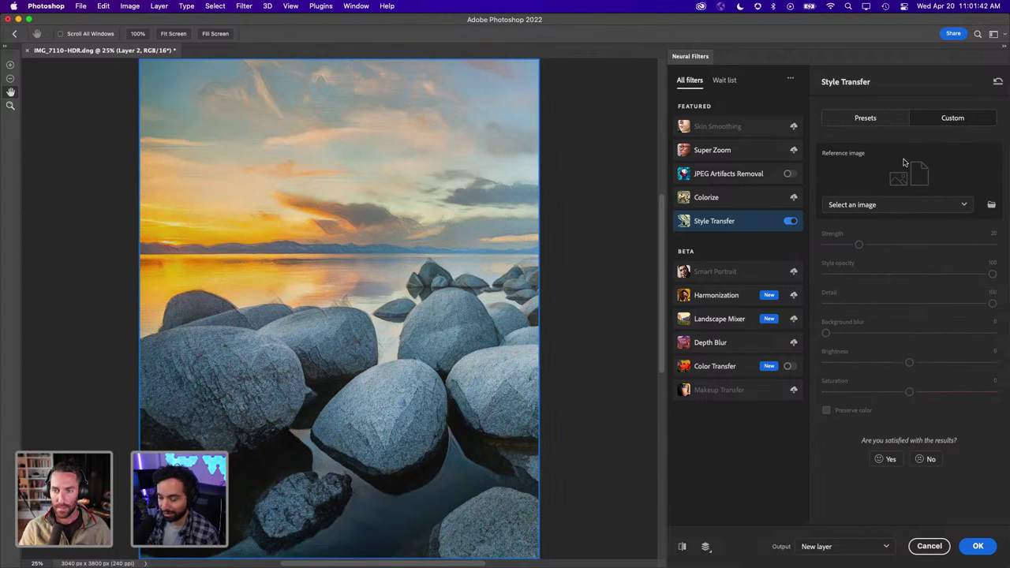
{"action": "left_click", "coordinate": [885, 120]}
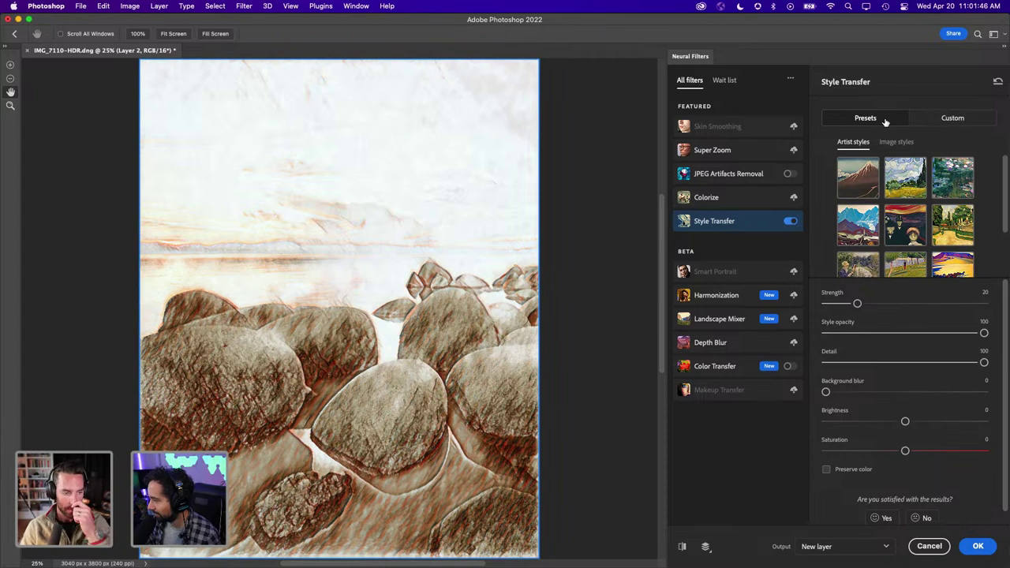
{"action": "left_click", "coordinate": [934, 120]}
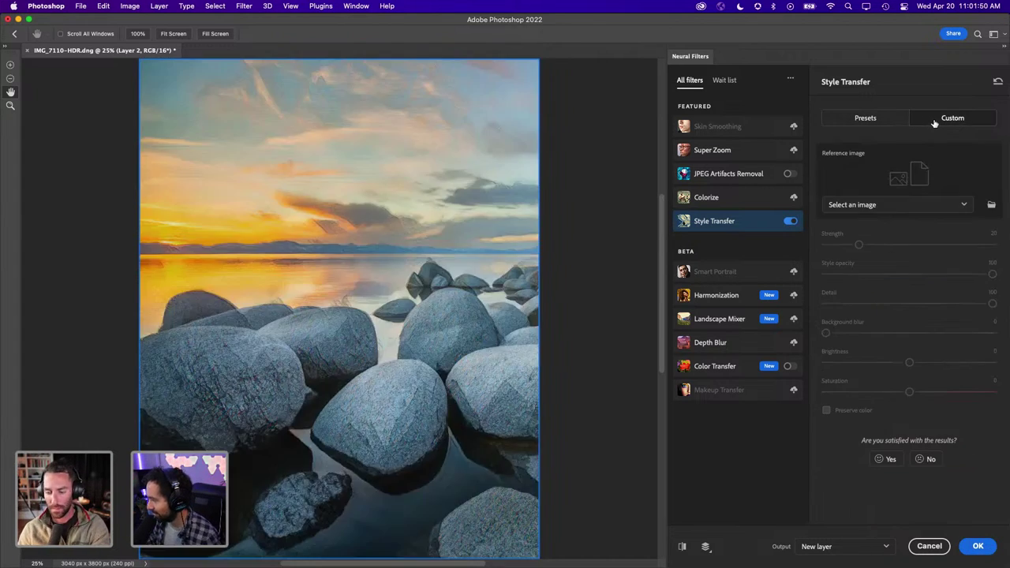
{"action": "left_click", "coordinate": [863, 118]}
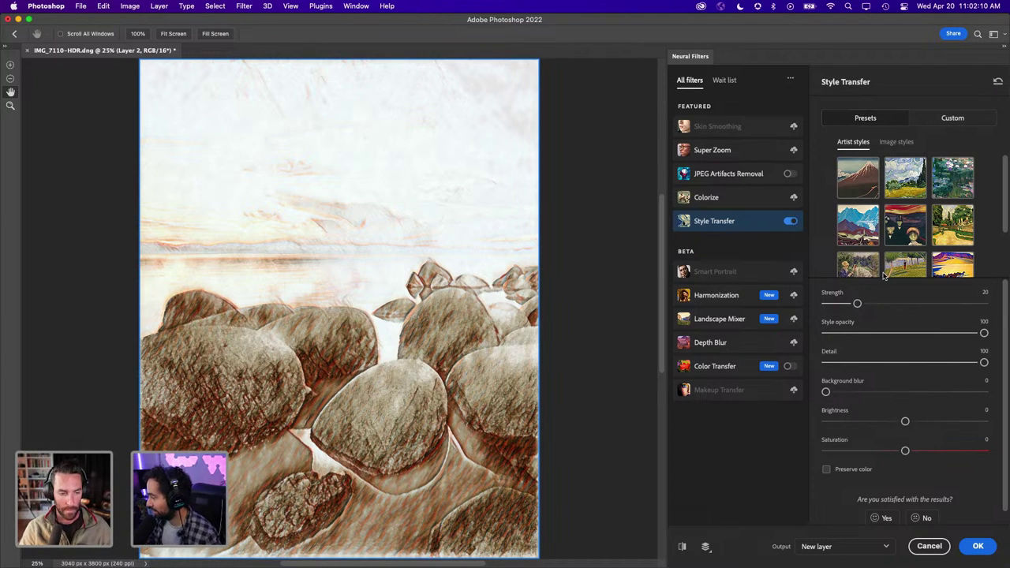
{"action": "scroll", "coordinate": [915, 218], "scroll_direction": "down", "scroll_amount": 2}
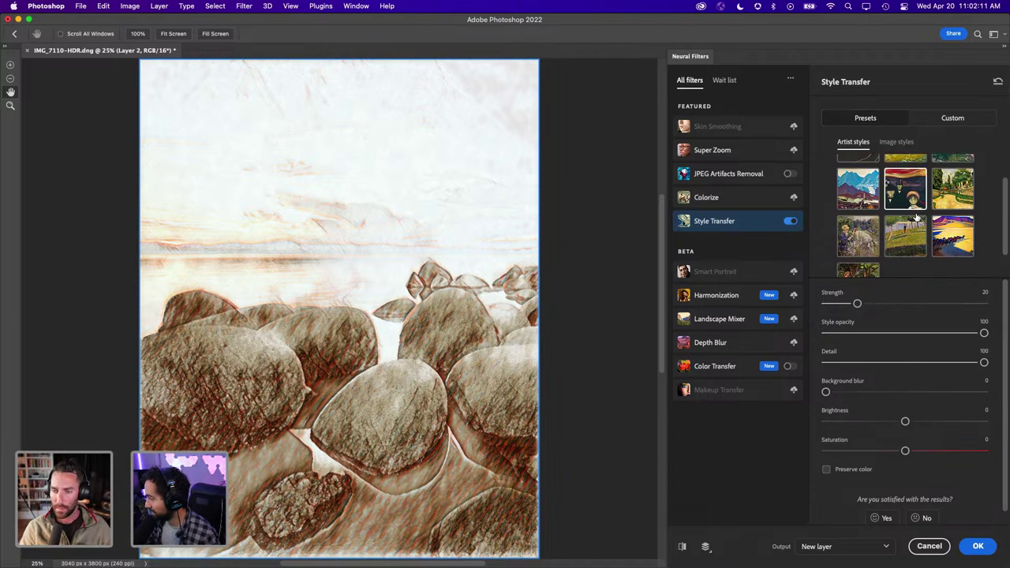
{"action": "left_click", "coordinate": [898, 142]}
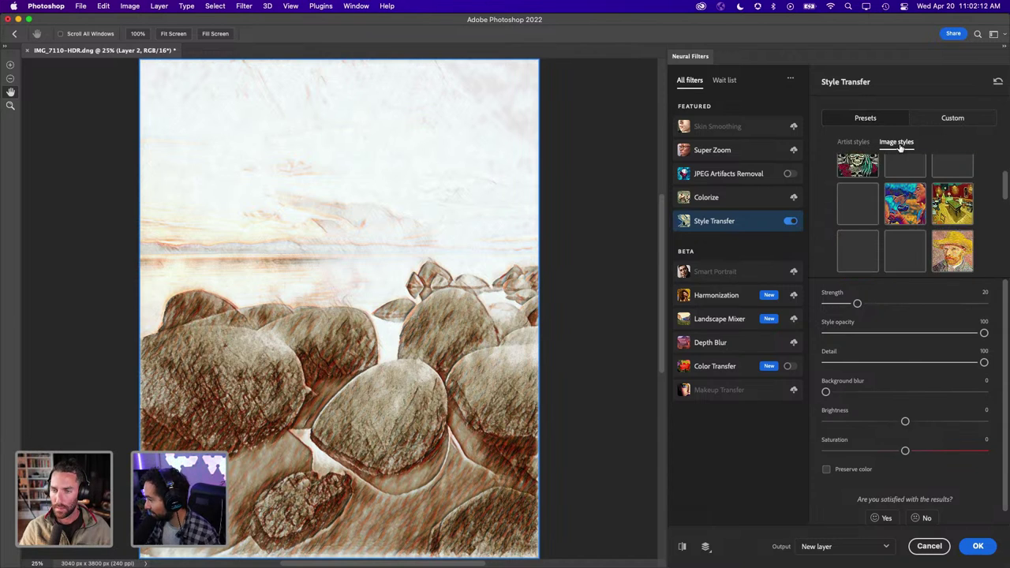
Apply the sketch style with Preserve color and Style opacity 29 as a new layer
{"action": "left_click", "coordinate": [826, 469]}
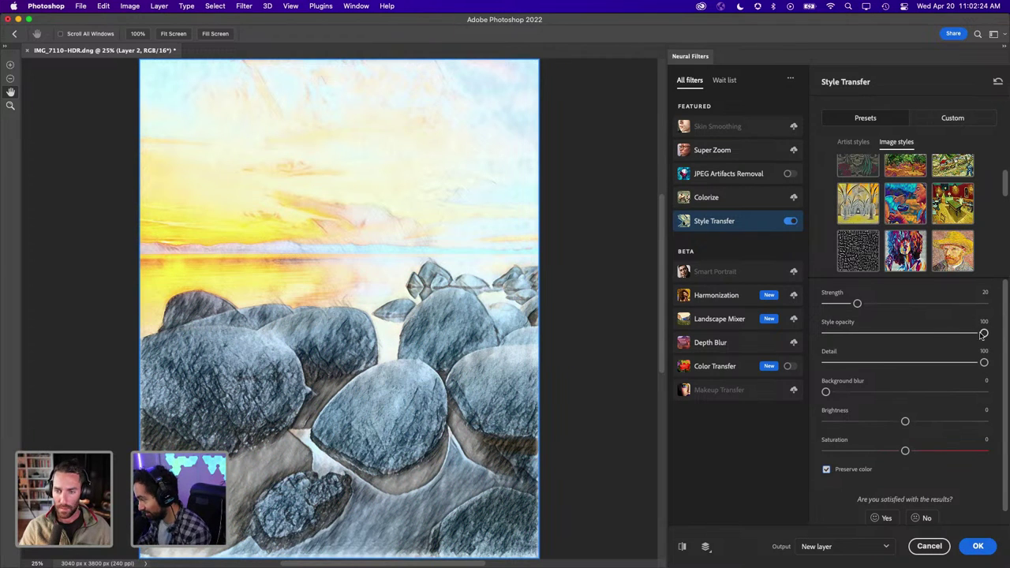
{"action": "left_click_drag", "start_coordinate": [985, 333], "coordinate": [882, 334]}
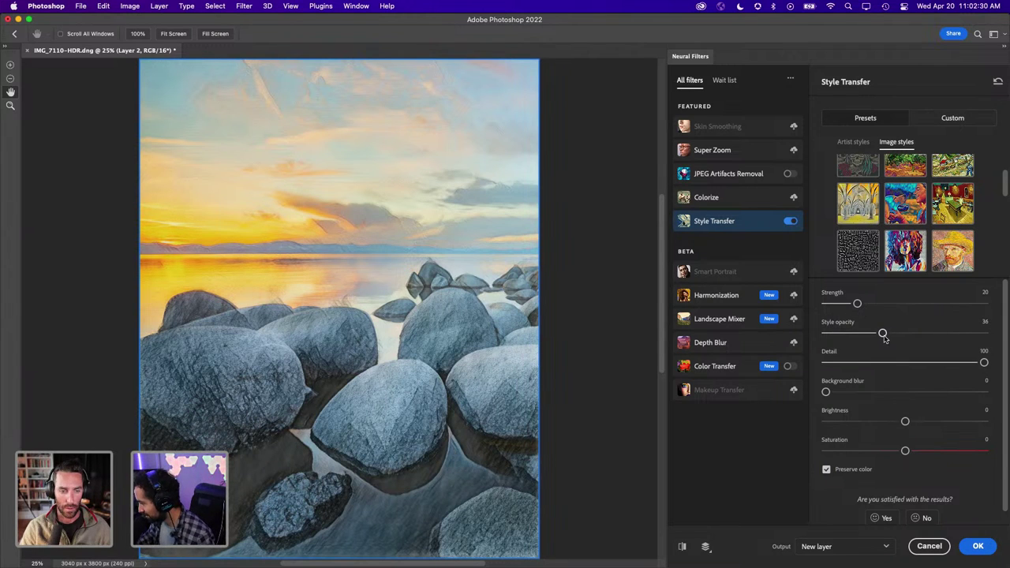
{"action": "left_click_drag", "start_coordinate": [882, 334], "coordinate": [872, 334]}
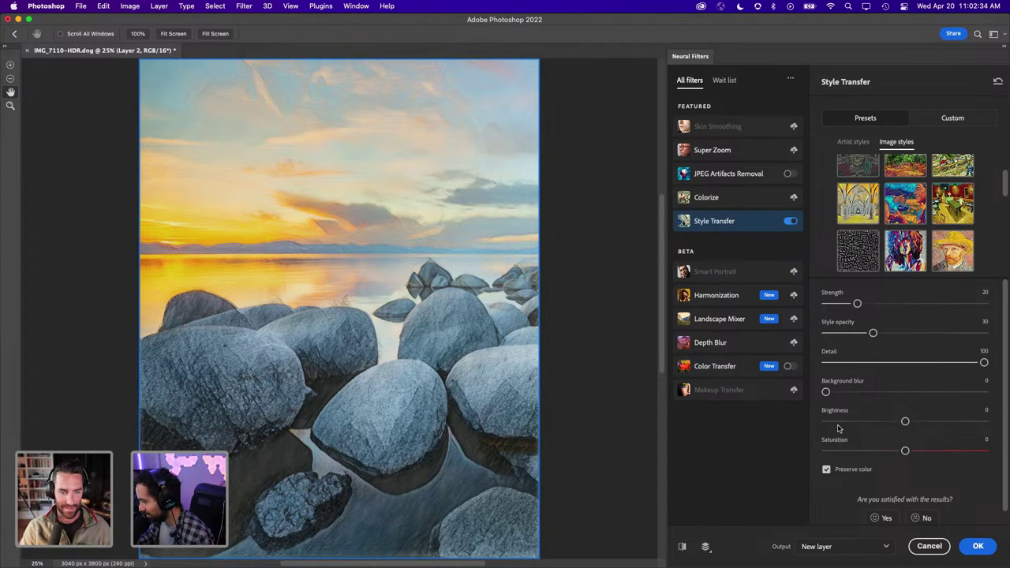
{"action": "left_click_drag", "start_coordinate": [873, 332], "coordinate": [871, 332]}
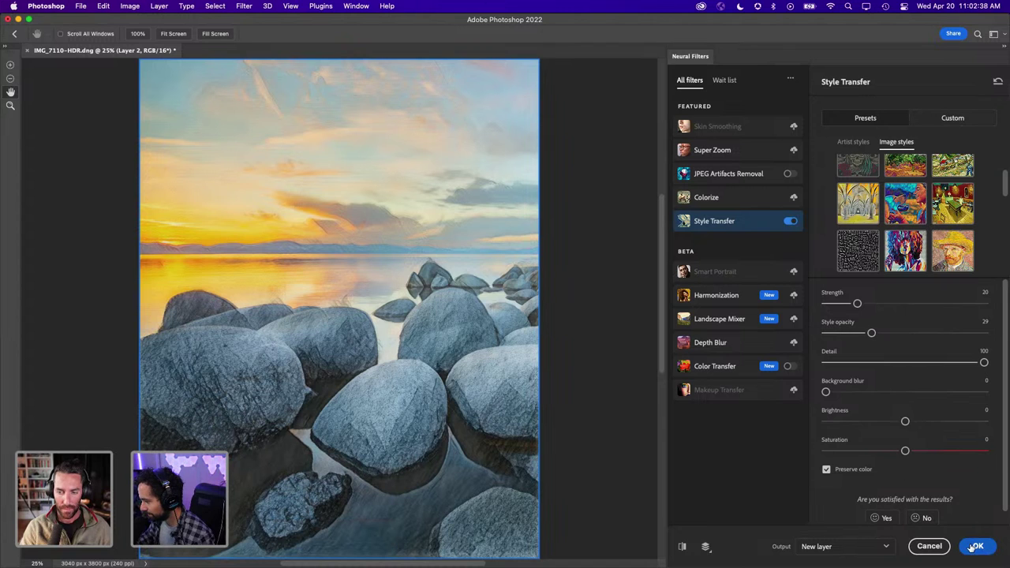
{"action": "left_click", "coordinate": [976, 546]}
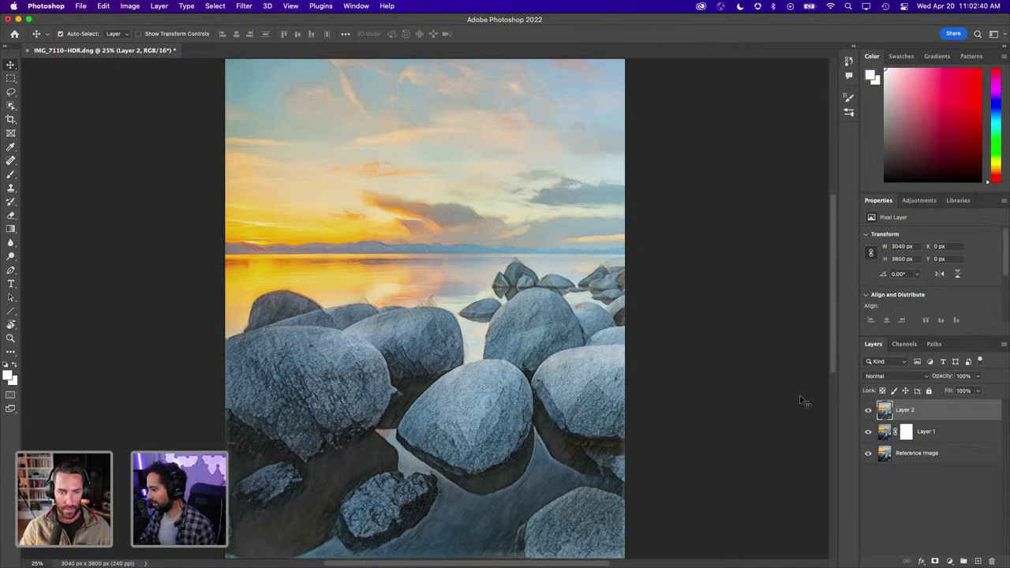
Add a layer mask to Layer 2, then compare layers by toggling Layer 2 and Layer 1 visibility
{"action": "left_click", "coordinate": [949, 562]}
{"action": "left_click", "coordinate": [907, 511]}
{"action": "left_click", "coordinate": [935, 562]}
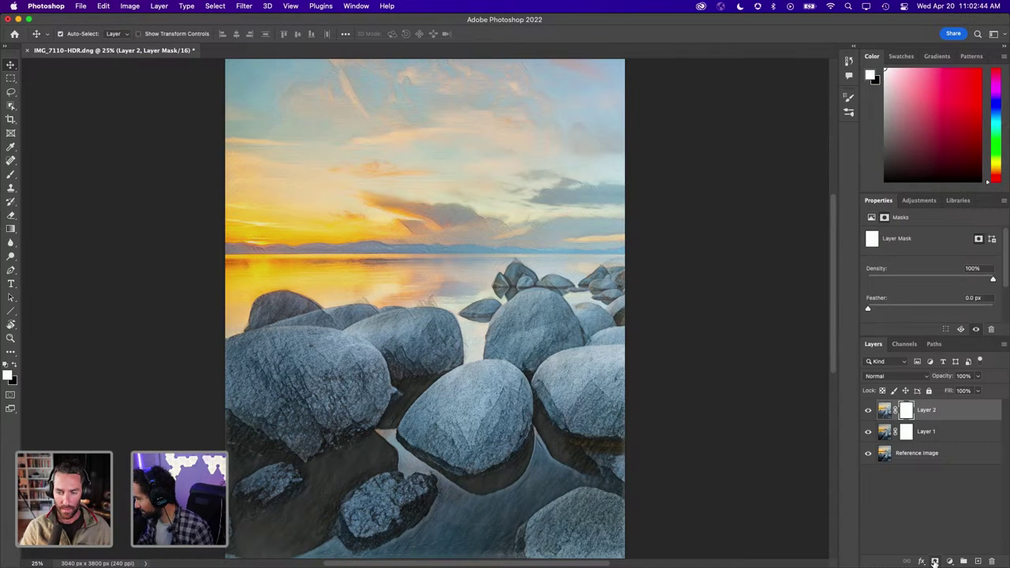
{"action": "left_click", "coordinate": [868, 411]}
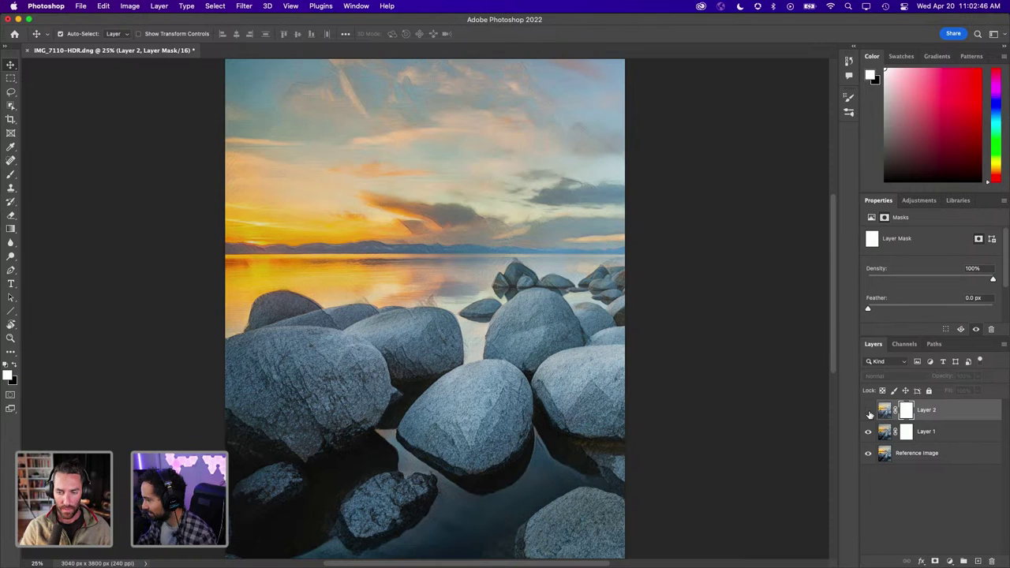
{"action": "left_click", "coordinate": [868, 432]}
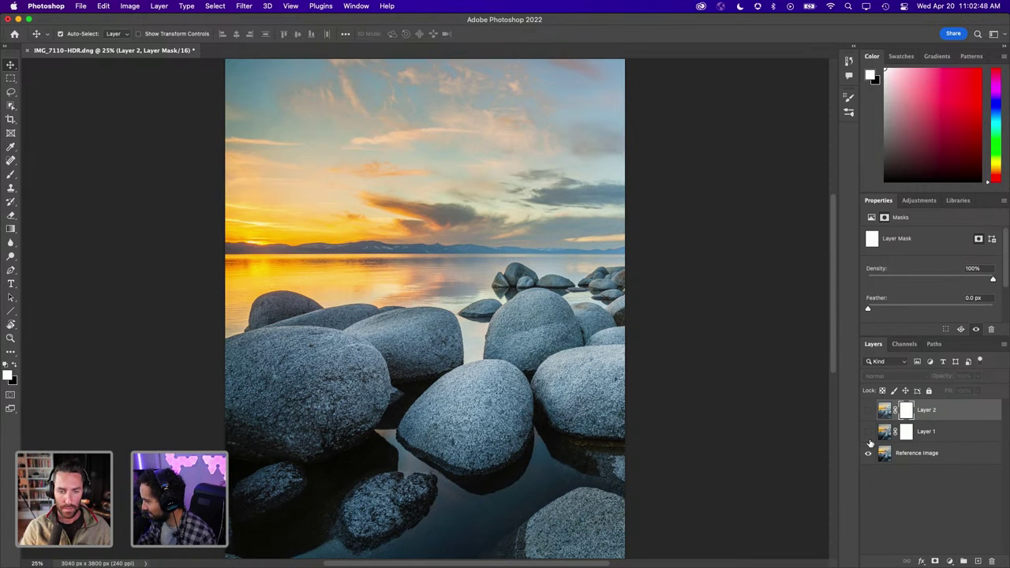
{"action": "left_click", "coordinate": [867, 431]}
{"action": "left_click", "coordinate": [867, 410]}
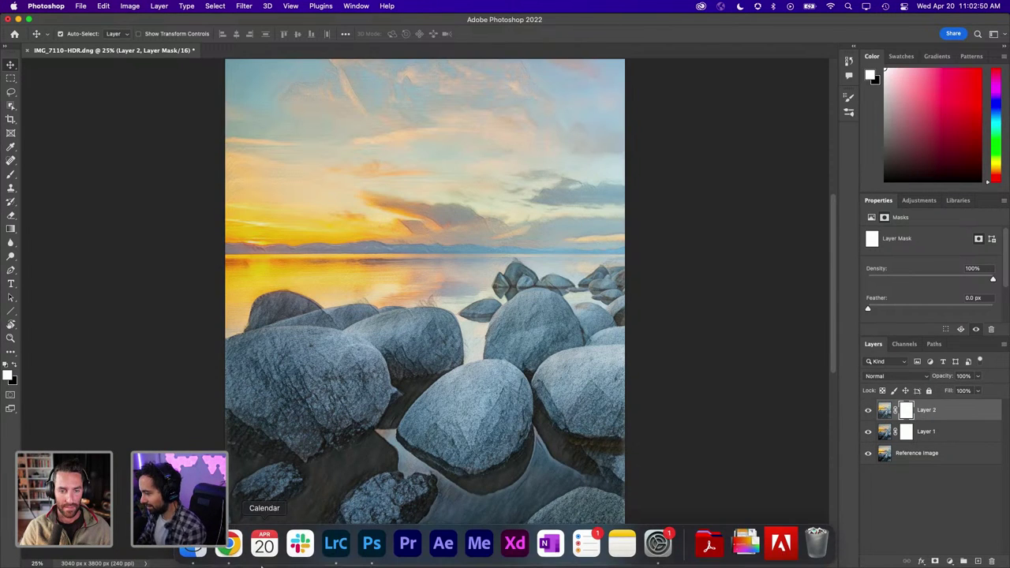
{"action": "left_click", "coordinate": [193, 548]}
Quick Look the Ref_2 Lake Tahoe poster, then return to the Photoshop document
{"action": "key", "text": "space"}
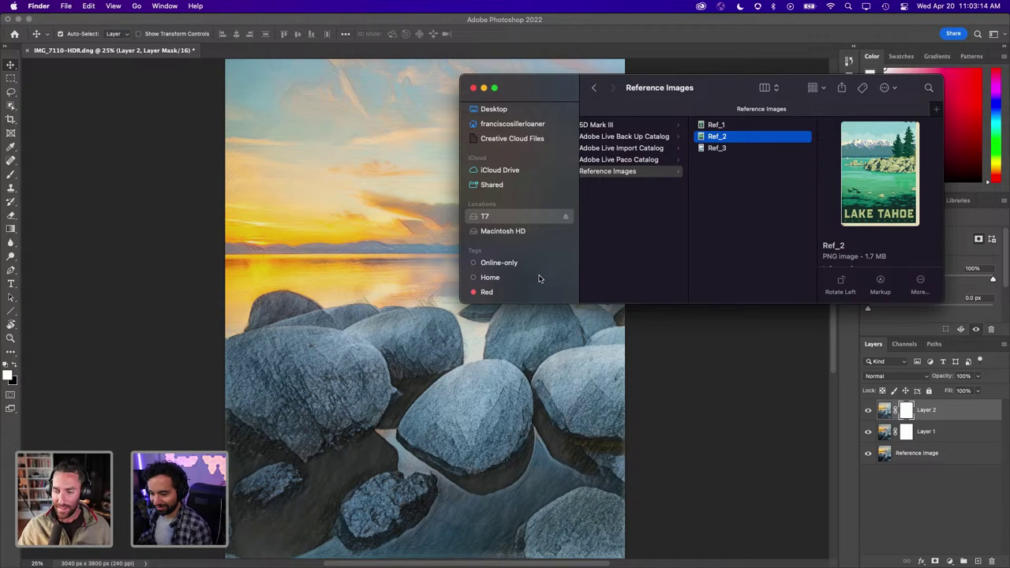
{"action": "left_click", "coordinate": [645, 368]}
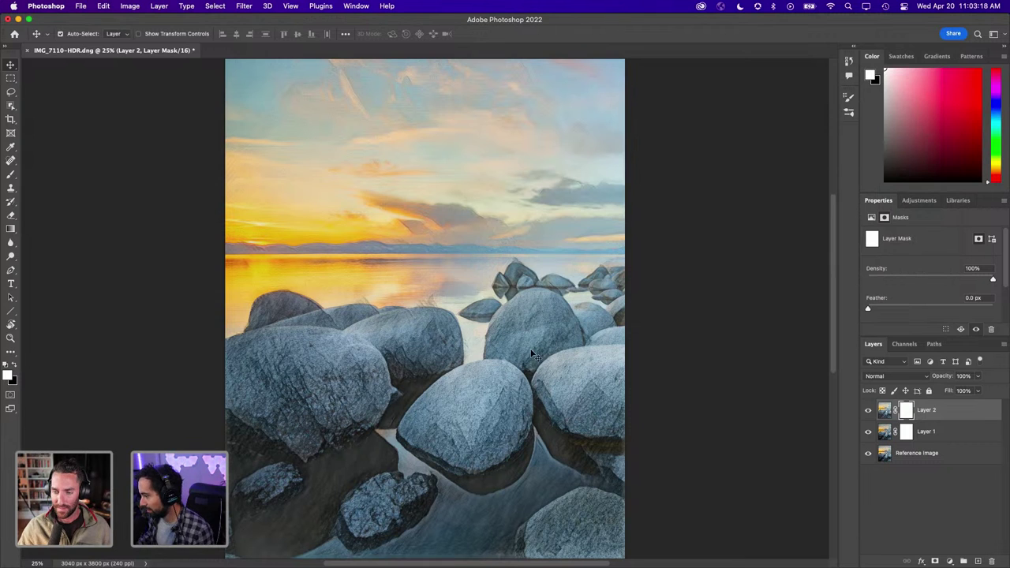
{"action": "scroll", "coordinate": [543, 280], "scroll_direction": "down", "scroll_amount": 2}
{"action": "scroll", "coordinate": [543, 280], "scroll_direction": "down", "scroll_amount": 3}
{"action": "scroll", "coordinate": [543, 280], "scroll_direction": "up", "scroll_amount": 4}
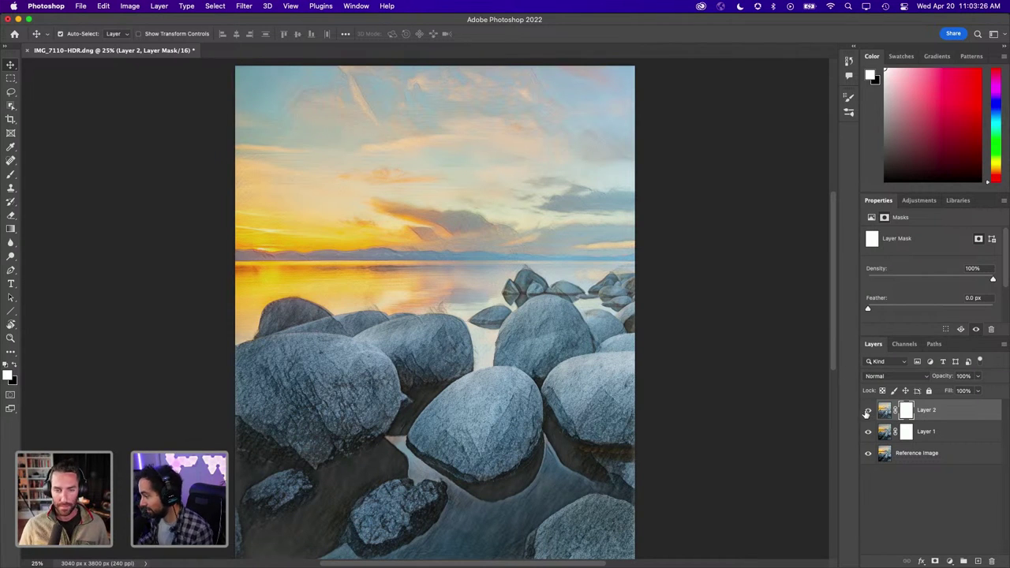
{"action": "left_click", "coordinate": [868, 410]}
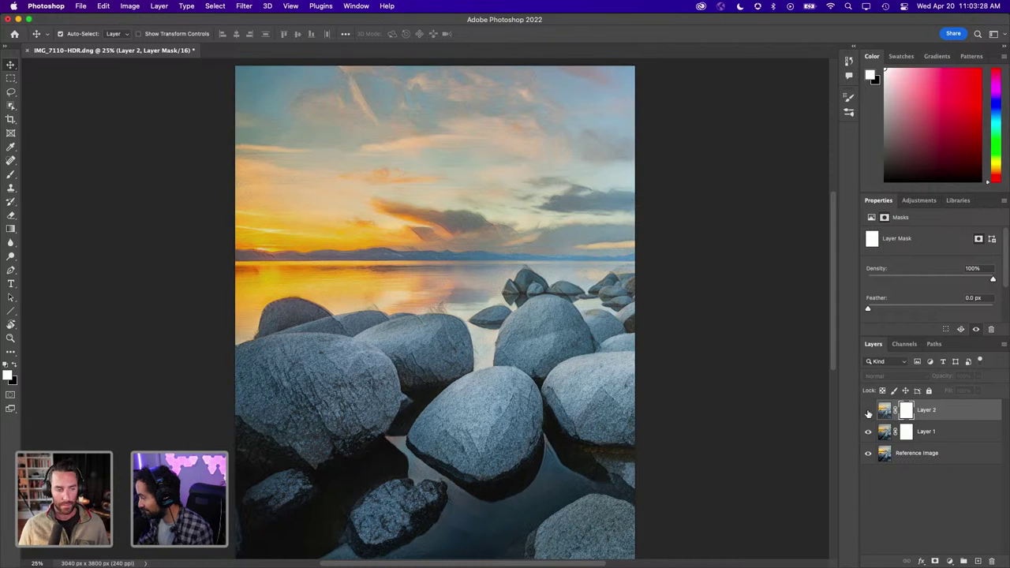
{"action": "left_click", "coordinate": [867, 432]}
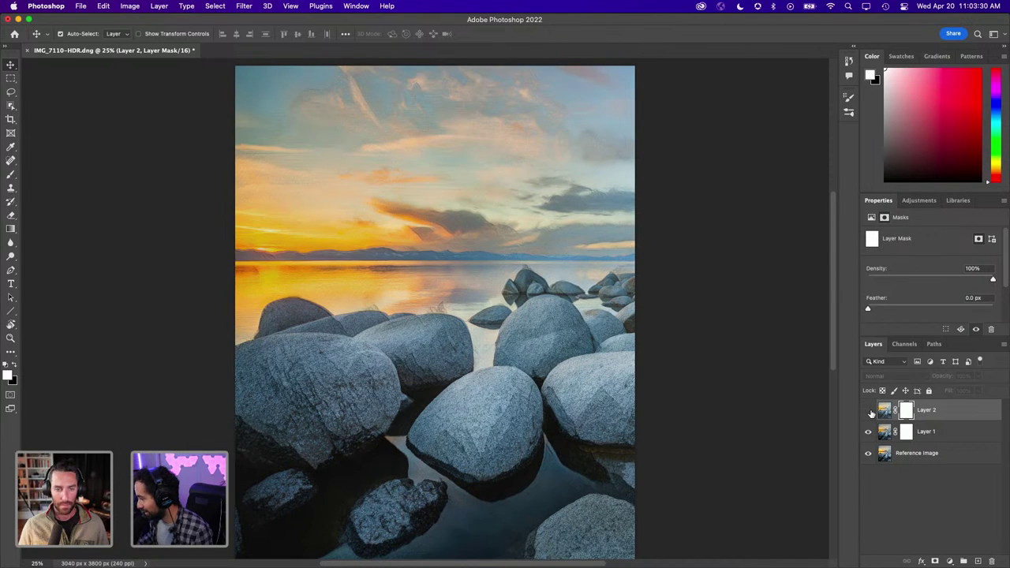
{"action": "left_click", "coordinate": [868, 410]}
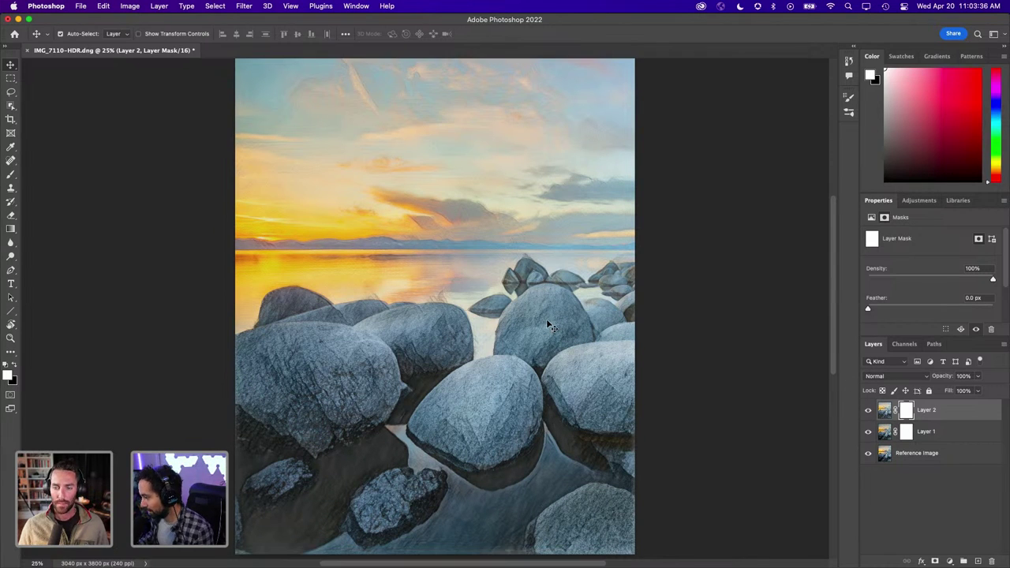
{"action": "left_click", "coordinate": [885, 413]}
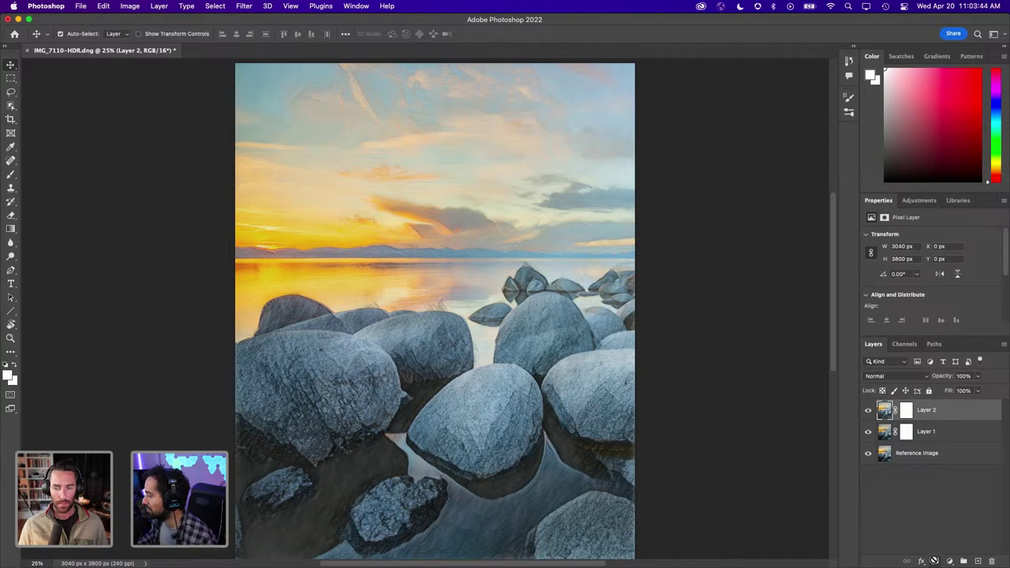
{"action": "left_click", "coordinate": [933, 560]}
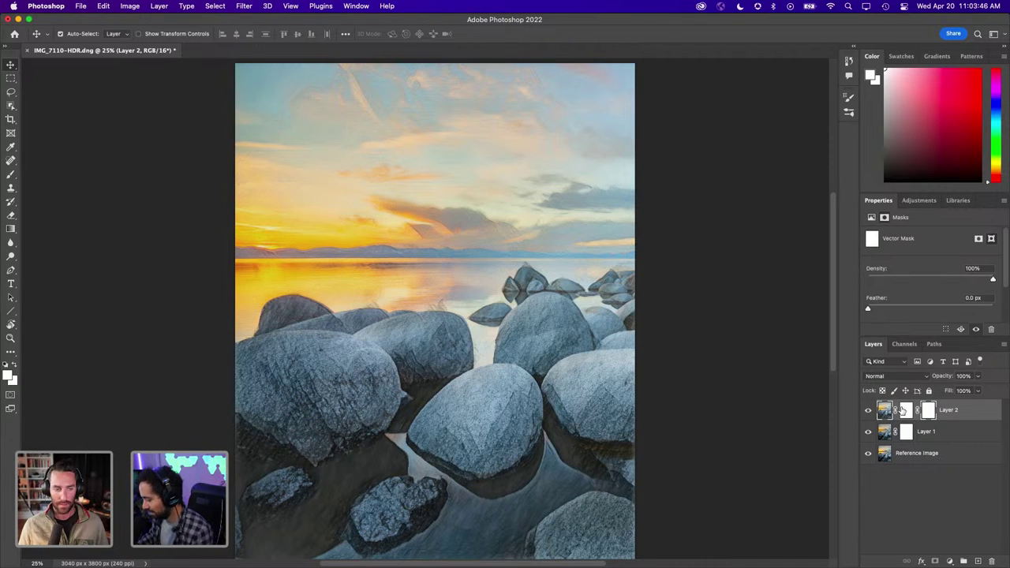
{"action": "key", "text": "super+z"}
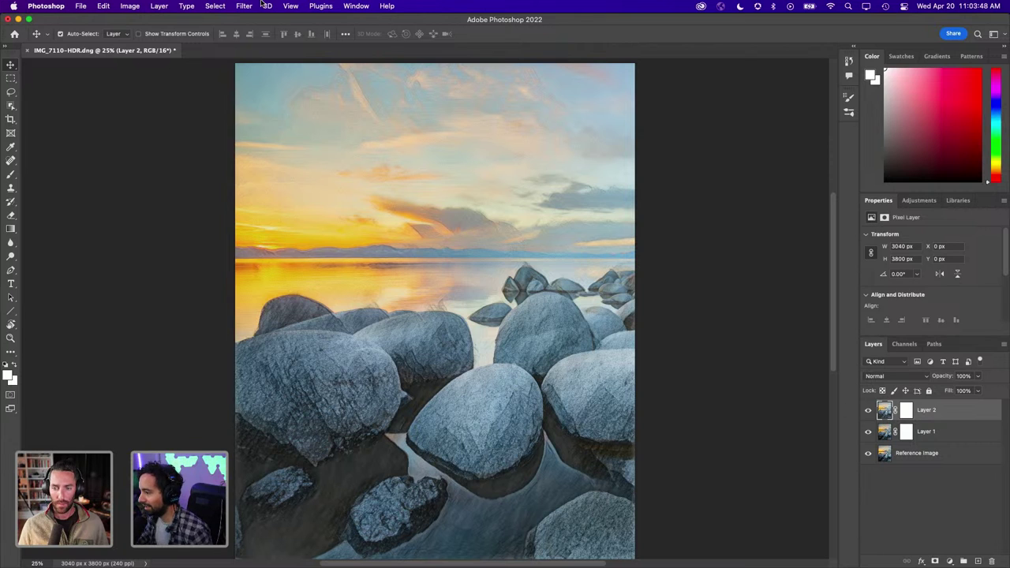
{"action": "left_click", "coordinate": [243, 6]}
Enable Style Transfer on Layer 3 with Preserve color and Style opacity 35
{"action": "left_click", "coordinate": [247, 54]}
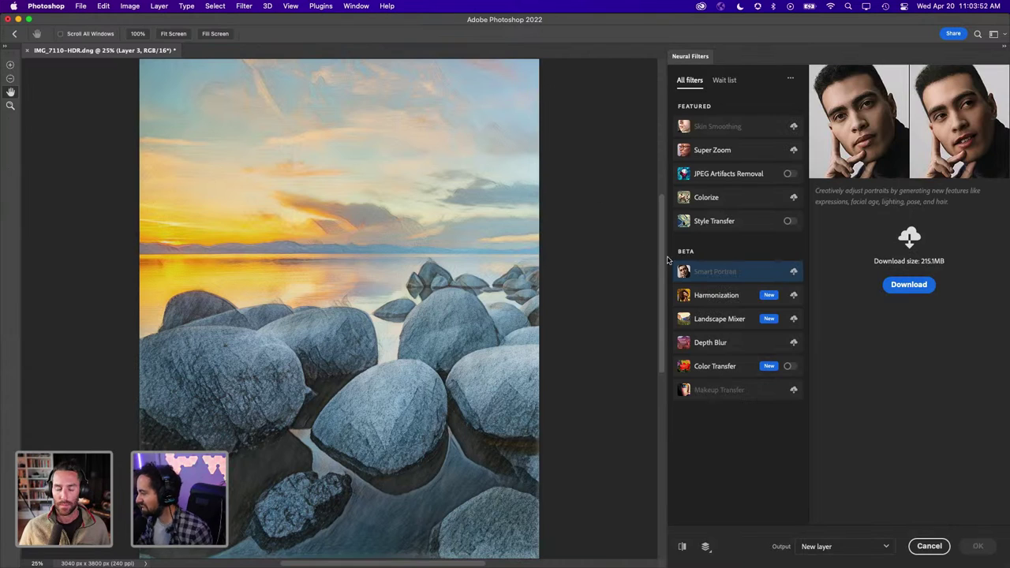
{"action": "left_click", "coordinate": [732, 223]}
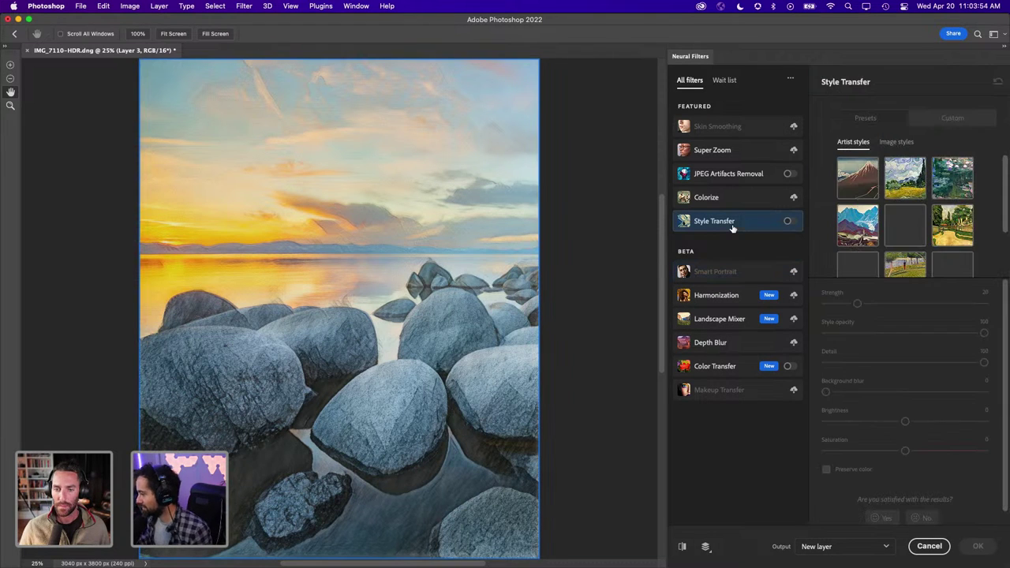
{"action": "scroll", "coordinate": [906, 246], "scroll_direction": "down", "scroll_amount": 1}
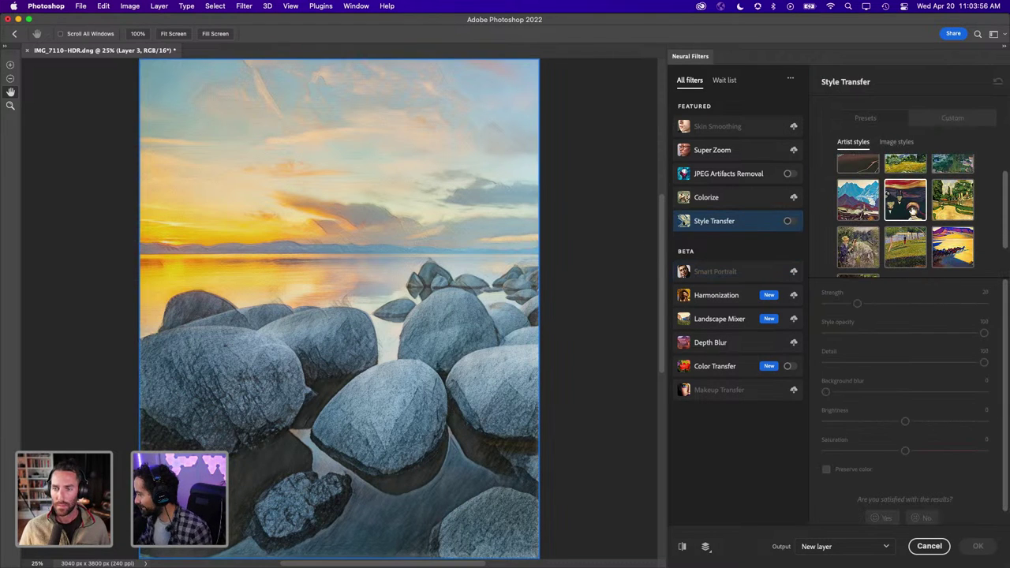
{"action": "left_click", "coordinate": [912, 209]}
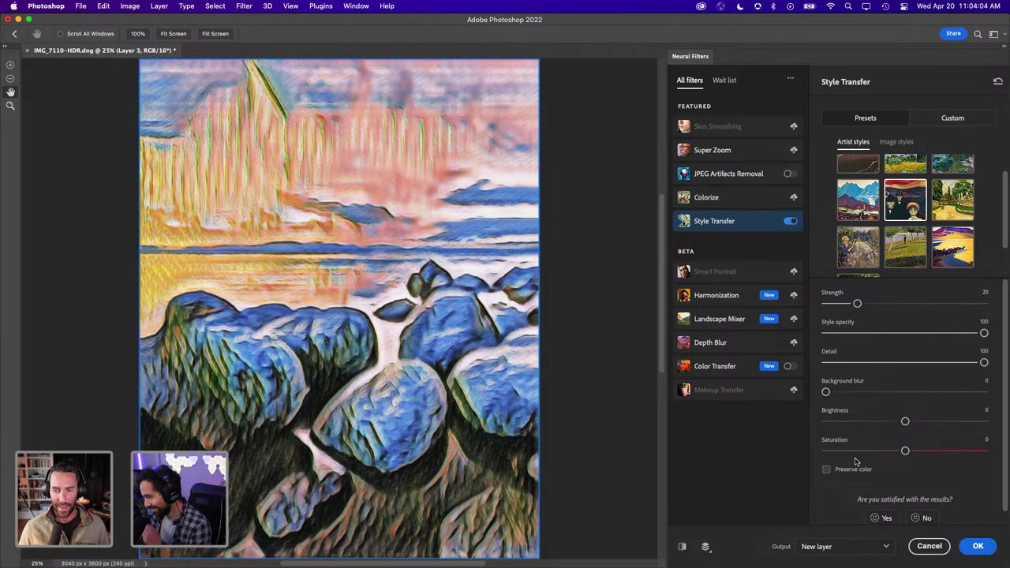
{"action": "left_click", "coordinate": [826, 469]}
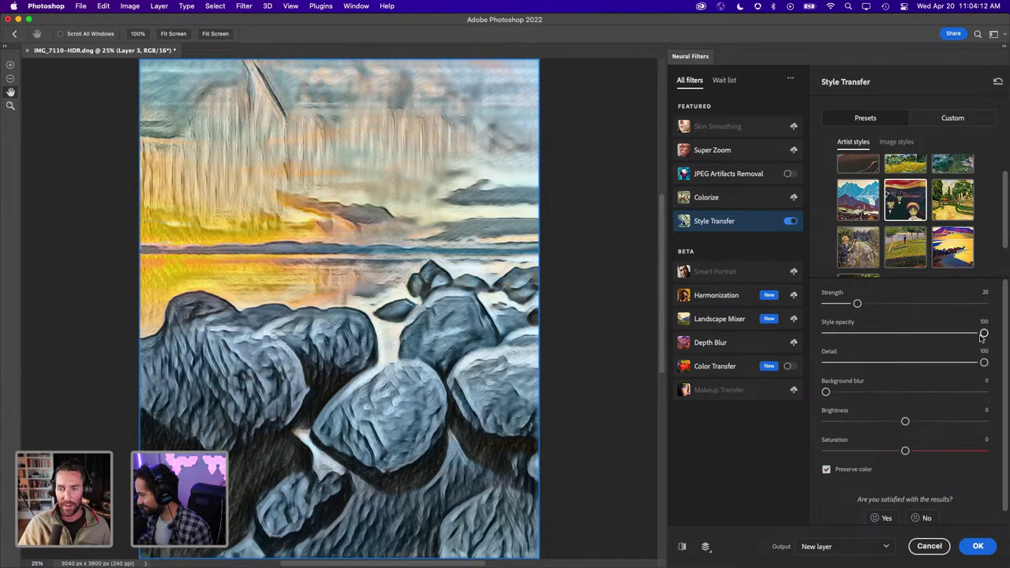
{"action": "left_click_drag", "start_coordinate": [984, 333], "coordinate": [880, 333]}
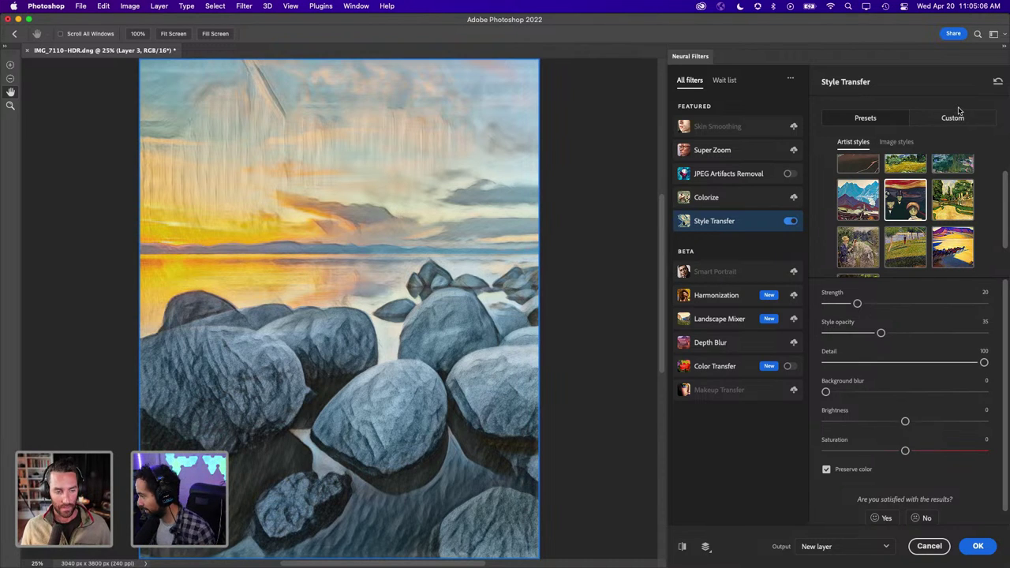
Apply the eye painting image style and lower Style opacity to about 23
{"action": "left_click", "coordinate": [902, 142]}
{"action": "scroll", "coordinate": [905, 228], "scroll_direction": "down", "scroll_amount": 2}
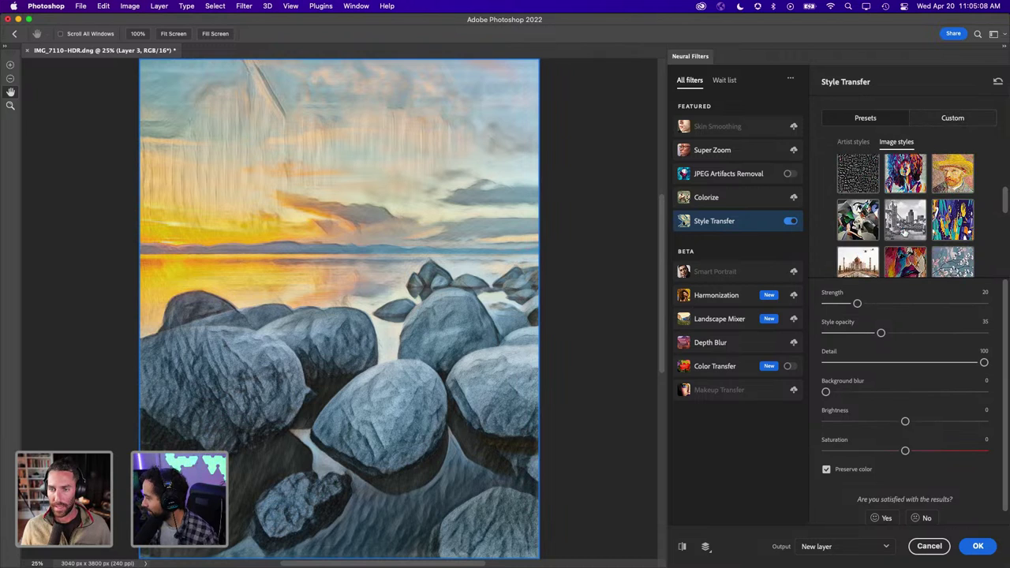
{"action": "scroll", "coordinate": [904, 237], "scroll_direction": "down", "scroll_amount": 1}
{"action": "scroll", "coordinate": [899, 221], "scroll_direction": "down", "scroll_amount": 1}
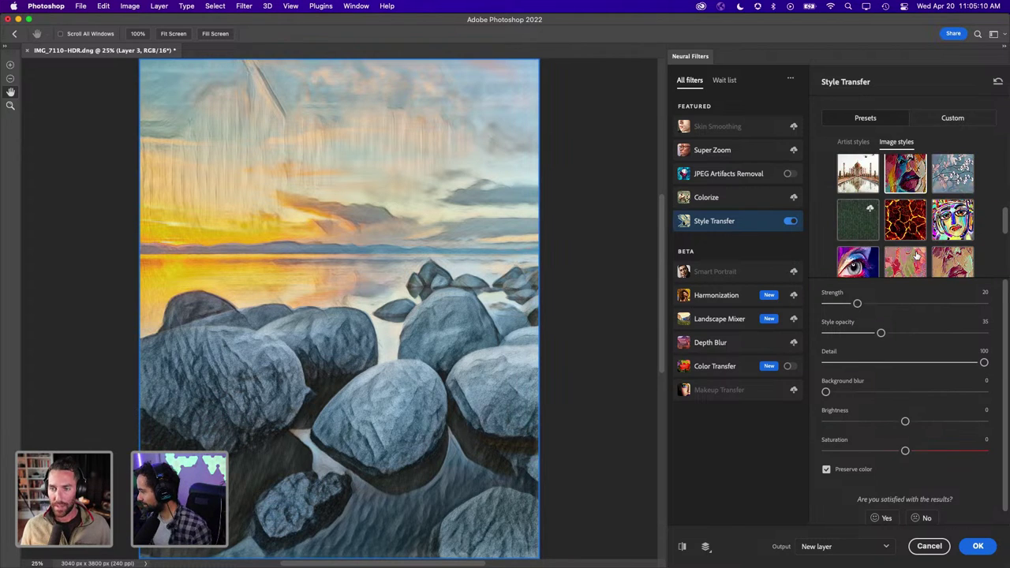
{"action": "scroll", "coordinate": [869, 157], "scroll_direction": "down", "scroll_amount": 1}
{"action": "left_click", "coordinate": [862, 212]}
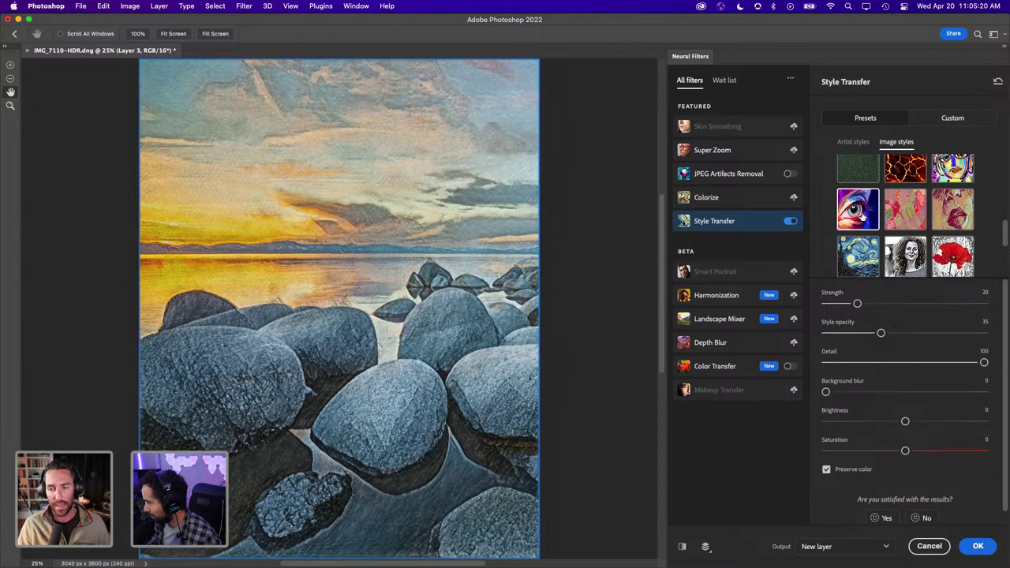
{"action": "left_click_drag", "start_coordinate": [880, 333], "coordinate": [861, 333]}
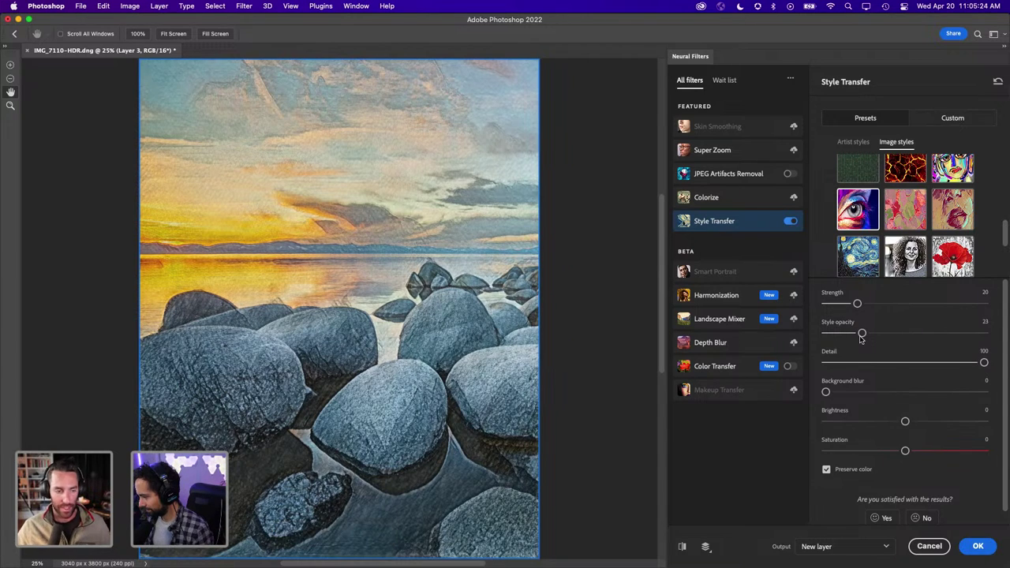
Try the colourful face style and another image style thumbnail on the lake photo
{"action": "scroll", "coordinate": [927, 222], "scroll_direction": "down", "scroll_amount": 2}
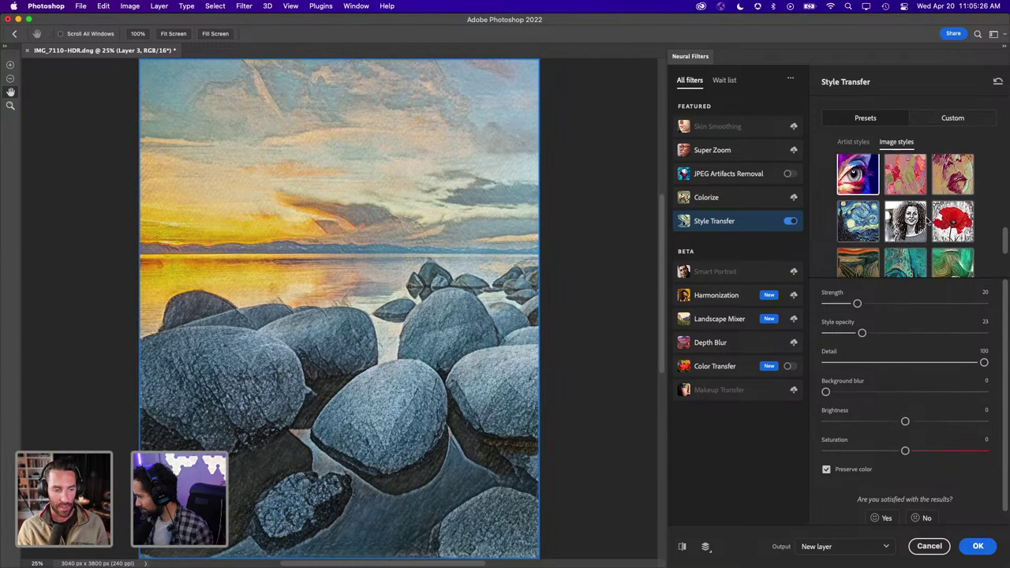
{"action": "scroll", "coordinate": [927, 222], "scroll_direction": "down", "scroll_amount": 2}
{"action": "scroll", "coordinate": [927, 221], "scroll_direction": "down", "scroll_amount": 2}
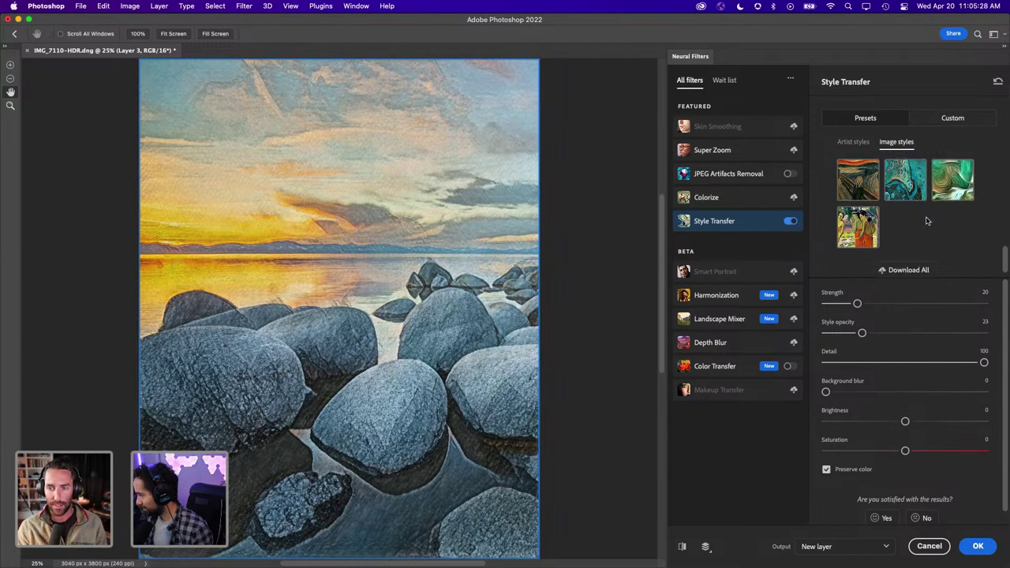
{"action": "scroll", "coordinate": [927, 221], "scroll_direction": "up", "scroll_amount": 2}
{"action": "scroll", "coordinate": [927, 222], "scroll_direction": "up", "scroll_amount": 2}
{"action": "scroll", "coordinate": [928, 223], "scroll_direction": "up", "scroll_amount": 2}
{"action": "scroll", "coordinate": [928, 223], "scroll_direction": "up", "scroll_amount": 2}
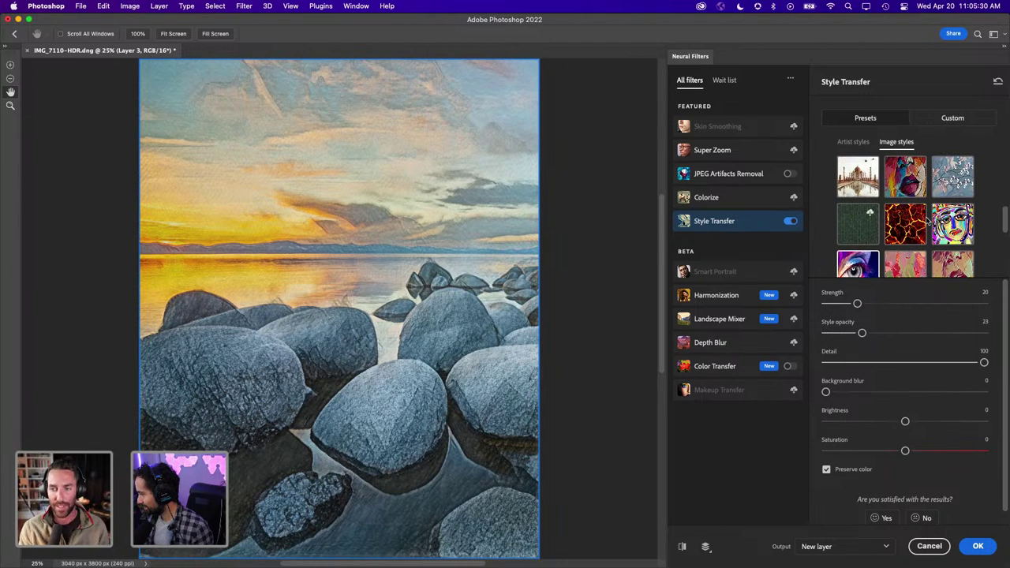
{"action": "scroll", "coordinate": [928, 222], "scroll_direction": "up", "scroll_amount": 1}
{"action": "left_click", "coordinate": [939, 229]}
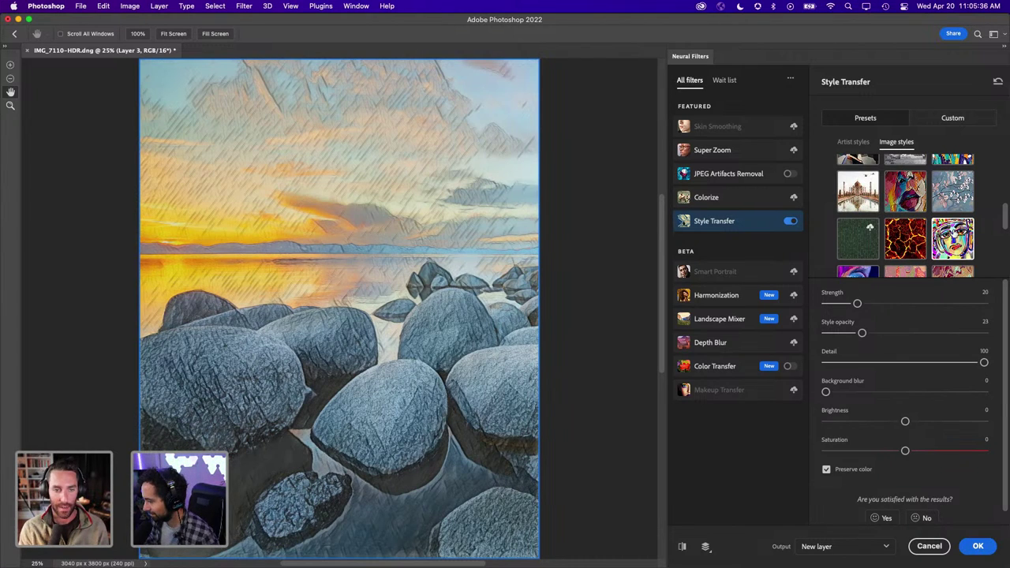
{"action": "scroll", "coordinate": [964, 233], "scroll_direction": "down", "scroll_amount": 2}
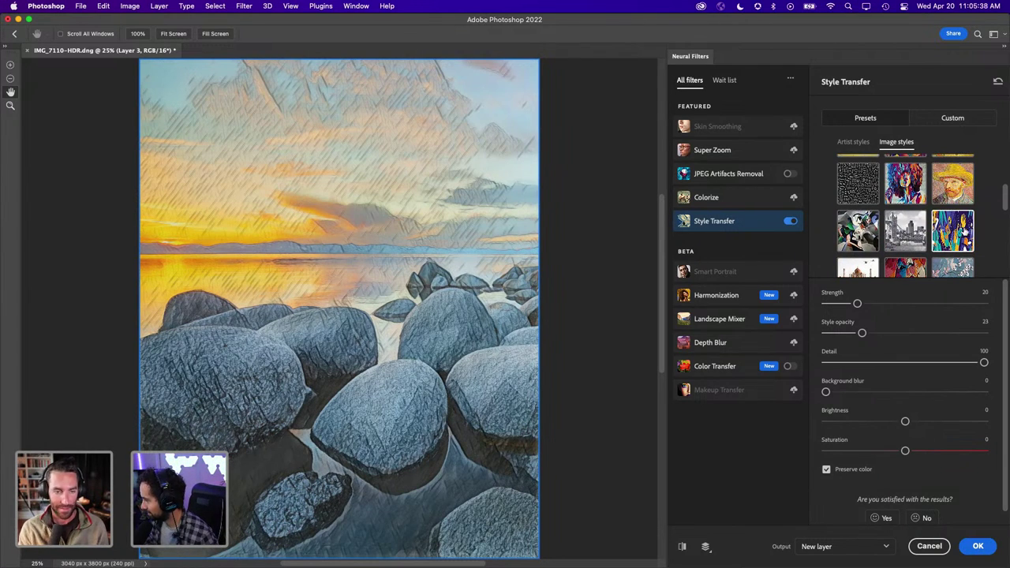
{"action": "scroll", "coordinate": [964, 234], "scroll_direction": "down", "scroll_amount": 2}
{"action": "scroll", "coordinate": [964, 233], "scroll_direction": "down", "scroll_amount": 2}
{"action": "scroll", "coordinate": [946, 233], "scroll_direction": "down", "scroll_amount": 2}
{"action": "scroll", "coordinate": [923, 232], "scroll_direction": "down", "scroll_amount": 1}
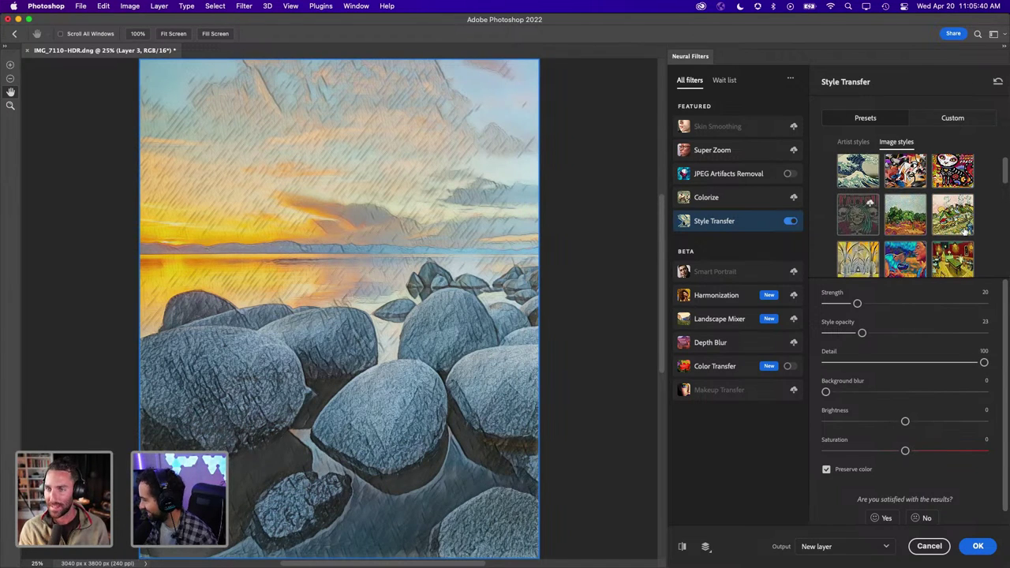
{"action": "scroll", "coordinate": [896, 233], "scroll_direction": "down", "scroll_amount": 1}
{"action": "left_click", "coordinate": [896, 233]}
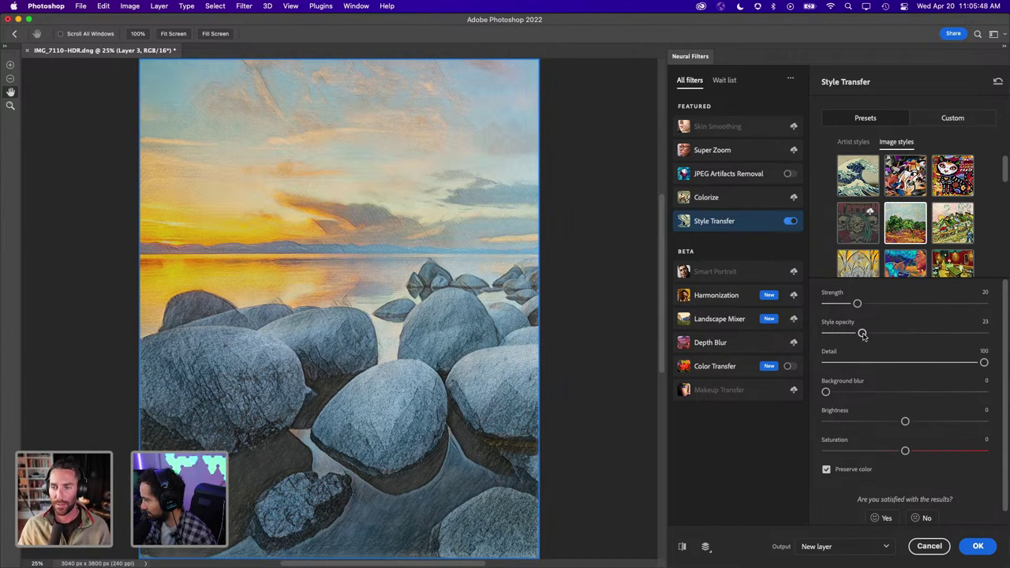
Set Style Transfer strength to about 8 and style opacity to 16, then apply it
{"action": "left_click_drag", "start_coordinate": [862, 334], "coordinate": [836, 303]}
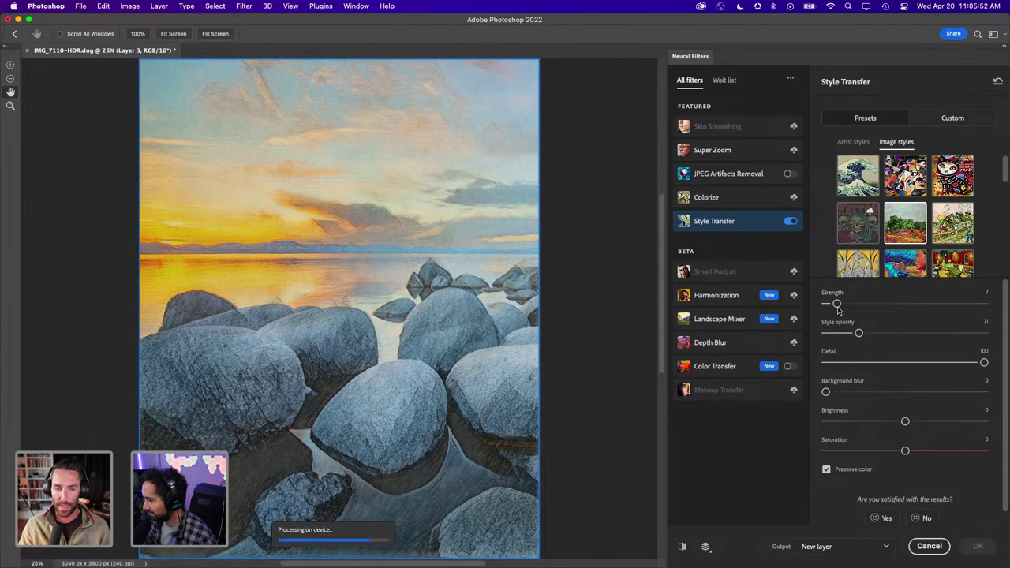
{"action": "left_click_drag", "start_coordinate": [858, 333], "coordinate": [849, 333]}
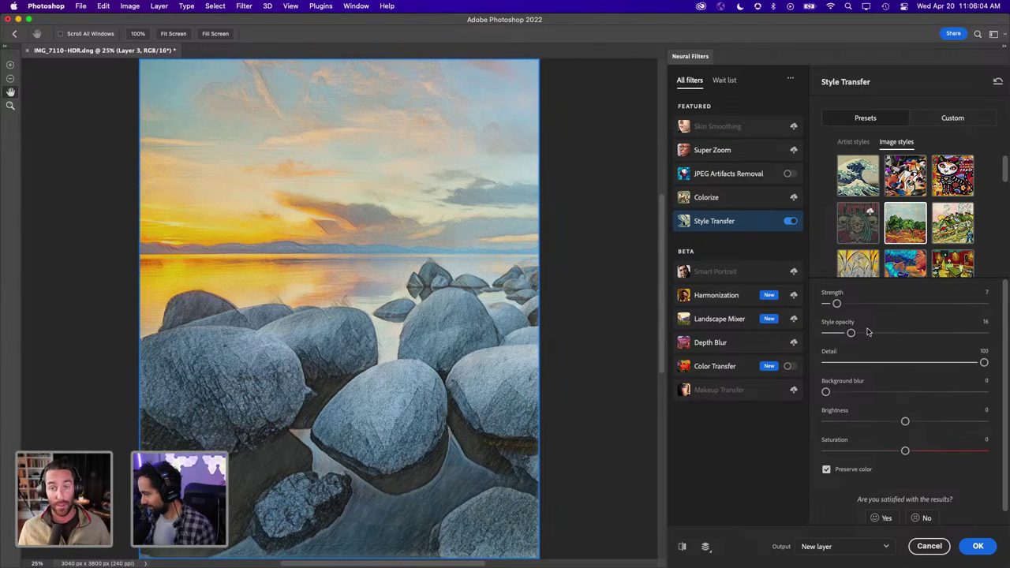
{"action": "left_click_drag", "start_coordinate": [836, 305], "coordinate": [835, 306]}
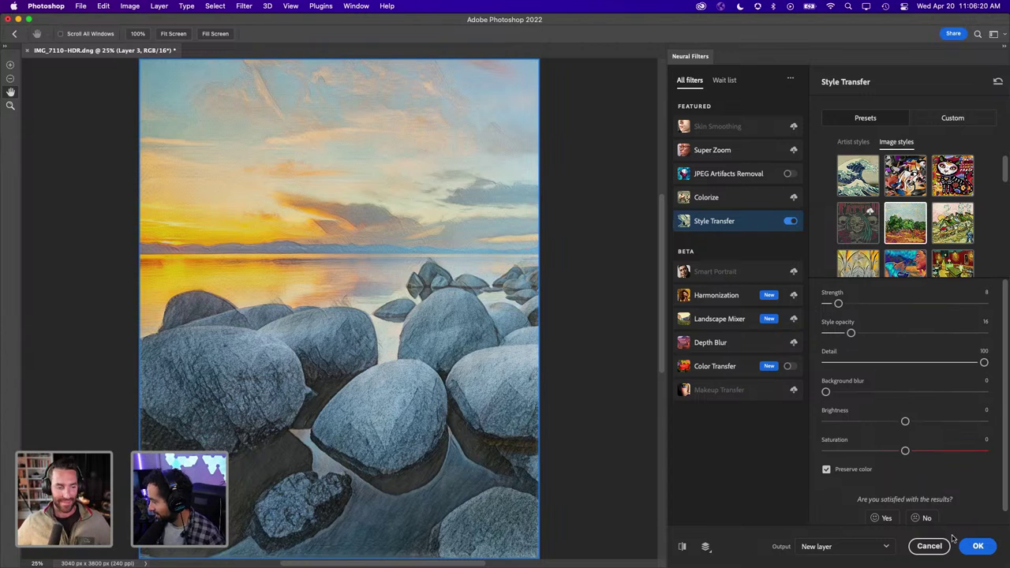
{"action": "left_click", "coordinate": [992, 552]}
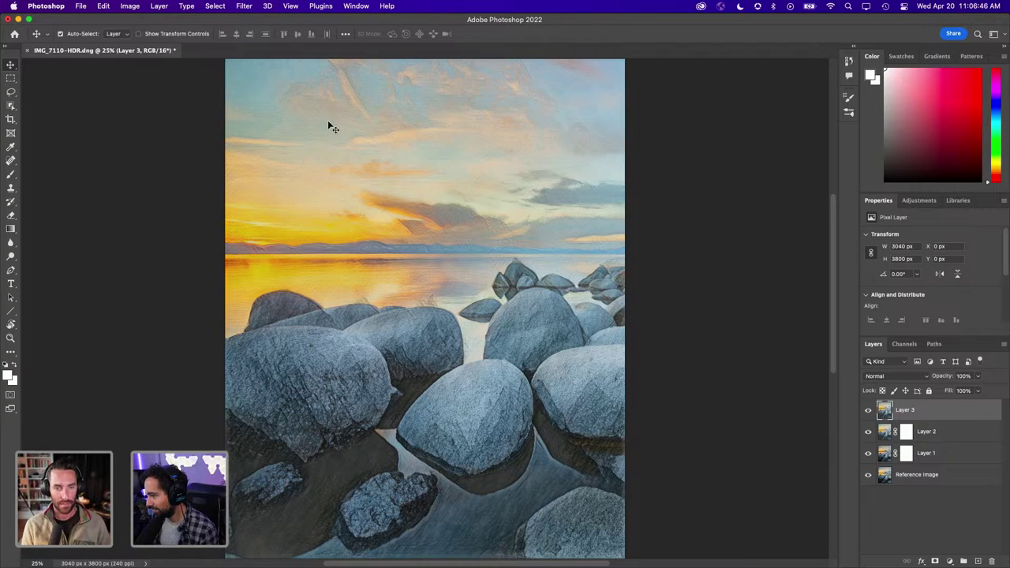
{"action": "scroll", "coordinate": [385, 110], "scroll_direction": "up", "scroll_amount": 3}
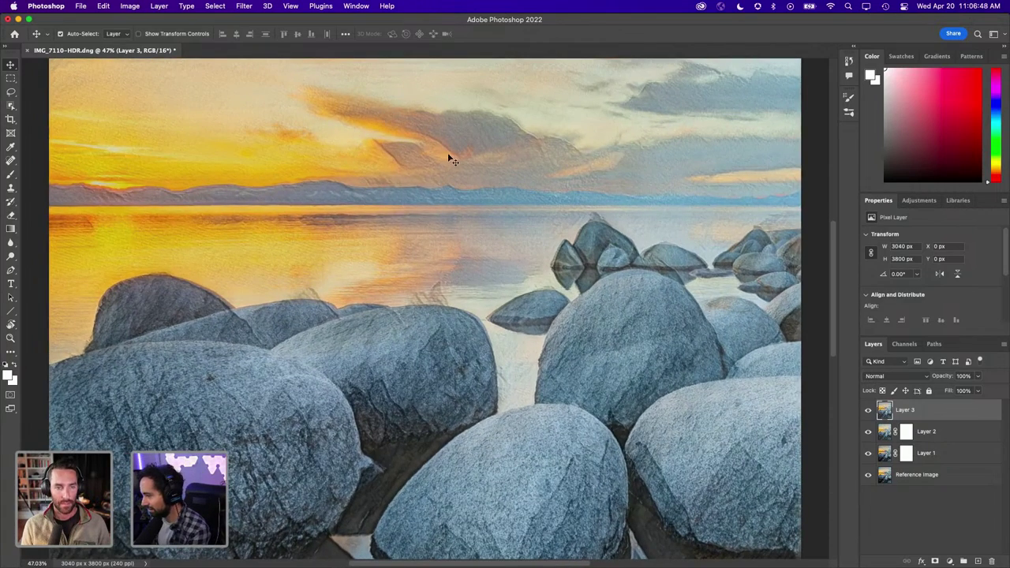
{"action": "scroll", "coordinate": [447, 158], "scroll_direction": "up", "scroll_amount": 5}
{"action": "scroll", "coordinate": [438, 268], "scroll_direction": "up", "scroll_amount": 5}
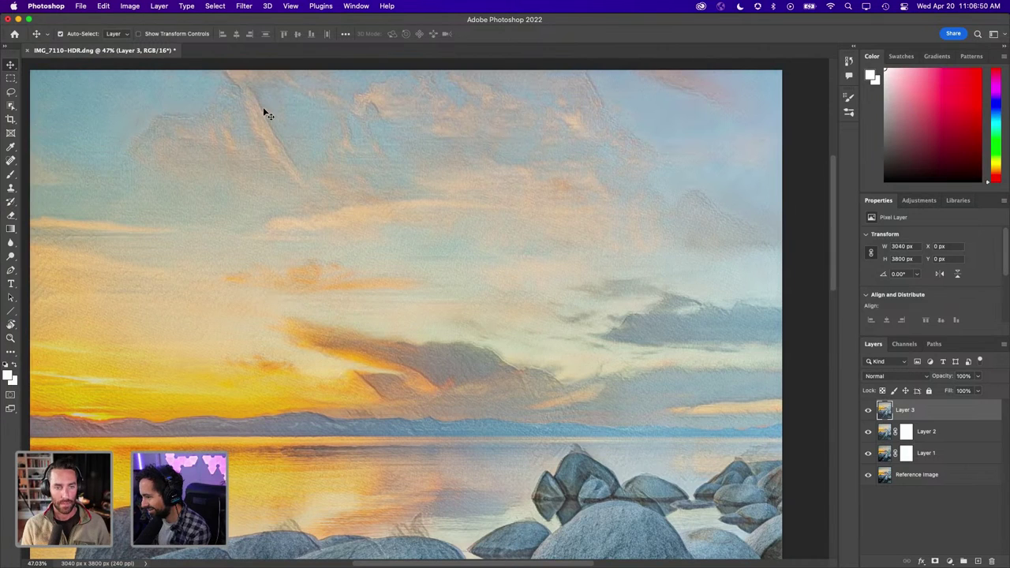
{"action": "scroll", "coordinate": [268, 126], "scroll_direction": "up", "scroll_amount": 2}
{"action": "scroll", "coordinate": [274, 158], "scroll_direction": "up", "scroll_amount": 2}
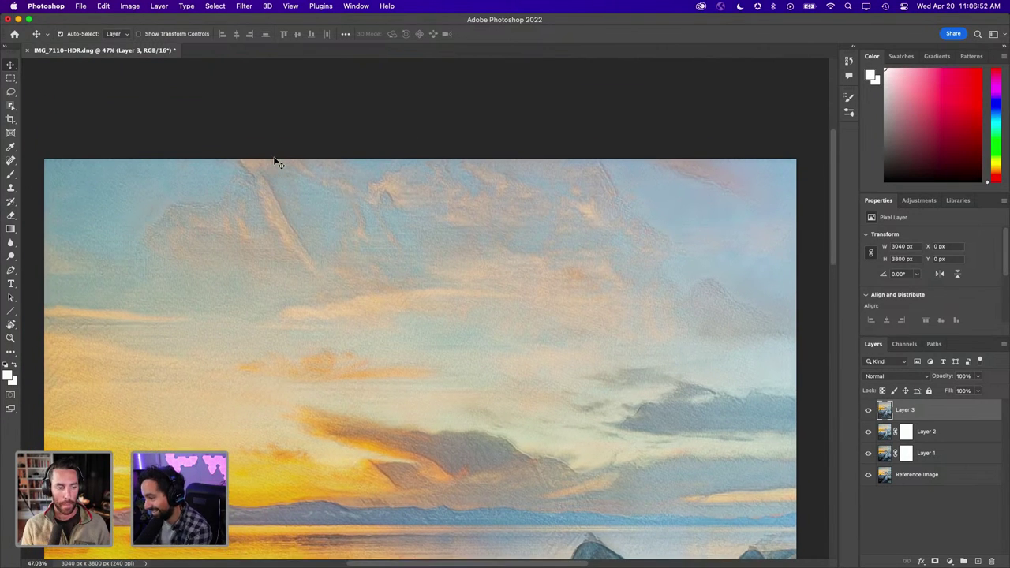
{"action": "scroll", "coordinate": [274, 206], "scroll_direction": "up", "scroll_amount": 2}
{"action": "scroll", "coordinate": [275, 219], "scroll_direction": "up", "scroll_amount": 1}
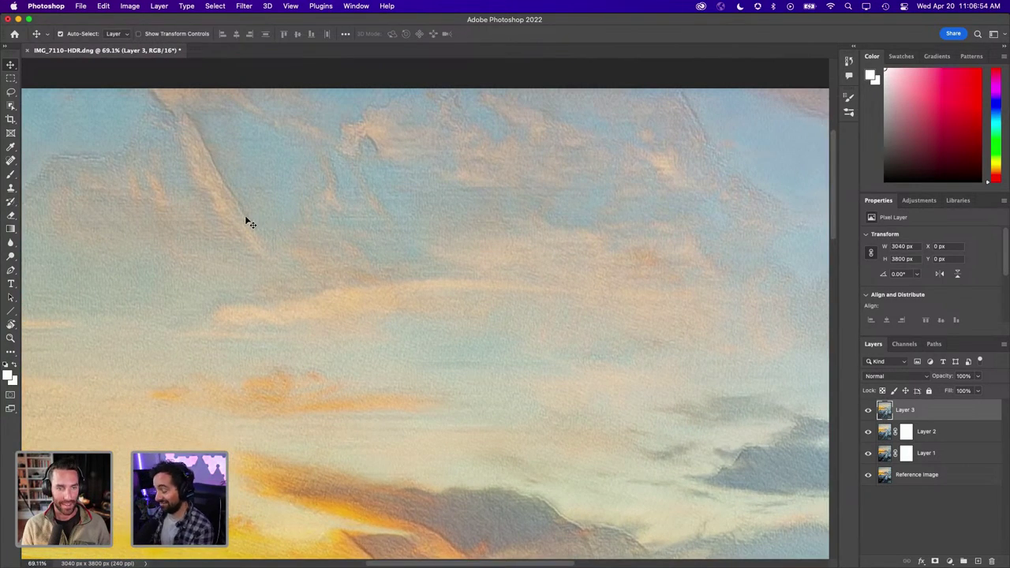
{"action": "scroll", "coordinate": [272, 229], "scroll_direction": "down", "scroll_amount": 1}
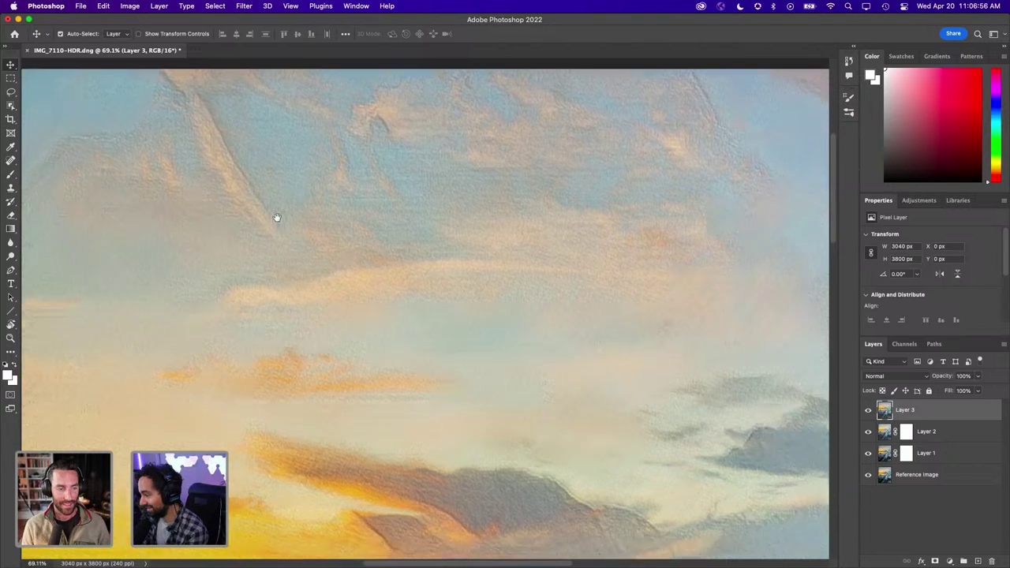
{"action": "scroll", "coordinate": [292, 207], "scroll_direction": "down", "scroll_amount": 1}
{"action": "scroll", "coordinate": [308, 196], "scroll_direction": "down", "scroll_amount": 1}
{"action": "scroll", "coordinate": [310, 199], "scroll_direction": "down", "scroll_amount": 2}
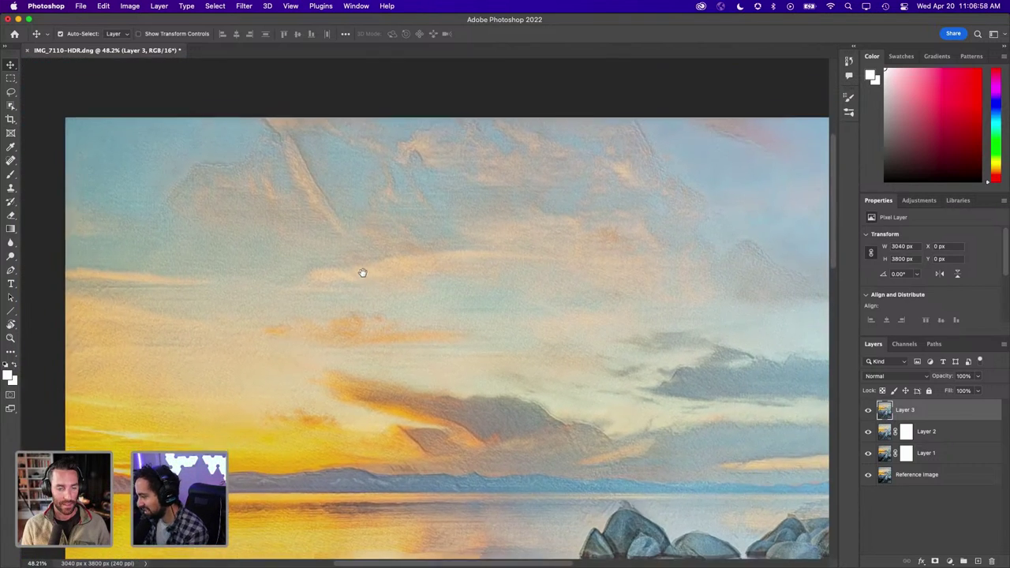
{"action": "scroll", "coordinate": [340, 221], "scroll_direction": "down", "scroll_amount": 2}
{"action": "scroll", "coordinate": [411, 302], "scroll_direction": "down", "scroll_amount": 2}
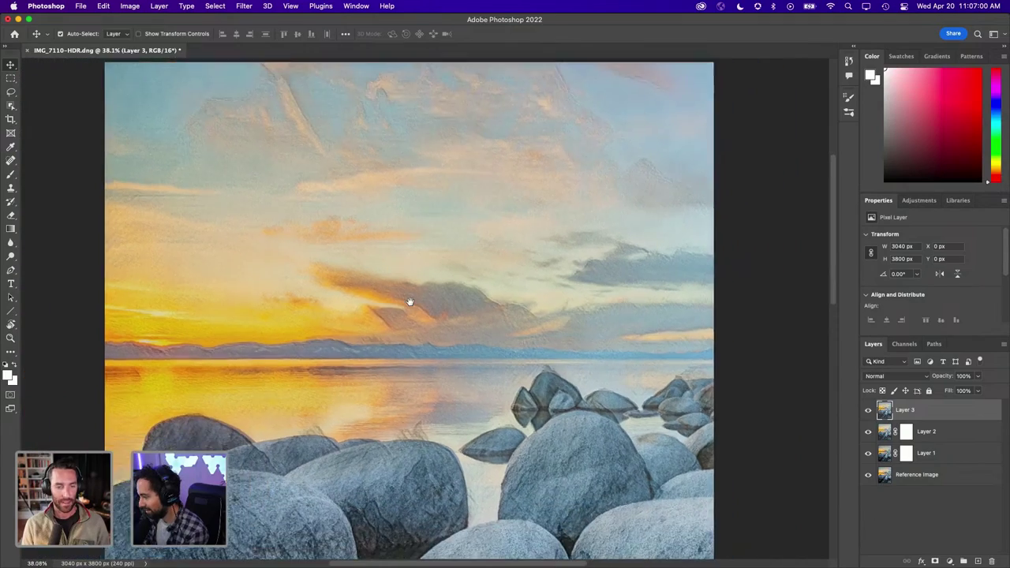
{"action": "left_click_drag", "start_coordinate": [444, 372], "coordinate": [440, 247]}
{"action": "scroll", "coordinate": [439, 248], "scroll_direction": "down", "scroll_amount": 1}
{"action": "scroll", "coordinate": [439, 248], "scroll_direction": "down", "scroll_amount": 1}
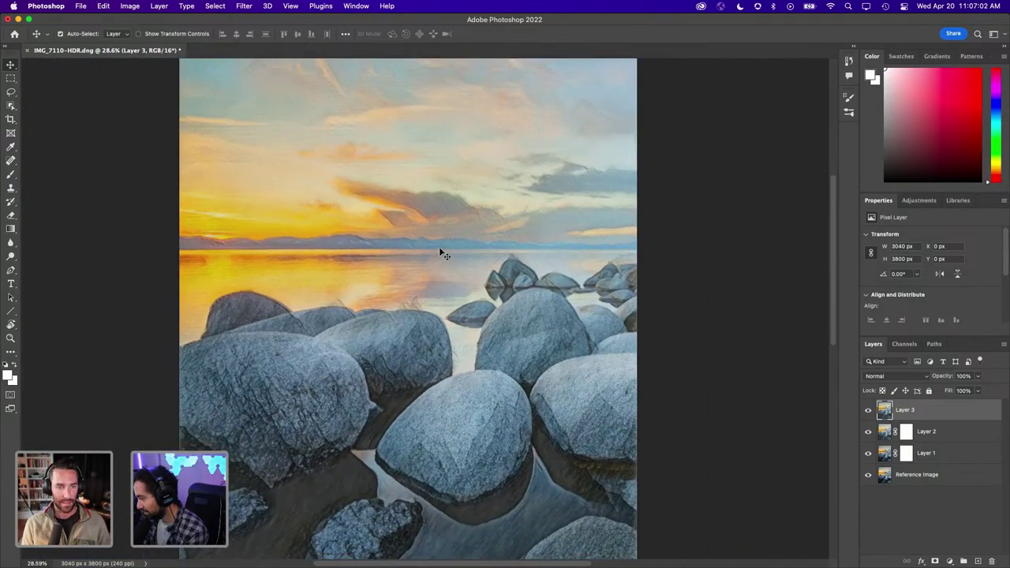
{"action": "scroll", "coordinate": [440, 249], "scroll_direction": "down", "scroll_amount": 1}
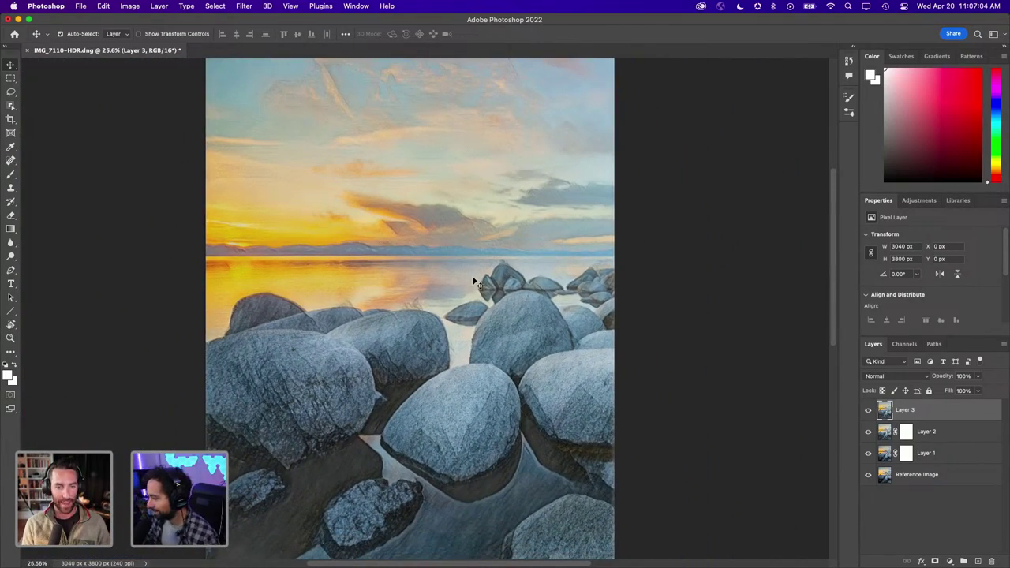
{"action": "scroll", "coordinate": [476, 280], "scroll_direction": "down", "scroll_amount": 1}
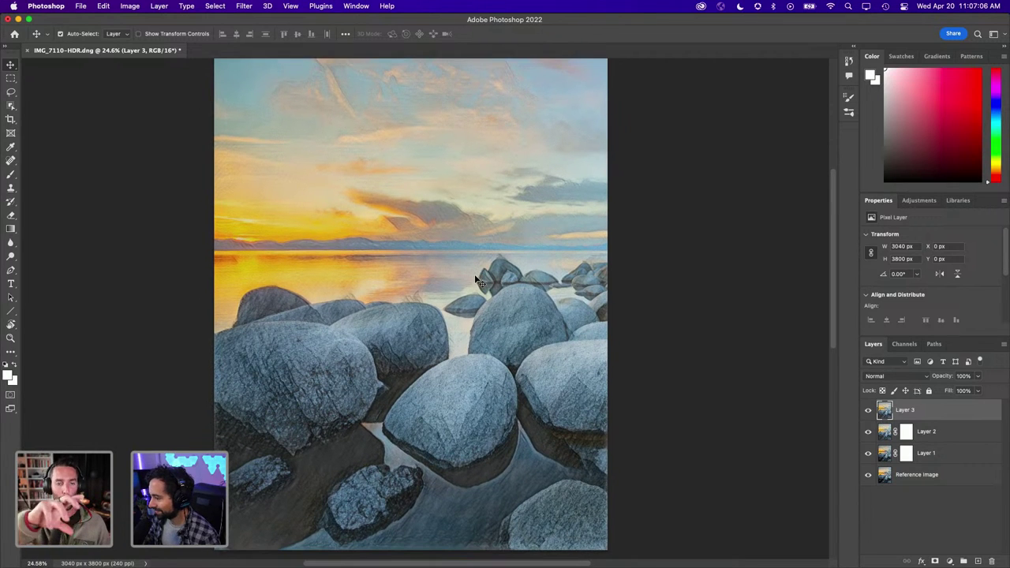
{"action": "scroll", "coordinate": [476, 280], "scroll_direction": "down", "scroll_amount": 1}
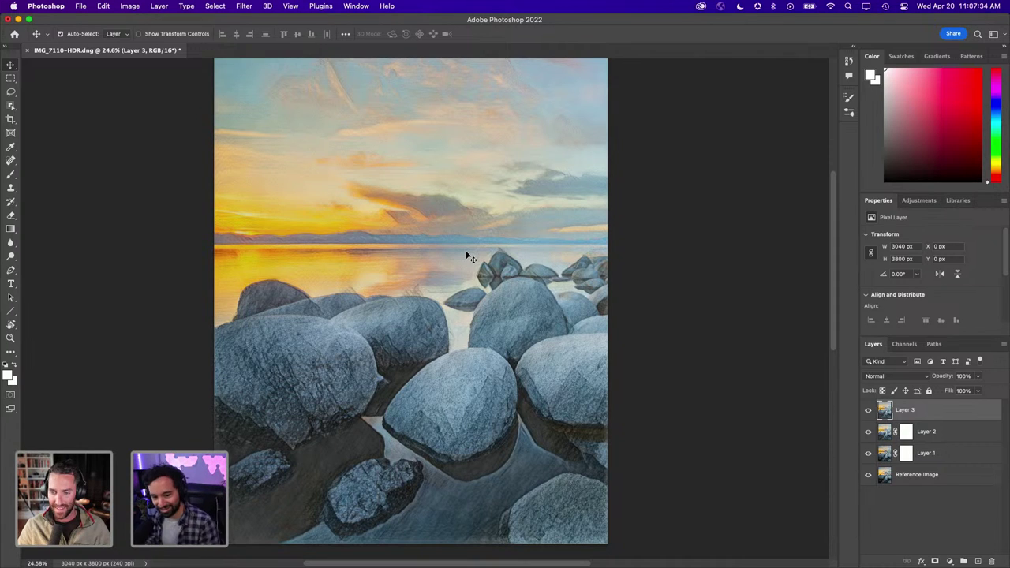
{"action": "mouse_move", "coordinate": [243, 558]}
{"action": "left_click", "coordinate": [230, 545]}
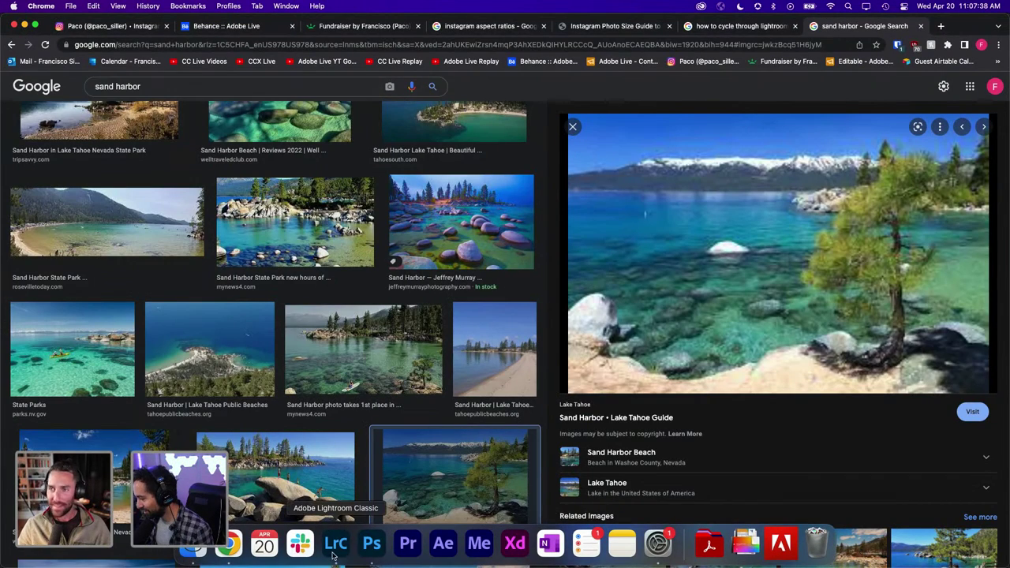
{"action": "left_click", "coordinate": [371, 544]}
{"action": "left_click", "coordinate": [188, 556]}
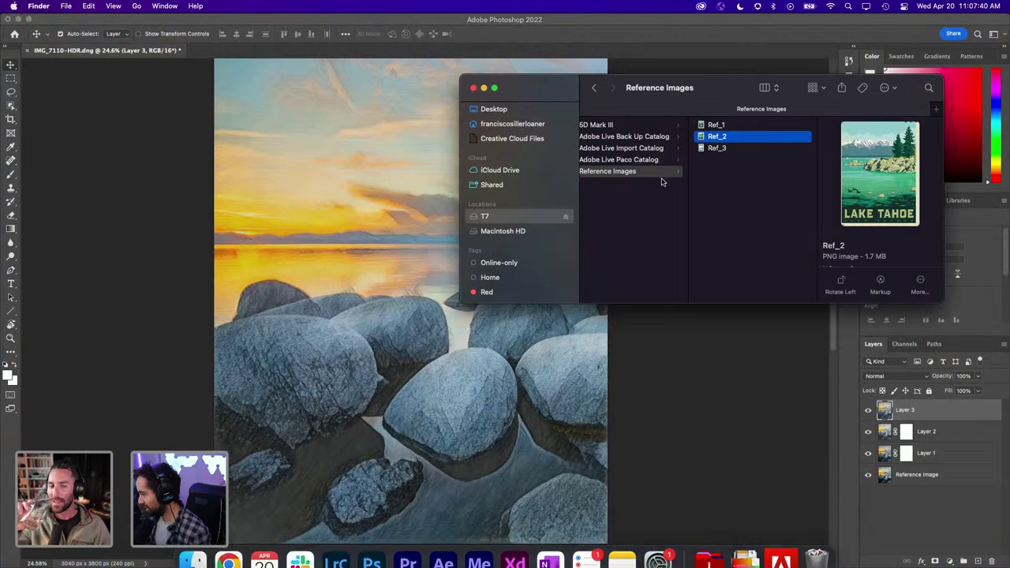
{"action": "key", "text": "space"}
{"action": "key", "text": "Down"}
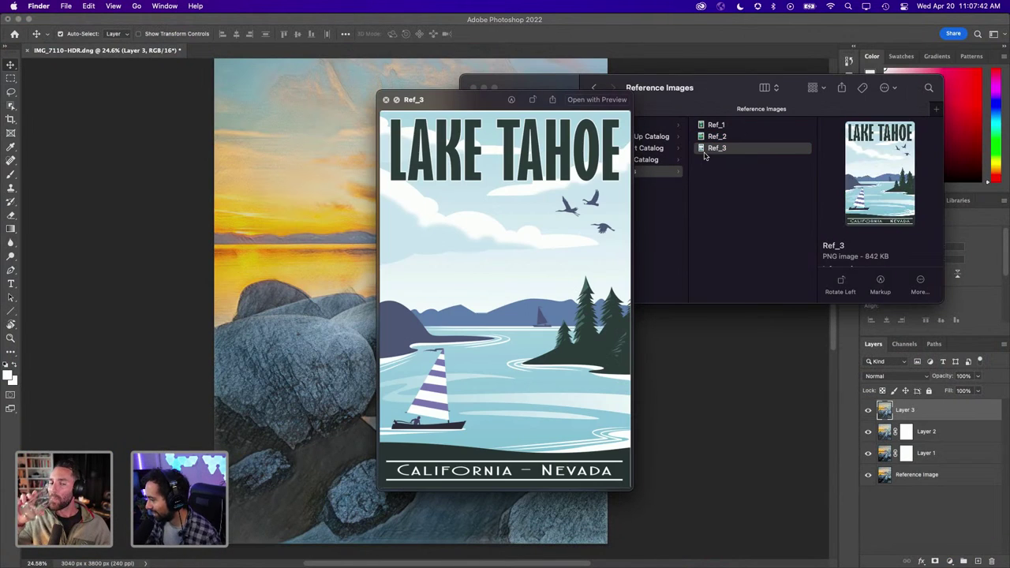
{"action": "key", "text": "Up"}
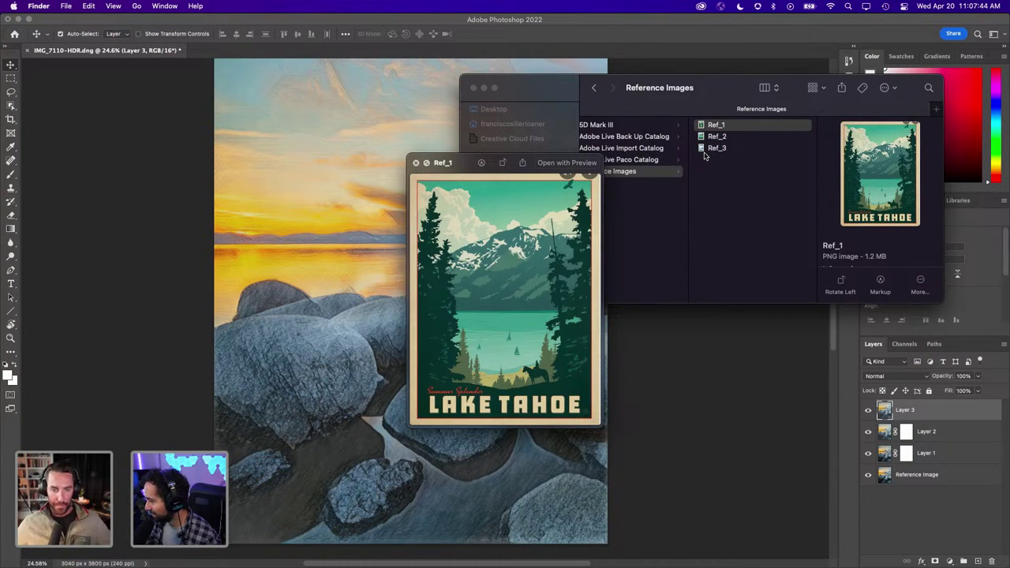
{"action": "left_click", "coordinate": [146, 369]}
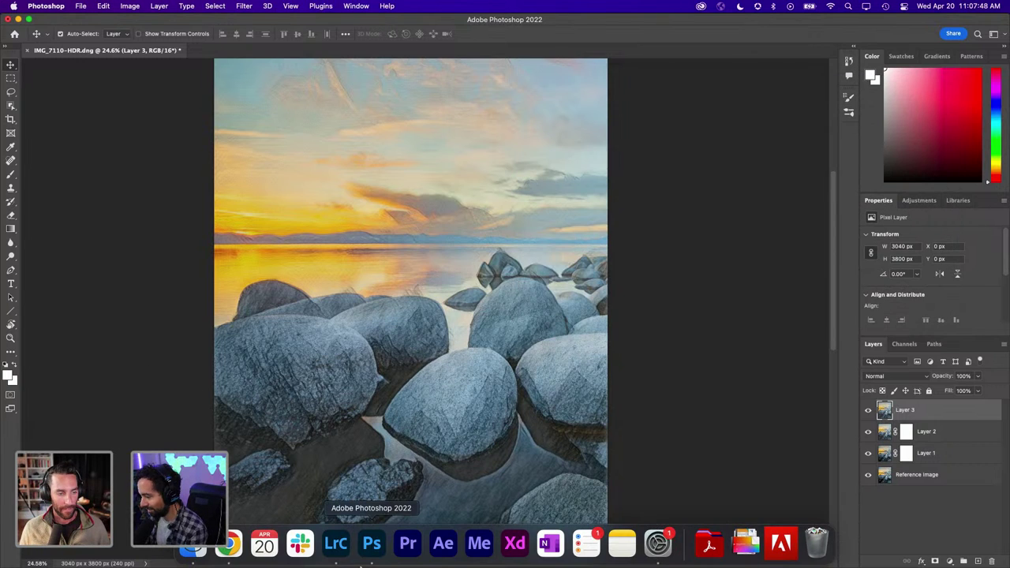
{"action": "left_click", "coordinate": [257, 542]}
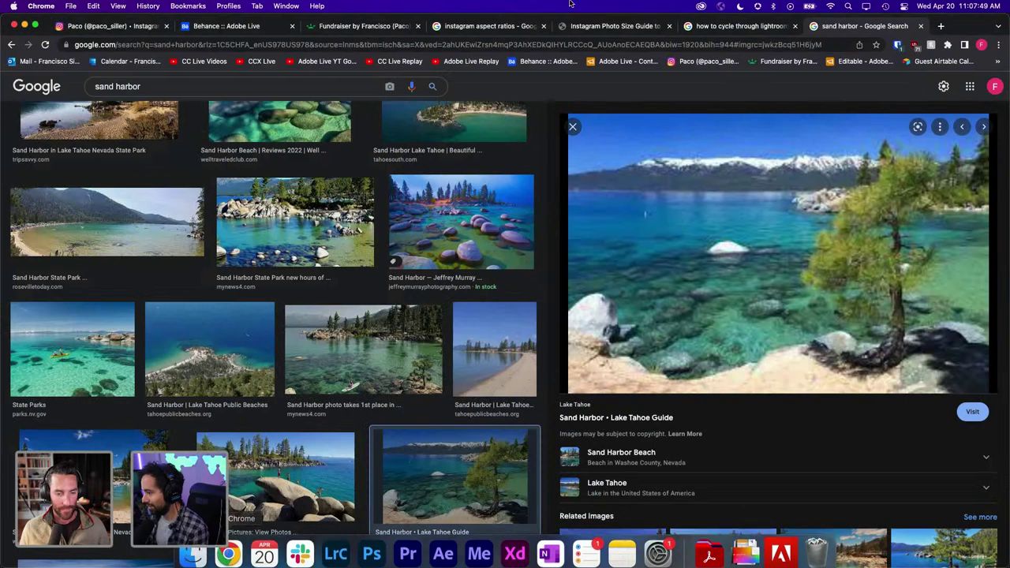
Search the web for 'adobe fonts' in a new browser tab
{"action": "left_click", "coordinate": [941, 26]}
{"action": "type", "text": "adobe fon"}
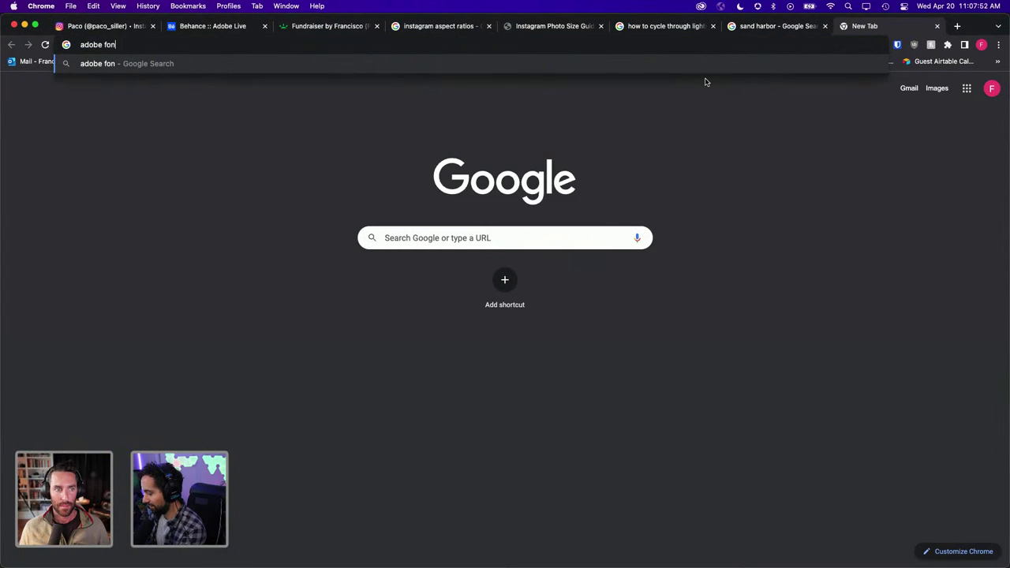
{"action": "type", "text": "ts"}
{"action": "key", "text": "Return"}
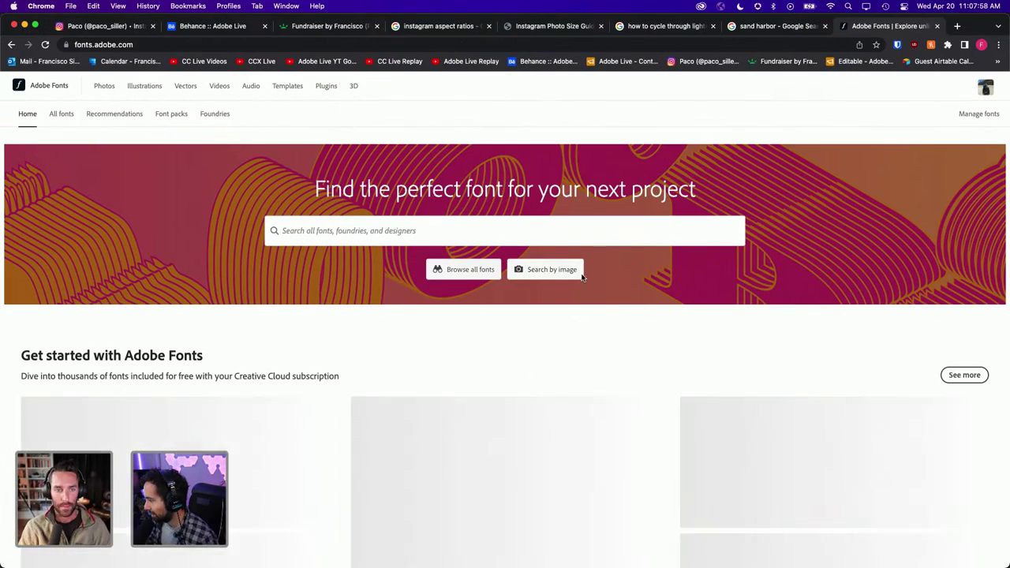
Upload Ref_1 from T7 > Lightroom Catalog > Reference Images to Adobe Fonts visual search
{"action": "left_click", "coordinate": [557, 273]}
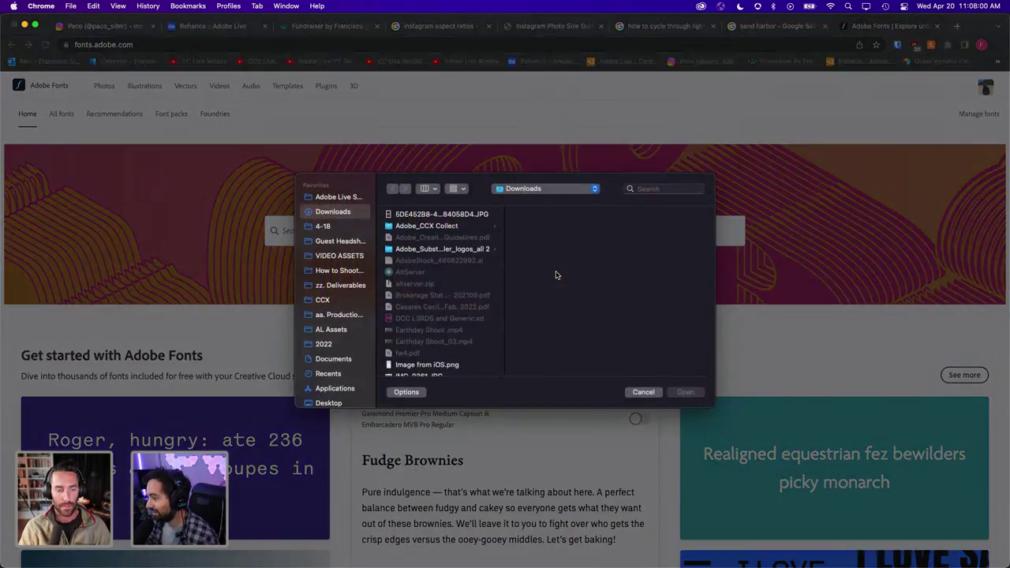
{"action": "scroll", "coordinate": [350, 333], "scroll_direction": "down", "scroll_amount": 5}
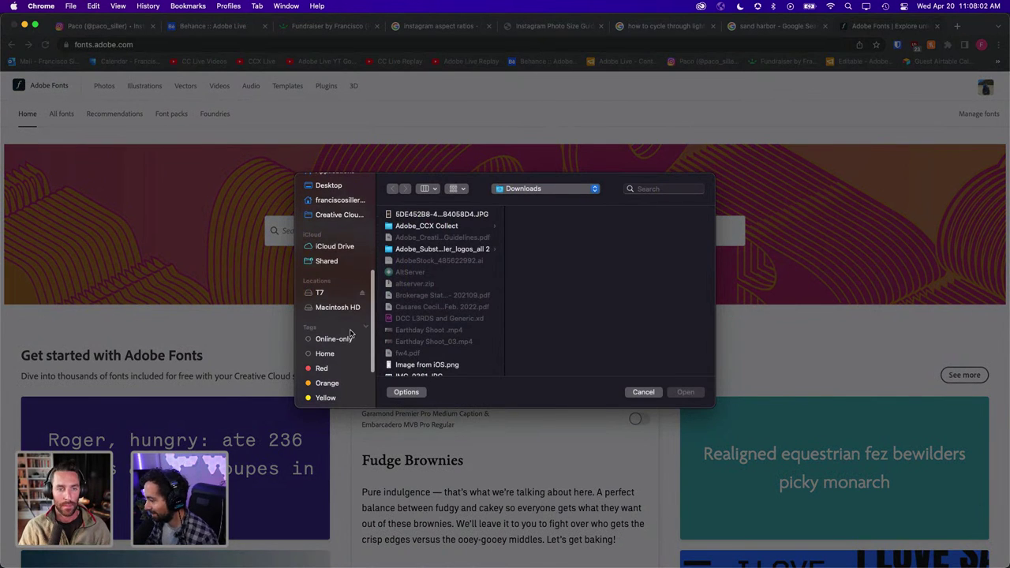
{"action": "left_click", "coordinate": [324, 292]}
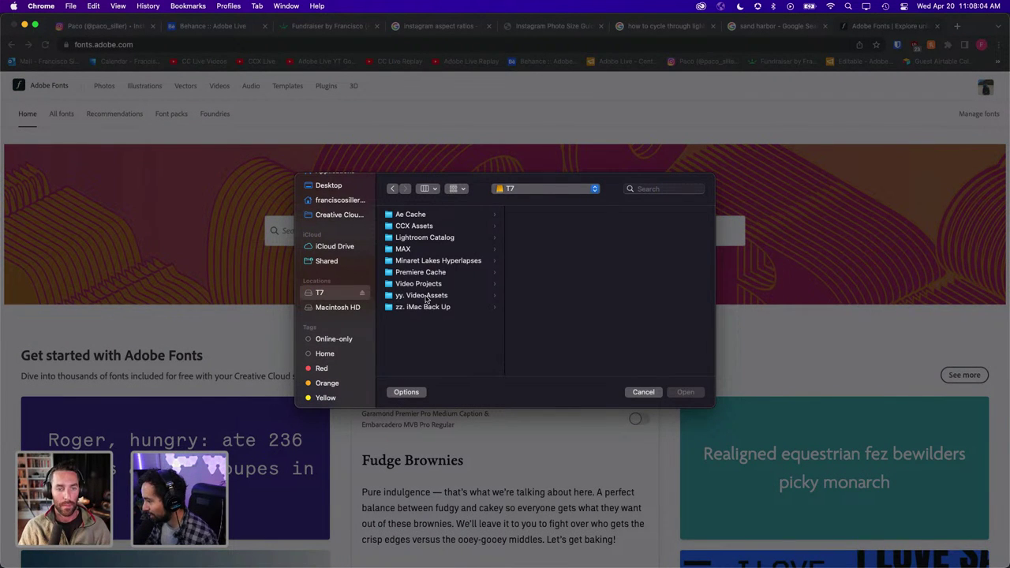
{"action": "left_click", "coordinate": [426, 296]}
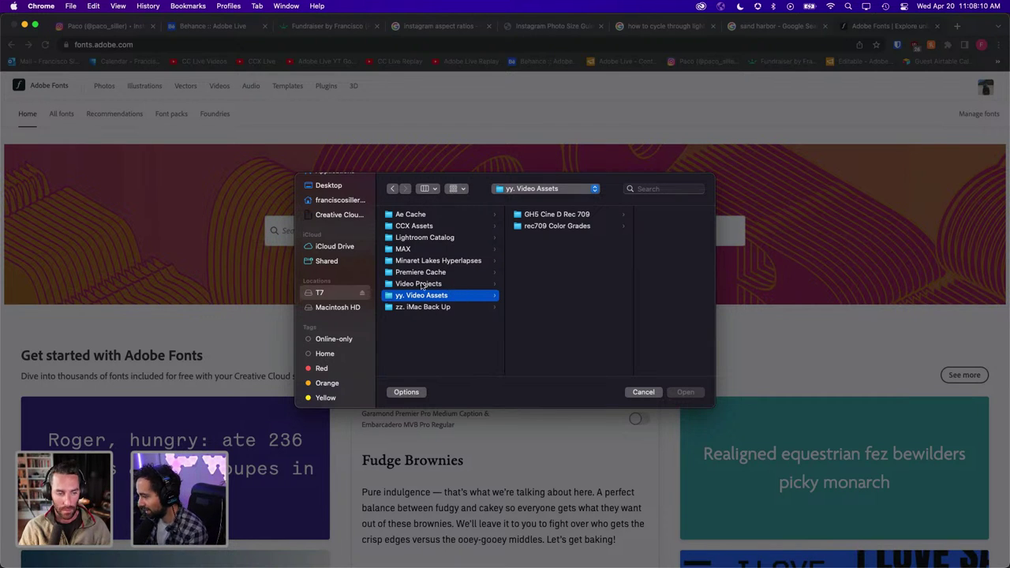
{"action": "left_click", "coordinate": [418, 241]}
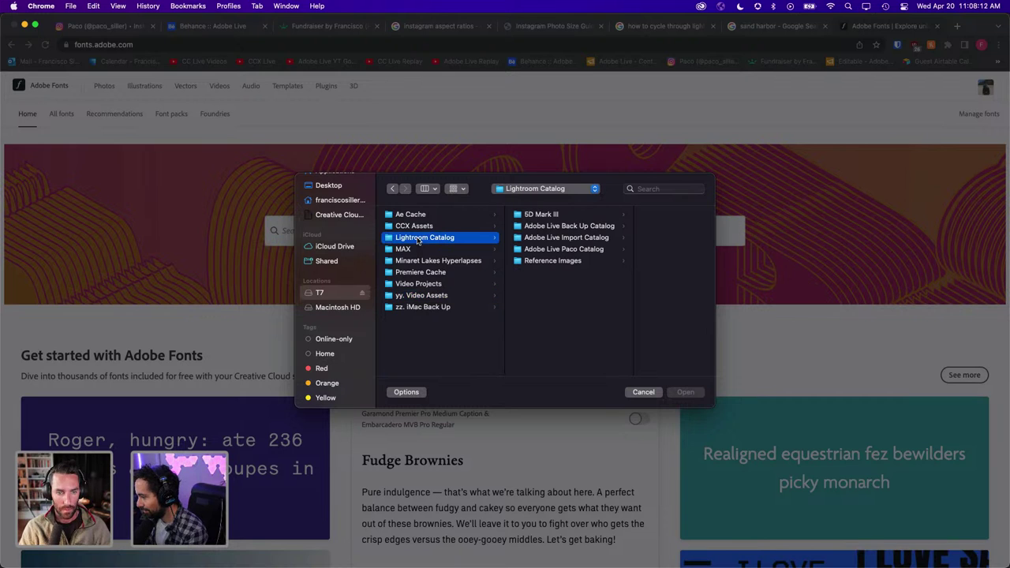
{"action": "left_click", "coordinate": [526, 263]}
{"action": "left_click", "coordinate": [604, 238]}
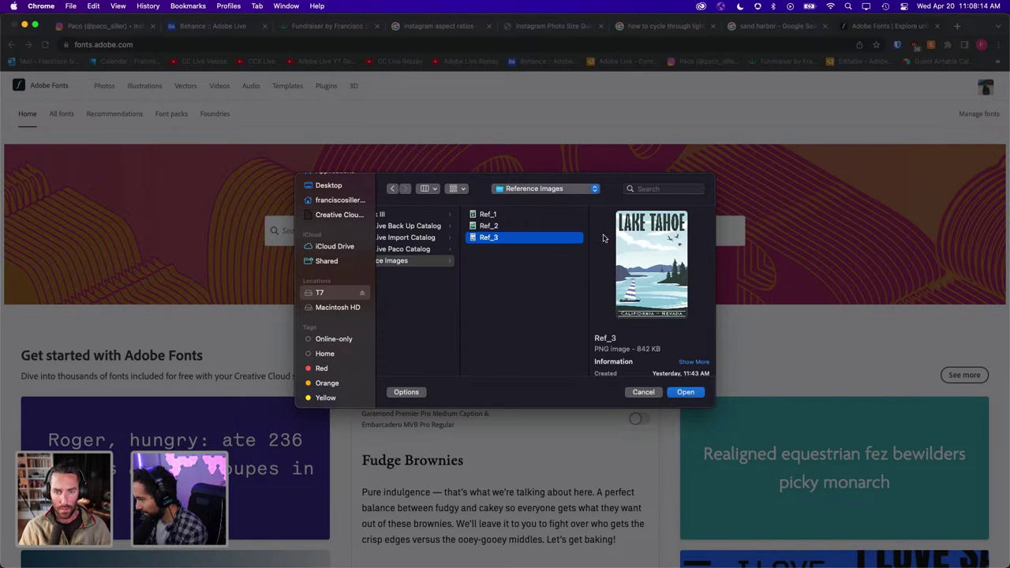
{"action": "key", "text": "Up"}
{"action": "key", "text": "Up"}
{"action": "key", "text": "Down"}
{"action": "key", "text": "Up"}
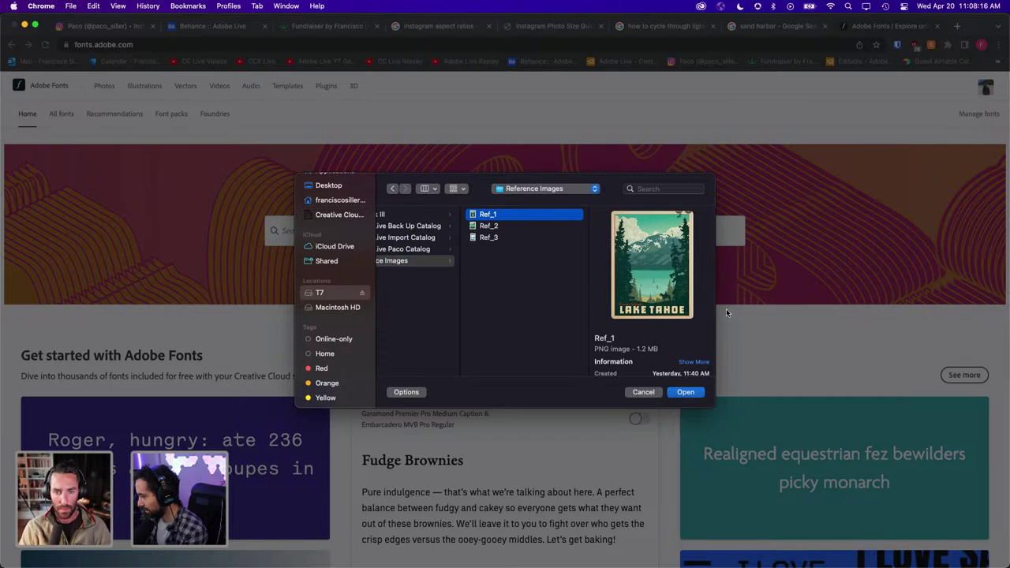
{"action": "left_click", "coordinate": [697, 393]}
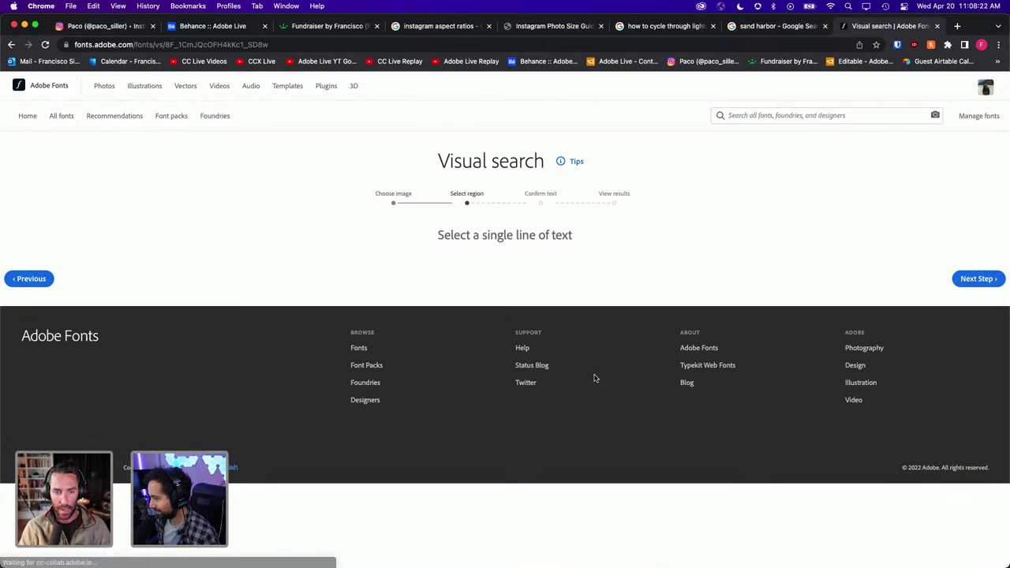
Frame the poster's LAKE TAHOE lettering with the selection region and confirm it
{"action": "scroll", "coordinate": [592, 379], "scroll_direction": "down", "scroll_amount": 3}
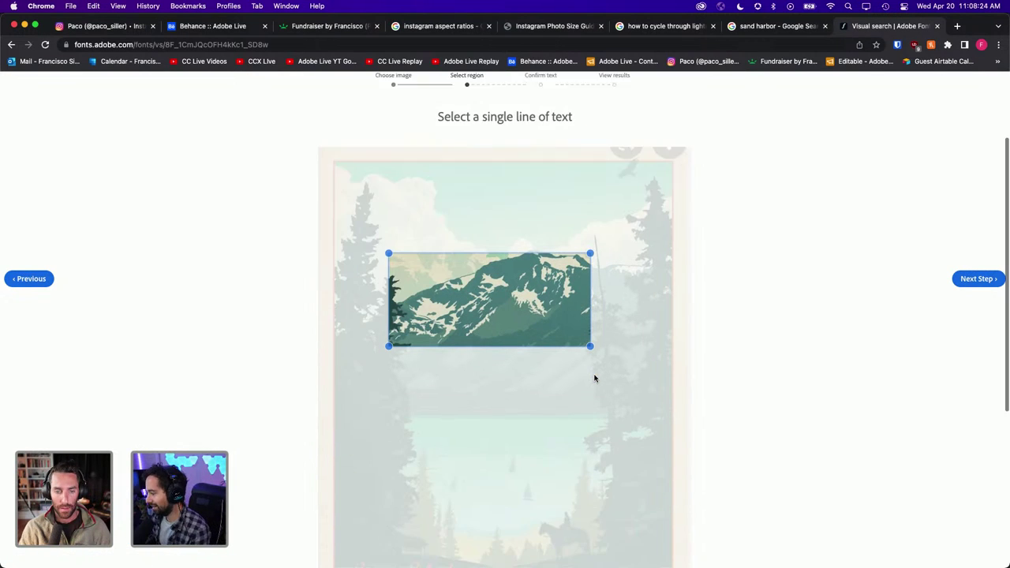
{"action": "scroll", "coordinate": [592, 378], "scroll_direction": "down", "scroll_amount": 3}
{"action": "mouse_move", "coordinate": [494, 174]}
{"action": "left_mouse_down"}
{"action": "mouse_move", "coordinate": [495, 261]}
{"action": "mouse_move", "coordinate": [448, 464]}
{"action": "left_mouse_up"}
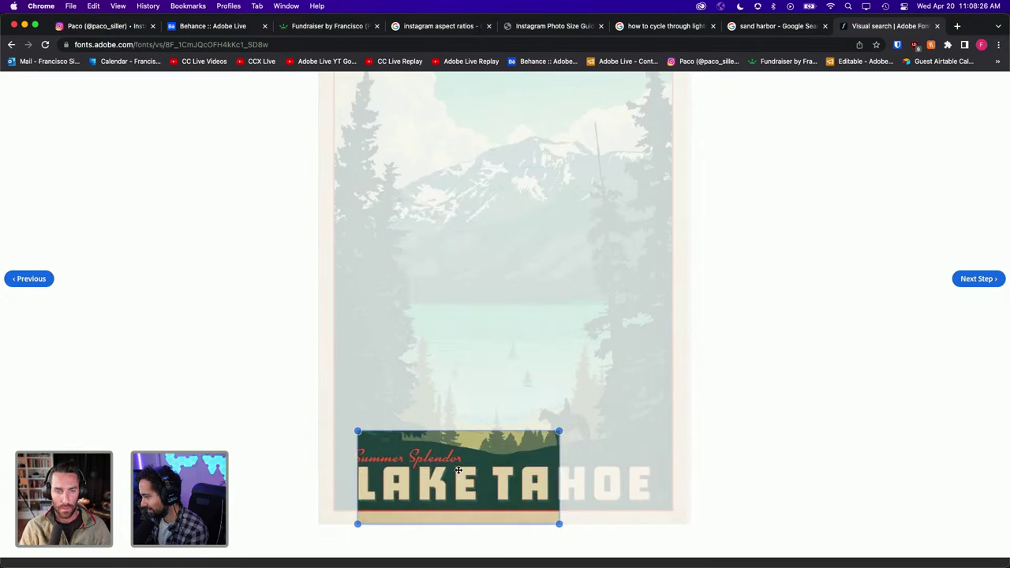
{"action": "mouse_move", "coordinate": [545, 513]}
{"action": "left_mouse_down"}
{"action": "mouse_move", "coordinate": [663, 500]}
{"action": "mouse_move", "coordinate": [662, 512]}
{"action": "left_mouse_up"}
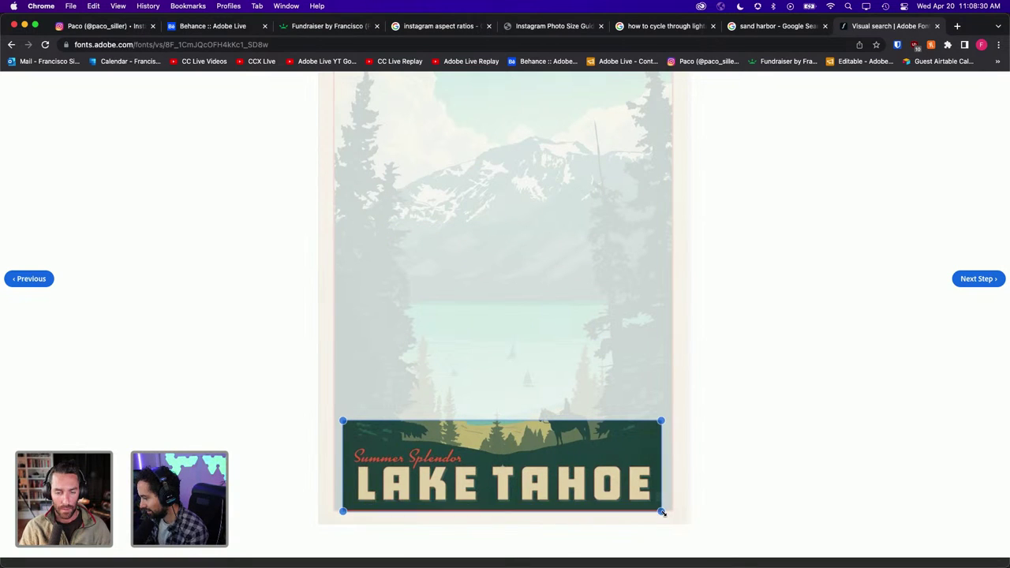
{"action": "left_click_drag", "start_coordinate": [343, 420], "coordinate": [349, 462]}
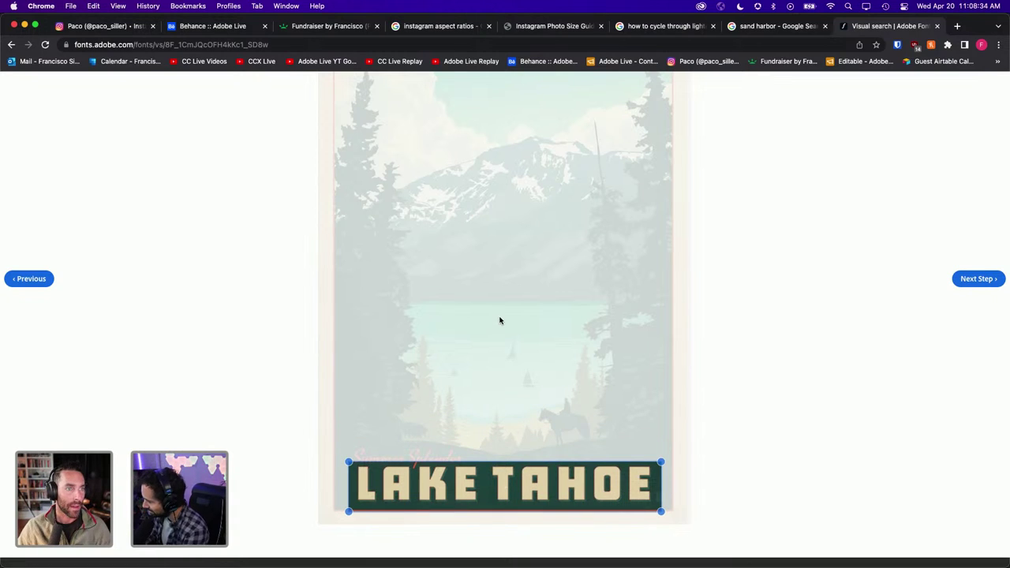
{"action": "left_click", "coordinate": [978, 280]}
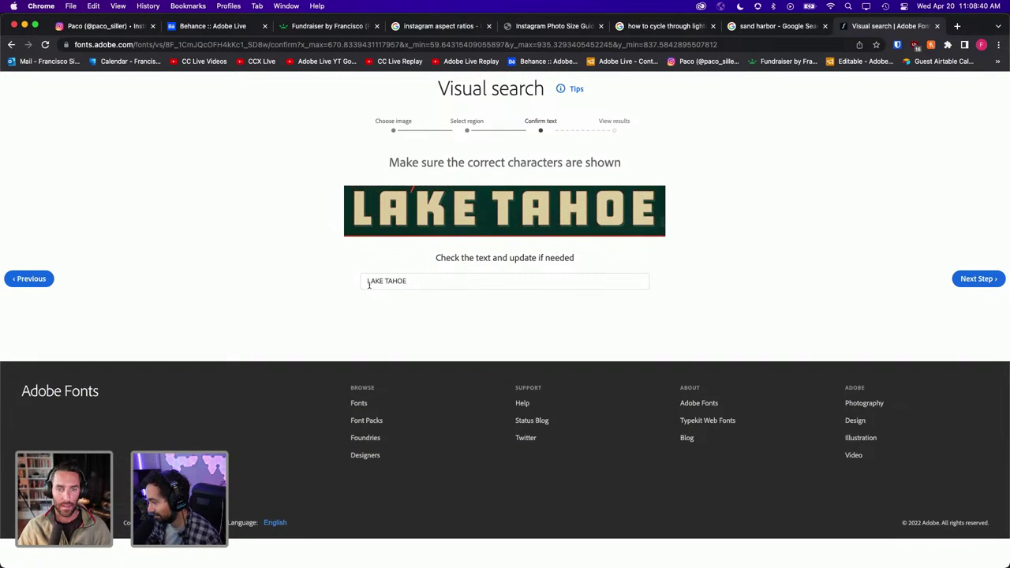
{"action": "left_click", "coordinate": [982, 280]}
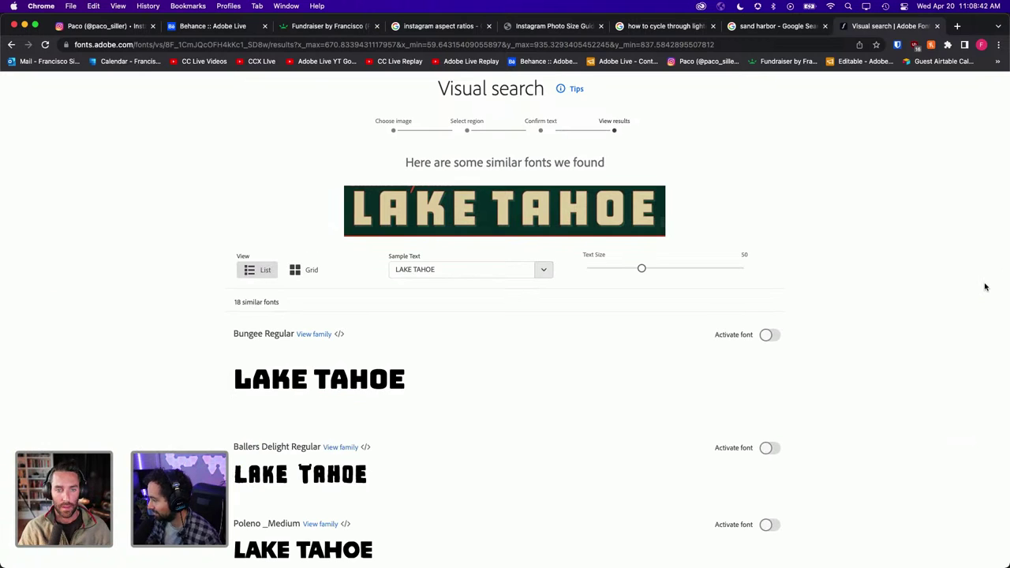
{"action": "scroll", "coordinate": [368, 381], "scroll_direction": "down", "scroll_amount": 3}
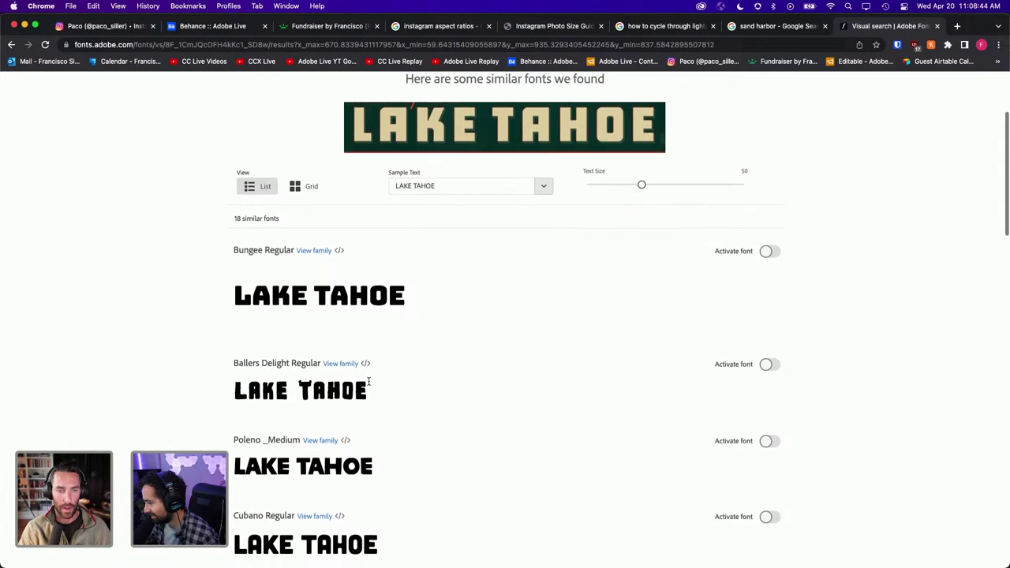
{"action": "scroll", "coordinate": [352, 445], "scroll_direction": "down", "scroll_amount": 1}
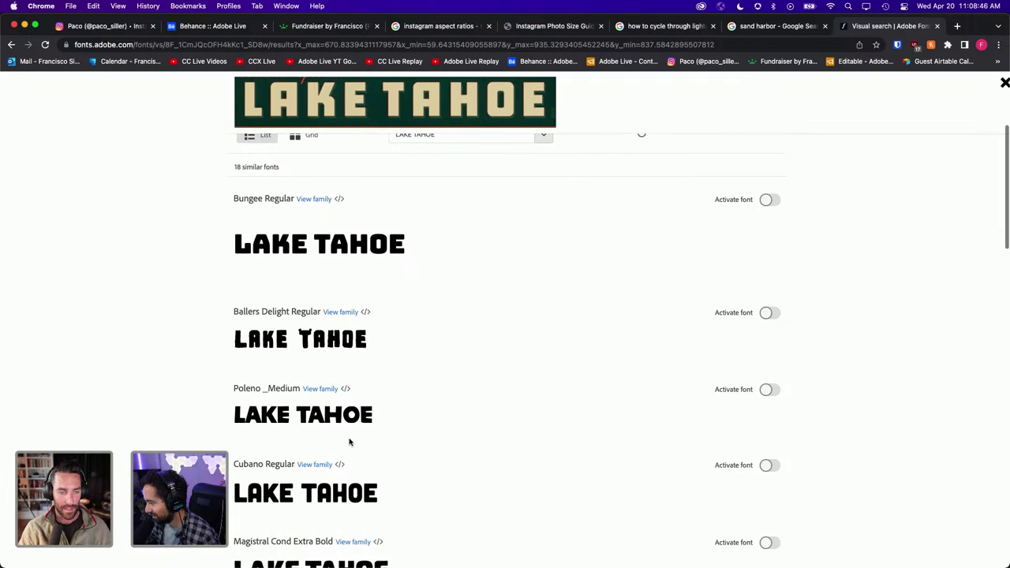
{"action": "scroll", "coordinate": [344, 466], "scroll_direction": "down", "scroll_amount": 2}
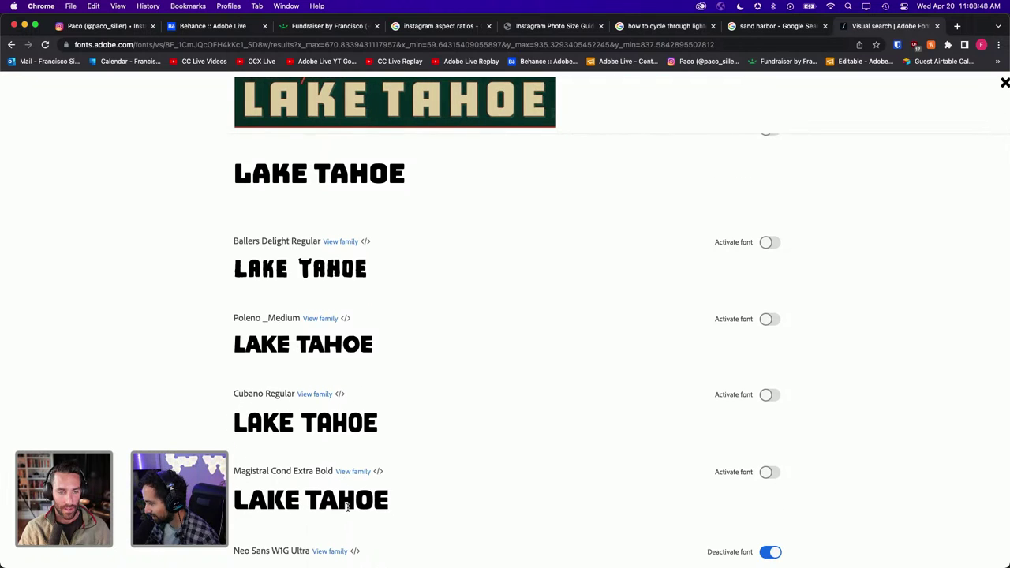
{"action": "scroll", "coordinate": [344, 442], "scroll_direction": "down", "scroll_amount": 2}
{"action": "scroll", "coordinate": [364, 473], "scroll_direction": "down", "scroll_amount": 2}
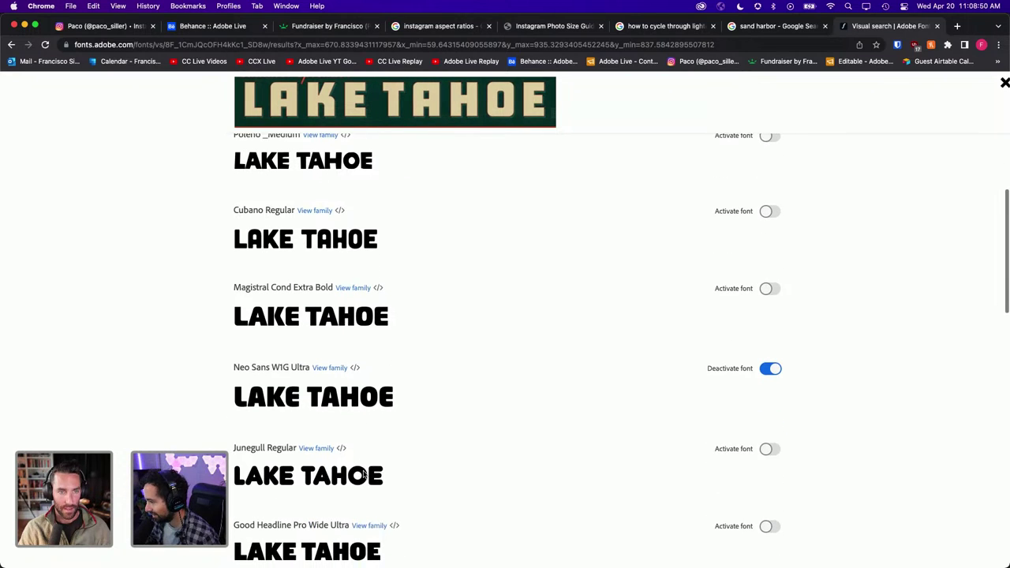
{"action": "scroll", "coordinate": [363, 472], "scroll_direction": "down", "scroll_amount": 2}
{"action": "scroll", "coordinate": [363, 469], "scroll_direction": "down", "scroll_amount": 2}
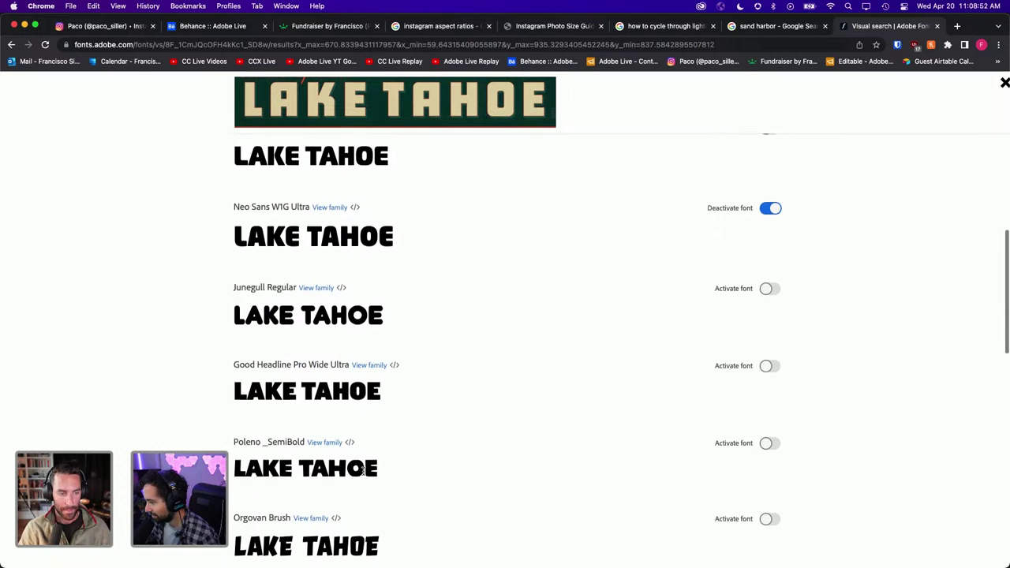
{"action": "scroll", "coordinate": [363, 462], "scroll_direction": "up", "scroll_amount": 2}
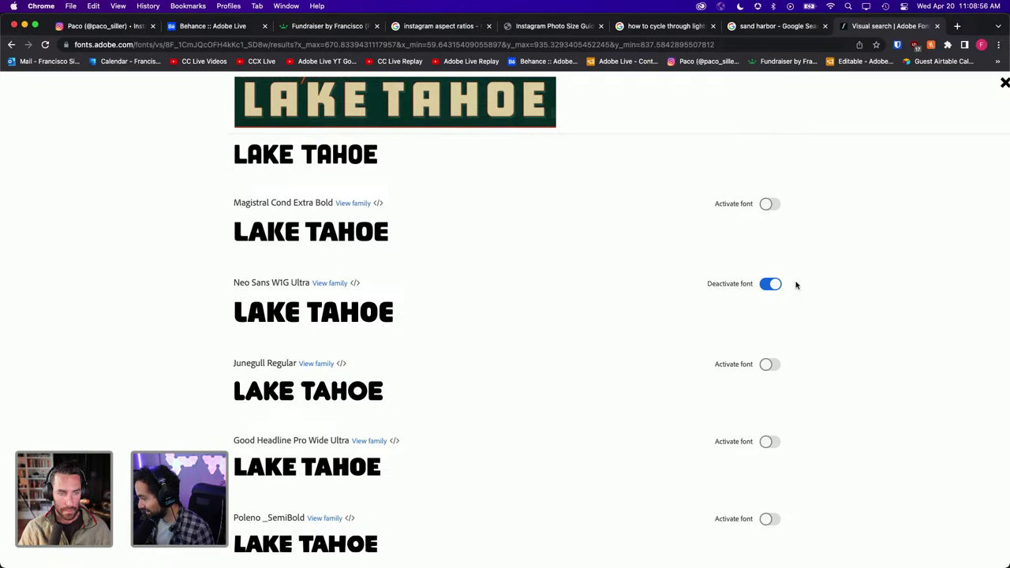
{"action": "scroll", "coordinate": [389, 327], "scroll_direction": "down", "scroll_amount": 1}
{"action": "scroll", "coordinate": [389, 328], "scroll_direction": "down", "scroll_amount": 2}
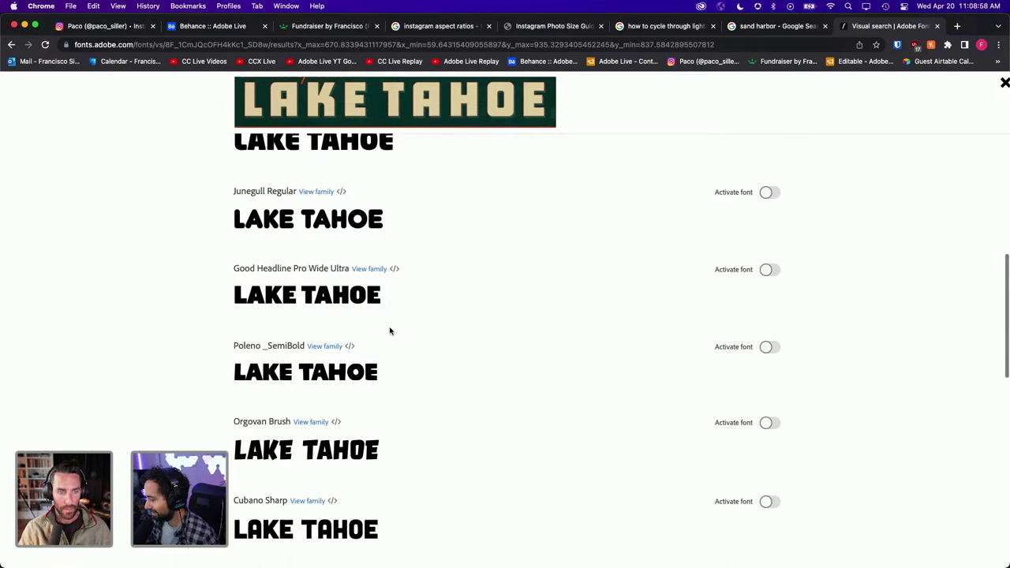
{"action": "scroll", "coordinate": [389, 330], "scroll_direction": "down", "scroll_amount": 2}
{"action": "scroll", "coordinate": [389, 331], "scroll_direction": "down", "scroll_amount": 1}
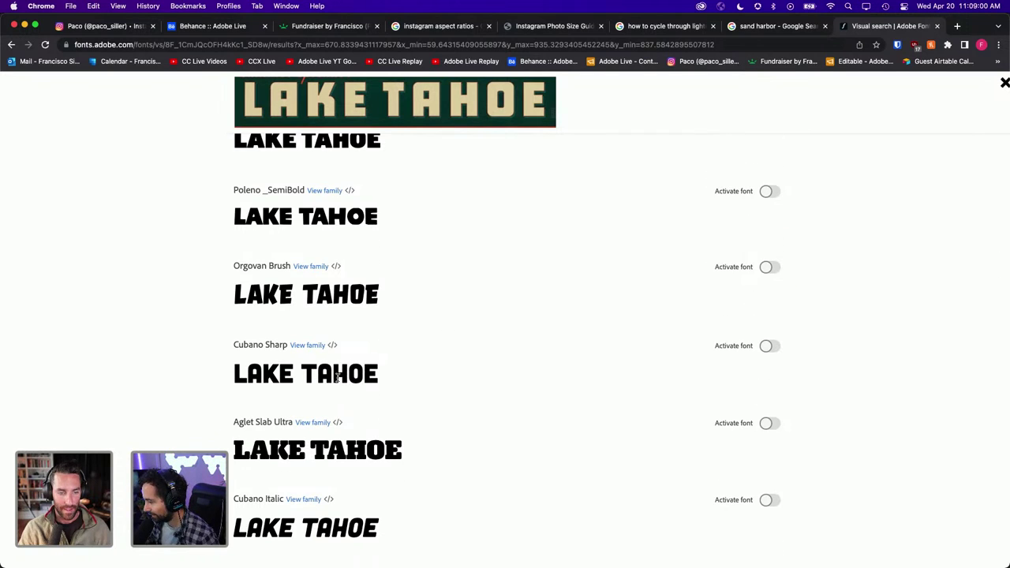
{"action": "scroll", "coordinate": [329, 356], "scroll_direction": "down", "scroll_amount": 1}
{"action": "scroll", "coordinate": [318, 342], "scroll_direction": "down", "scroll_amount": 2}
{"action": "scroll", "coordinate": [316, 349], "scroll_direction": "down", "scroll_amount": 1}
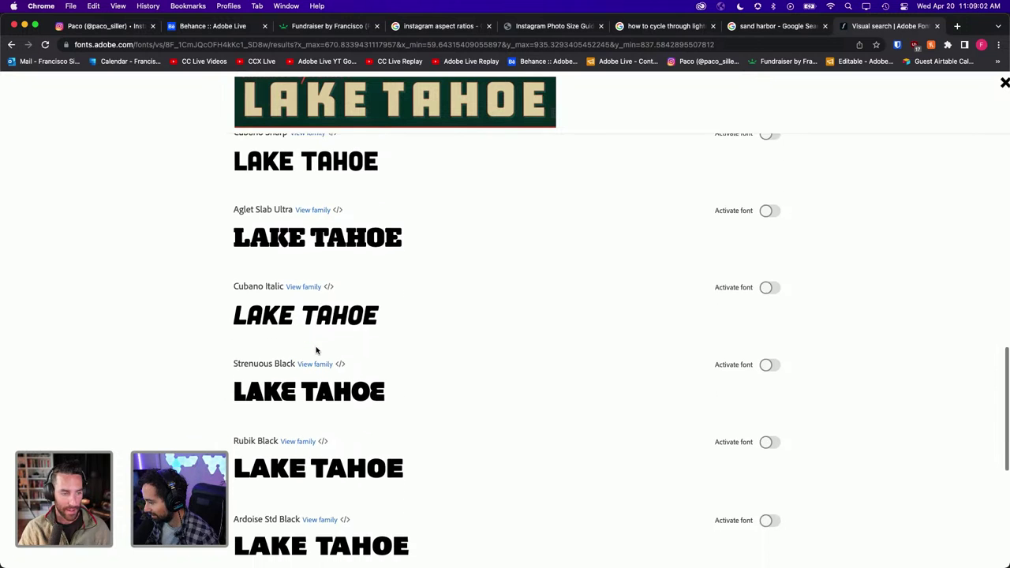
{"action": "scroll", "coordinate": [315, 350], "scroll_direction": "down", "scroll_amount": 1}
{"action": "scroll", "coordinate": [315, 349], "scroll_direction": "down", "scroll_amount": 1}
{"action": "scroll", "coordinate": [315, 348], "scroll_direction": "down", "scroll_amount": 1}
{"action": "scroll", "coordinate": [316, 347], "scroll_direction": "down", "scroll_amount": 2}
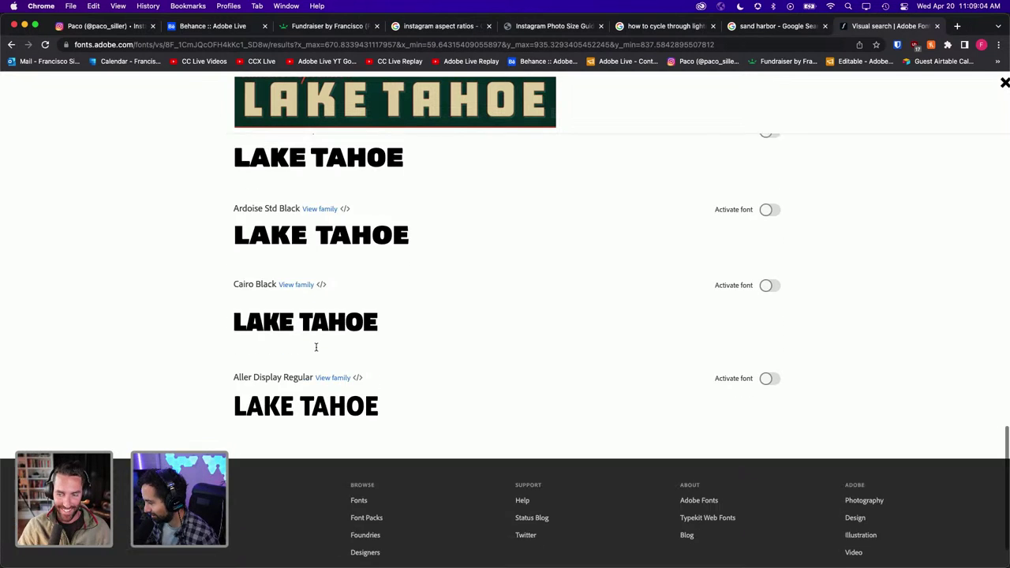
{"action": "scroll", "coordinate": [316, 347], "scroll_direction": "up", "scroll_amount": 3}
{"action": "scroll", "coordinate": [316, 349], "scroll_direction": "up", "scroll_amount": 2}
{"action": "scroll", "coordinate": [316, 350], "scroll_direction": "up", "scroll_amount": 1}
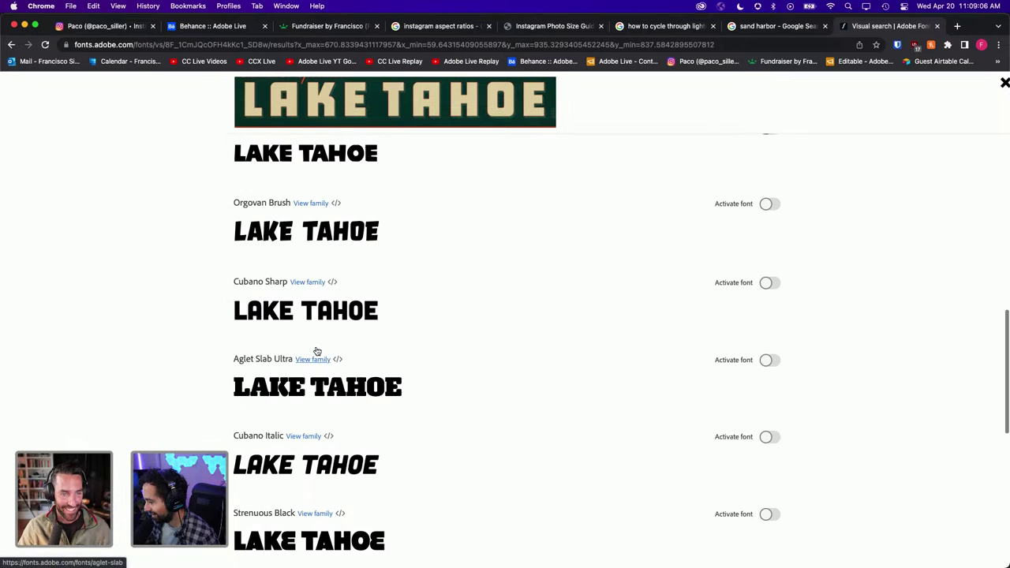
{"action": "scroll", "coordinate": [316, 352], "scroll_direction": "up", "scroll_amount": 1}
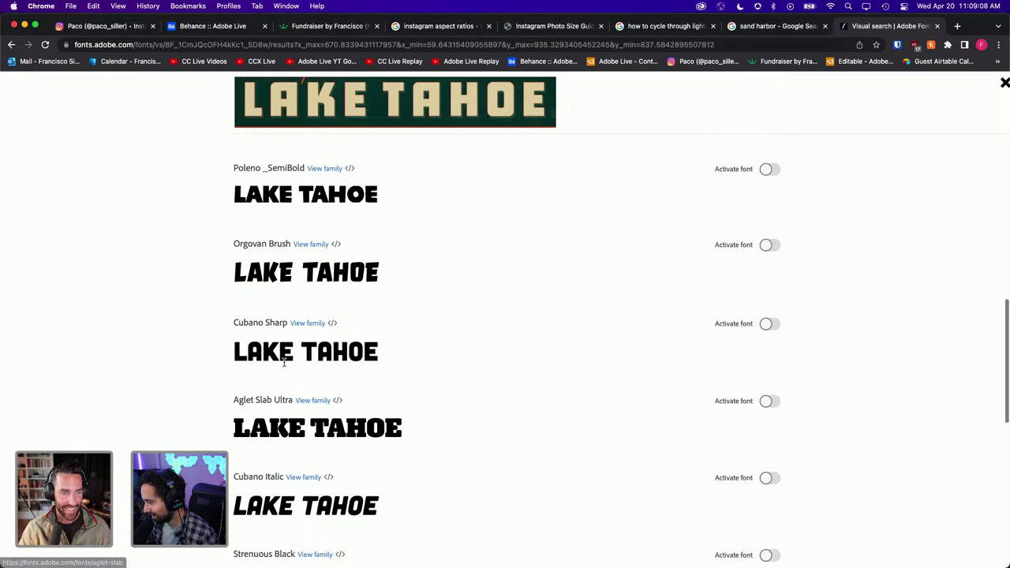
Activate Cubano Regular and Cubano Sharp from the Cubano family page
{"action": "left_click", "coordinate": [306, 324]}
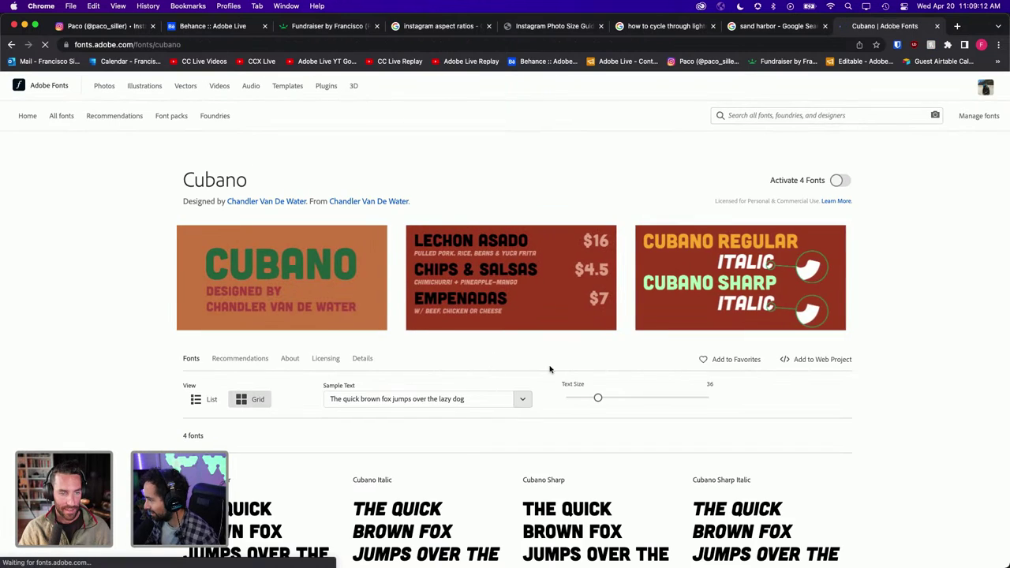
{"action": "scroll", "coordinate": [475, 454], "scroll_direction": "down", "scroll_amount": 3}
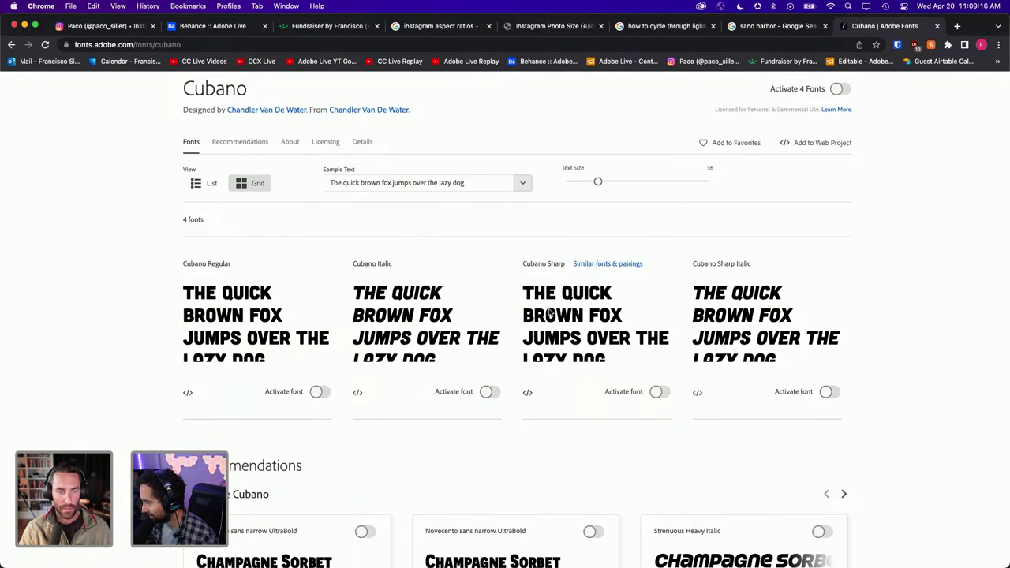
{"action": "scroll", "coordinate": [627, 359], "scroll_direction": "down", "scroll_amount": 3}
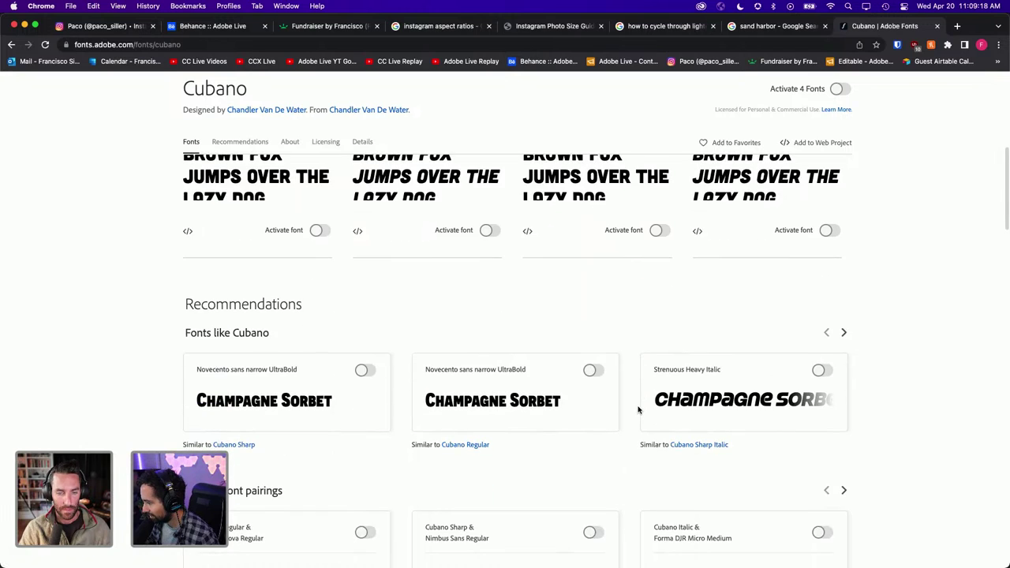
{"action": "scroll", "coordinate": [638, 409], "scroll_direction": "up", "scroll_amount": 3}
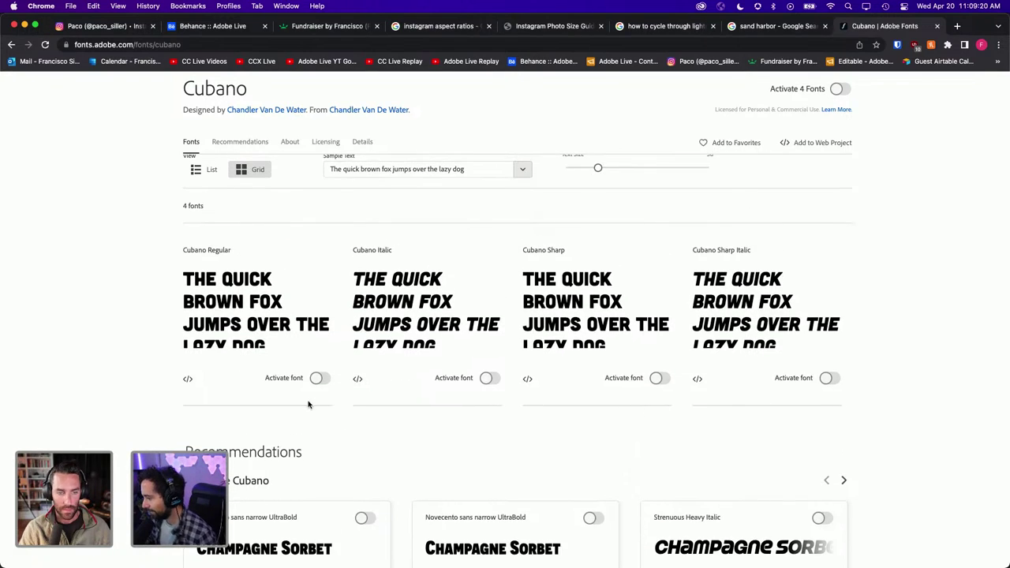
{"action": "left_click", "coordinate": [319, 380]}
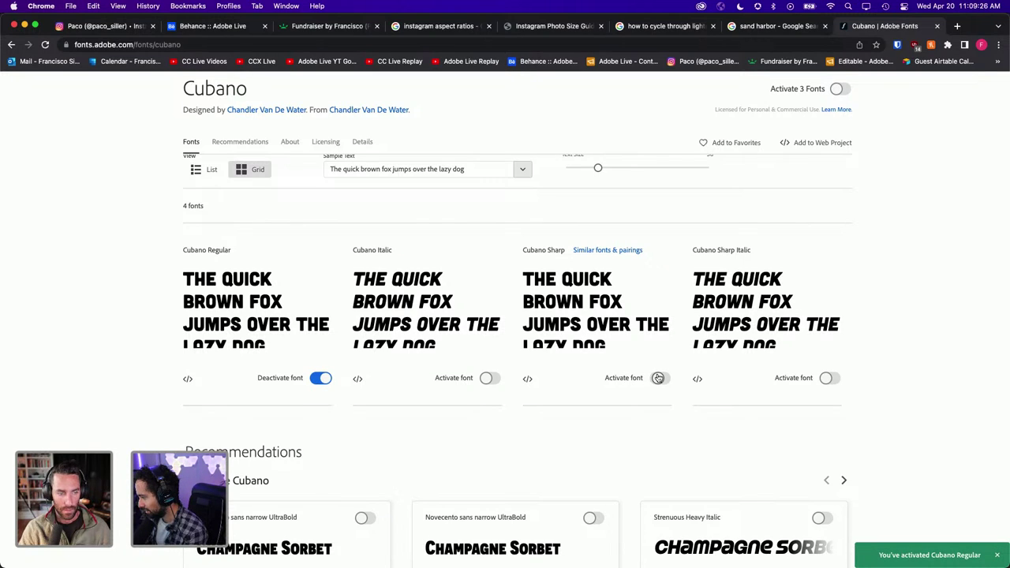
{"action": "left_click", "coordinate": [658, 379]}
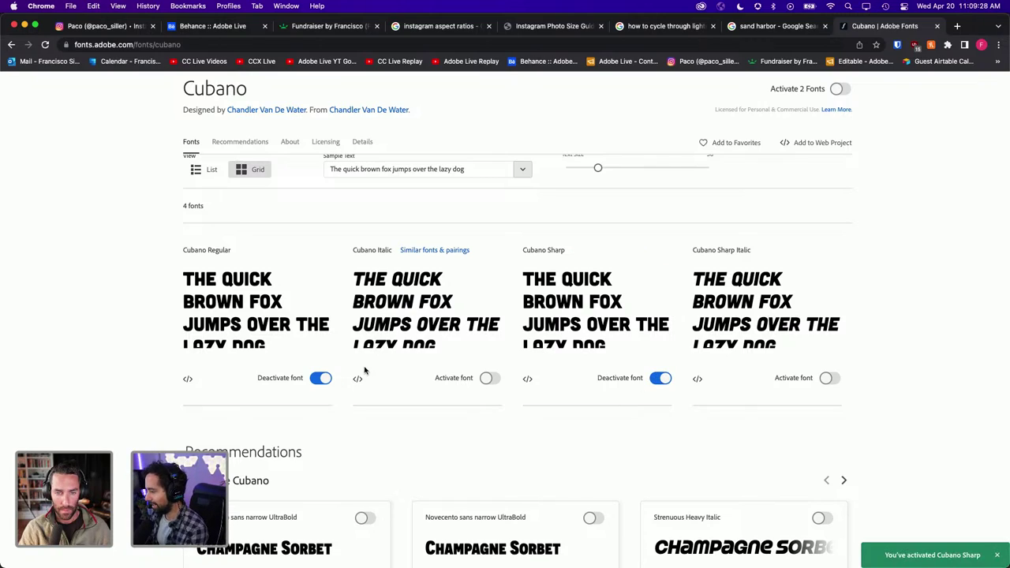
Switch to Photoshop and add a 'Lake Tahoe' text layer over the boulders
{"action": "key", "text": "ctrl+Up"}
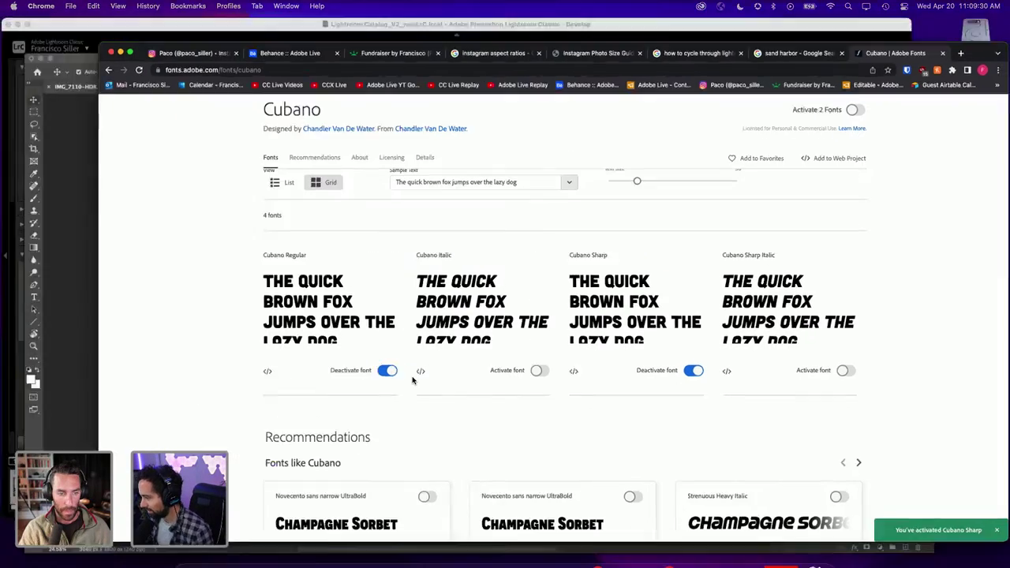
{"action": "left_click", "coordinate": [343, 370]}
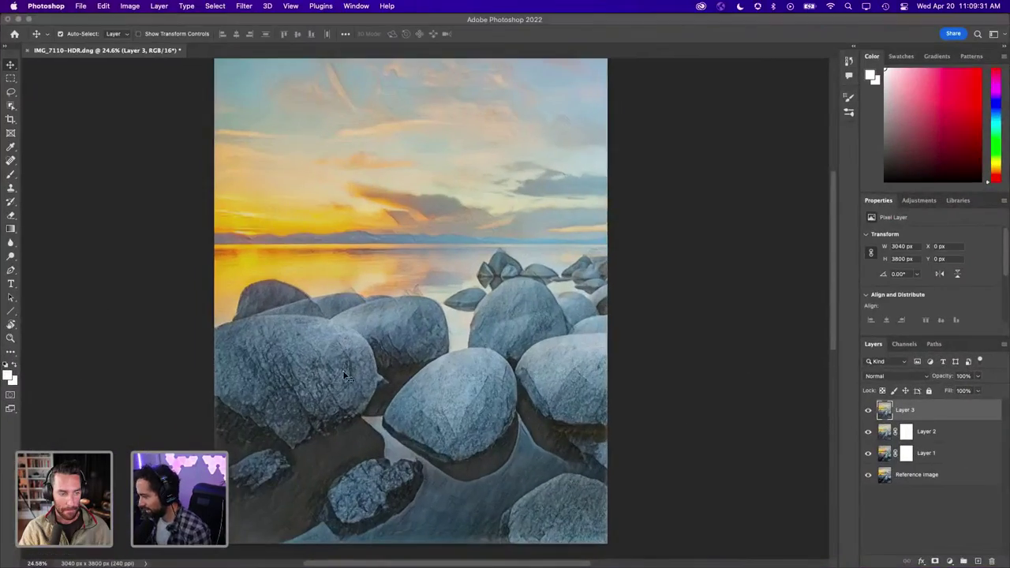
{"action": "left_click", "coordinate": [11, 284]}
{"action": "left_click", "coordinate": [56, 282]}
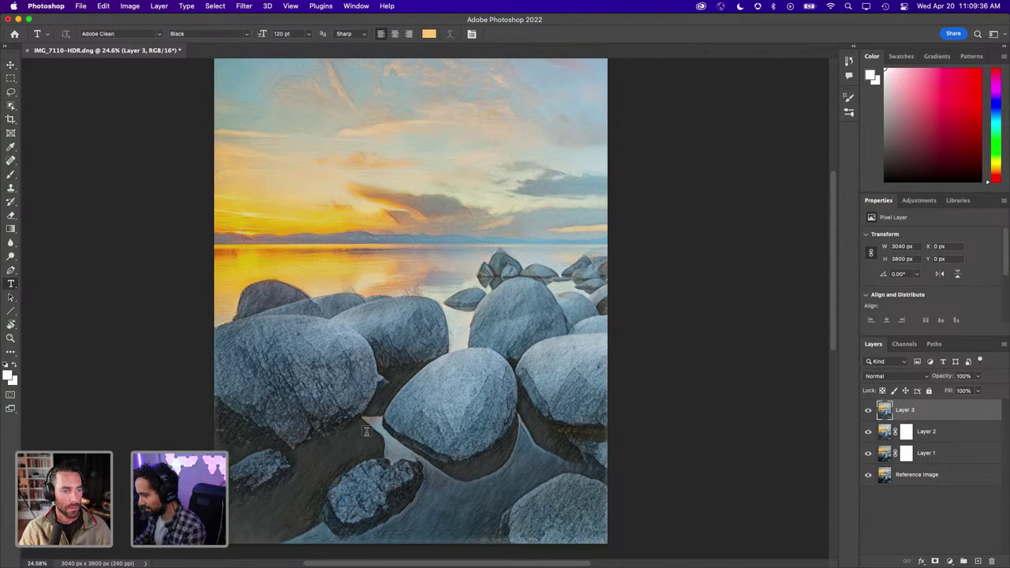
{"action": "left_click", "coordinate": [368, 431]}
{"action": "type", "text": "Lake"}
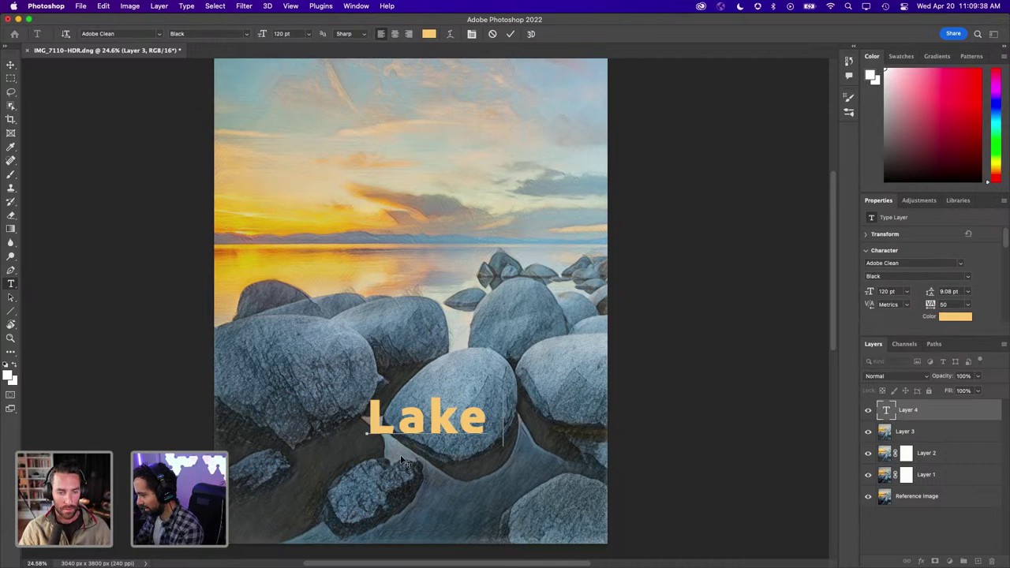
{"action": "type", "text": " TAH"}
{"action": "key", "text": "BackSpace"}
{"action": "key", "text": "BackSpace"}
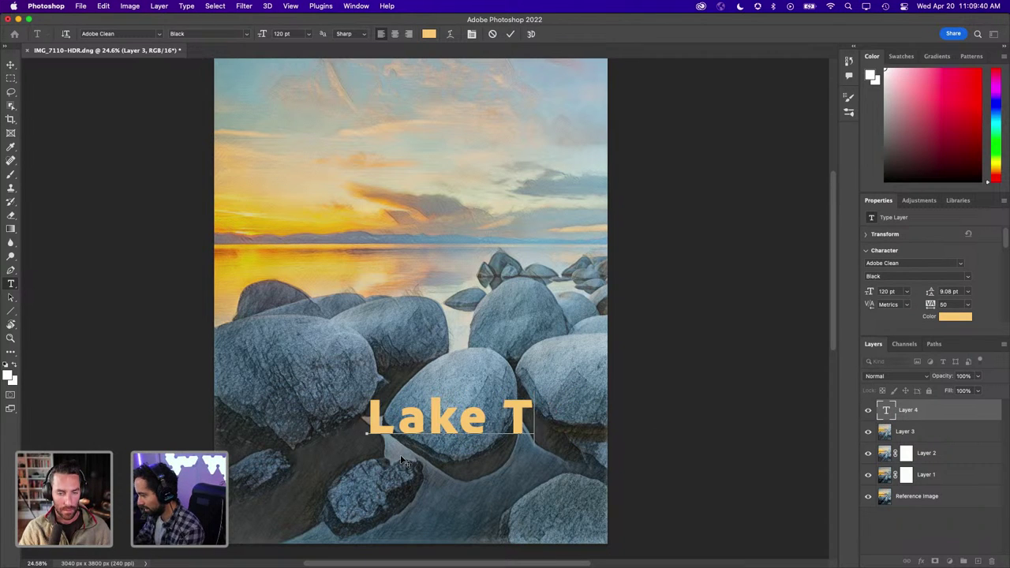
{"action": "type", "text": "h"}
{"action": "key", "text": "BackSpace"}
{"action": "type", "text": "aho"}
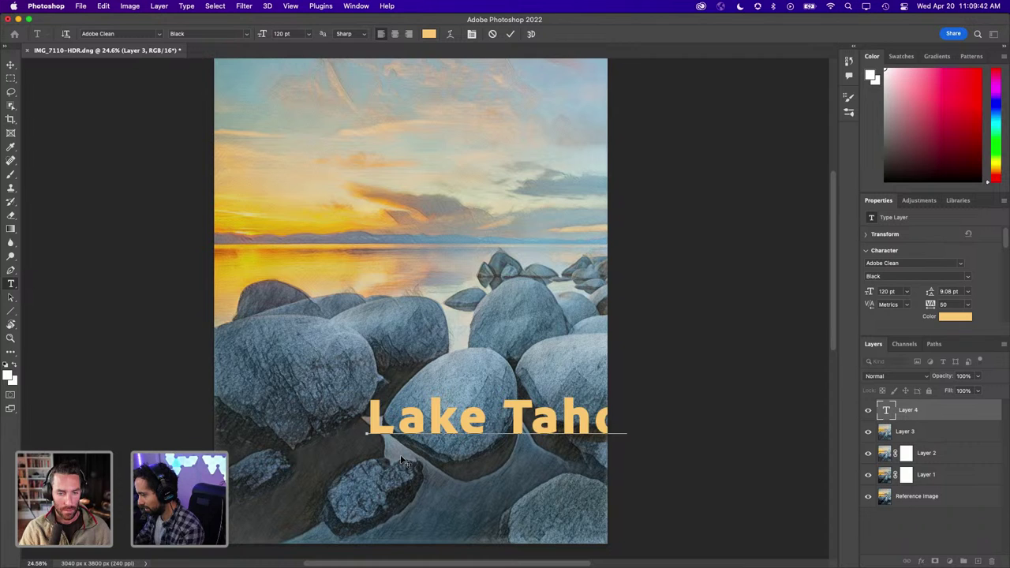
{"action": "type", "text": "e"}
{"action": "key", "text": "Escape"}
Move the Lake Tahoe title left so it is fully visible
{"action": "key", "text": "v"}
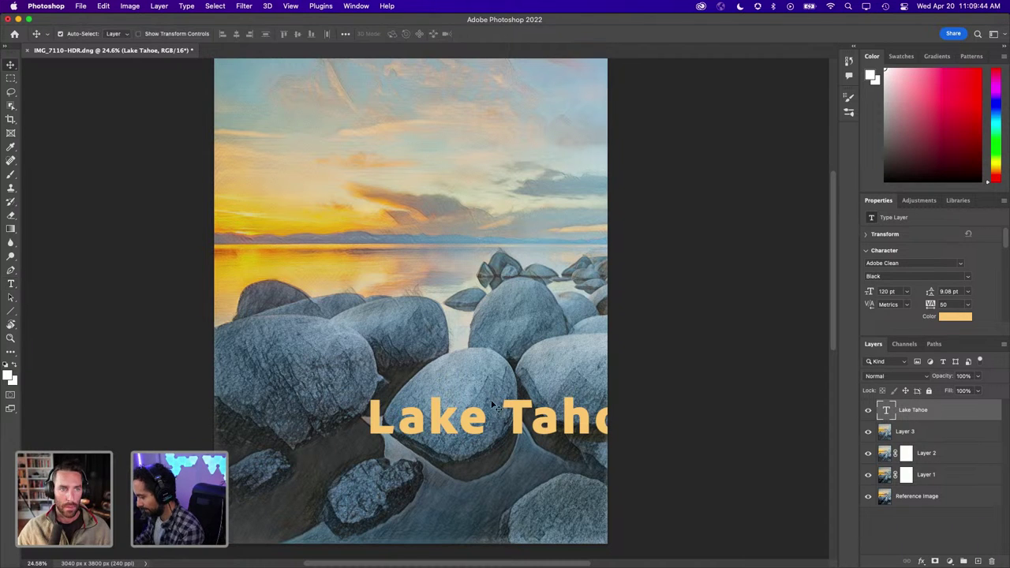
{"action": "left_click_drag", "start_coordinate": [498, 424], "coordinate": [406, 422]}
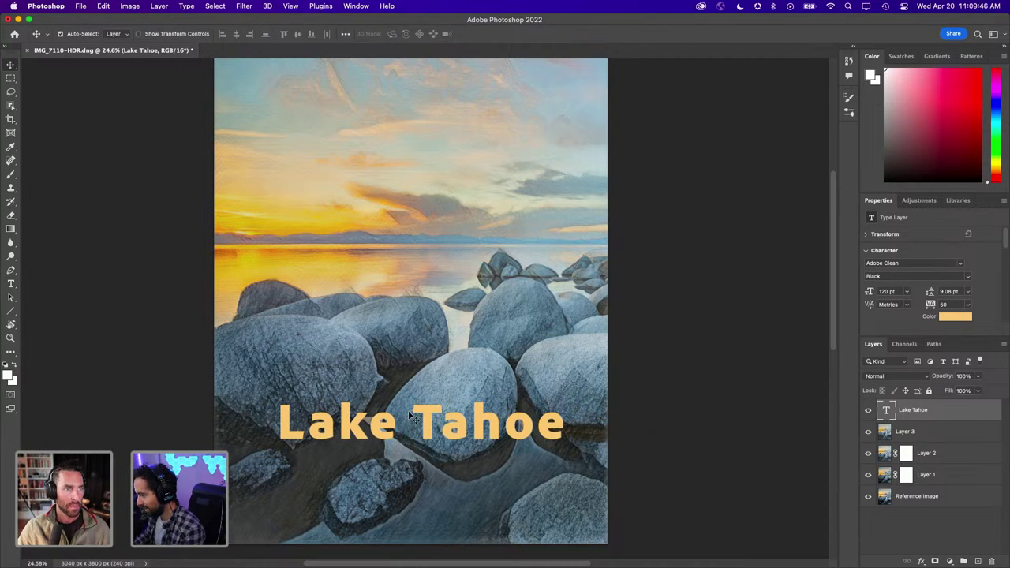
{"action": "scroll", "coordinate": [412, 366], "scroll_direction": "down", "scroll_amount": 1}
{"action": "scroll", "coordinate": [412, 366], "scroll_direction": "up", "scroll_amount": 3}
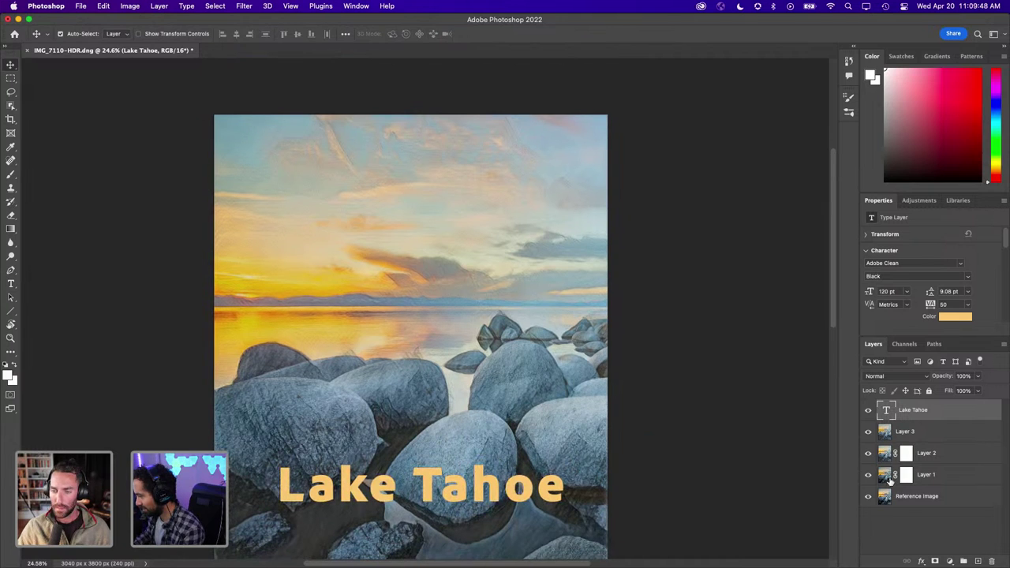
Align the Lake Tahoe title to the canvas centre and move it down over the boulders
{"action": "left_click", "coordinate": [908, 501]}
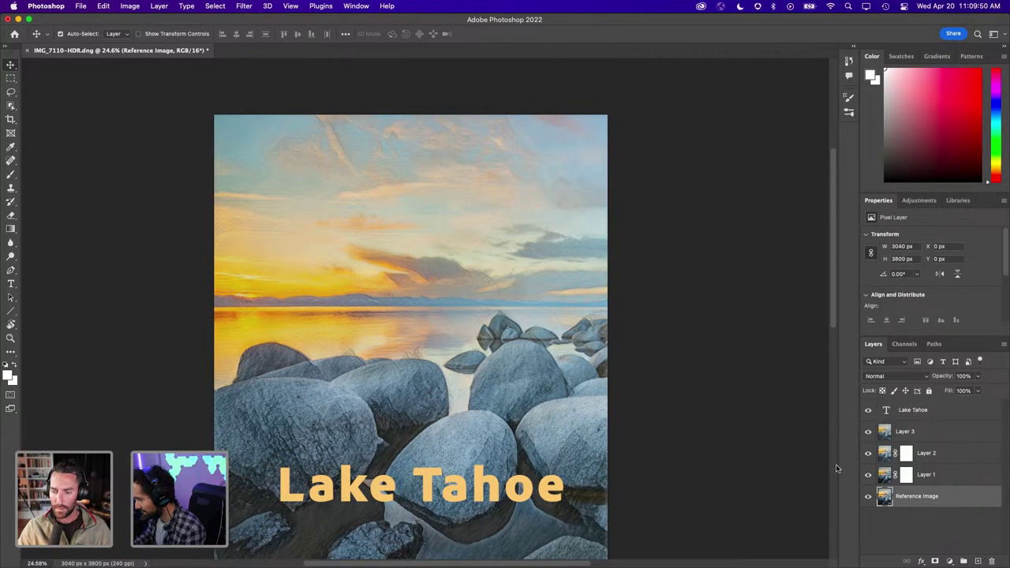
{"action": "scroll", "coordinate": [505, 355], "scroll_direction": "down", "scroll_amount": 2}
{"action": "key", "text": "ctrl+a"}
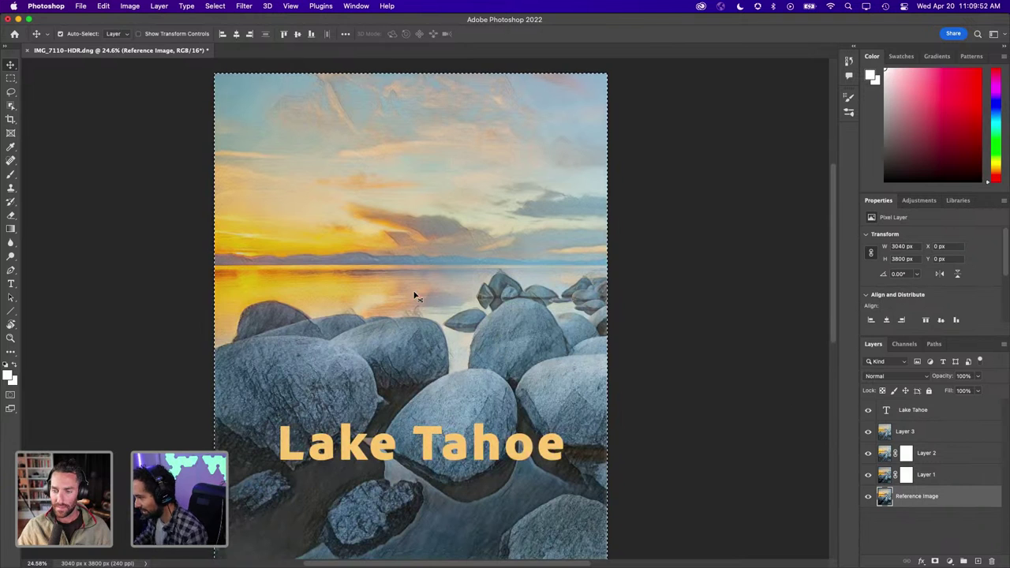
{"action": "scroll", "coordinate": [414, 296], "scroll_direction": "down", "scroll_amount": 1}
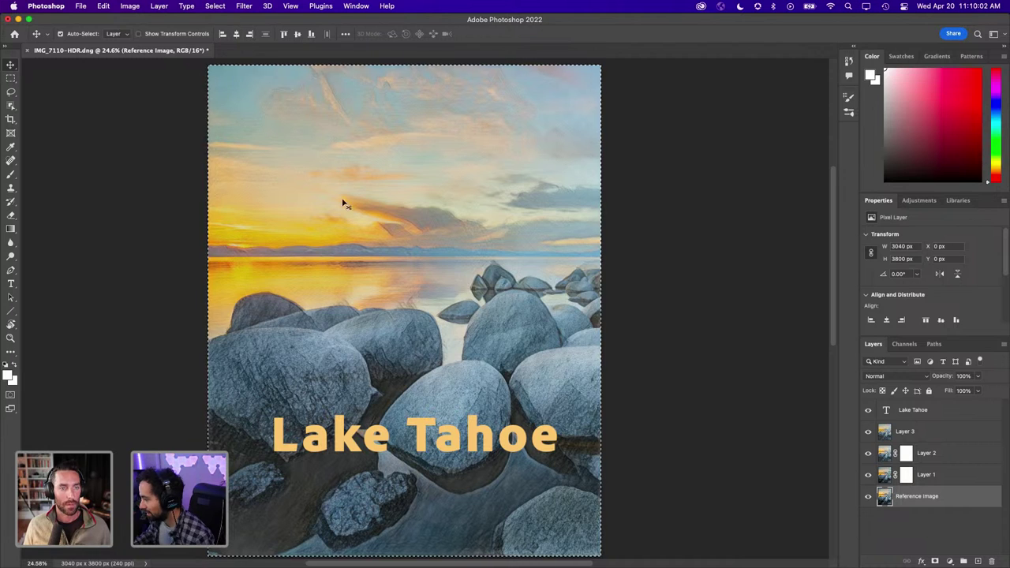
{"action": "left_click", "coordinate": [947, 411]}
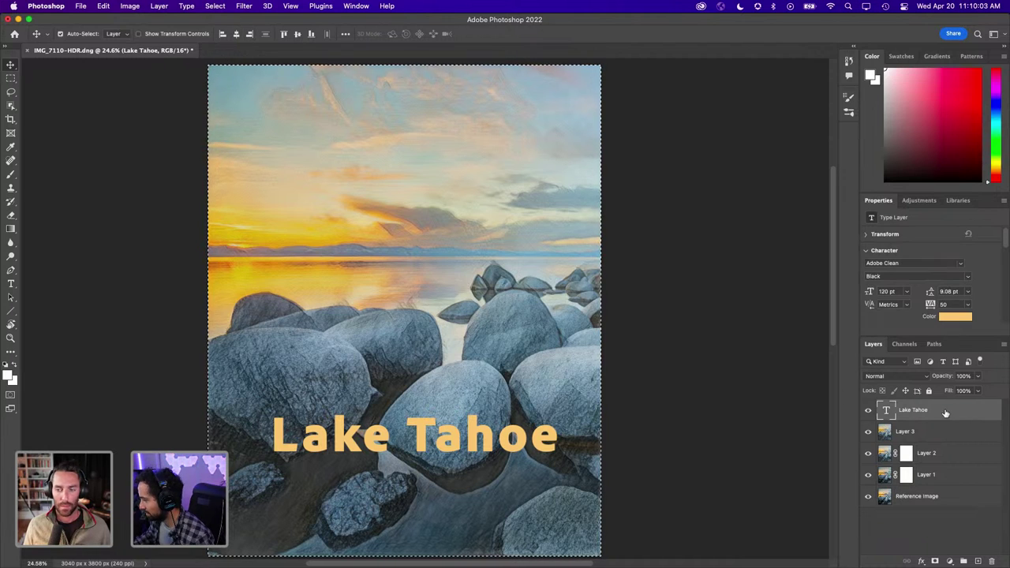
{"action": "left_click", "coordinate": [298, 35]}
{"action": "left_click", "coordinate": [235, 34]}
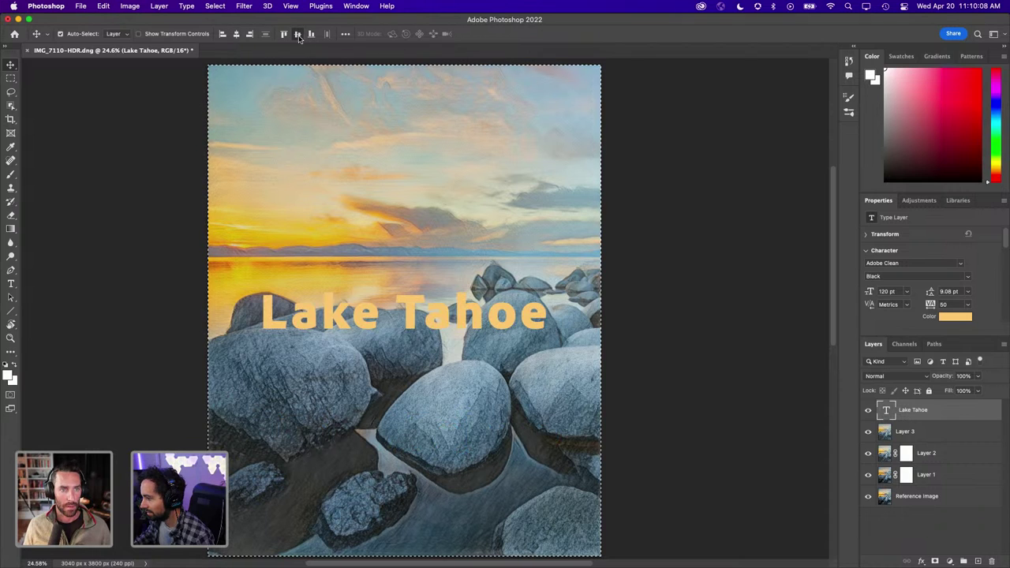
{"action": "left_click_drag", "start_coordinate": [423, 314], "coordinate": [424, 443]}
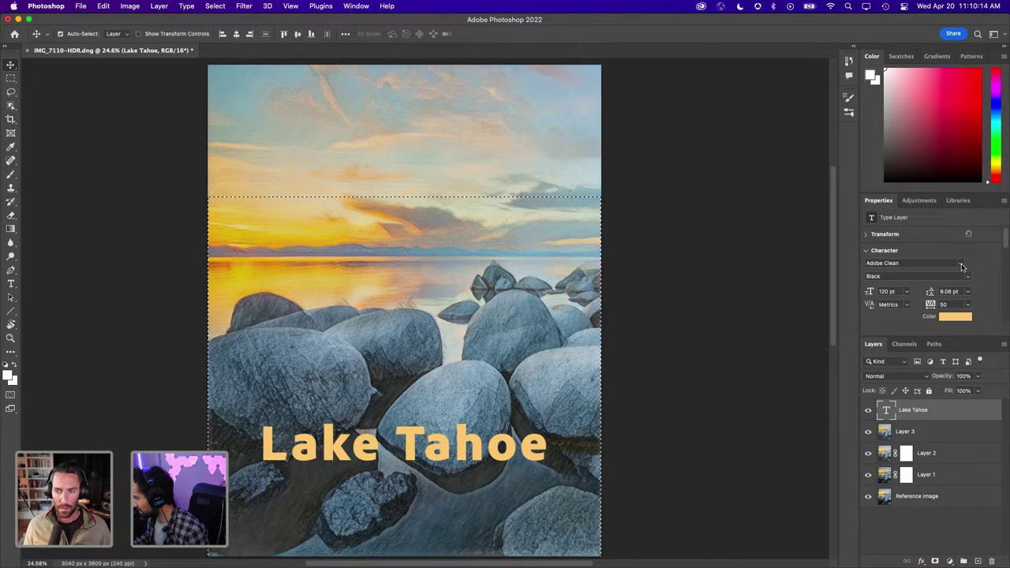
Change the title's font family to Cubano Regular
{"action": "left_click", "coordinate": [961, 266]}
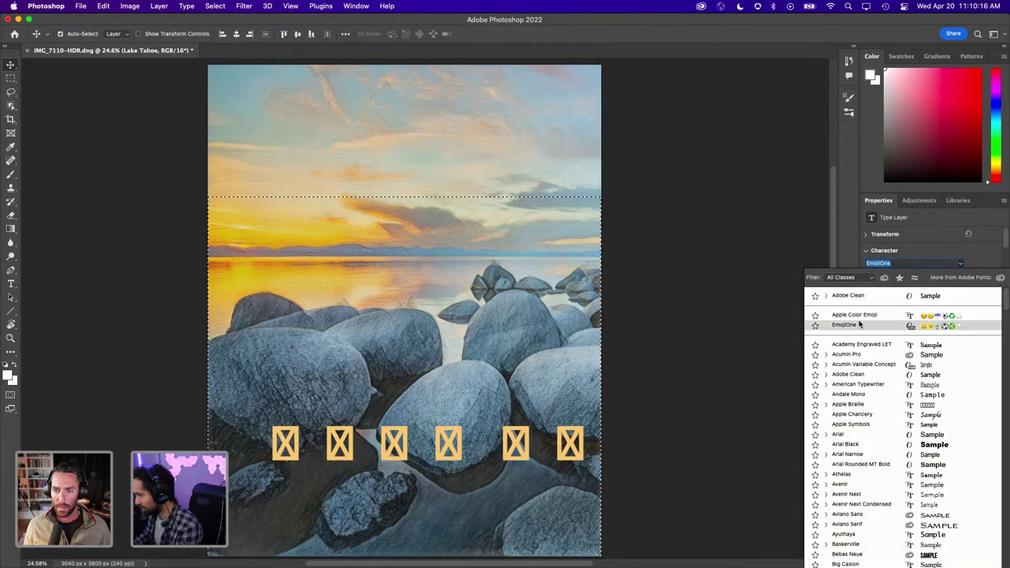
{"action": "scroll", "coordinate": [857, 437], "scroll_direction": "down", "scroll_amount": 10}
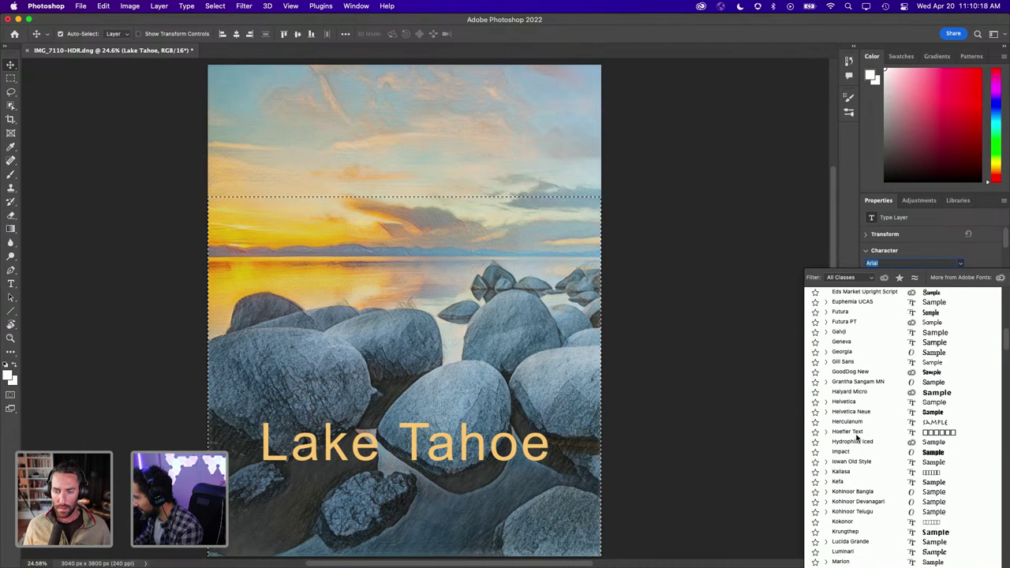
{"action": "scroll", "coordinate": [858, 437], "scroll_direction": "up", "scroll_amount": 3}
{"action": "scroll", "coordinate": [858, 437], "scroll_direction": "up", "scroll_amount": 3}
{"action": "scroll", "coordinate": [858, 437], "scroll_direction": "up", "scroll_amount": 3}
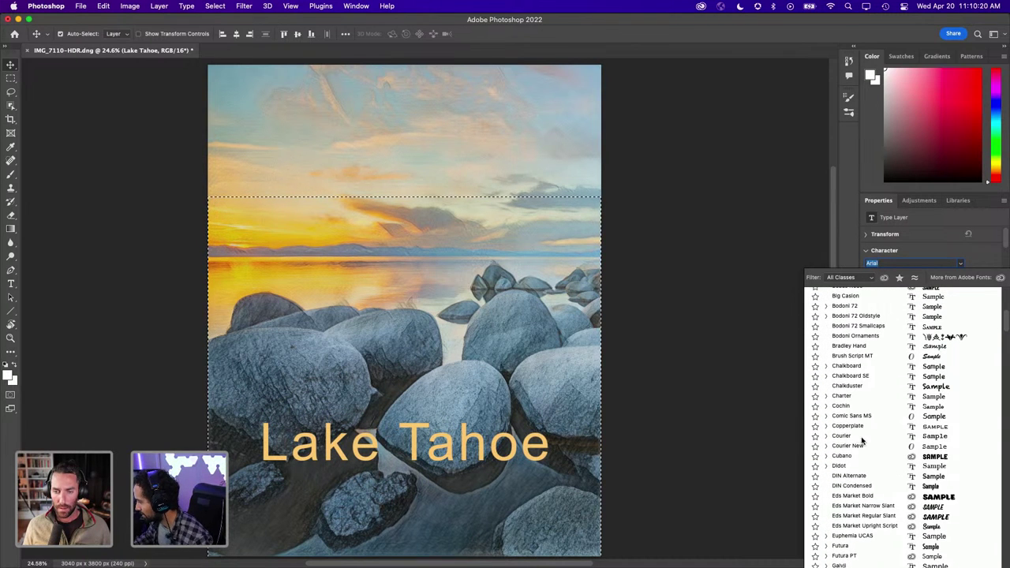
{"action": "left_click", "coordinate": [856, 457]}
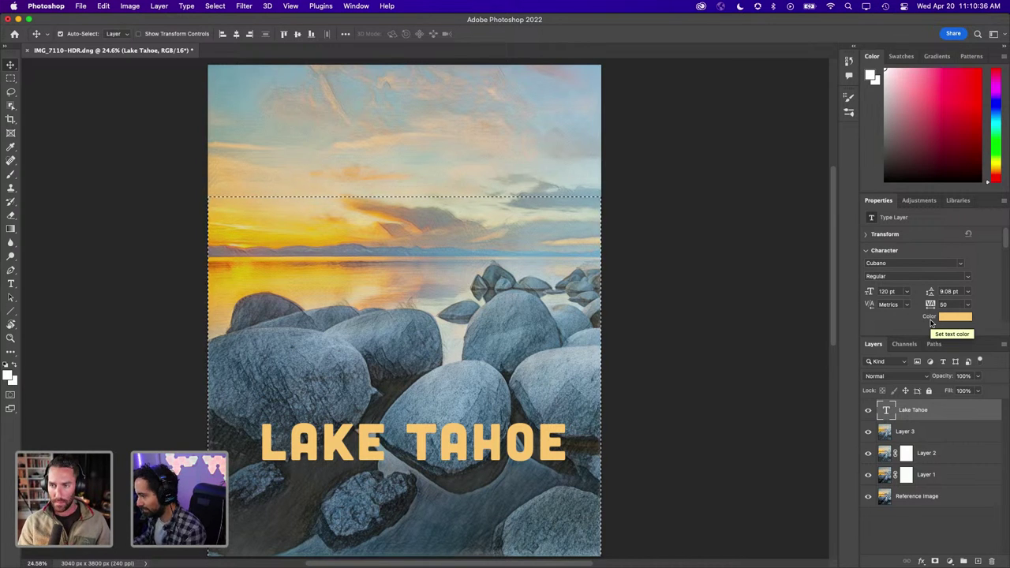
Recolour the LAKE TAHOE text to deeper gold bba73b
{"action": "left_click", "coordinate": [953, 317]}
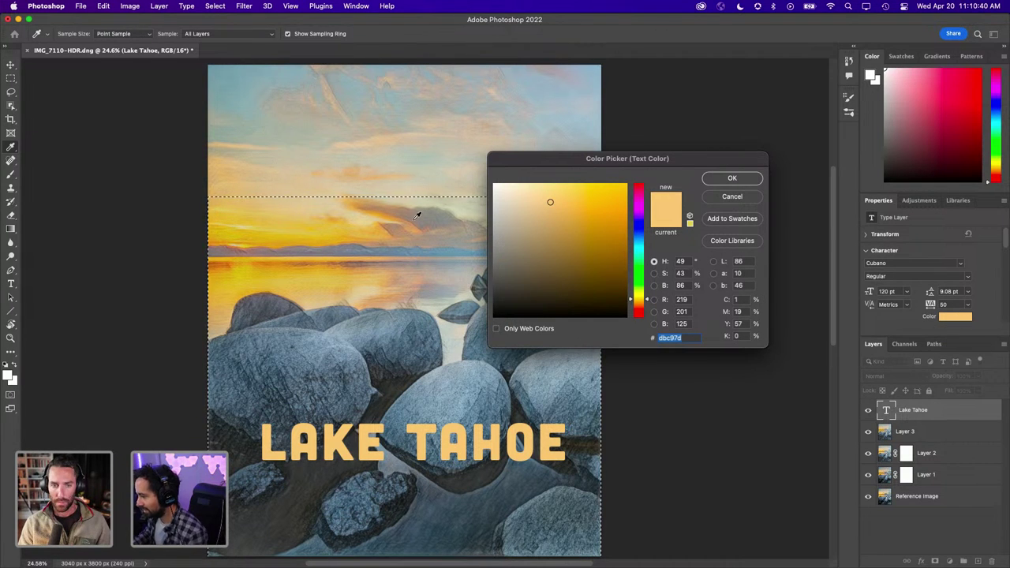
{"action": "left_click", "coordinate": [434, 306]}
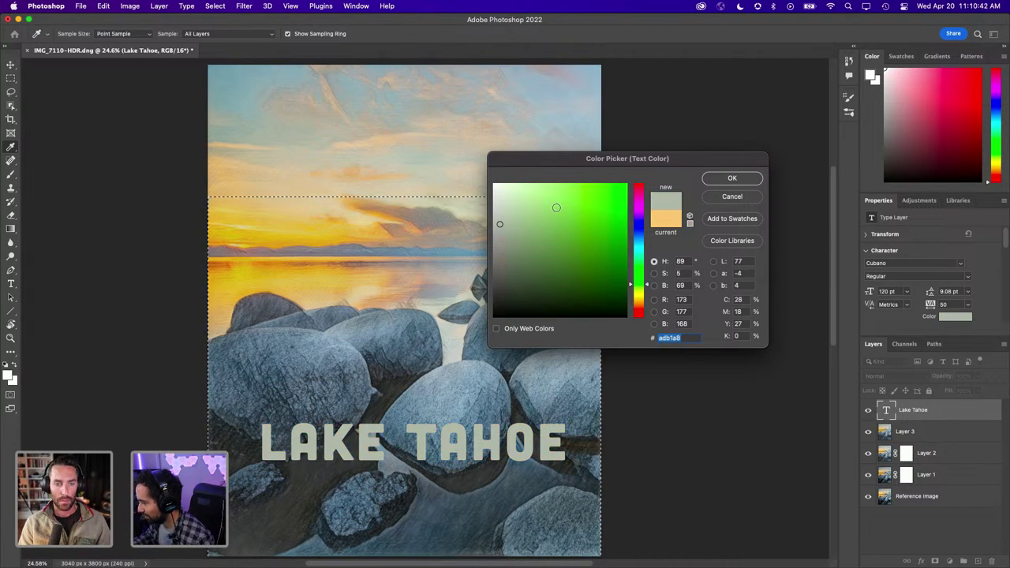
{"action": "left_click_drag", "start_coordinate": [545, 163], "coordinate": [733, 201]}
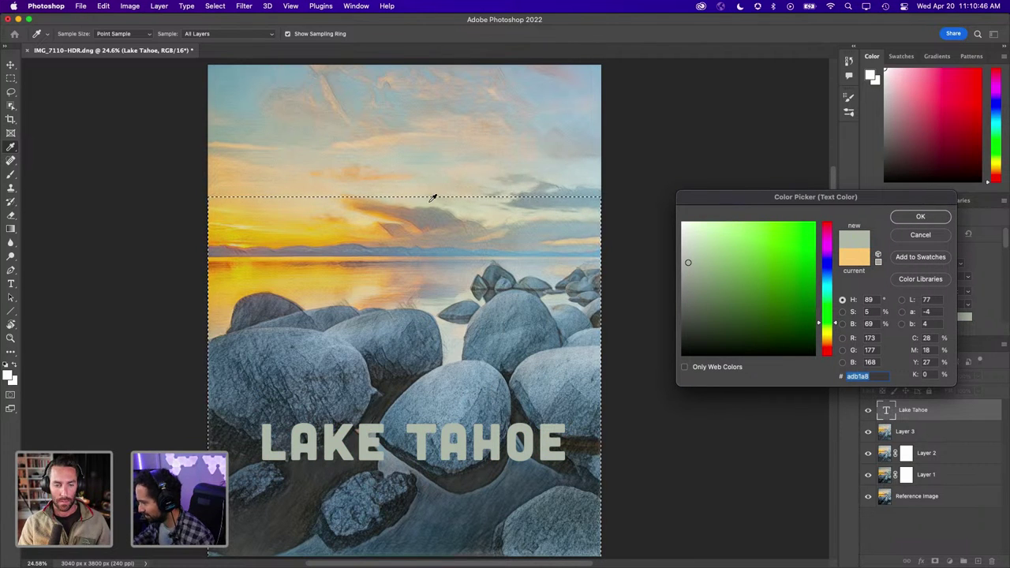
{"action": "left_click", "coordinate": [284, 223]}
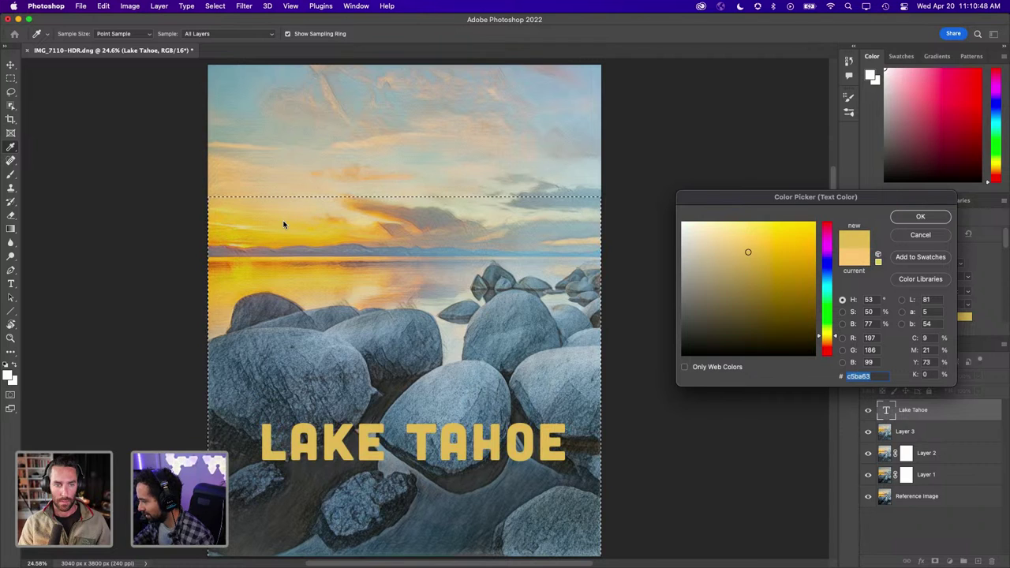
{"action": "left_click", "coordinate": [268, 210]}
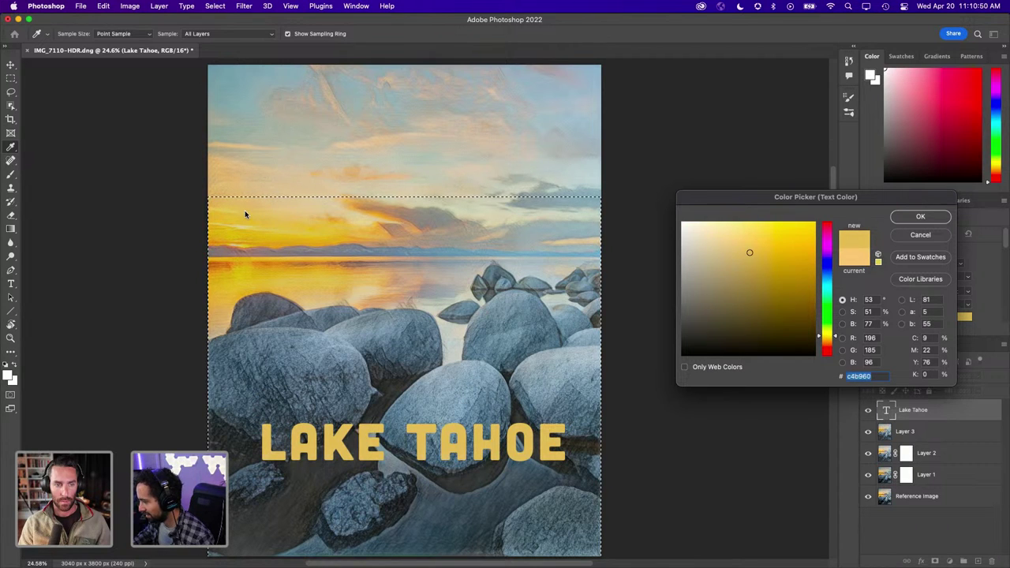
{"action": "left_click", "coordinate": [226, 211]}
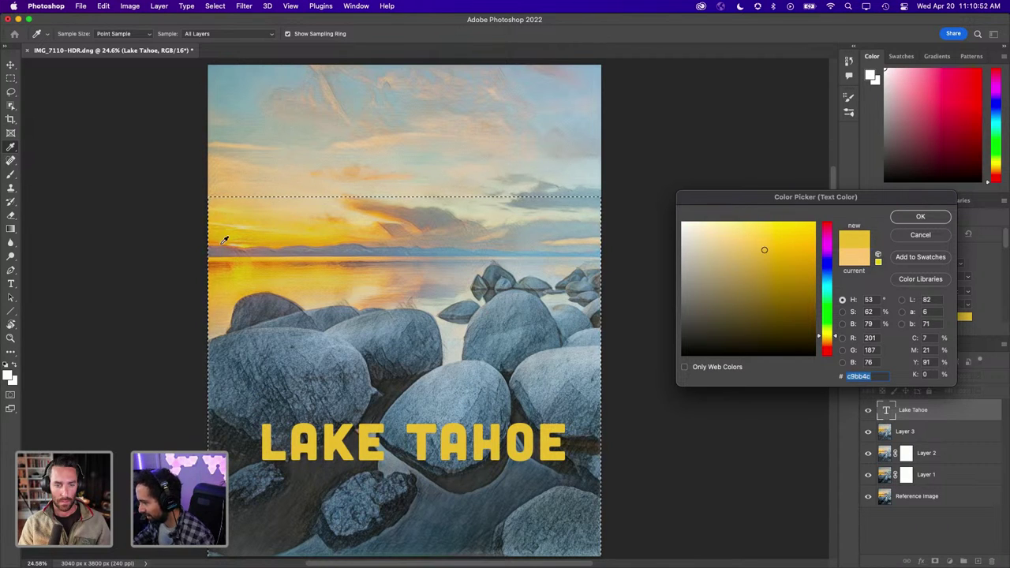
{"action": "left_click", "coordinate": [217, 239]}
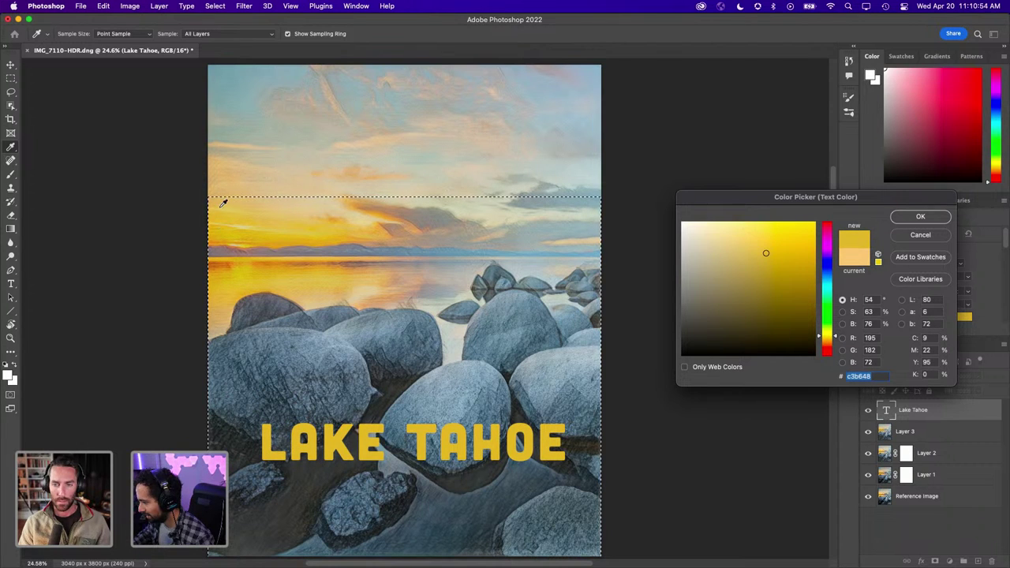
{"action": "left_click", "coordinate": [223, 200]}
{"action": "left_click", "coordinate": [223, 237]}
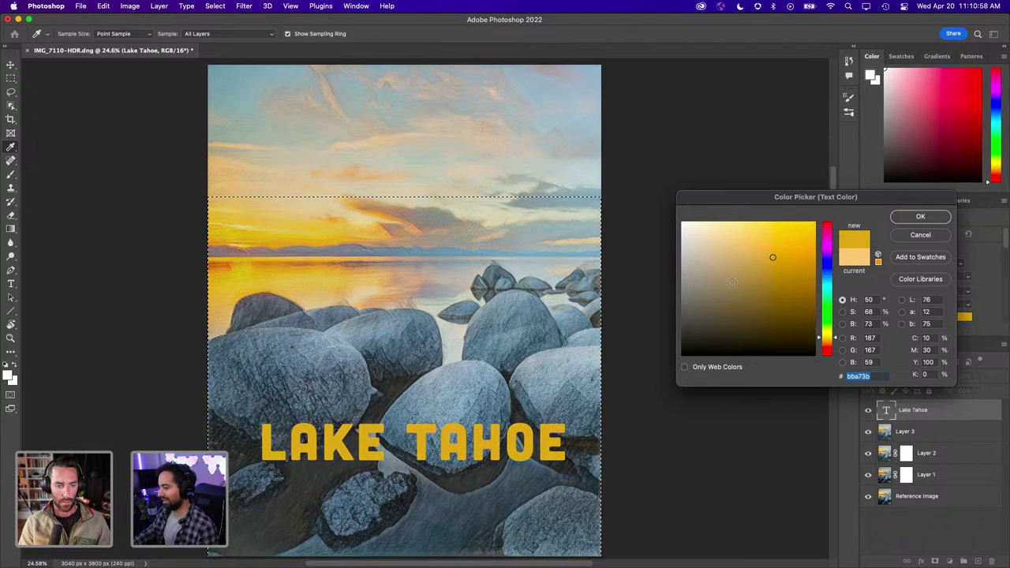
{"action": "left_click", "coordinate": [920, 216]}
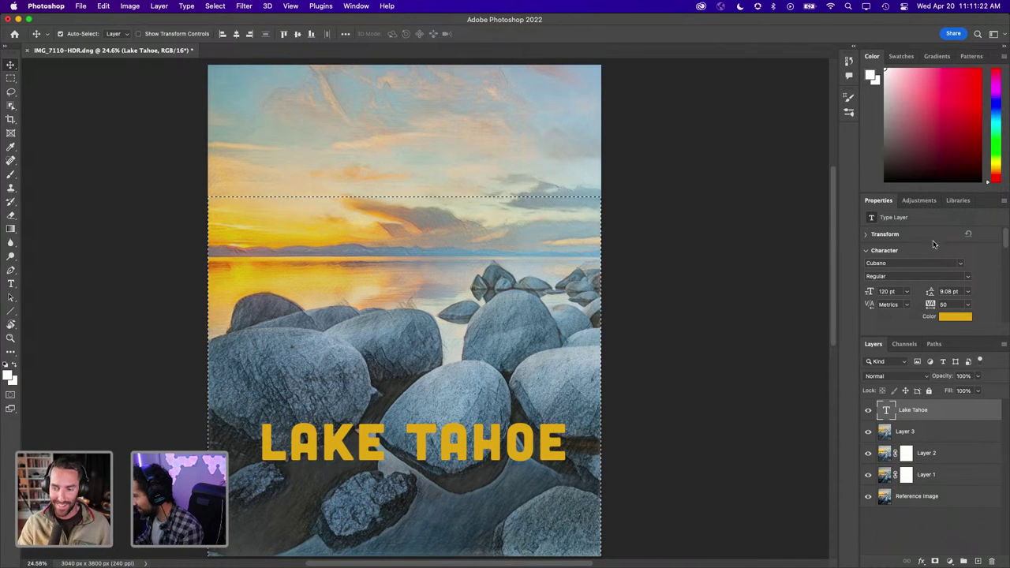
{"action": "left_click", "coordinate": [906, 293]}
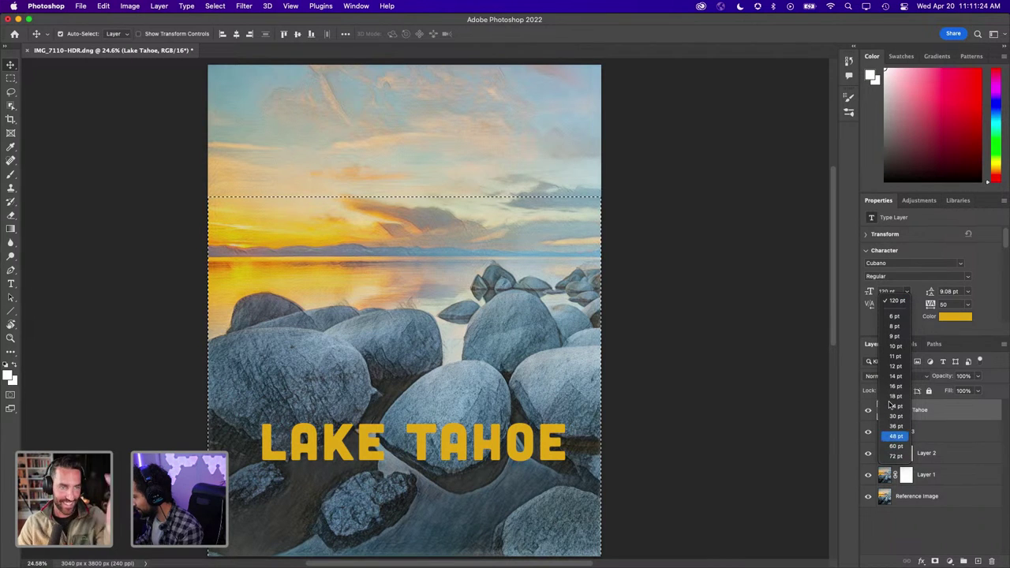
{"action": "left_click", "coordinate": [888, 291]}
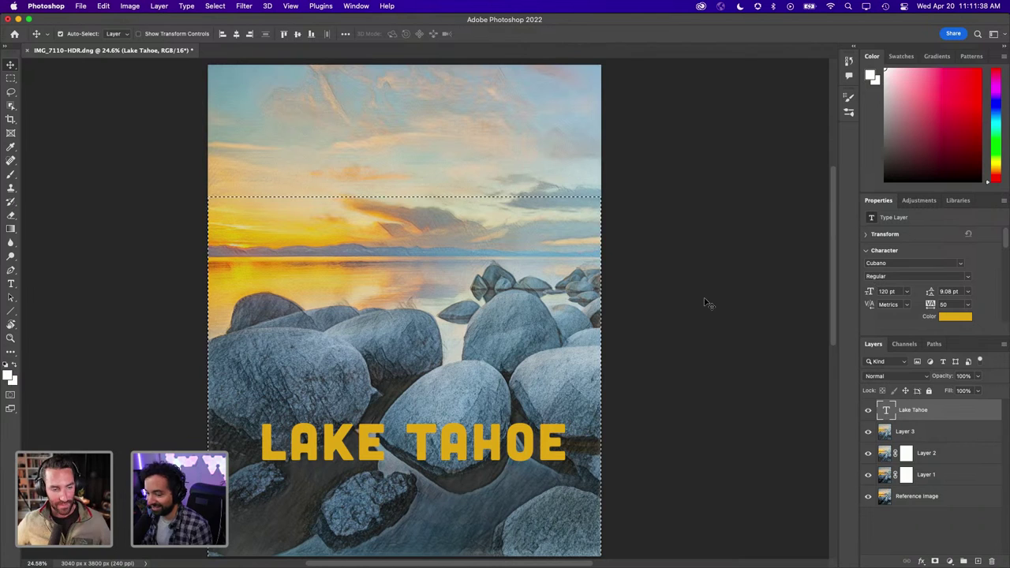
Open Google Maps in a new browser tab
{"action": "left_click", "coordinate": [228, 544]}
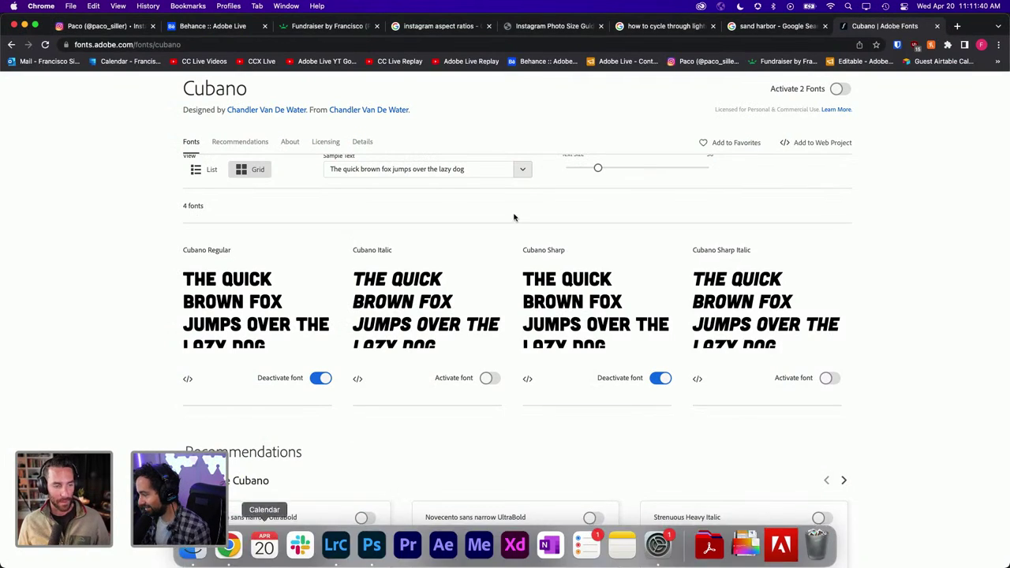
{"action": "left_click", "coordinate": [957, 26]}
{"action": "type", "text": "maps"}
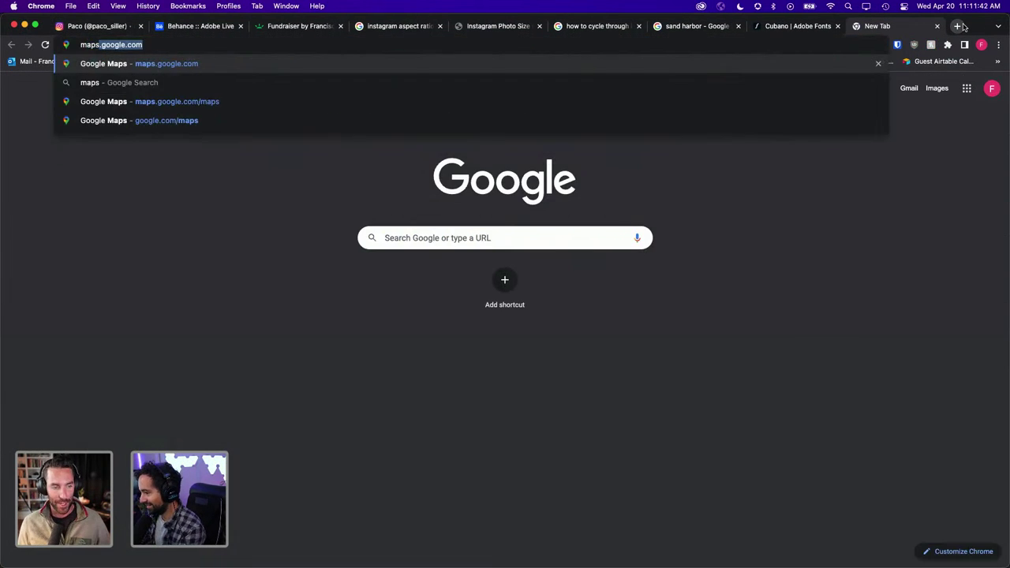
{"action": "key", "text": "Return"}
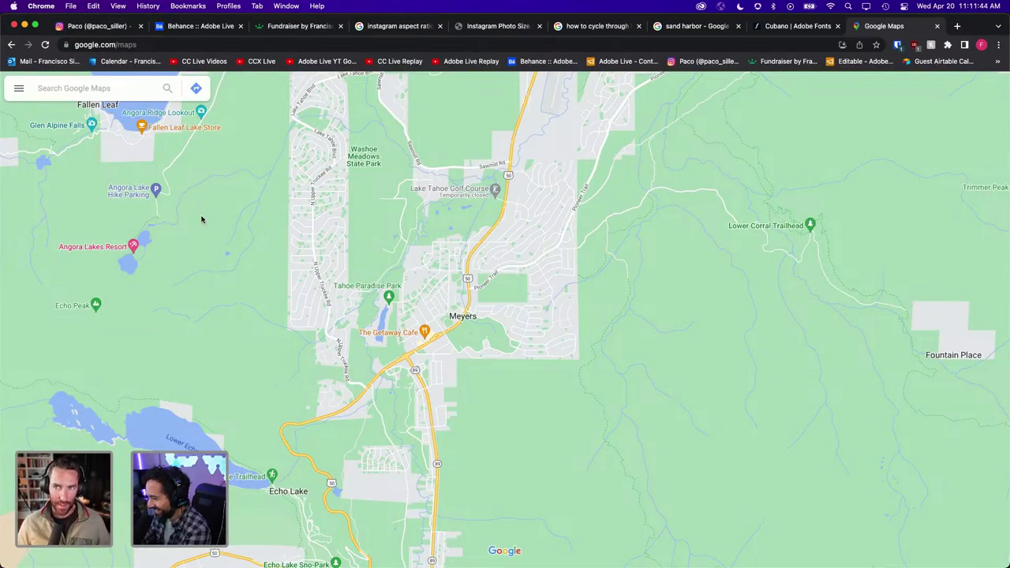
Frame all of Lake Tahoe and the state line on the map, then return to Photoshop
{"action": "scroll", "coordinate": [293, 354], "scroll_direction": "up", "scroll_amount": 5}
{"action": "scroll", "coordinate": [284, 421], "scroll_direction": "up", "scroll_amount": 5}
{"action": "scroll", "coordinate": [337, 428], "scroll_direction": "down", "scroll_amount": 2}
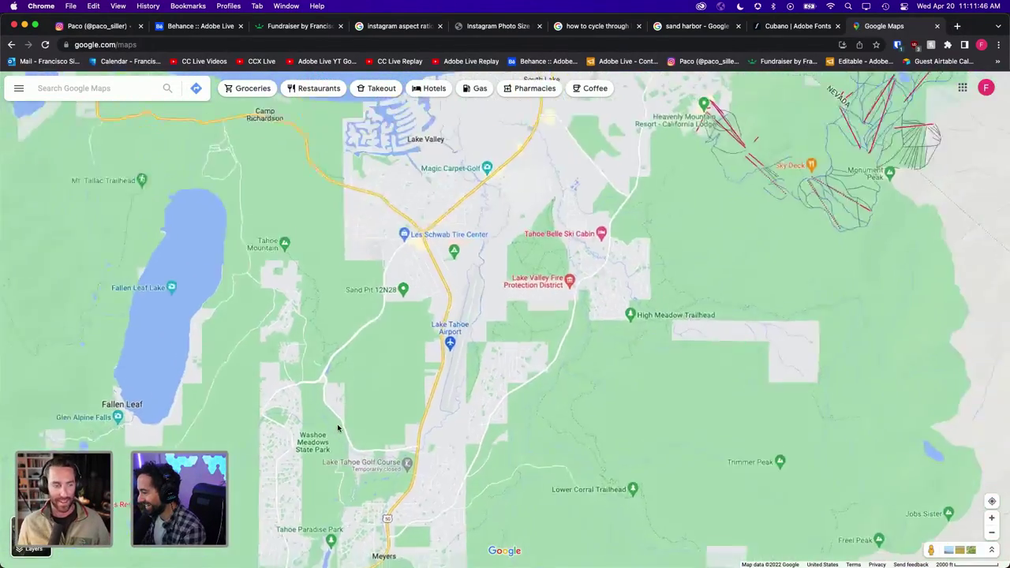
{"action": "scroll", "coordinate": [355, 282], "scroll_direction": "down", "scroll_amount": 2}
{"action": "scroll", "coordinate": [356, 509], "scroll_direction": "down", "scroll_amount": 3}
{"action": "scroll", "coordinate": [435, 313], "scroll_direction": "up", "scroll_amount": 2}
{"action": "scroll", "coordinate": [422, 478], "scroll_direction": "up", "scroll_amount": 3}
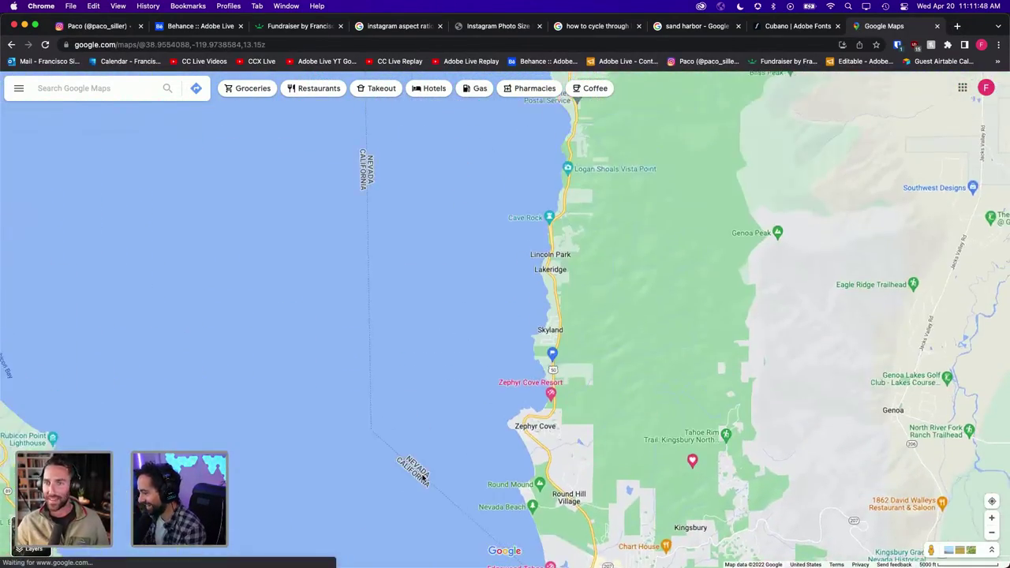
{"action": "scroll", "coordinate": [422, 477], "scroll_direction": "down", "scroll_amount": 2}
{"action": "scroll", "coordinate": [422, 478], "scroll_direction": "down", "scroll_amount": 2}
{"action": "scroll", "coordinate": [422, 477], "scroll_direction": "down", "scroll_amount": 1}
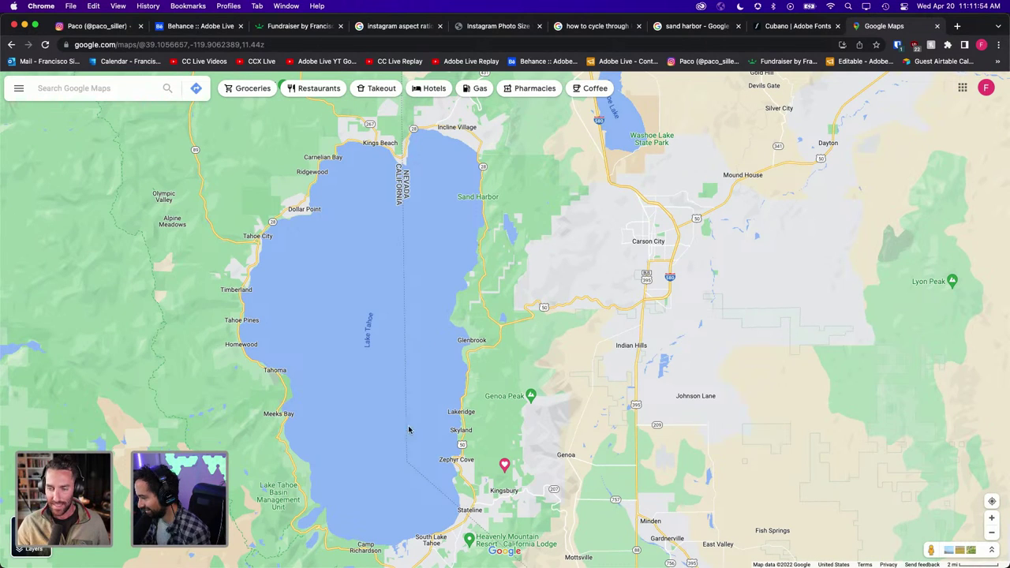
{"action": "left_click_drag", "start_coordinate": [442, 312], "coordinate": [461, 263]}
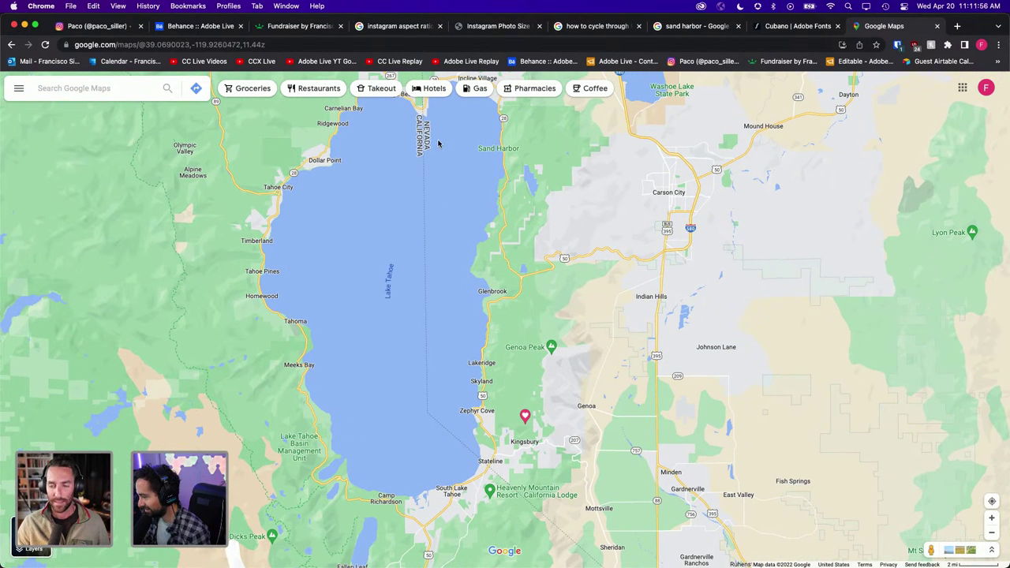
{"action": "left_click_drag", "start_coordinate": [470, 318], "coordinate": [498, 351]}
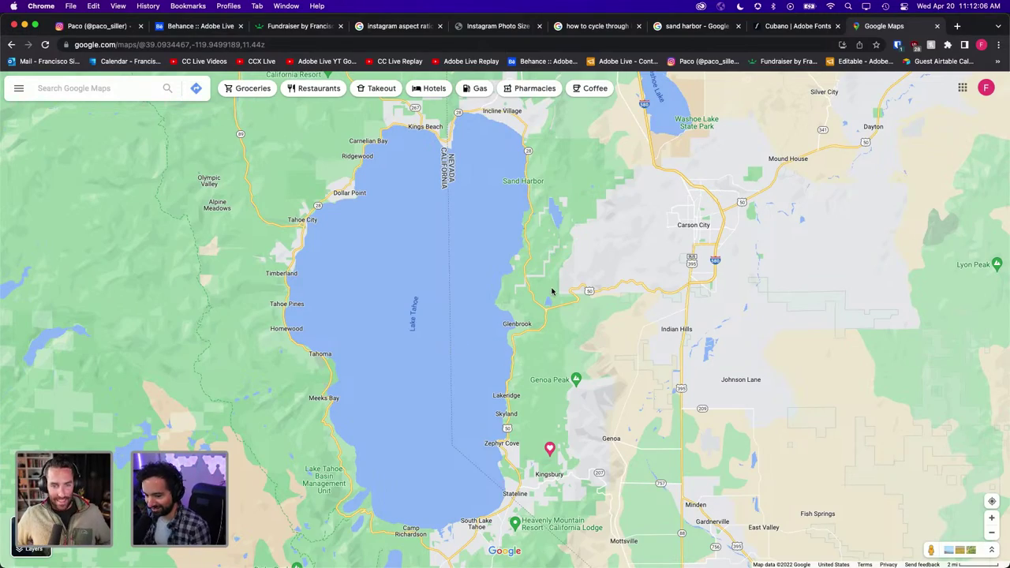
{"action": "key", "text": "ctrl+Up"}
{"action": "left_click", "coordinate": [334, 293]}
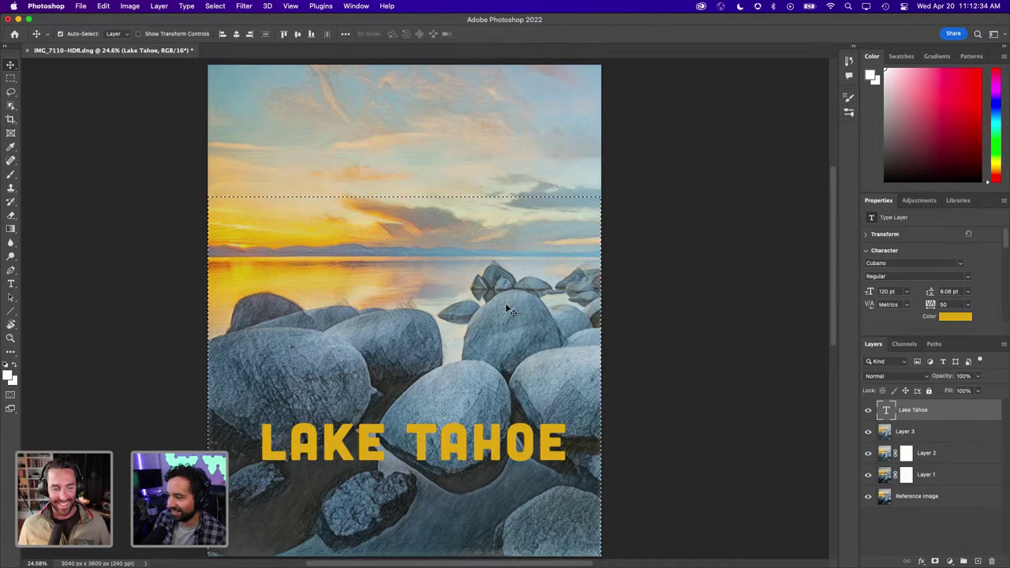
{"action": "key", "text": "z"}
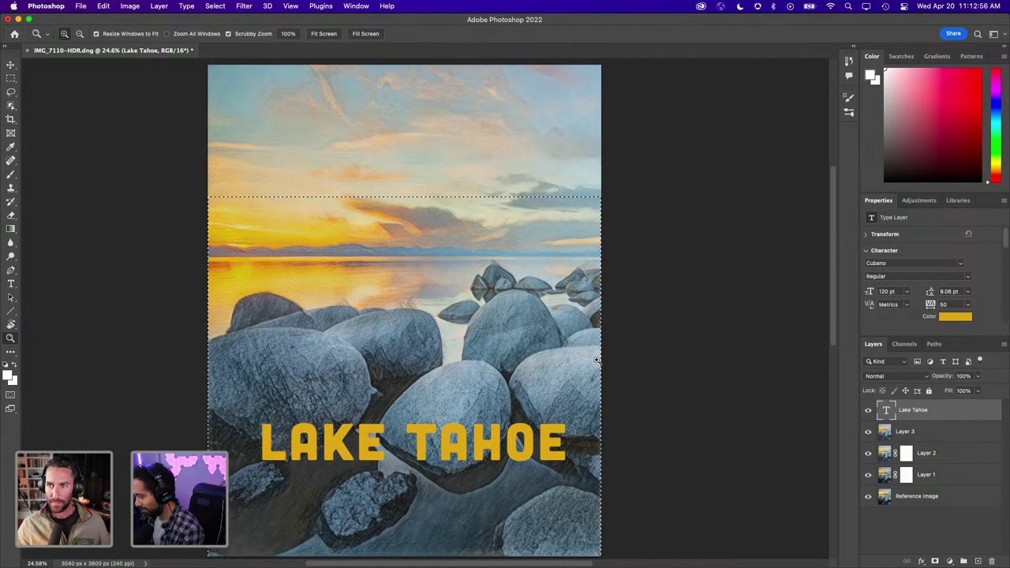
Nudge the LAKE TAHOE title up slightly and clear the active selection
{"action": "key", "text": "v"}
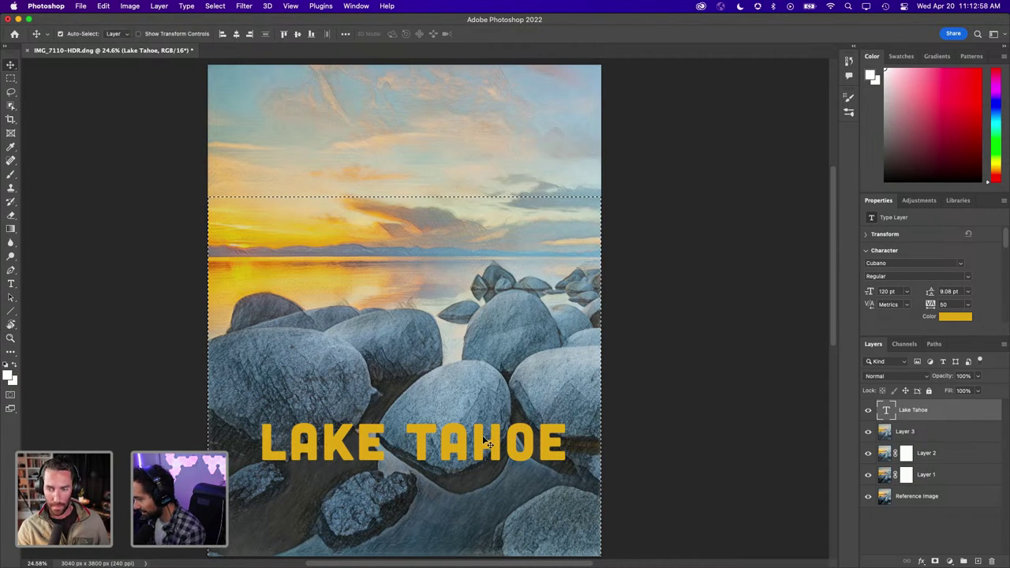
{"action": "left_click_drag", "start_coordinate": [489, 444], "coordinate": [489, 435]}
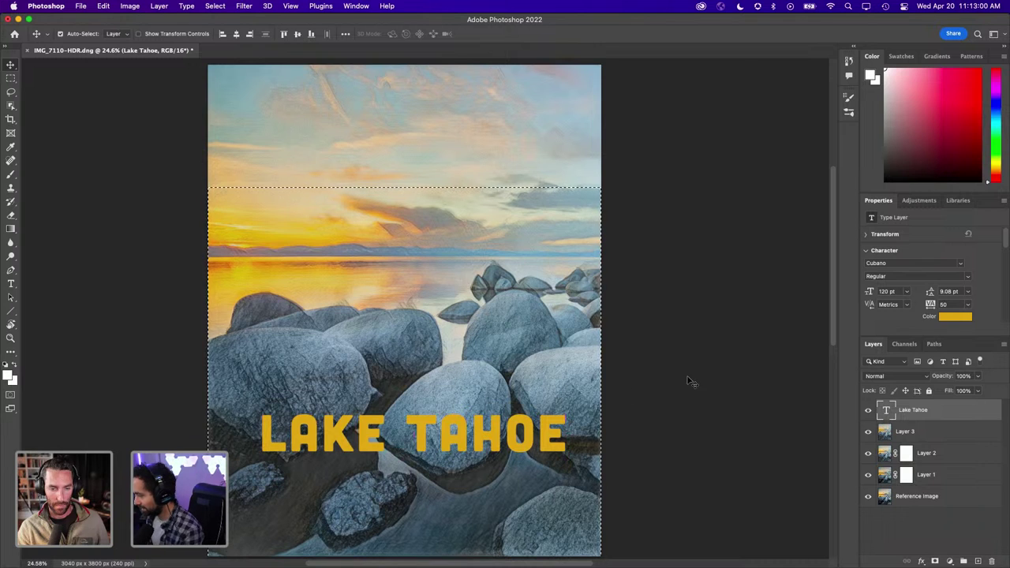
{"action": "key", "text": "super+j"}
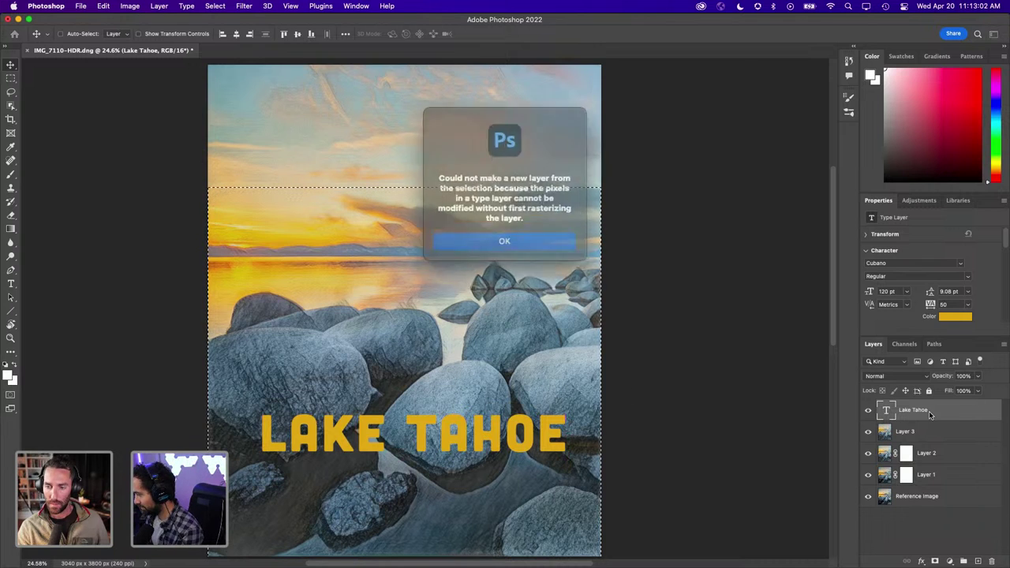
{"action": "left_click", "coordinate": [519, 231]}
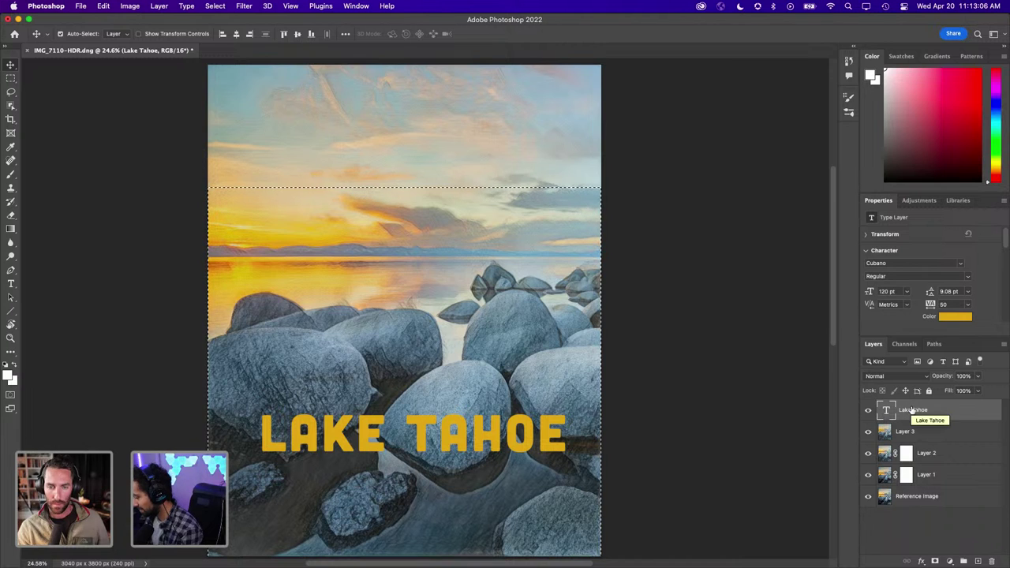
{"action": "key", "text": "super+j"}
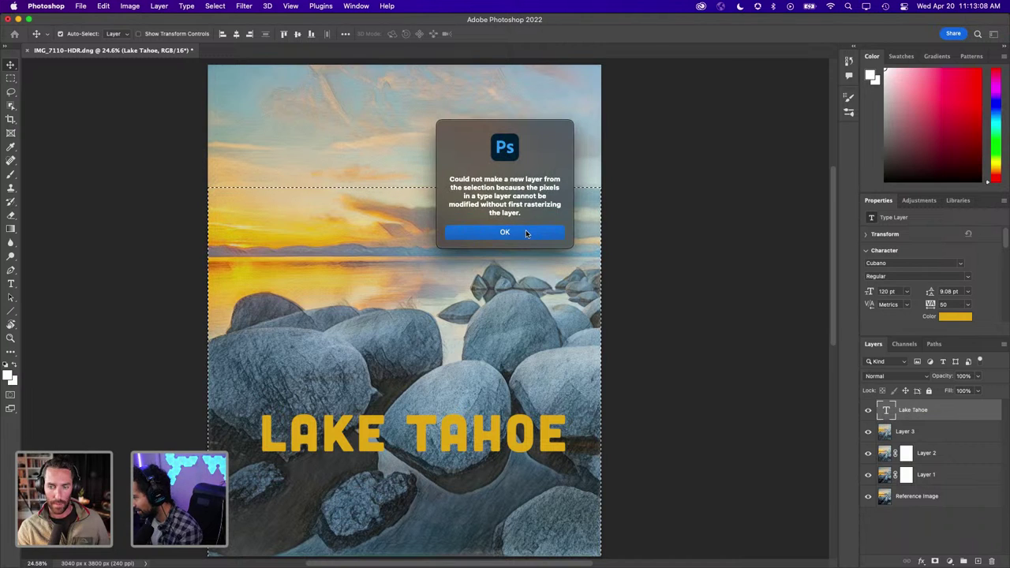
{"action": "left_click", "coordinate": [526, 234]}
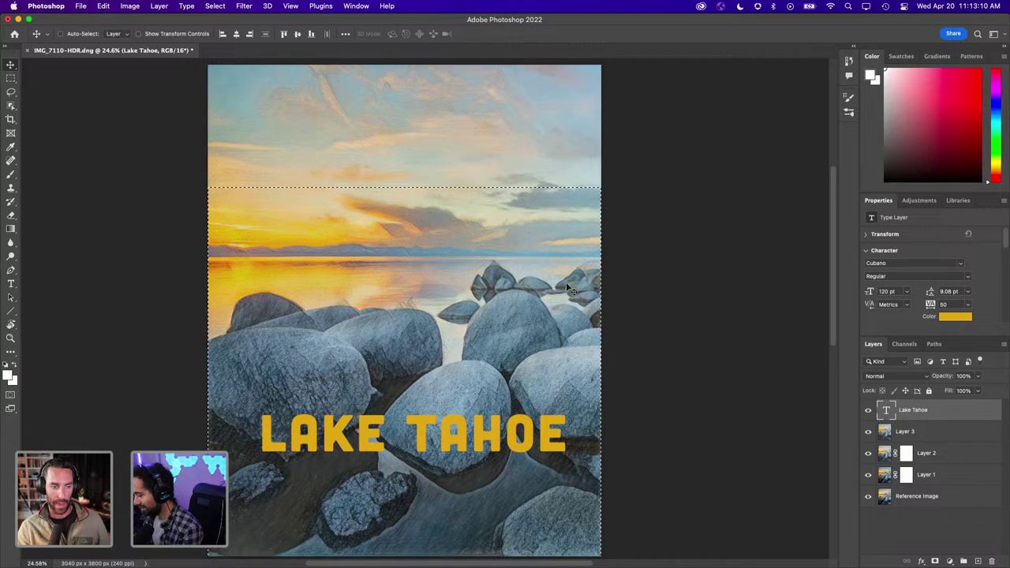
{"action": "key", "text": "super+d"}
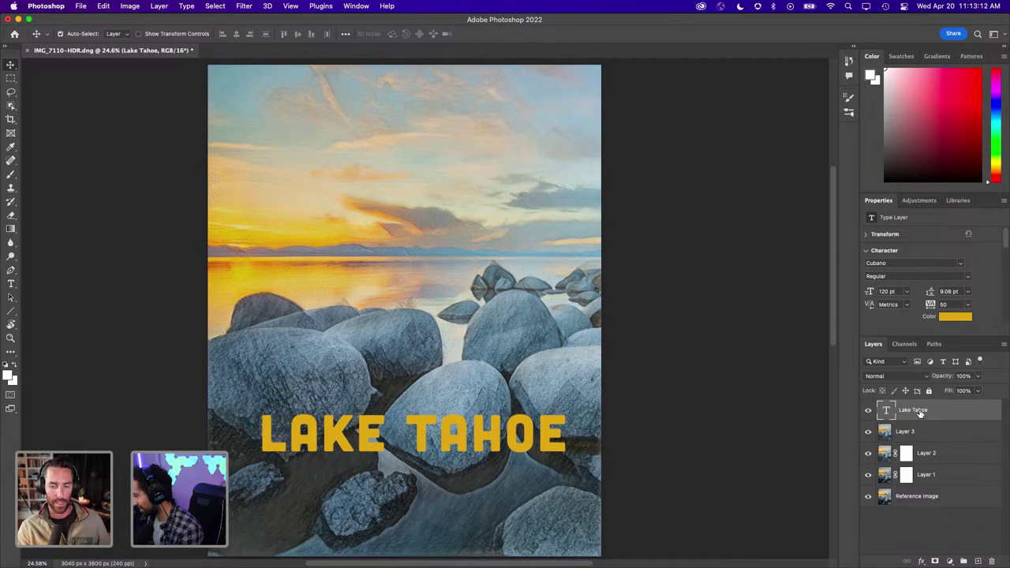
Duplicate the title layer, move the copy below the original, and retype it as 'CALIFOTNIA Nevada'
{"action": "key", "text": "super+j"}
{"action": "left_click_drag", "start_coordinate": [919, 412], "coordinate": [913, 439]}
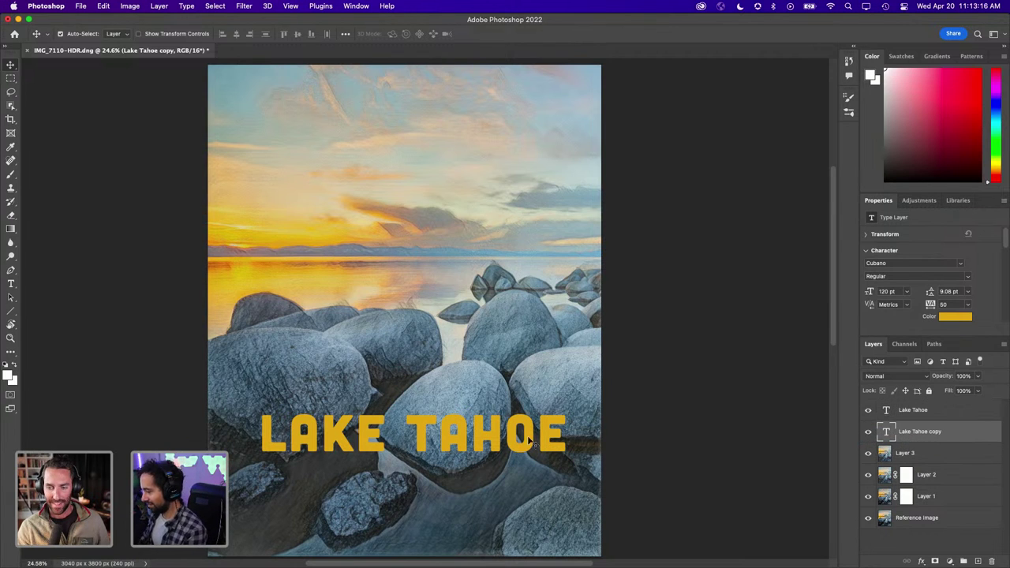
{"action": "left_click_drag", "start_coordinate": [494, 446], "coordinate": [490, 493]}
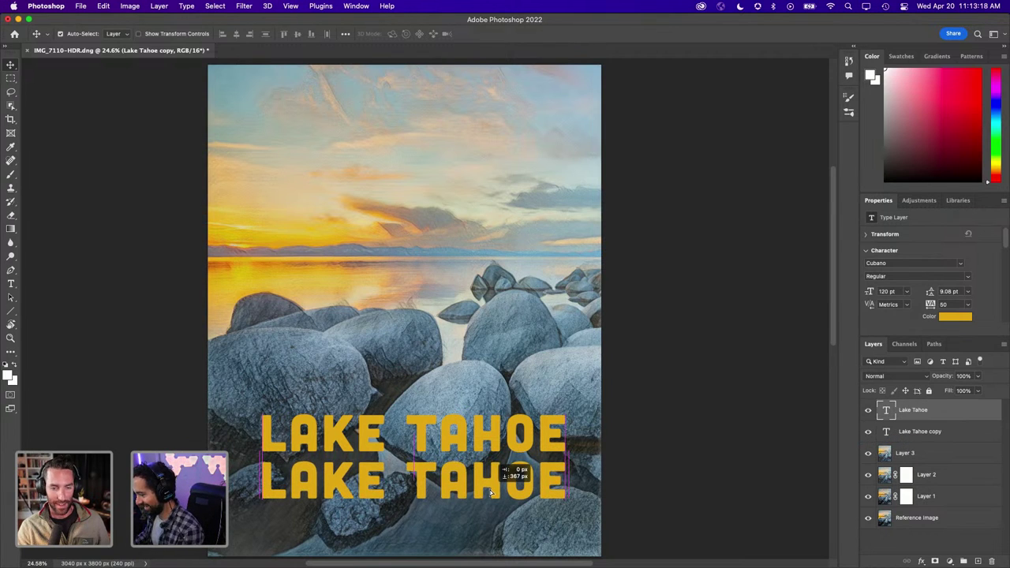
{"action": "double_click", "coordinate": [463, 483]}
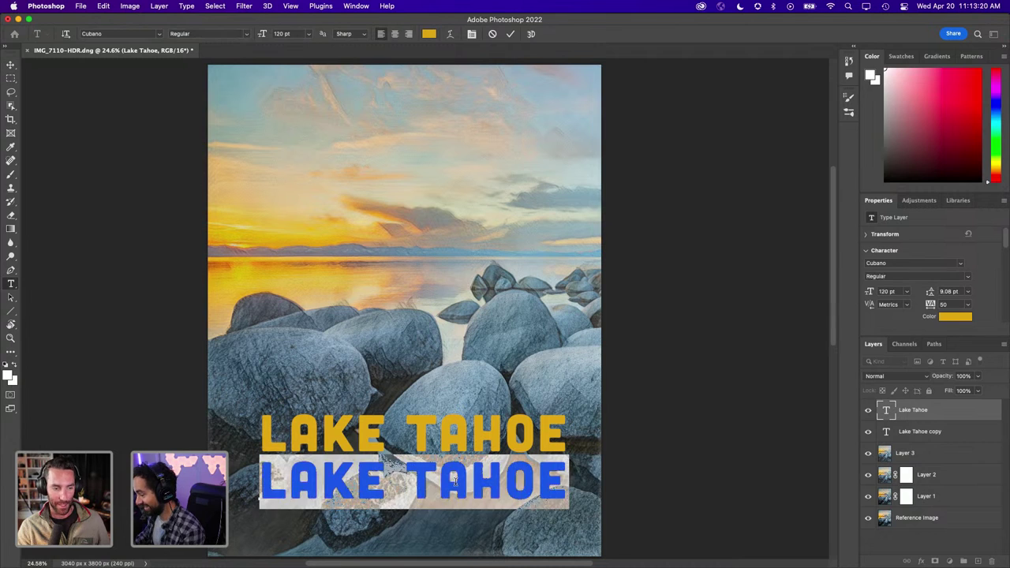
{"action": "type", "text": "CAL"}
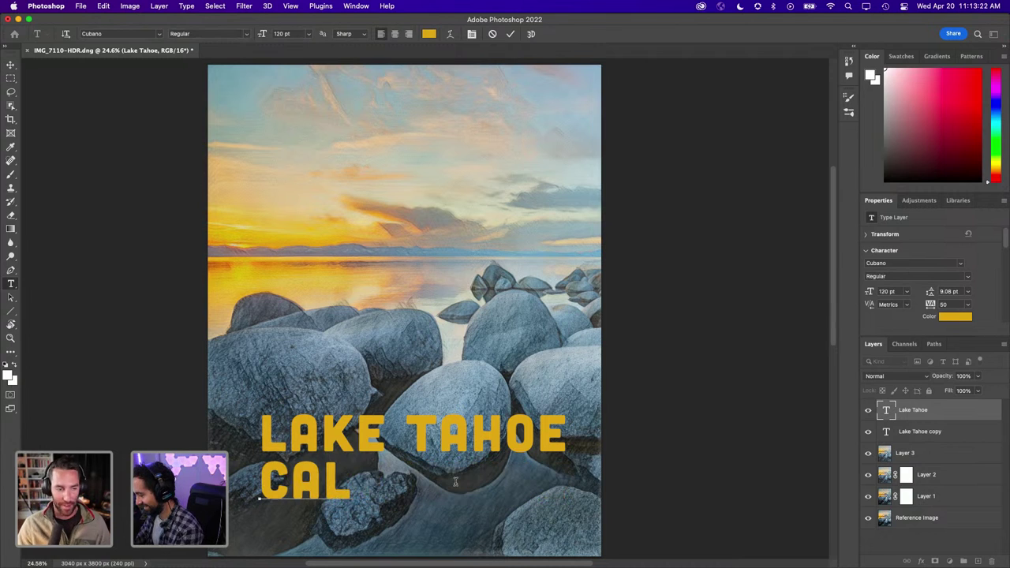
{"action": "type", "text": "IFOTN"}
{"action": "key", "text": "BackSpace"}
{"action": "type", "text": "TNIA"}
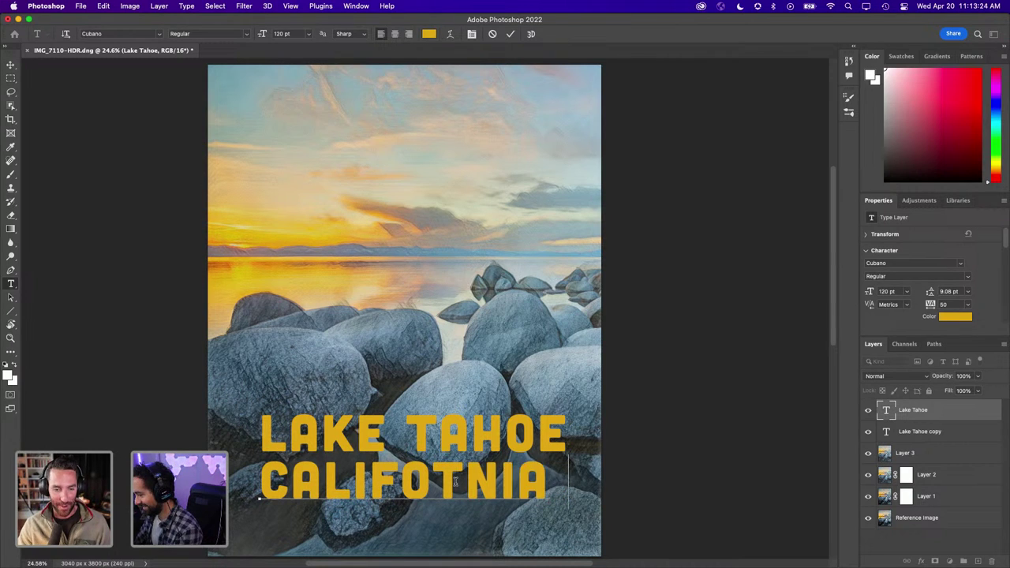
{"action": "type", "text": " Nevada"}
{"action": "key", "text": "Escape"}
{"action": "key", "text": "v"}
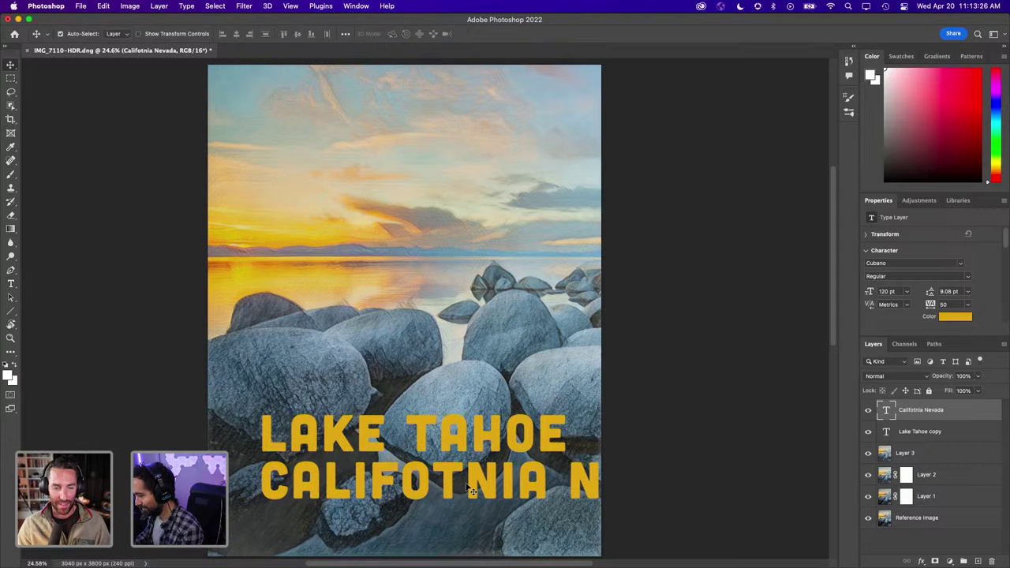
{"action": "double_click", "coordinate": [885, 410]}
{"action": "left_click", "coordinate": [907, 291]}
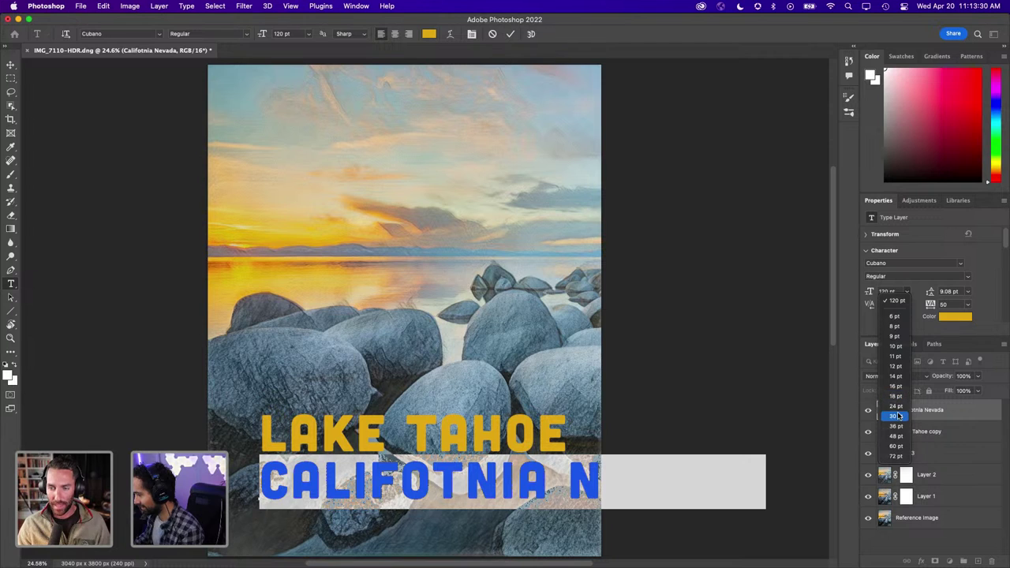
Shrink the subtitle to 48 pt, commit it, and centre it horizontally on the poster
{"action": "left_click", "coordinate": [895, 416]}
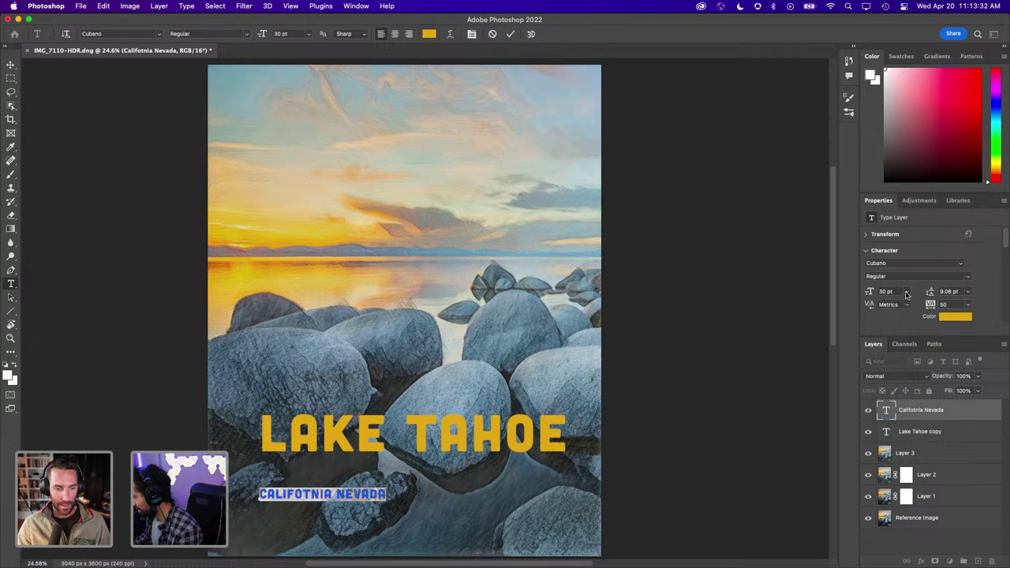
{"action": "left_click", "coordinate": [906, 292]}
{"action": "left_click", "coordinate": [883, 439]}
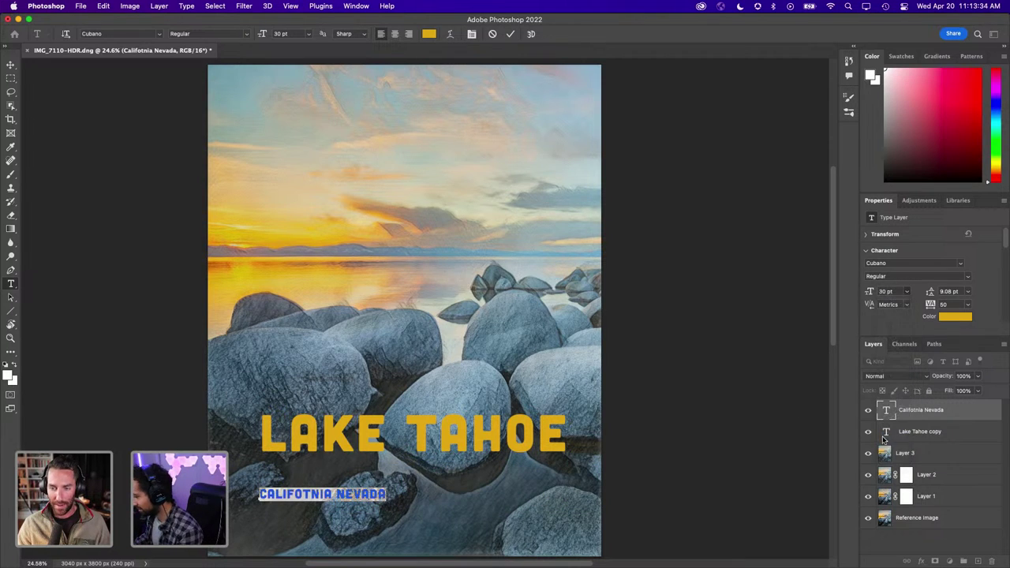
{"action": "key", "text": "ctrl+Return"}
{"action": "key", "text": "v"}
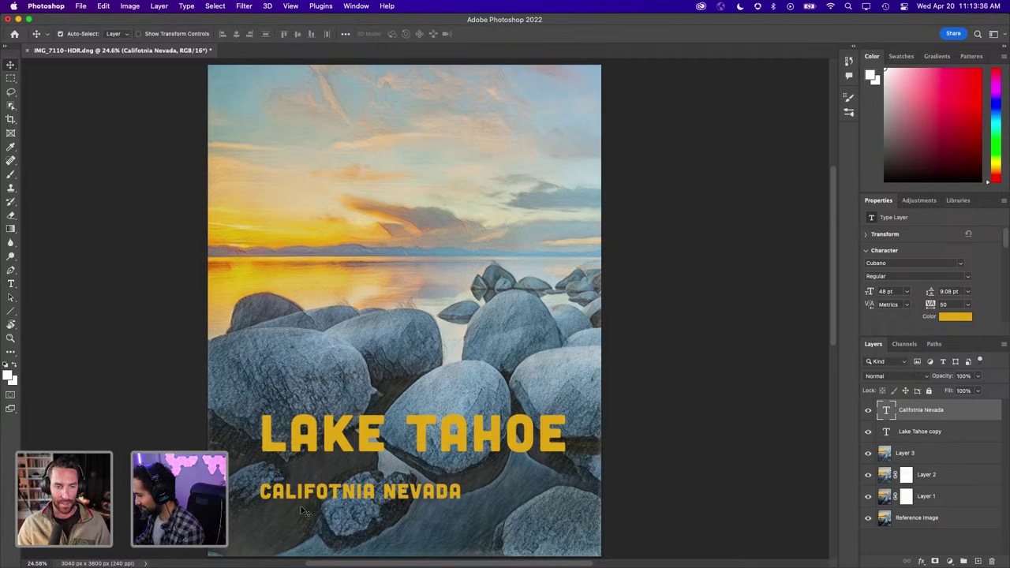
{"action": "left_click", "coordinate": [354, 360]}
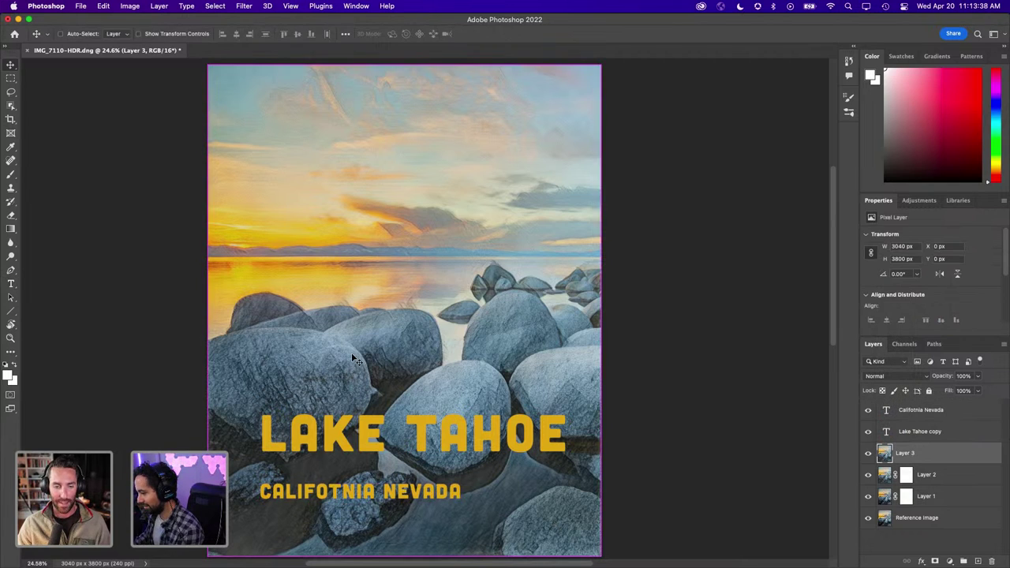
{"action": "left_click", "coordinate": [925, 412]}
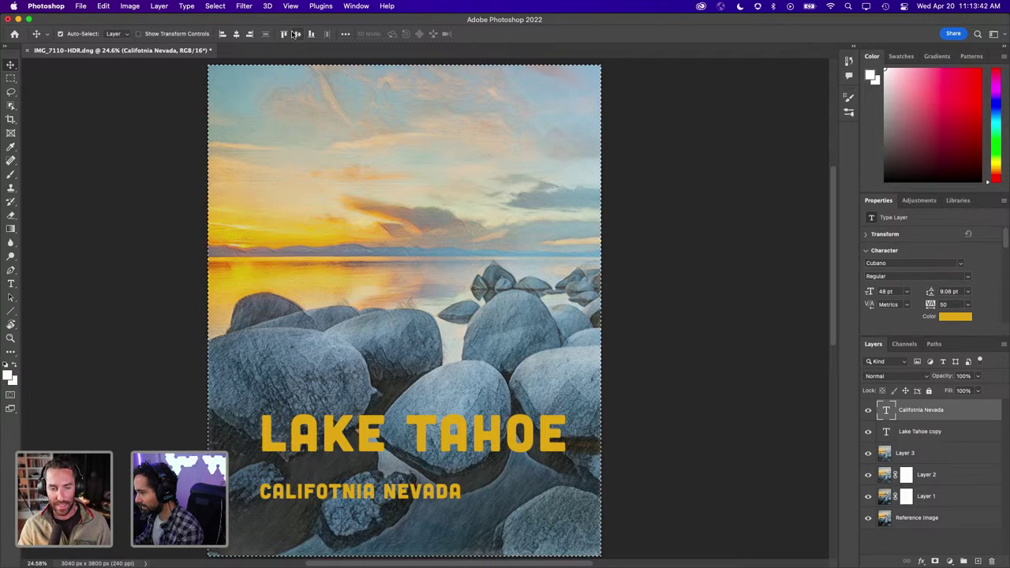
{"action": "left_click", "coordinate": [236, 34]}
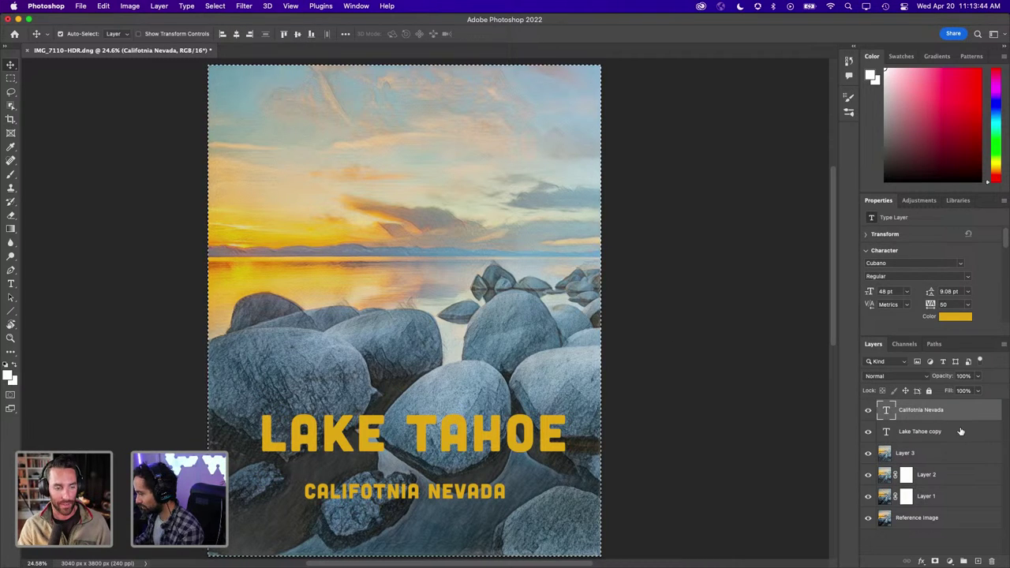
Colour the subtitle a pale grey (c7cbc9) sampled from the shoreline rocks
{"action": "left_click", "coordinate": [960, 319]}
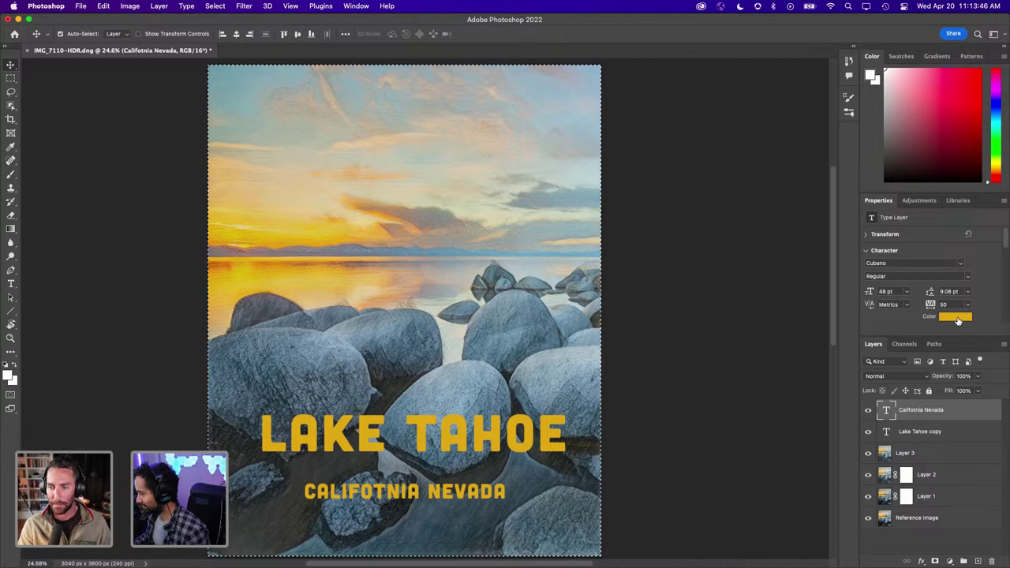
{"action": "left_click", "coordinate": [537, 251]}
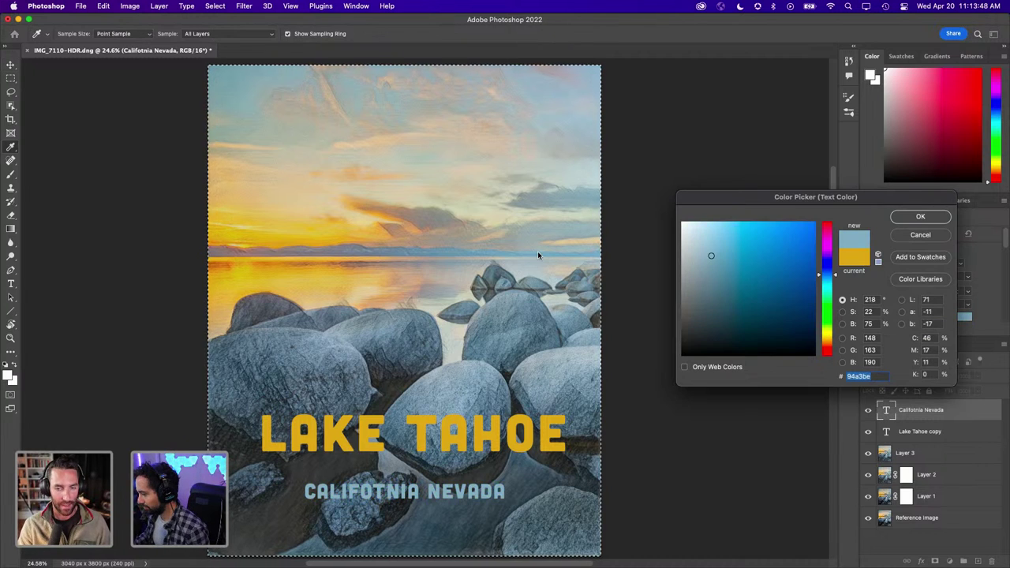
{"action": "left_click", "coordinate": [421, 161]}
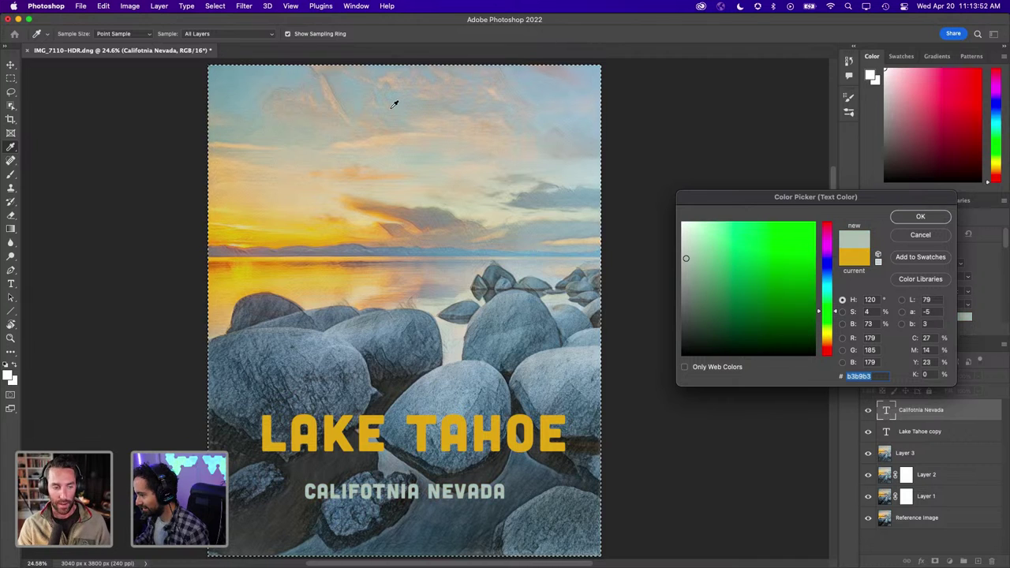
{"action": "left_click", "coordinate": [376, 142]}
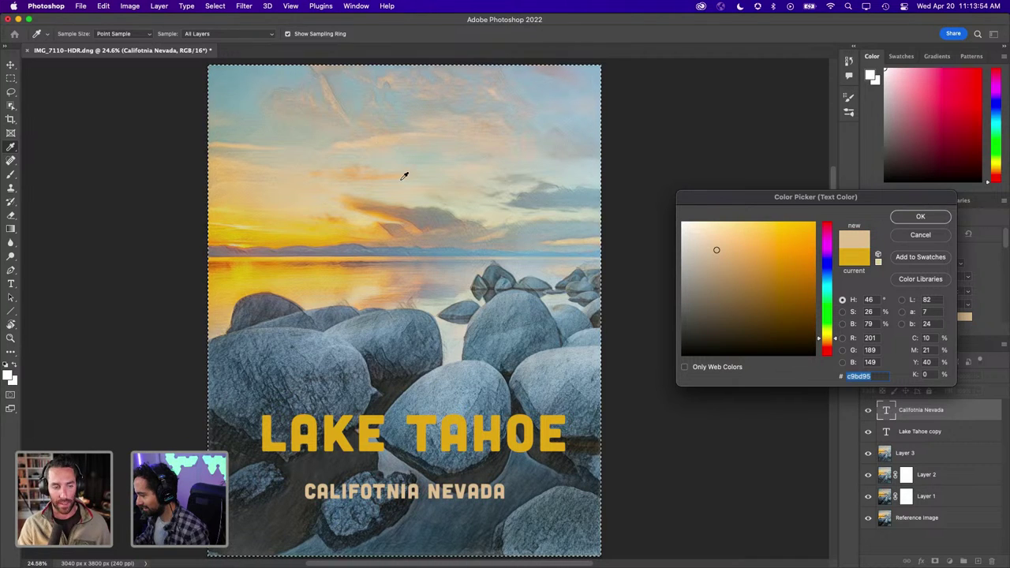
{"action": "left_click", "coordinate": [437, 309]}
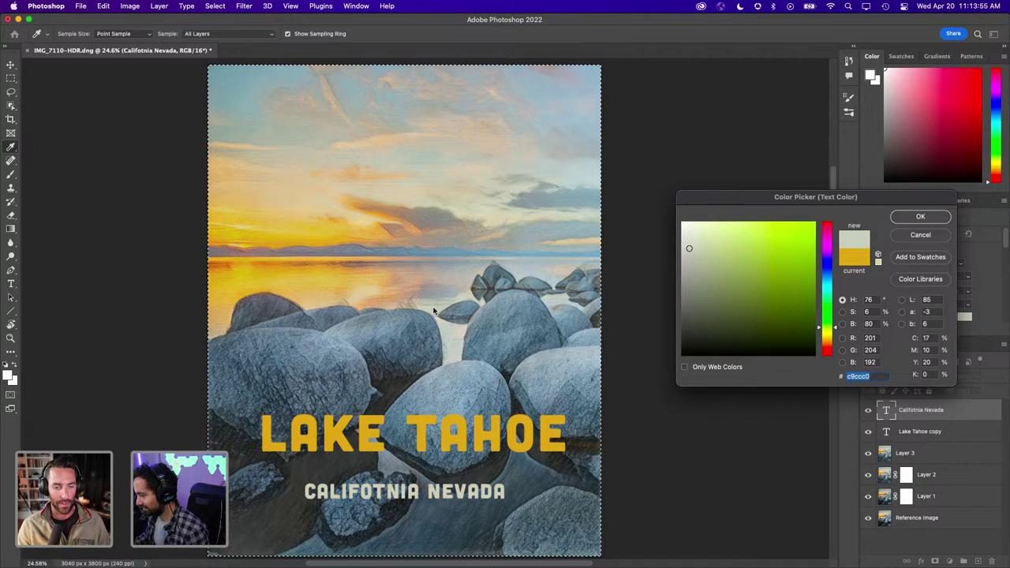
{"action": "left_click", "coordinate": [456, 347]}
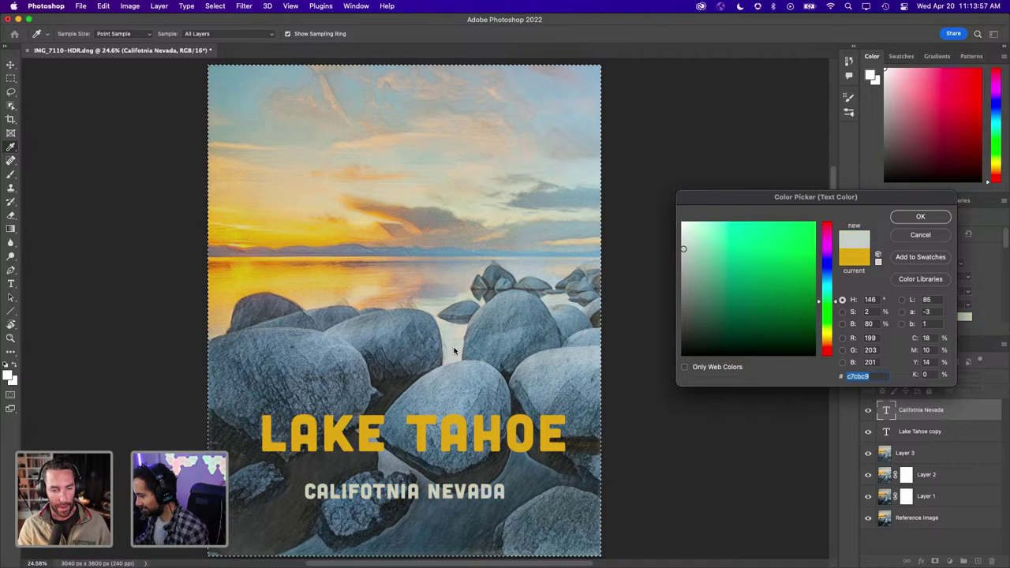
{"action": "left_click", "coordinate": [928, 217]}
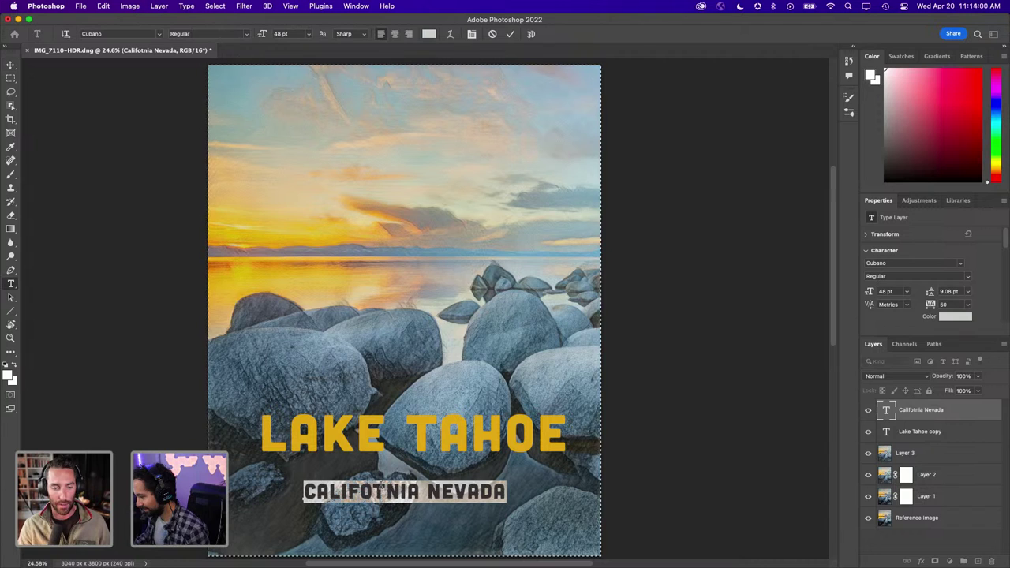
{"action": "left_click", "coordinate": [387, 491]}
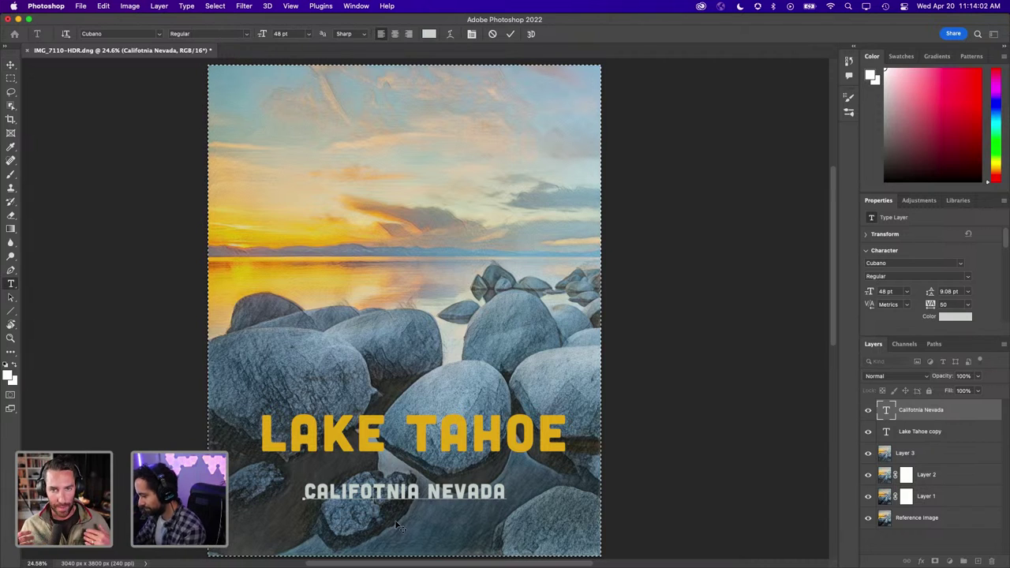
Correct CALIFOTNIA to CALIFORNIA by replacing the T with R, and commit the text
{"action": "key", "text": "BackSpace"}
{"action": "type", "text": "r"}
{"action": "key", "text": "ctrl+Return"}
{"action": "key", "text": "v"}
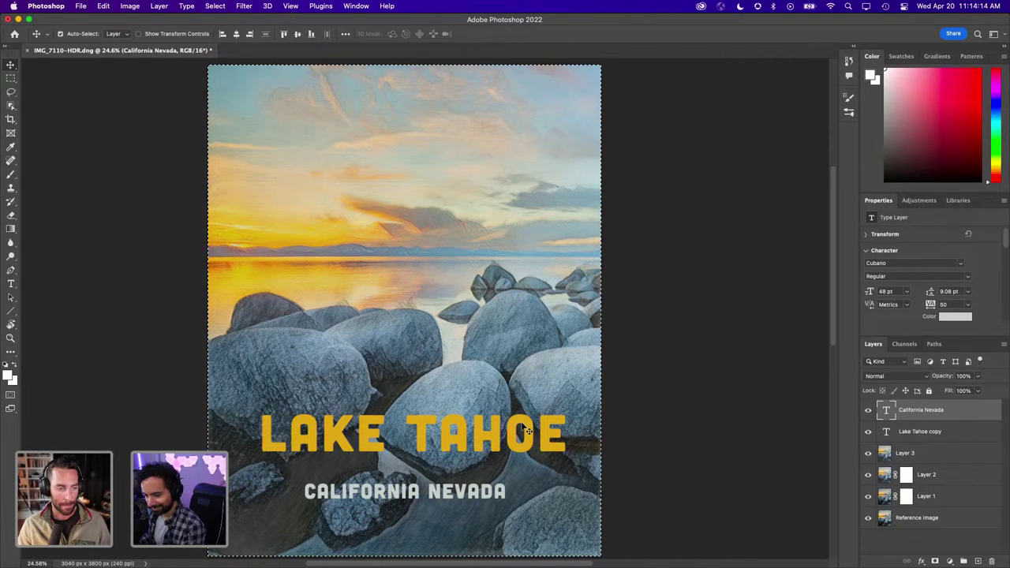
{"action": "scroll", "coordinate": [454, 400], "scroll_direction": "down", "scroll_amount": 2}
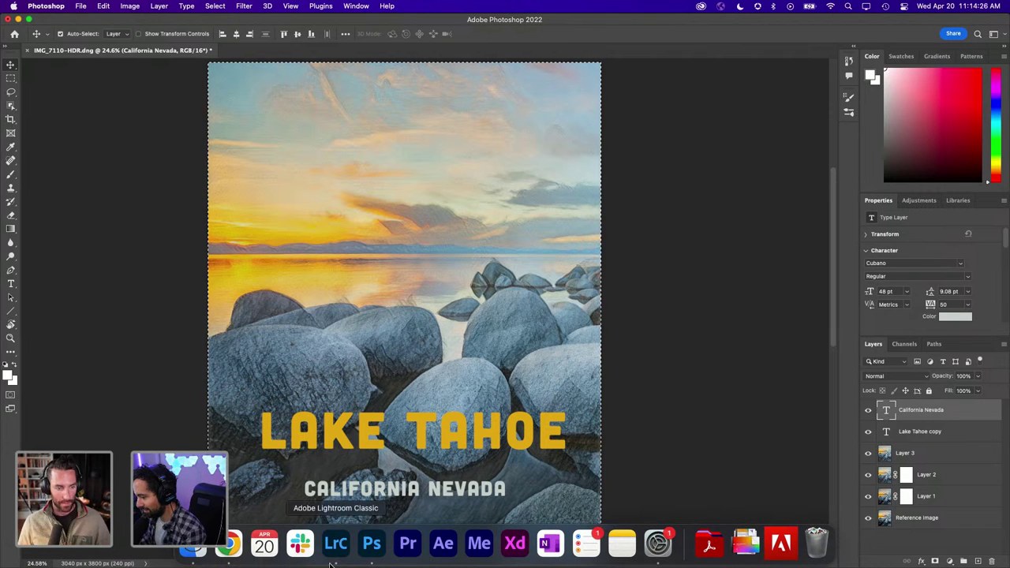
Search Google in Chrome for 'circle dot keyboard' to find how to type a bullet
{"action": "left_click", "coordinate": [230, 544]}
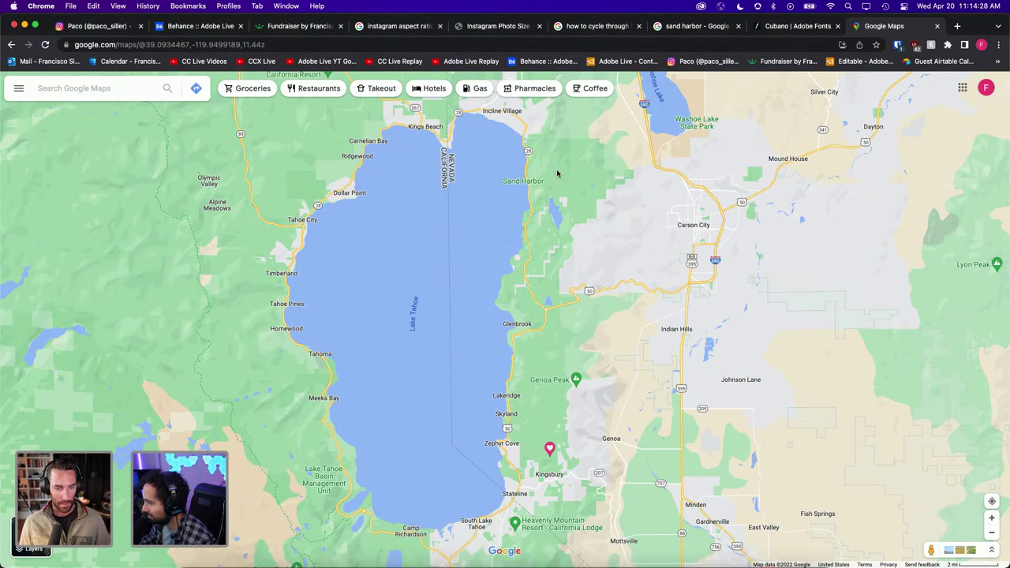
{"action": "left_click", "coordinate": [957, 26]}
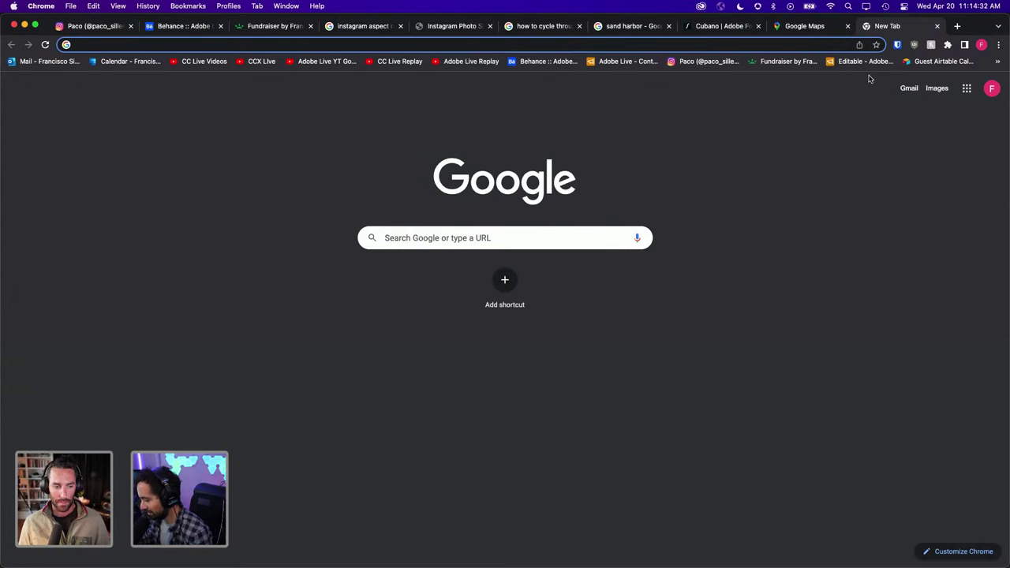
{"action": "type", "text": "circle "}
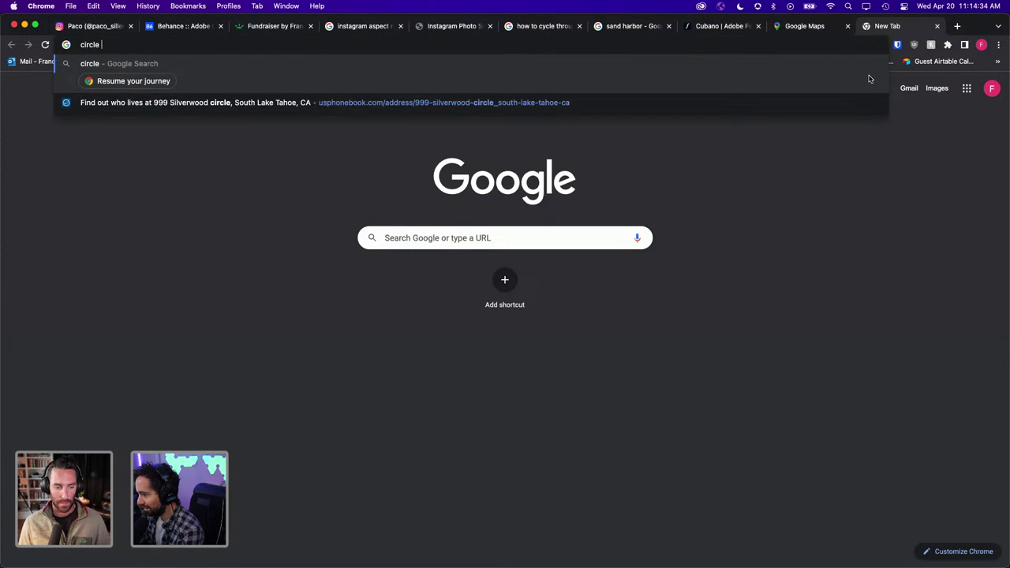
{"action": "type", "text": "do"}
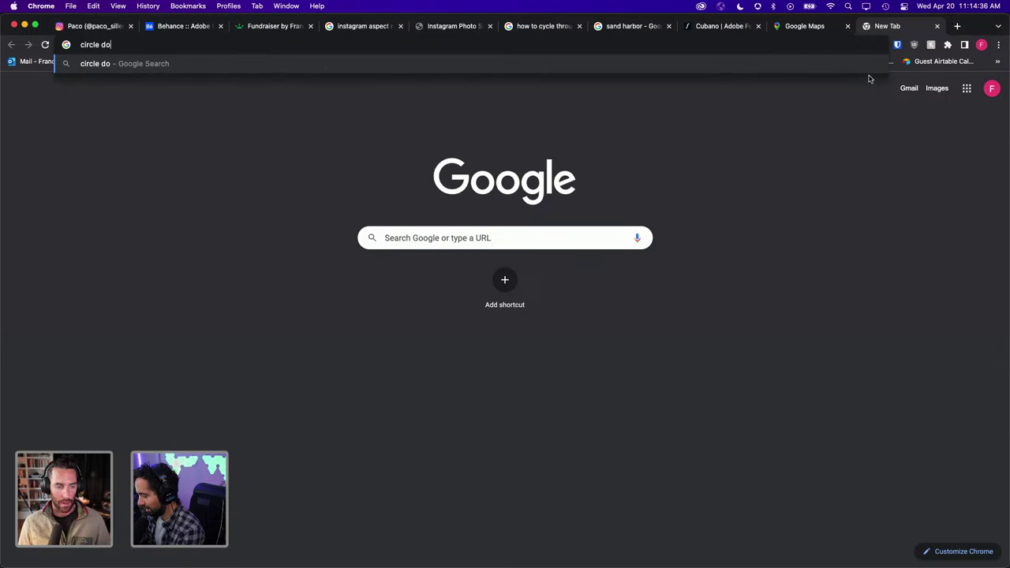
{"action": "type", "text": "t keyboard"}
{"action": "key", "text": "Return"}
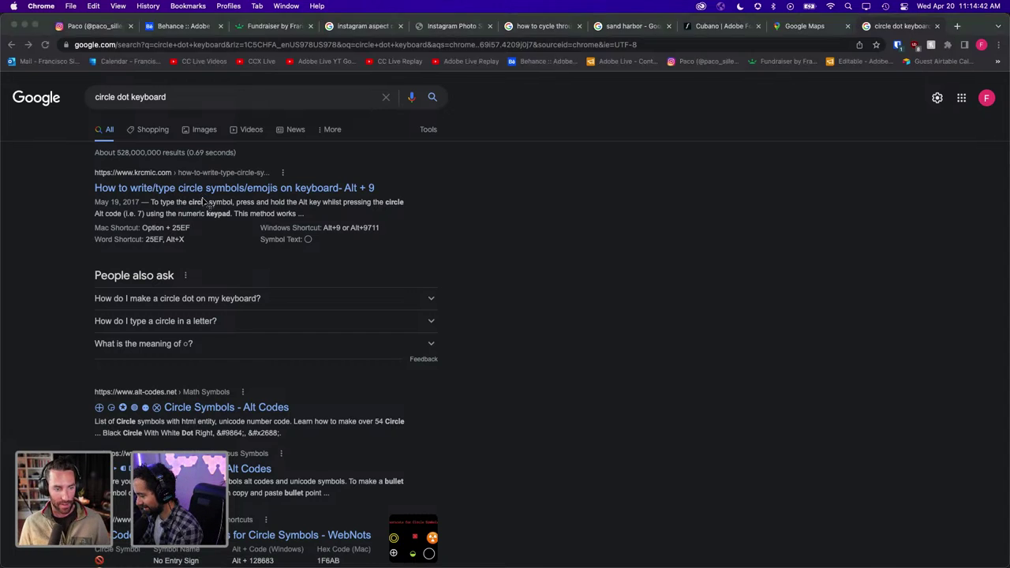
{"action": "key", "text": "super+Tab"}
{"action": "triple_click", "coordinate": [420, 495]}
Insert a • bullet between CALIFORNIA and NEVADA, try the Sharp style, keep Regular, and commit
{"action": "left_click", "coordinate": [419, 491]}
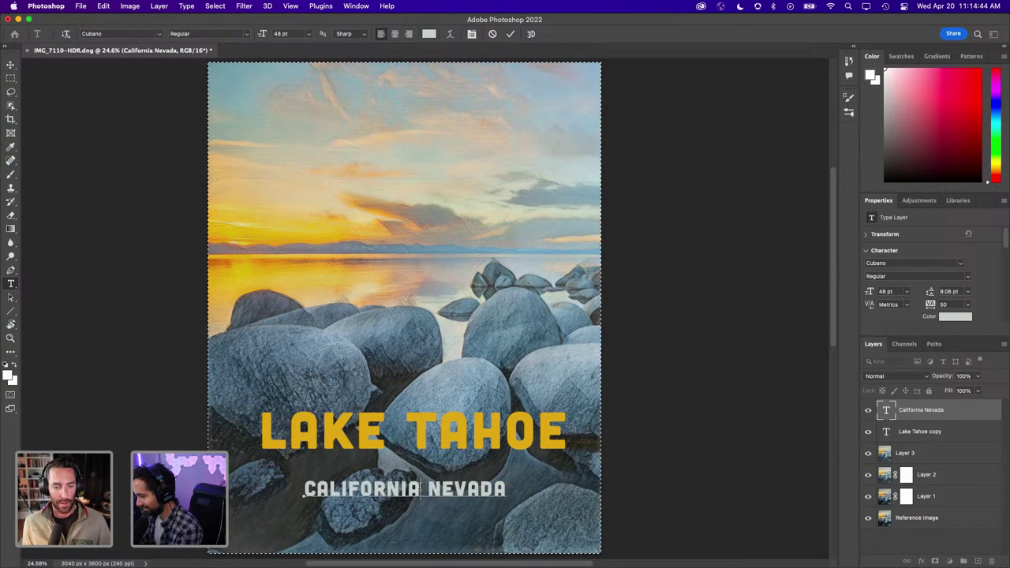
{"action": "type", "text": "•"}
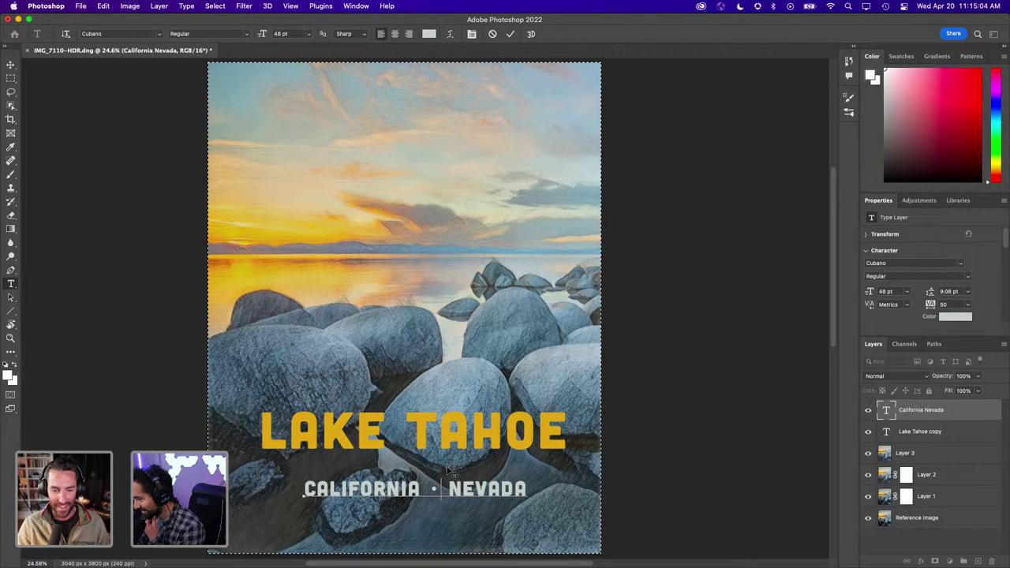
{"action": "triple_click", "coordinate": [466, 489]}
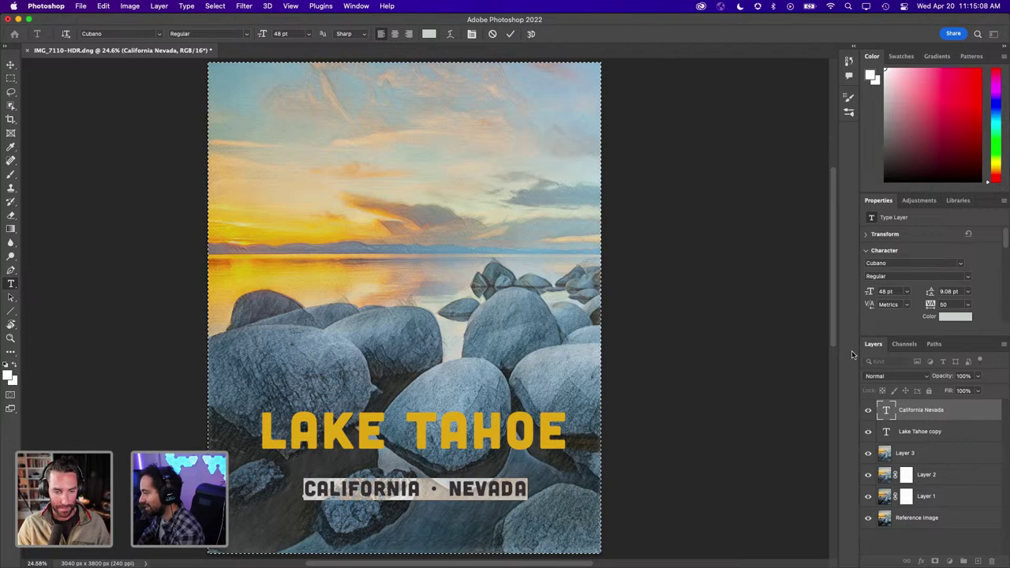
{"action": "left_click", "coordinate": [969, 277]}
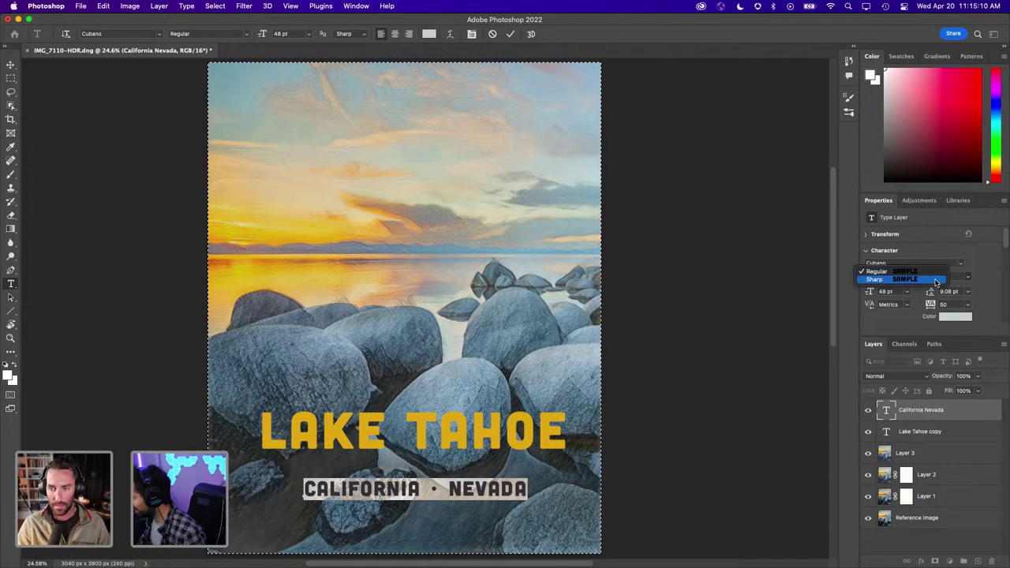
{"action": "left_click", "coordinate": [933, 280]}
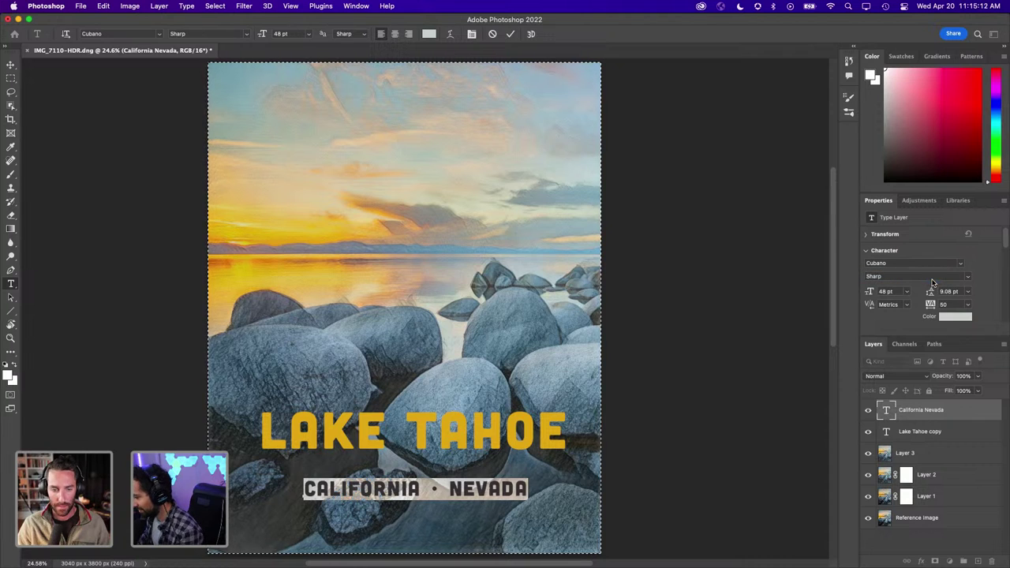
{"action": "scroll", "coordinate": [931, 277], "scroll_direction": "up", "scroll_amount": 1}
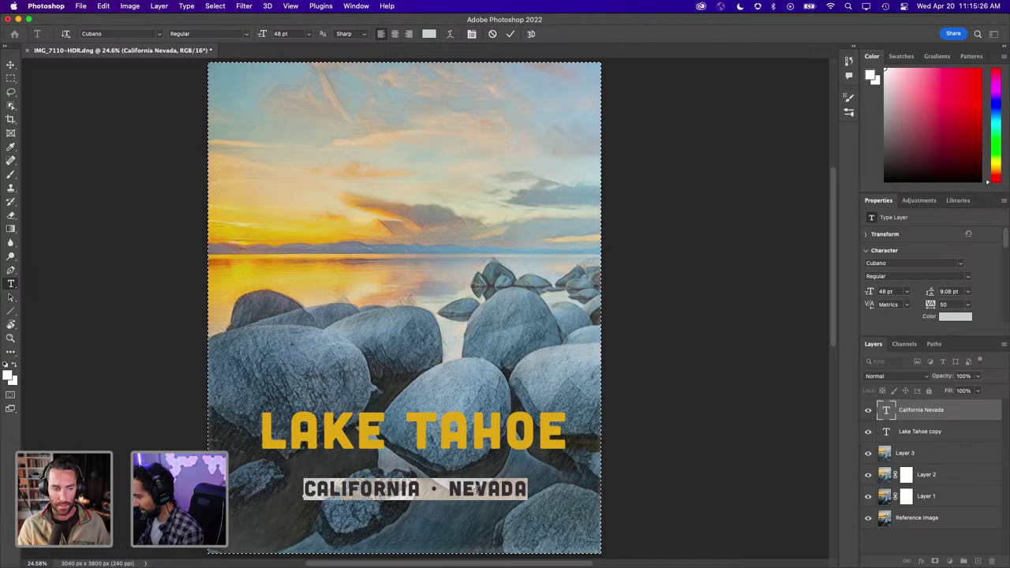
{"action": "key", "text": "Escape"}
{"action": "key", "text": "v"}
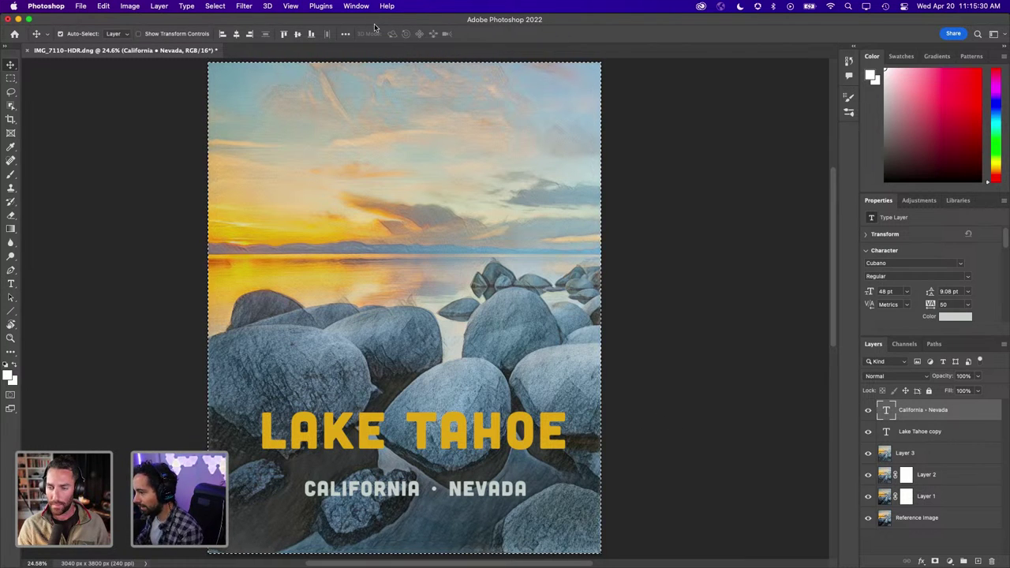
Re-centre the subtitle, compare it with the title layers, and resize it to 43 pt
{"action": "left_click", "coordinate": [236, 34]}
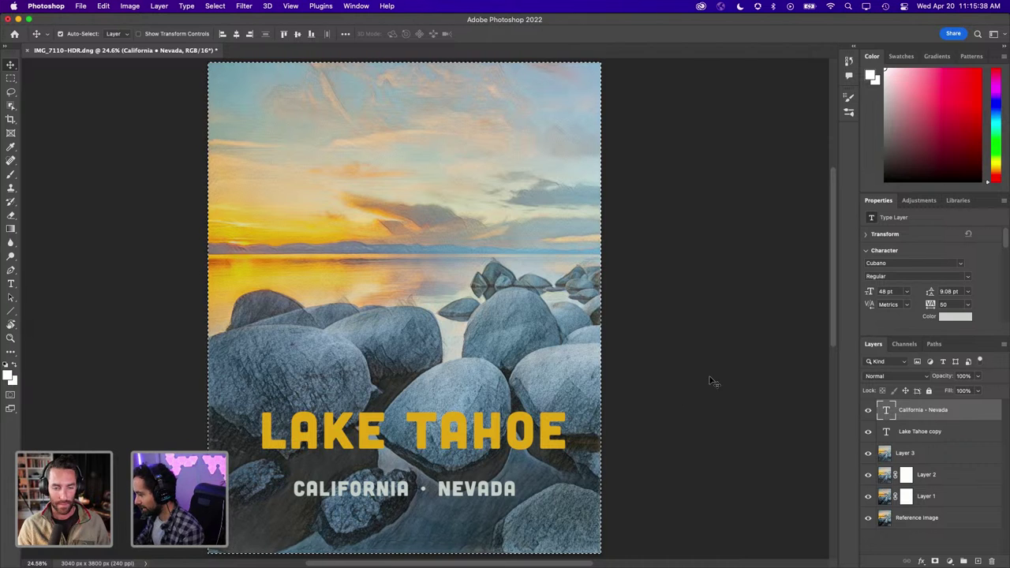
{"action": "left_click", "coordinate": [917, 432]}
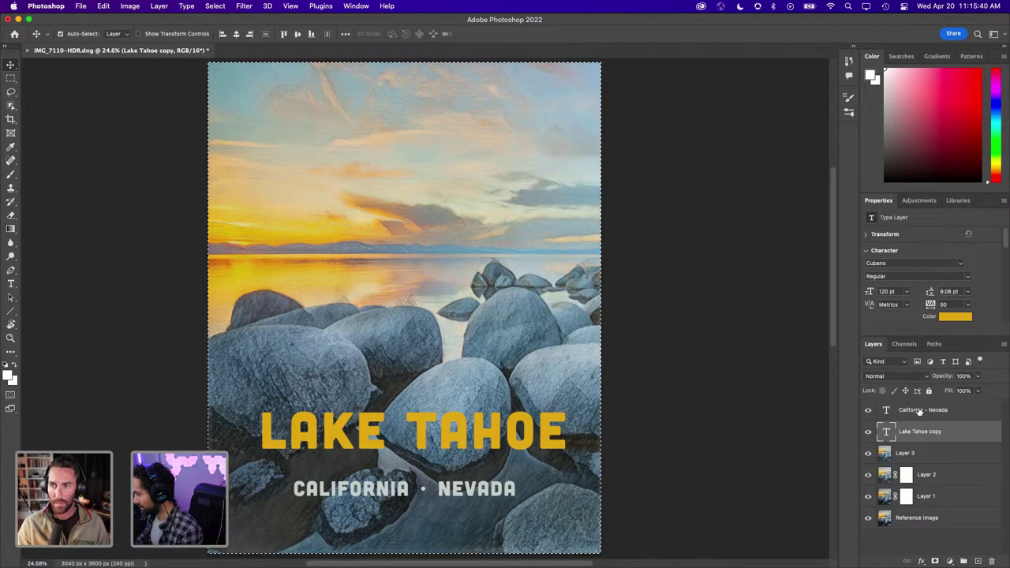
{"action": "left_click", "coordinate": [917, 411]}
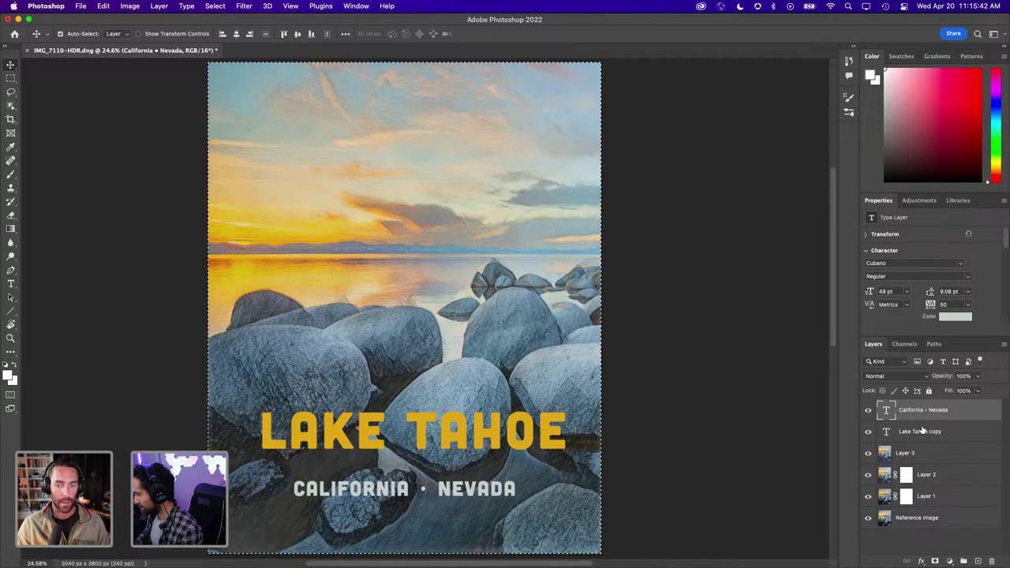
{"action": "left_click", "coordinate": [929, 436]}
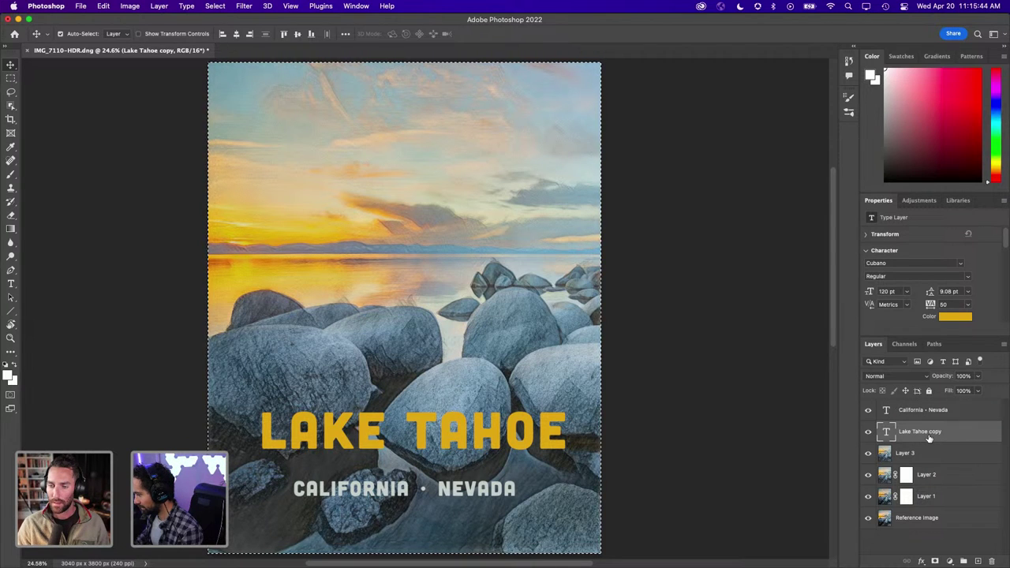
{"action": "left_click", "coordinate": [923, 412]}
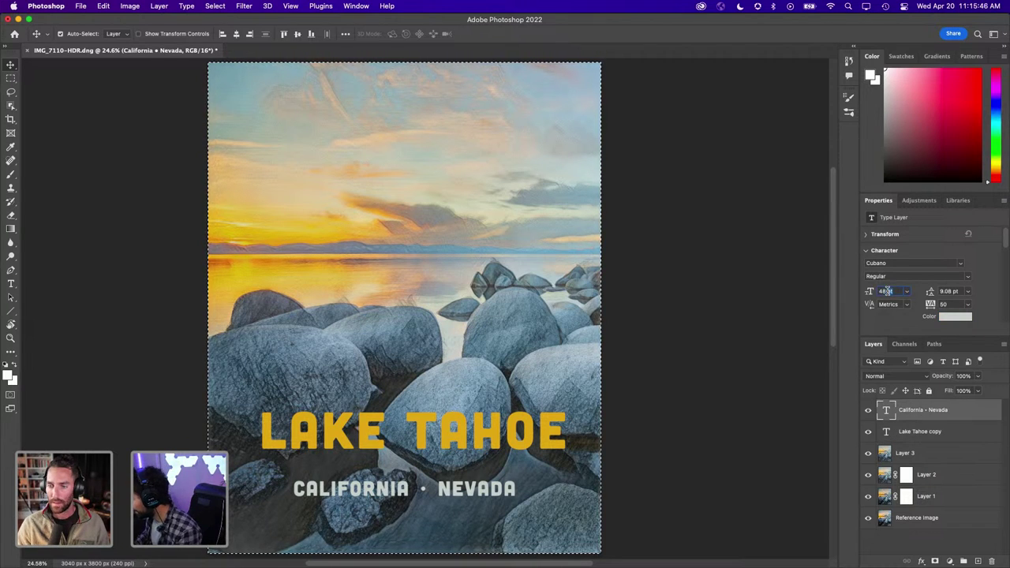
{"action": "type", "text": "40"}
{"action": "key", "text": "Return"}
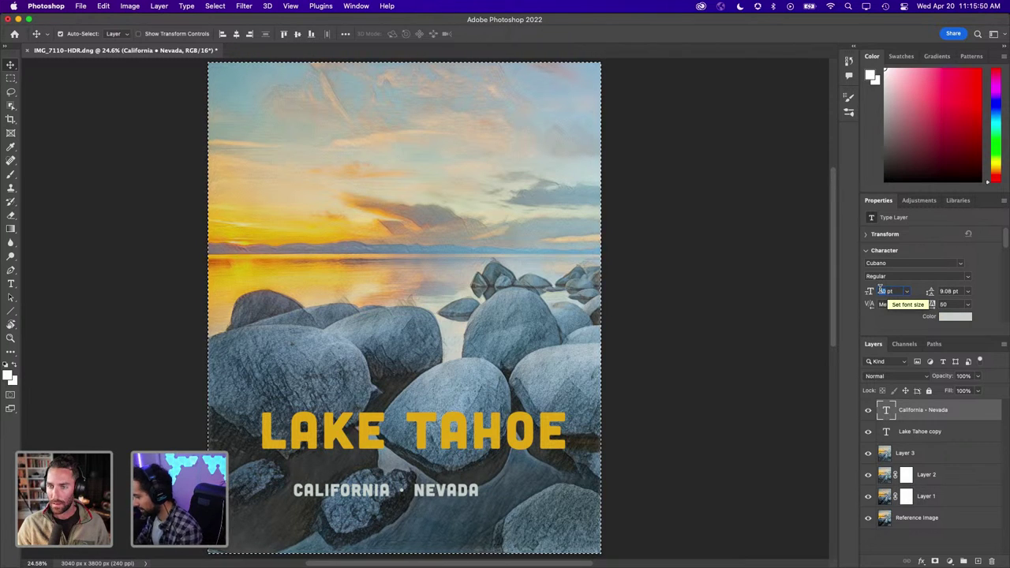
{"action": "type", "text": "43"}
{"action": "key", "text": "Return"}
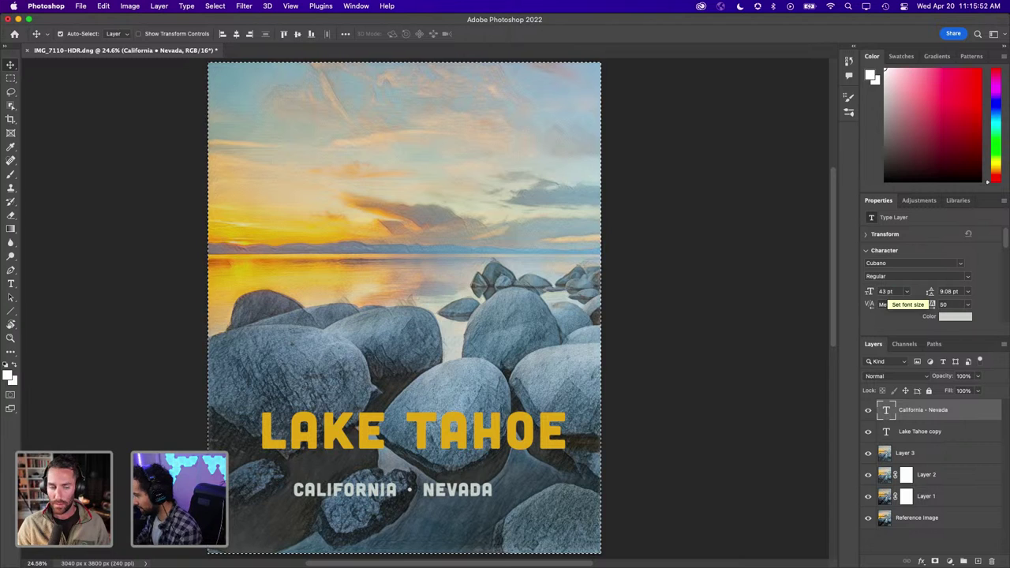
Commit the subtitle edit and show rulers around the canvas
{"action": "double_click", "coordinate": [885, 410]}
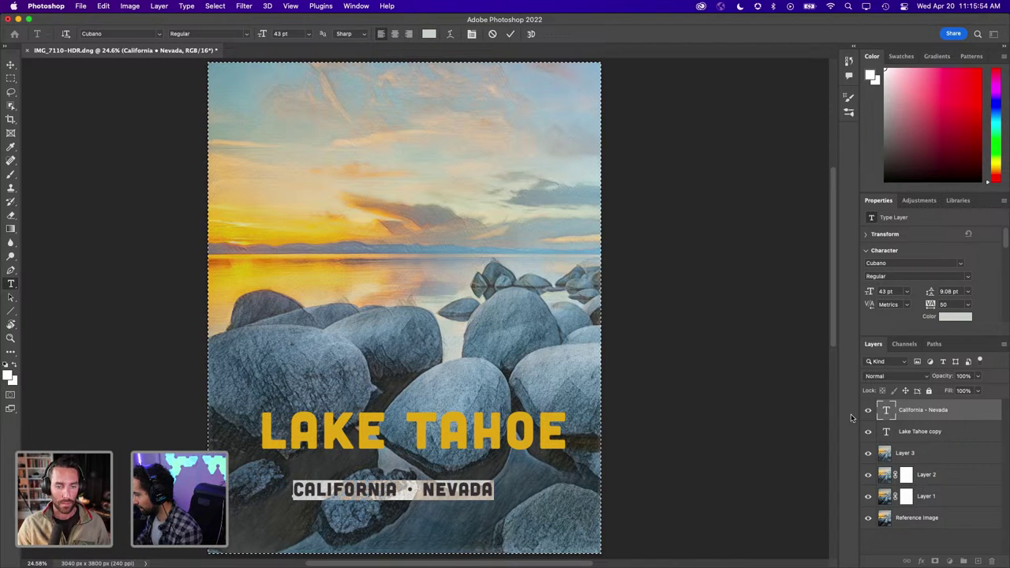
{"action": "left_click", "coordinate": [917, 521]}
{"action": "key", "text": "v"}
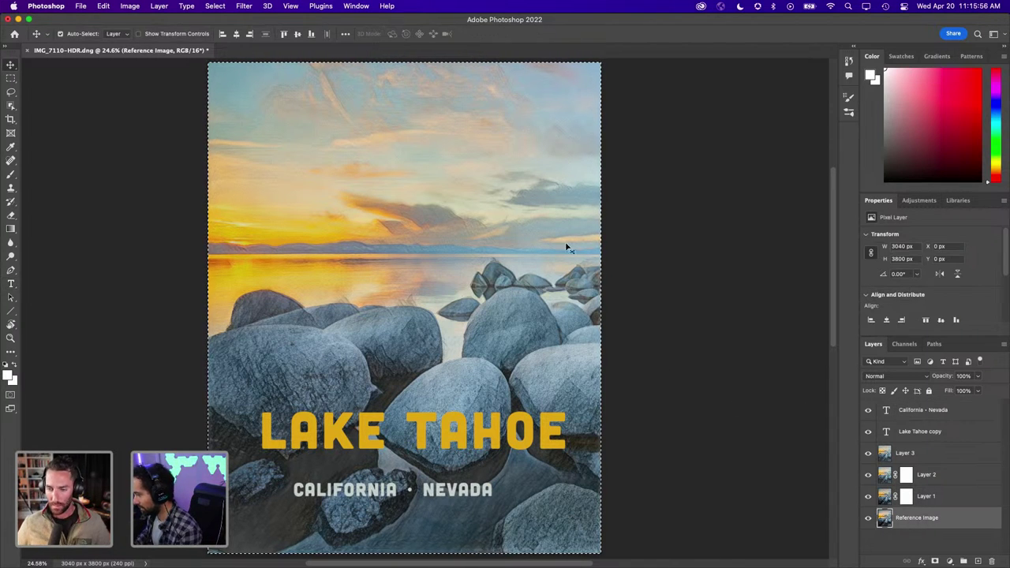
{"action": "left_click", "coordinate": [944, 414]}
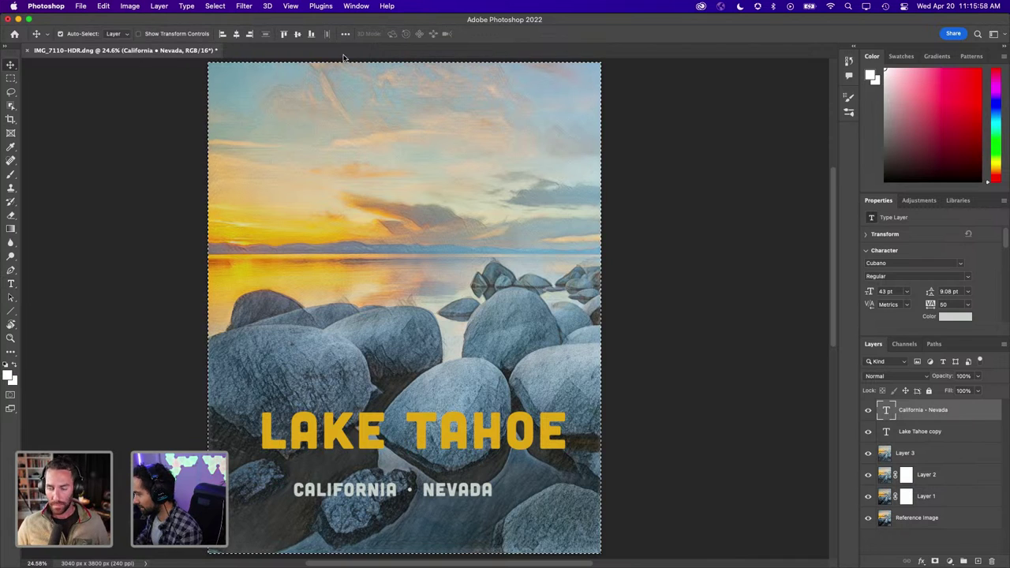
{"action": "key", "text": "t"}
{"action": "key", "text": "Return"}
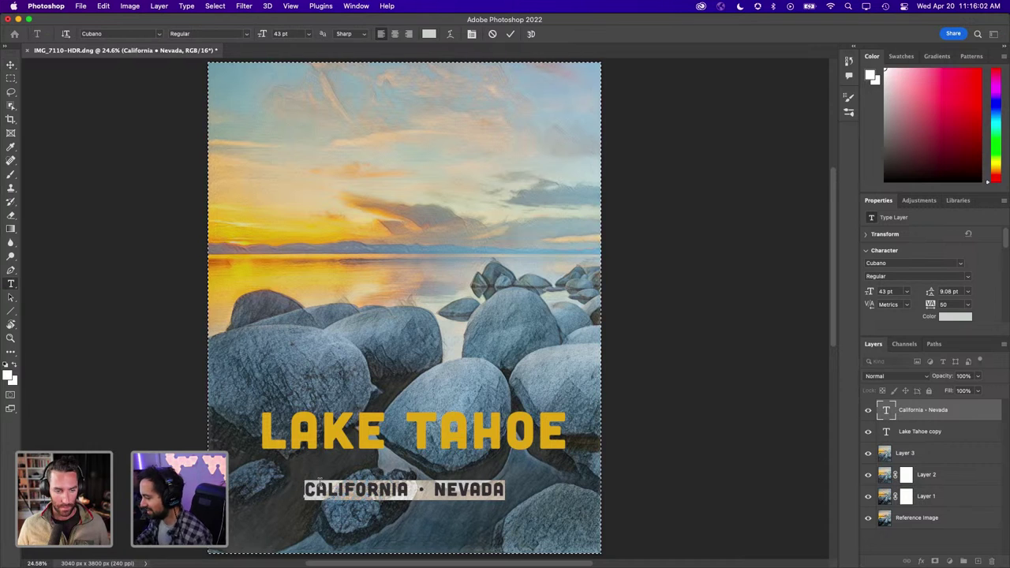
{"action": "key", "text": "Escape"}
{"action": "key", "text": "v"}
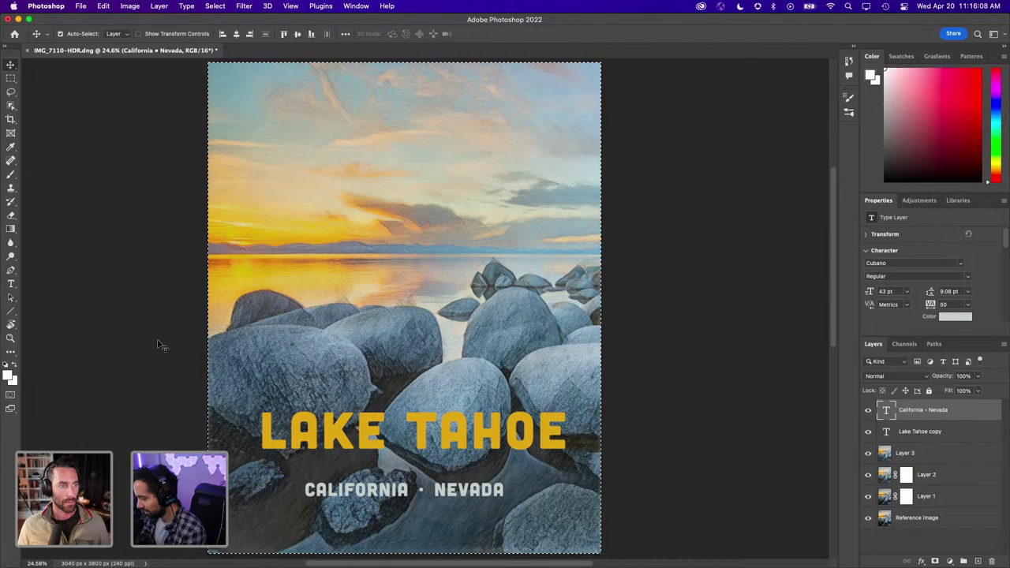
{"action": "key", "text": "ctrl+r"}
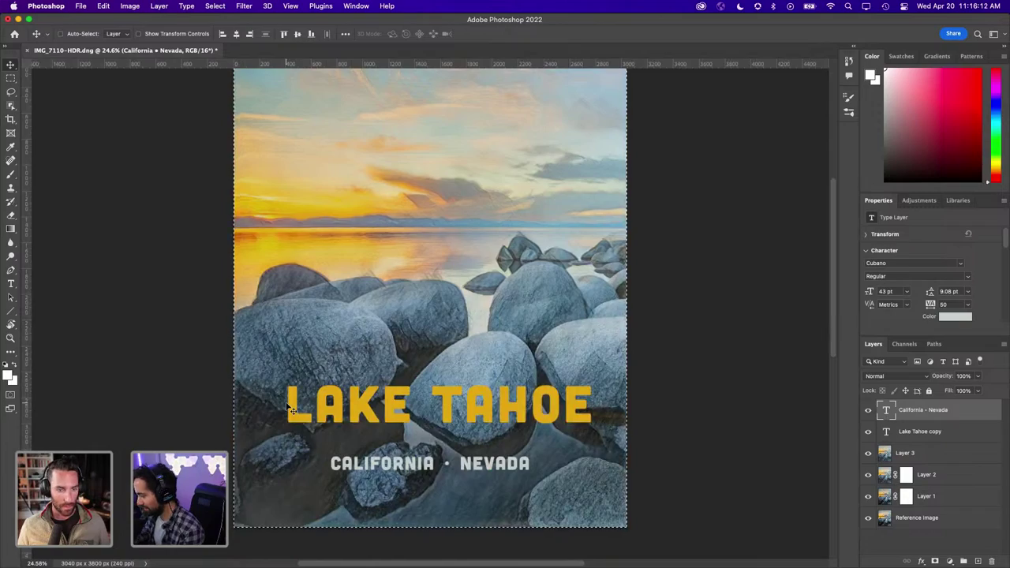
Place a vertical guide snapped to the left edge of the L in LAKE
{"action": "key", "text": "ctrl+plus"}
{"action": "scroll", "coordinate": [271, 396], "scroll_direction": "down", "scroll_amount": 5}
{"action": "scroll", "coordinate": [271, 396], "scroll_direction": "left", "scroll_amount": 4}
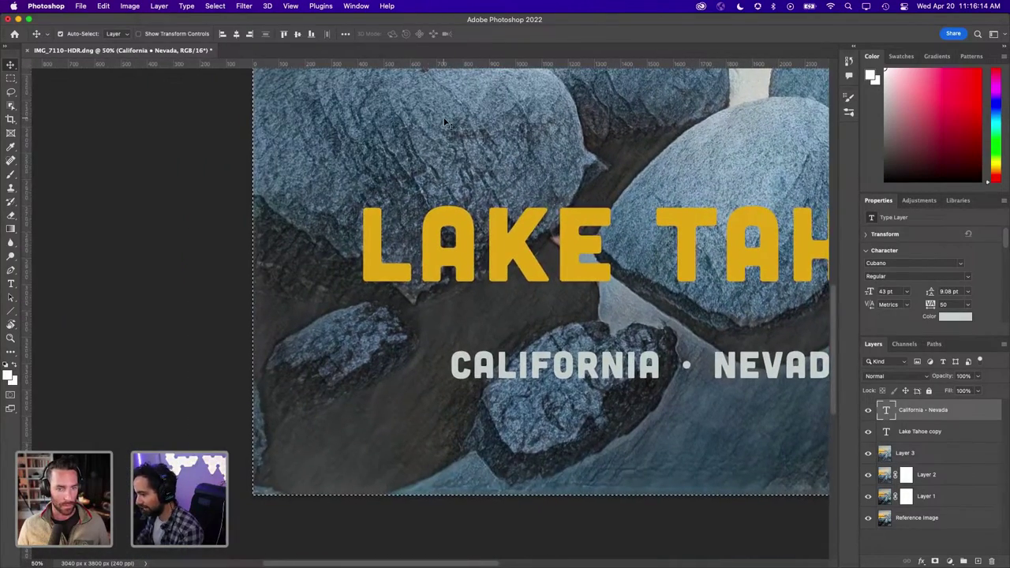
{"action": "left_click_drag", "start_coordinate": [26, 255], "coordinate": [362, 248]}
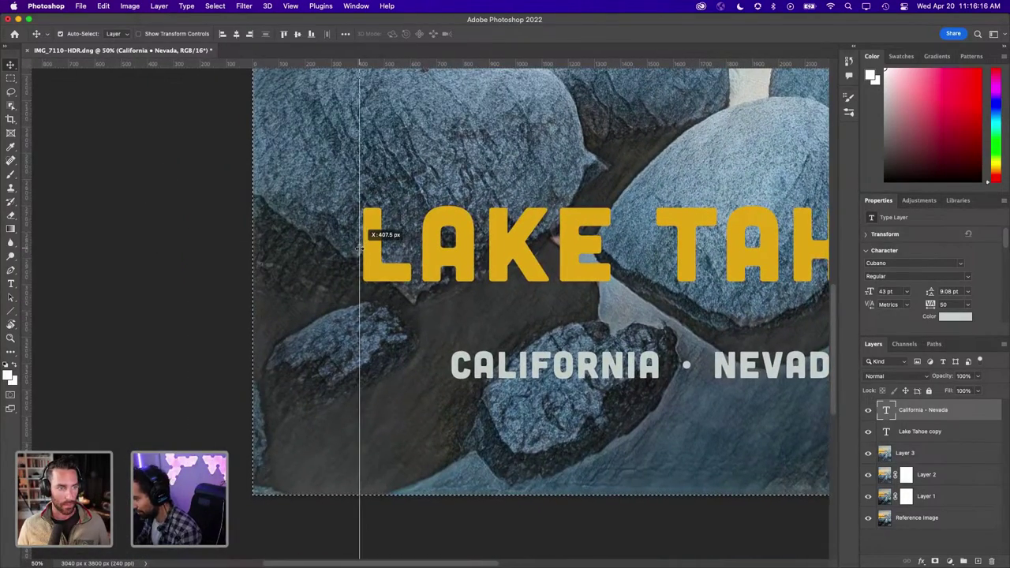
{"action": "scroll", "coordinate": [362, 249], "scroll_direction": "up", "scroll_amount": 2}
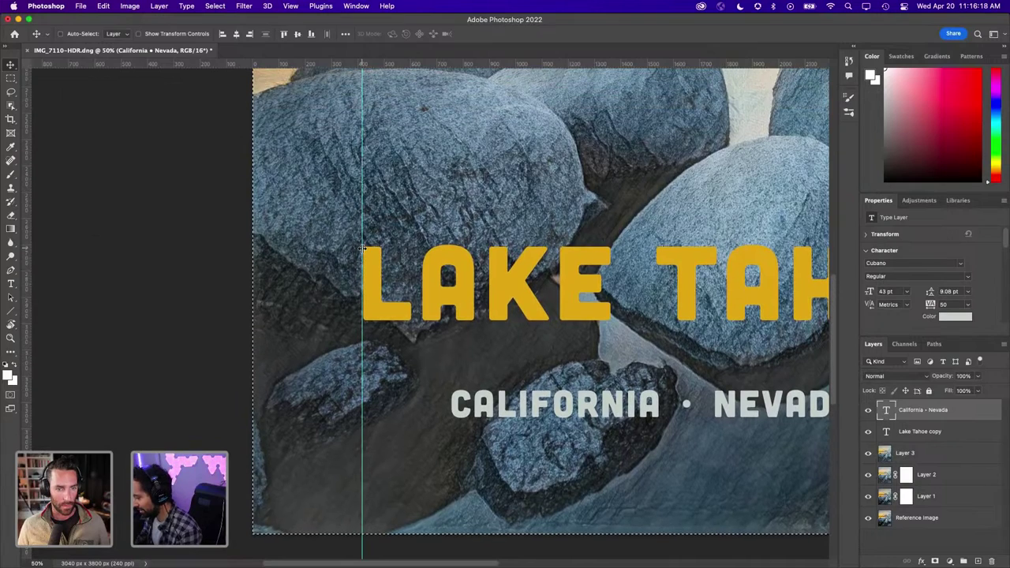
{"action": "key", "text": "ctrl+plus"}
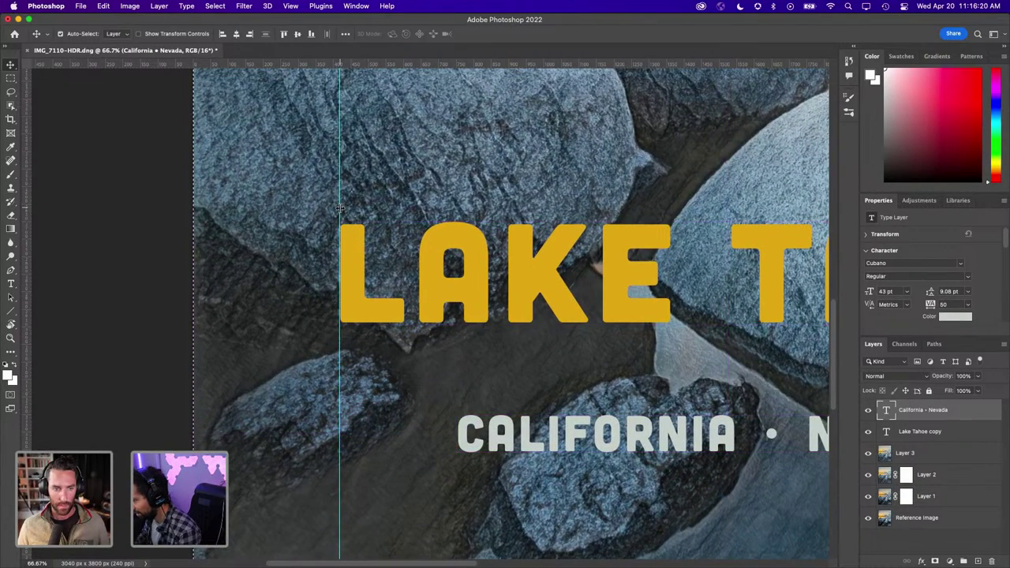
{"action": "left_click_drag", "start_coordinate": [340, 207], "coordinate": [340, 208]}
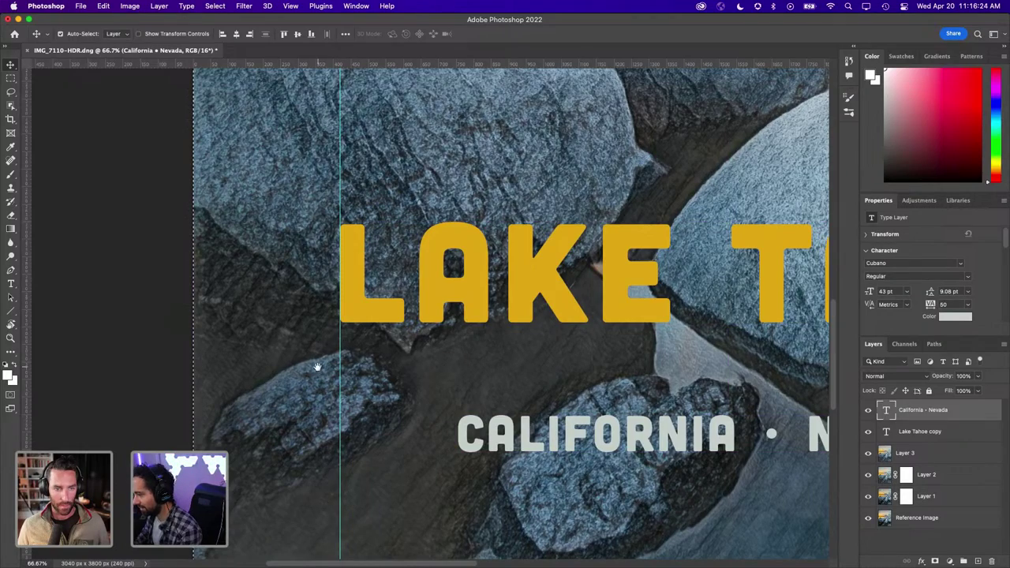
Add a second vertical guide at the right end of the LAKE TAHOE title
{"action": "scroll", "coordinate": [317, 366], "scroll_direction": "right", "scroll_amount": 5}
{"action": "scroll", "coordinate": [461, 311], "scroll_direction": "right", "scroll_amount": 5}
{"action": "scroll", "coordinate": [461, 311], "scroll_direction": "down", "scroll_amount": 2}
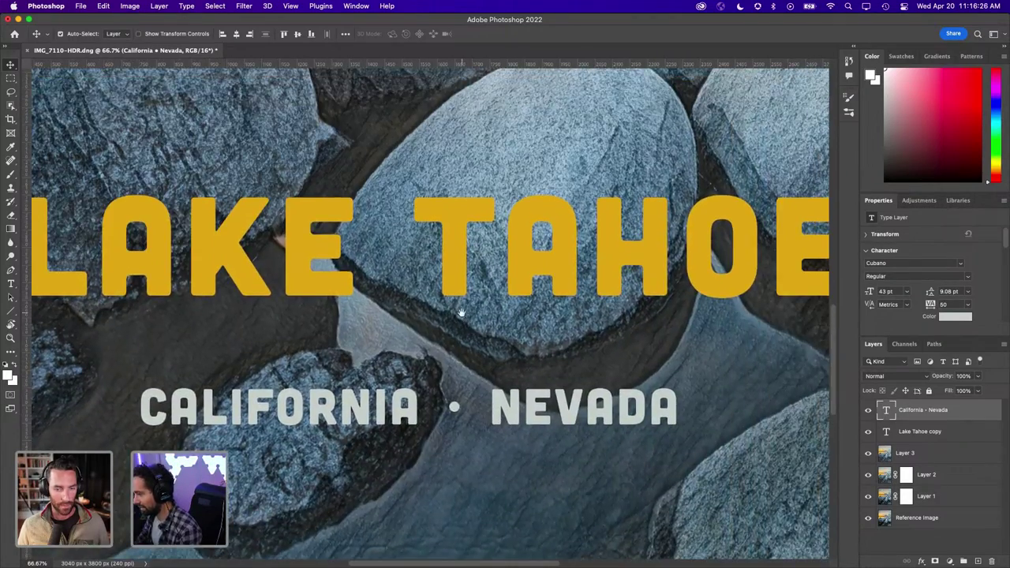
{"action": "scroll", "coordinate": [461, 311], "scroll_direction": "right", "scroll_amount": 3}
{"action": "scroll", "coordinate": [461, 310], "scroll_direction": "right", "scroll_amount": 2}
{"action": "key", "text": "super+minus"}
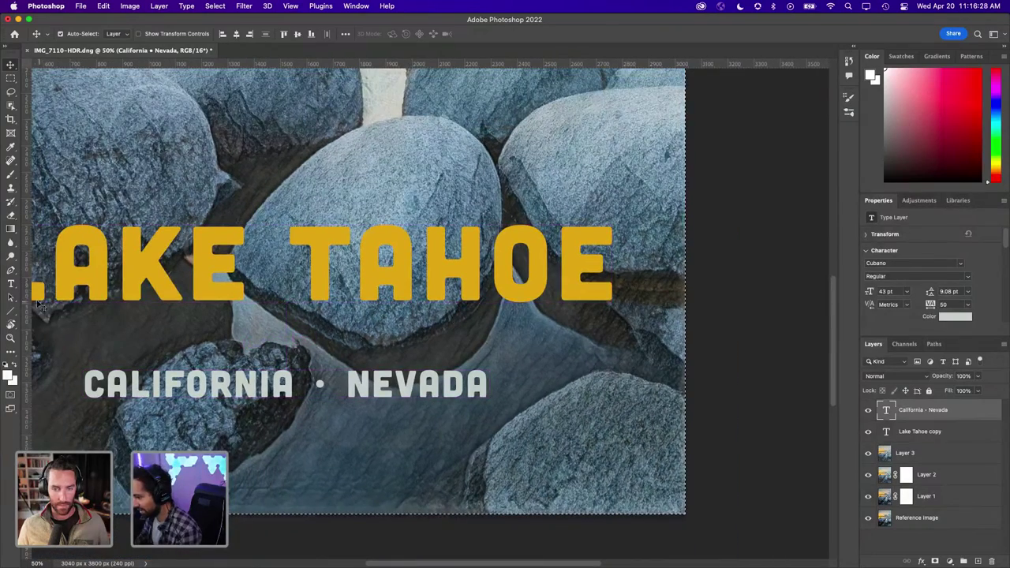
{"action": "left_click_drag", "start_coordinate": [27, 302], "coordinate": [611, 310]}
{"action": "scroll", "coordinate": [277, 410], "scroll_direction": "left", "scroll_amount": 5}
{"action": "scroll", "coordinate": [277, 410], "scroll_direction": "down", "scroll_amount": 1}
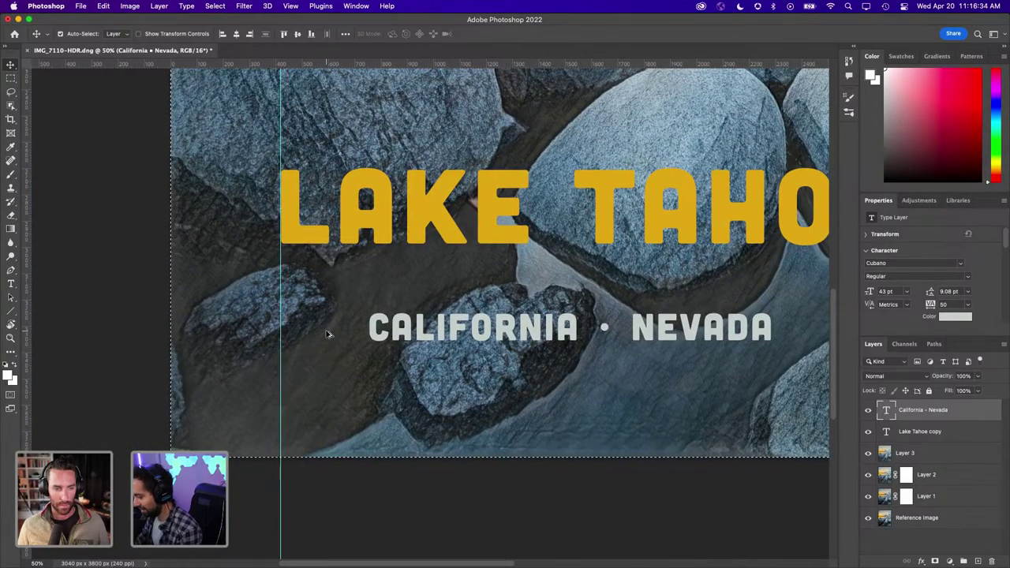
{"action": "key", "text": "ctrl+plus"}
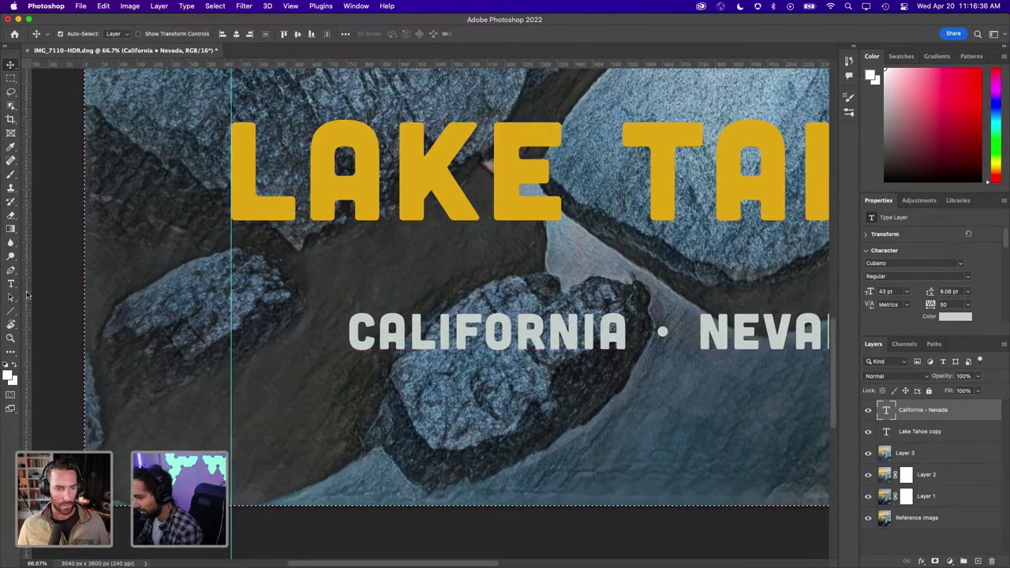
Draw a horizontal line from the left guide toward CALIFORNIA with light-gray fill and 5 px stroke
{"action": "left_click", "coordinate": [11, 311]}
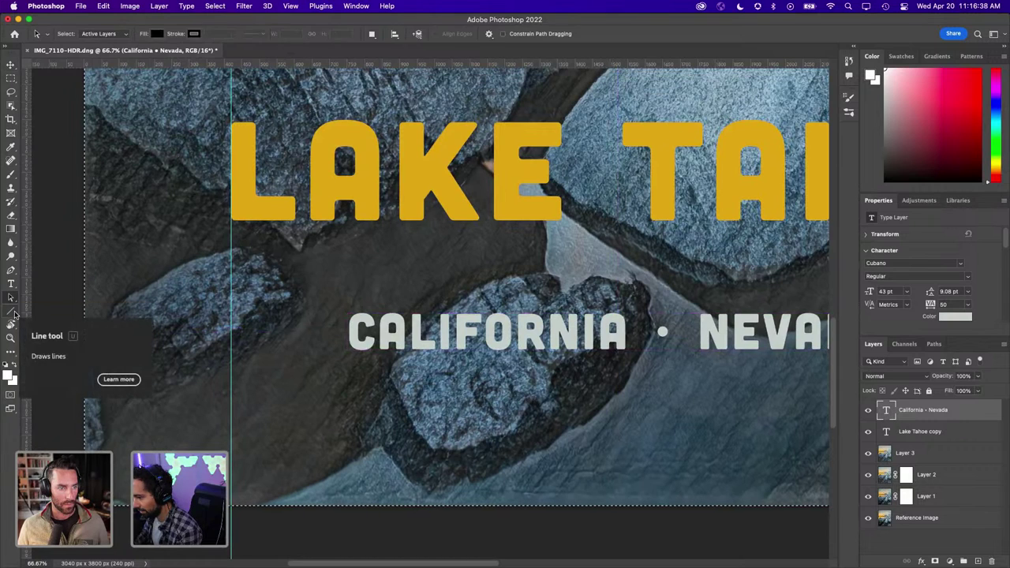
{"action": "left_click_drag", "start_coordinate": [331, 335], "coordinate": [230, 336]}
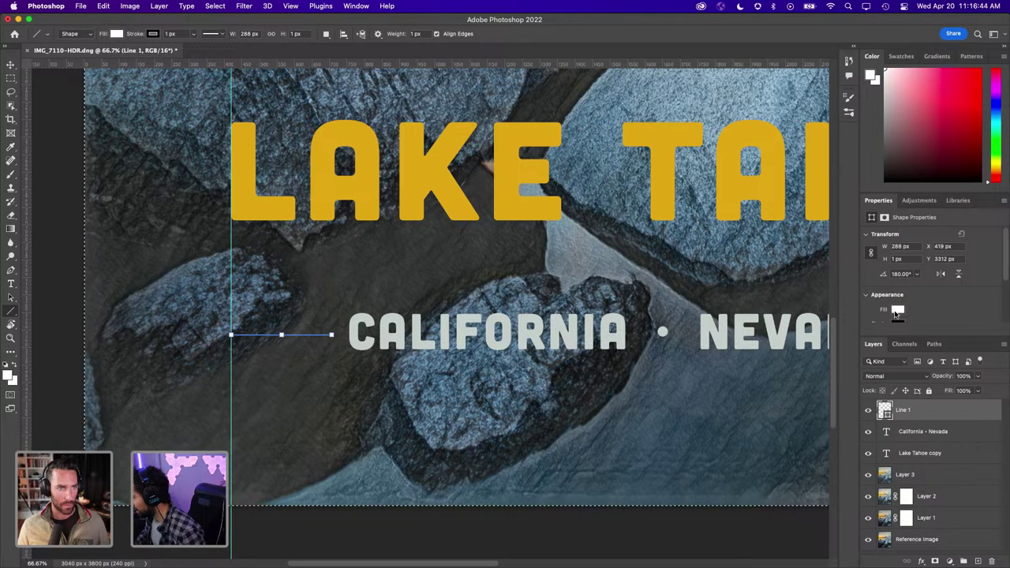
{"action": "left_click", "coordinate": [896, 311]}
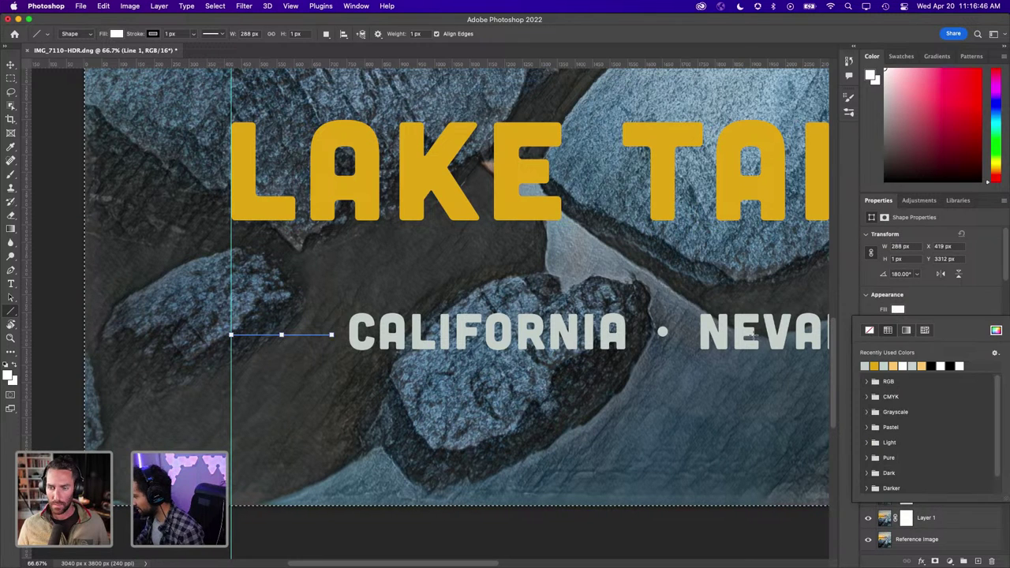
{"action": "left_click", "coordinate": [865, 365]}
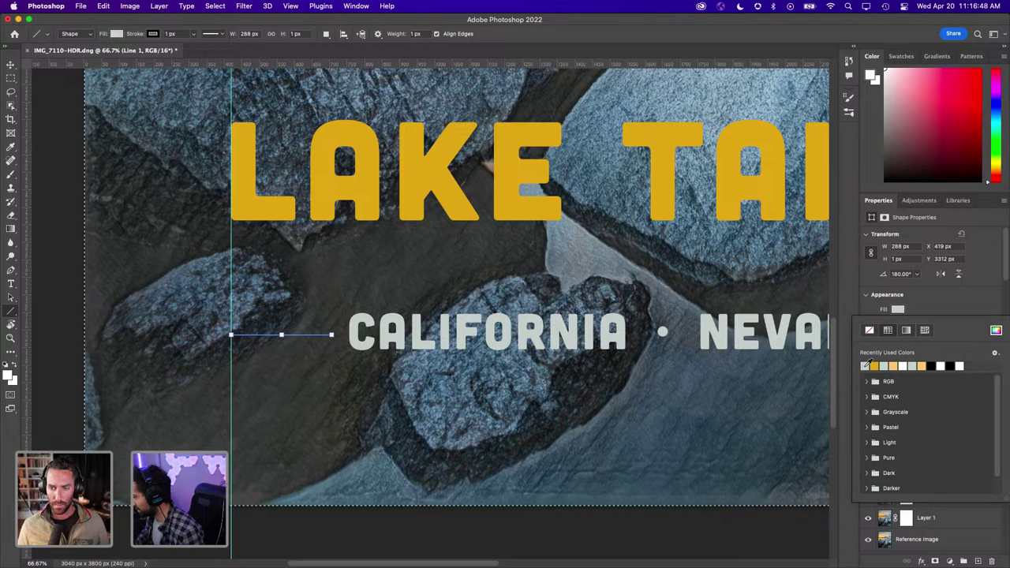
{"action": "left_click", "coordinate": [952, 302]}
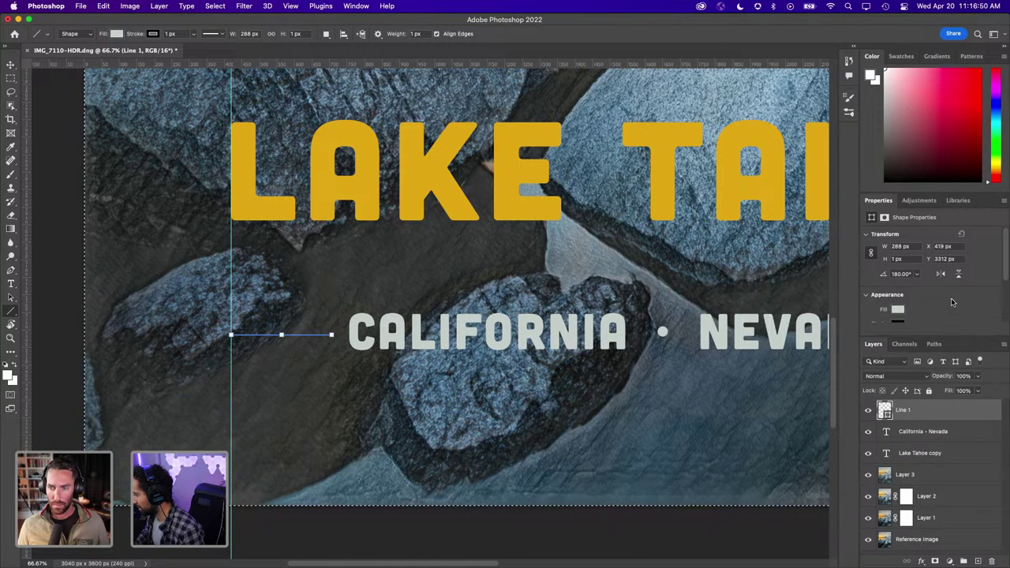
{"action": "scroll", "coordinate": [933, 296], "scroll_direction": "down", "scroll_amount": 1}
{"action": "left_click", "coordinate": [898, 304]}
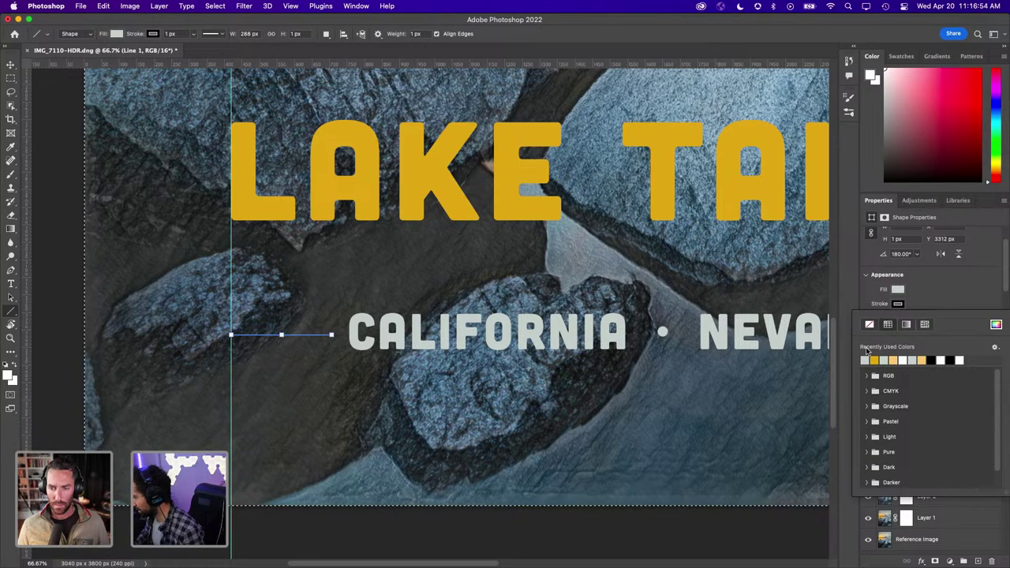
{"action": "scroll", "coordinate": [928, 291], "scroll_direction": "down", "scroll_amount": 1}
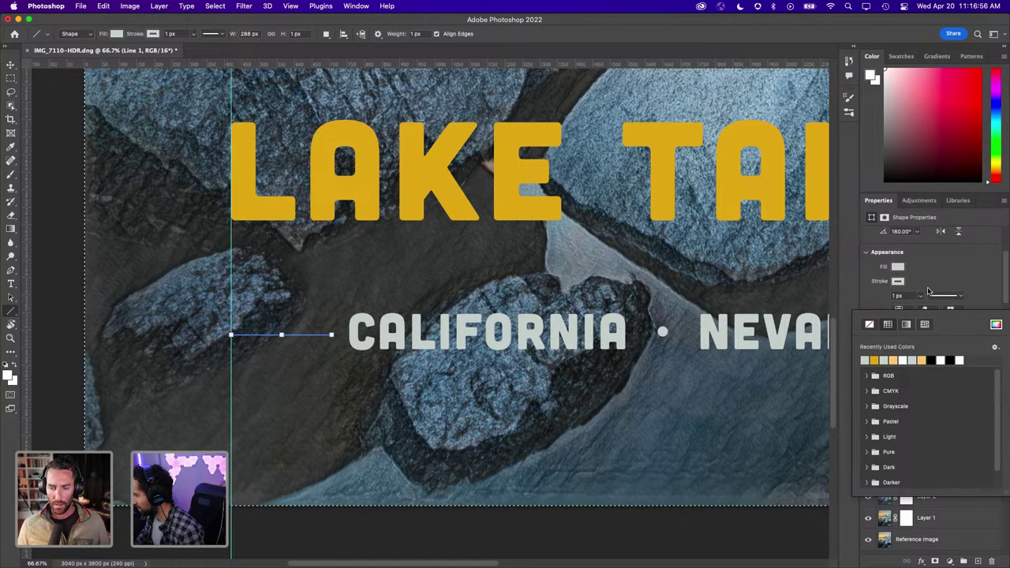
{"action": "left_click", "coordinate": [899, 295]}
{"action": "type", "text": "5"}
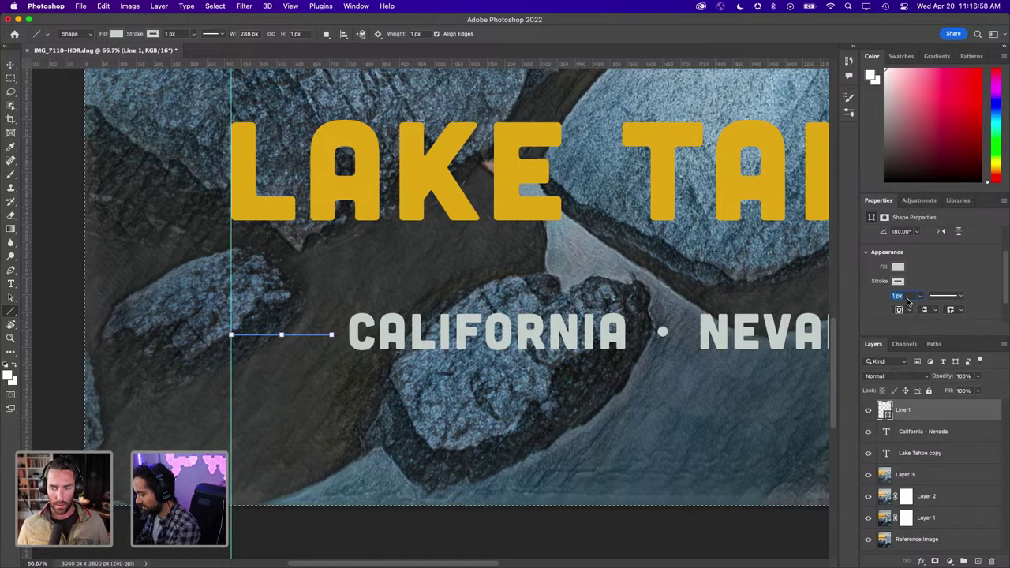
{"action": "key", "text": "Return"}
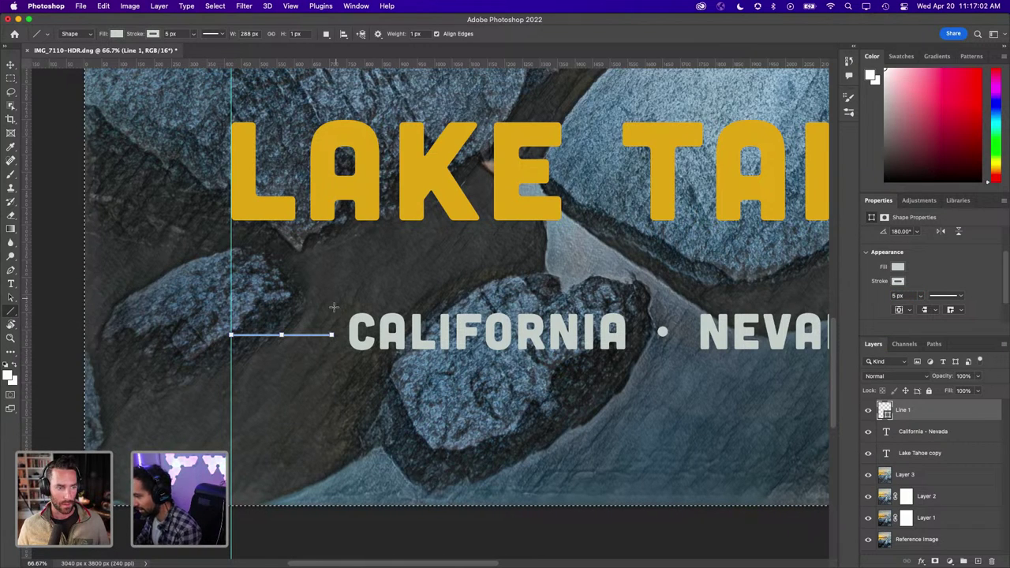
{"action": "scroll", "coordinate": [300, 341], "scroll_direction": "up", "scroll_amount": 5}
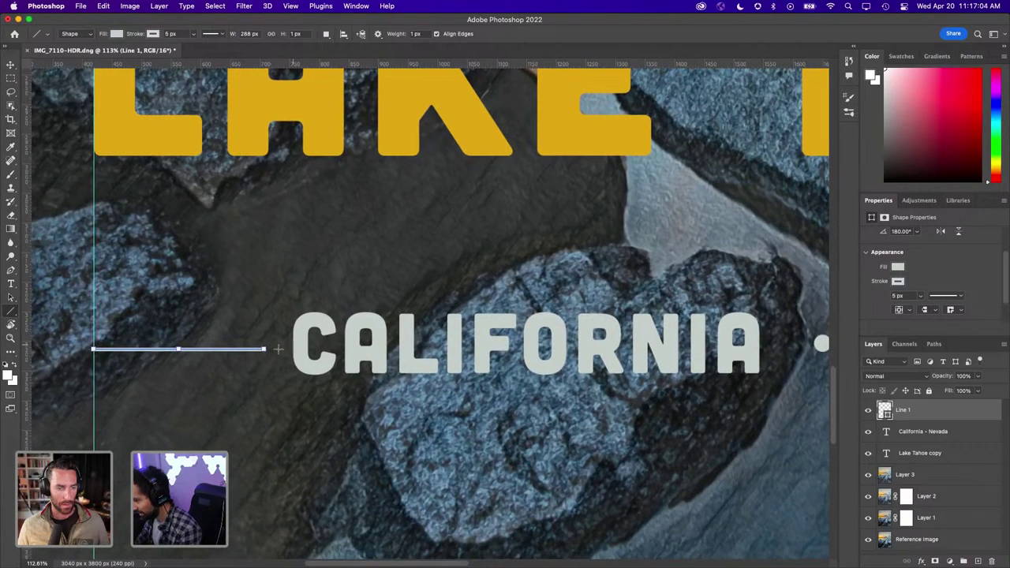
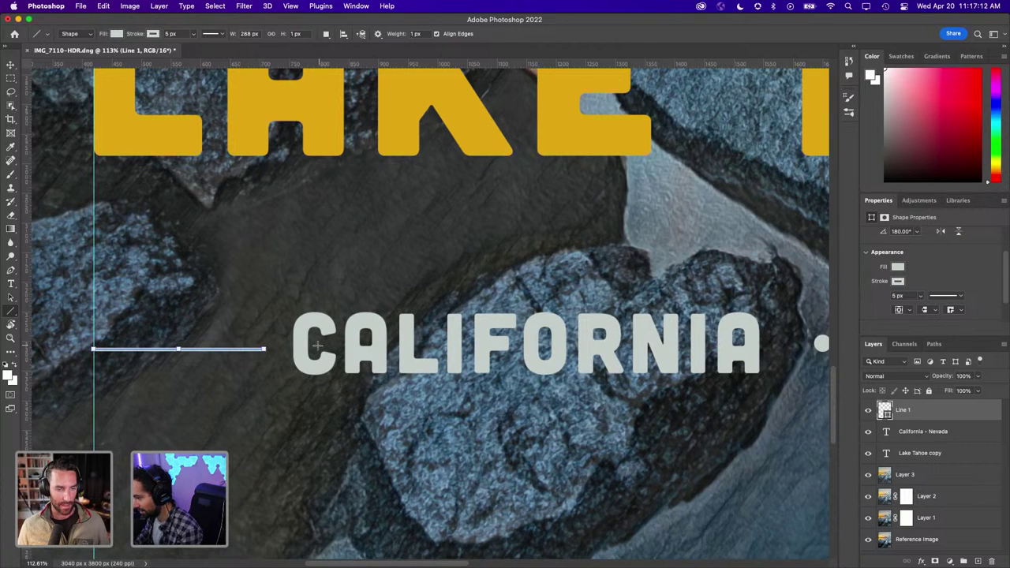
Finish the drawn line and align it with the CALIFORNIA subtitle
{"action": "key", "text": "Return"}
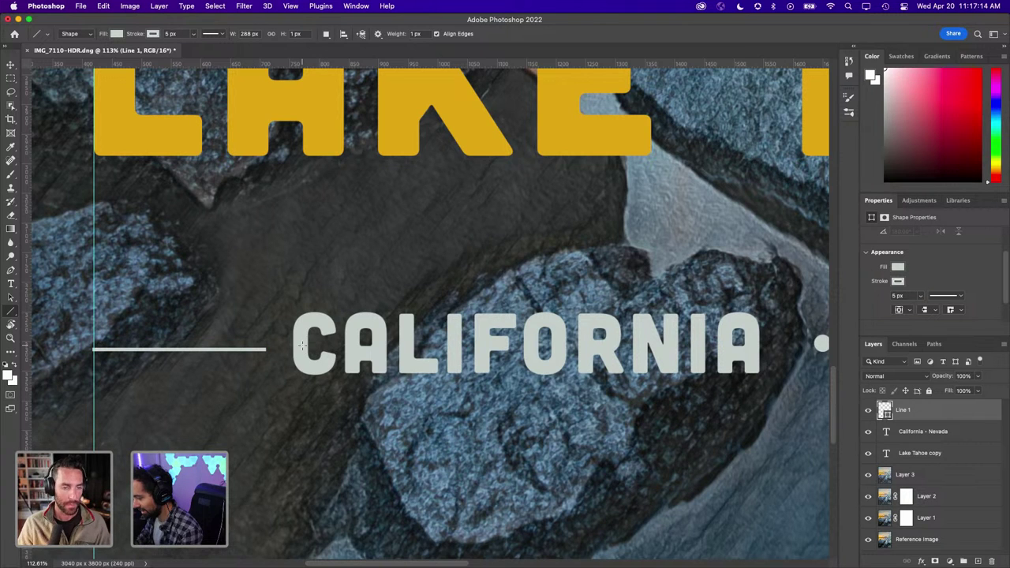
{"action": "key", "text": "v"}
{"action": "left_click_drag", "start_coordinate": [302, 349], "coordinate": [273, 354]}
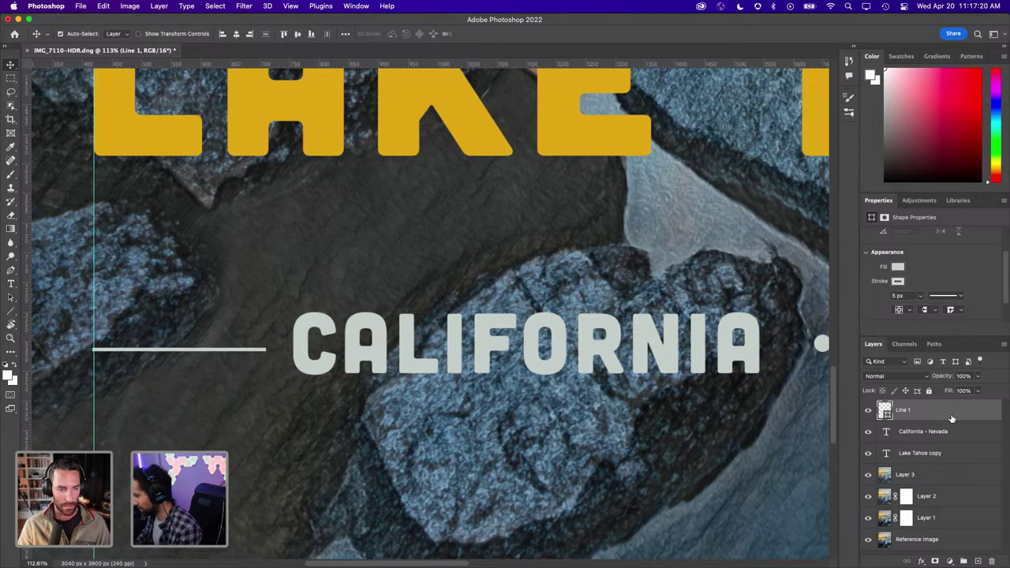
Duplicate the line layer and rename the two layers Left line and Right line
{"action": "key", "text": "ctrl+j"}
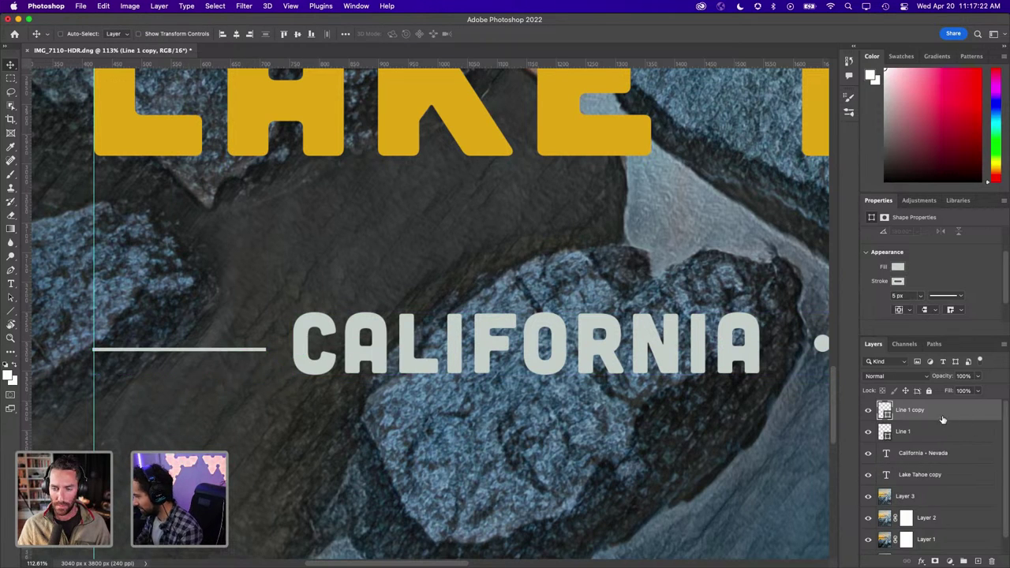
{"action": "double_click", "coordinate": [919, 433]}
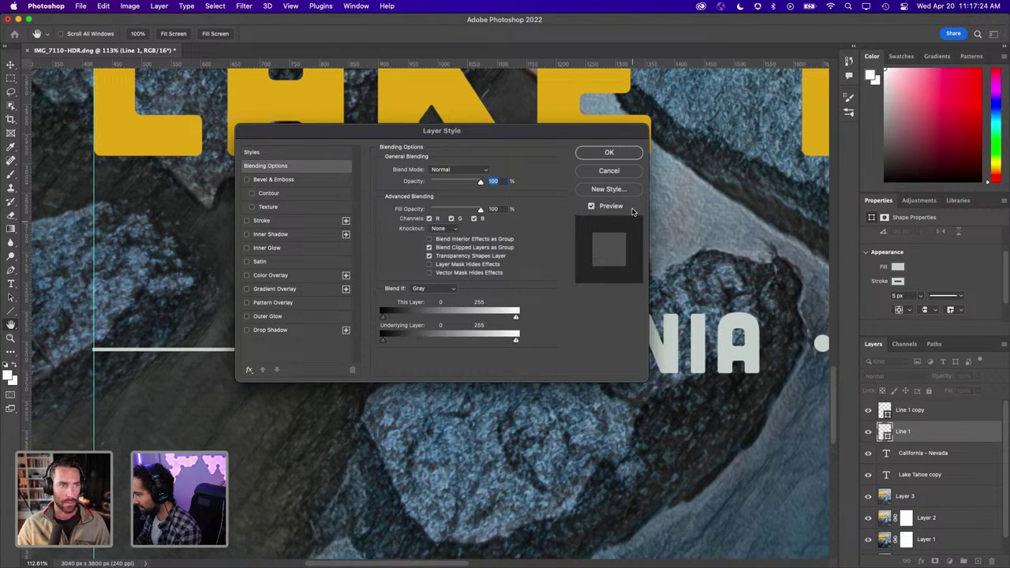
{"action": "left_click", "coordinate": [624, 170]}
{"action": "double_click", "coordinate": [901, 431]}
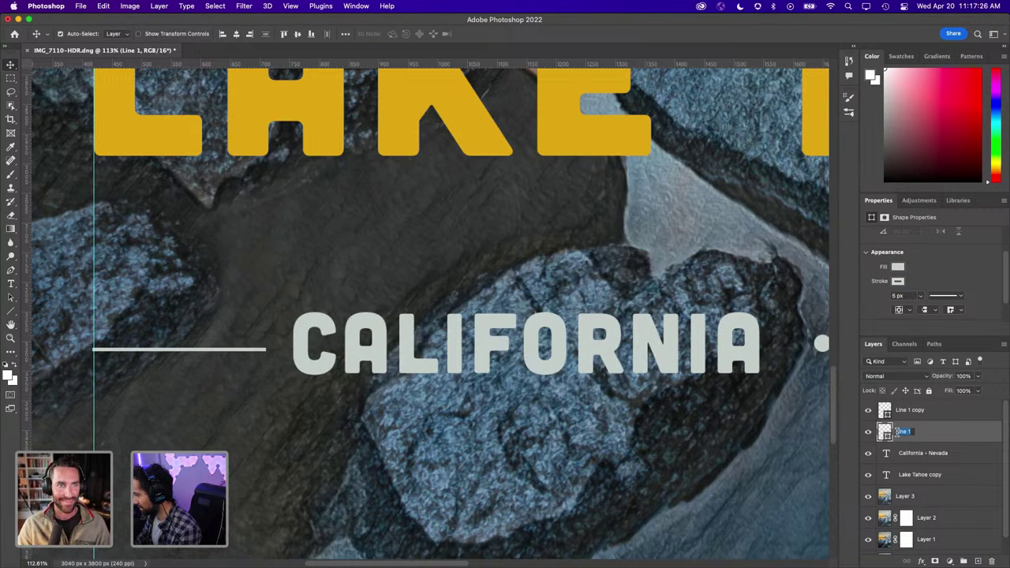
{"action": "key", "text": "Return"}
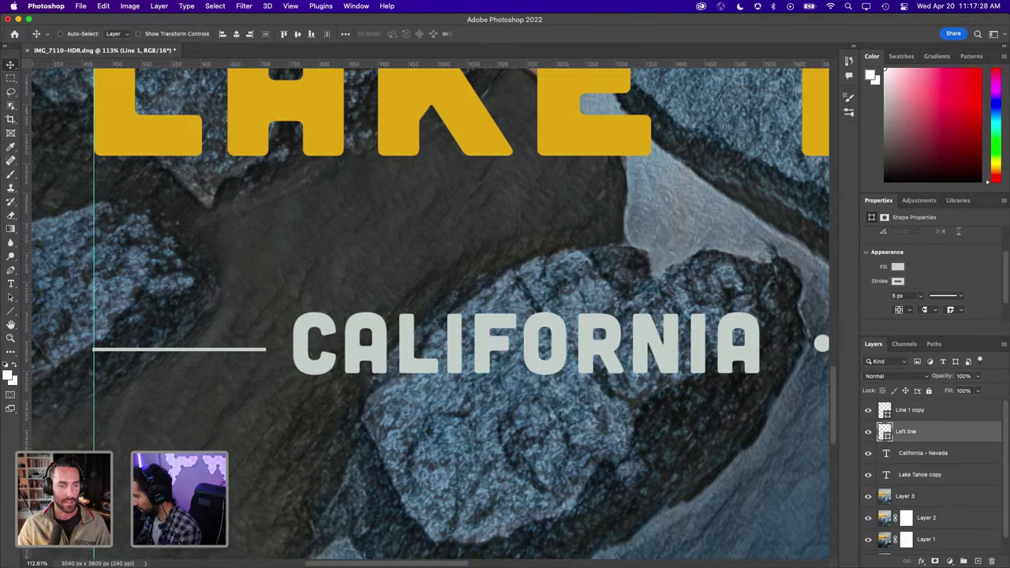
{"action": "double_click", "coordinate": [907, 409]}
{"action": "type", "text": "R"}
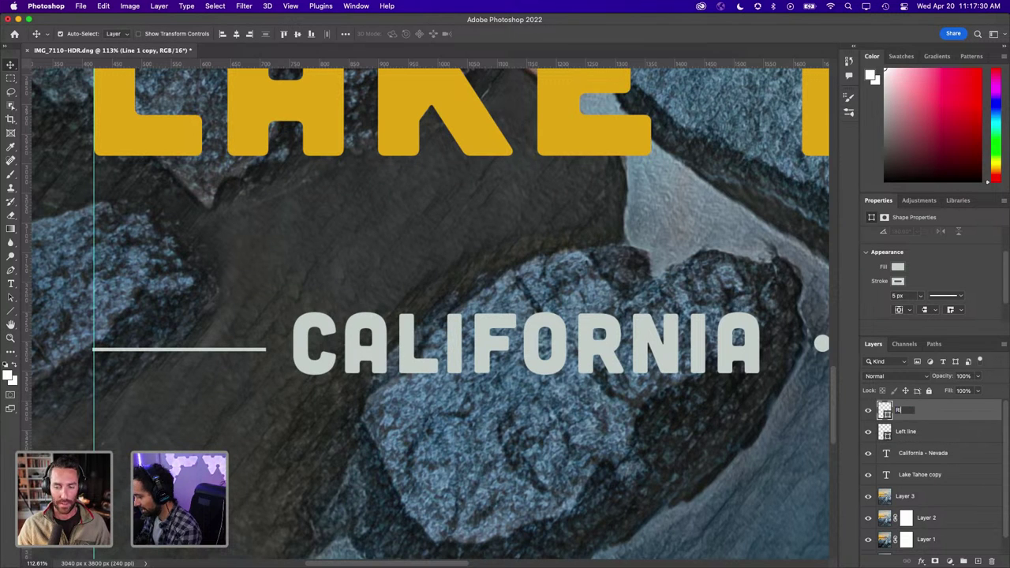
{"action": "type", "text": "ight line"}
{"action": "key", "text": "Return"}
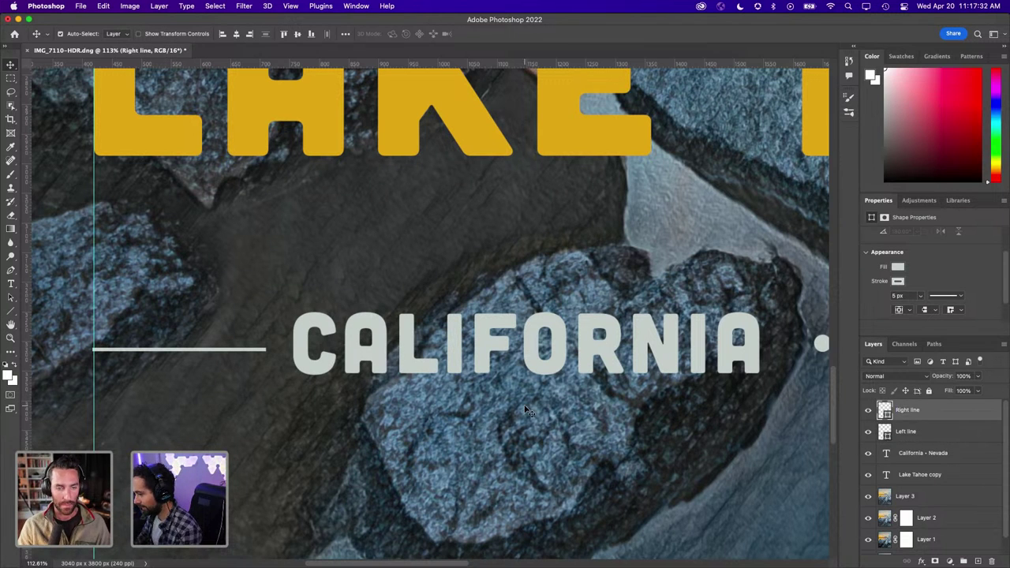
Drag the Right line copy from beside CALIFORNIA to just right of NEVADA
{"action": "scroll", "coordinate": [527, 410], "scroll_direction": "down", "scroll_amount": 2}
{"action": "scroll", "coordinate": [527, 411], "scroll_direction": "down", "scroll_amount": 2}
{"action": "scroll", "coordinate": [527, 410], "scroll_direction": "down", "scroll_amount": 2}
{"action": "scroll", "coordinate": [524, 407], "scroll_direction": "down", "scroll_amount": 1}
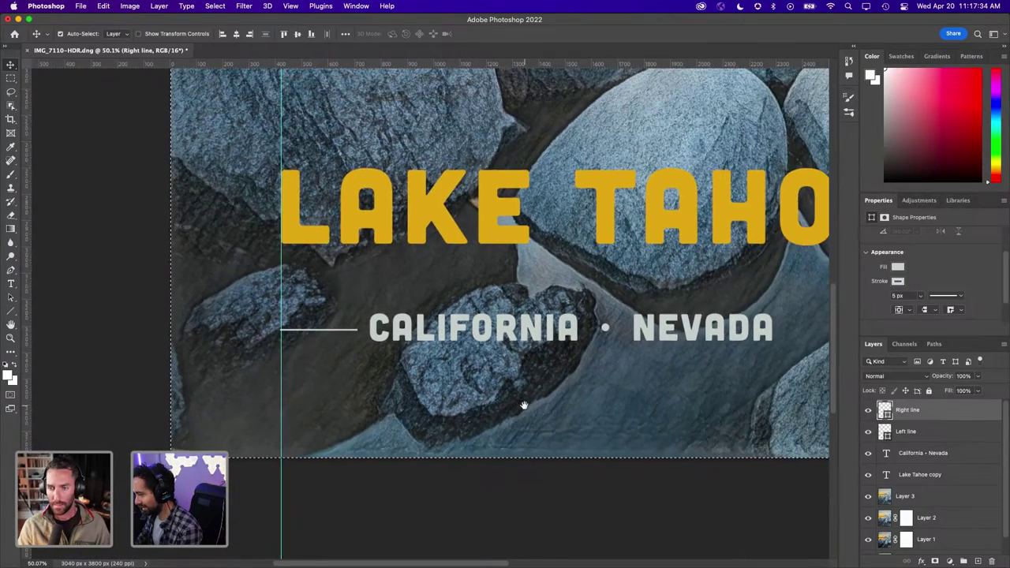
{"action": "left_click_drag", "start_coordinate": [523, 405], "coordinate": [367, 407]}
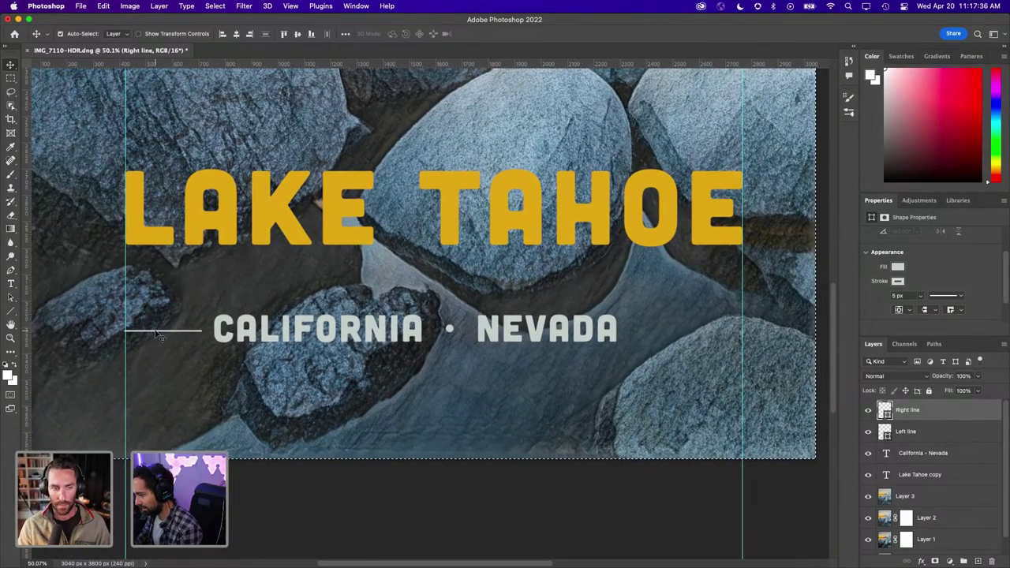
{"action": "left_click_drag", "start_coordinate": [158, 334], "coordinate": [502, 334]}
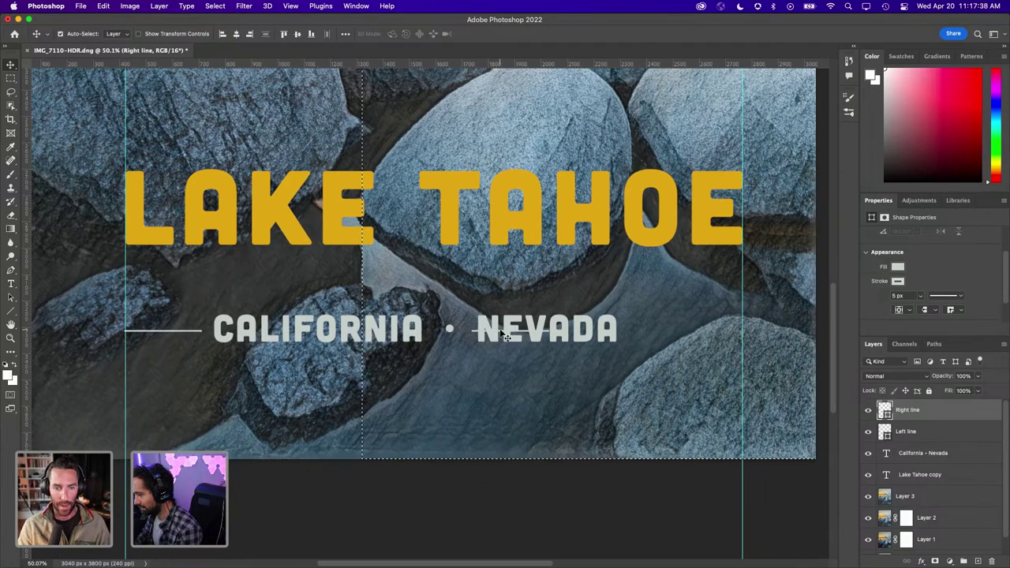
{"action": "left_click_drag", "start_coordinate": [502, 335], "coordinate": [671, 334]}
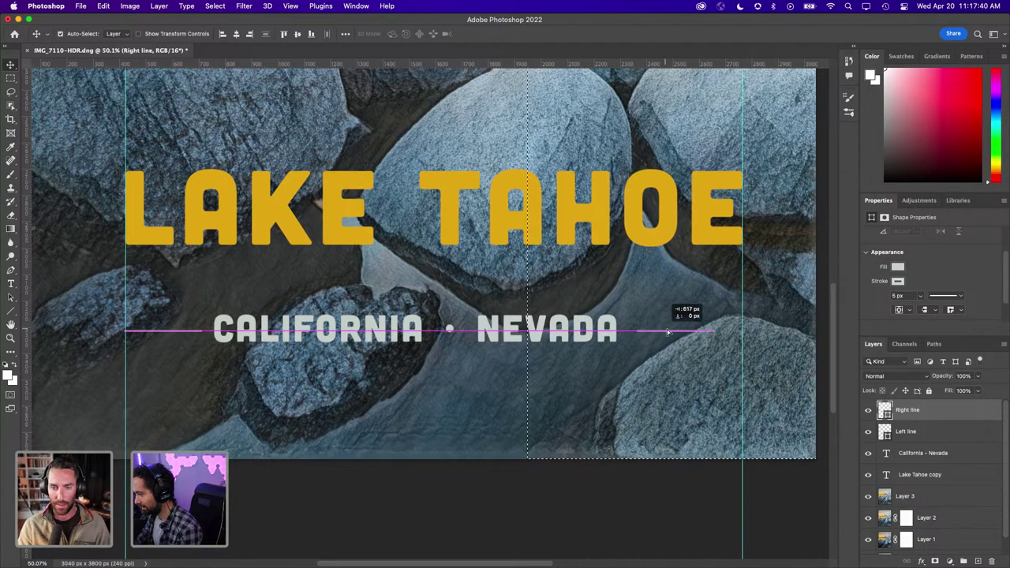
{"action": "scroll", "coordinate": [671, 334], "scroll_direction": "up", "scroll_amount": 3}
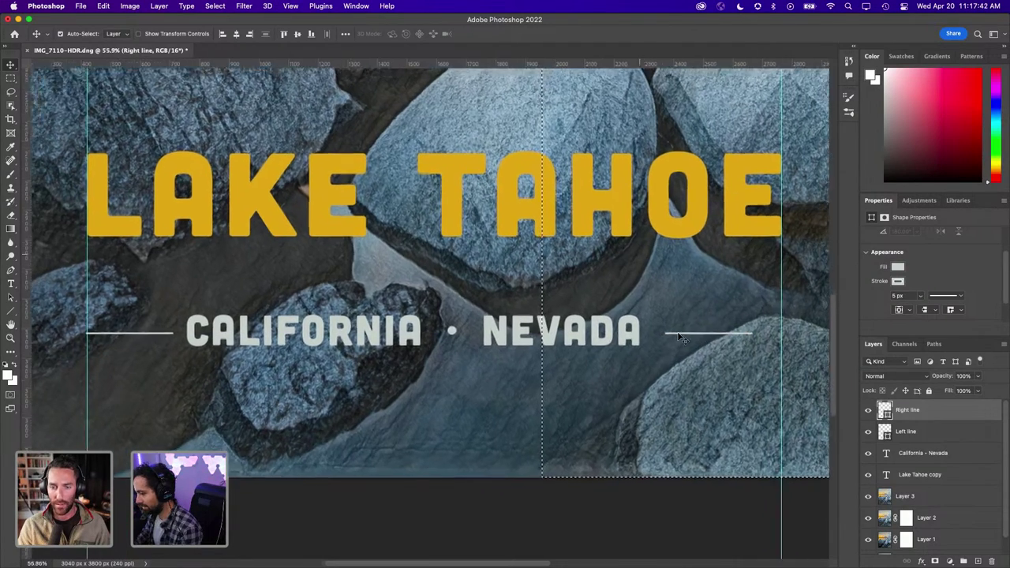
{"action": "left_click_drag", "start_coordinate": [684, 359], "coordinate": [638, 363]}
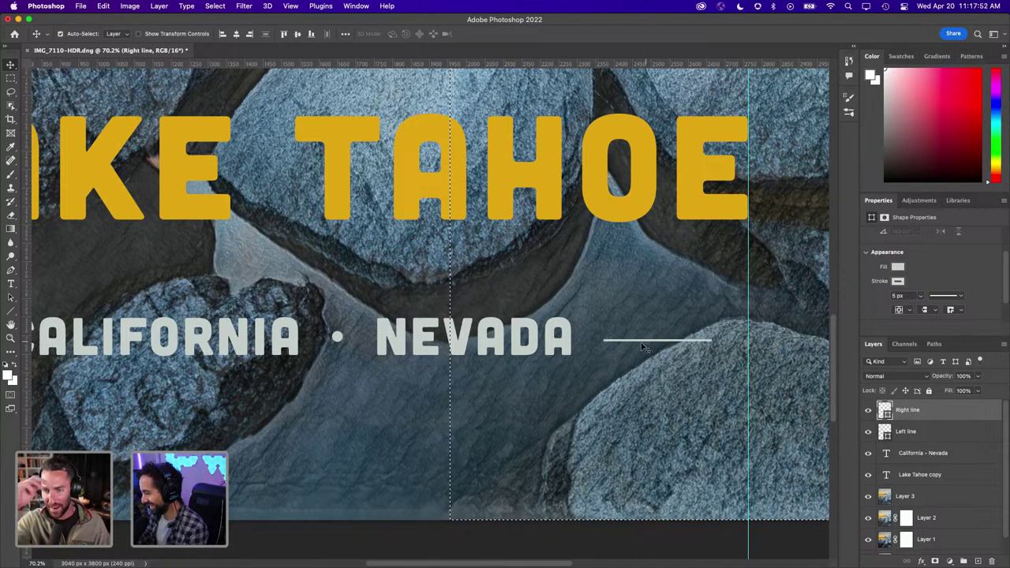
{"action": "scroll", "coordinate": [376, 377], "scroll_direction": "left", "scroll_amount": 5}
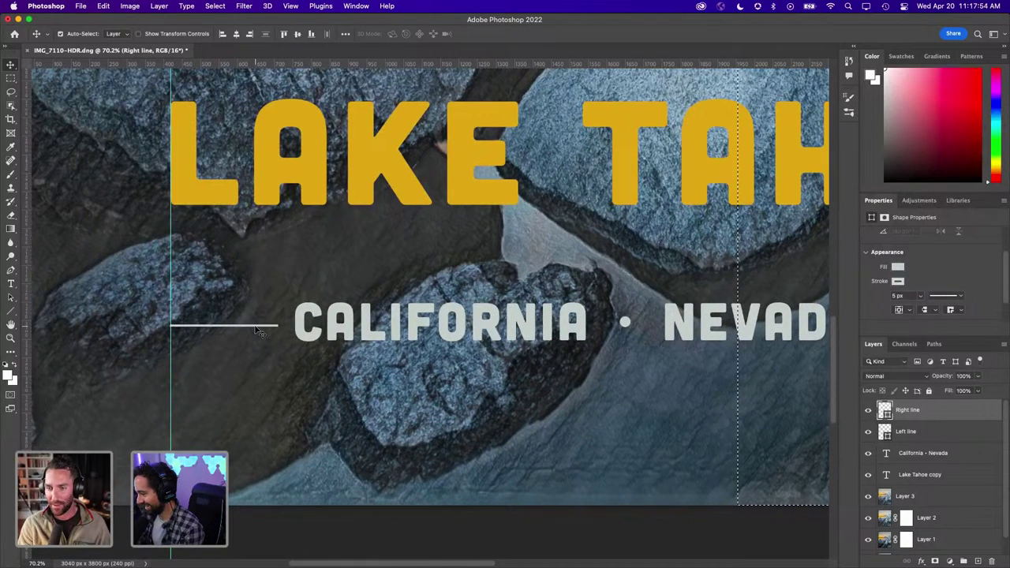
{"action": "left_click", "coordinate": [256, 327]}
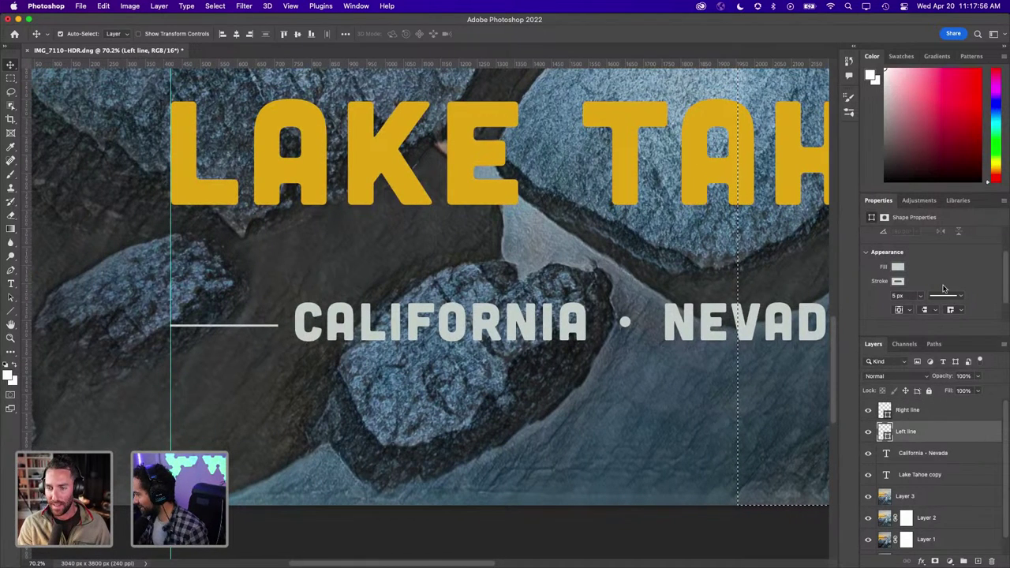
{"action": "scroll", "coordinate": [942, 287], "scroll_direction": "down", "scroll_amount": 2}
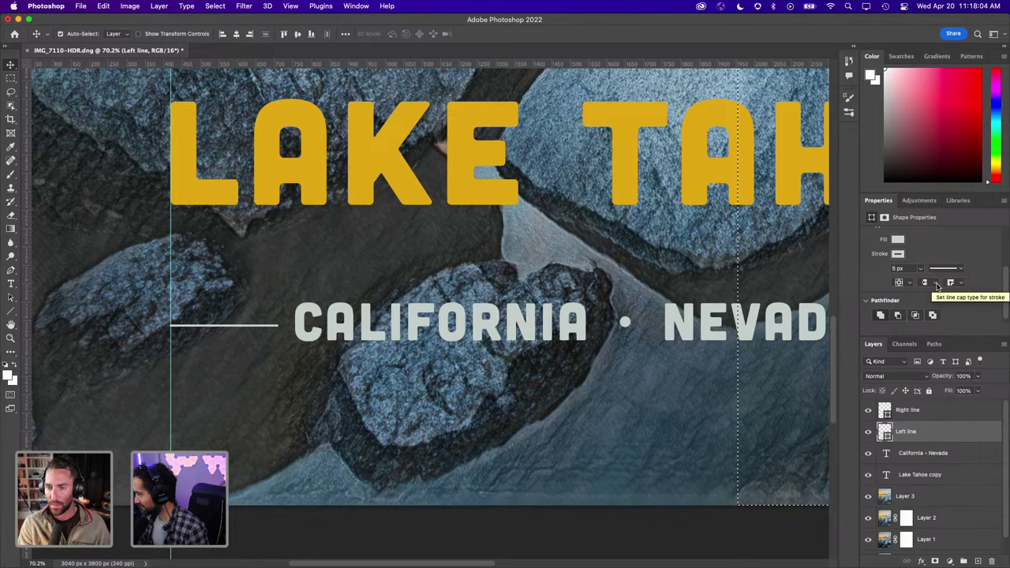
{"action": "left_click", "coordinate": [929, 284]}
{"action": "left_click", "coordinate": [934, 296]}
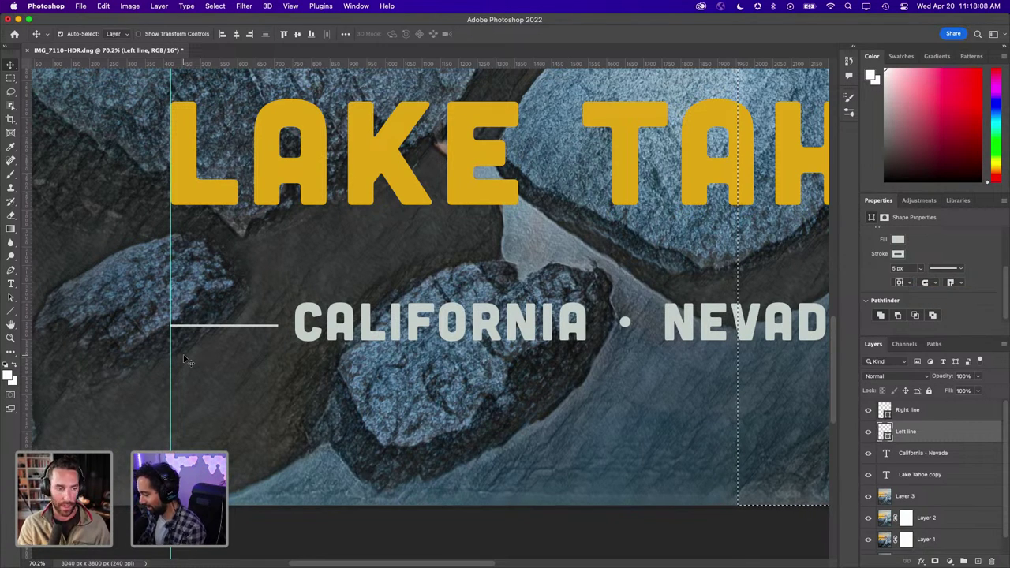
{"action": "scroll", "coordinate": [540, 321], "scroll_direction": "up", "scroll_amount": 3}
{"action": "left_click_drag", "start_coordinate": [160, 354], "coordinate": [276, 355]}
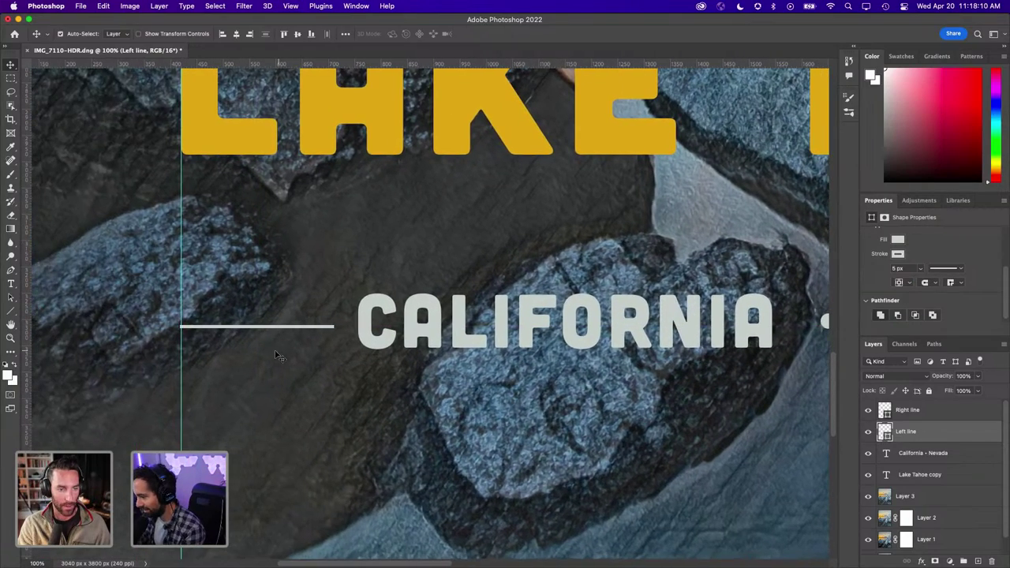
{"action": "key", "text": "super+plus"}
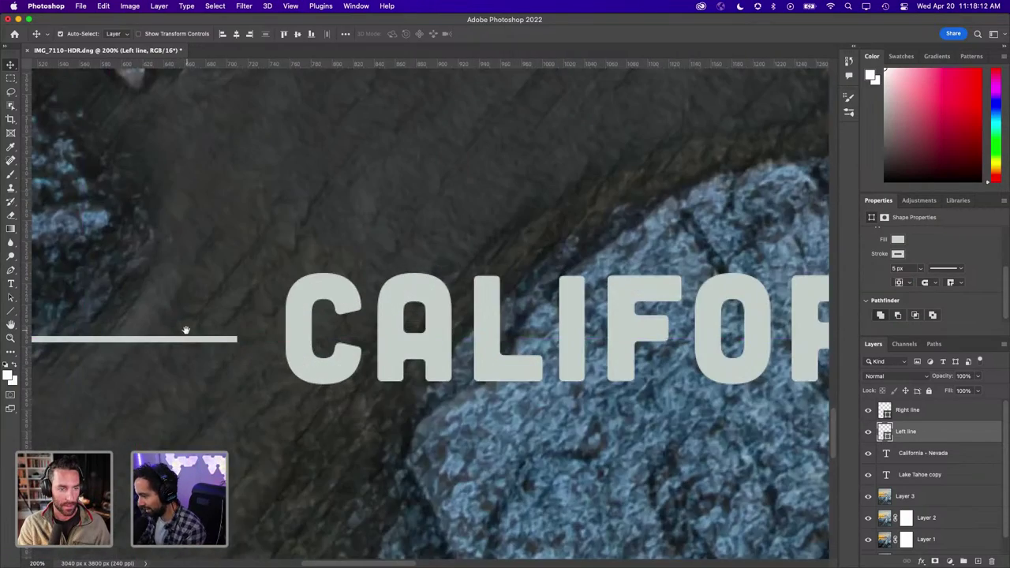
{"action": "left_click_drag", "start_coordinate": [185, 329], "coordinate": [447, 309]}
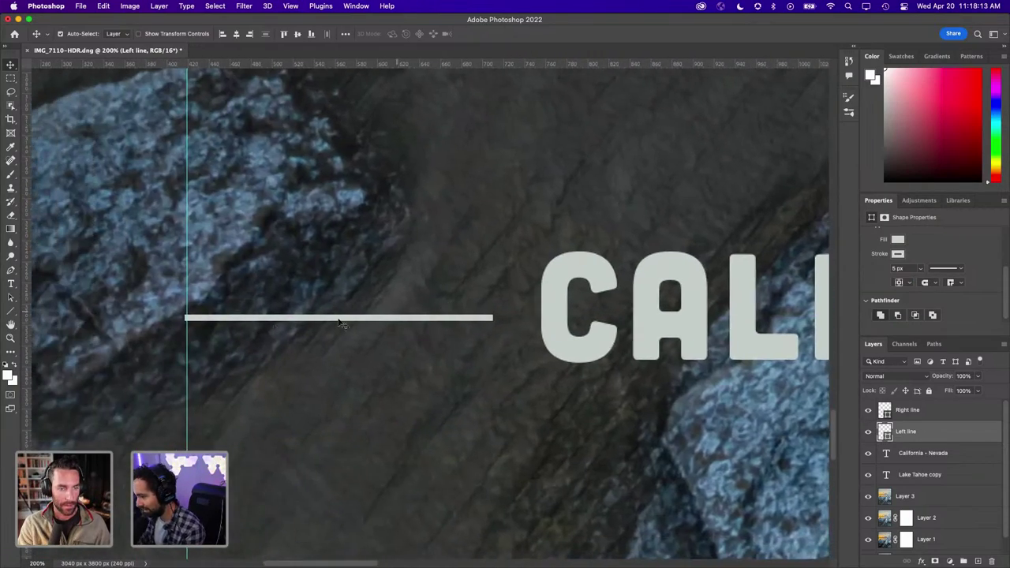
{"action": "left_click", "coordinate": [261, 326]}
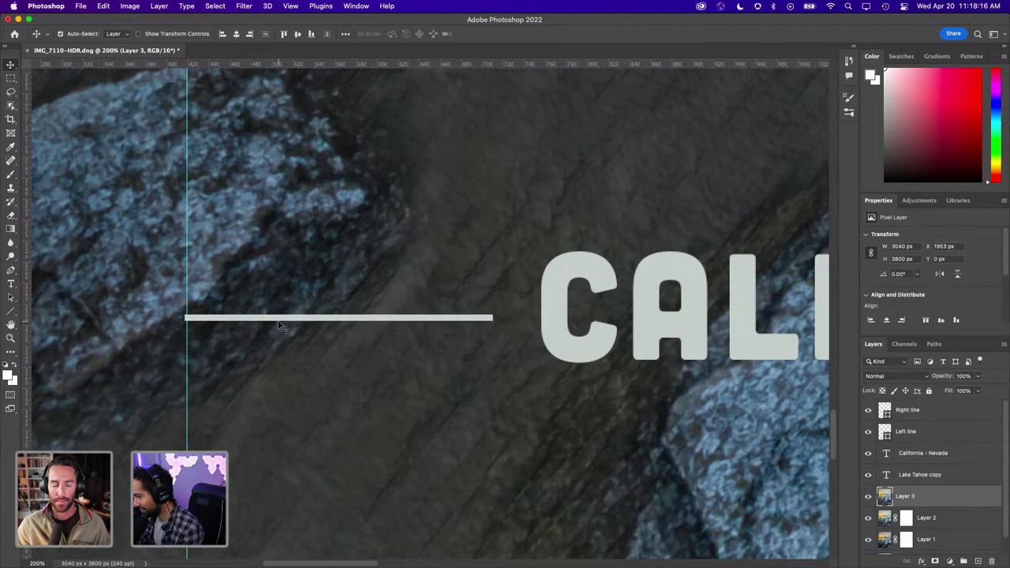
{"action": "left_click", "coordinate": [915, 430]}
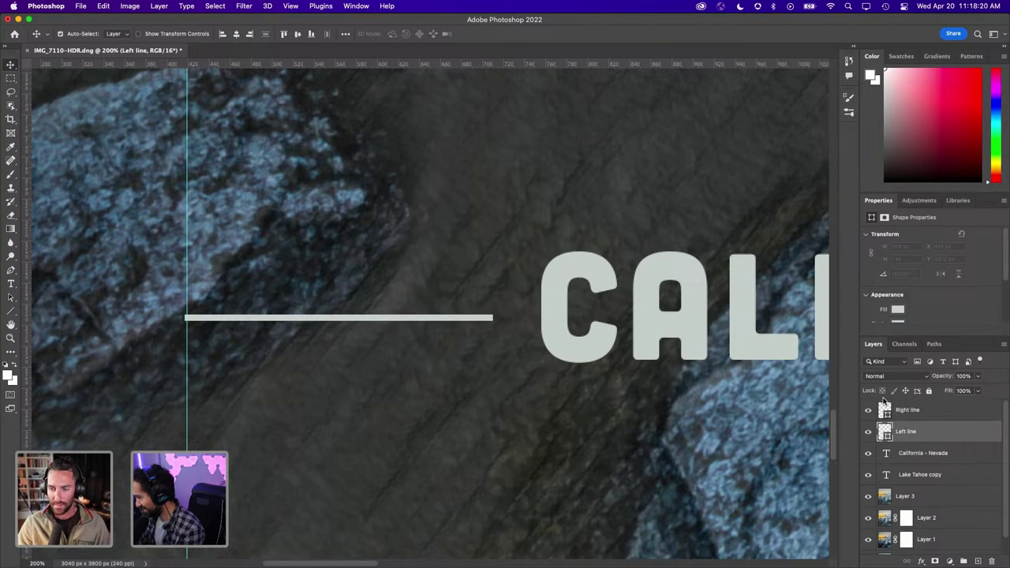
{"action": "scroll", "coordinate": [939, 280], "scroll_direction": "down", "scroll_amount": 1}
{"action": "scroll", "coordinate": [939, 280], "scroll_direction": "down", "scroll_amount": 2}
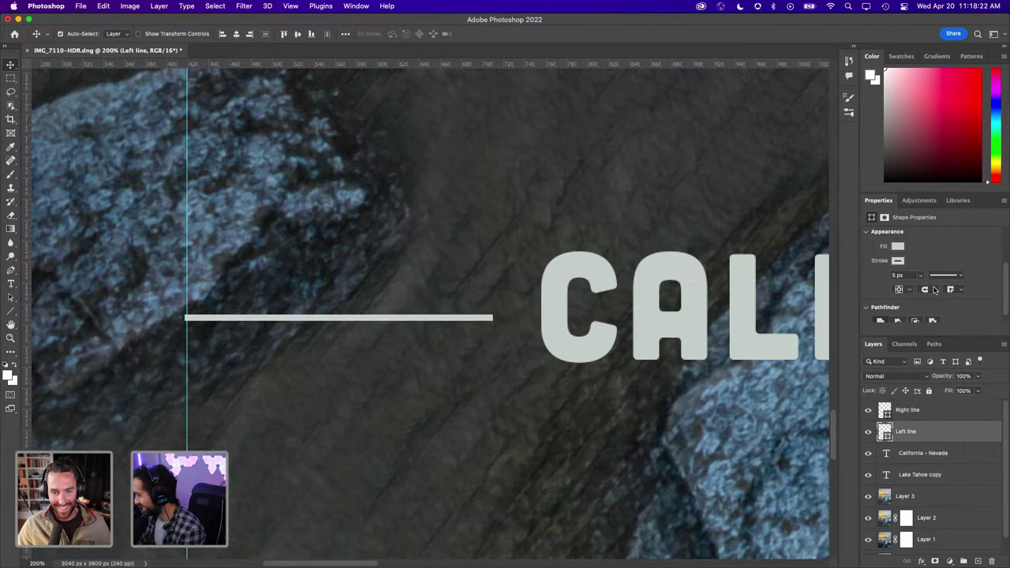
{"action": "left_click", "coordinate": [929, 288]}
{"action": "left_click", "coordinate": [929, 297]}
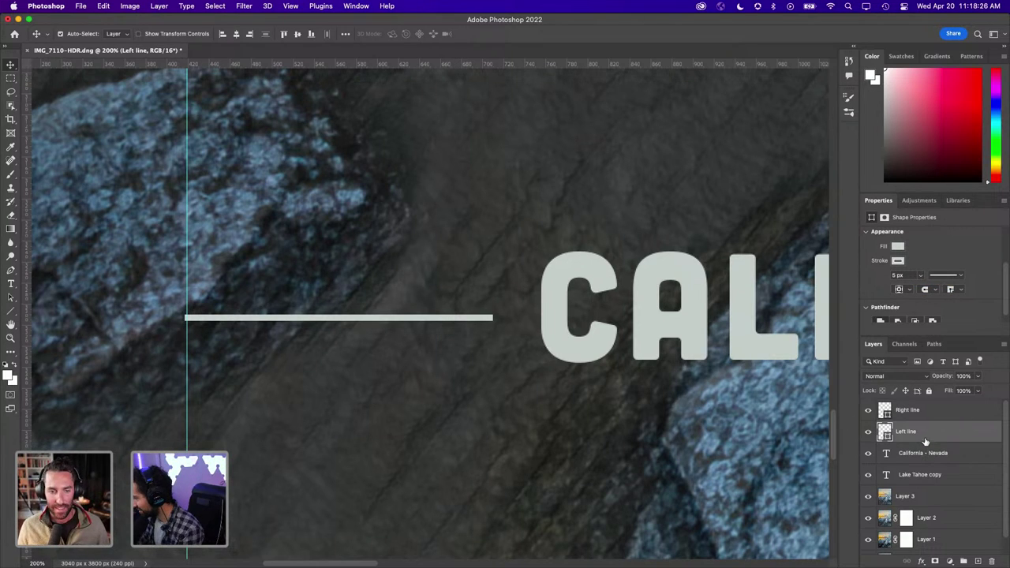
{"action": "left_click", "coordinate": [938, 292]}
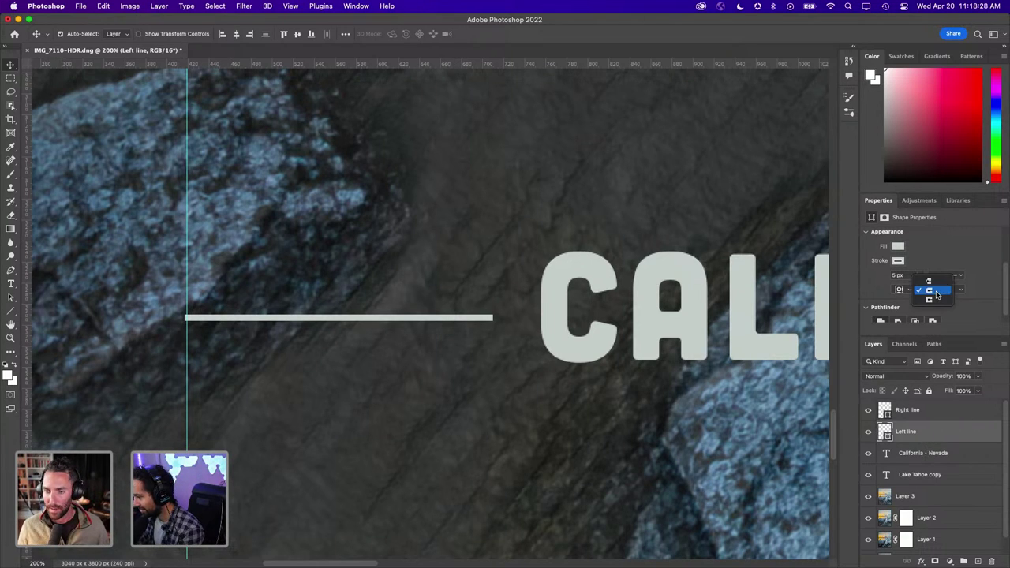
{"action": "left_click", "coordinate": [935, 291]}
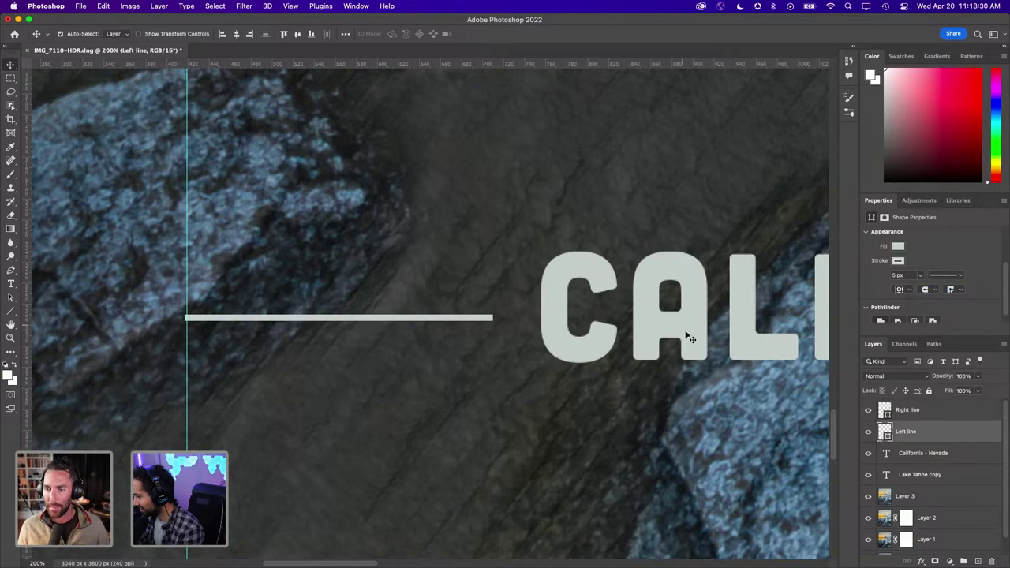
{"action": "left_click", "coordinate": [912, 414]}
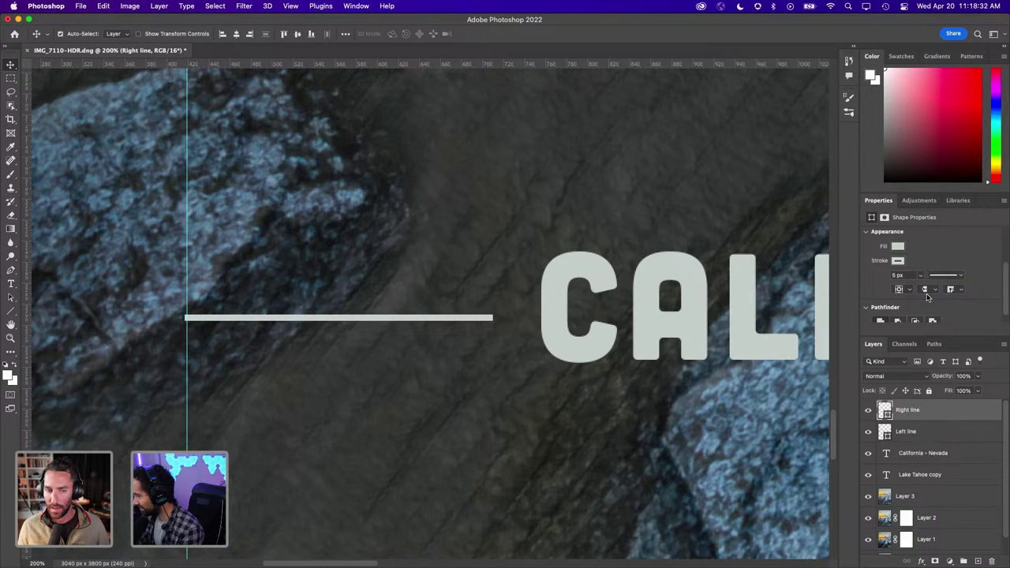
{"action": "left_click", "coordinate": [926, 291]}
{"action": "left_click", "coordinate": [932, 302]}
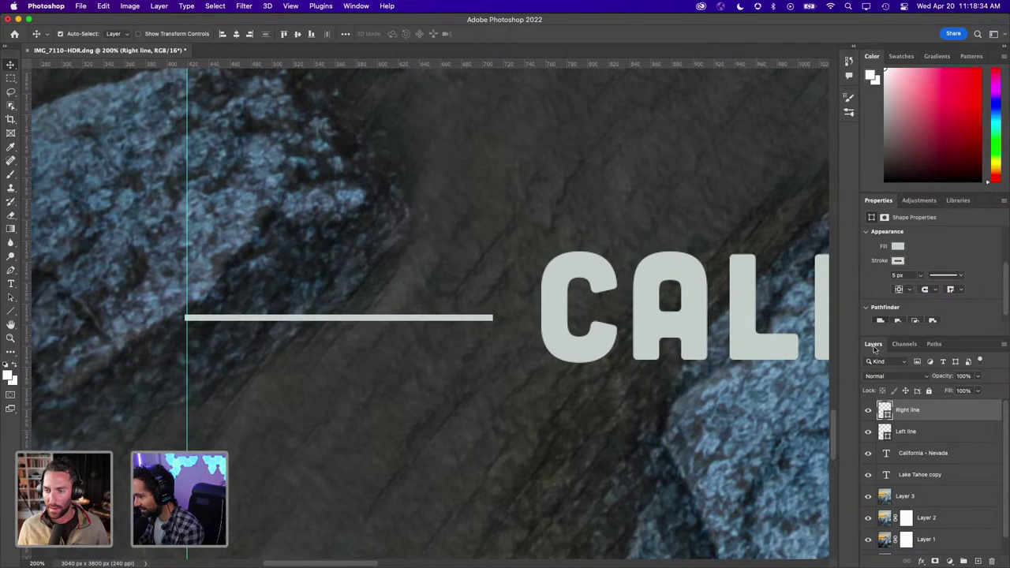
{"action": "left_click", "coordinate": [918, 434]}
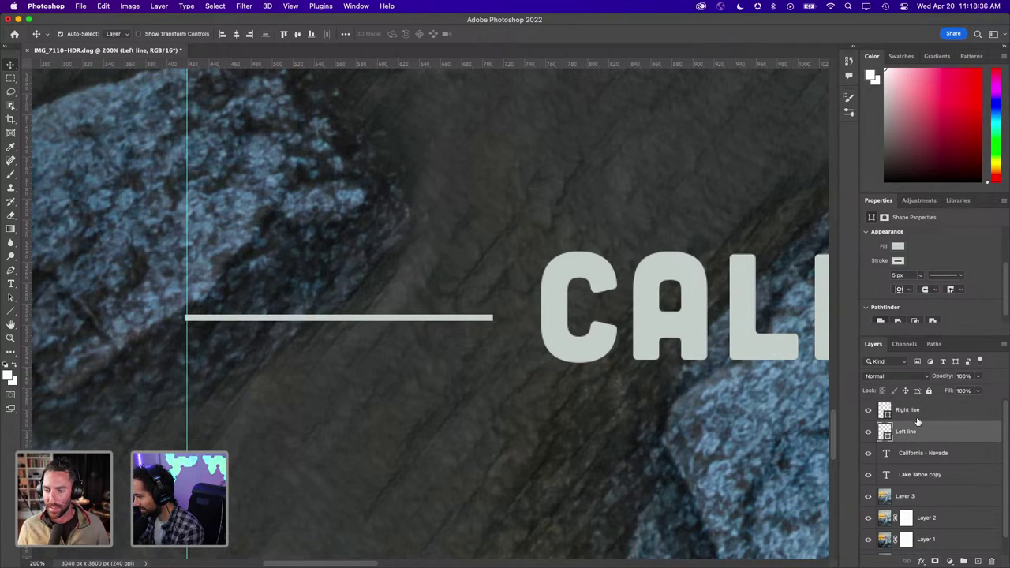
{"action": "left_click", "coordinate": [952, 291]}
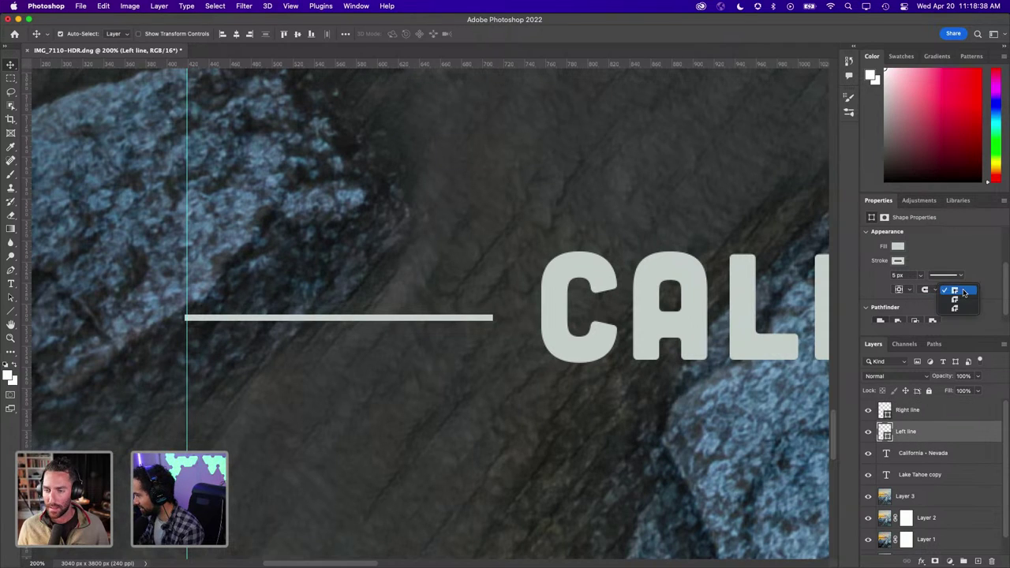
{"action": "left_click", "coordinate": [979, 276]}
{"action": "left_click", "coordinate": [908, 289]}
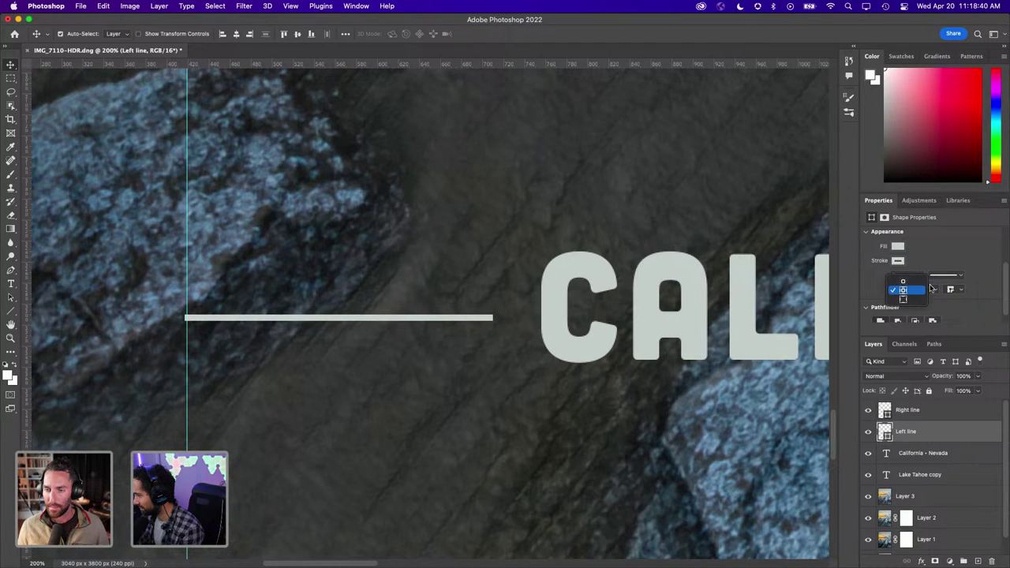
{"action": "left_click", "coordinate": [804, 303]}
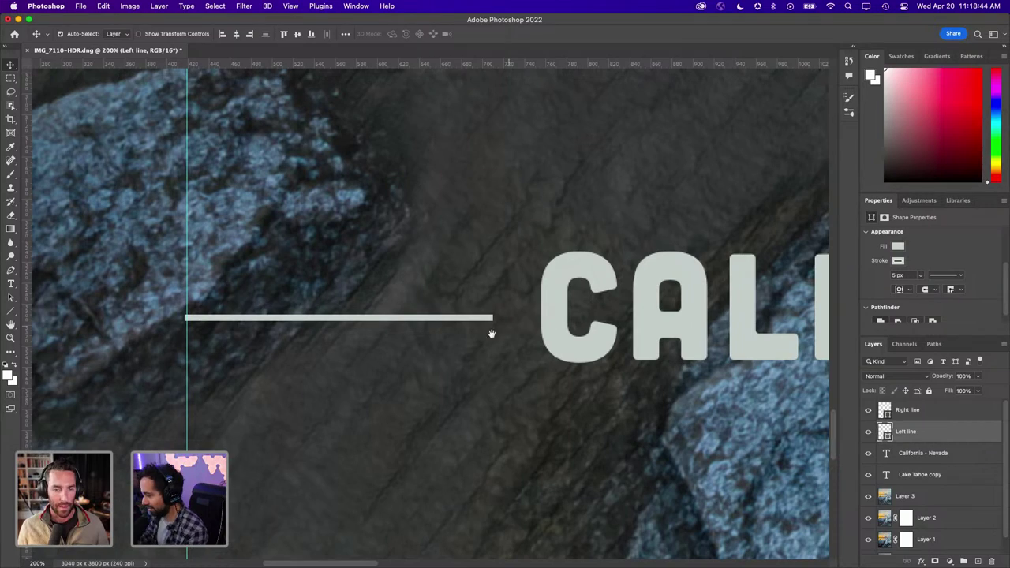
Bring the line right of NEVADA into view and try repositioning it
{"action": "left_click_drag", "start_coordinate": [458, 345], "coordinate": [242, 320]}
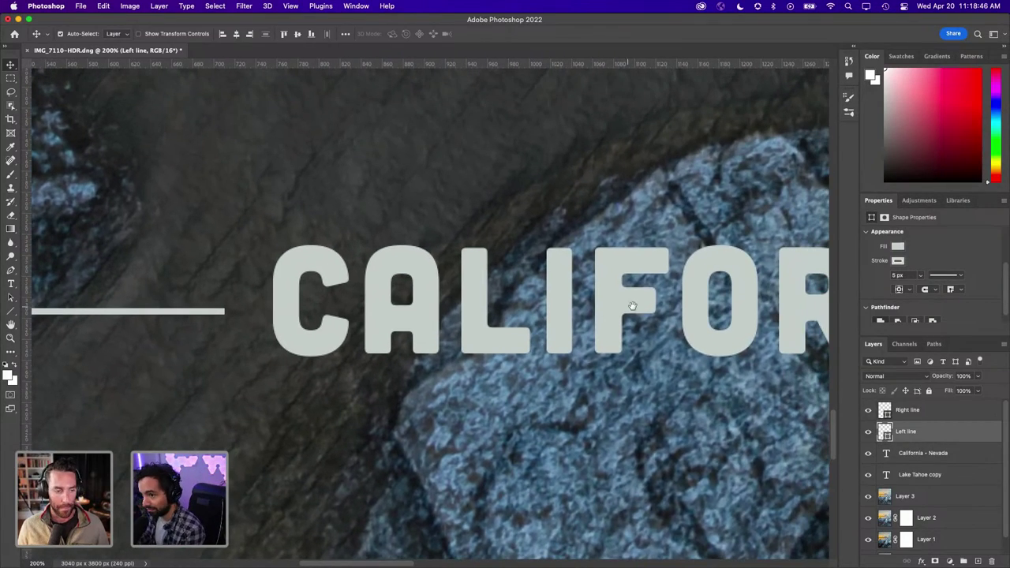
{"action": "scroll", "coordinate": [679, 292], "scroll_direction": "right", "scroll_amount": 3}
{"action": "scroll", "coordinate": [615, 332], "scroll_direction": "right", "scroll_amount": 6}
{"action": "scroll", "coordinate": [615, 331], "scroll_direction": "right", "scroll_amount": 5}
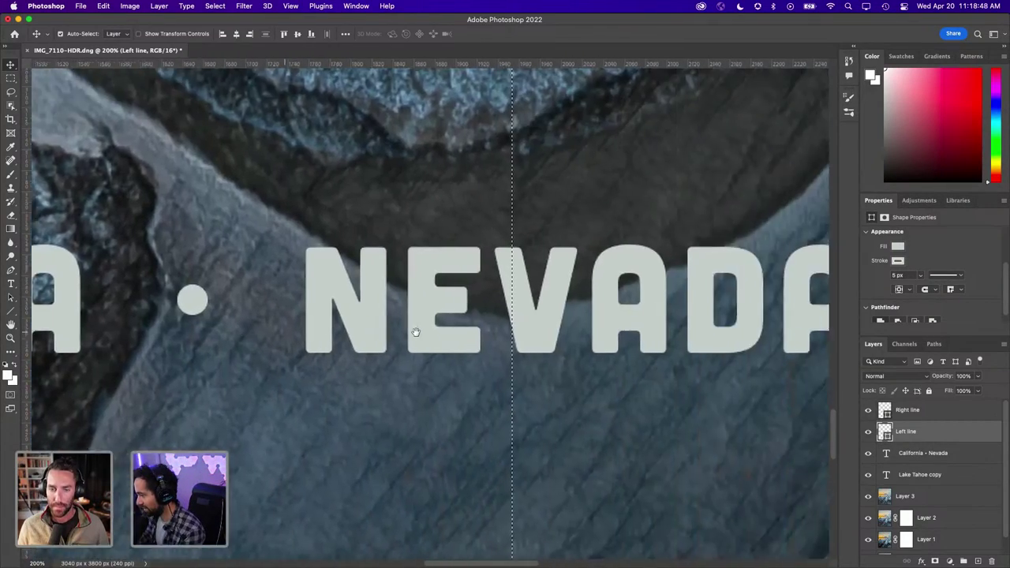
{"action": "scroll", "coordinate": [415, 332], "scroll_direction": "right", "scroll_amount": 4}
{"action": "scroll", "coordinate": [591, 328], "scroll_direction": "right", "scroll_amount": 4}
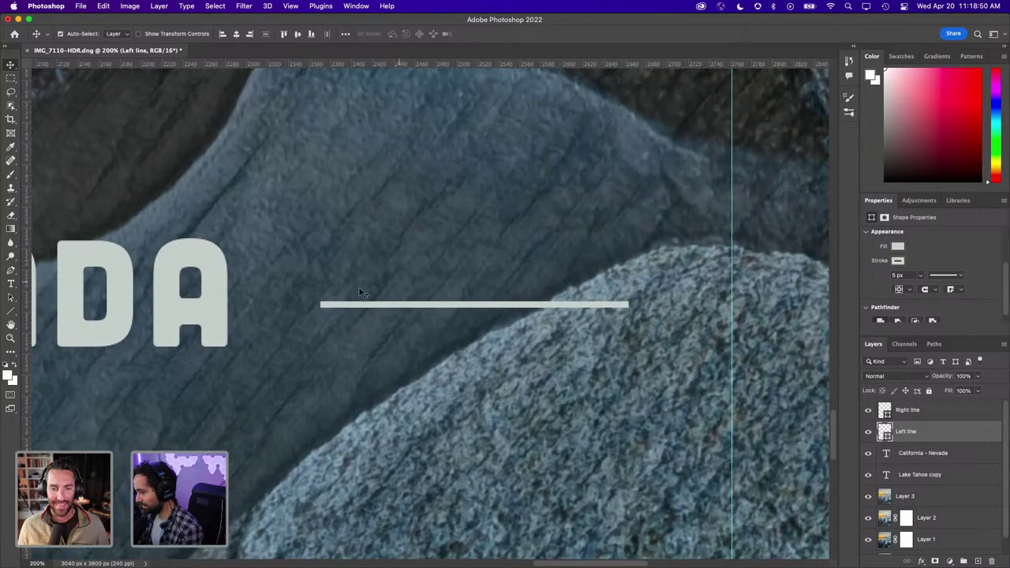
{"action": "left_click", "coordinate": [345, 305]}
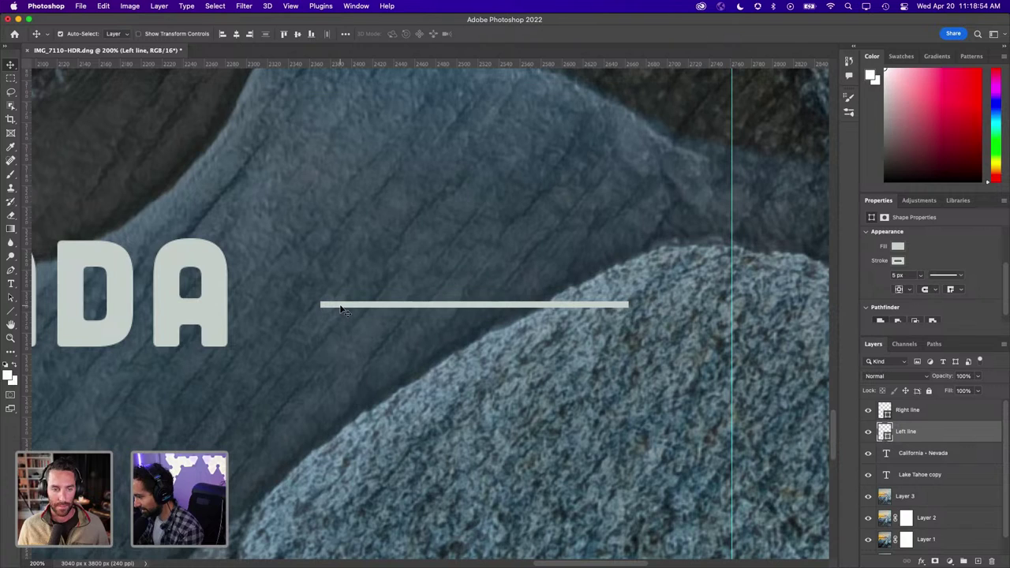
{"action": "left_click_drag", "start_coordinate": [311, 310], "coordinate": [320, 311]}
Stretch the Right line's end anchor out to the guide to match the left line
{"action": "left_click", "coordinate": [886, 411]}
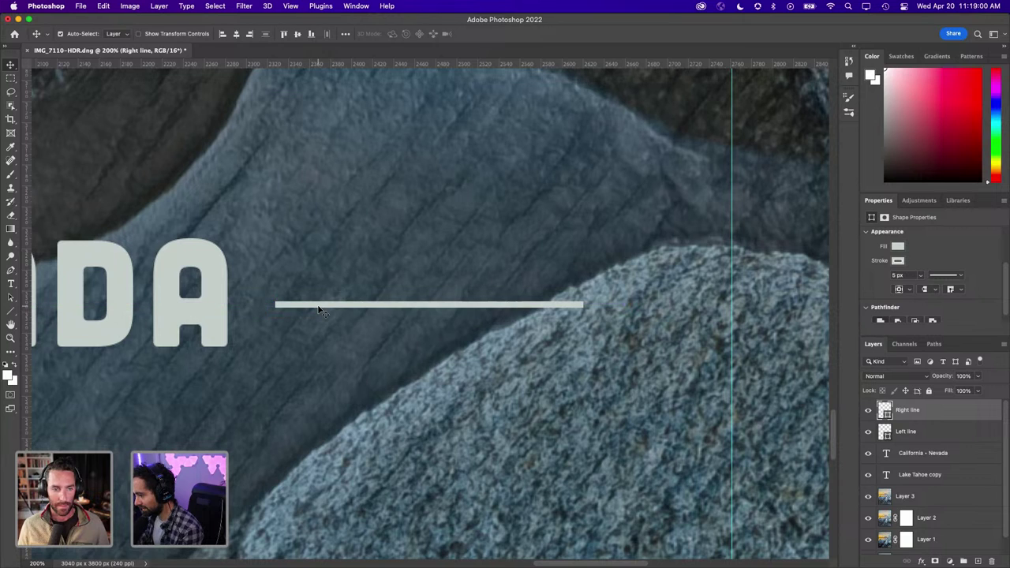
{"action": "key", "text": "Left"}
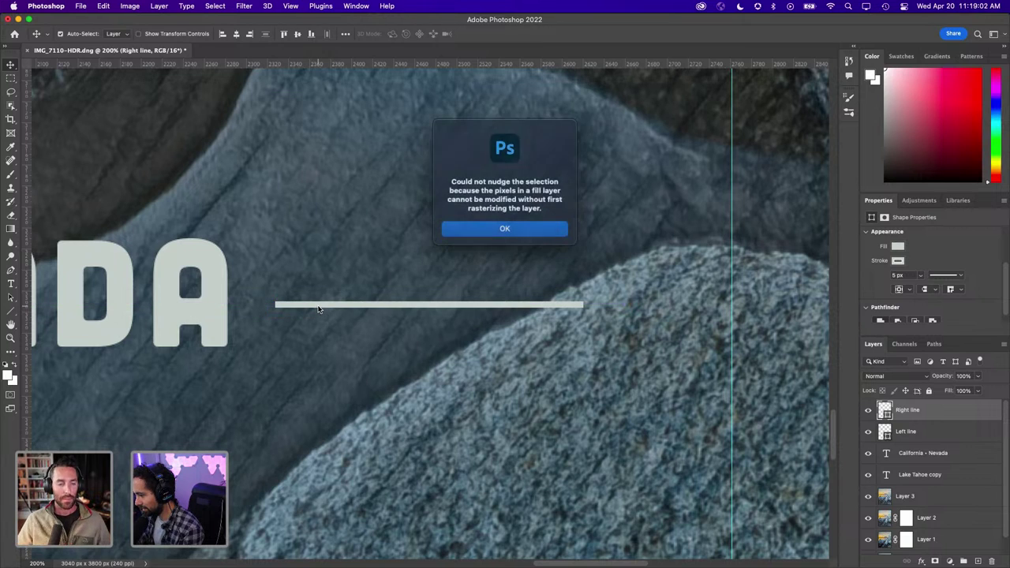
{"action": "left_click", "coordinate": [493, 226]}
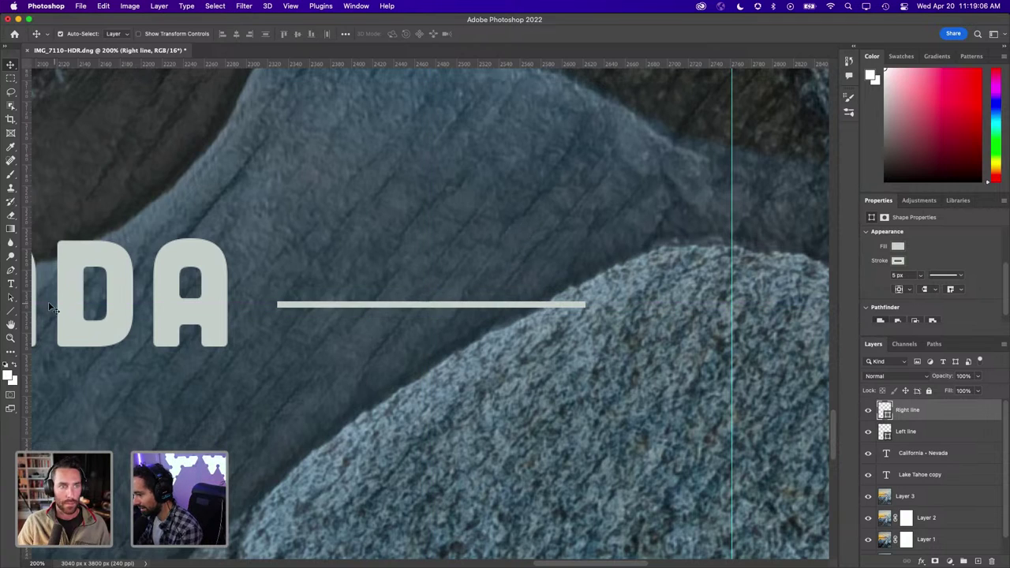
{"action": "key", "text": "a"}
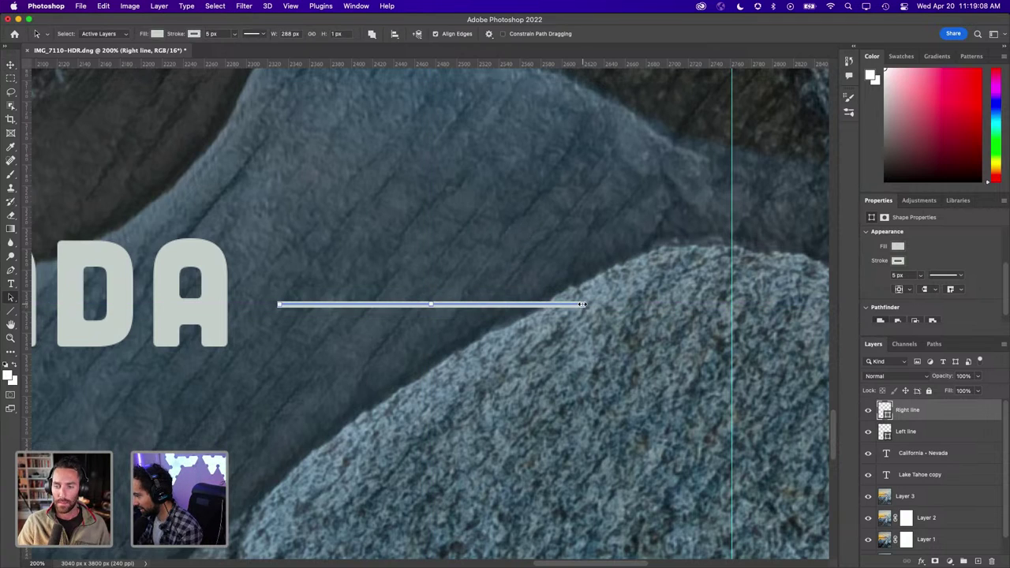
{"action": "left_click_drag", "start_coordinate": [582, 304], "coordinate": [729, 304]}
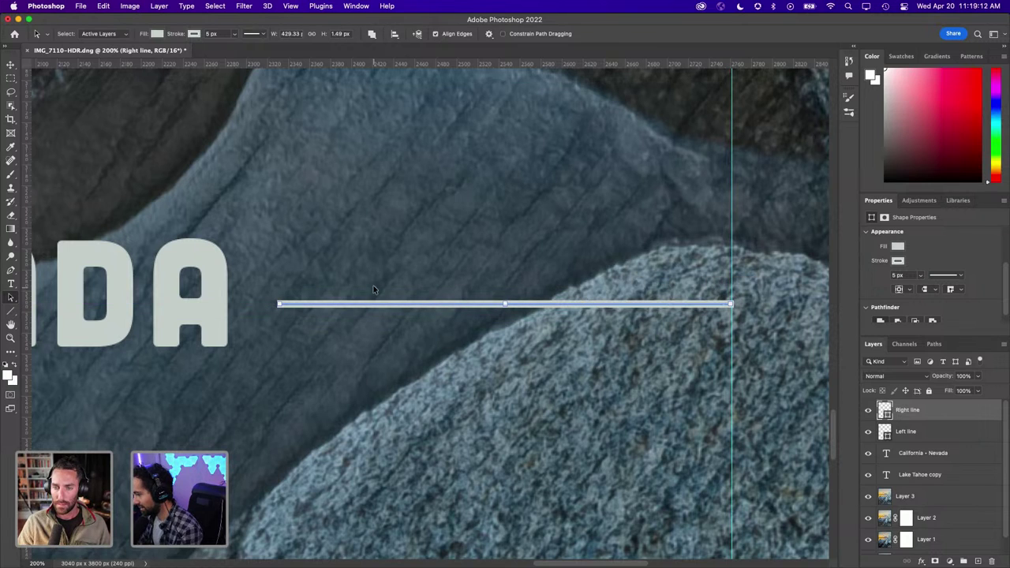
Clear all guides from the canvas and zoom out to the whole poster
{"action": "key", "text": "super+minus"}
{"action": "key", "text": "super+minus"}
{"action": "key", "text": "super+minus"}
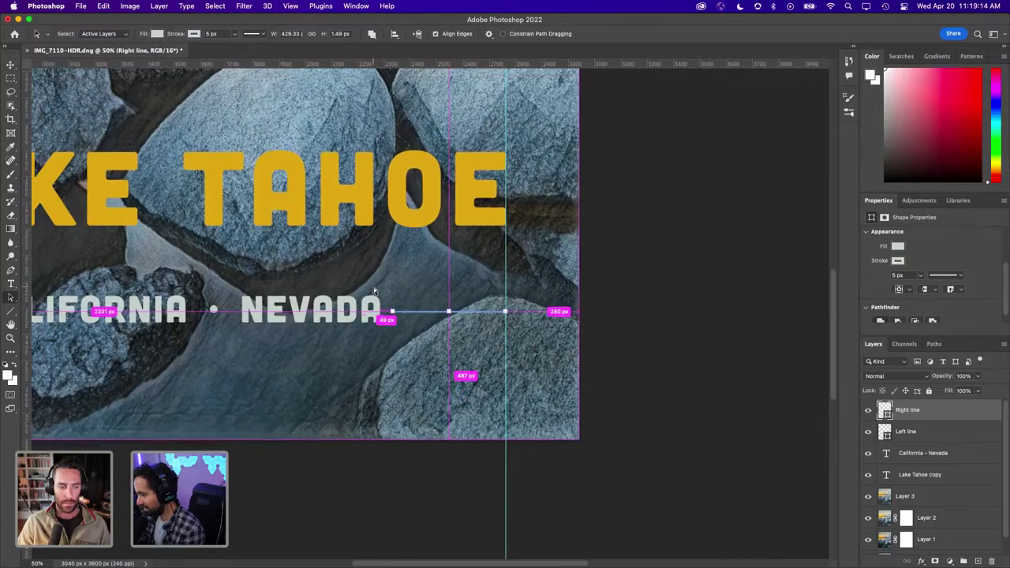
{"action": "left_click_drag", "start_coordinate": [314, 263], "coordinate": [578, 298]}
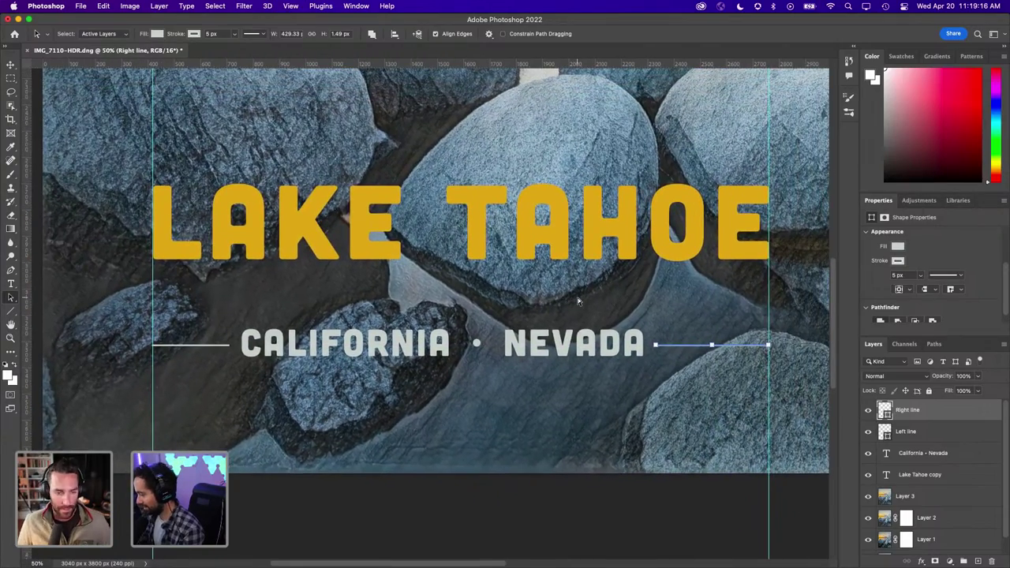
{"action": "key", "text": "super+minus"}
{"action": "key", "text": "super+minus"}
{"action": "scroll", "coordinate": [467, 270], "scroll_direction": "up", "scroll_amount": 5}
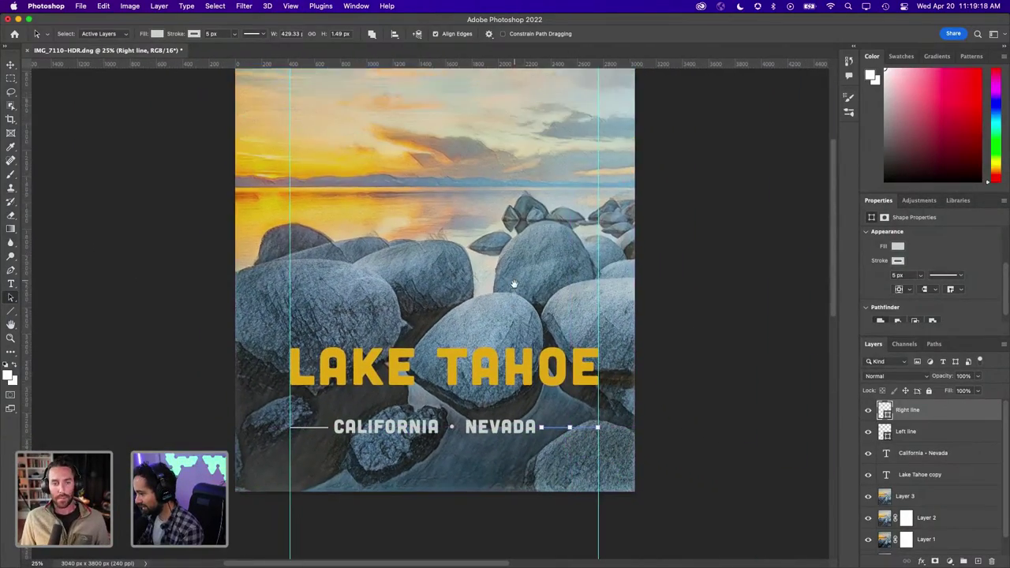
{"action": "left_click", "coordinate": [236, 7]}
{"action": "mouse_move", "coordinate": [290, 6]}
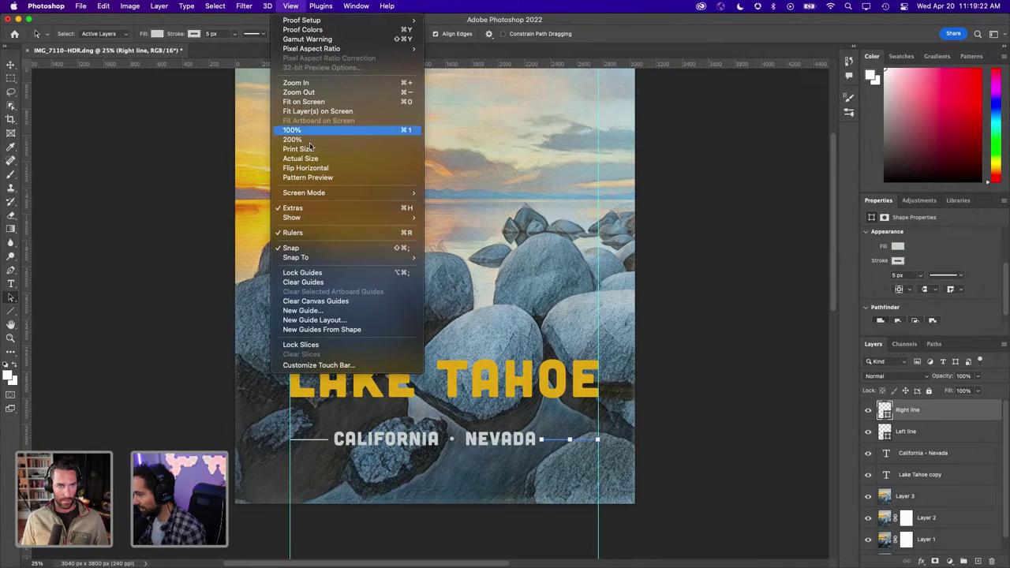
{"action": "left_click", "coordinate": [314, 248]}
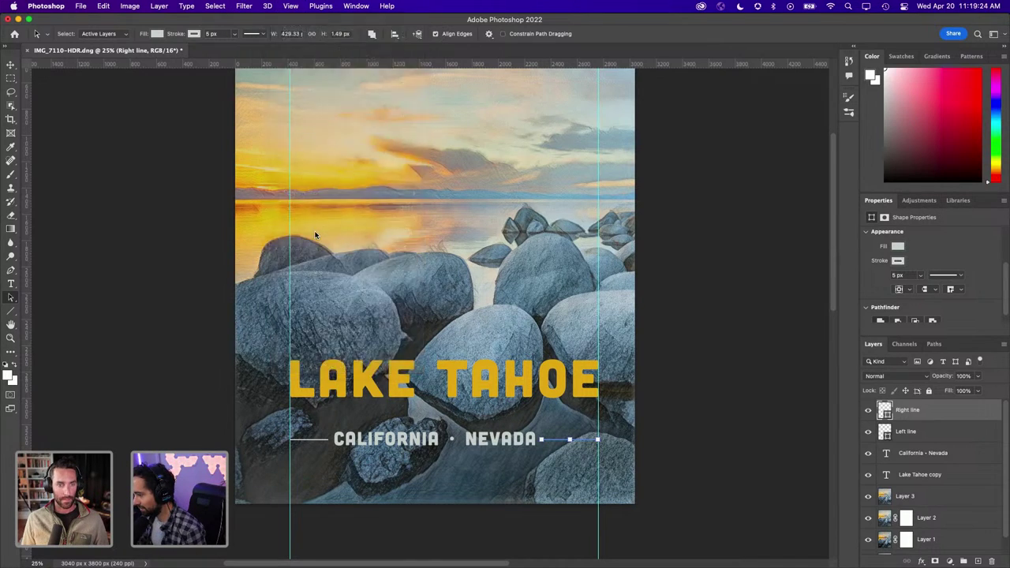
{"action": "left_click", "coordinate": [290, 6]}
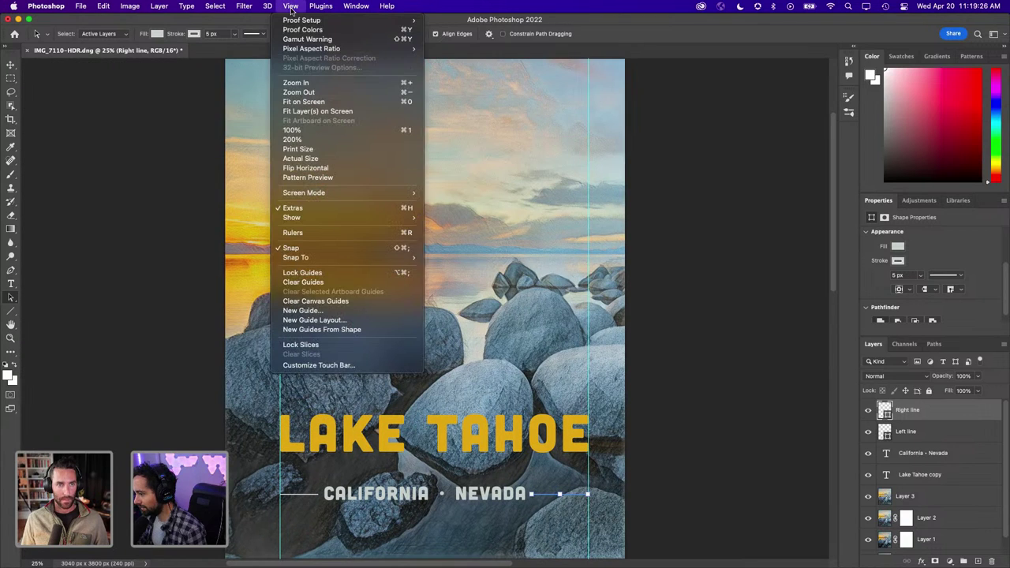
{"action": "left_click", "coordinate": [320, 282]}
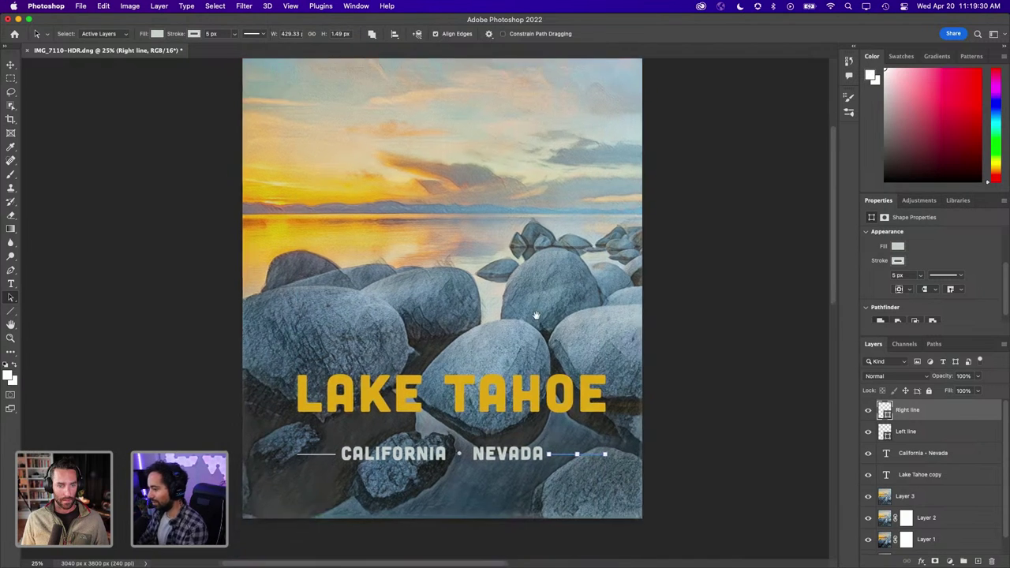
{"action": "left_click_drag", "start_coordinate": [517, 369], "coordinate": [537, 317]}
{"action": "key", "text": "super+minus"}
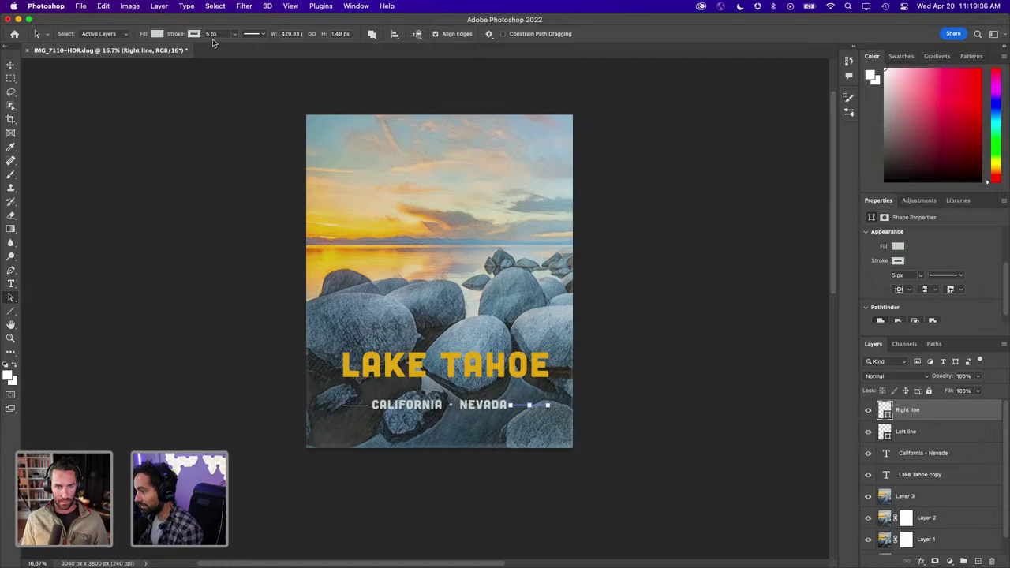
Enlarge the canvas by 1 inch in width and height, relative, in Inches
{"action": "left_click", "coordinate": [128, 7]}
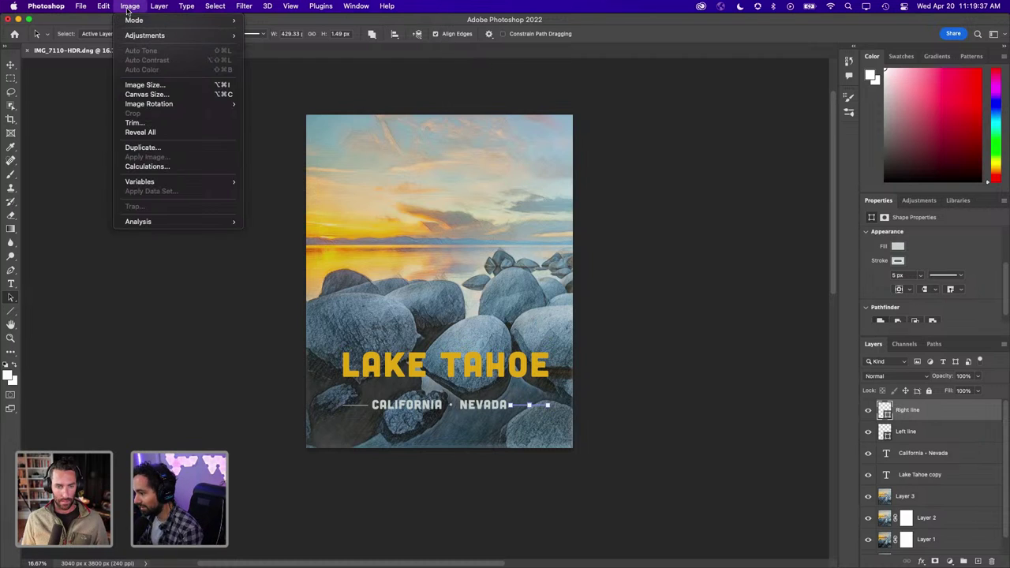
{"action": "left_click", "coordinate": [146, 94]}
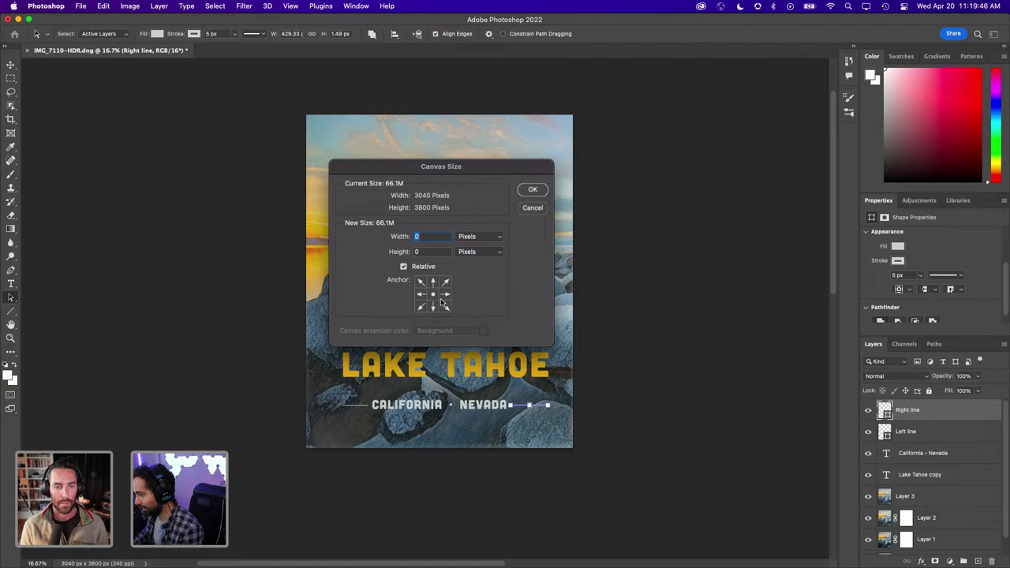
{"action": "left_click", "coordinate": [486, 241]}
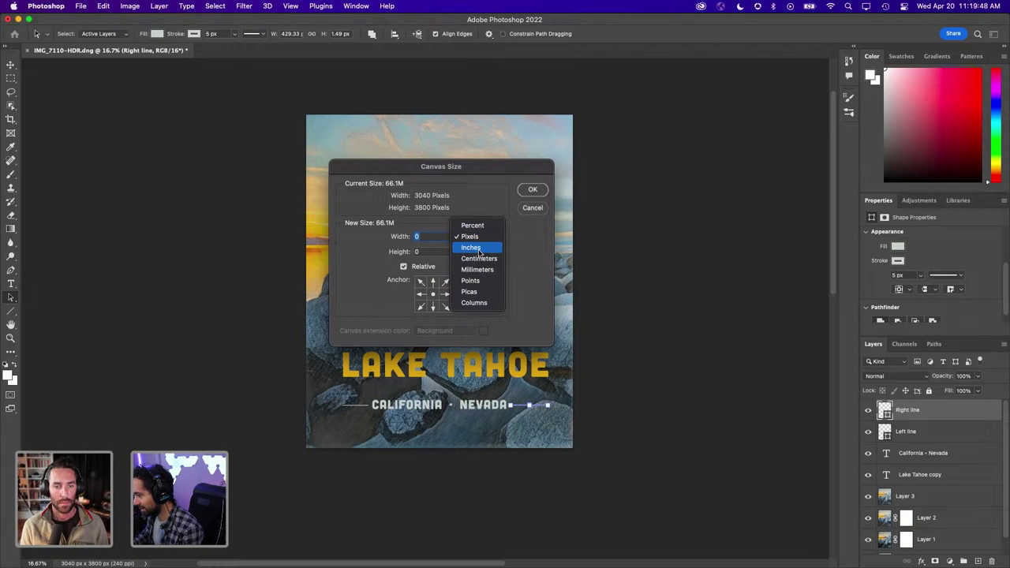
{"action": "left_click", "coordinate": [473, 247]}
{"action": "type", "text": "1"}
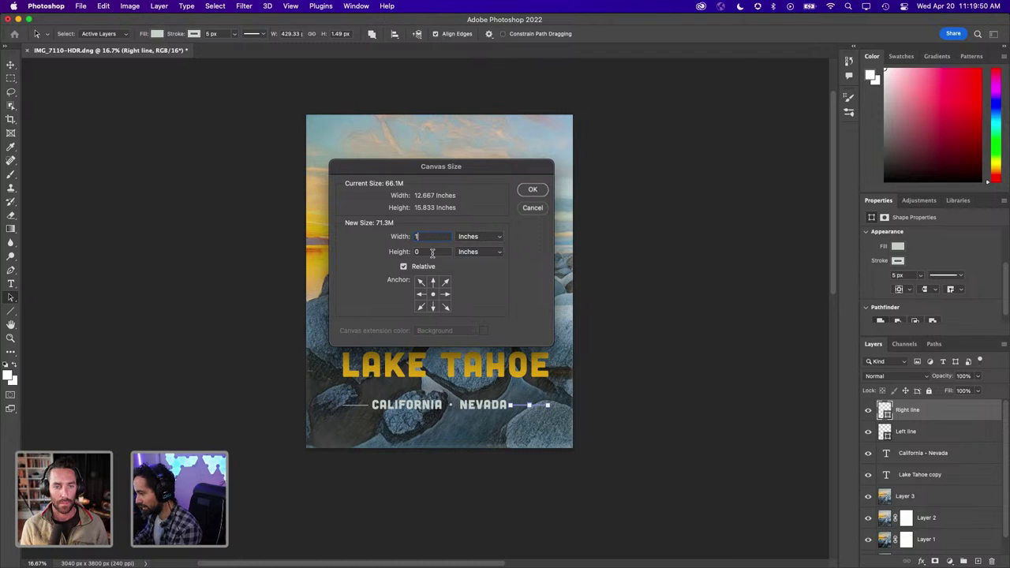
{"action": "left_click", "coordinate": [533, 191]}
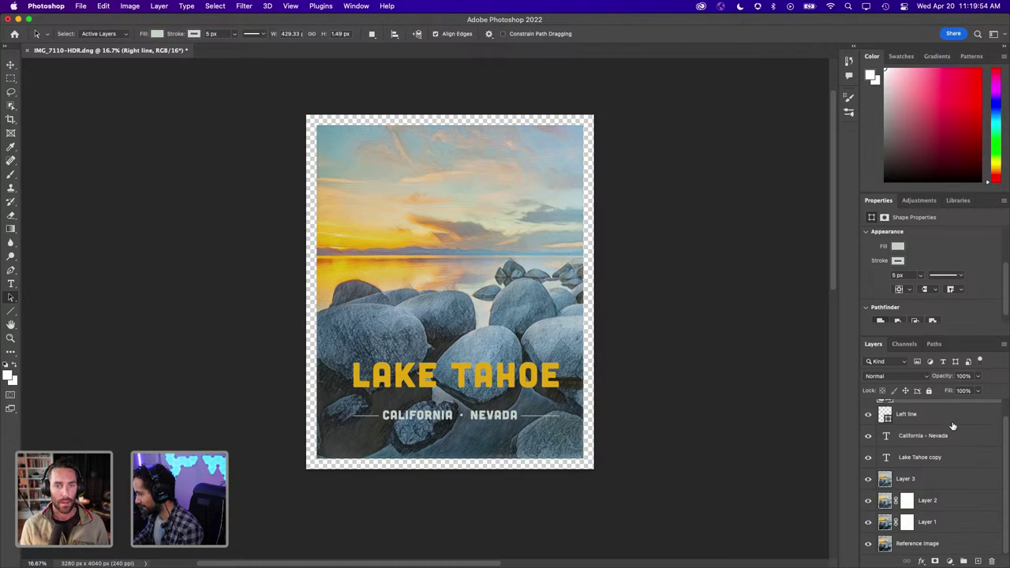
Undo an accidental layer mask on the Right line layer
{"action": "left_click", "coordinate": [934, 561]}
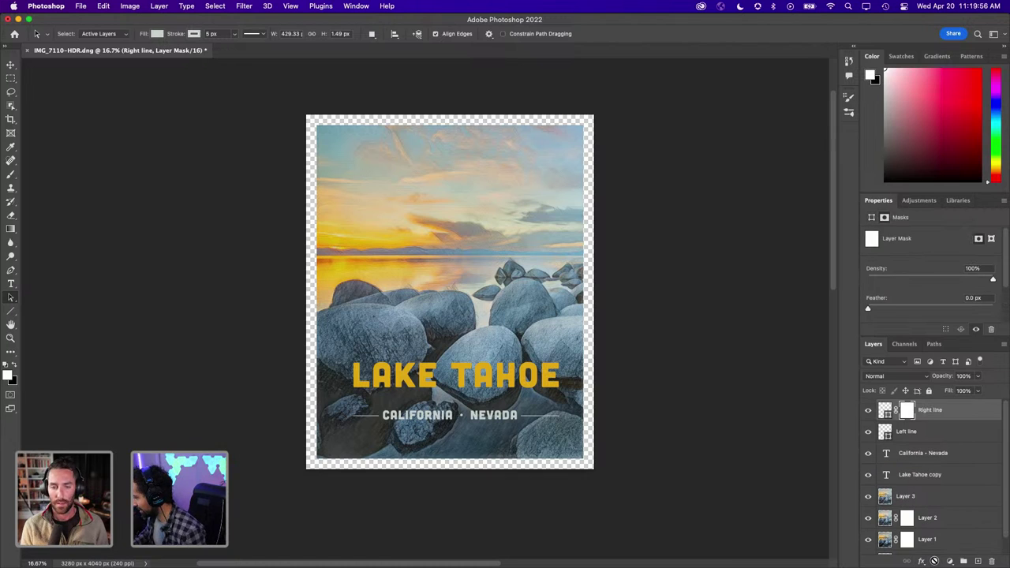
{"action": "key", "text": "super+z"}
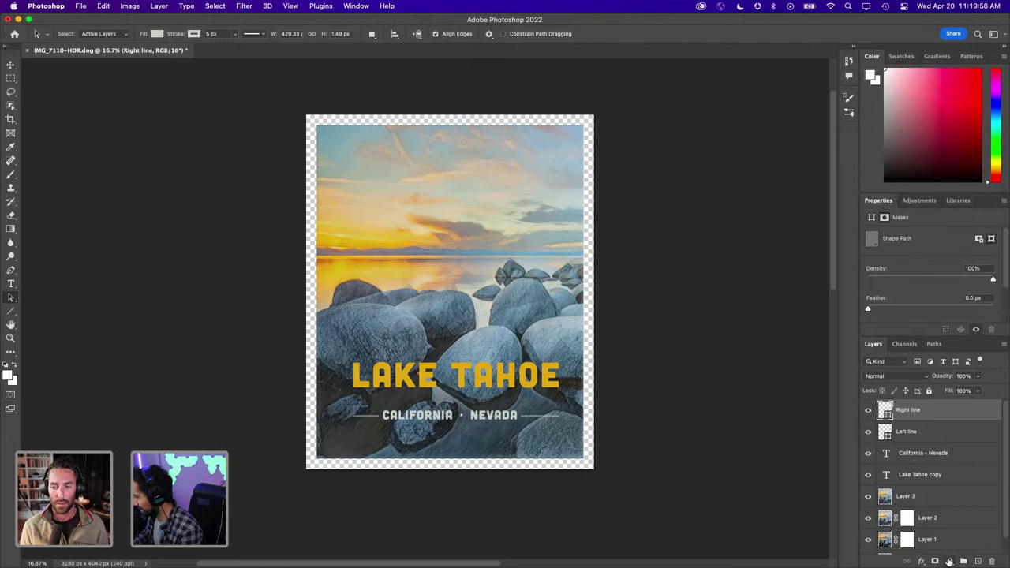
{"action": "left_click", "coordinate": [949, 561]}
Add a white Solid Color fill layer and move it beneath all other layers
{"action": "left_click", "coordinate": [969, 325]}
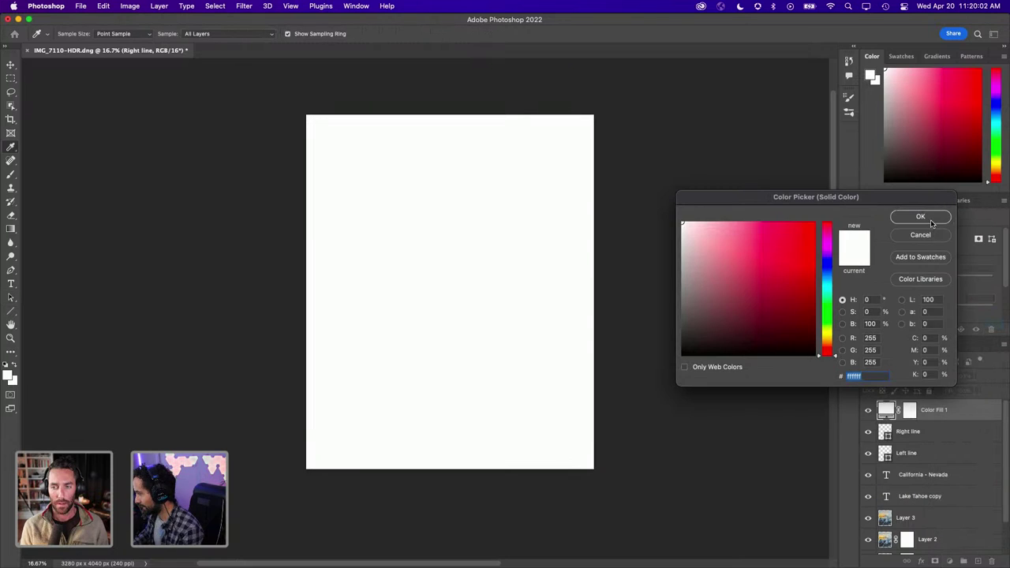
{"action": "left_click", "coordinate": [930, 219]}
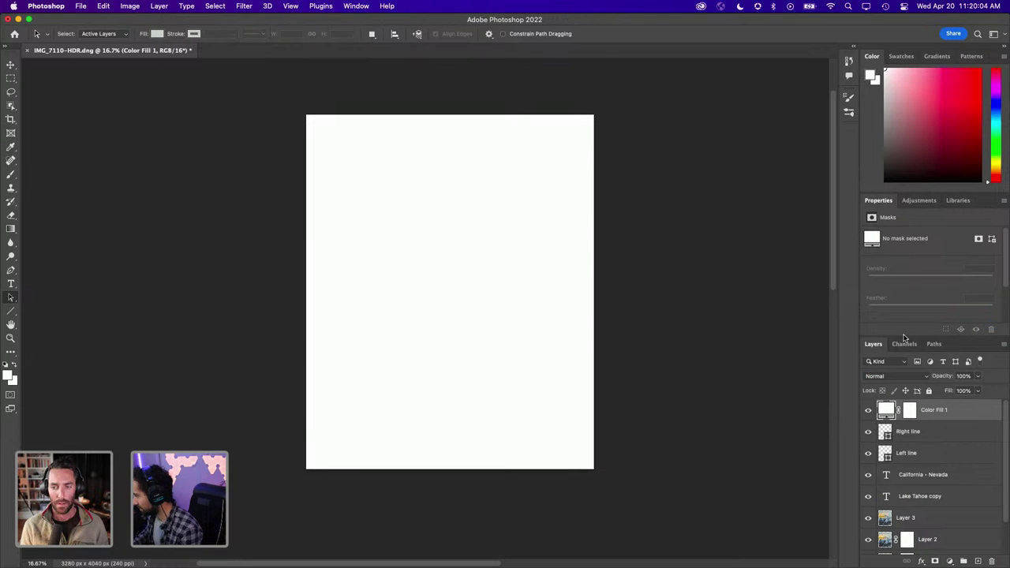
{"action": "left_click_drag", "start_coordinate": [903, 335], "coordinate": [903, 251]}
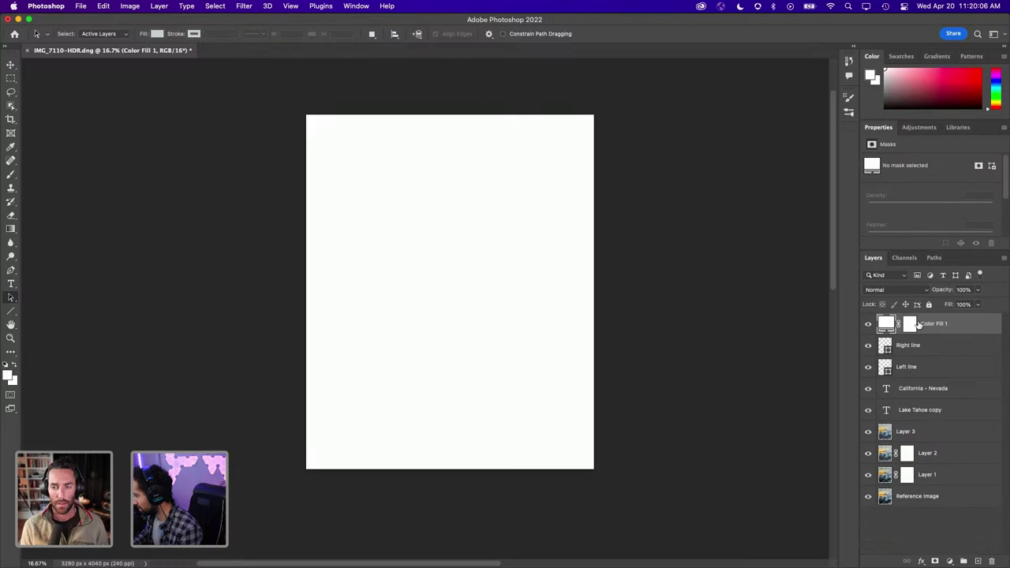
{"action": "left_click_drag", "start_coordinate": [918, 325], "coordinate": [924, 512]}
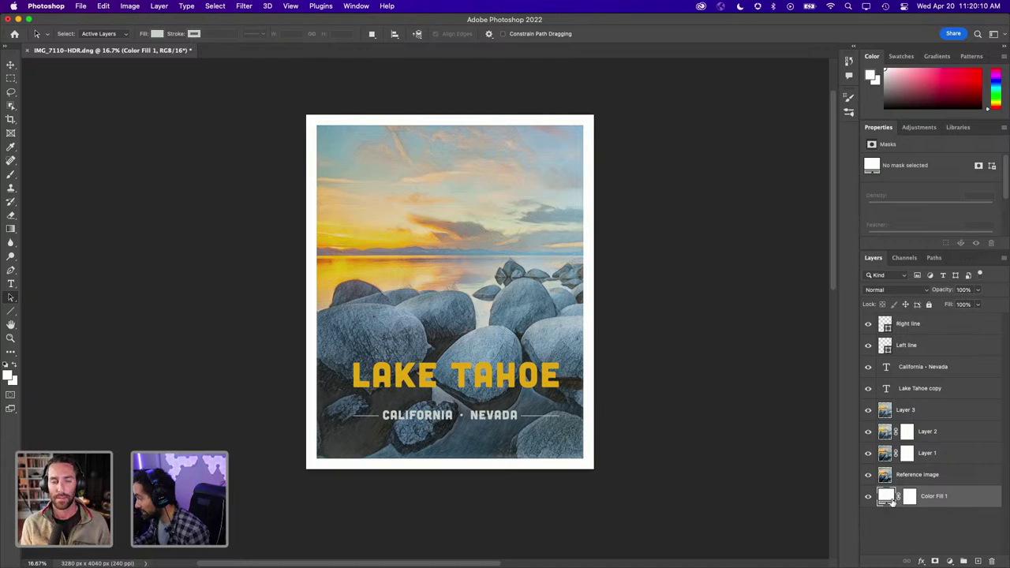
Try sampled colours for Color Fill 1, settling on pale warm grey #dededc
{"action": "double_click", "coordinate": [887, 497]}
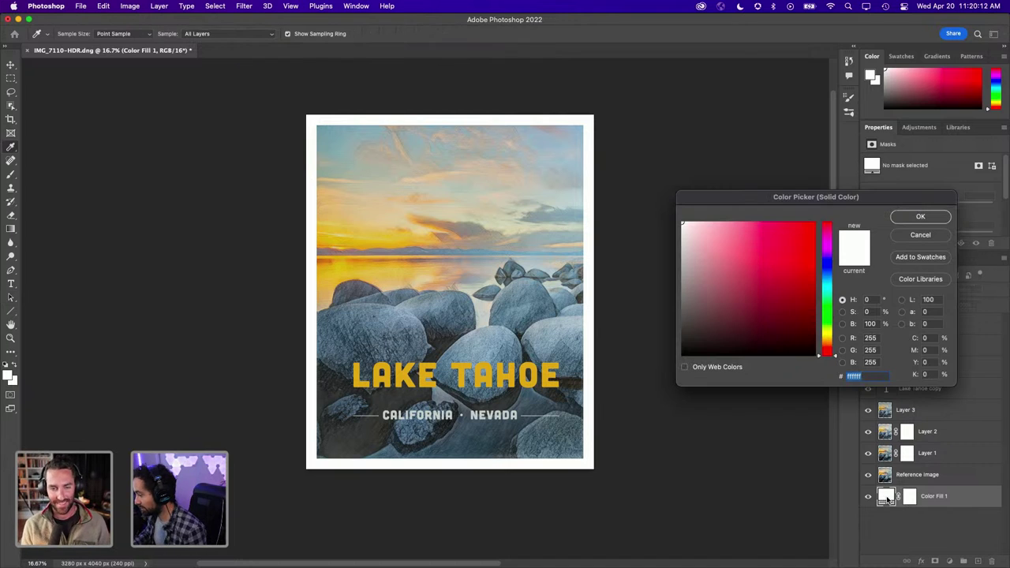
{"action": "left_click", "coordinate": [557, 331]}
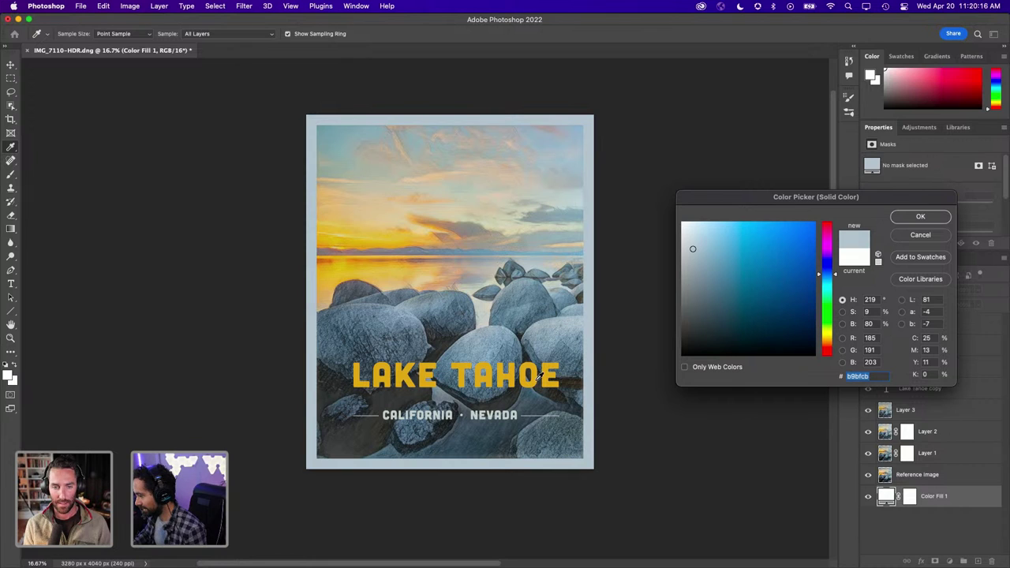
{"action": "left_click", "coordinate": [516, 418]}
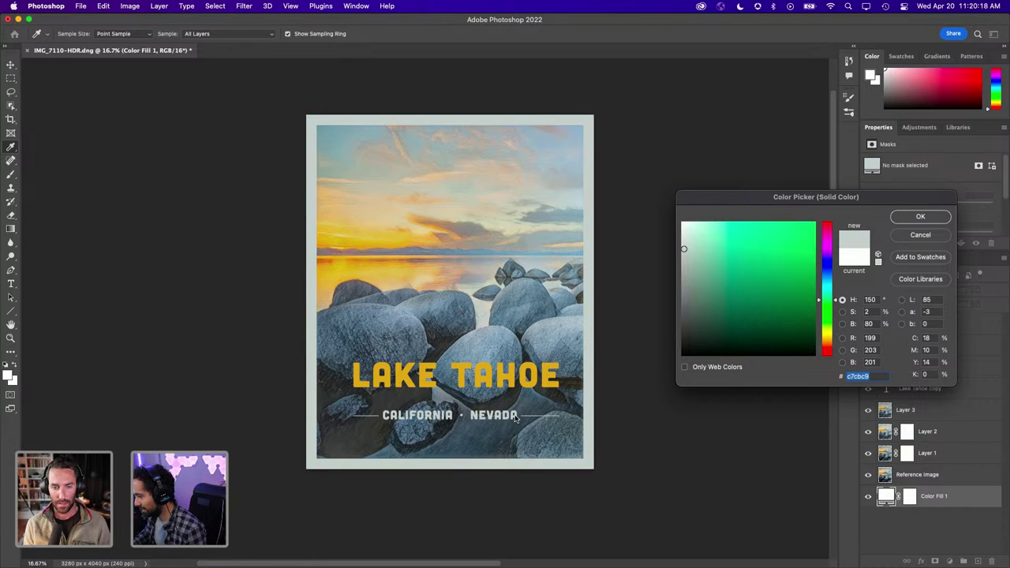
{"action": "left_click", "coordinate": [547, 368]}
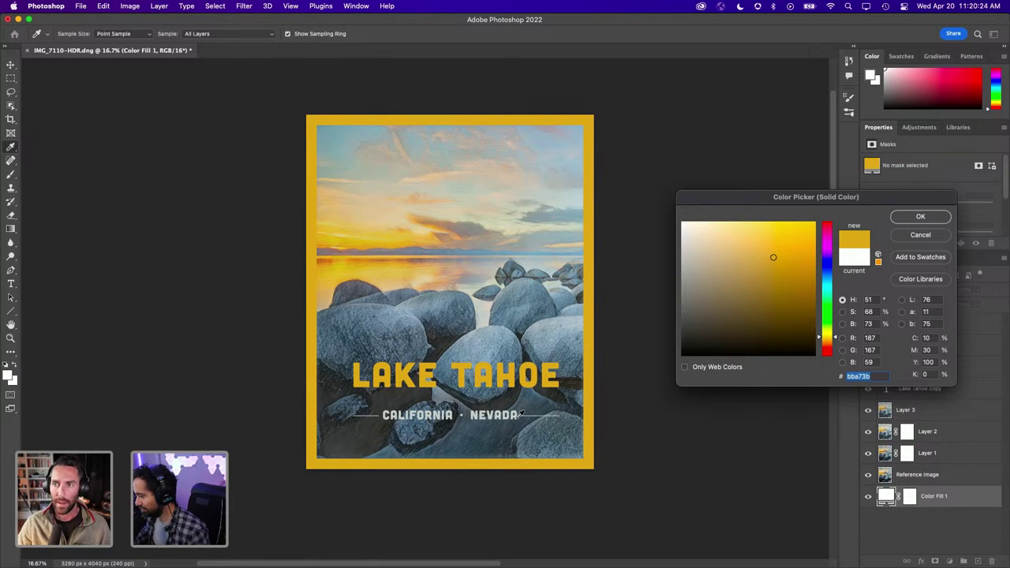
{"action": "left_click", "coordinate": [517, 420]}
{"action": "left_click", "coordinate": [547, 376]}
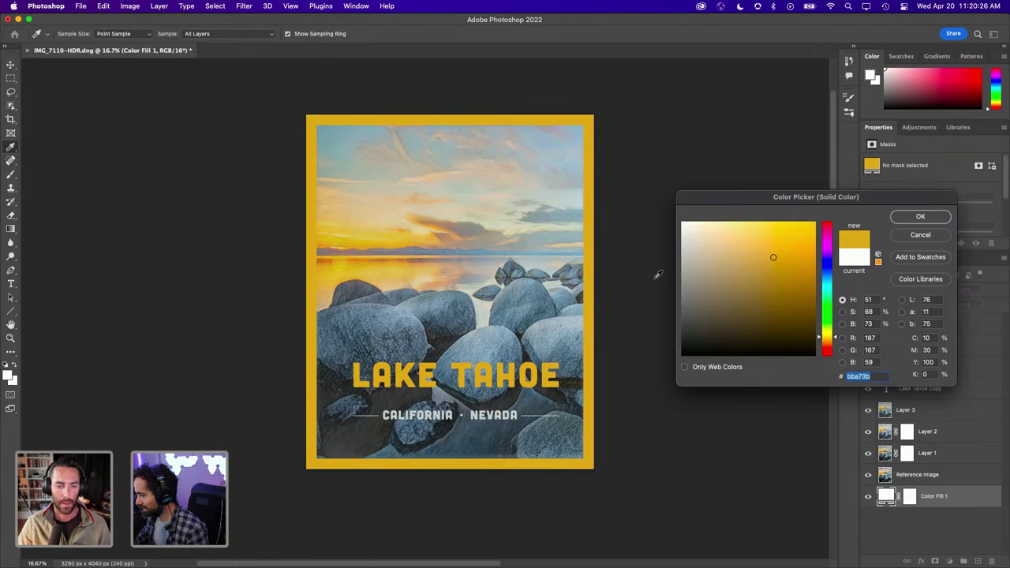
{"action": "left_click_drag", "start_coordinate": [703, 243], "coordinate": [639, 207]}
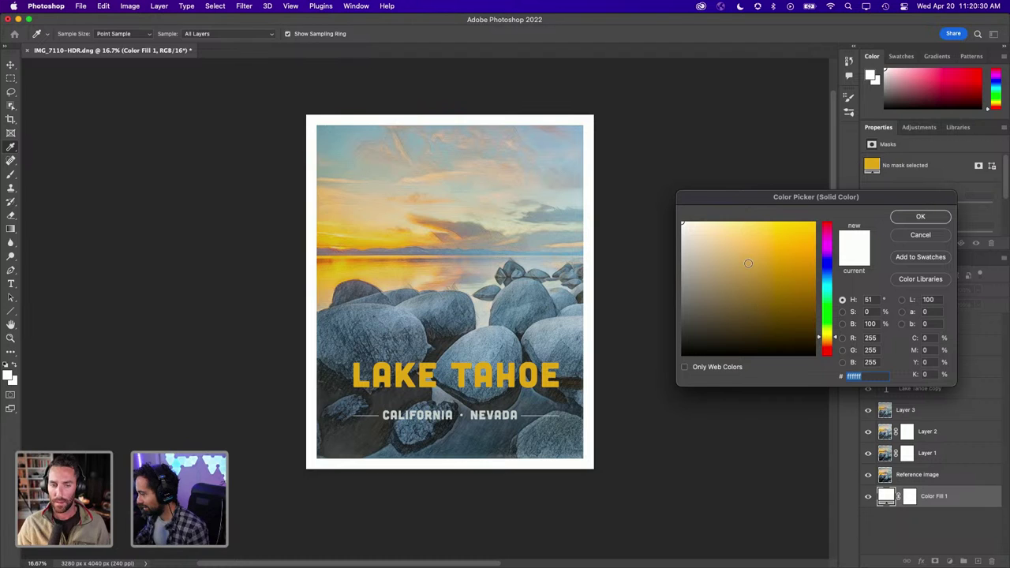
{"action": "mouse_move", "coordinate": [697, 282]}
{"action": "left_mouse_down"}
{"action": "mouse_move", "coordinate": [669, 382]}
{"action": "mouse_move", "coordinate": [656, 206]}
{"action": "left_mouse_up"}
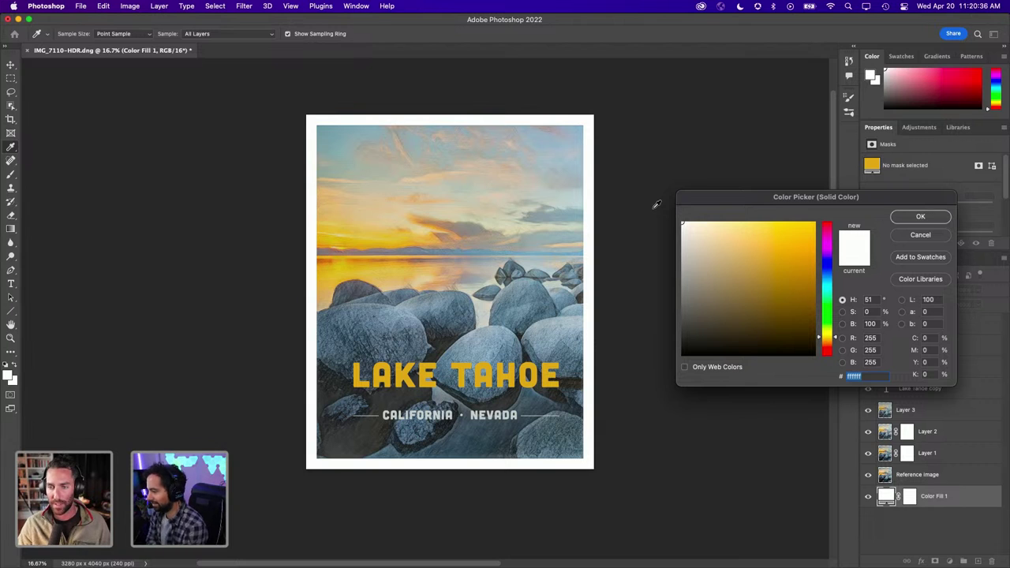
{"action": "left_click_drag", "start_coordinate": [683, 224], "coordinate": [681, 239]}
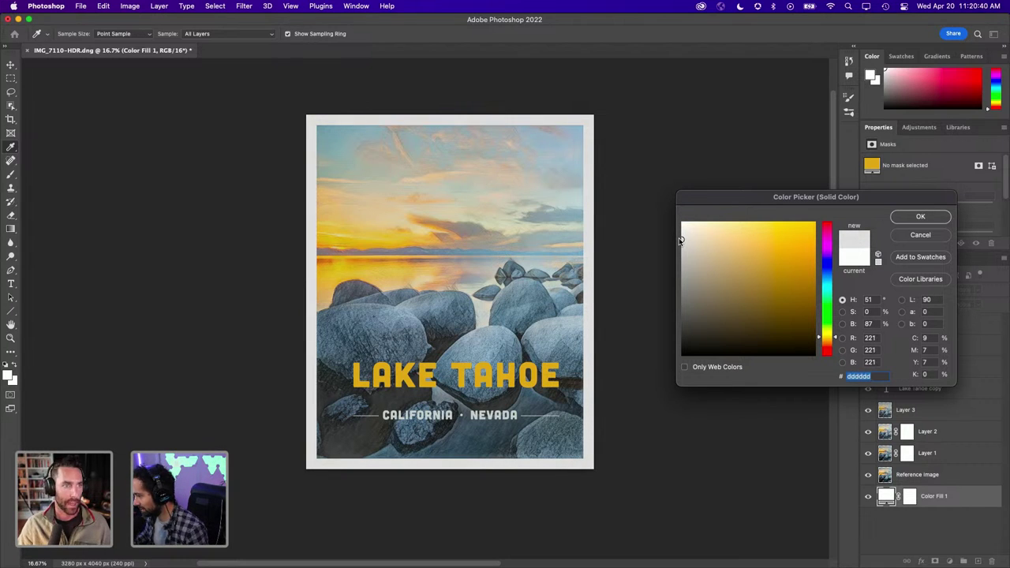
{"action": "left_click_drag", "start_coordinate": [686, 243], "coordinate": [684, 243]}
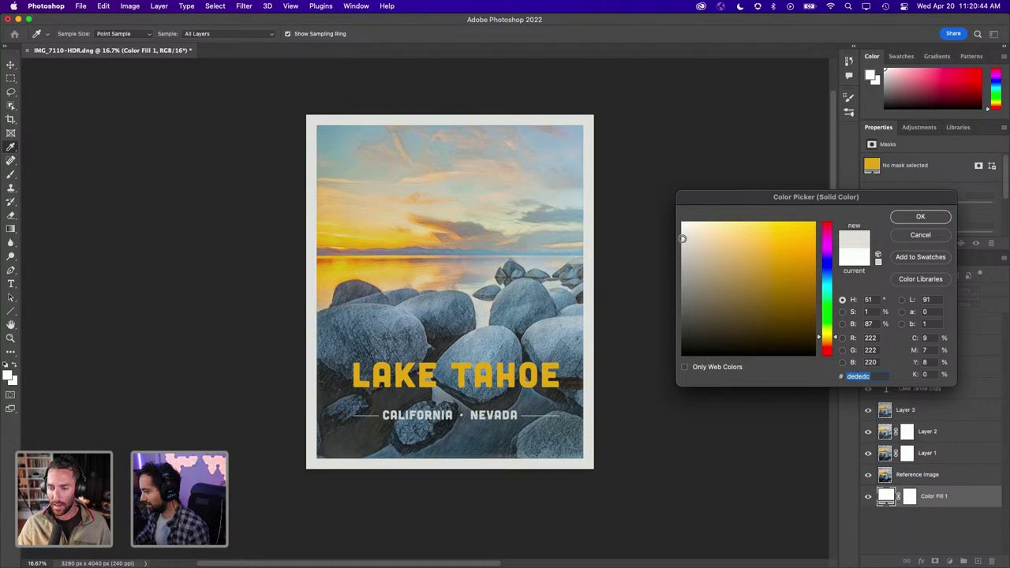
{"action": "key", "text": "Return"}
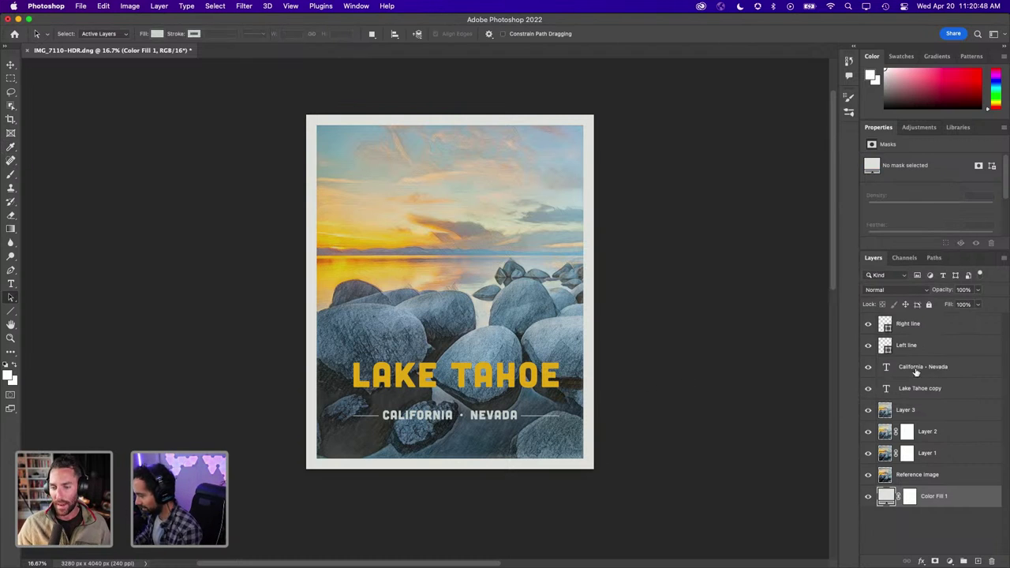
Select both lines and the two text layers and nudge them down
{"action": "left_click", "coordinate": [925, 326]}
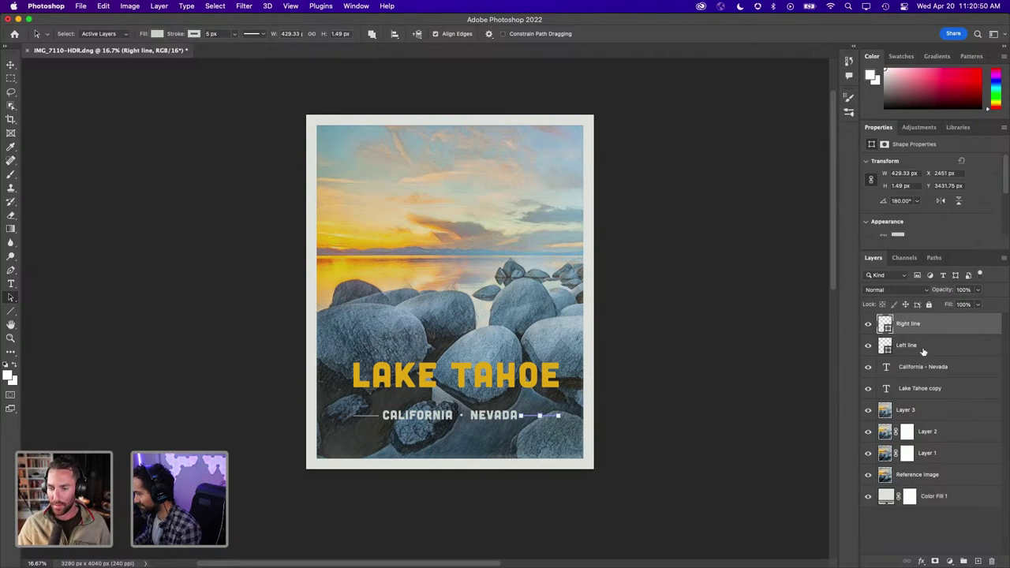
{"action": "left_click", "coordinate": [921, 384]}
{"action": "left_click", "coordinate": [918, 326], "text": "shift"}
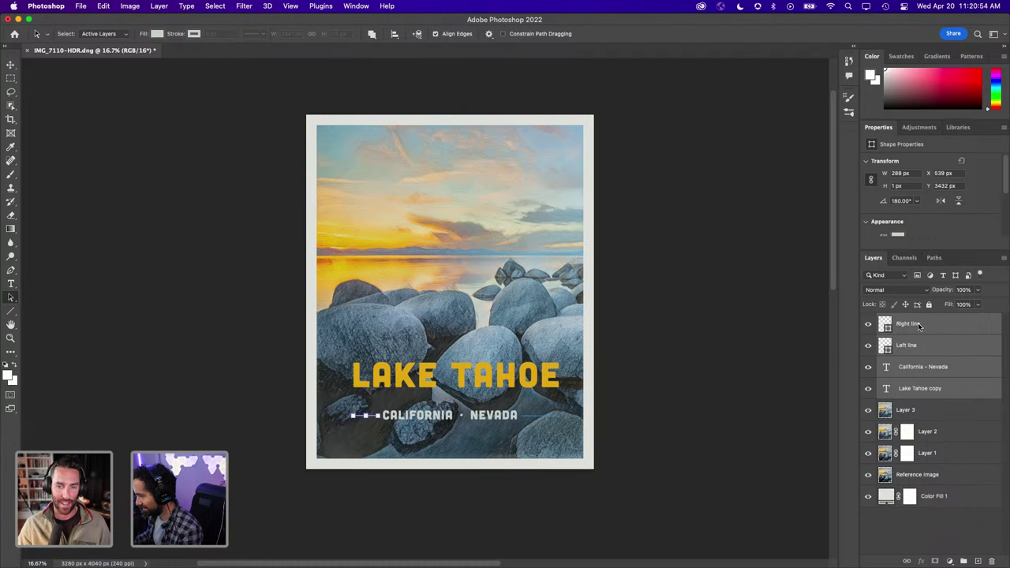
{"action": "key", "text": "v"}
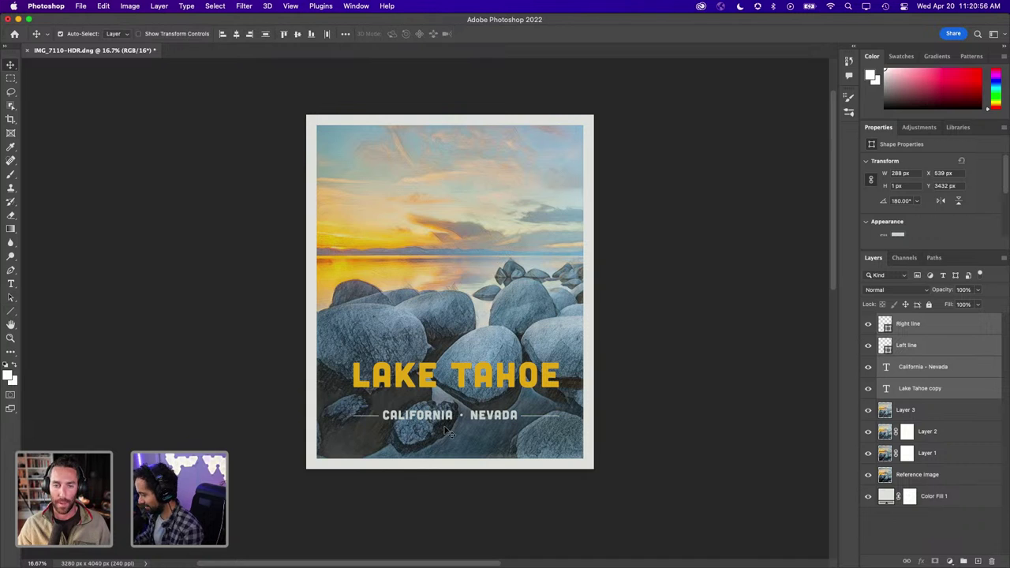
{"action": "key", "text": "Down"}
{"action": "key", "text": "Down"}
{"action": "key", "text": "Down"}
{"action": "key", "text": "Down"}
{"action": "key", "text": "Down"}
{"action": "key", "text": "Down"}
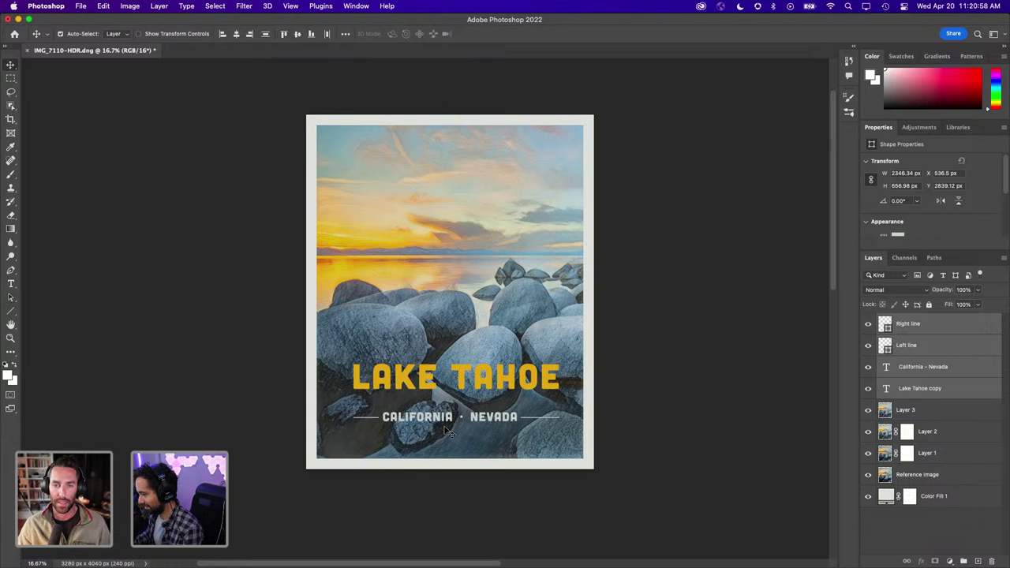
{"action": "key", "text": "shift+Down"}
{"action": "key", "text": "shift+Down"}
{"action": "key", "text": "shift+Down"}
{"action": "key", "text": "shift+Down"}
{"action": "key", "text": "shift+Down"}
{"action": "key", "text": "shift+Down"}
{"action": "key", "text": "shift+Down"}
{"action": "key", "text": "shift+Down"}
{"action": "key", "text": "shift+Down"}
{"action": "key", "text": "shift+Down"}
{"action": "key", "text": "shift+Down"}
{"action": "key", "text": "shift+Down"}
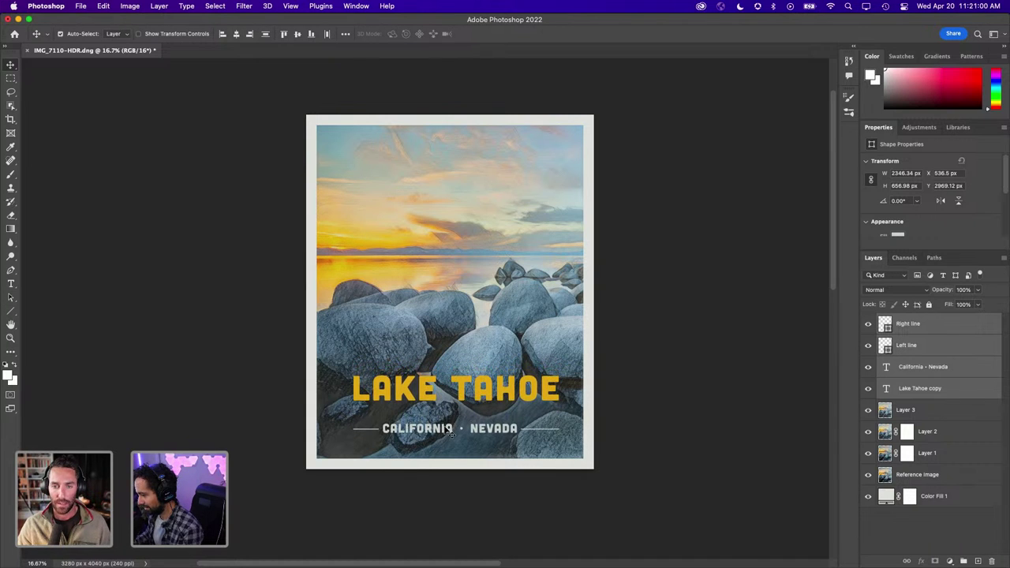
Nudge the subtitle and both lines back up, closer to the LAKE TAHOE title
{"action": "left_click", "coordinate": [659, 411]}
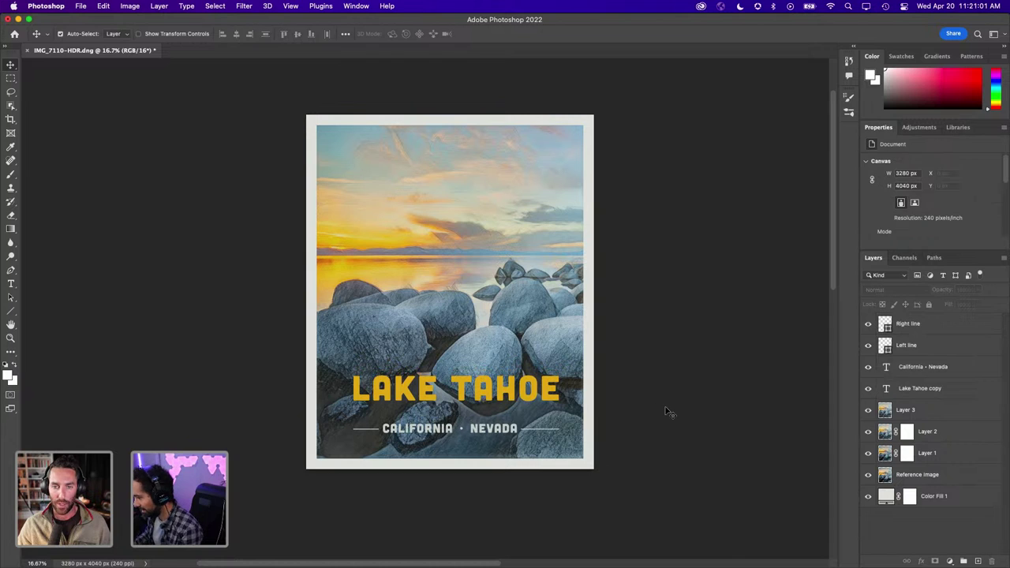
{"action": "left_click", "coordinate": [936, 368]}
{"action": "left_click", "coordinate": [930, 388], "text": "shift"}
{"action": "left_click", "coordinate": [924, 348], "text": "shift"}
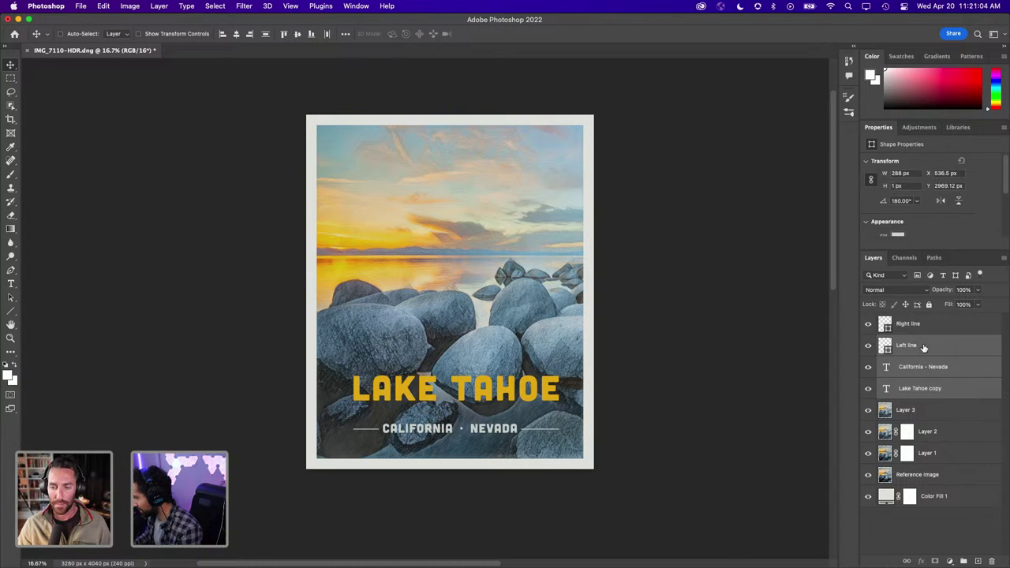
{"action": "left_click", "coordinate": [937, 368]}
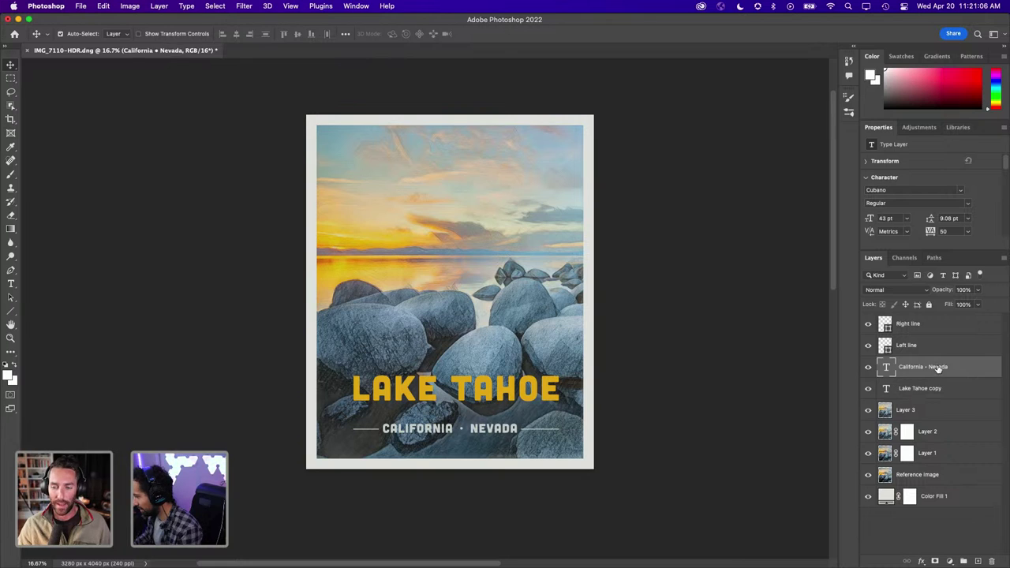
{"action": "left_click", "coordinate": [923, 348], "text": "shift"}
{"action": "left_click", "coordinate": [929, 326], "text": "shift"}
{"action": "key", "text": "shift+Up"}
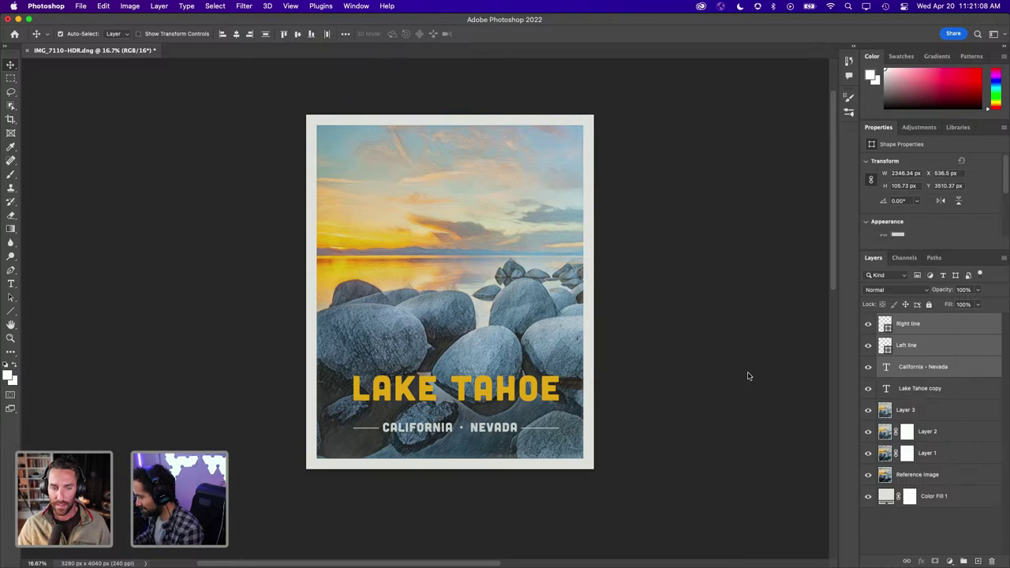
{"action": "key", "text": "shift+Up"}
{"action": "key", "text": "shift+Up"}
{"action": "key", "text": "shift+Up"}
{"action": "key", "text": "shift+Up"}
{"action": "key", "text": "shift+Up"}
{"action": "key", "text": "shift+Up"}
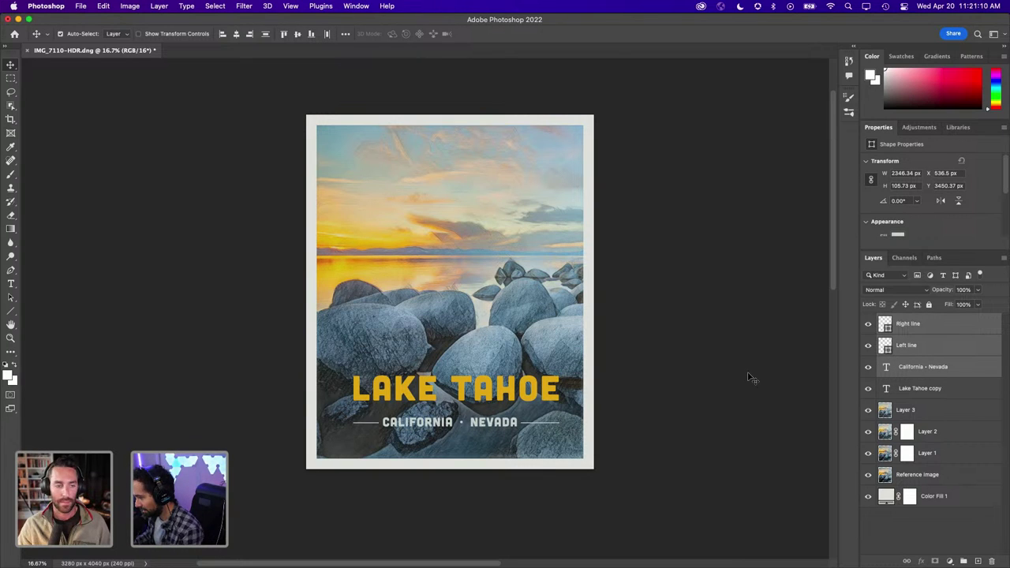
{"action": "scroll", "coordinate": [476, 456], "scroll_direction": "up", "scroll_amount": 2}
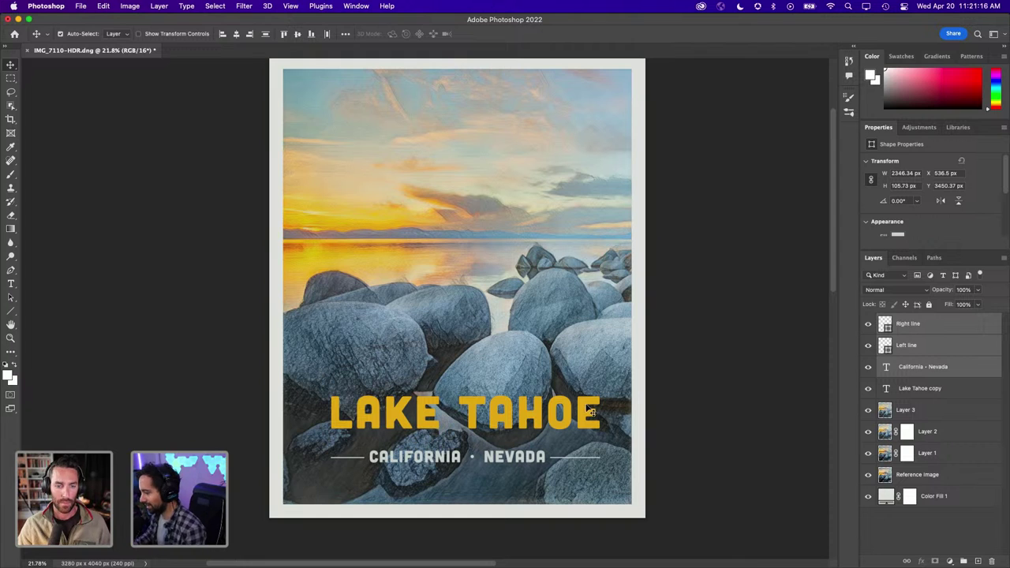
Convert Layer 3 through Reference image into a single smart object
{"action": "left_click", "coordinate": [935, 410]}
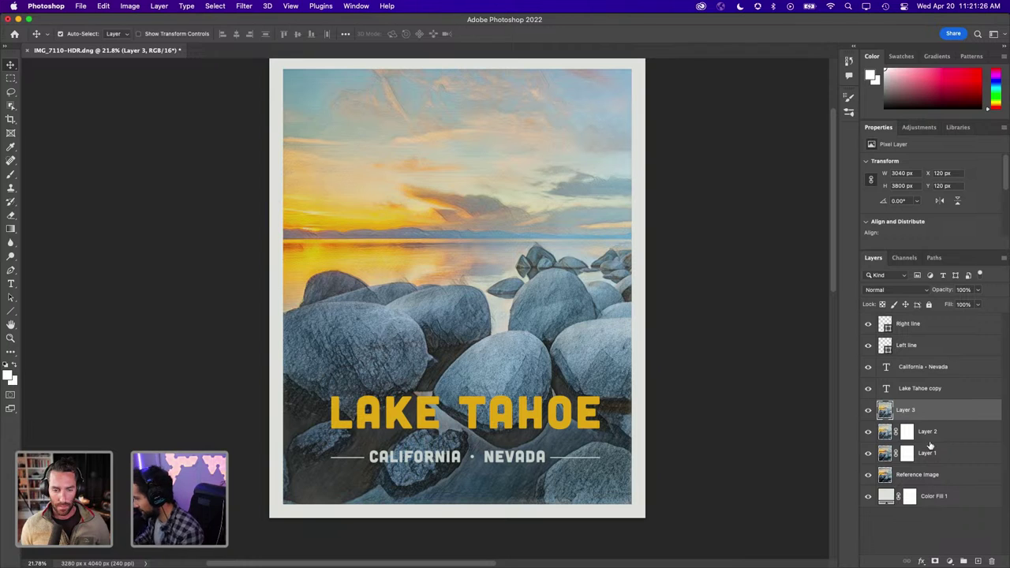
{"action": "left_click", "coordinate": [935, 476], "text": "shift"}
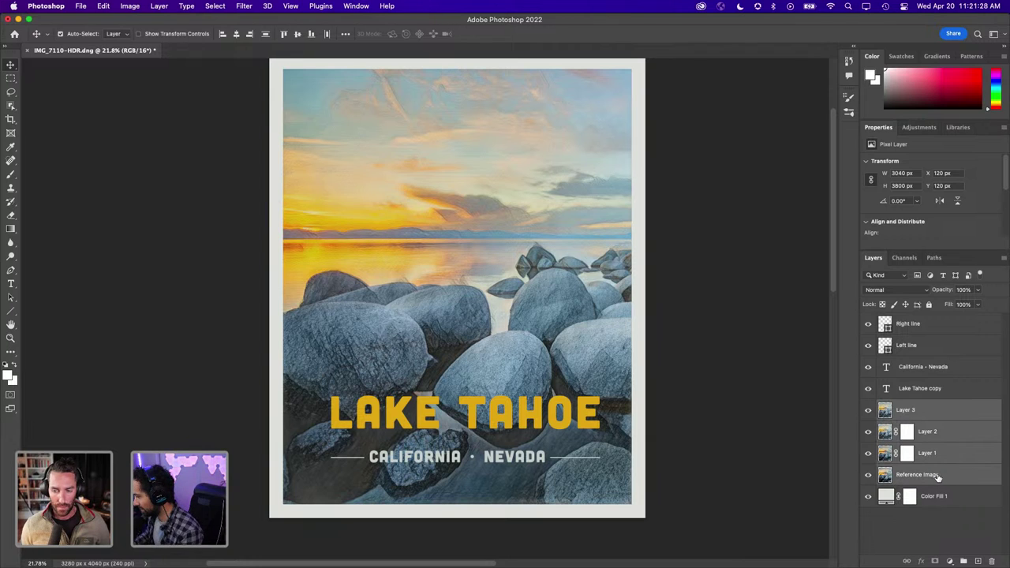
{"action": "right_click", "coordinate": [942, 478]}
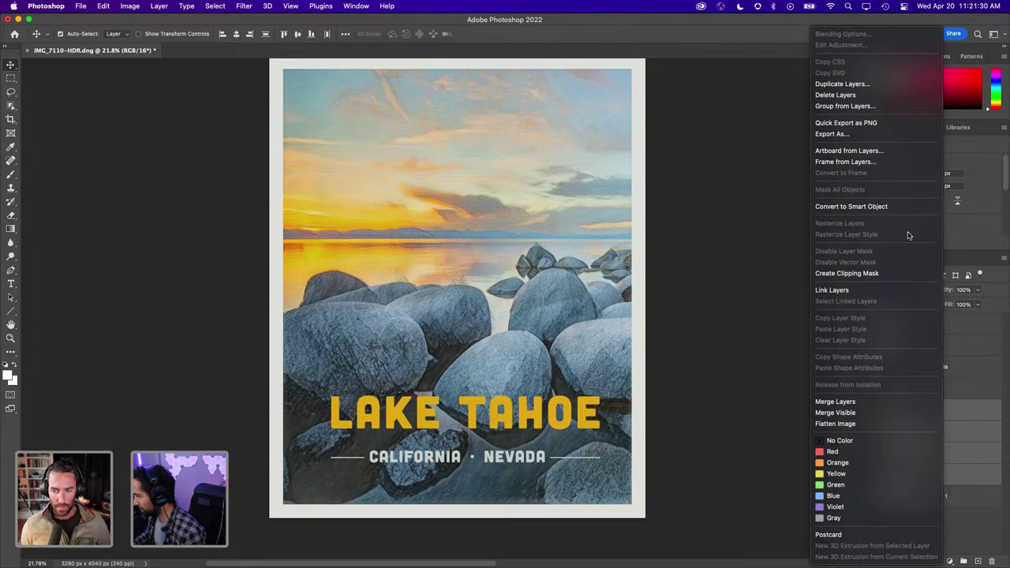
{"action": "left_click", "coordinate": [897, 206]}
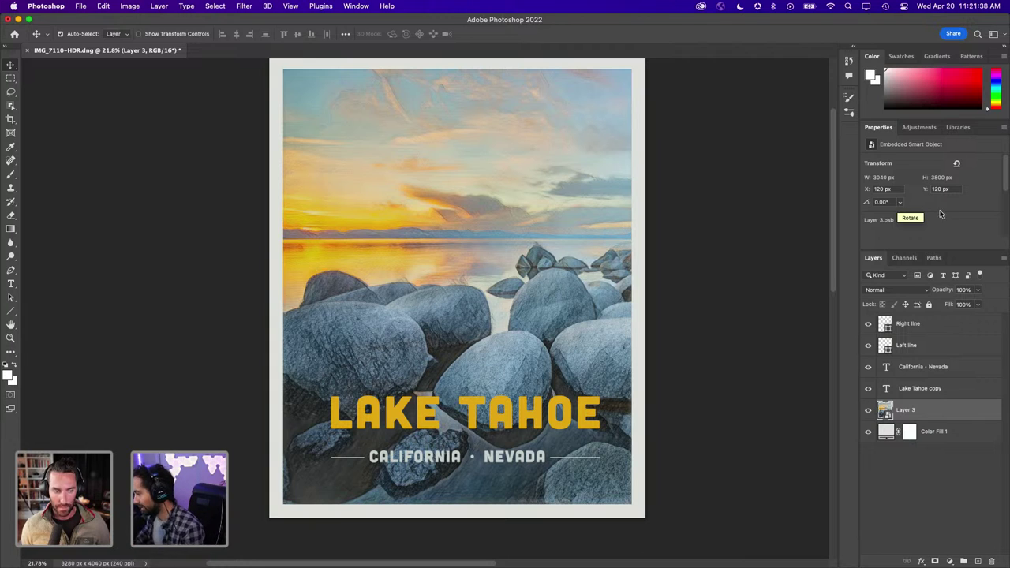
Rename the combined smart object layer Photos
{"action": "double_click", "coordinate": [907, 410]}
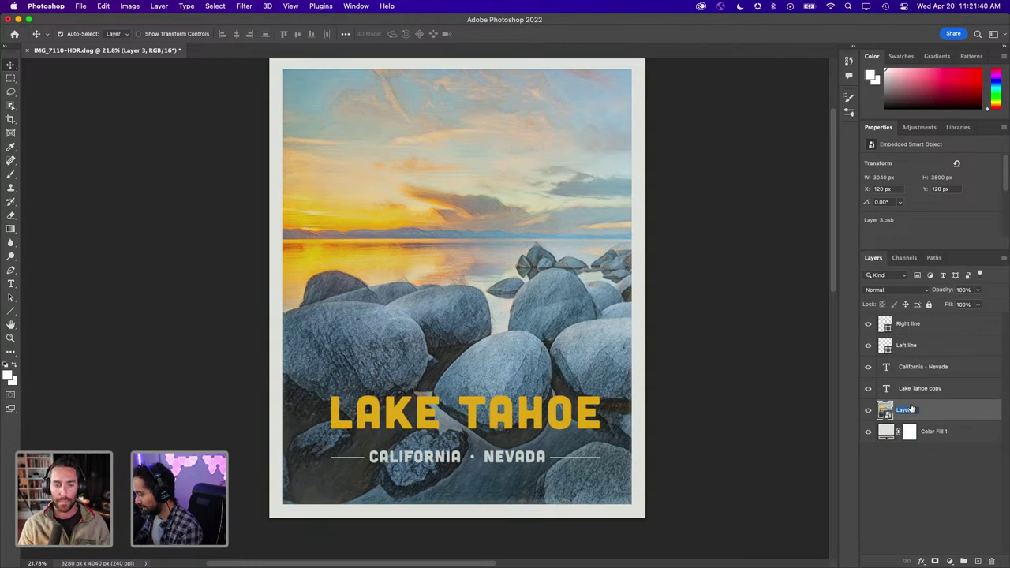
{"action": "type", "text": "Photos"}
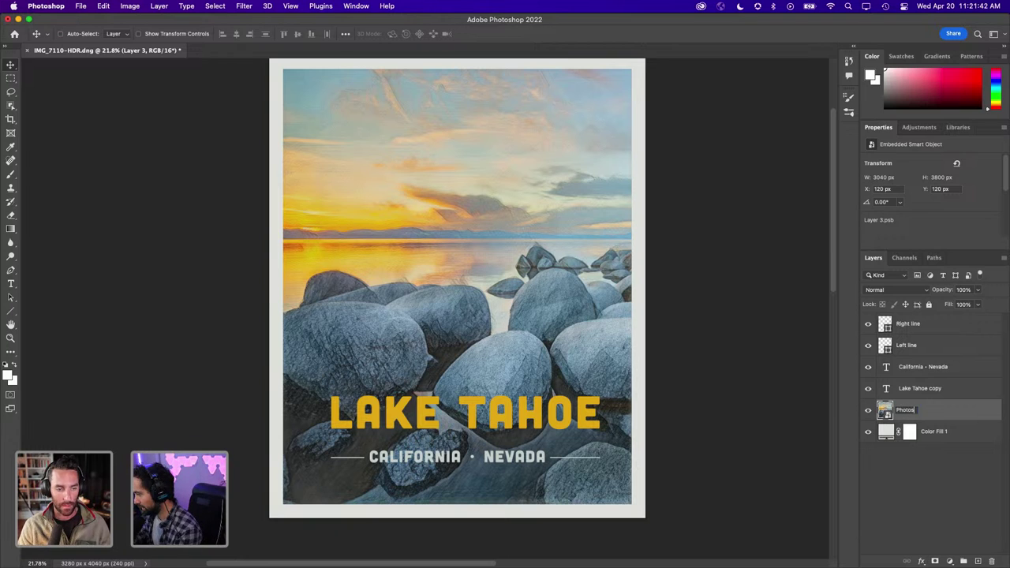
{"action": "key", "text": "Return"}
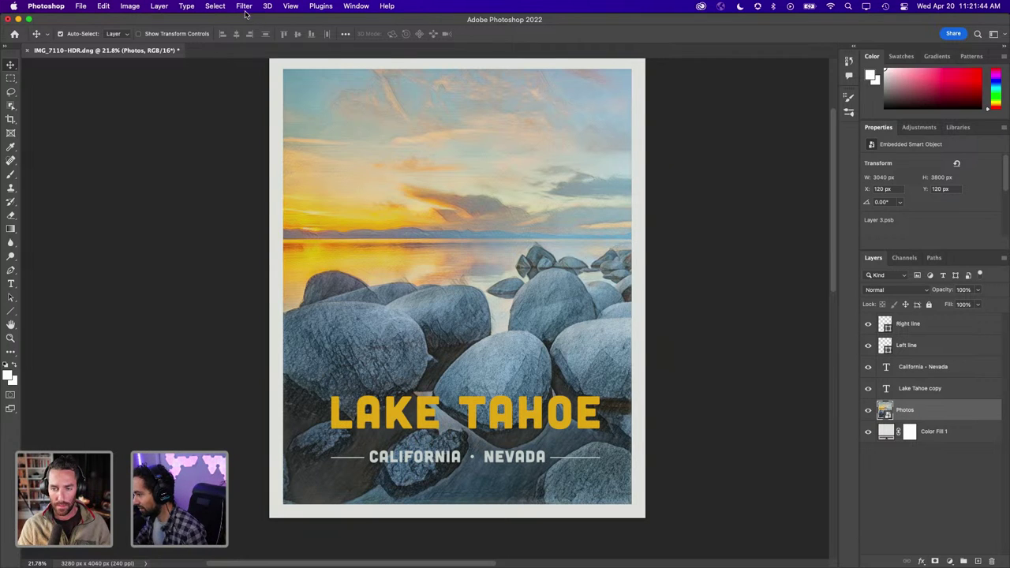
{"action": "left_click", "coordinate": [243, 7]}
Open the Camera Raw filter on Photos and start a Linear Gradient mask
{"action": "left_click", "coordinate": [263, 85]}
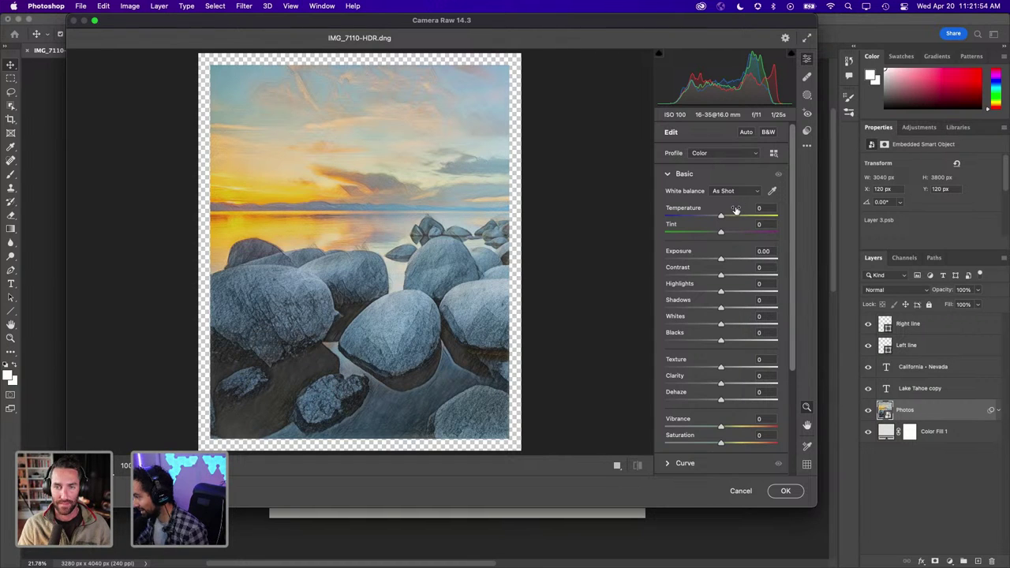
{"action": "mouse_move", "coordinate": [806, 96]}
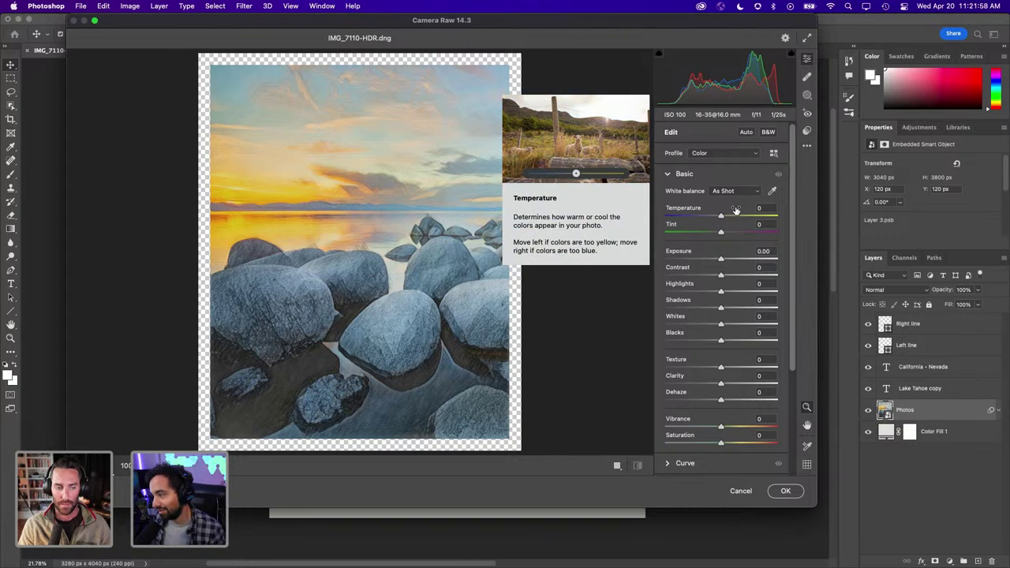
{"action": "left_click", "coordinate": [806, 96]}
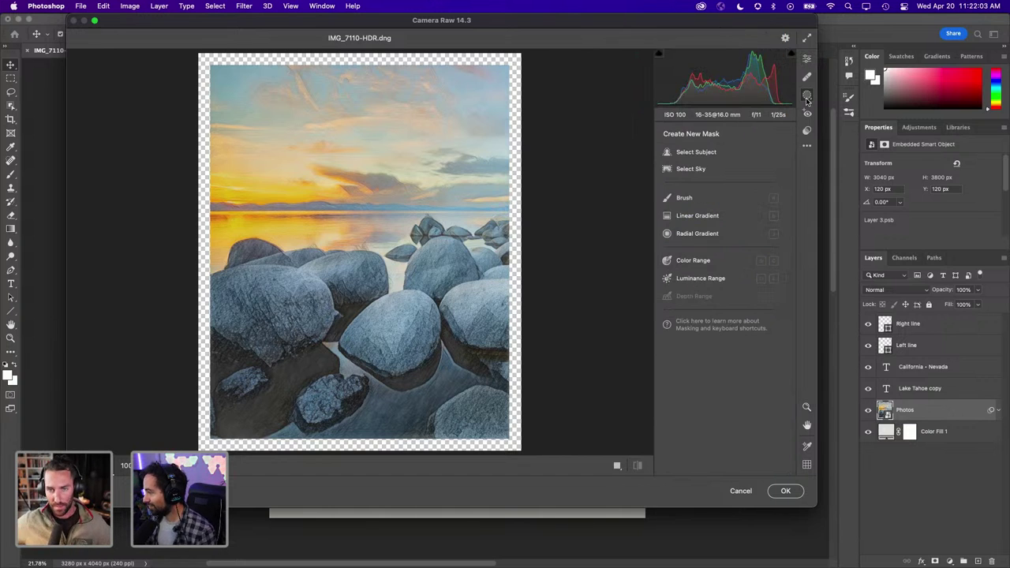
{"action": "left_click", "coordinate": [697, 216]}
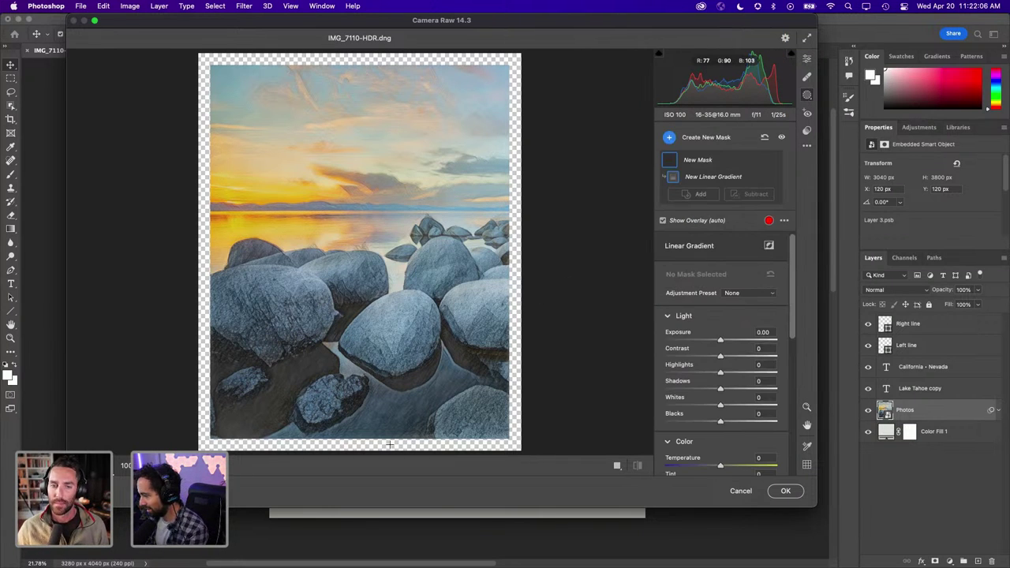
Position the gradient over the photo's bottom, fading out across the middle rocks
{"action": "left_click_drag", "start_coordinate": [390, 444], "coordinate": [389, 303]}
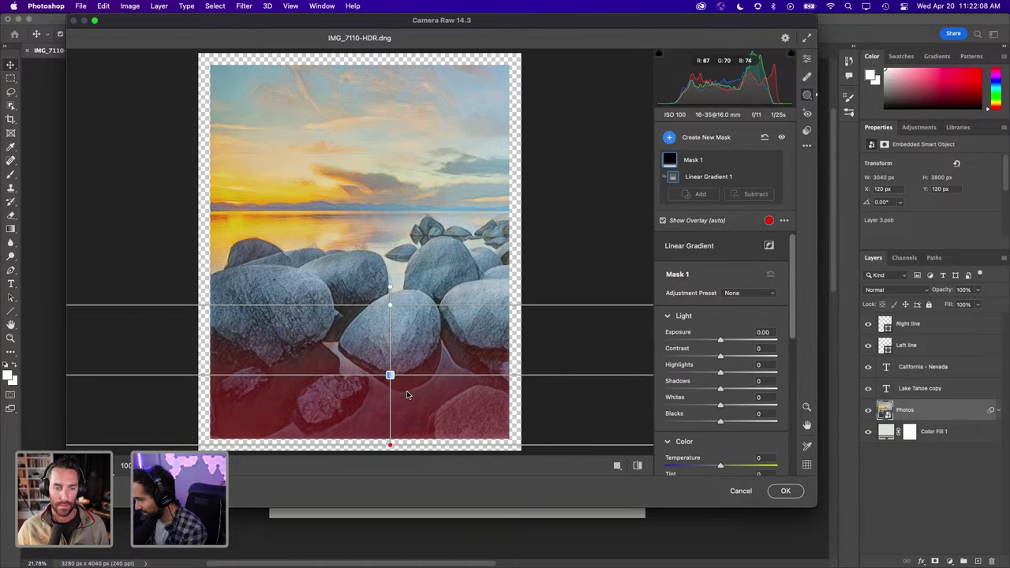
{"action": "left_click_drag", "start_coordinate": [390, 374], "coordinate": [373, 374]}
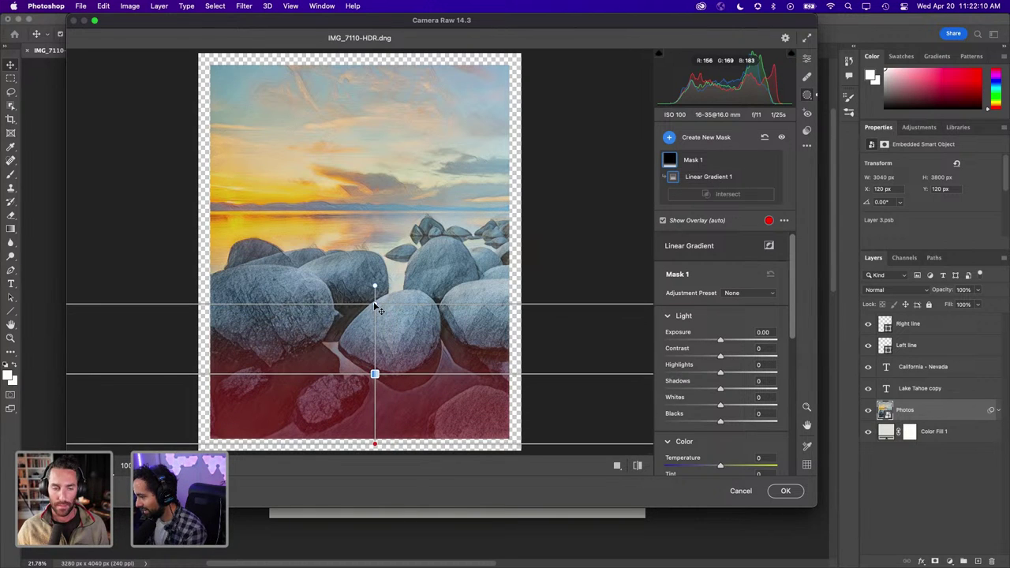
{"action": "left_click_drag", "start_coordinate": [376, 307], "coordinate": [375, 292]}
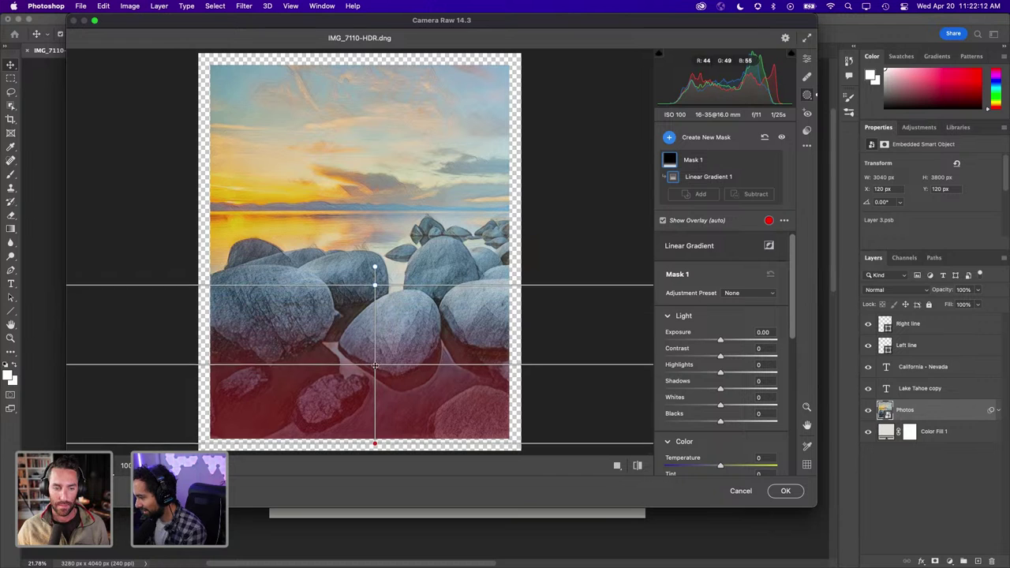
{"action": "left_click_drag", "start_coordinate": [374, 365], "coordinate": [374, 330]}
{"action": "mouse_move", "coordinate": [376, 253]}
{"action": "left_mouse_down"}
{"action": "mouse_move", "coordinate": [376, 232]}
{"action": "mouse_move", "coordinate": [377, 325]}
{"action": "left_mouse_up"}
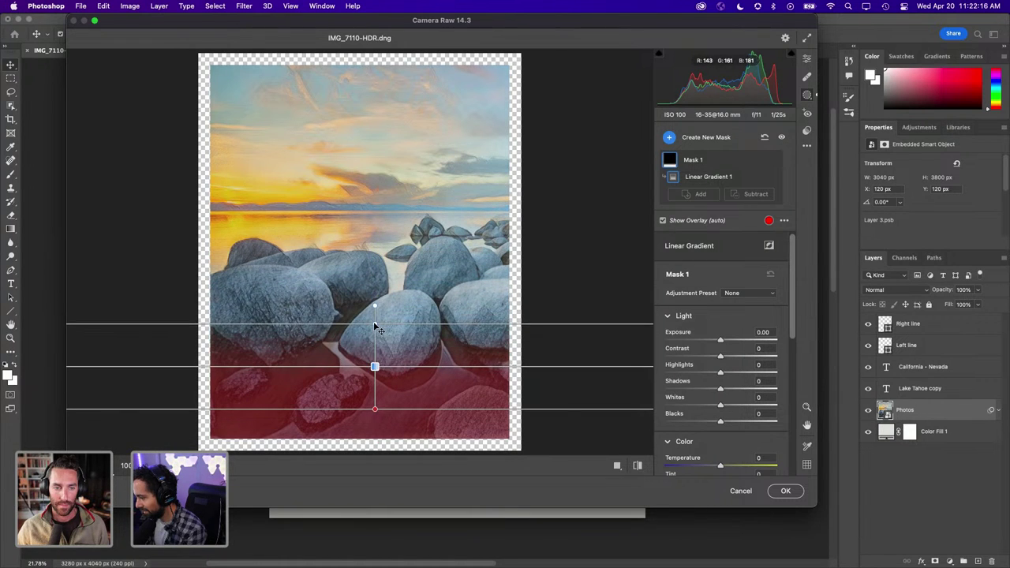
{"action": "left_click_drag", "start_coordinate": [374, 365], "coordinate": [374, 316]}
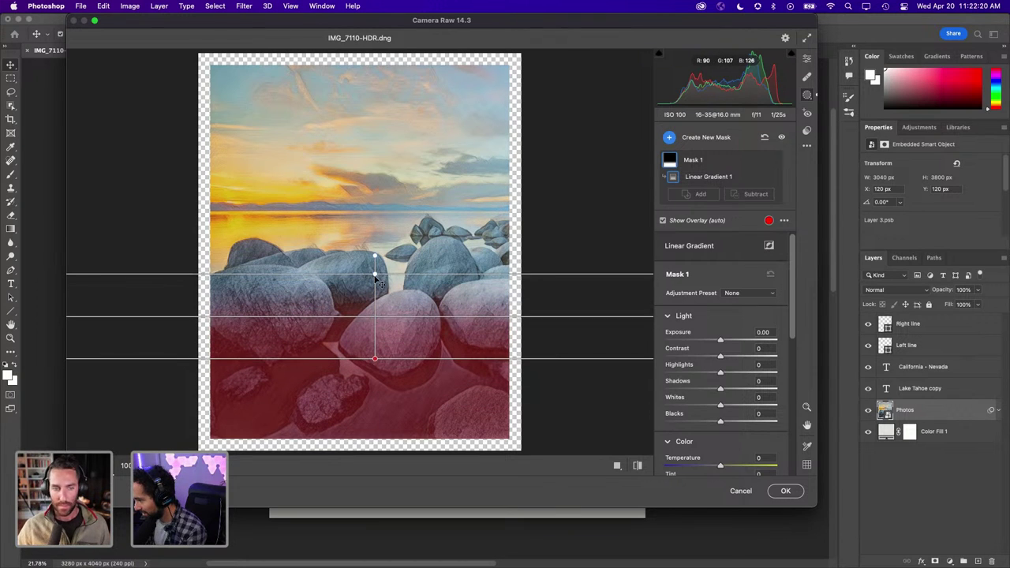
{"action": "left_click_drag", "start_coordinate": [377, 275], "coordinate": [376, 290]}
{"action": "left_click_drag", "start_coordinate": [375, 325], "coordinate": [374, 321]}
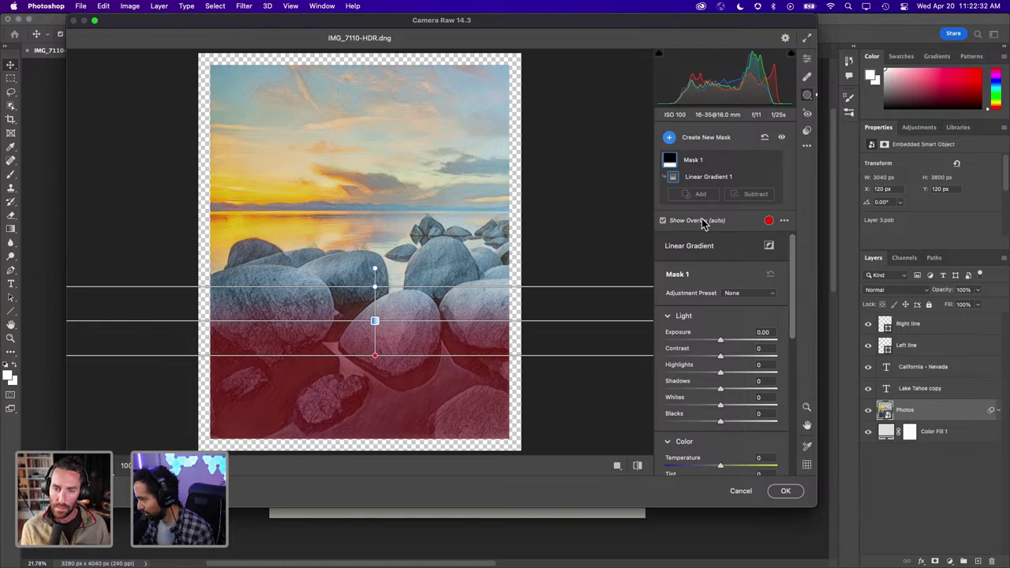
Hide the mask overlay, set Exposure to -0.80, and apply the Camera Raw filter
{"action": "left_click", "coordinate": [664, 222]}
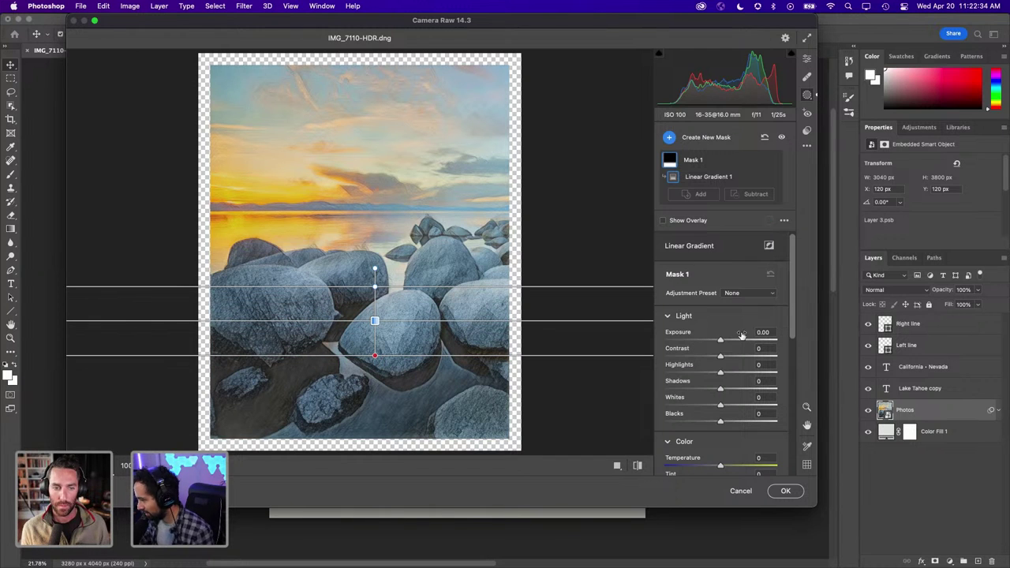
{"action": "left_click_drag", "start_coordinate": [719, 343], "coordinate": [710, 347]}
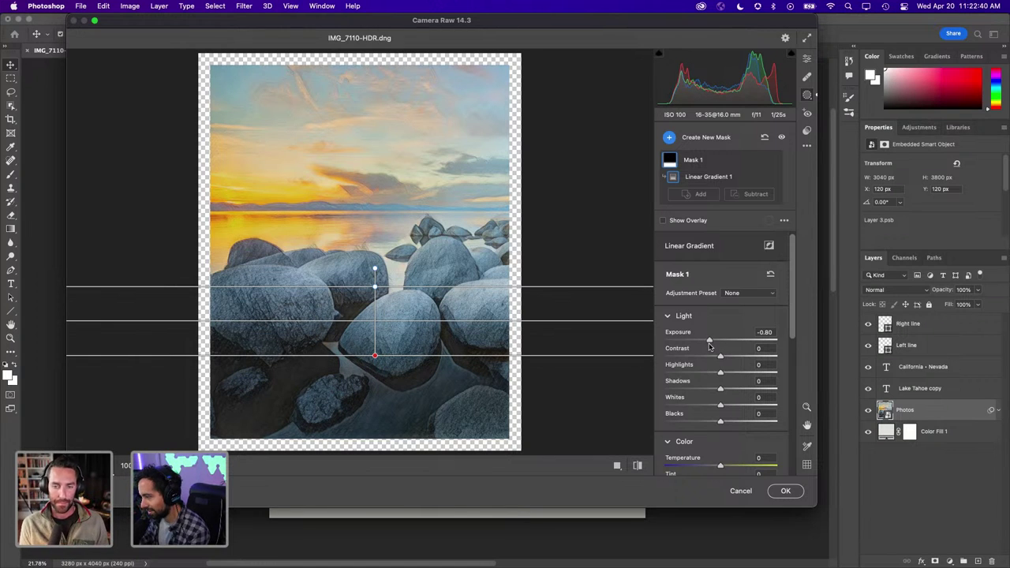
{"action": "left_click", "coordinate": [788, 490]}
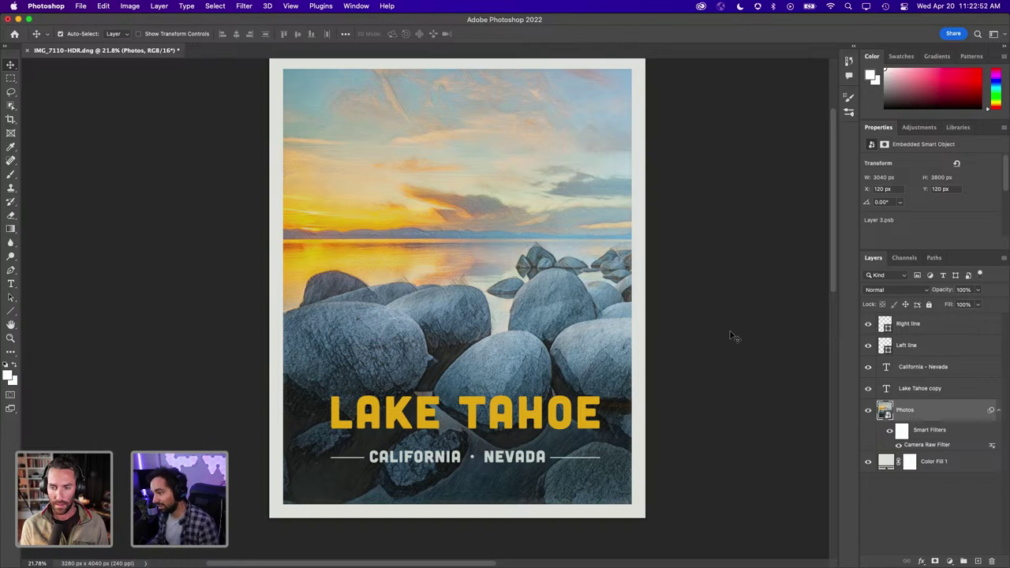
Quick Export the poster as a PNG named 'Lake Tahoe Earth Day' on the Desktop
{"action": "left_click", "coordinate": [81, 6]}
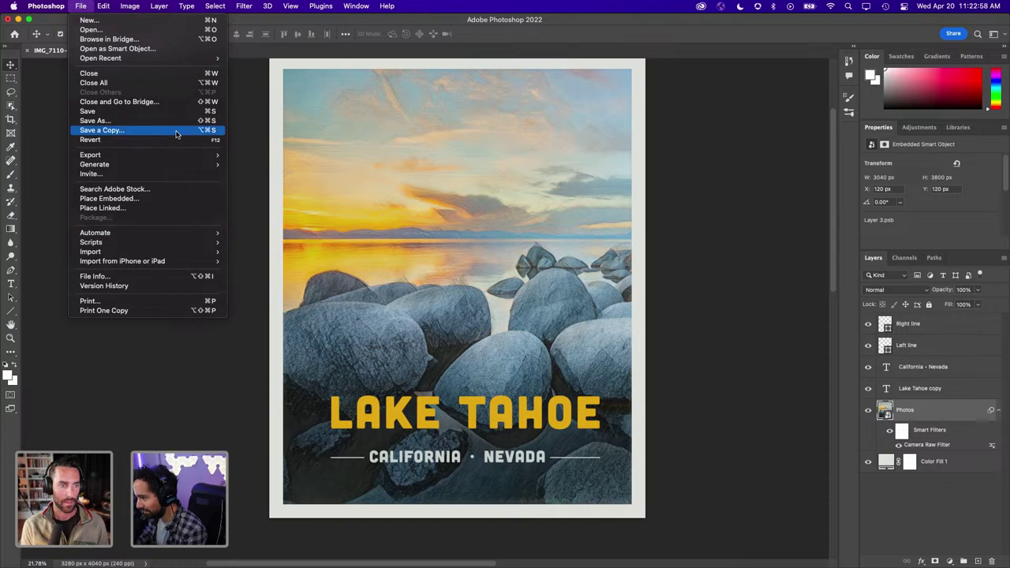
{"action": "mouse_move", "coordinate": [90, 154]}
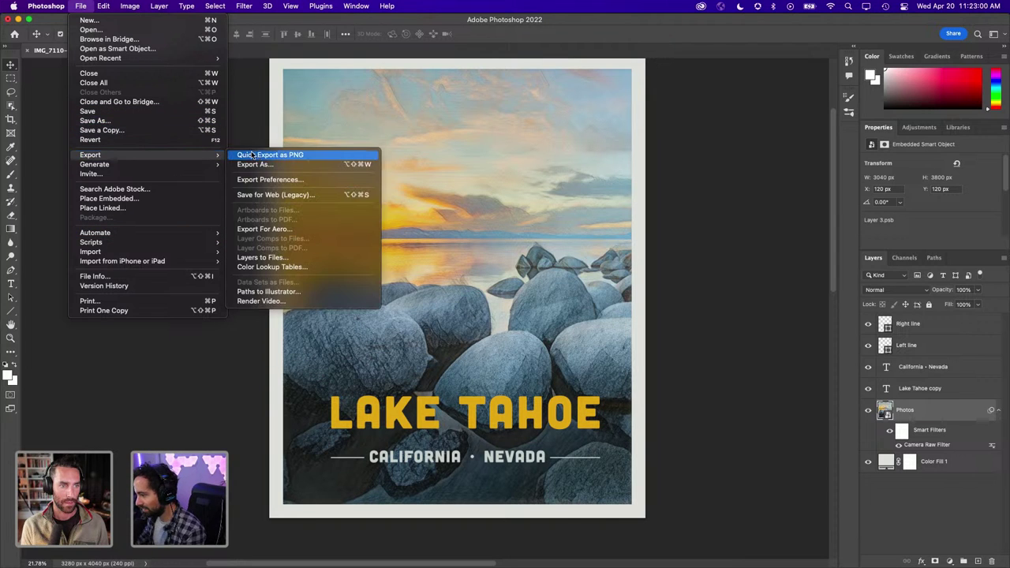
{"action": "left_click", "coordinate": [259, 154]}
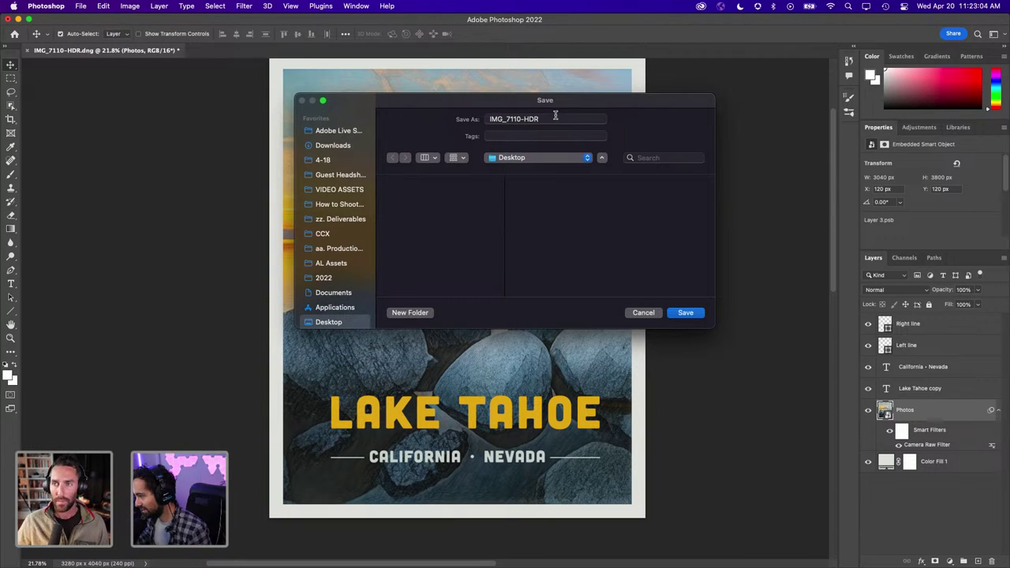
{"action": "triple_click", "coordinate": [555, 119]}
{"action": "type", "text": "Lake Tahoe Earth Day"}
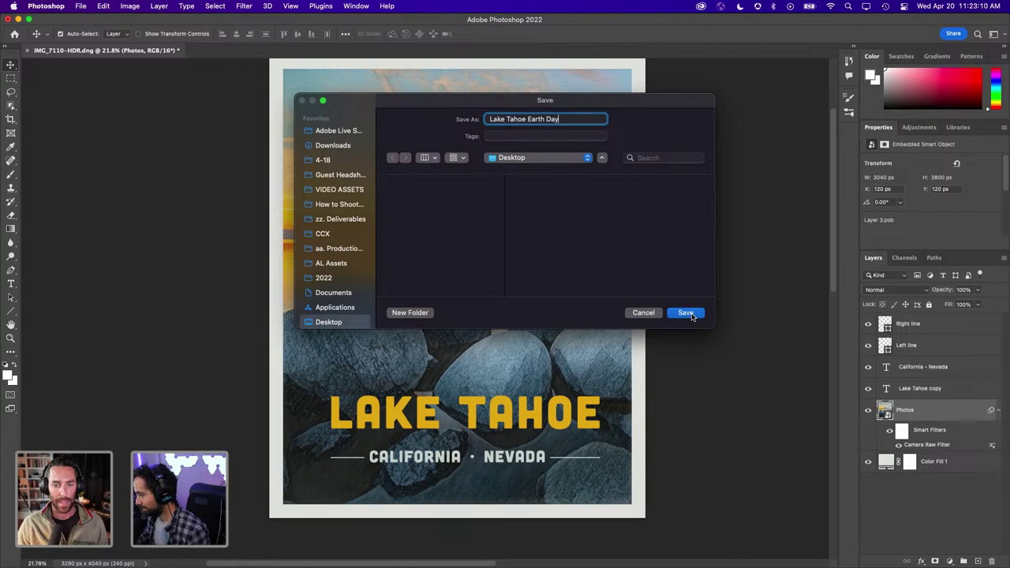
{"action": "left_click", "coordinate": [684, 312]}
{"action": "mouse_move", "coordinate": [213, 565]}
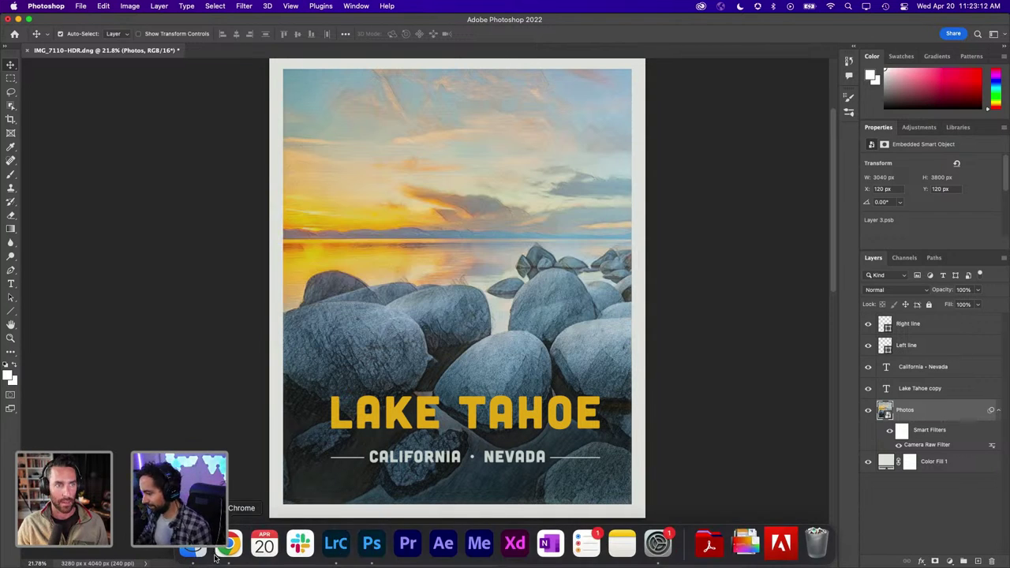
In Finder, close the Ref_1 preview and select Lake Tahoe Earth Day.png on the Desktop
{"action": "left_click", "coordinate": [237, 541]}
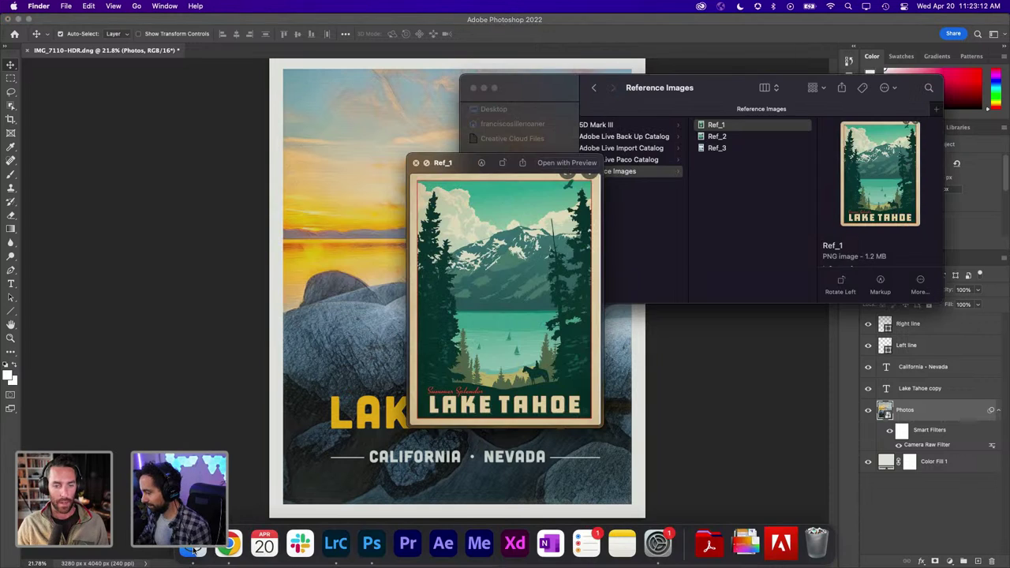
{"action": "left_click", "coordinate": [417, 163]}
{"action": "scroll", "coordinate": [516, 197], "scroll_direction": "up", "scroll_amount": 2}
{"action": "left_click", "coordinate": [512, 138]}
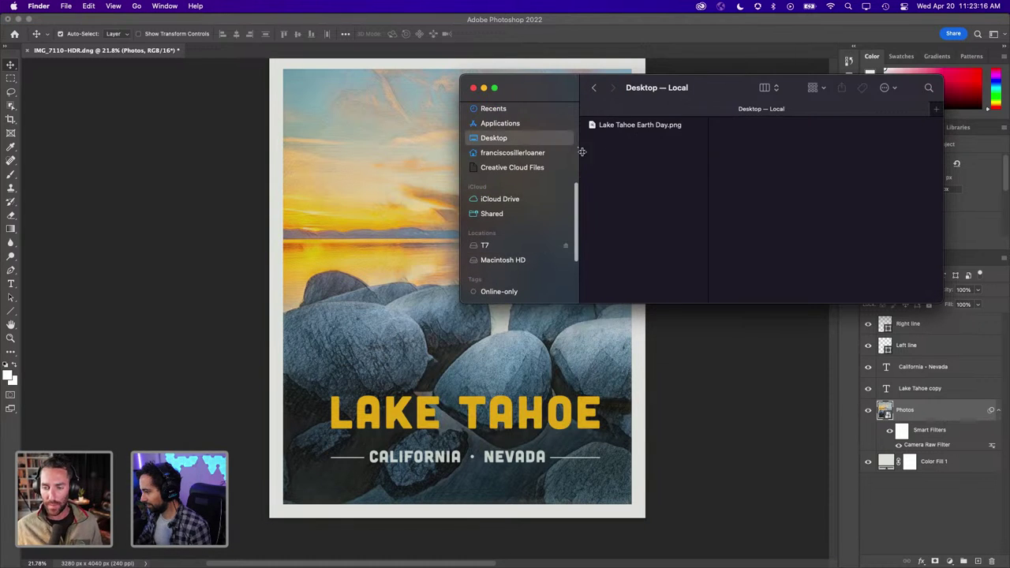
{"action": "left_click", "coordinate": [619, 126]}
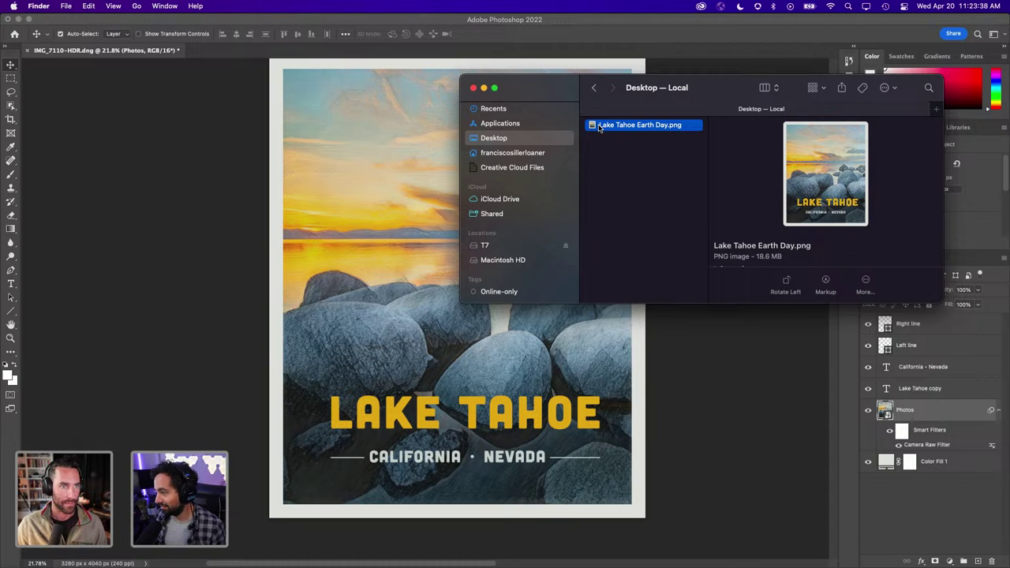
Open Lake Tahoe Earth Day.png in Preview and move its window over Photoshop
{"action": "double_click", "coordinate": [598, 128]}
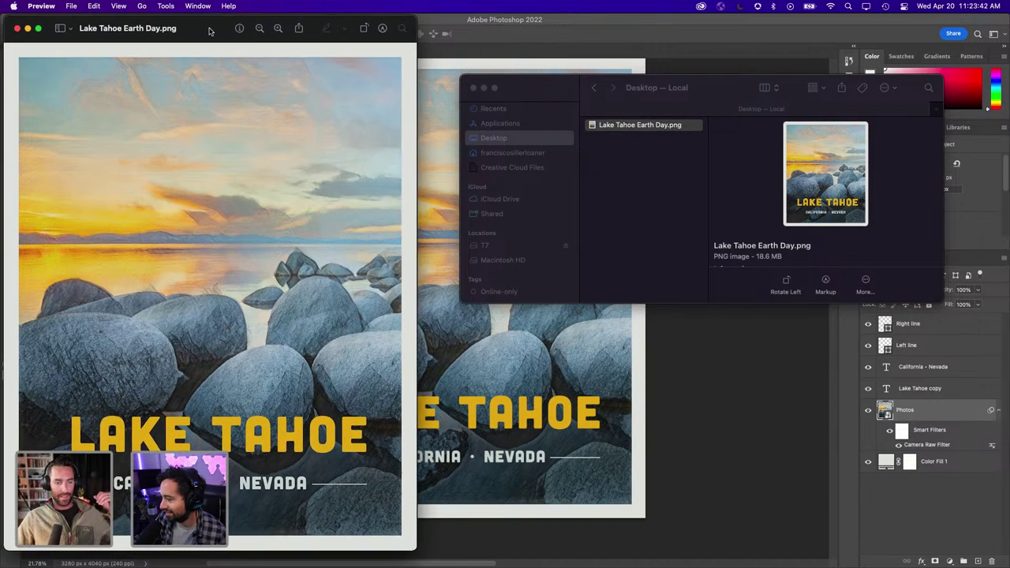
{"action": "left_click_drag", "start_coordinate": [205, 24], "coordinate": [565, 35]}
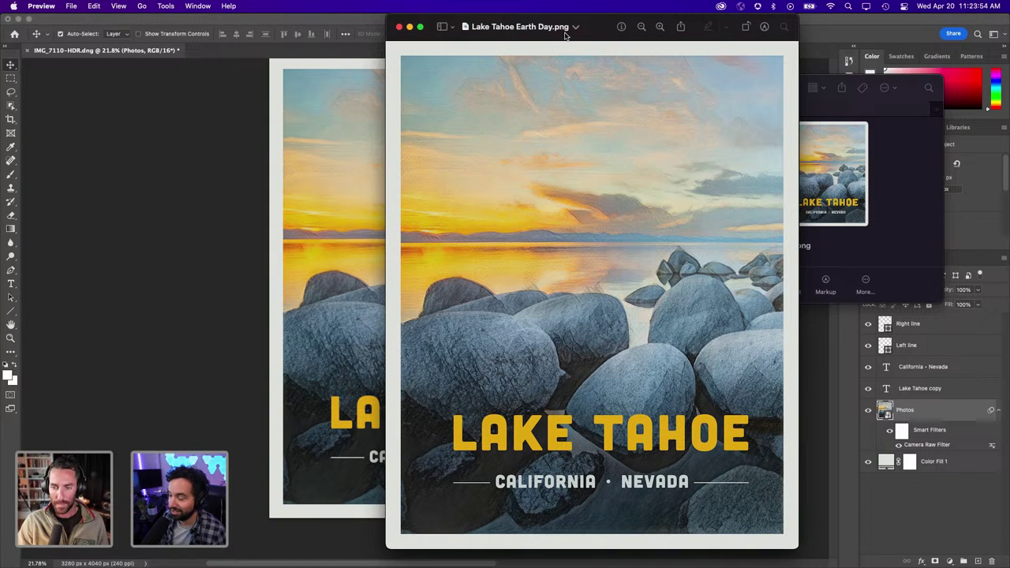
{"action": "mouse_move", "coordinate": [246, 544]}
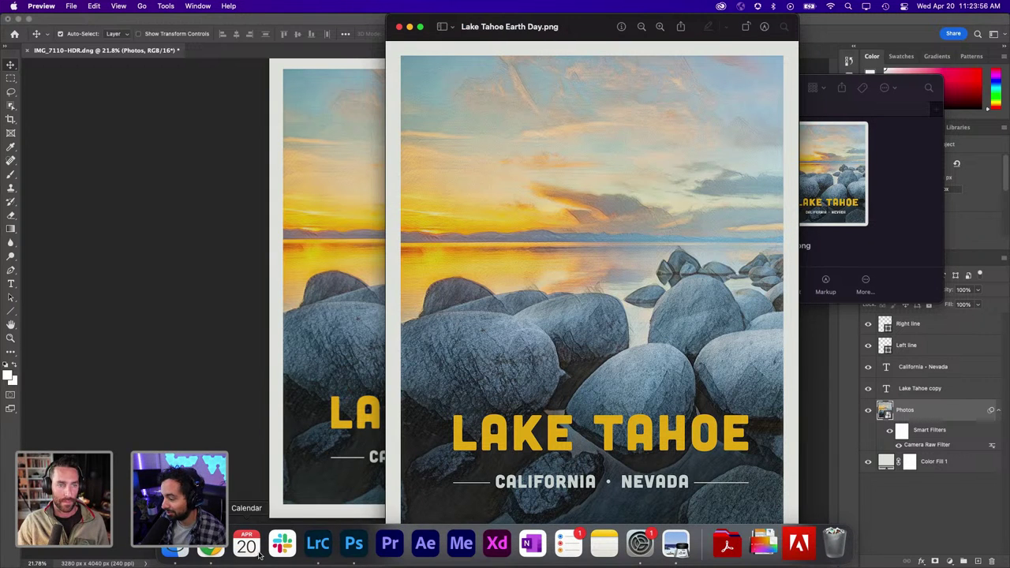
Switch to Chrome's GoFundMe tab and scroll through the Earth-Day fundraiser page
{"action": "left_click", "coordinate": [211, 550]}
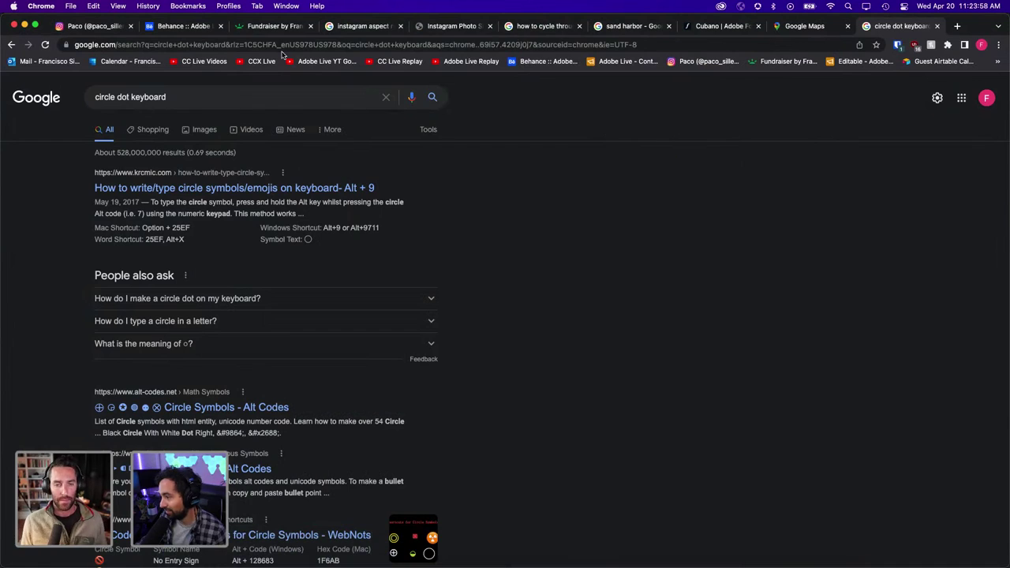
{"action": "left_click", "coordinate": [273, 27]}
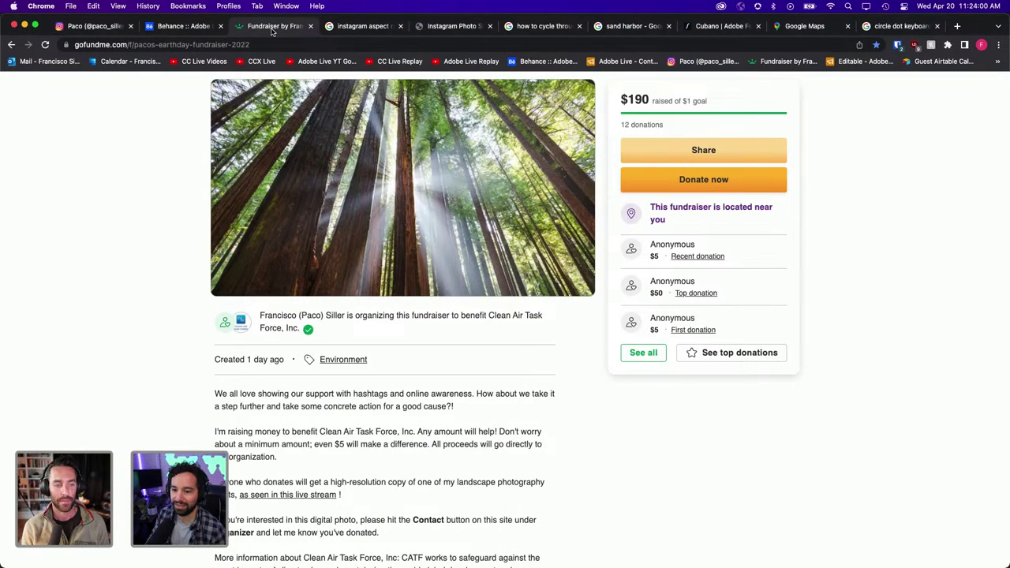
{"action": "scroll", "coordinate": [296, 304], "scroll_direction": "up", "scroll_amount": 2}
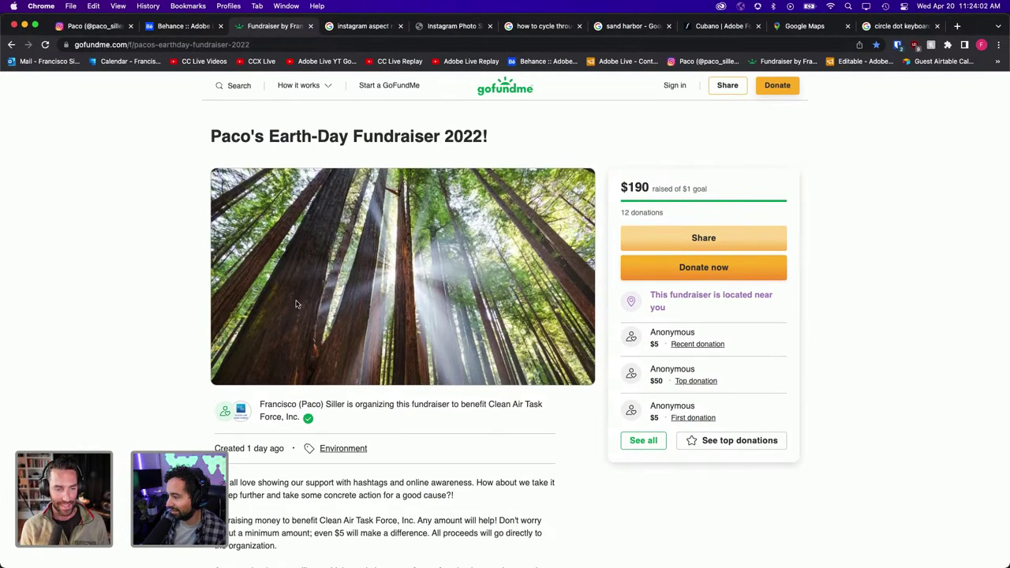
{"action": "scroll", "coordinate": [345, 369], "scroll_direction": "down", "scroll_amount": 1}
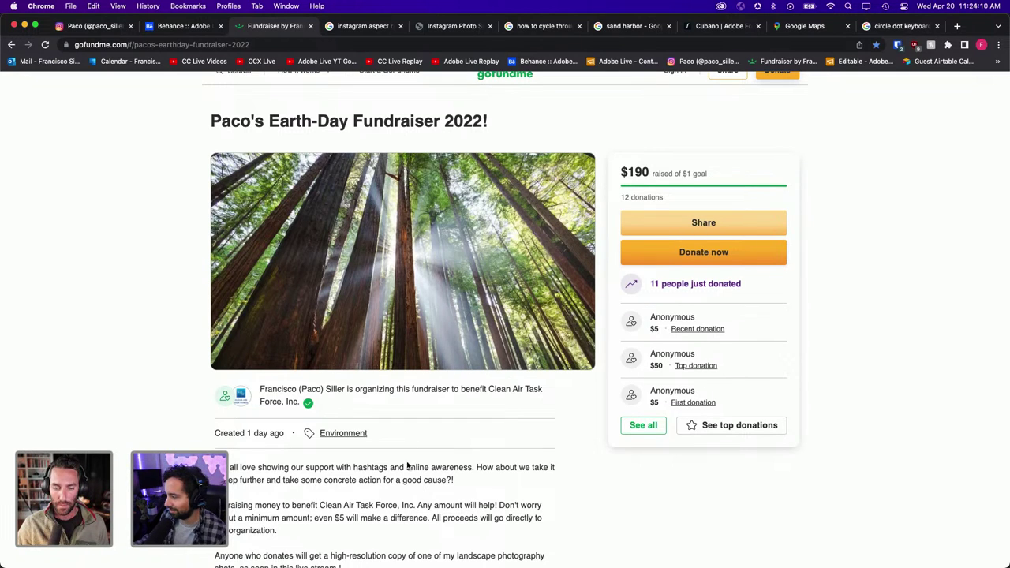
{"action": "scroll", "coordinate": [290, 360], "scroll_direction": "down", "scroll_amount": 5}
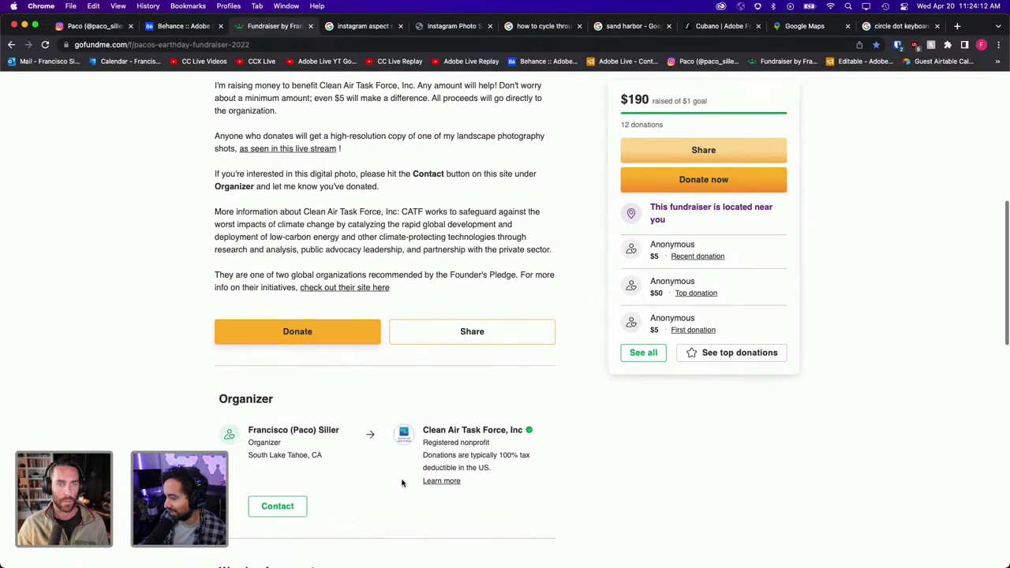
{"action": "scroll", "coordinate": [290, 360], "scroll_direction": "down", "scroll_amount": 1}
Open the organizer Contact form, then close it without sending a message
{"action": "left_click", "coordinate": [278, 475]}
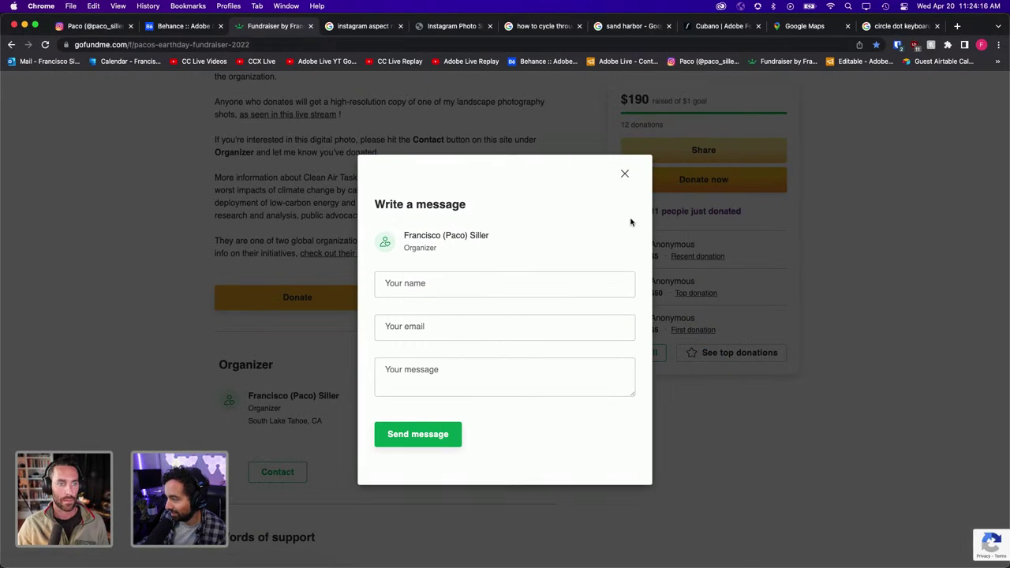
{"action": "left_click", "coordinate": [625, 175]}
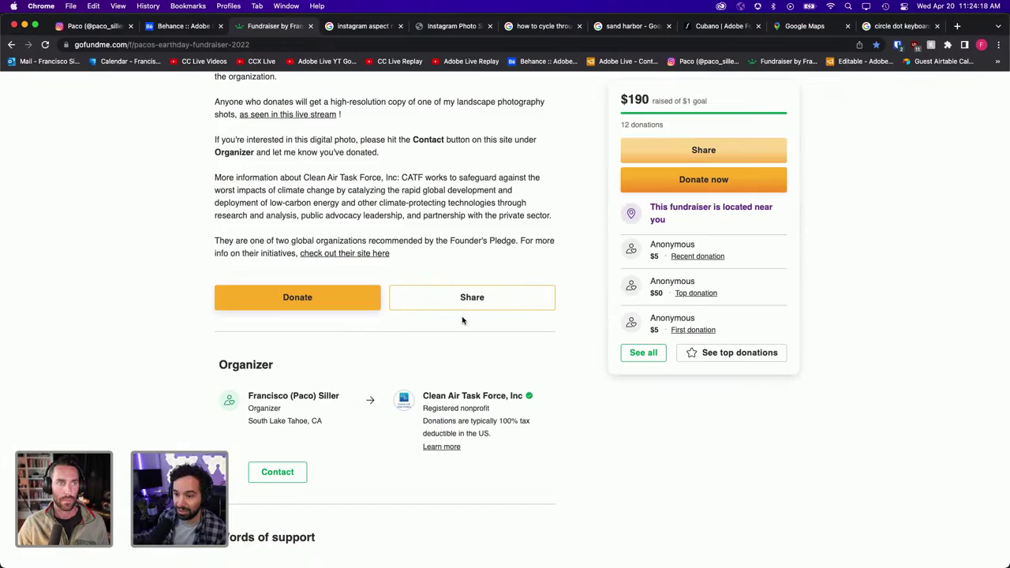
{"action": "scroll", "coordinate": [463, 320], "scroll_direction": "up", "scroll_amount": 10}
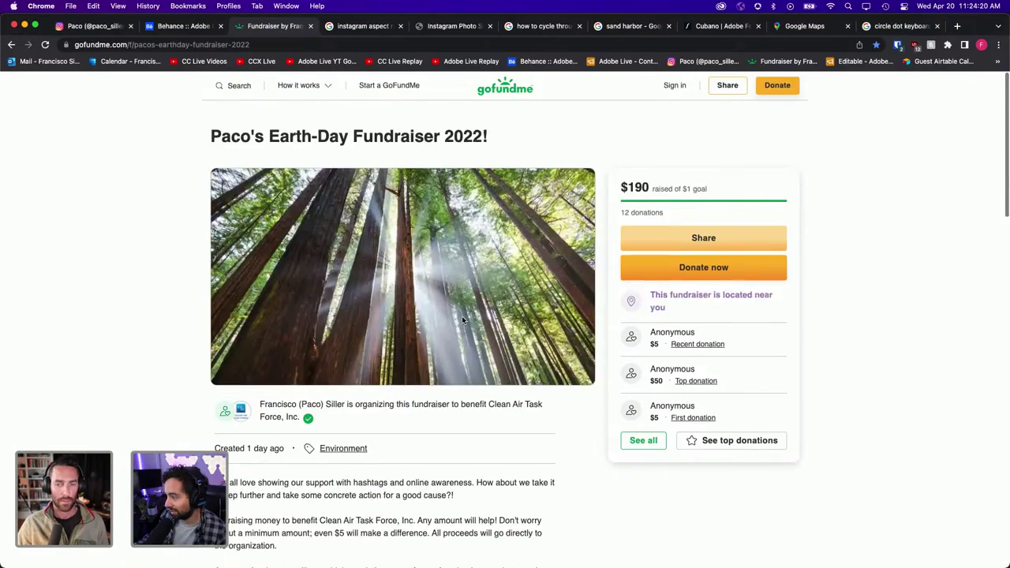
Use Mission Control to show Photoshop, then the Preview poster, then the GoFundMe page
{"action": "key", "text": "ctrl+Up"}
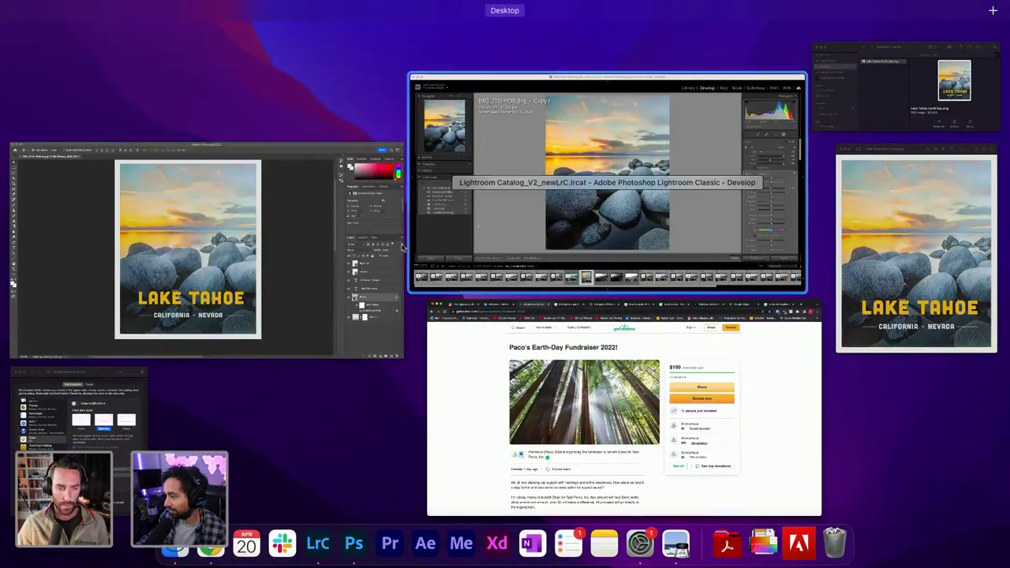
{"action": "left_click", "coordinate": [263, 270]}
{"action": "key", "text": "ctrl+Up"}
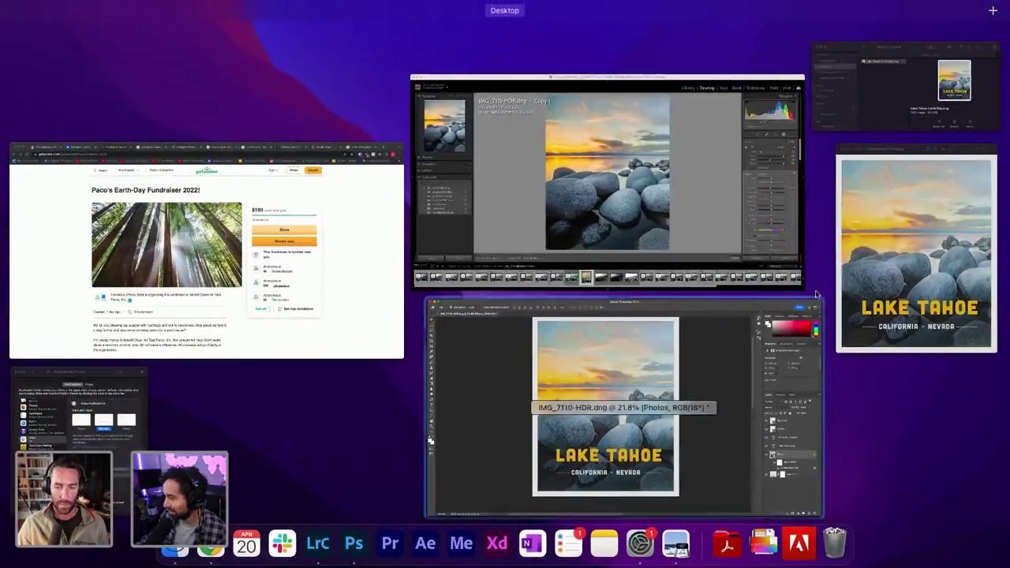
{"action": "left_click", "coordinate": [915, 268]}
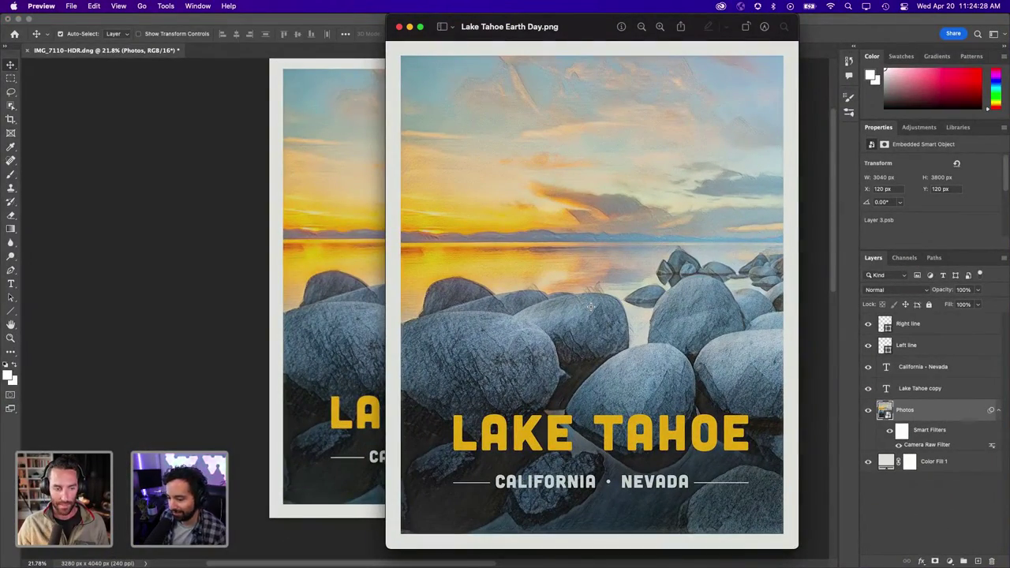
{"action": "key", "text": "ctrl+Up"}
{"action": "left_click", "coordinate": [316, 316]}
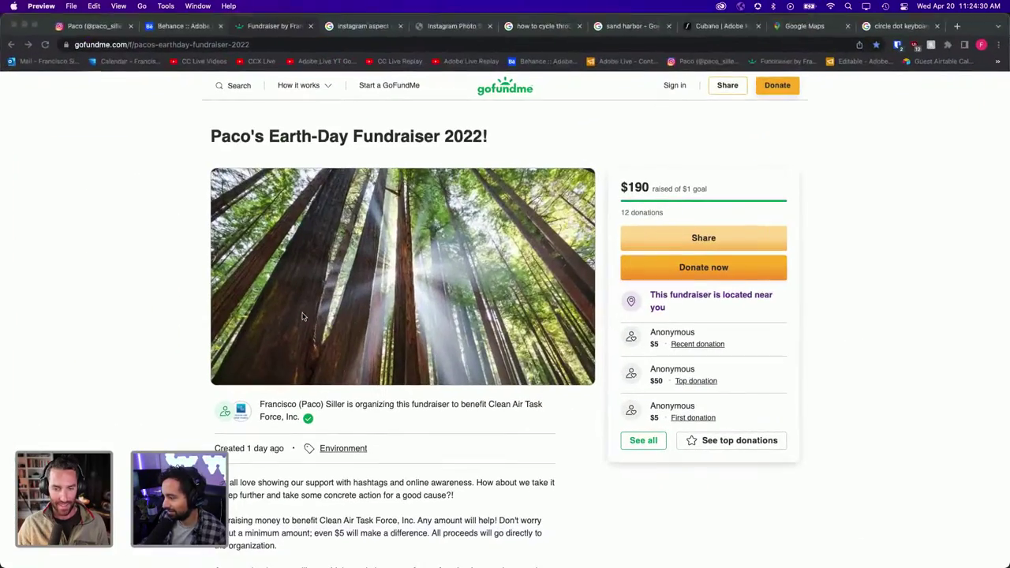